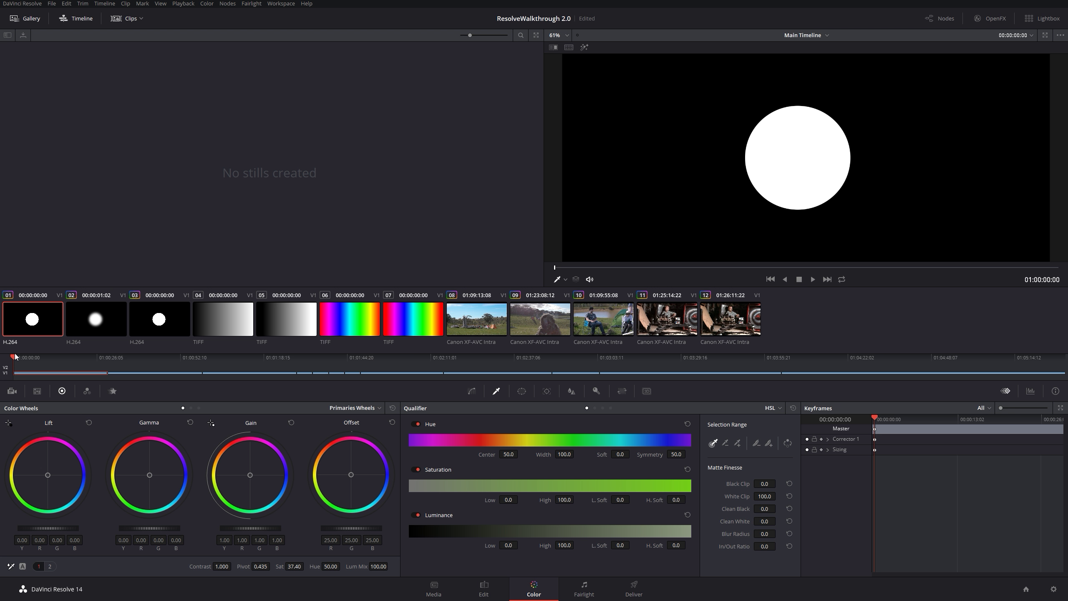
# Step: Scrub through the test clips from the white circle to the colour spectrum and return to clip 01
pyautogui.moveTo(13, 357); pyautogui.dragTo(320, 375)
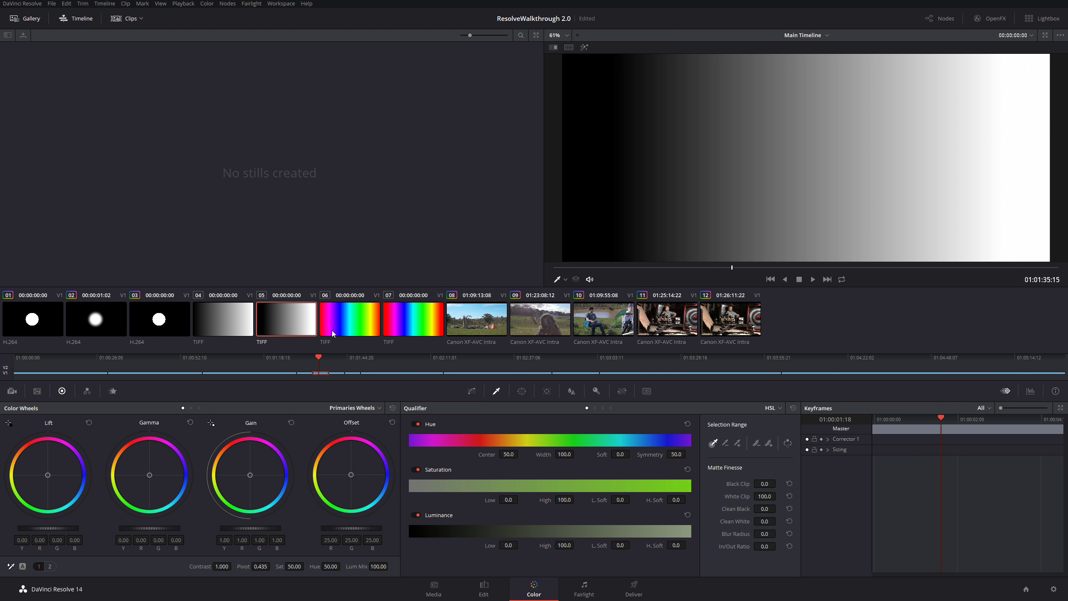
pyautogui.moveTo(318, 359); pyautogui.dragTo(352, 359)
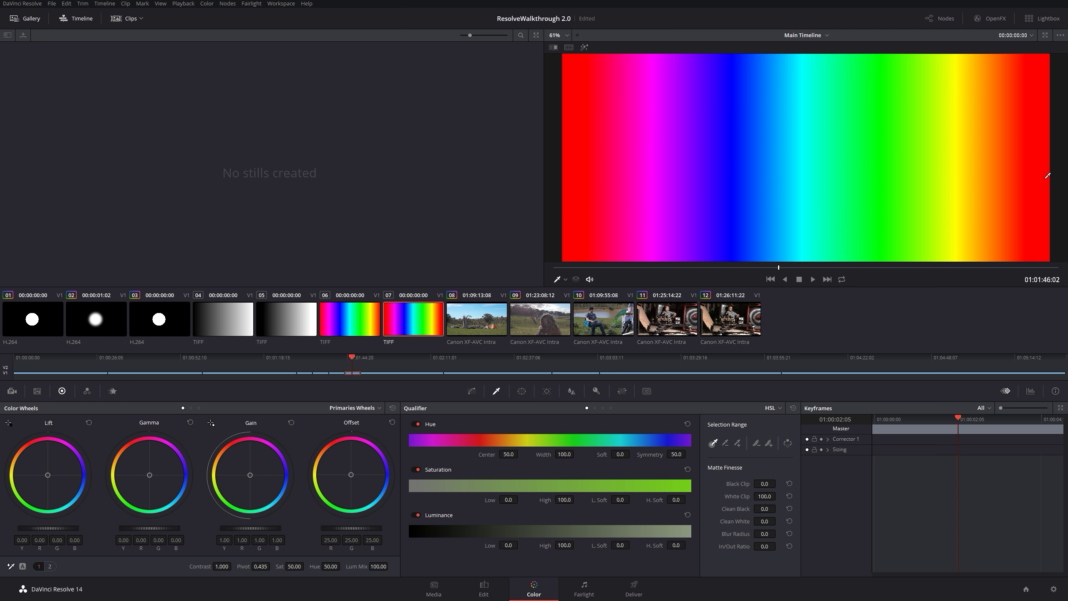
pyautogui.moveTo(350, 356); pyautogui.dragTo(30, 354)
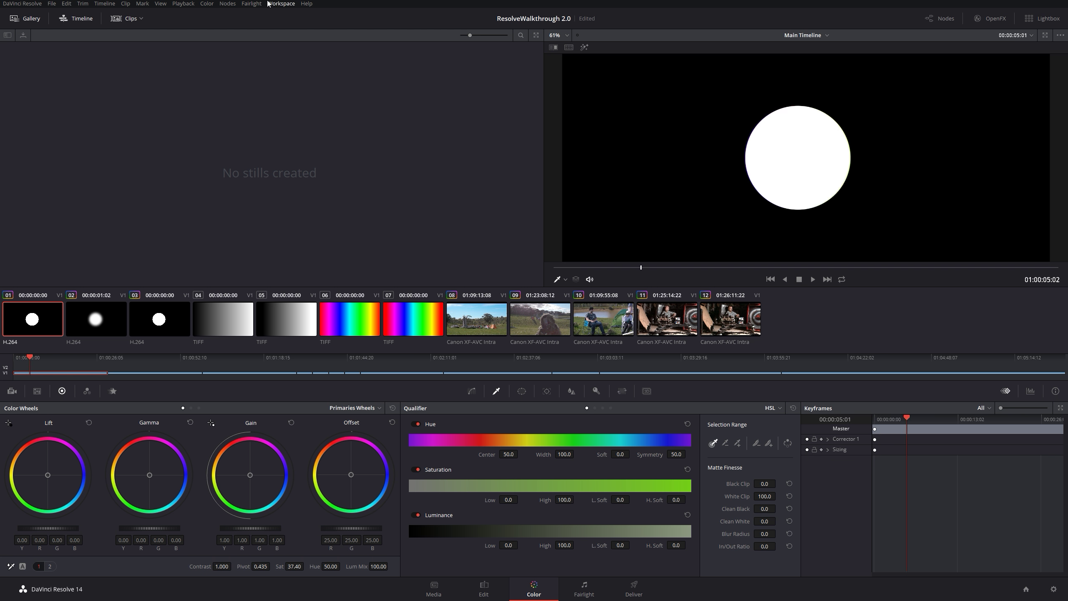
# Step: Show the video scopes with parade, waveform, vectorscope and histogram
pyautogui.click(281, 4)
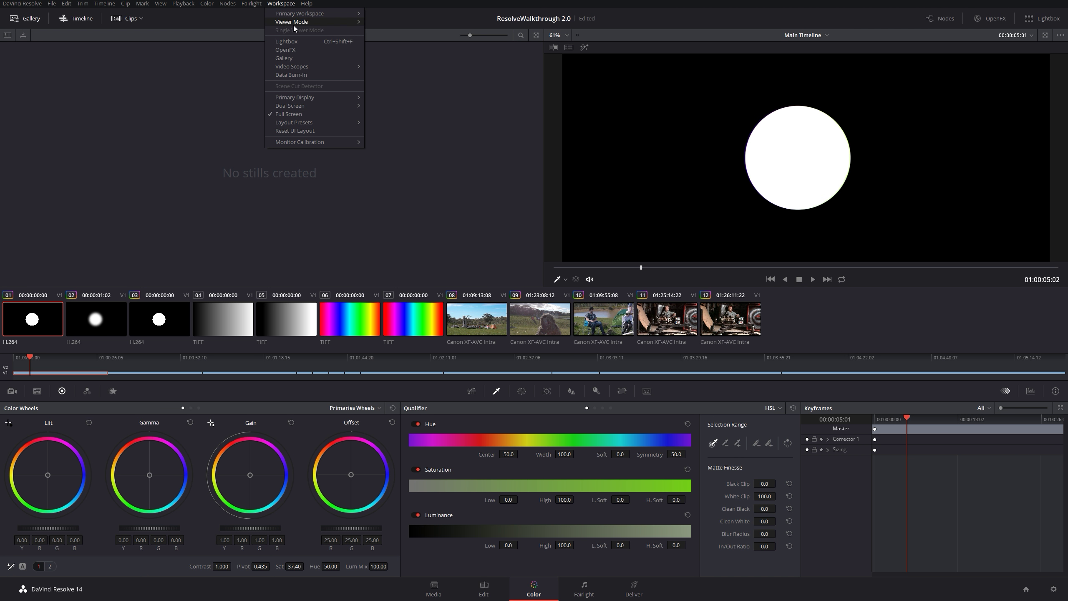
pyautogui.moveTo(322, 70)
pyautogui.click(380, 69)
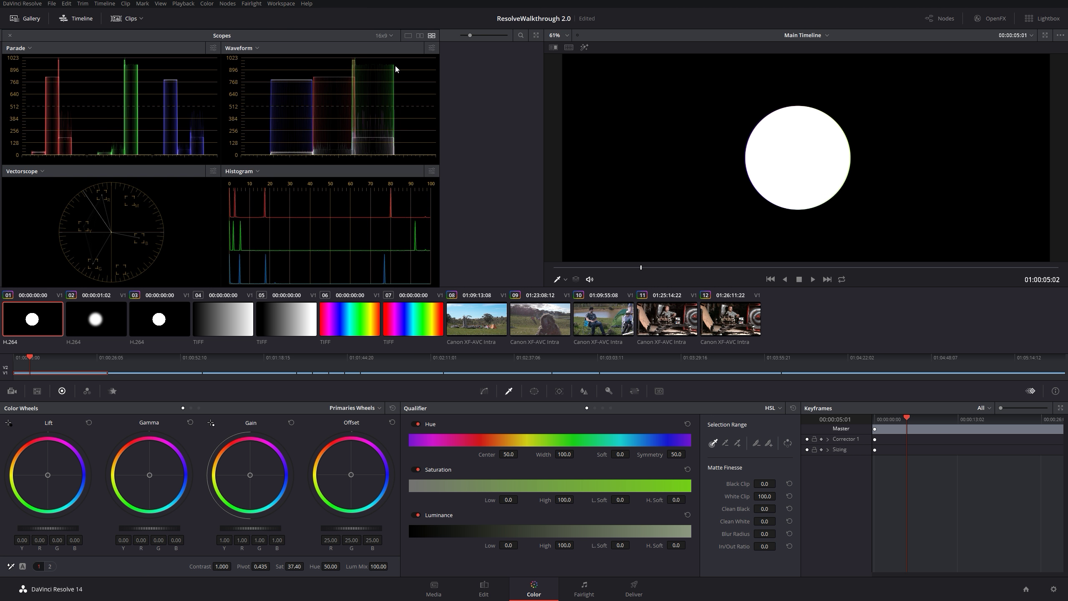
# Step: Toggle the video scopes off and back on
pyautogui.click(282, 3)
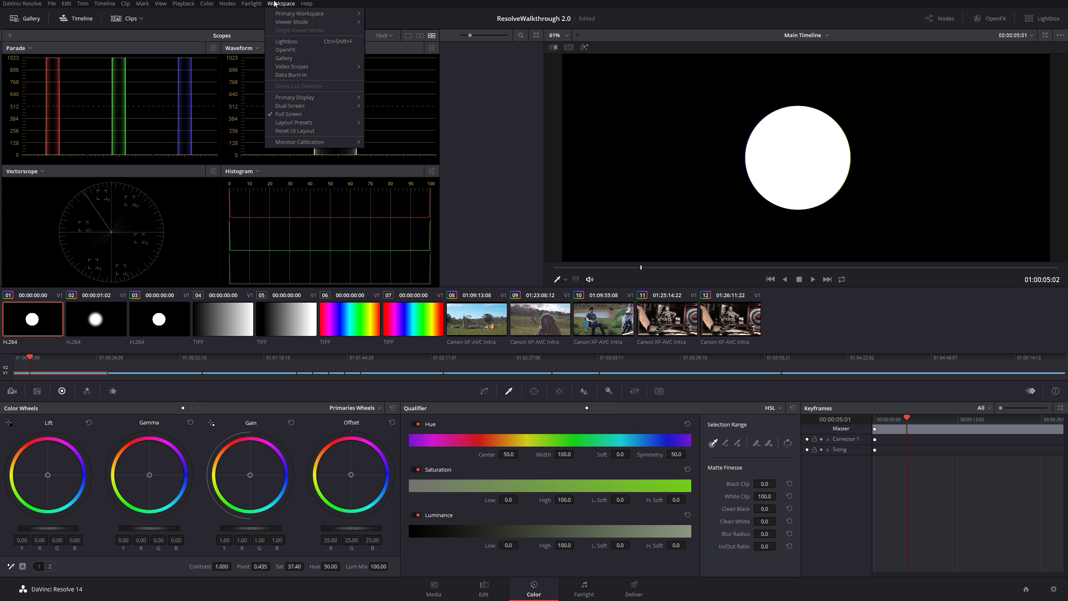
pyautogui.moveTo(324, 70)
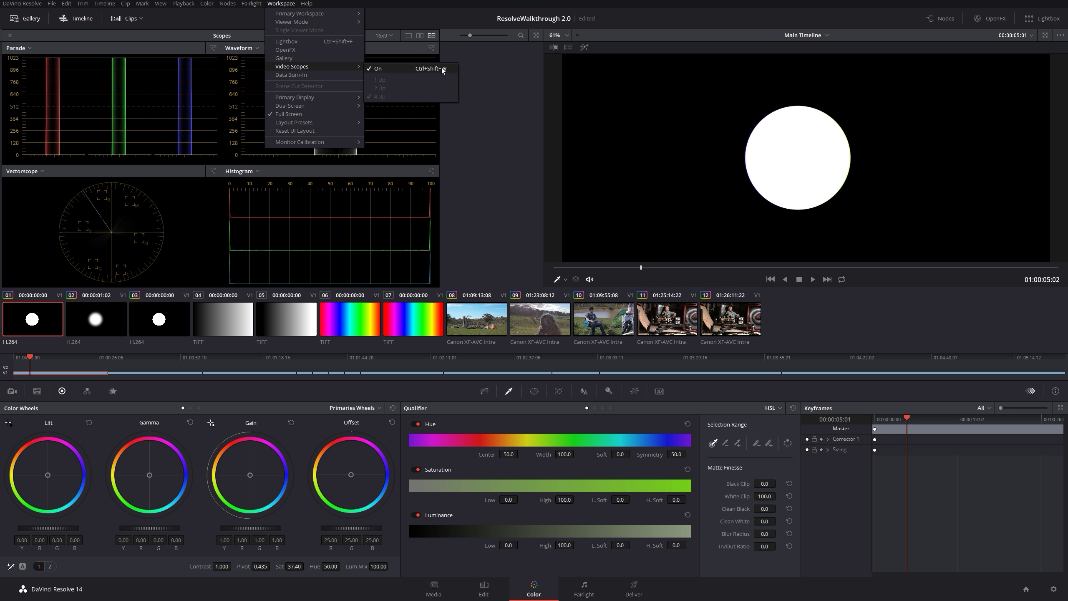
pyautogui.click(471, 70)
pyautogui.hotkey('ctrl', 'shift', 'w')
pyautogui.hotkey('ctrl', 'shift', 'w')
pyautogui.hotkey('ctrl', 'shift', 'w')
pyautogui.hotkey('ctrl', 'shift', 'w')
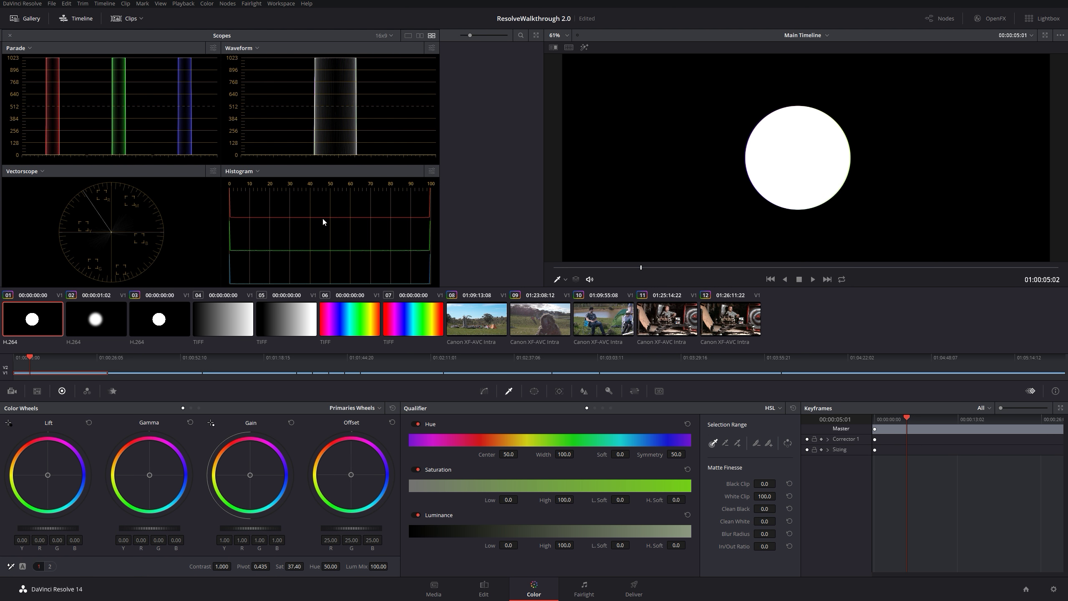
# Step: Examine the scopes for the campsite landscape in clip 08, from its start to about mid-clip
pyautogui.click(479, 330)
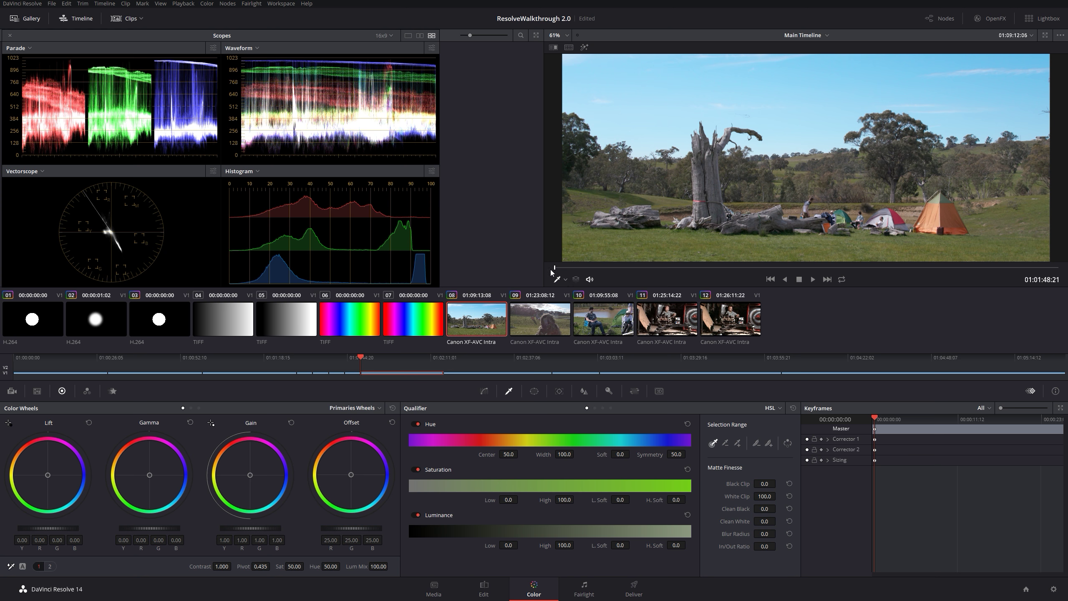
pyautogui.moveTo(584, 268); pyautogui.dragTo(820, 279)
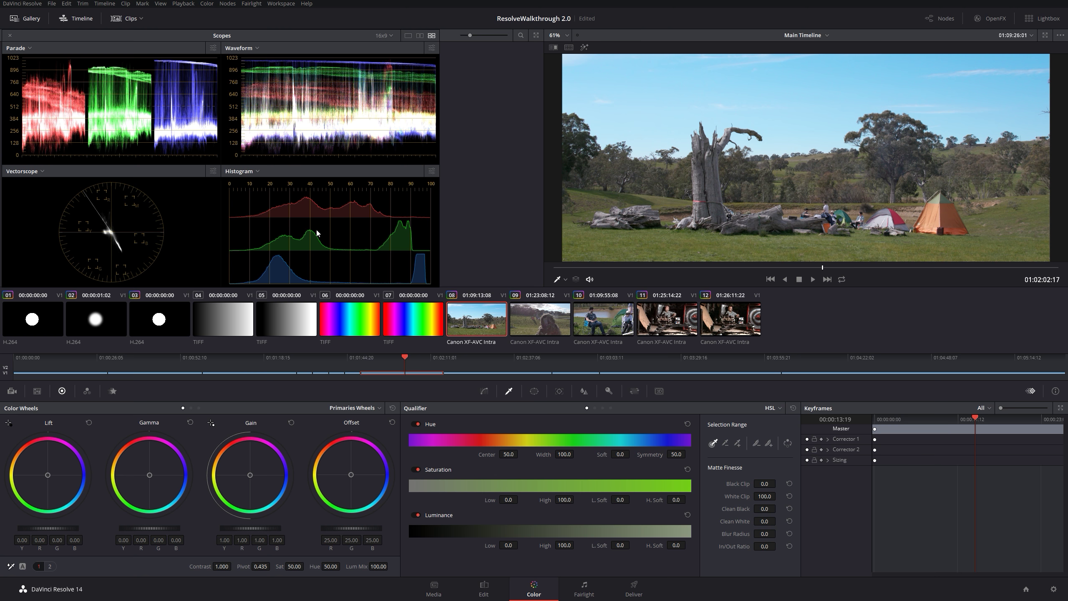
# Step: Scrub clip 01 from the white circle to the separated colour circles and back to their partial overlap, examining the scopes
pyautogui.click(48, 329)
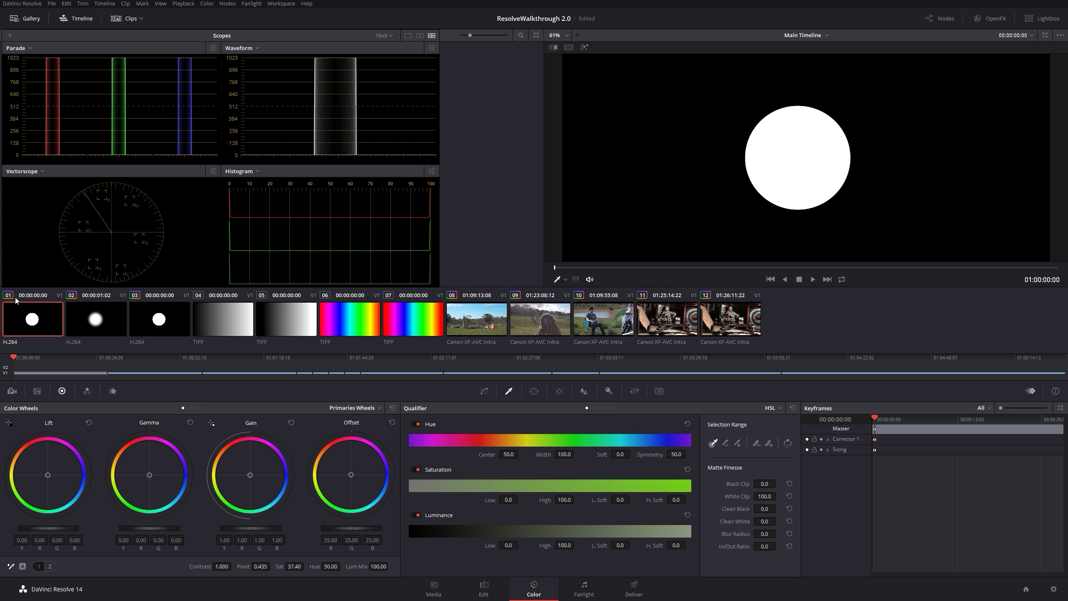
pyautogui.moveTo(24, 360); pyautogui.dragTo(38, 359)
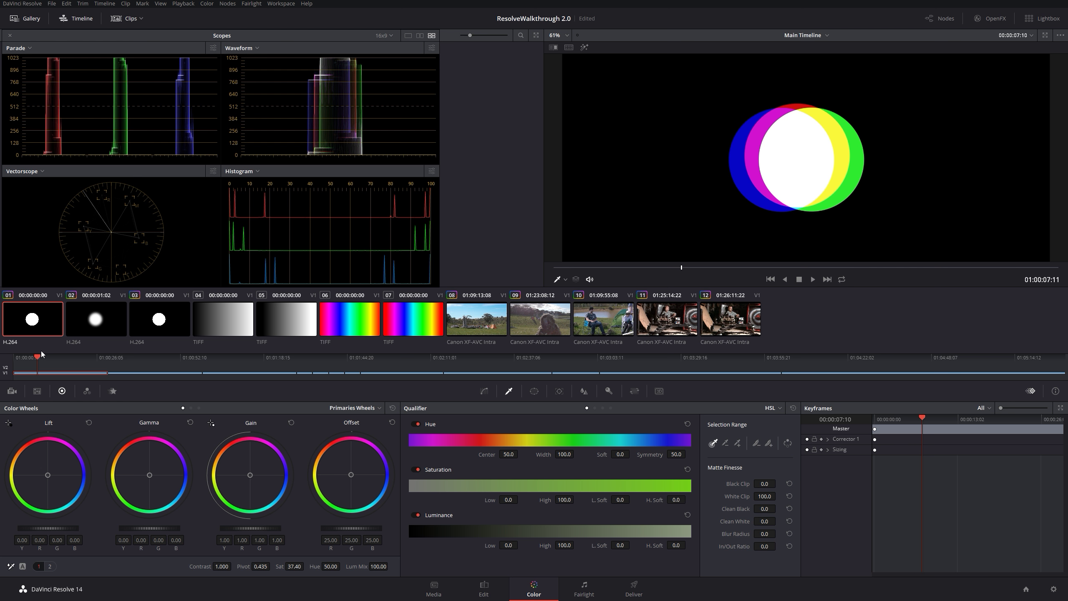
pyautogui.moveTo(40, 357); pyautogui.dragTo(90, 364)
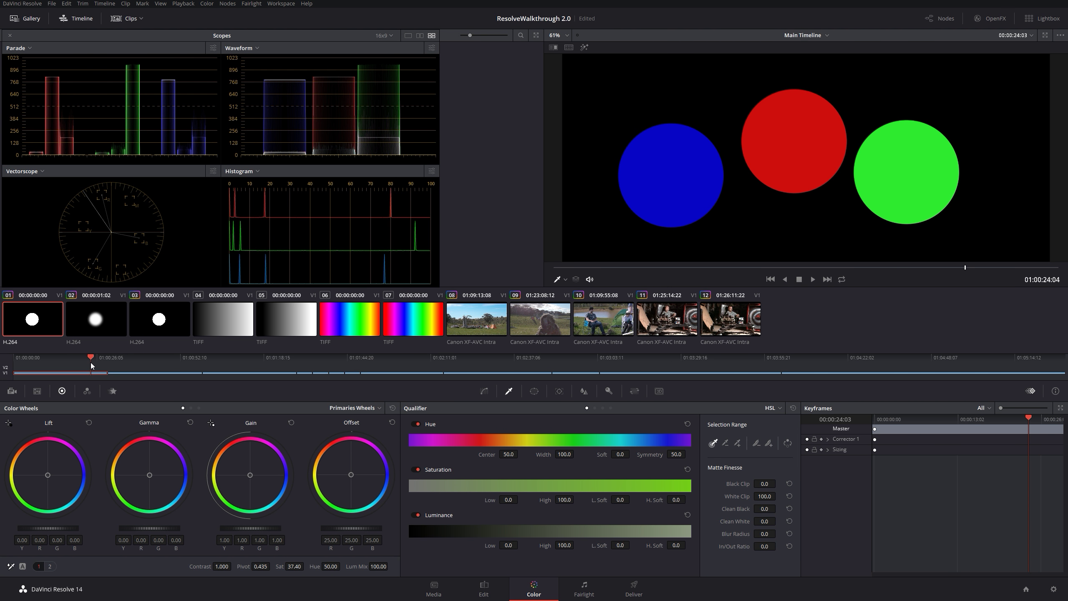
pyautogui.moveTo(91, 364); pyautogui.dragTo(60, 363)
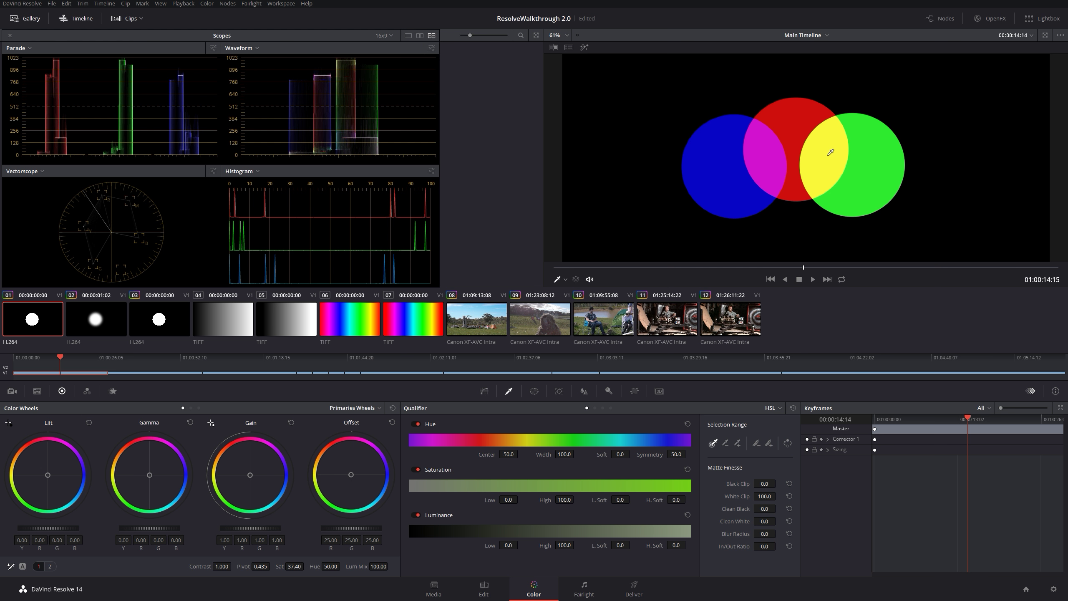
# Step: Examine the scopes for the circles in clip 03, the blurred circles in clip 02 and the gradient test clips
pyautogui.moveTo(219, 358); pyautogui.dragTo(283, 358)
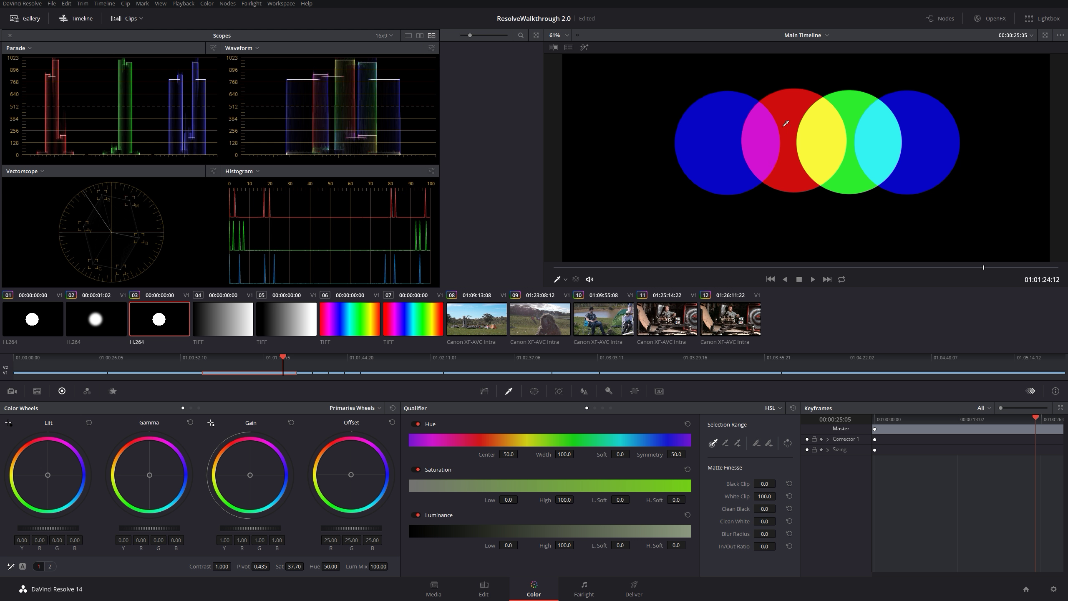
pyautogui.click(112, 321)
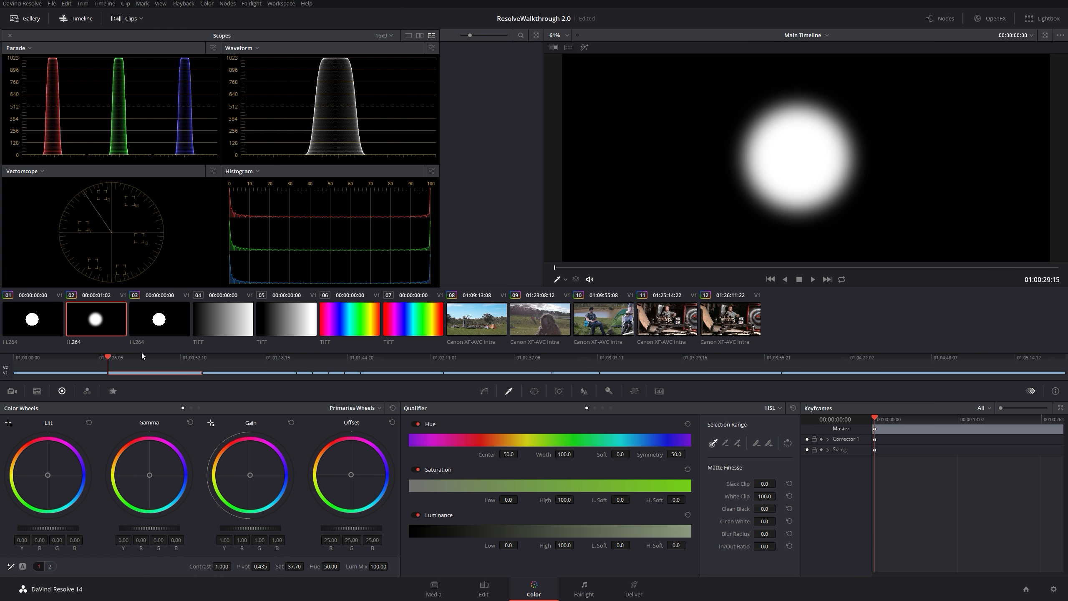
pyautogui.moveTo(111, 361); pyautogui.dragTo(187, 363)
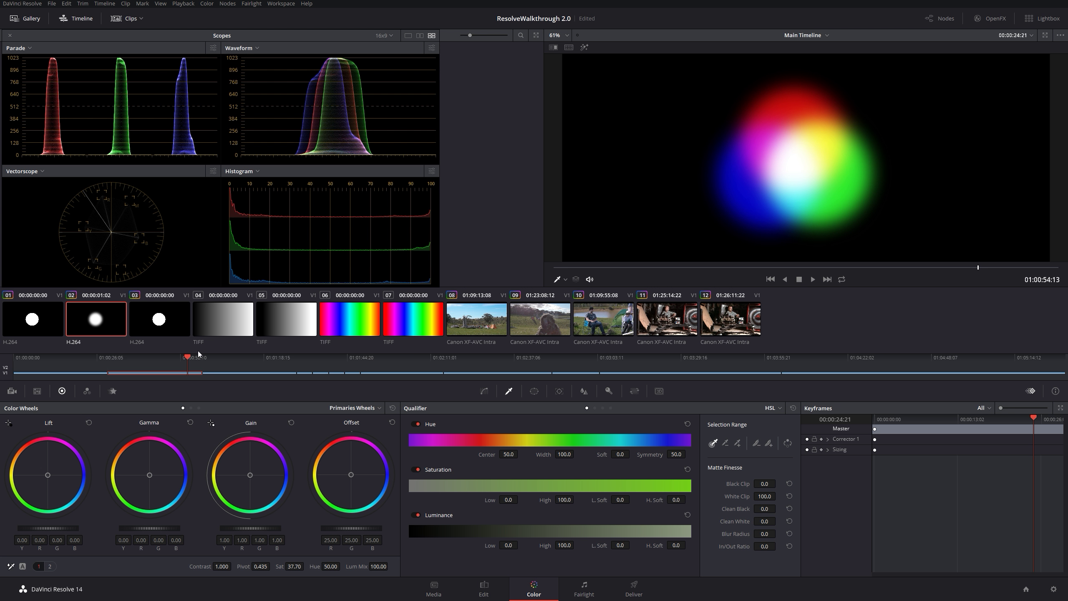
pyautogui.moveTo(308, 357); pyautogui.dragTo(334, 360)
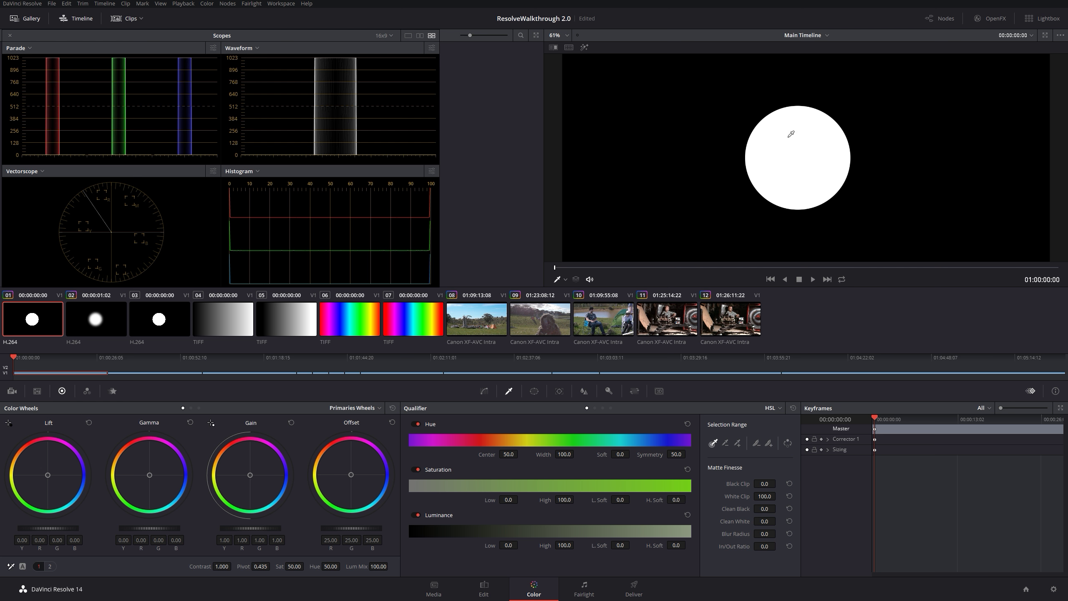
# Step: Try a lower master gain on the white circle in clip 01 and reset the primaries wheels
pyautogui.moveTo(275, 529); pyautogui.dragTo(252, 529)
pyautogui.click(392, 407)
# Step: Compare the scopes for the campsite landscape in clip 08 and the seated people in clip 10, scrubbing to the passing figure and back
pyautogui.click(467, 322)
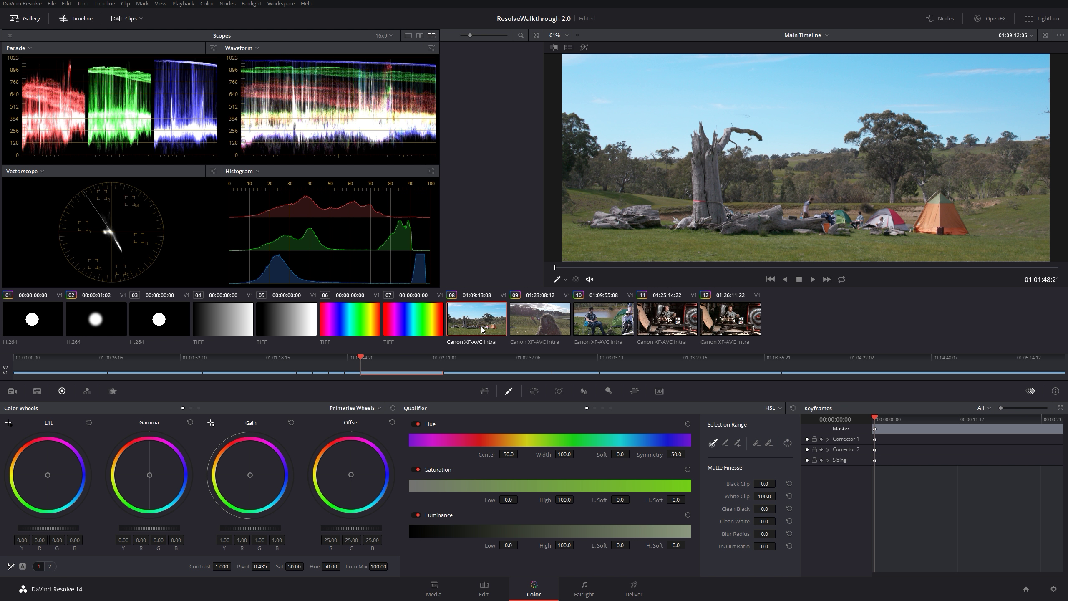
pyautogui.moveTo(558, 268); pyautogui.dragTo(556, 268)
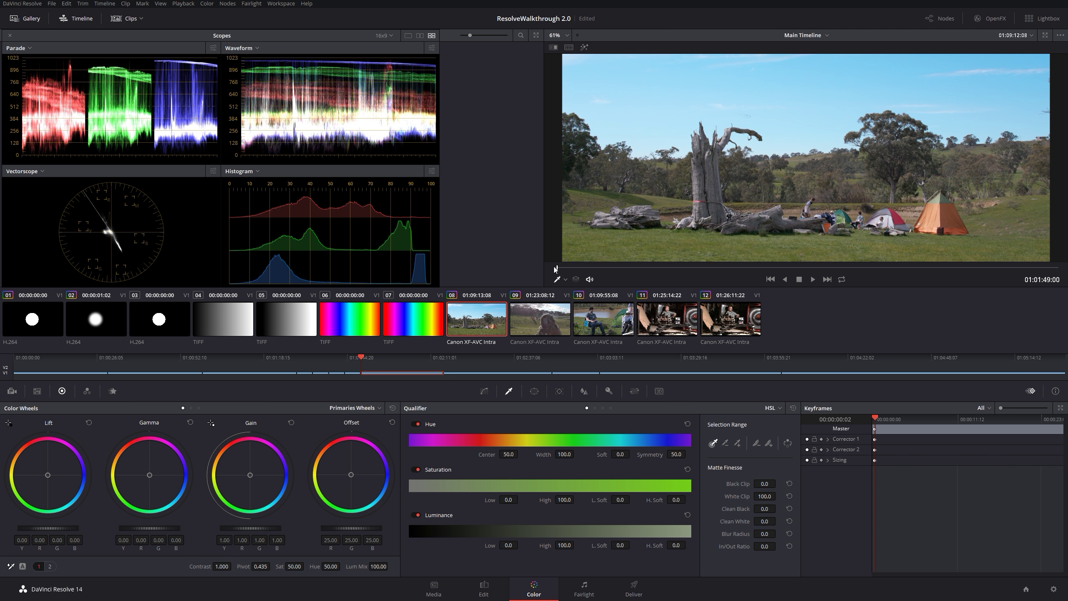
pyautogui.click(594, 323)
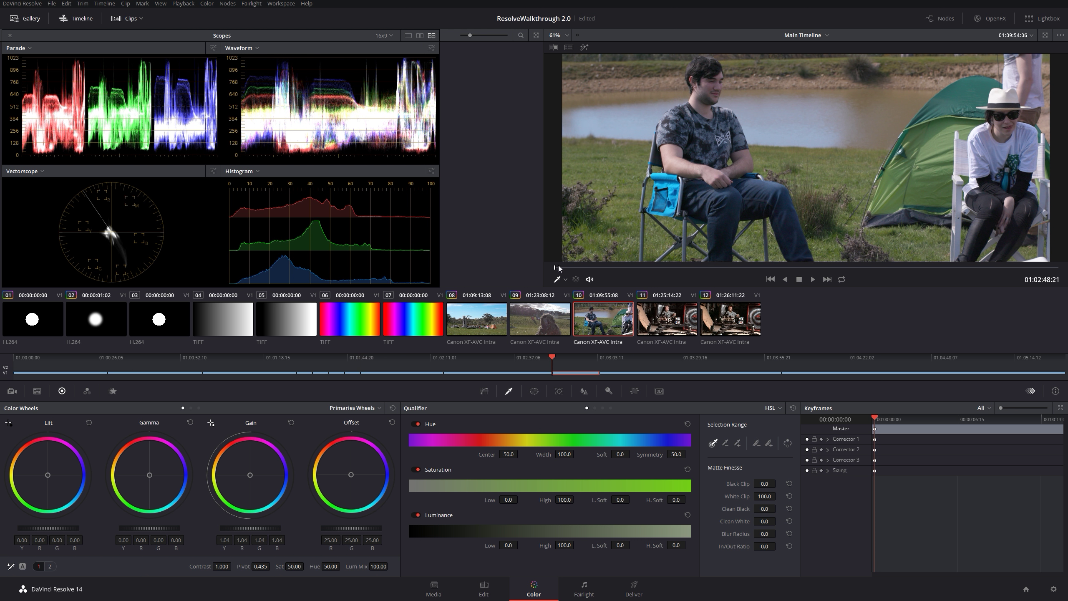
pyautogui.moveTo(557, 270); pyautogui.dragTo(667, 262)
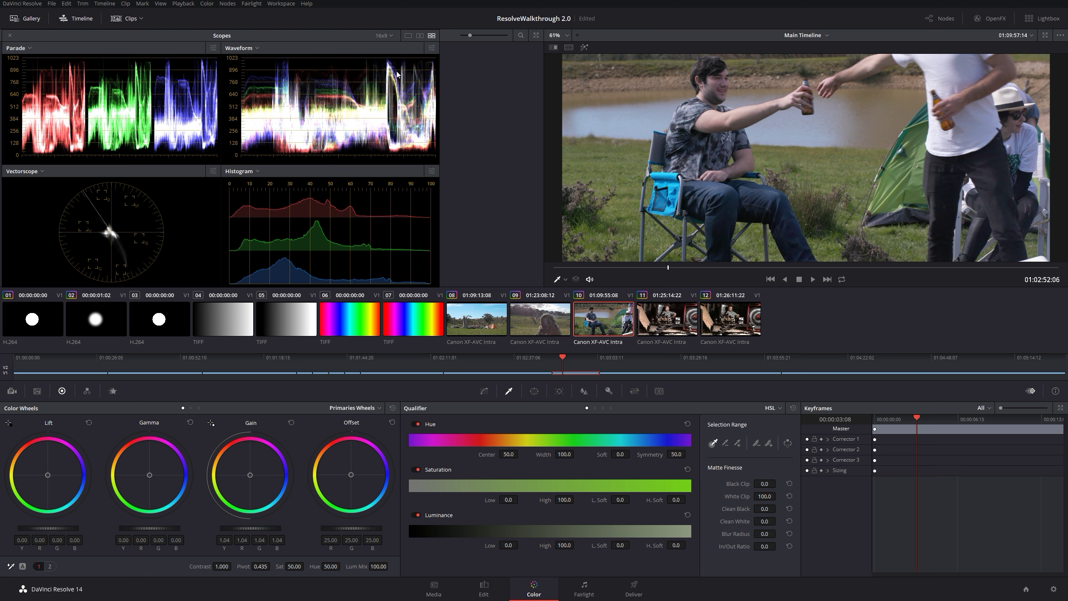
pyautogui.moveTo(674, 265)
pyautogui.mouseDown()
pyautogui.moveTo(864, 268)
pyautogui.moveTo(608, 271)
pyautogui.moveTo(822, 263)
pyautogui.moveTo(693, 267)
pyautogui.mouseUp()
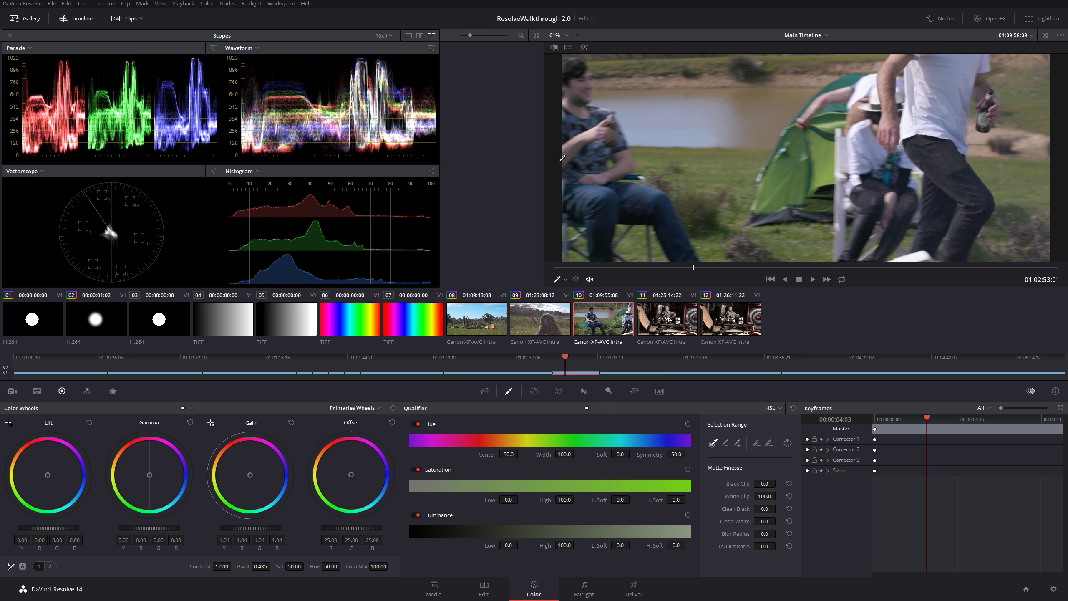
pyautogui.moveTo(618, 267); pyautogui.dragTo(553, 268)
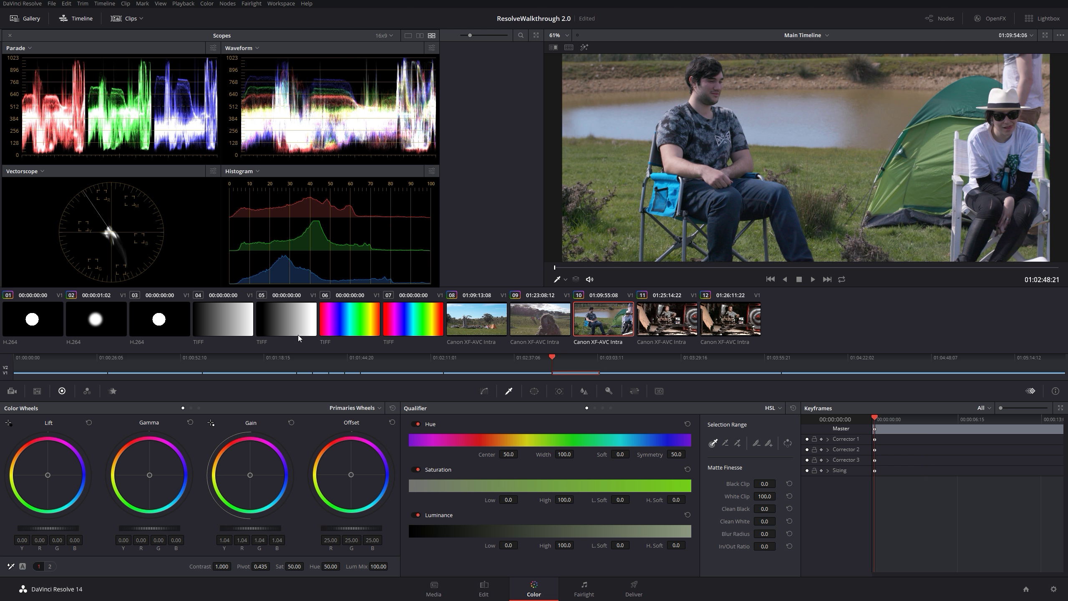
# Step: Scrub clip 01 from its first frame to the fully separated blue, red and green circles at 01:00:26:00
pyautogui.moveTo(95, 362); pyautogui.dragTo(14, 362)
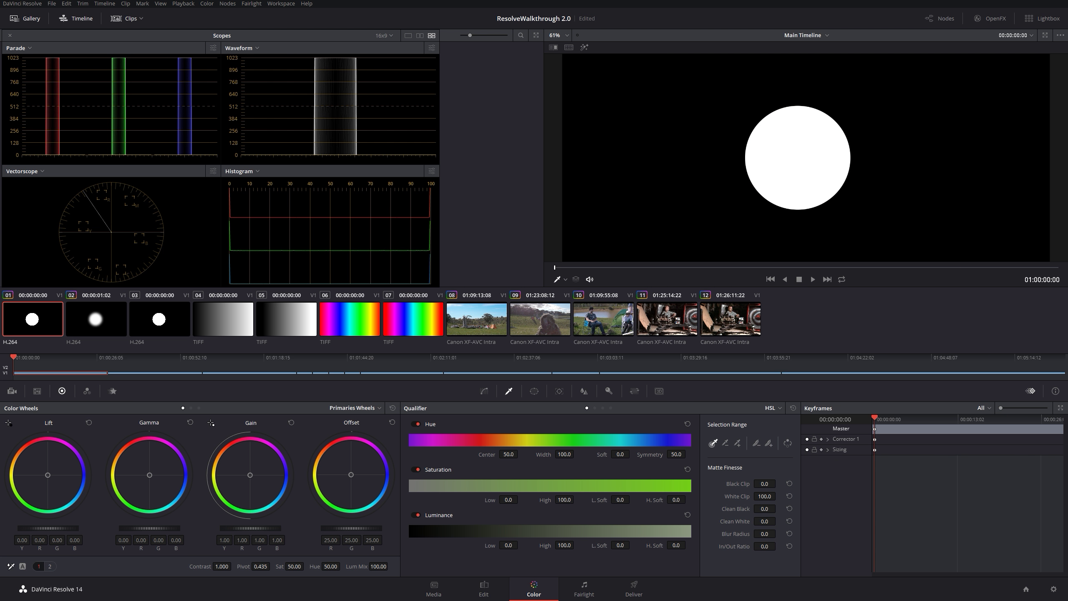
pyautogui.moveTo(13, 360); pyautogui.dragTo(57, 358)
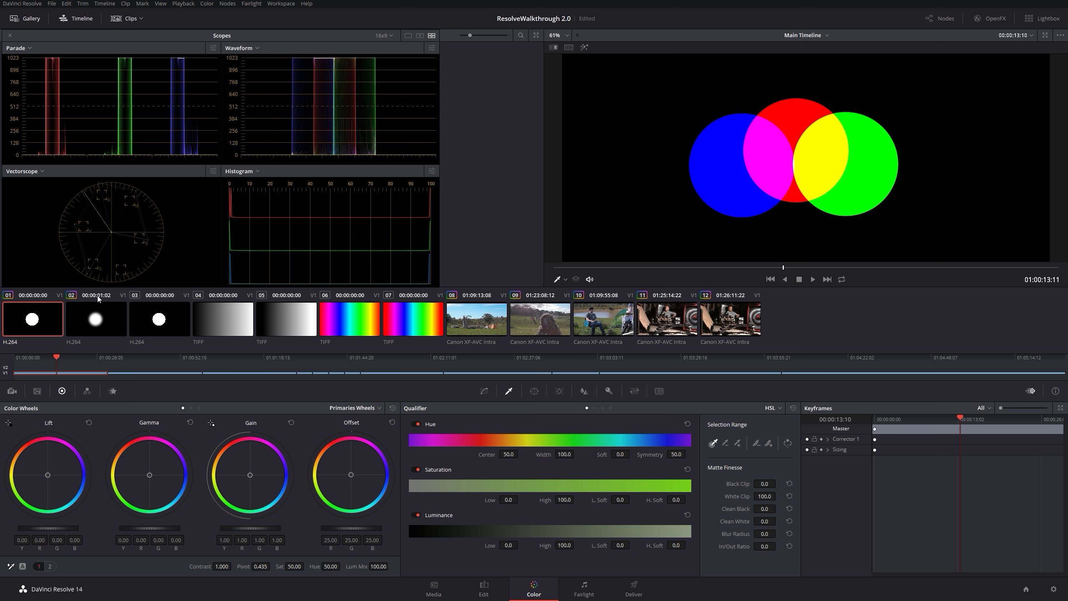
pyautogui.moveTo(65, 356); pyautogui.dragTo(97, 358)
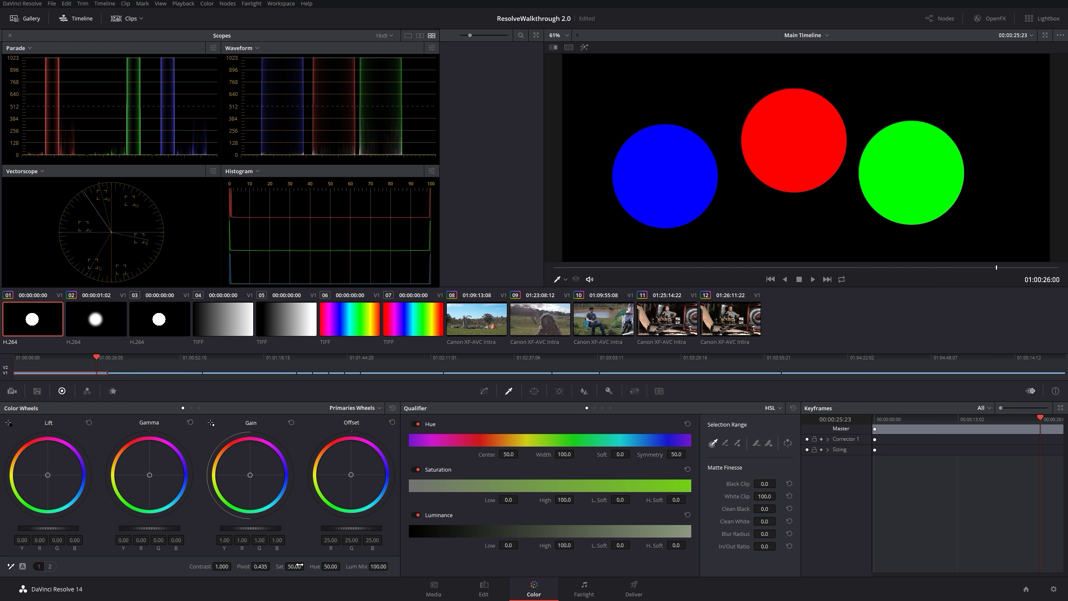
# Step: Try saturation values of 14.20, 9.80, full desaturation and 79.80 on the separated colour circles
pyautogui.moveTo(298, 566); pyautogui.dragTo(306, 565)
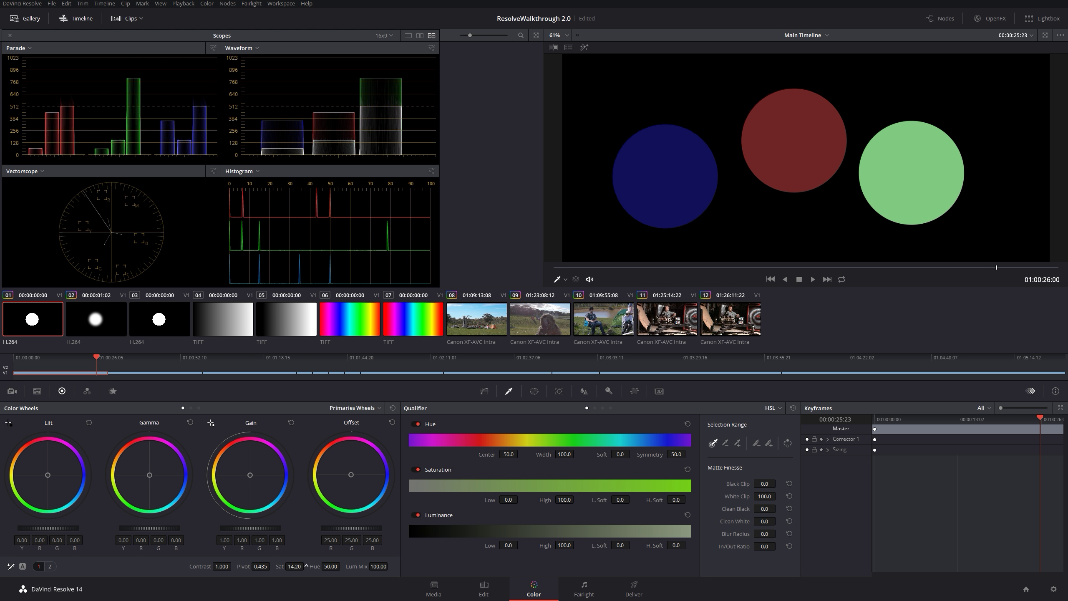
pyautogui.moveTo(307, 565); pyautogui.dragTo(306, 566)
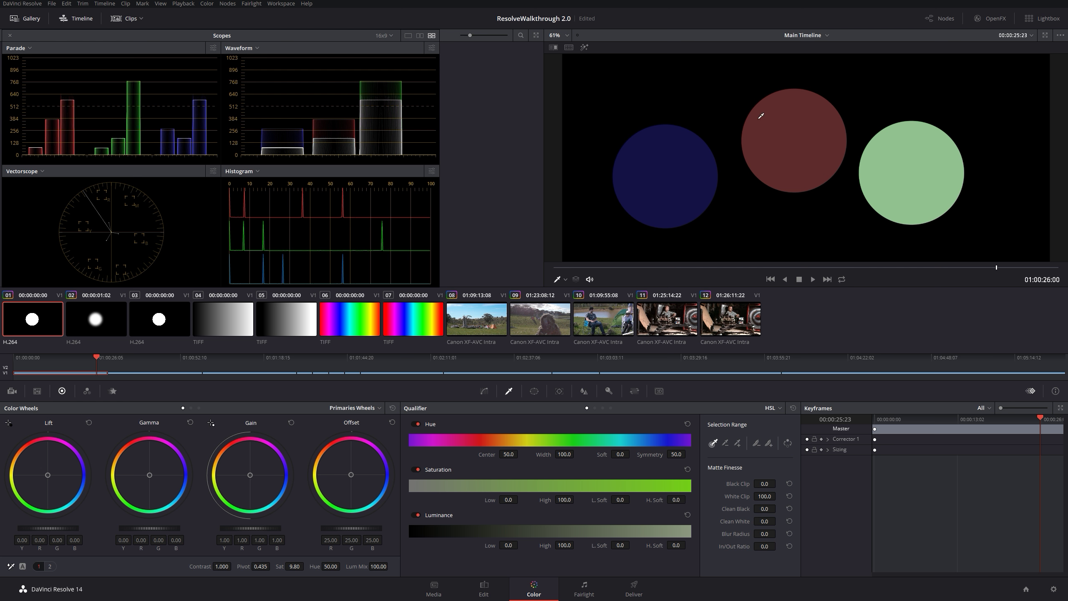
pyautogui.moveTo(300, 566); pyautogui.dragTo(306, 566)
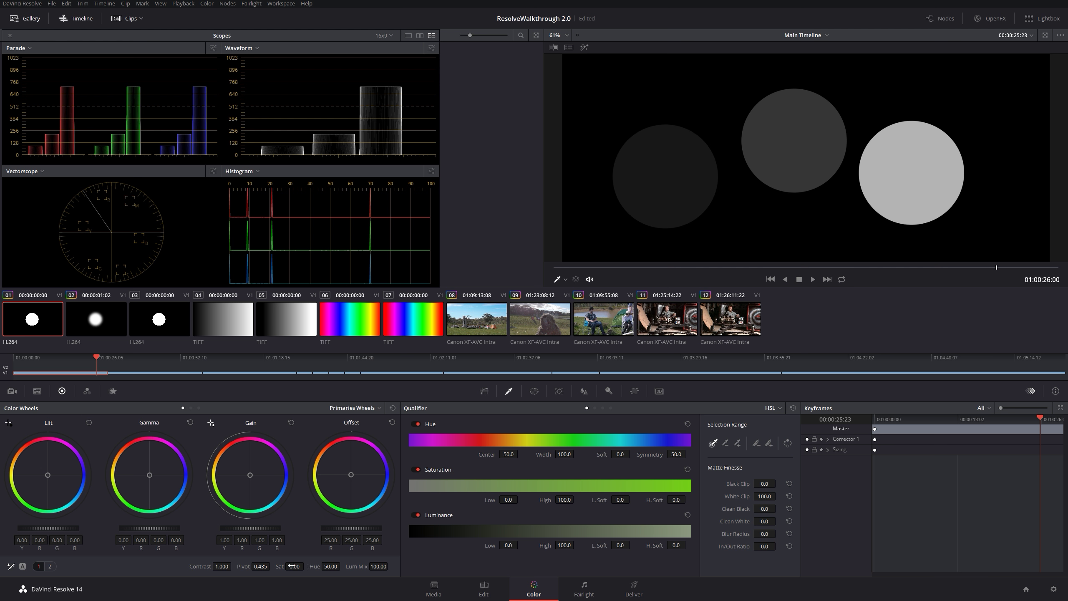
pyautogui.moveTo(295, 566); pyautogui.dragTo(306, 566)
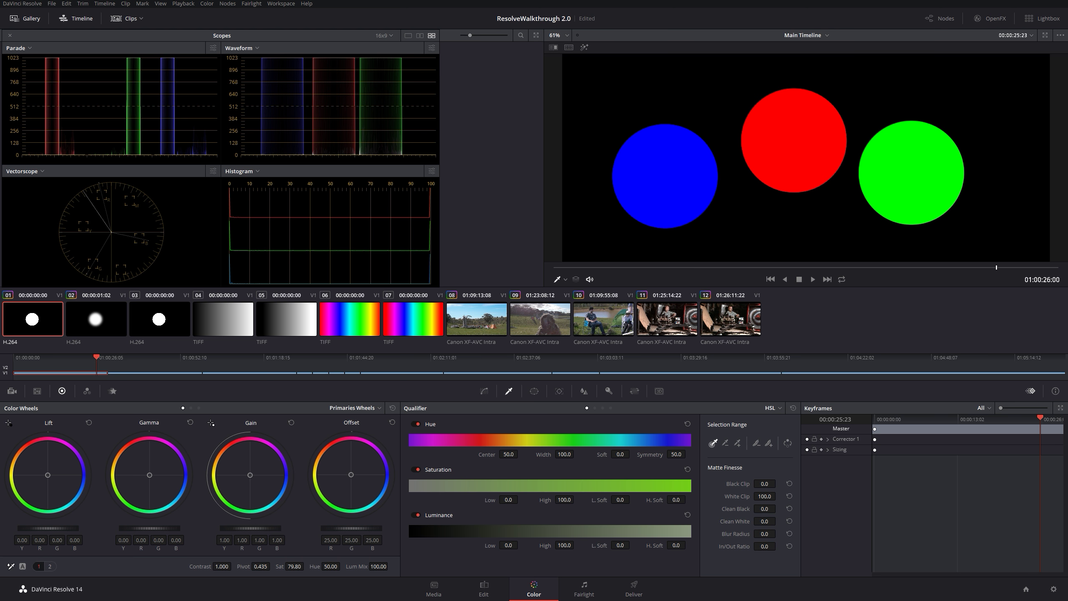
# Step: Try a master gain of 0.74 on the colour circles and reset all primaries adjustments
pyautogui.moveTo(248, 528); pyautogui.dragTo(297, 507)
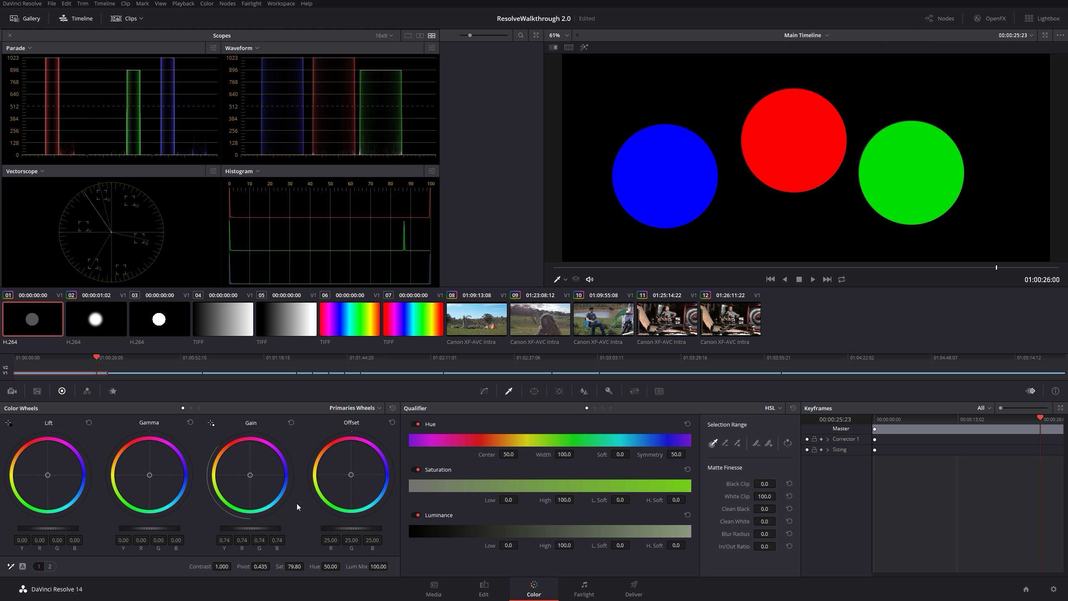
pyautogui.click(394, 409)
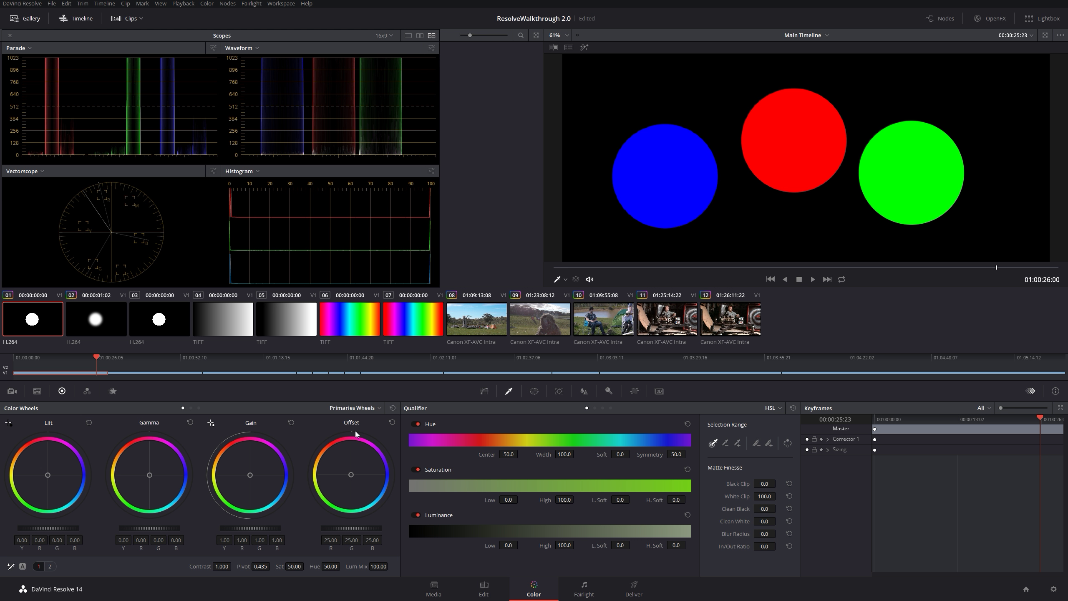
# Step: Try a lower saturation on the white circle at the start of clip 01 and undo it
pyautogui.moveTo(96, 358); pyautogui.dragTo(8, 361)
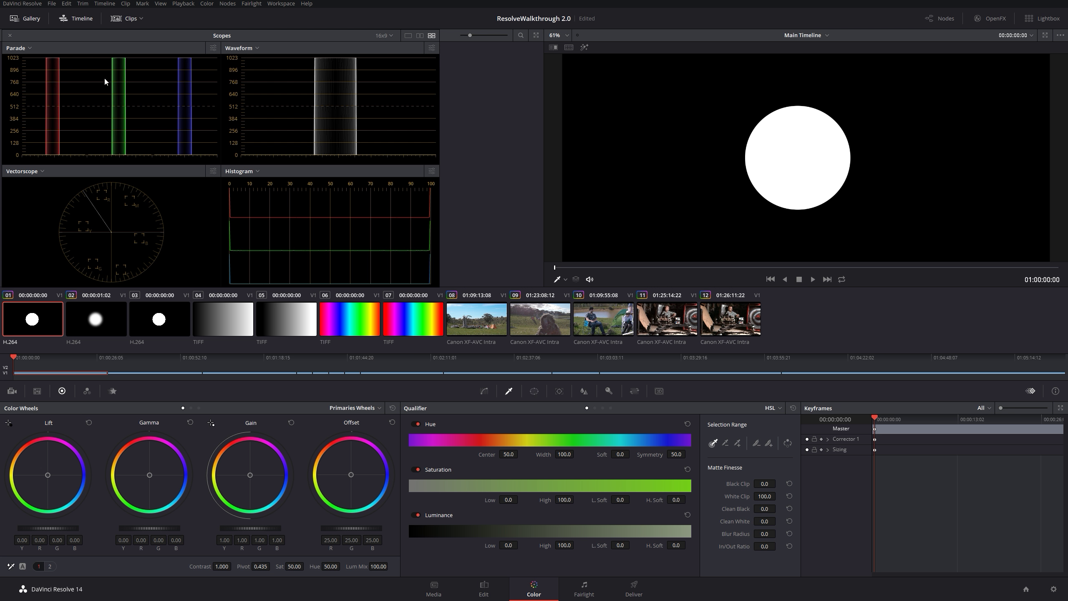
pyautogui.moveTo(299, 567); pyautogui.dragTo(257, 567)
pyautogui.hotkey('ctrl', 'z')
# Step: Lower the master gain of clip 01 to turn the white circle grey
pyautogui.moveTo(263, 528); pyautogui.dragTo(190, 528)
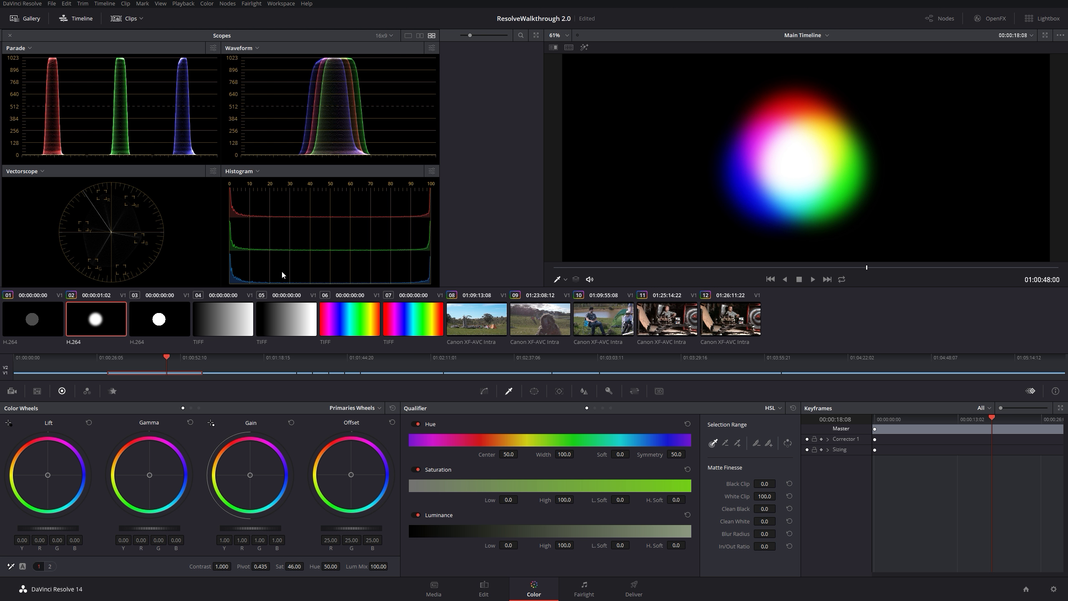
# Step: Examine the scopes on the real-footage clips 08, 09 and 10, including a later moment in clip 09
pyautogui.click(384, 358)
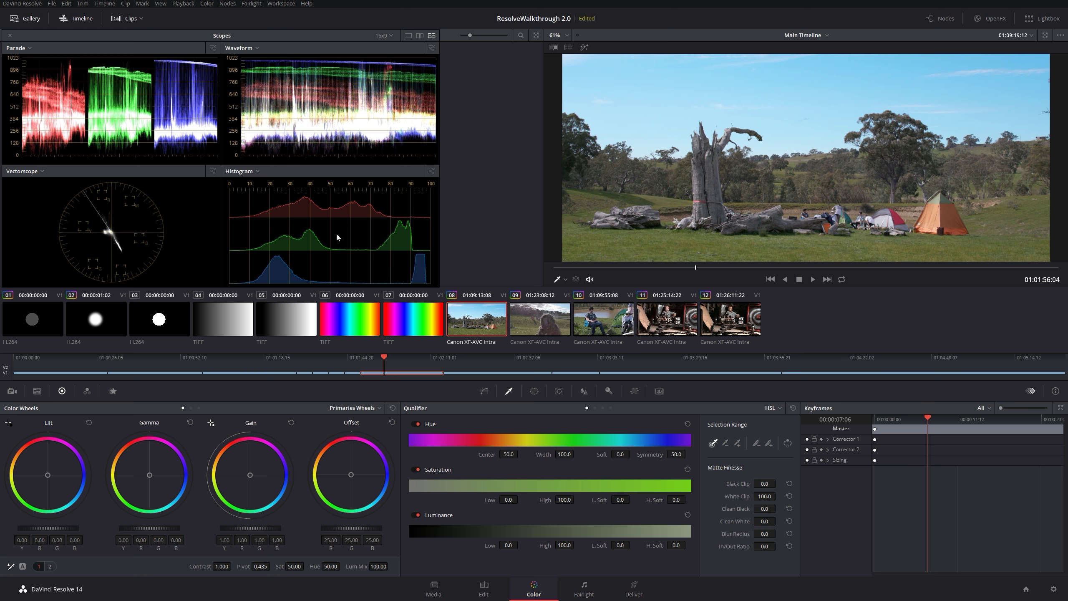
pyautogui.click(560, 322)
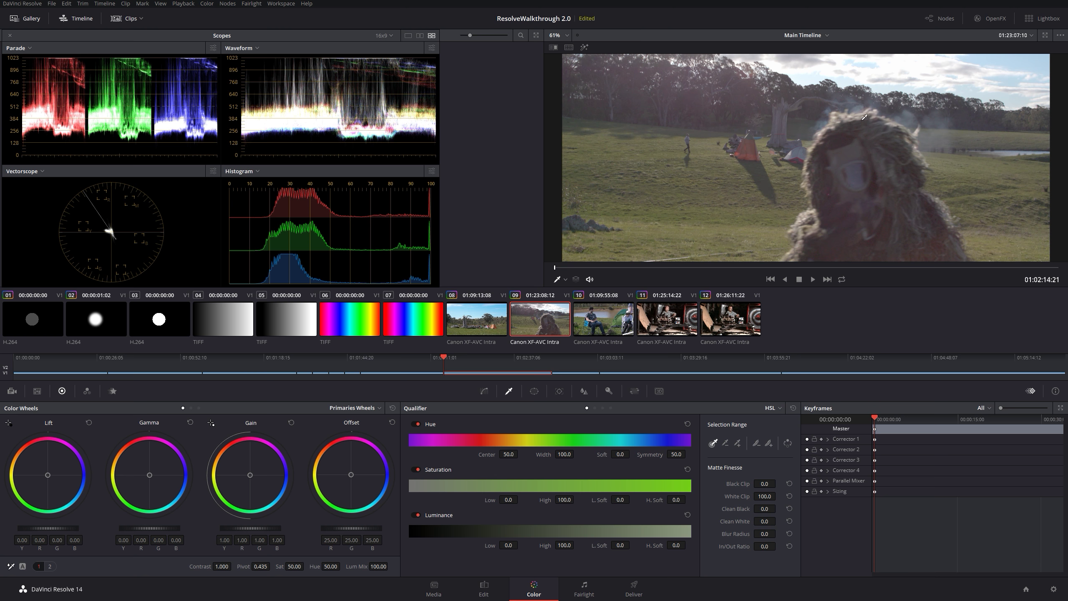
pyautogui.moveTo(596, 269); pyautogui.dragTo(623, 268)
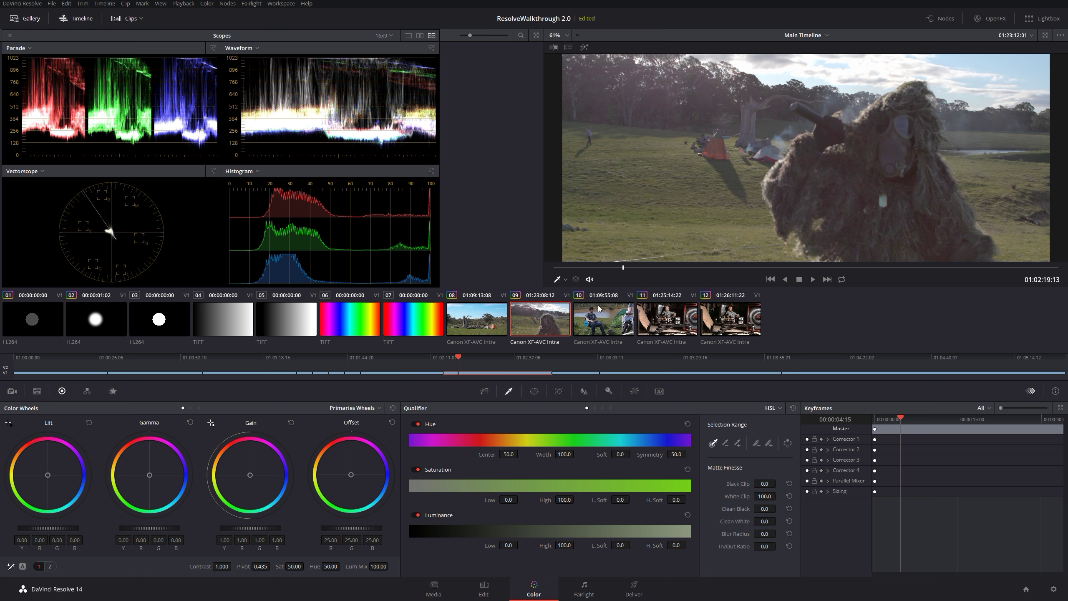
pyautogui.press('Down')
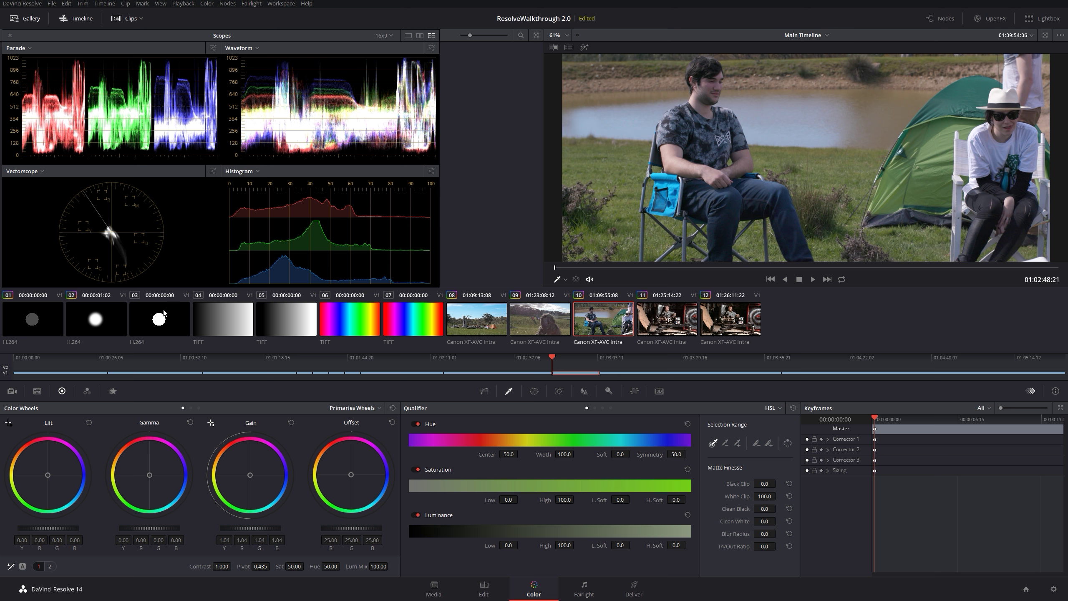
# Step: Reset all primaries adjustments on clip 01 and show the moment where the red, green and blue circles have separated
pyautogui.click(55, 320)
pyautogui.moveTo(615, 265); pyautogui.dragTo(665, 267)
pyautogui.click(391, 407)
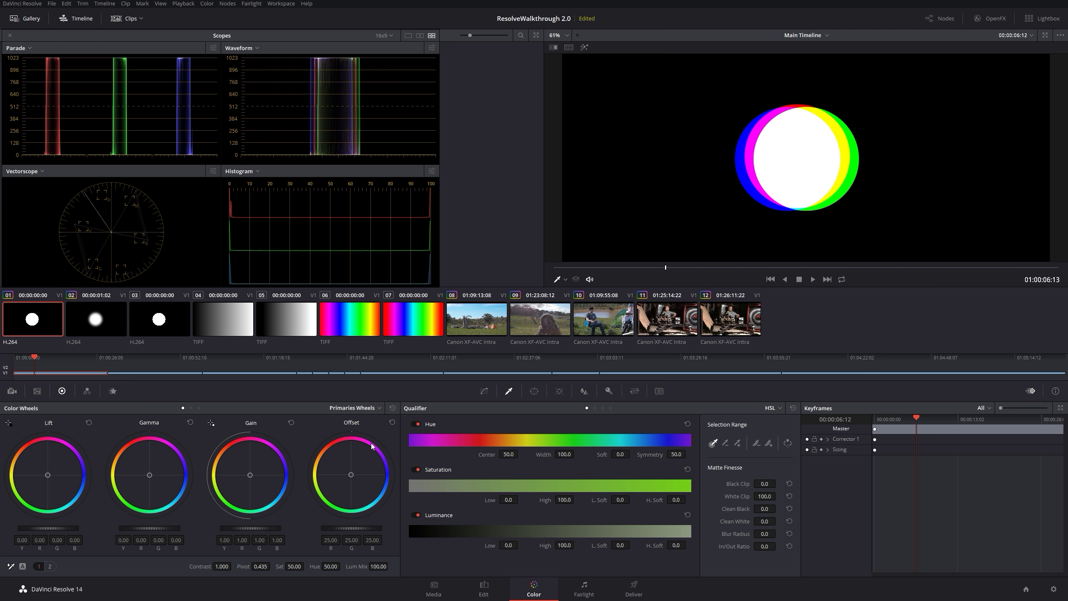
pyautogui.moveTo(690, 267); pyautogui.dragTo(792, 254)
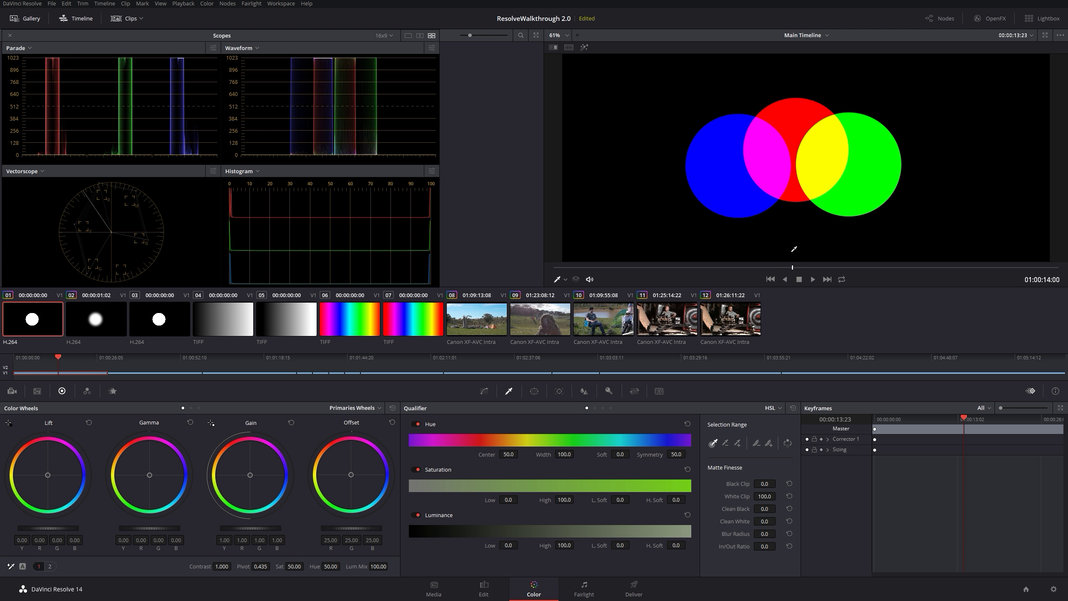
# Step: Display the rainbow gradient of clip 06 and increase the brightness of the vectorscope trace
pyautogui.click(117, 315)
pyautogui.click(366, 316)
pyautogui.moveTo(634, 273); pyautogui.dragTo(749, 267)
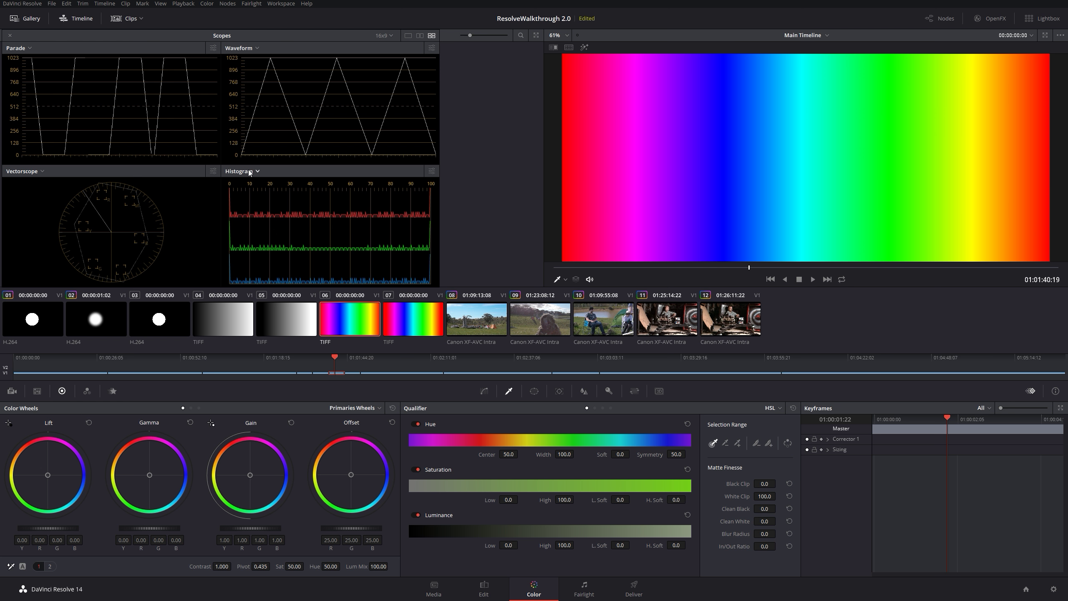
pyautogui.click(213, 170)
pyautogui.click(174, 271)
pyautogui.click(213, 172)
pyautogui.click(213, 171)
pyautogui.moveTo(148, 195); pyautogui.dragTo(157, 195)
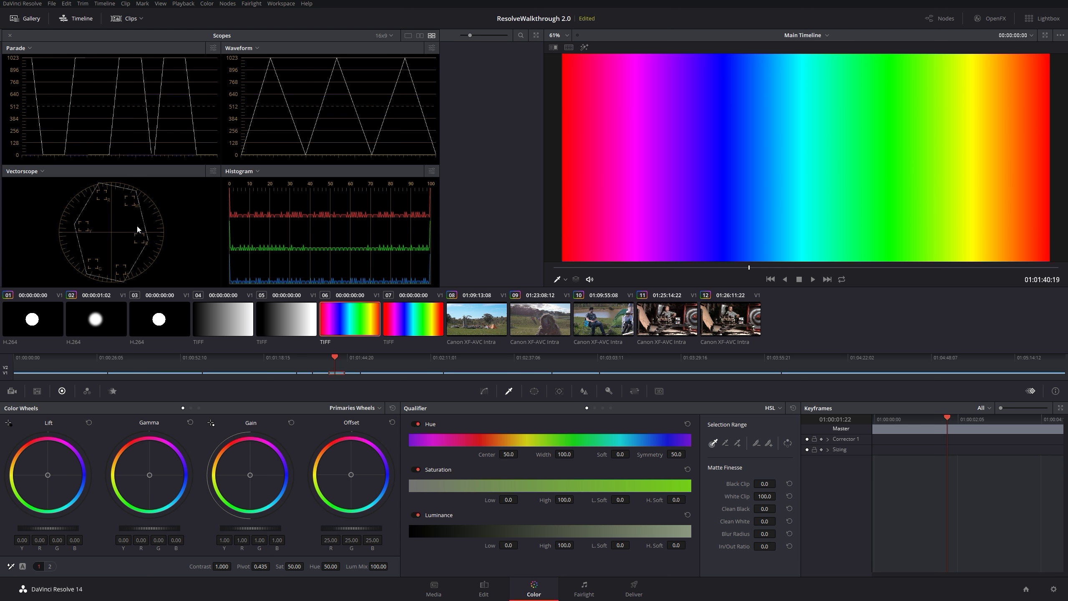
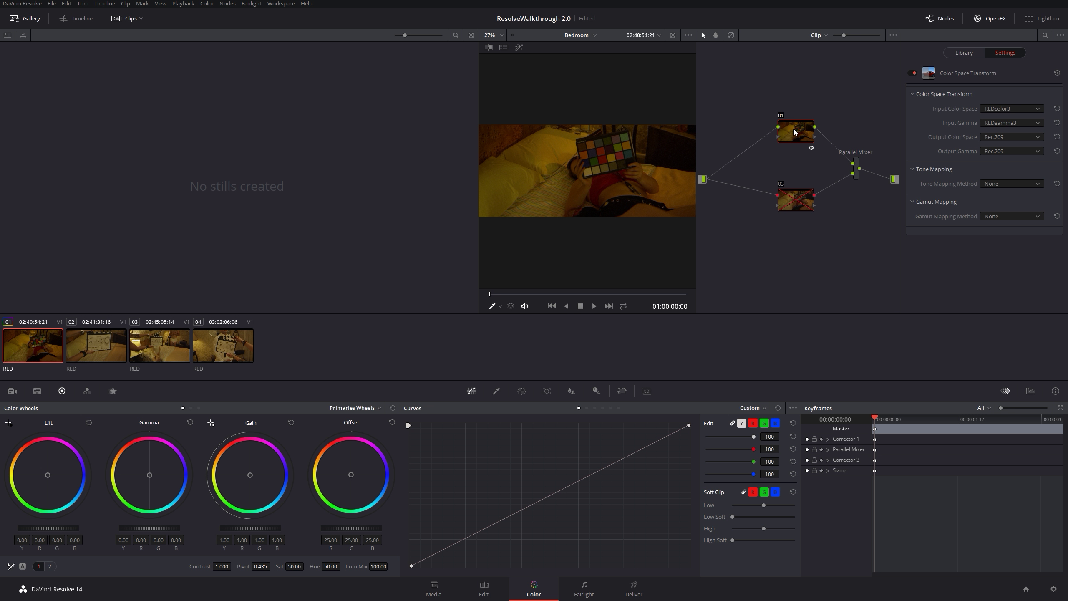
pyautogui.hotkey('alt', 'Tab')
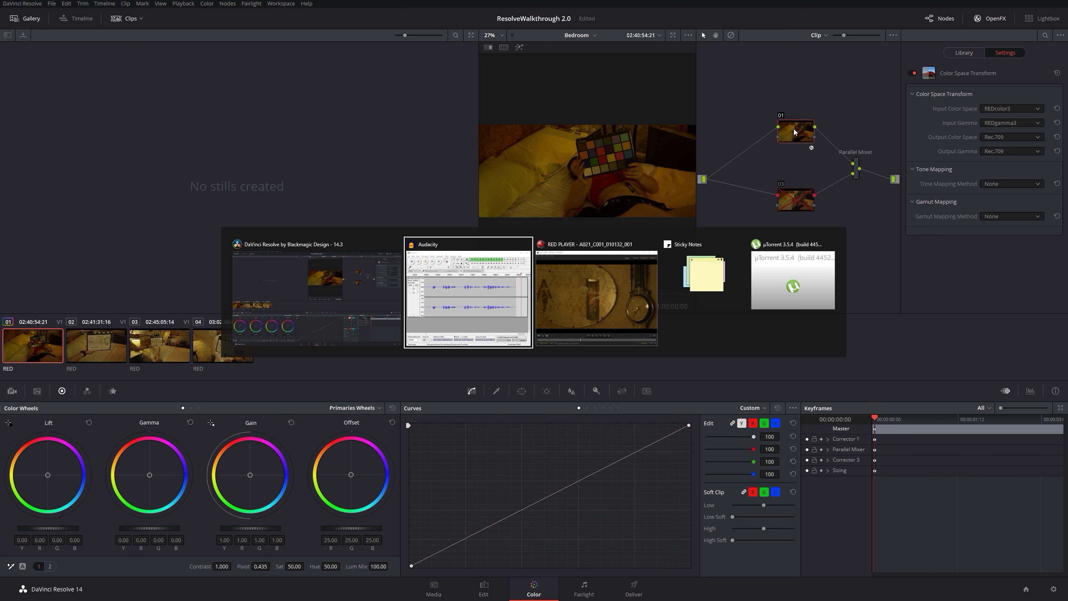
pyautogui.hotkey('alt', 'Tab')
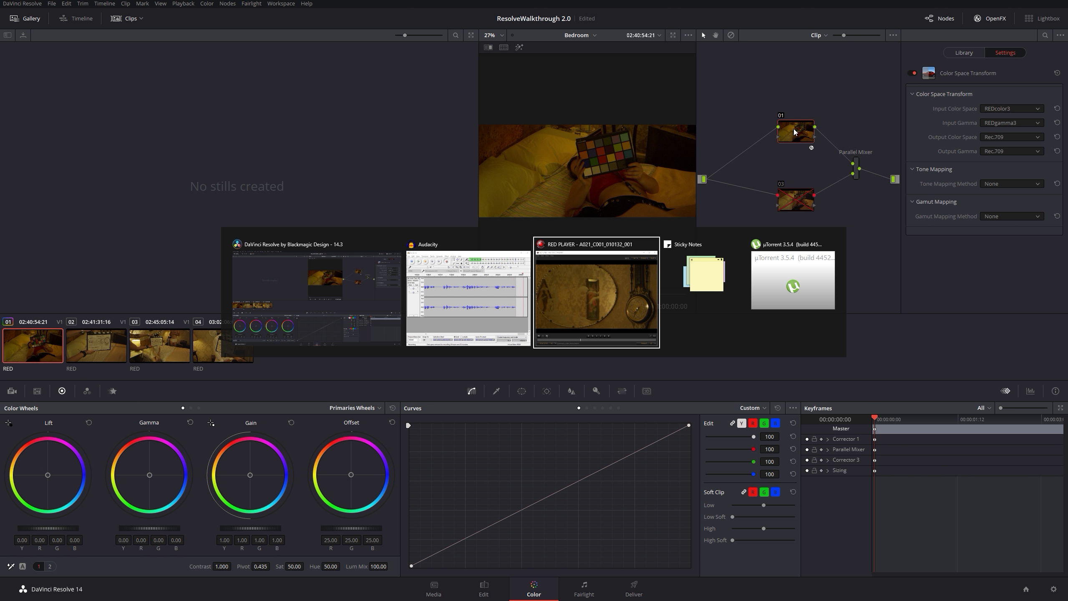
pyautogui.hotkey('alt', 'Tab')
pyautogui.hotkey('alt', 'Tab')
pyautogui.hotkey('alt', 'Tab')
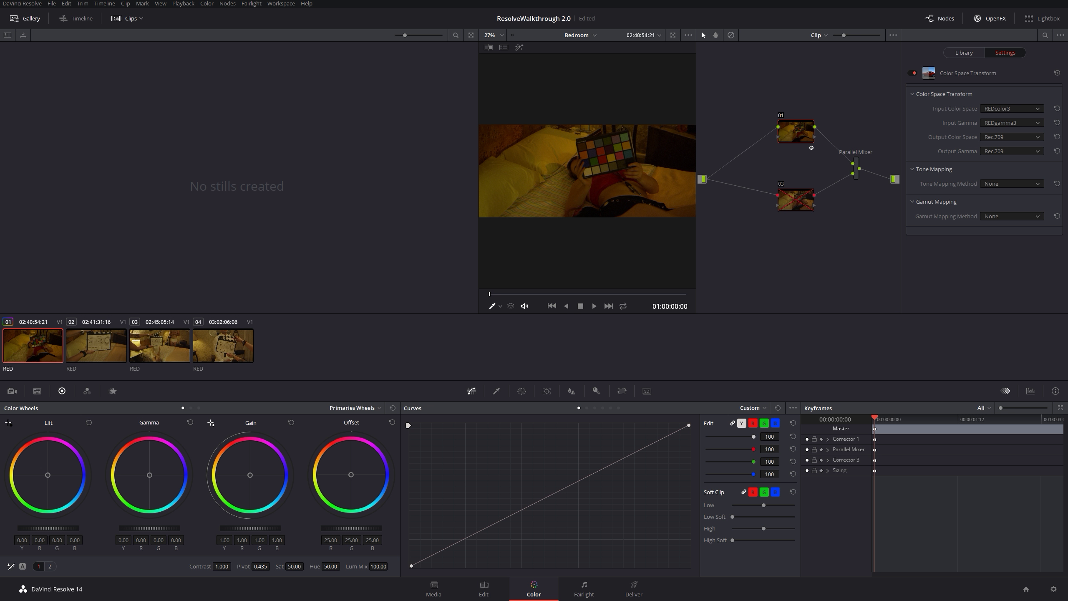
# Step: Browse in File Explorer to the A021_C011_0101M4.RDC folder under Brief 2, 02_Rushes, RED Footage on the film drive
pyautogui.press('super+e')
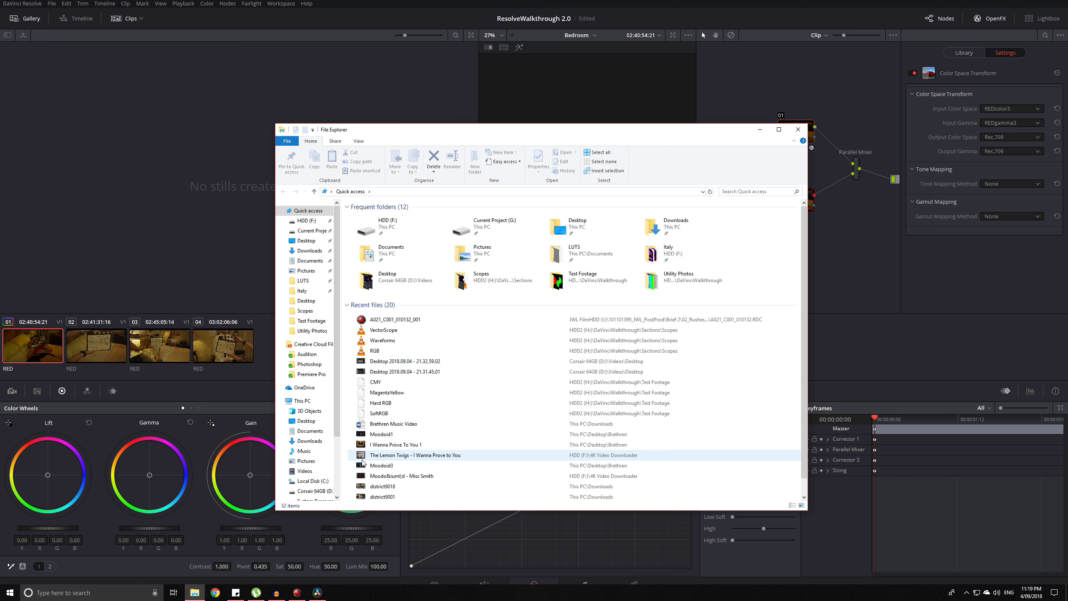
pyautogui.click(320, 403)
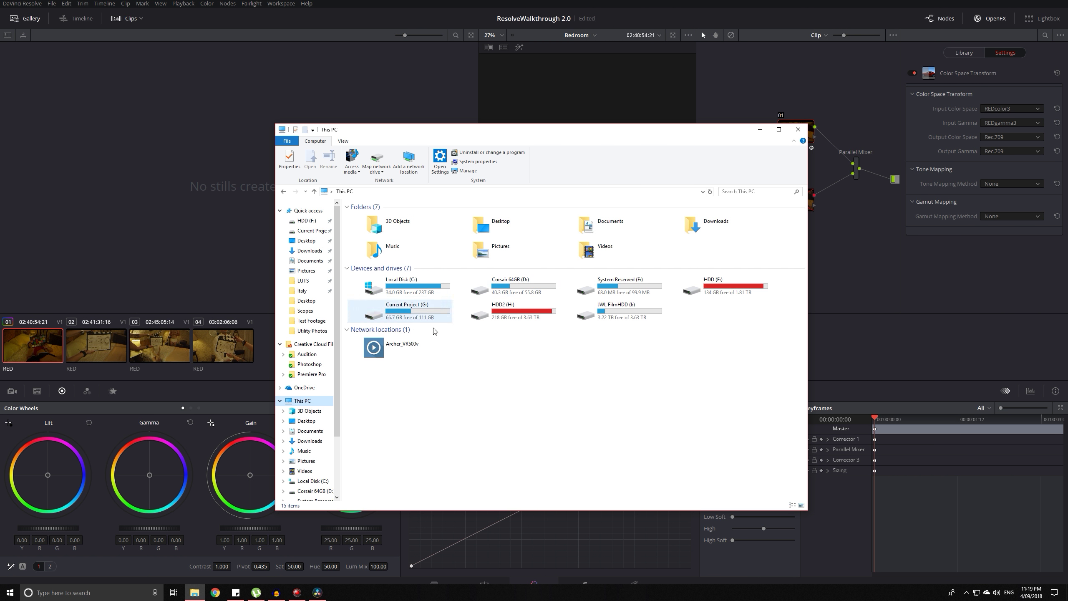
pyautogui.doubleClick(589, 309)
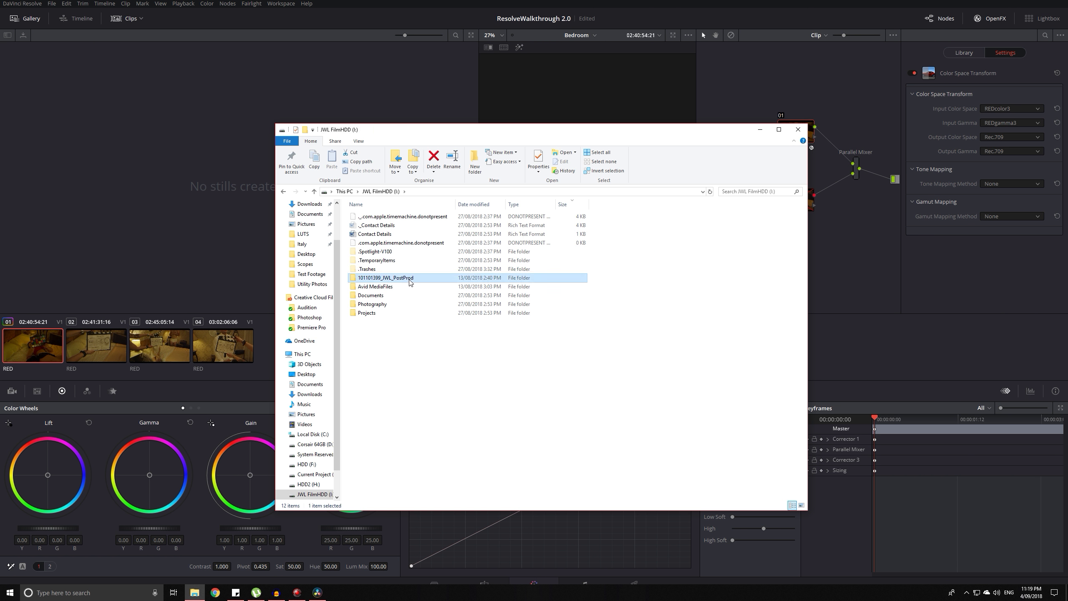
pyautogui.doubleClick(390, 278)
pyautogui.doubleClick(389, 225)
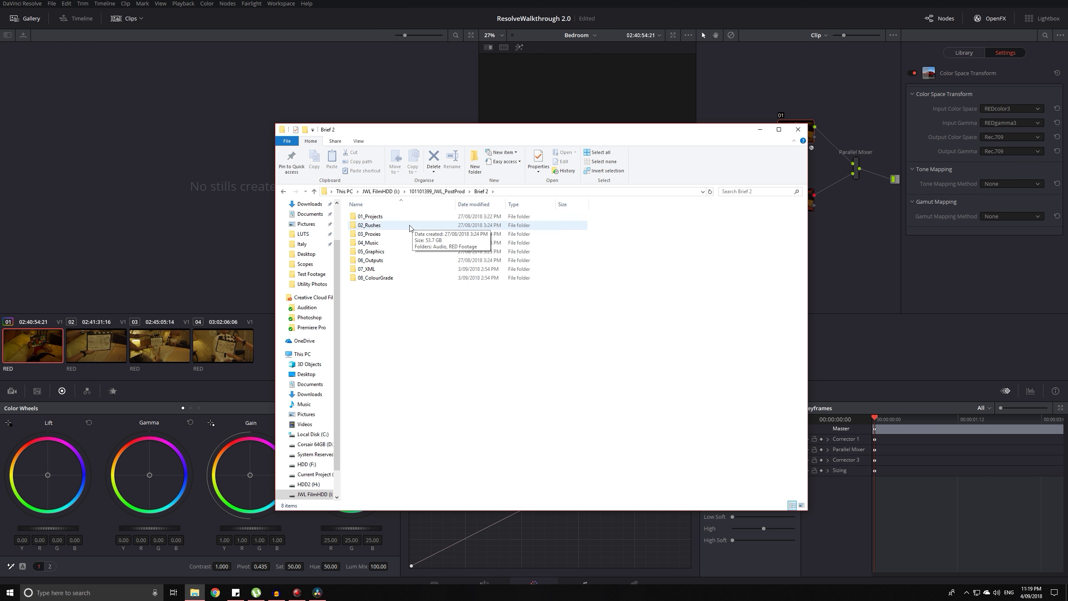
pyautogui.doubleClick(399, 225)
pyautogui.doubleClick(387, 225)
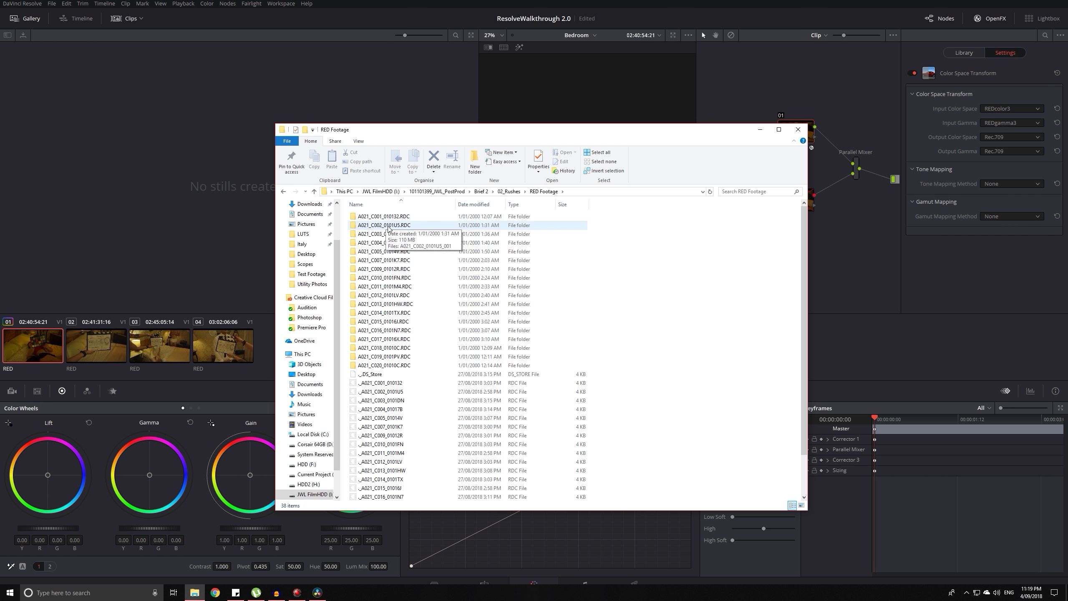
pyautogui.doubleClick(405, 287)
# Step: Open the clip A021_C011_0101M4_001 in RED Player and show its opening slate frame
pyautogui.click(395, 217)
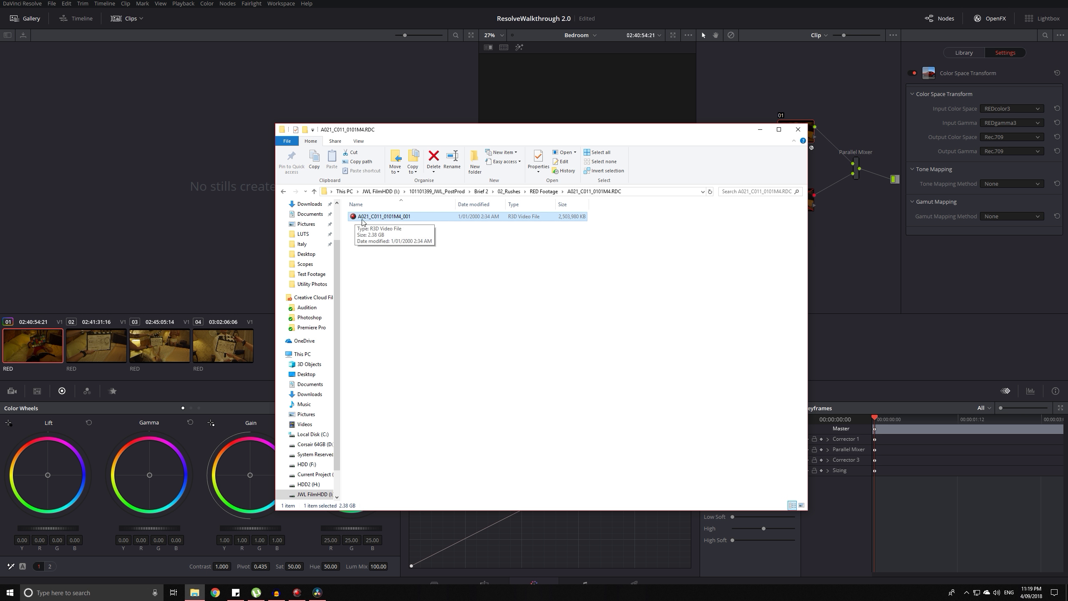
pyautogui.click(431, 250)
pyautogui.click(372, 218)
pyautogui.click(374, 217)
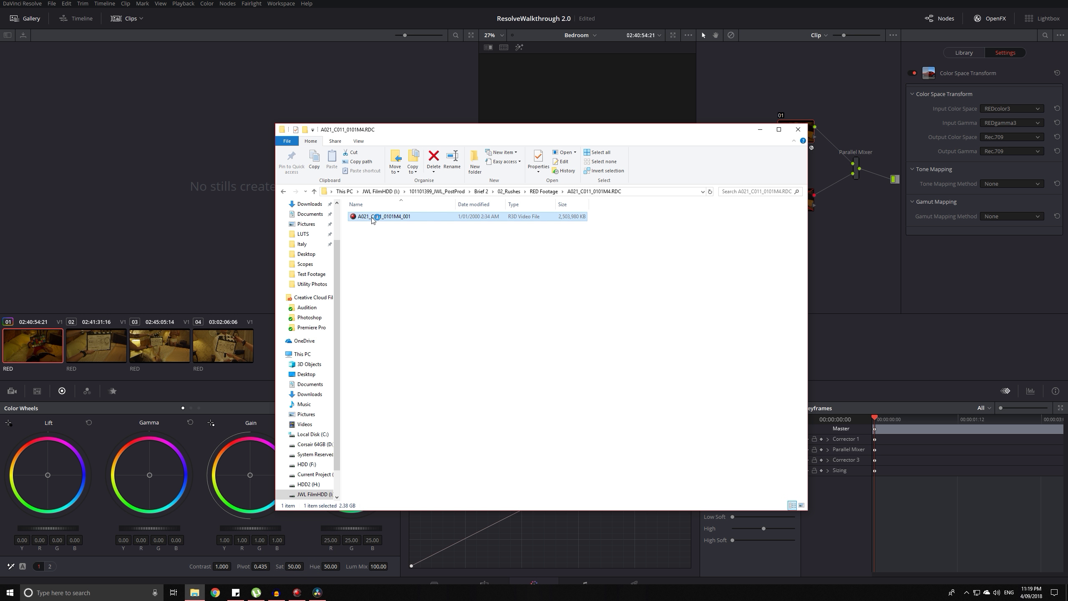
pyautogui.click(424, 429)
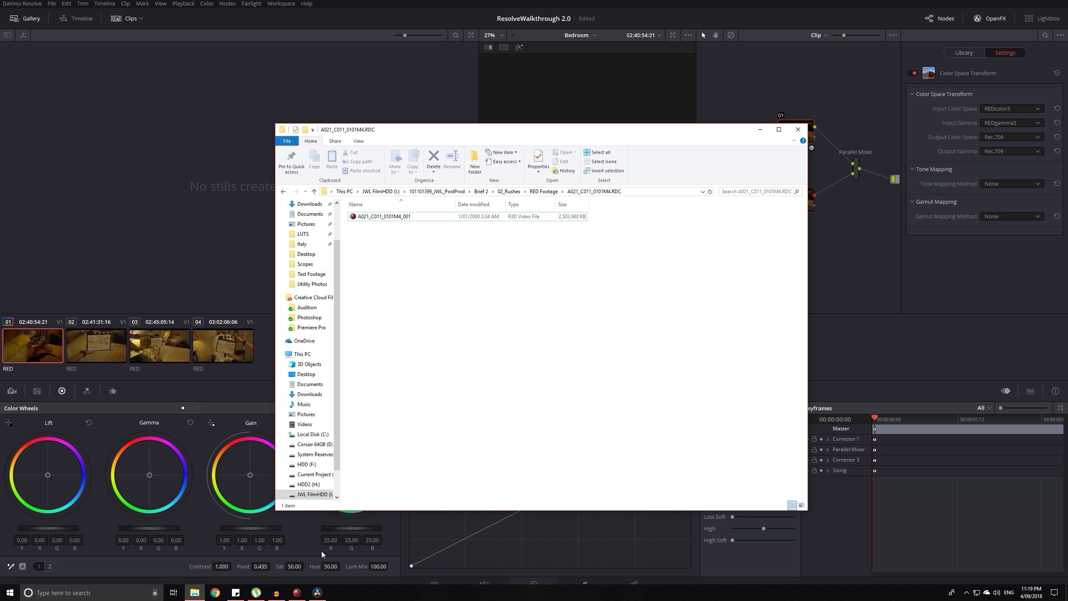
pyautogui.click(298, 592)
pyautogui.moveTo(200, 348); pyautogui.dragTo(157, 352)
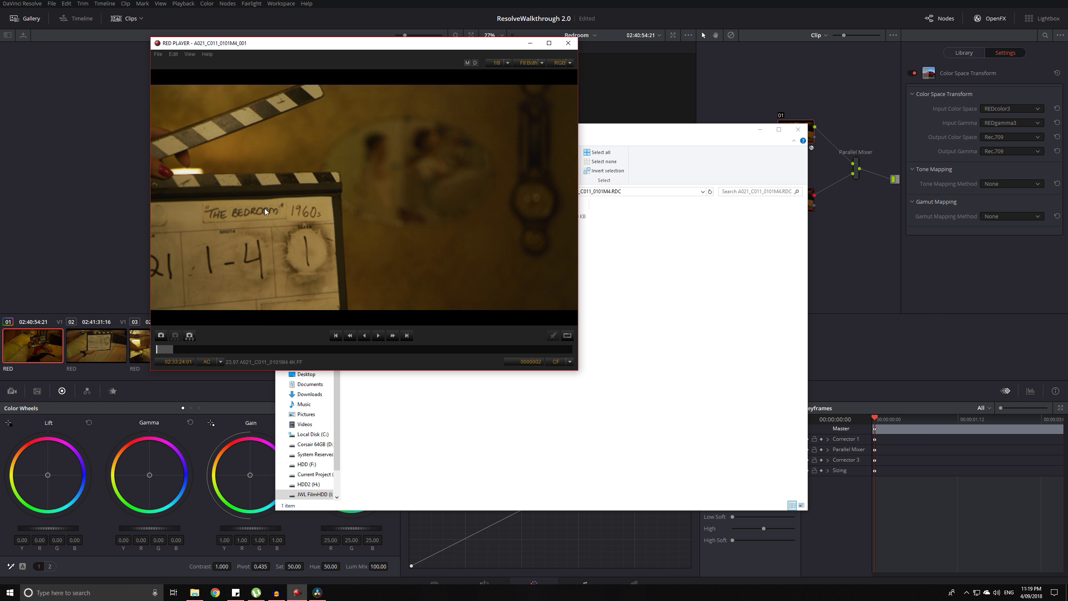
# Step: Examine the clip's Kelvin, ISO, gamma space and color space in its metadata and return to DaVinci Resolve
pyautogui.click(192, 54)
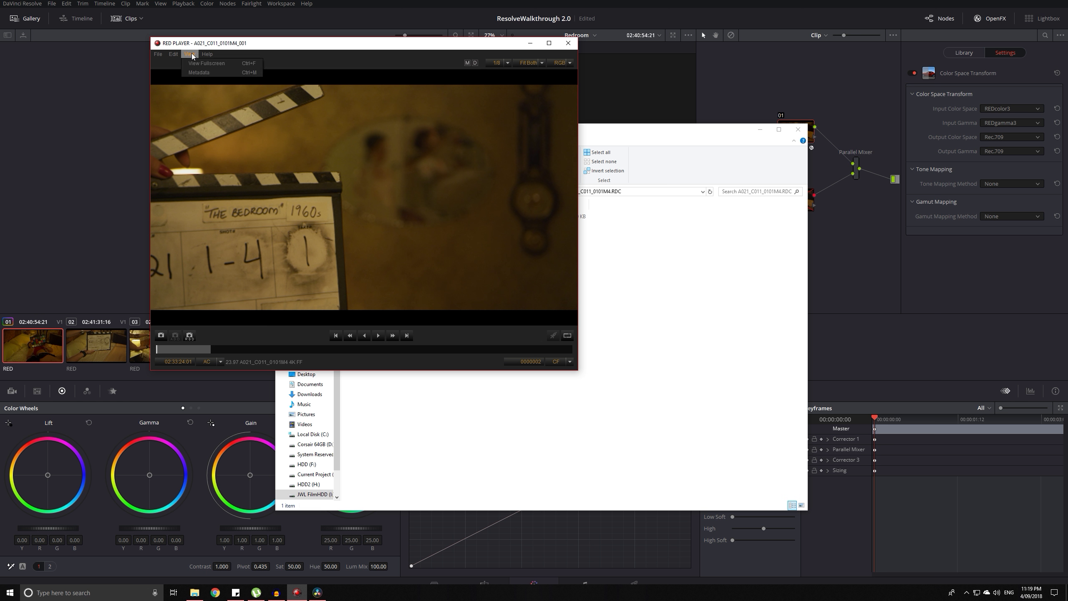
pyautogui.click(193, 69)
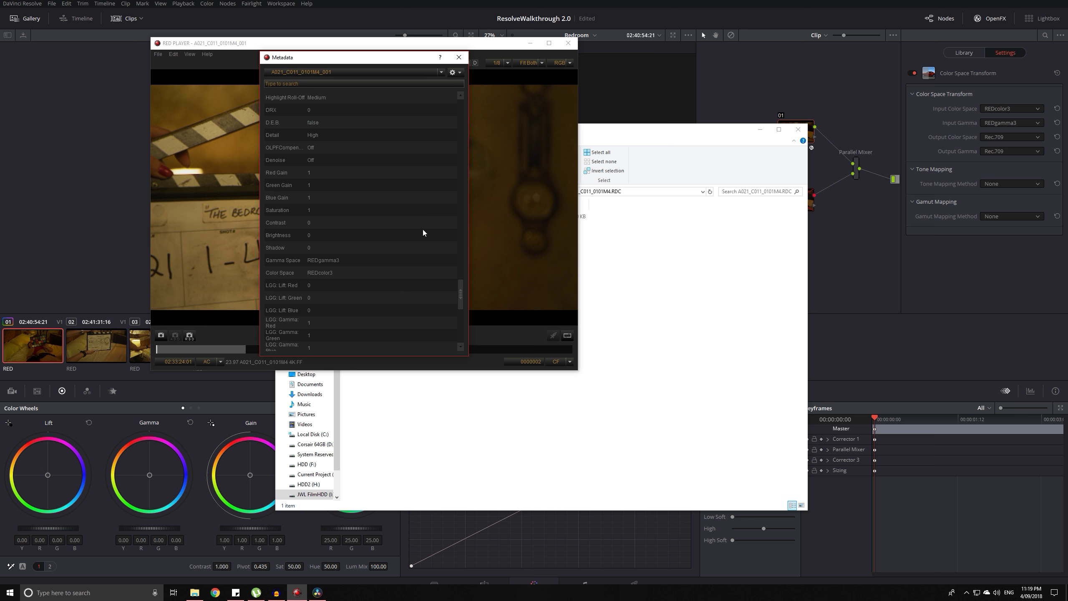
pyautogui.scroll(1, 459, 296)
pyautogui.moveTo(458, 295); pyautogui.dragTo(455, 114)
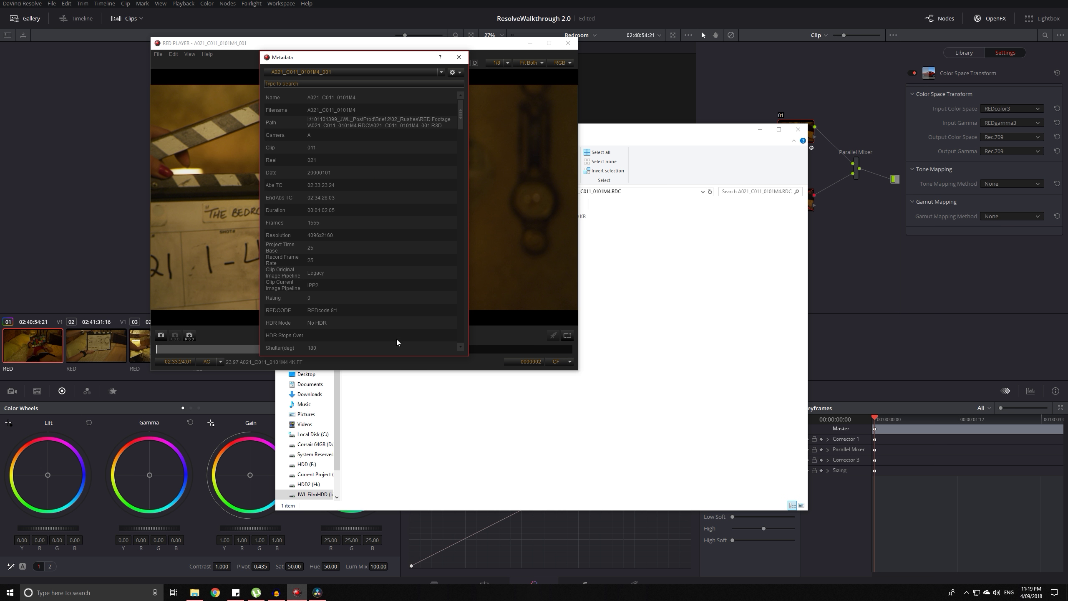
pyautogui.moveTo(462, 110); pyautogui.dragTo(447, 266)
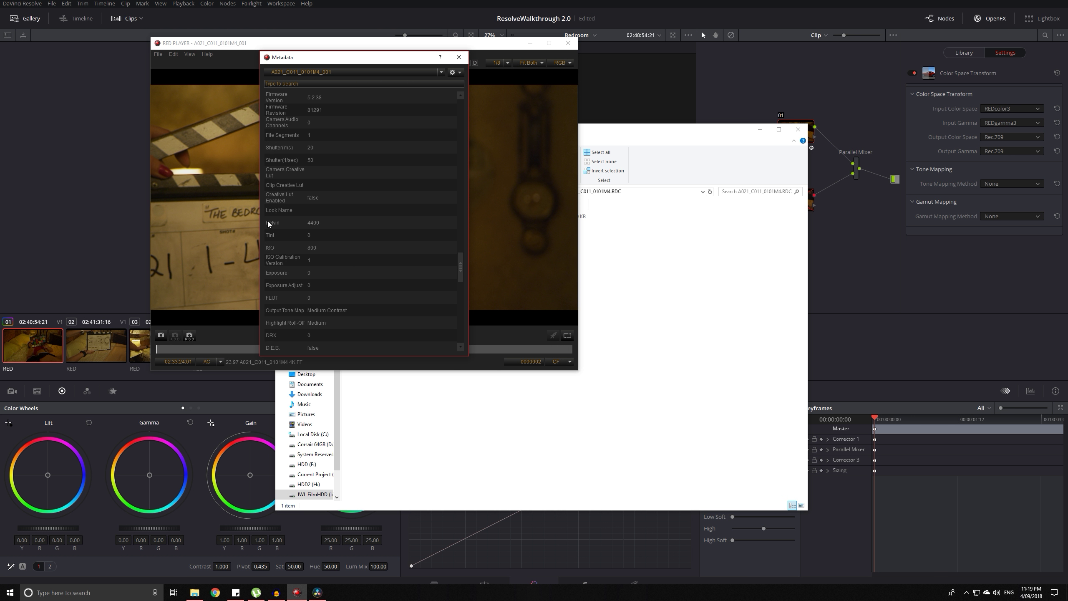
pyautogui.moveTo(463, 264); pyautogui.dragTo(460, 292)
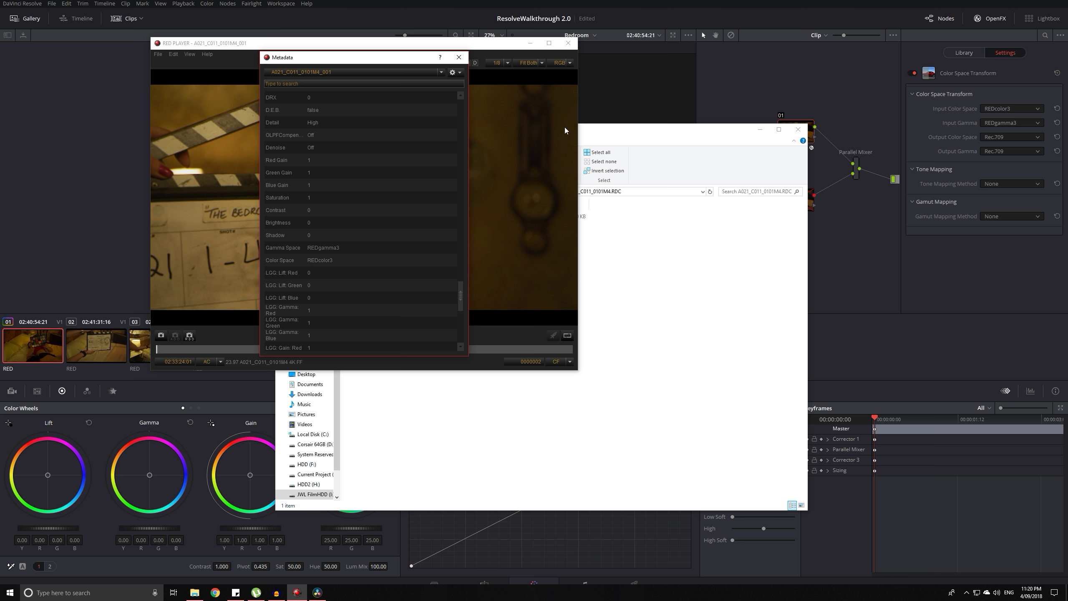
pyautogui.click(771, 109)
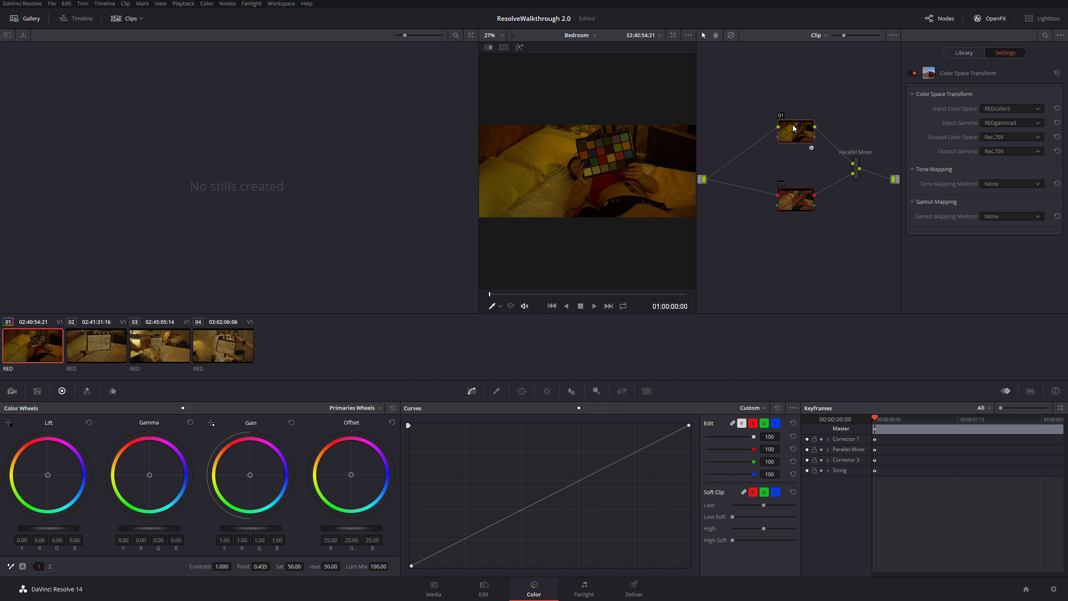
# Step: Disable node 01 and enable node 03 of the Bedroom clip
pyautogui.hotkey('ctrl', 'd')
pyautogui.click(801, 201)
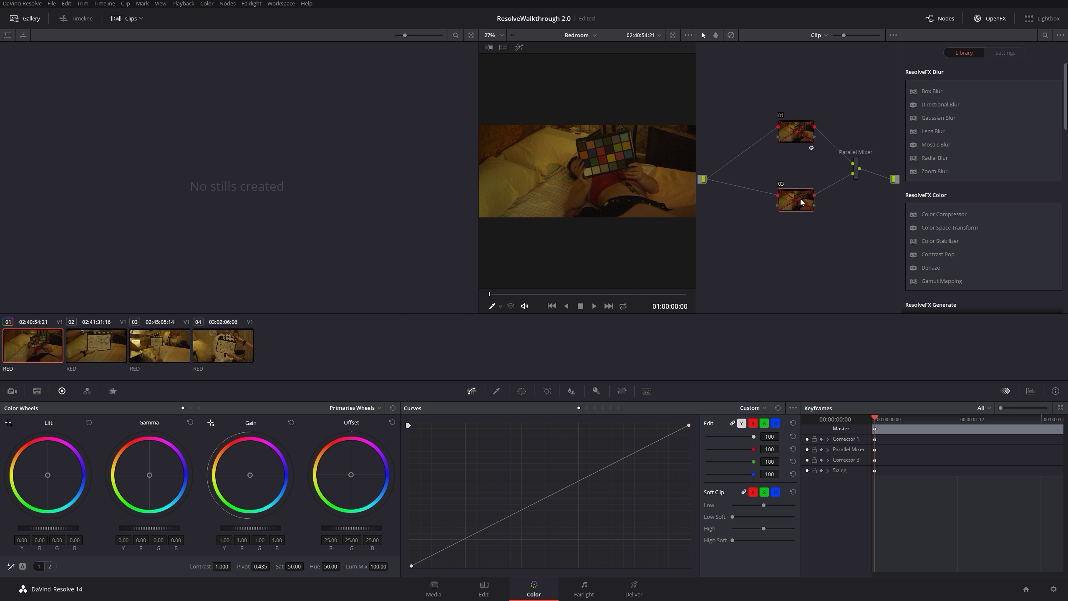
pyautogui.hotkey('ctrl', 'd')
# Step: Reset the clip's node graph to a single node and apply the Color Space Transform effect to node 01
pyautogui.click(991, 18)
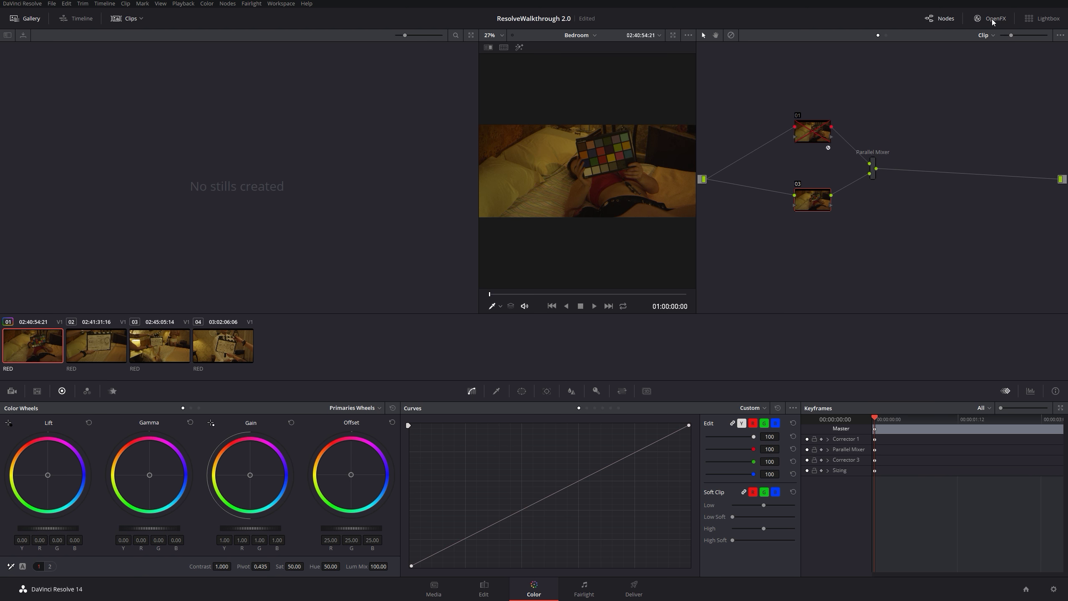
pyautogui.click(991, 18)
pyautogui.scroll(-3, 1035, 168)
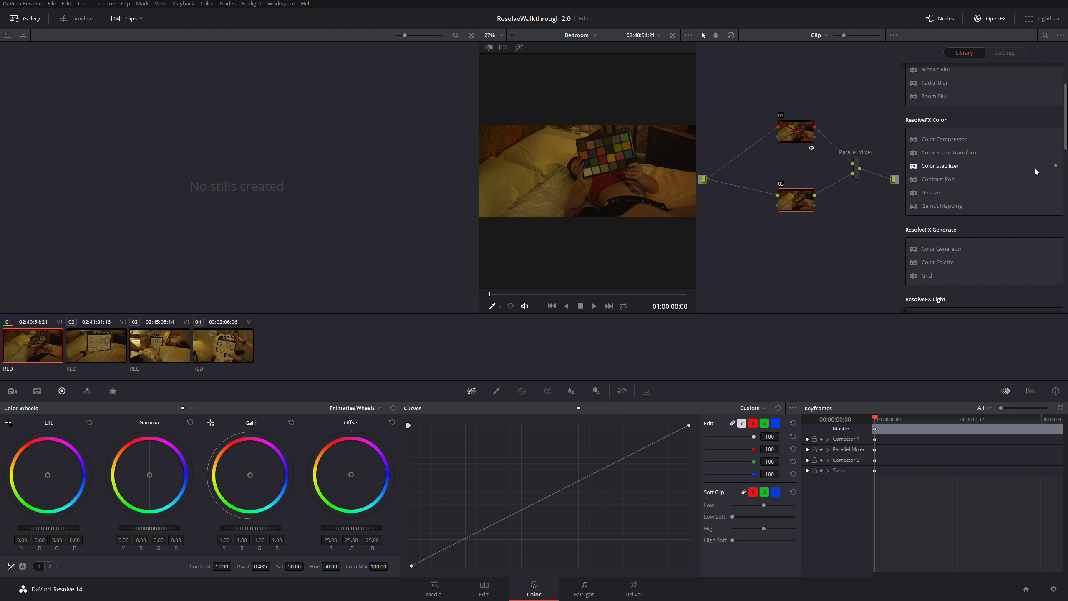
pyautogui.moveTo(953, 152); pyautogui.dragTo(785, 232)
pyautogui.rightClick(791, 185)
pyautogui.click(841, 191)
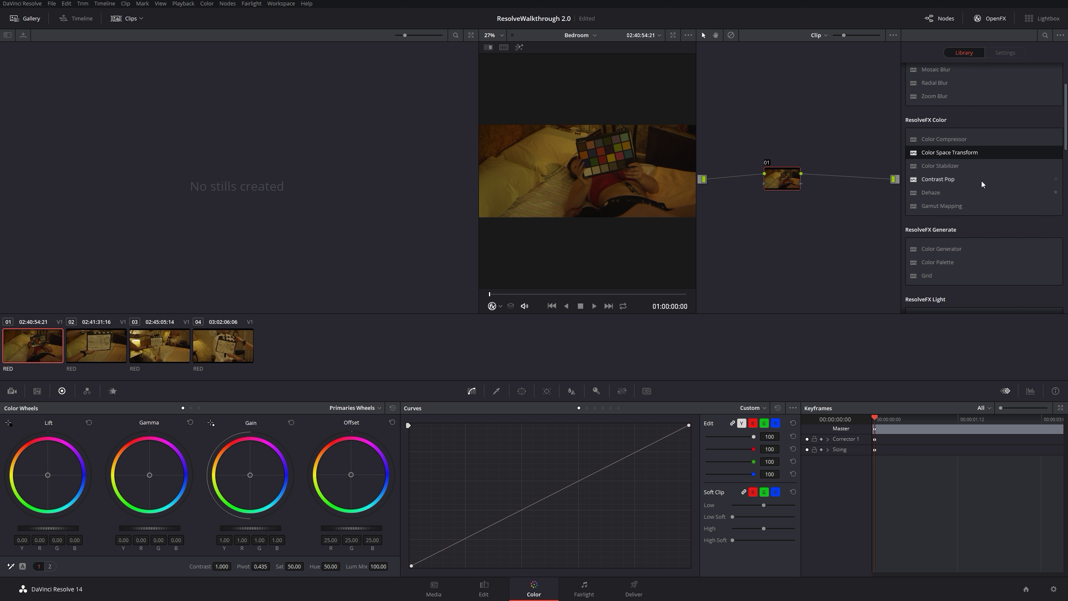
pyautogui.moveTo(974, 154); pyautogui.dragTo(792, 184)
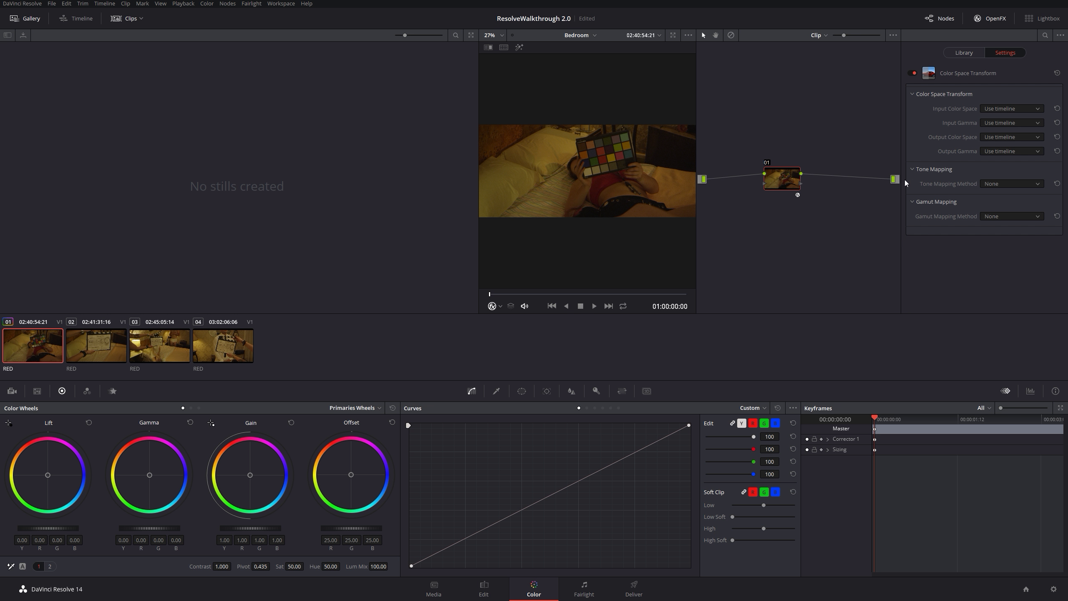
# Step: Set the input color space of the Color Space Transform to REDcolor3
pyautogui.click(1013, 109)
pyautogui.scroll(-6, 1033, 199)
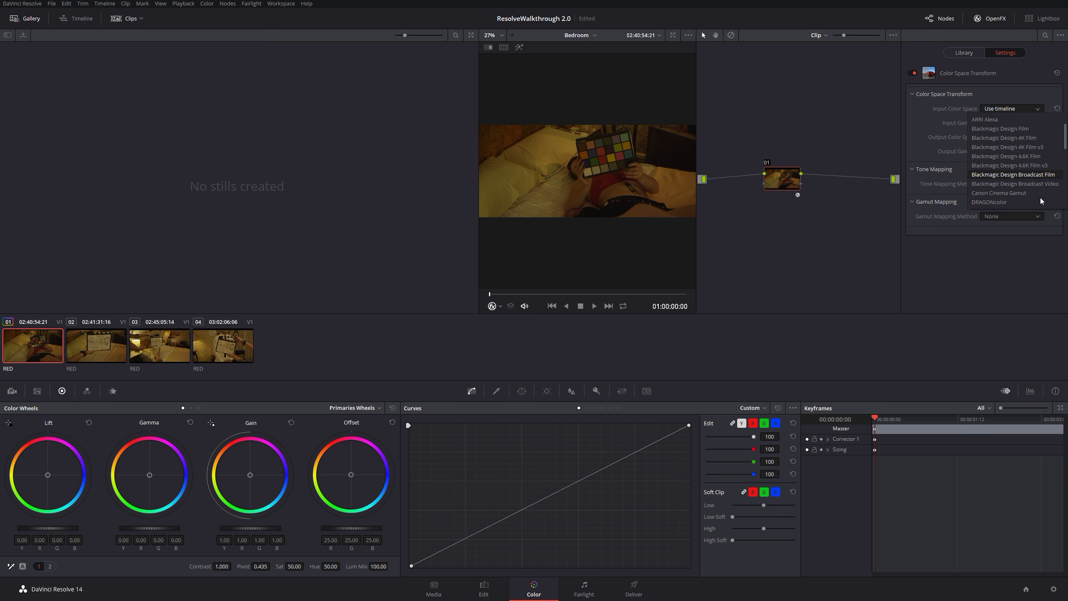
pyautogui.scroll(-2, 1033, 199)
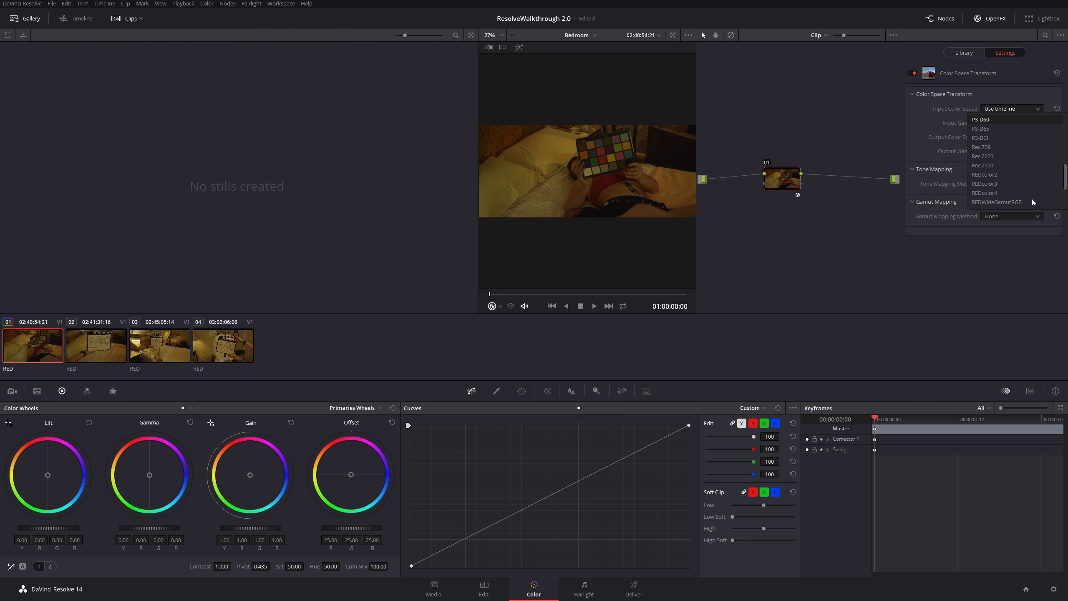
pyautogui.click(1013, 184)
# Step: Set the input gamma of the Color Space Transform to REDgamma3
pyautogui.click(1011, 123)
pyautogui.scroll(-5, 981, 195)
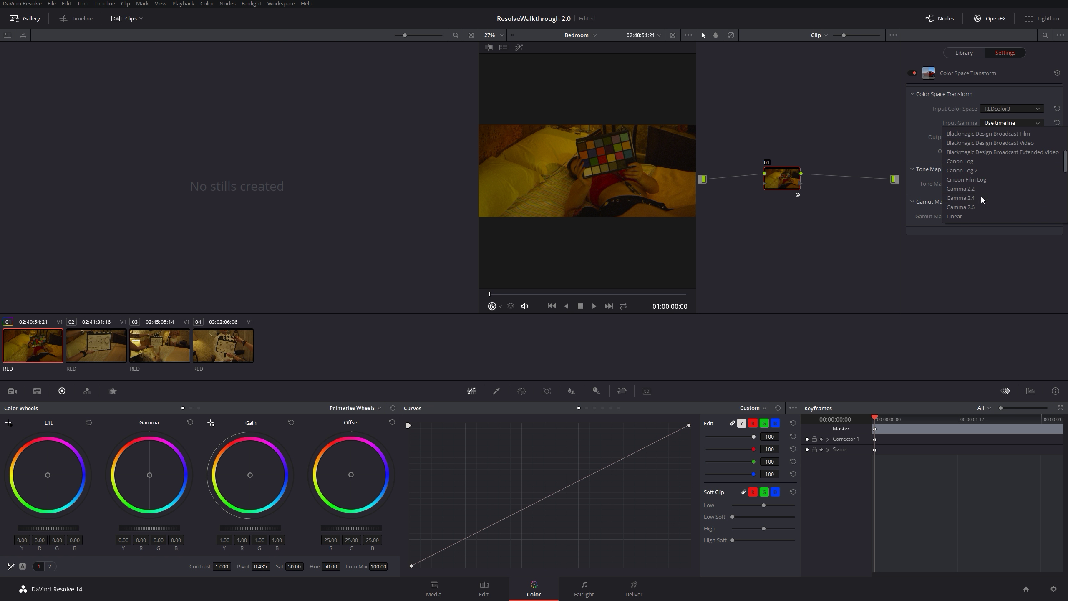
pyautogui.scroll(-4, 985, 194)
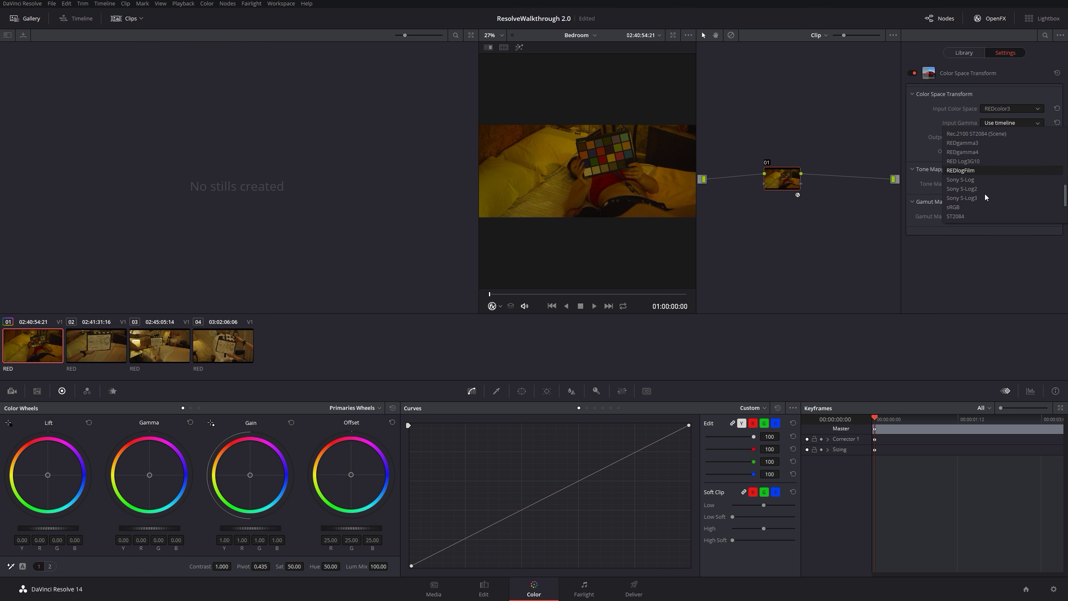
pyautogui.scroll(5, 985, 192)
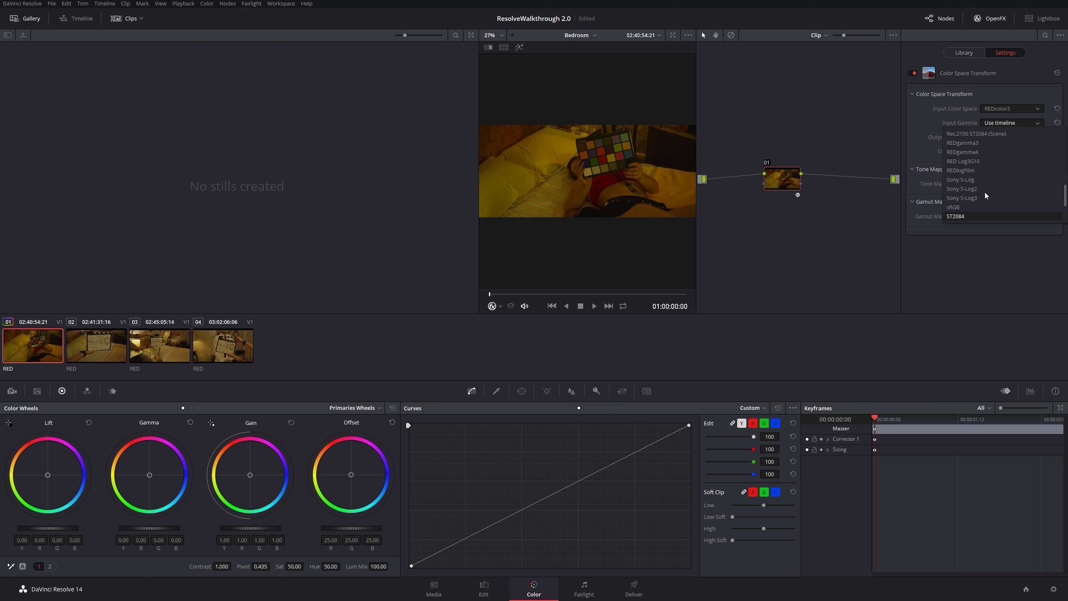
pyautogui.click(979, 147)
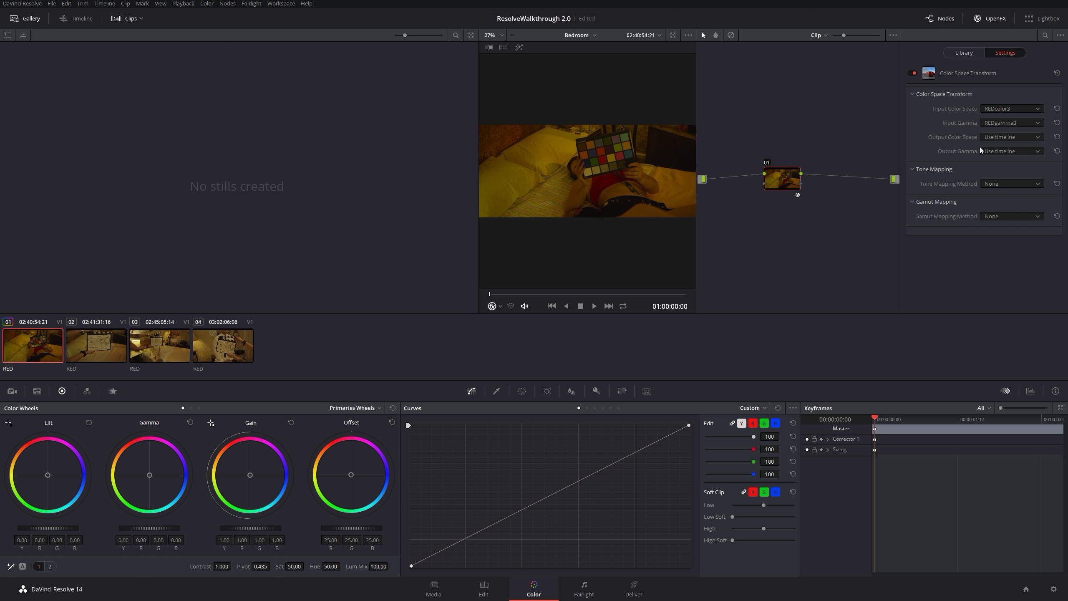
# Step: Set both the output color space and the output gamma of the Color Space Transform to Rec.709
pyautogui.click(1006, 138)
pyautogui.scroll(-8, 1014, 192)
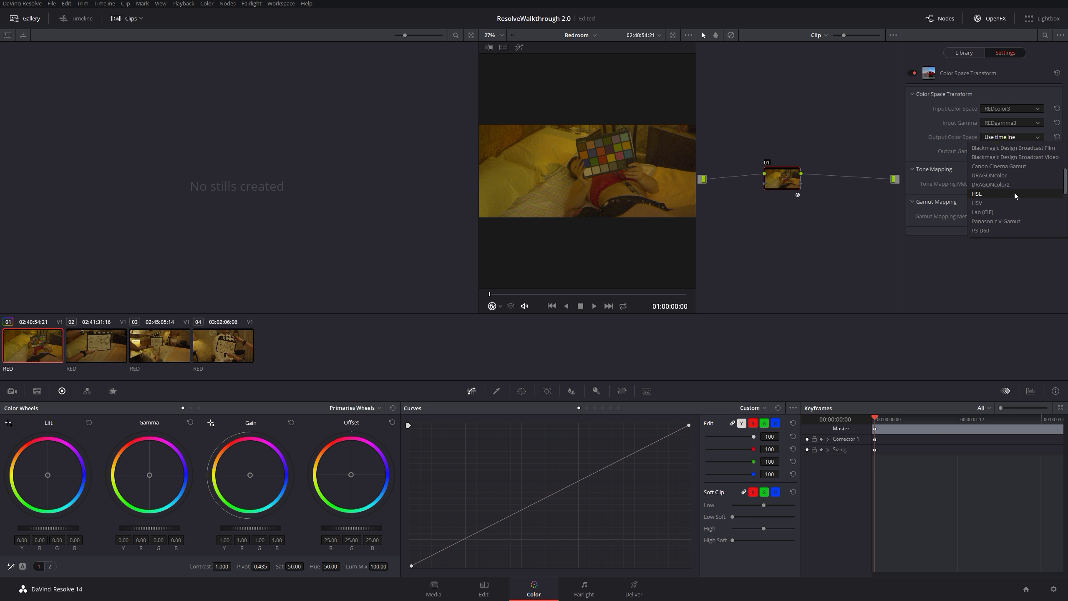
pyautogui.scroll(1, 1008, 186)
pyautogui.click(1003, 179)
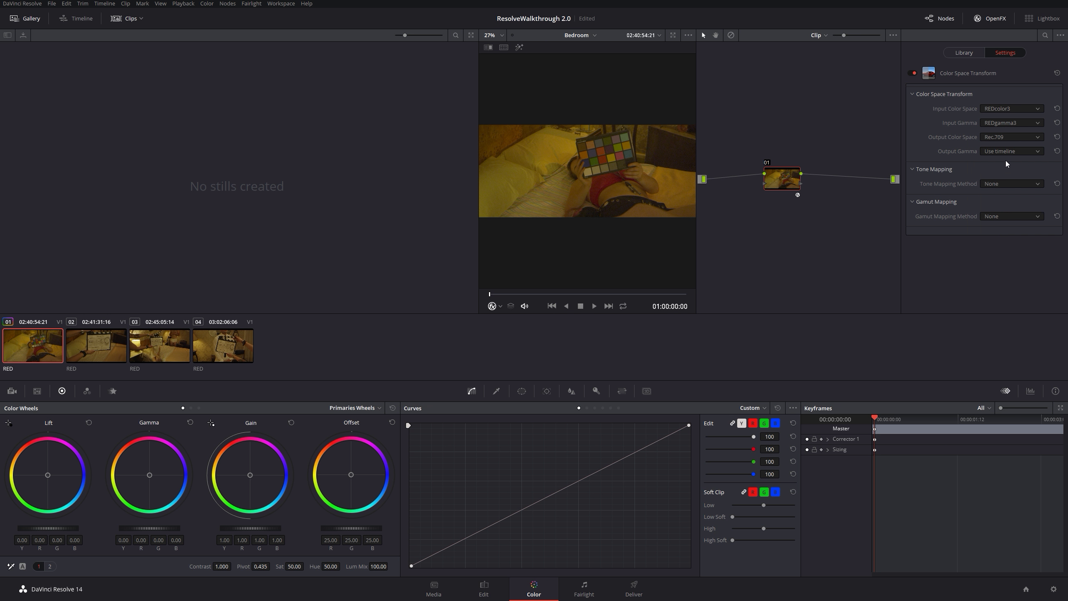
pyautogui.click(1004, 152)
pyautogui.scroll(-5, 1006, 197)
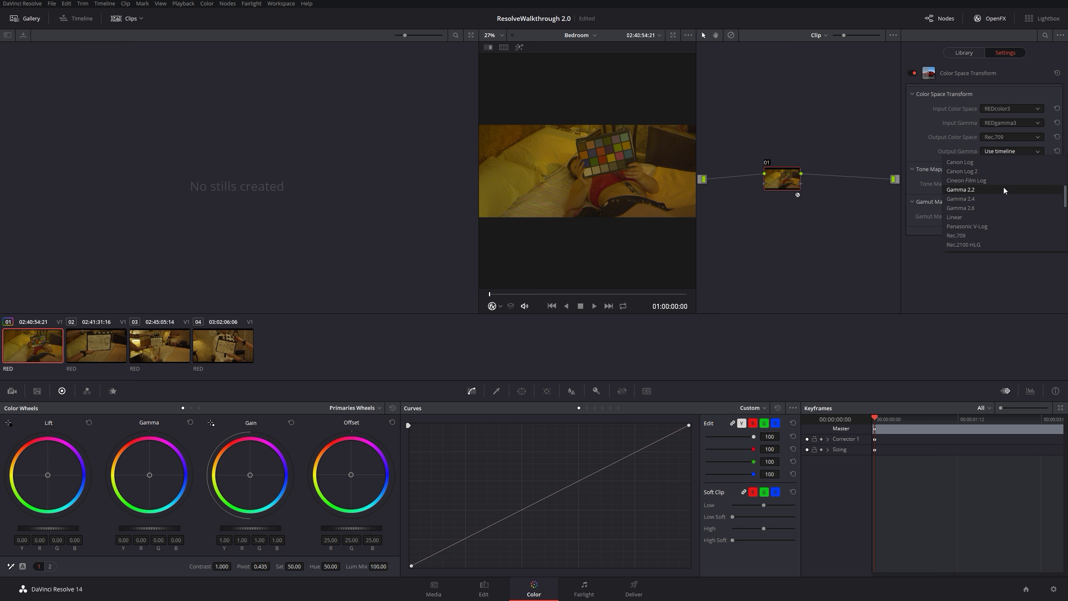
pyautogui.click(993, 207)
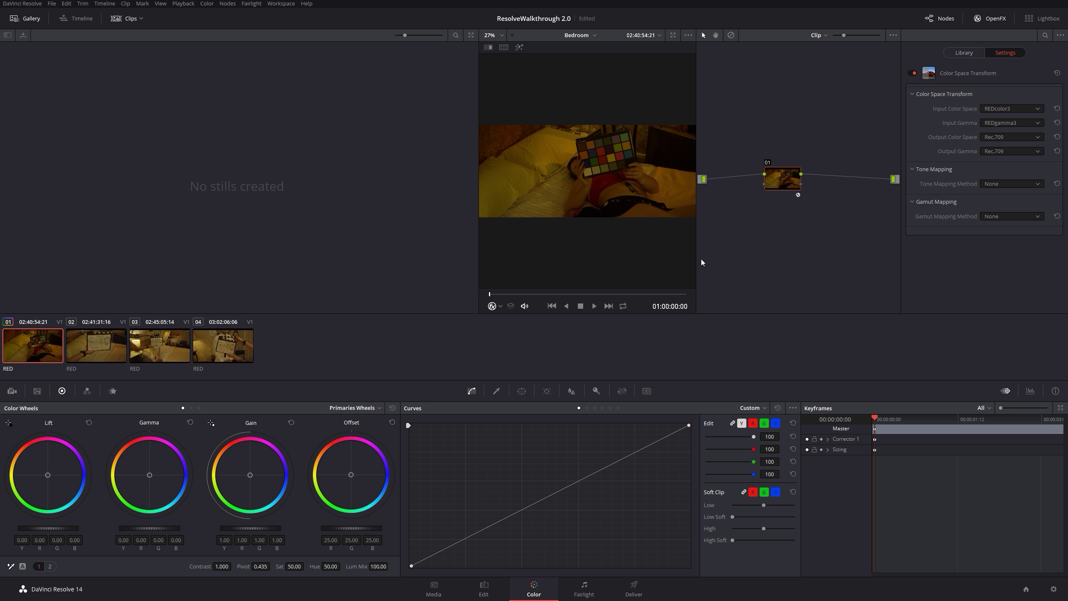
# Step: Add a serial node after node 01 and arrange the two nodes with a gap between them
pyautogui.moveTo(775, 181); pyautogui.dragTo(761, 181)
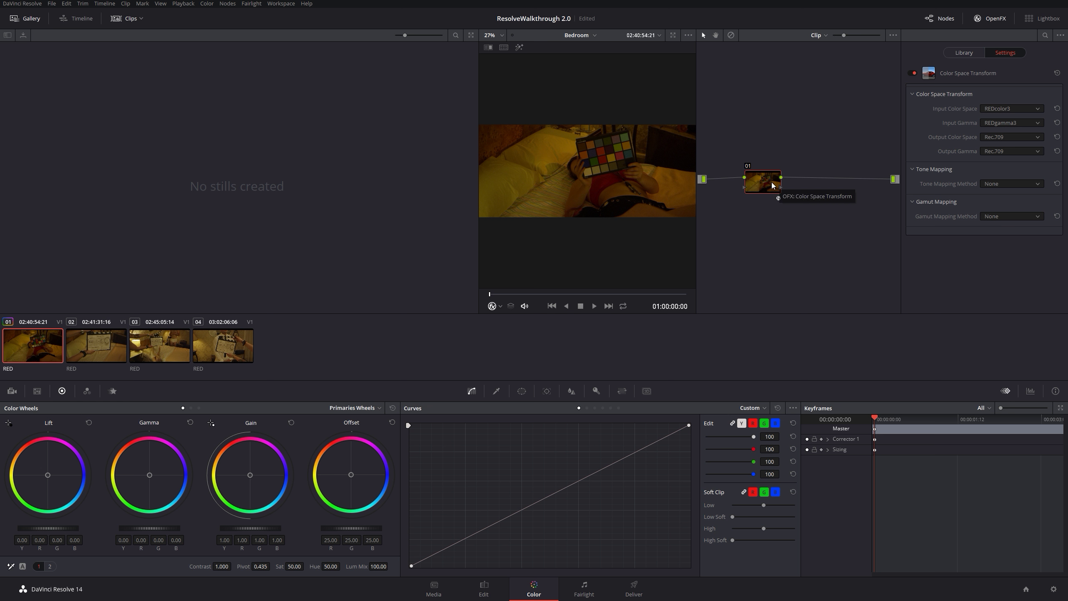
pyautogui.rightClick(768, 182)
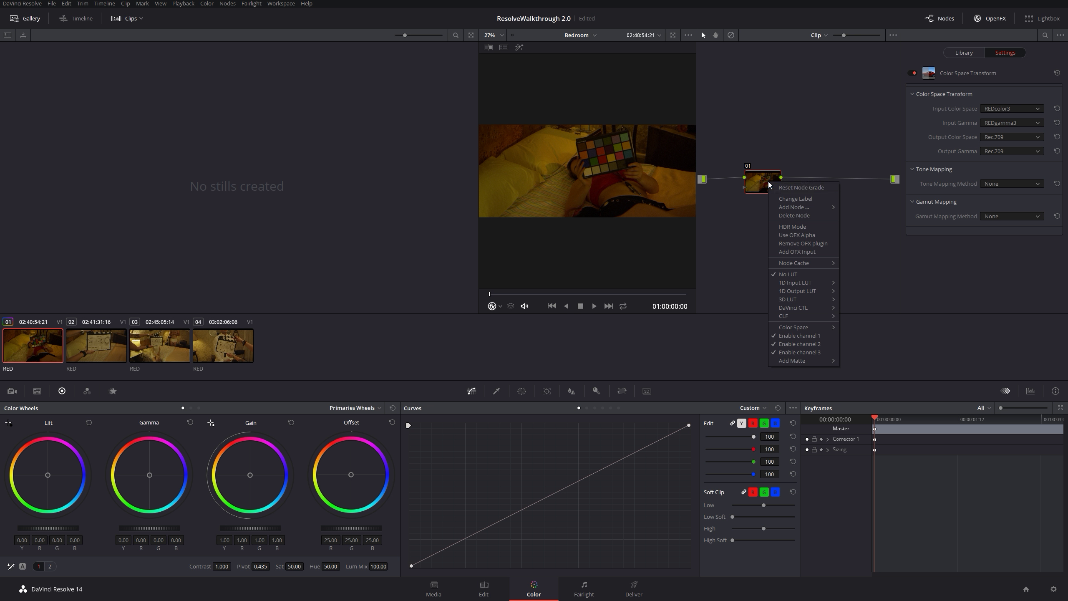
pyautogui.moveTo(784, 207)
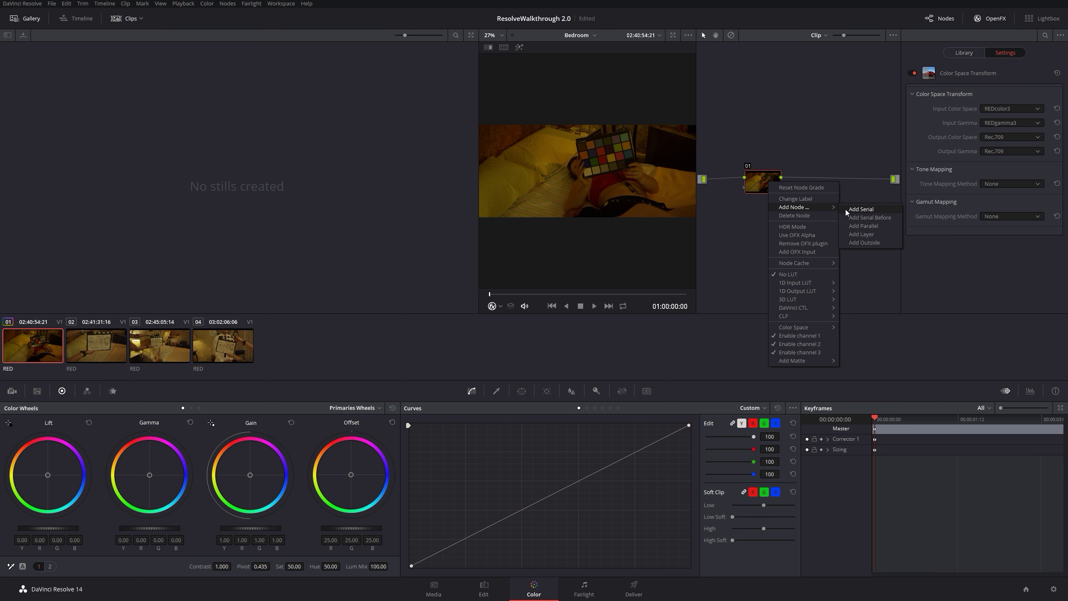
pyautogui.click(857, 209)
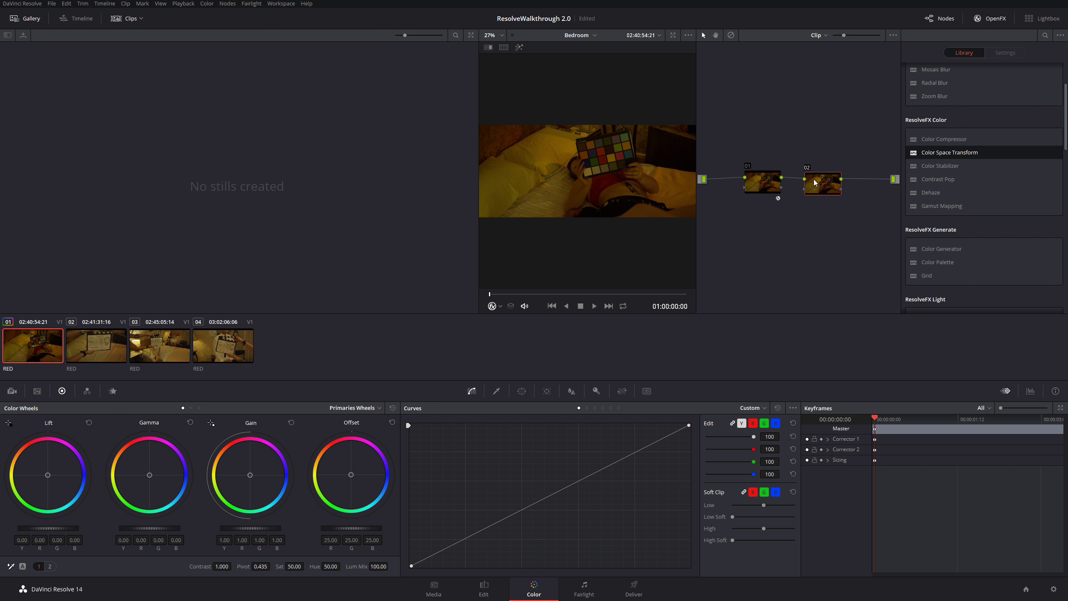
pyautogui.moveTo(822, 189)
pyautogui.mouseDown()
pyautogui.moveTo(833, 158)
pyautogui.moveTo(818, 175)
pyautogui.moveTo(835, 198)
pyautogui.mouseUp()
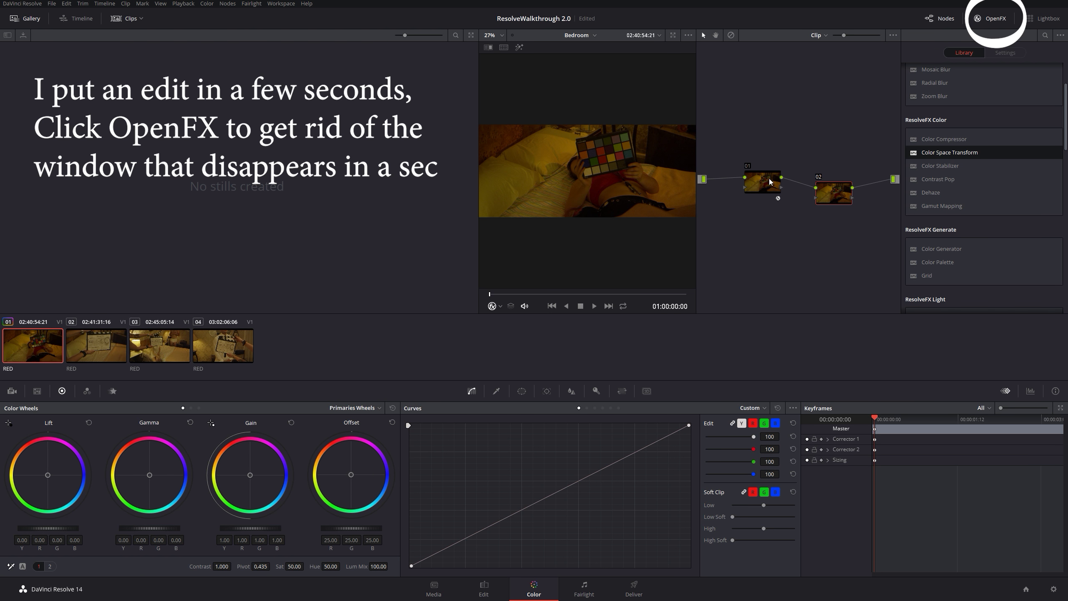
pyautogui.moveTo(837, 182); pyautogui.dragTo(836, 188)
# Step: Shift the Offset and Gain color balance of node 02, and reset that node's grade
pyautogui.moveTo(352, 474); pyautogui.dragTo(352, 469)
pyautogui.moveTo(250, 474); pyautogui.dragTo(264, 477)
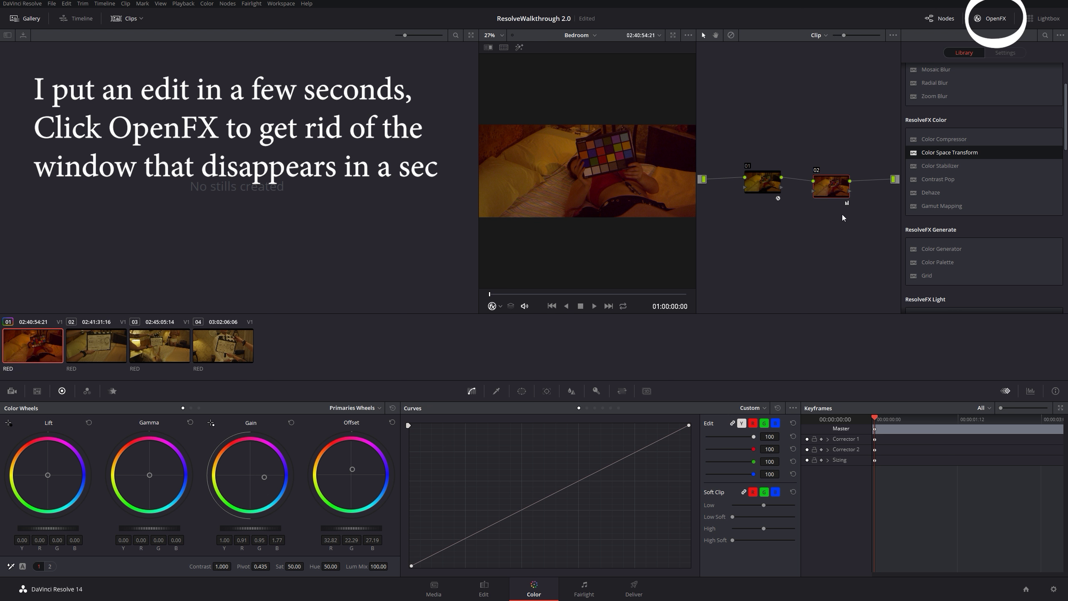
pyautogui.rightClick(826, 187)
pyautogui.click(841, 193)
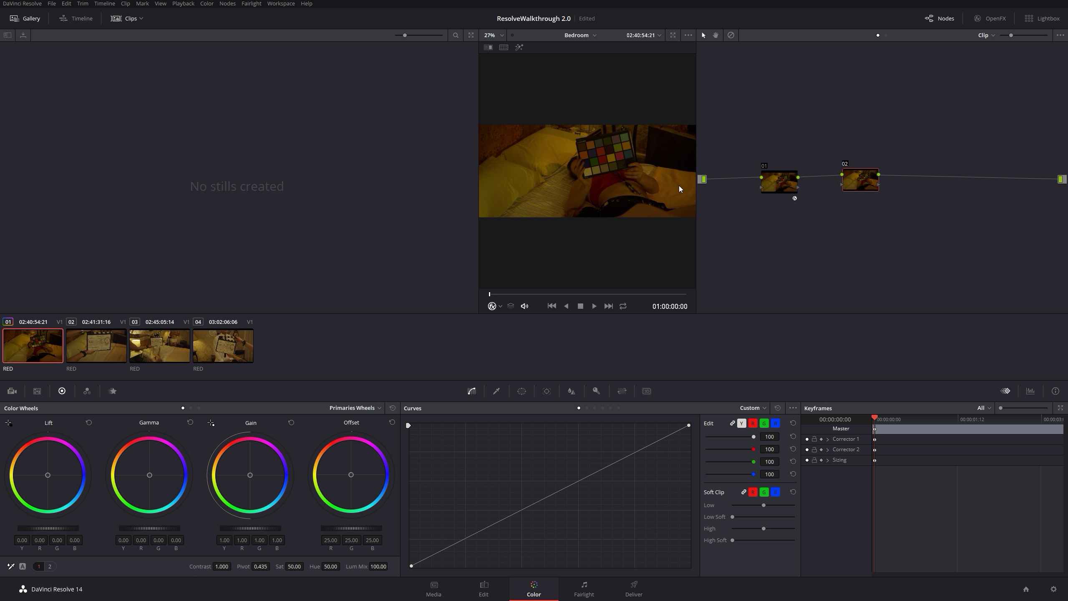
# Step: Copy the Color Space Transform of clip 01's first node to clips 02, 03 and 04
pyautogui.click(784, 182)
pyautogui.click(110, 352)
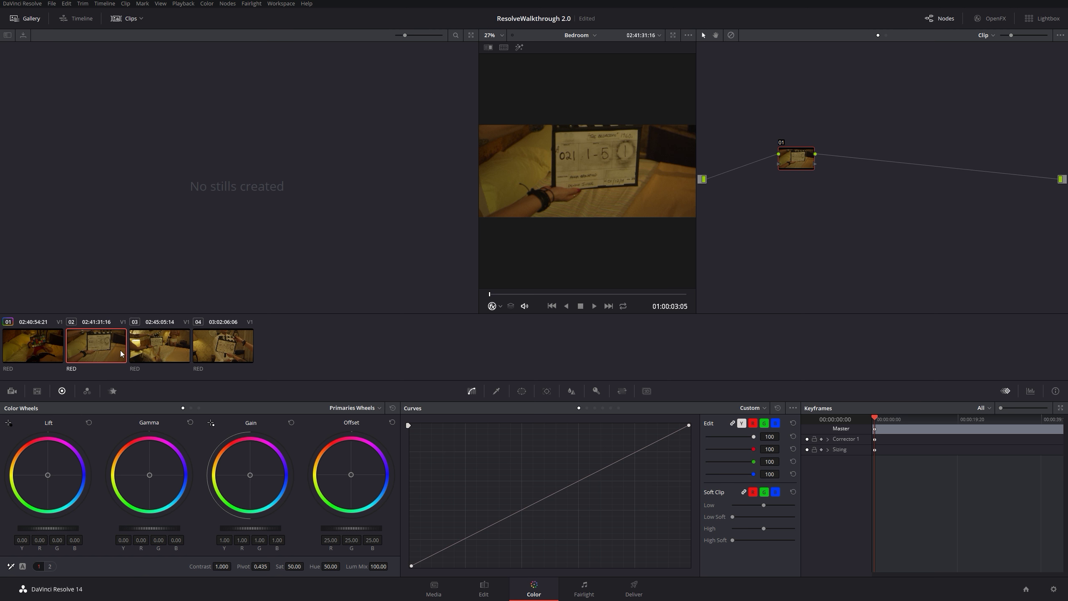
pyautogui.click(162, 347)
pyautogui.click(210, 348)
pyautogui.click(104, 345)
pyautogui.click(160, 353)
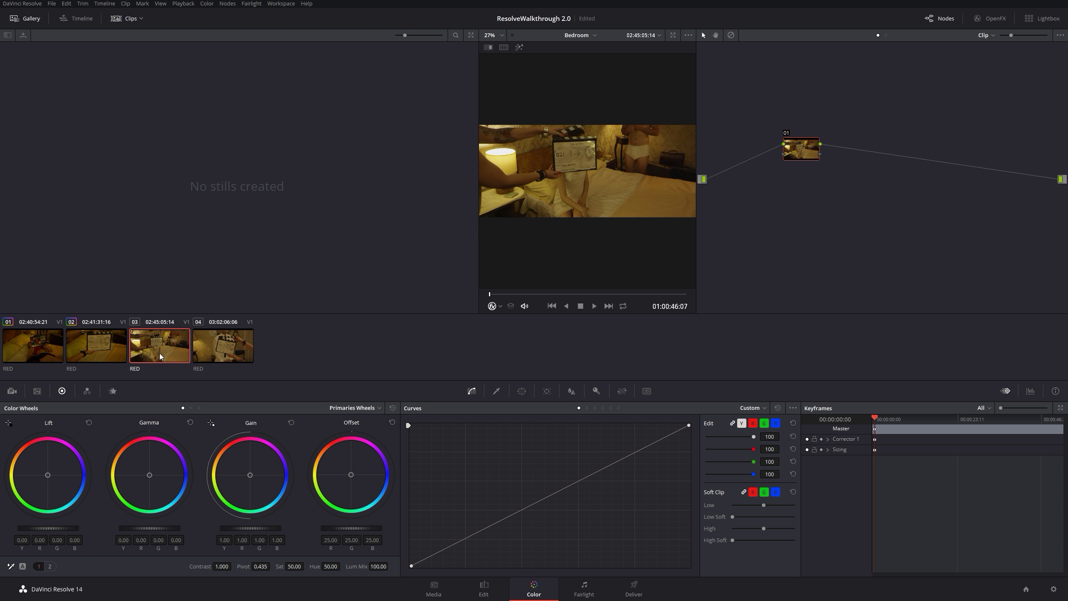
pyautogui.click(207, 360)
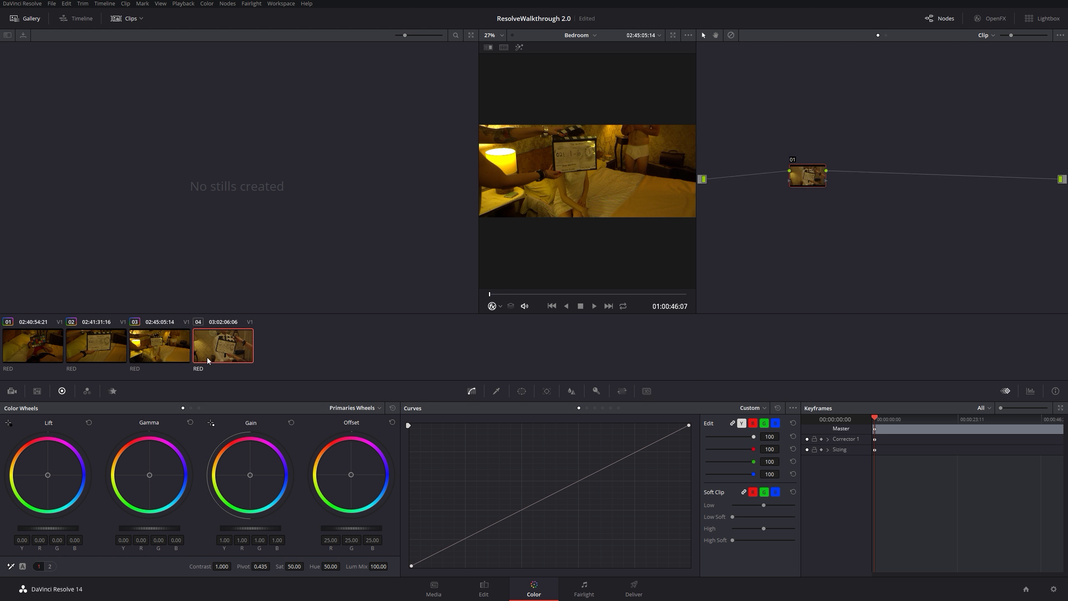
pyautogui.click(56, 350)
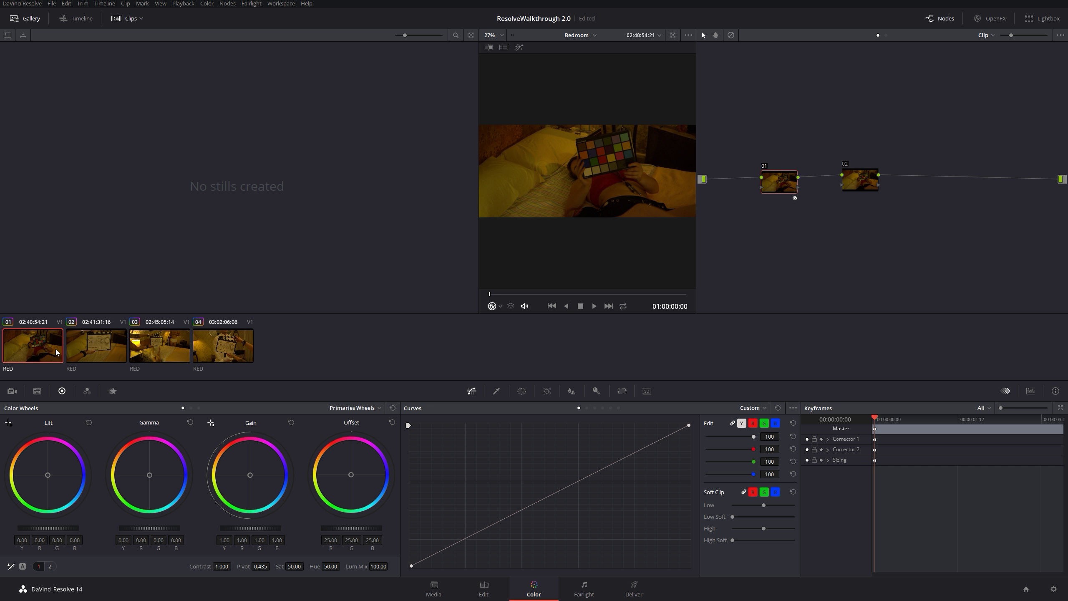
# Step: Add a serial node after node 01 on clip 02
pyautogui.click(120, 342)
pyautogui.moveTo(797, 157); pyautogui.dragTo(796, 167)
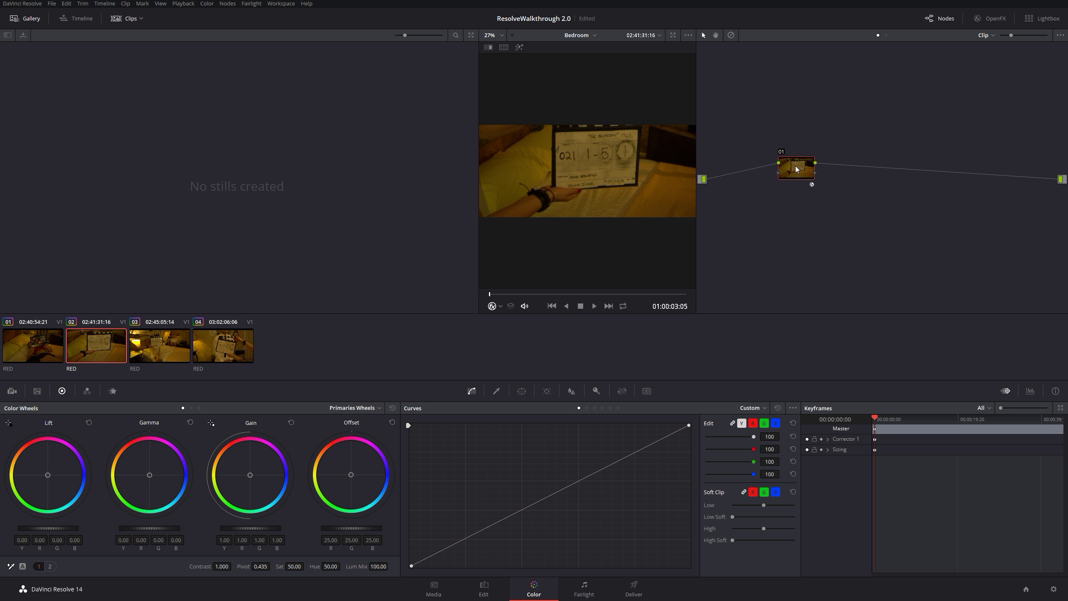
pyautogui.rightClick(795, 167)
pyautogui.moveTo(822, 192)
pyautogui.click(868, 192)
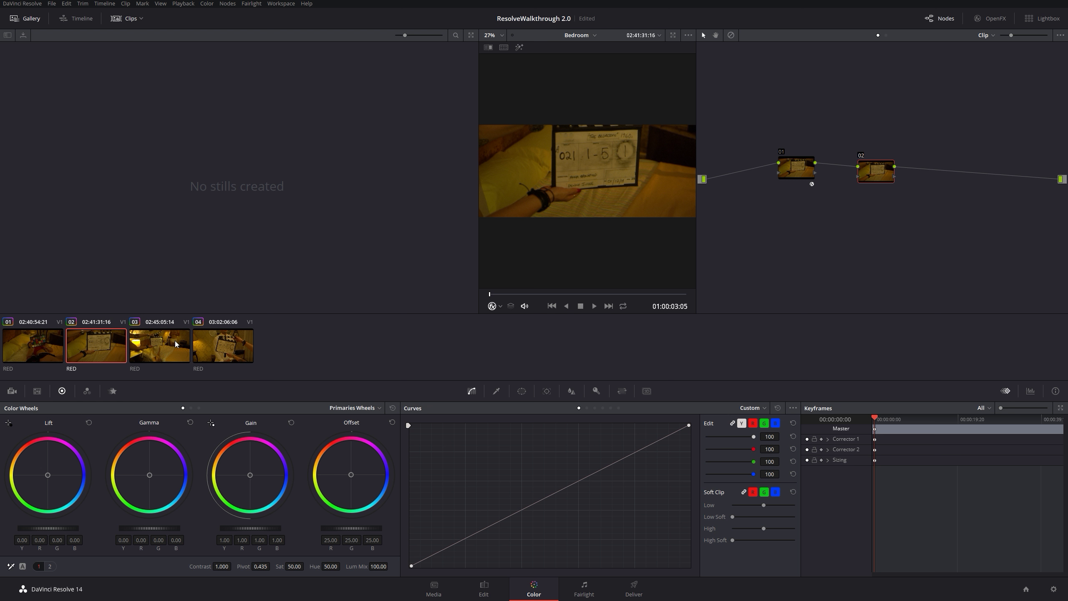
# Step: Add a serial node after node 01 on clip 03 and likewise on clip 04
pyautogui.press('Down')
pyautogui.rightClick(810, 153)
pyautogui.moveTo(857, 177)
pyautogui.click(912, 178)
pyautogui.press('Down')
pyautogui.rightClick(819, 168)
pyautogui.moveTo(871, 192)
pyautogui.click(912, 194)
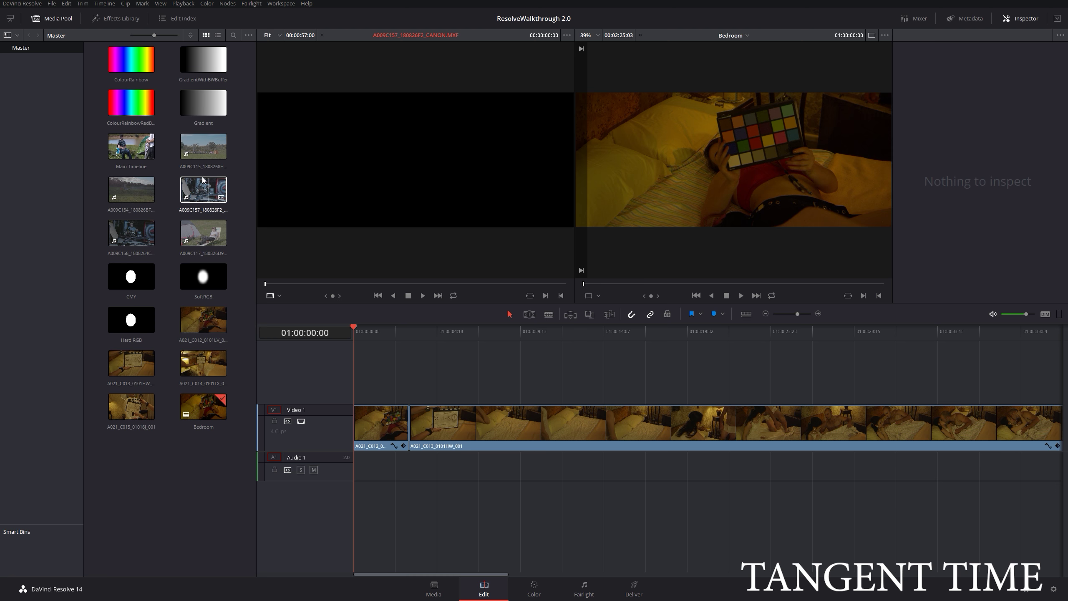
# Step: Open Main Timeline and bring up its A009C154 clip on the Color page at 01:02:28:06
pyautogui.click(138, 148)
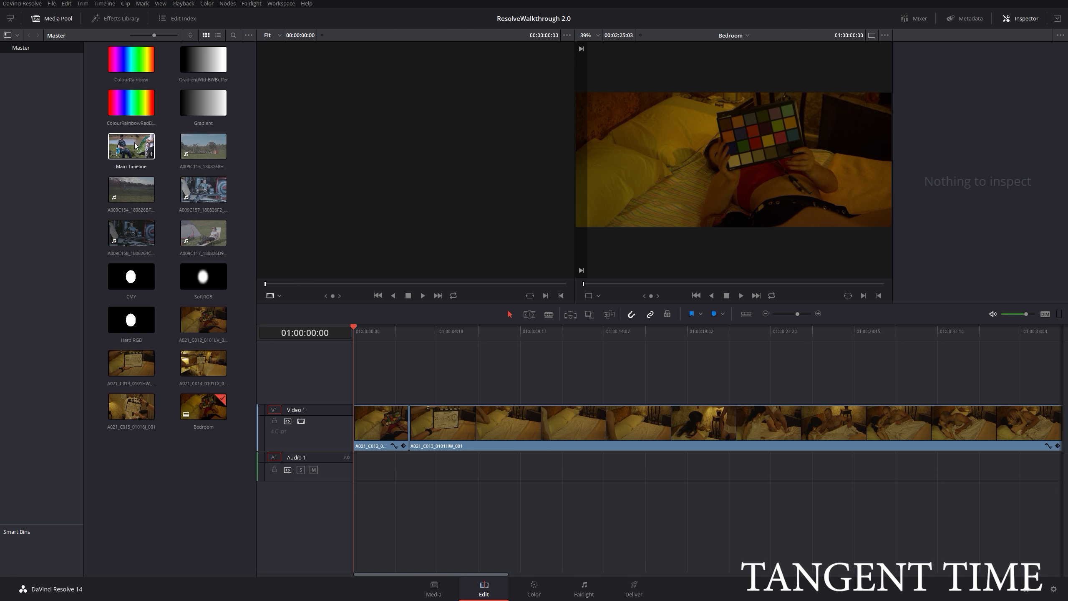
pyautogui.doubleClick(136, 146)
pyautogui.click(517, 331)
pyautogui.moveTo(516, 331); pyautogui.dragTo(555, 331)
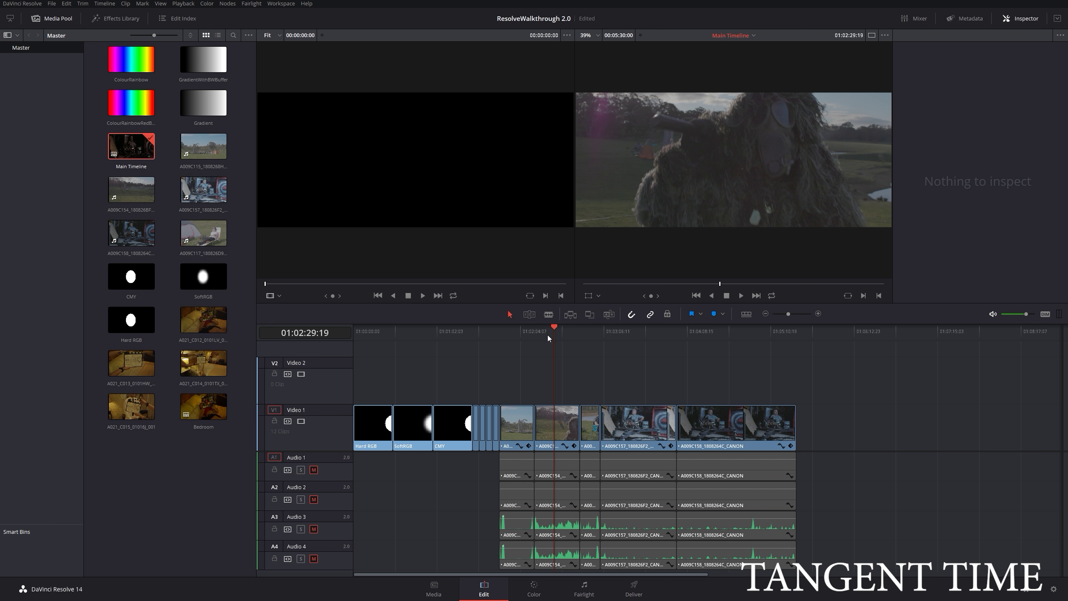
pyautogui.click(553, 331)
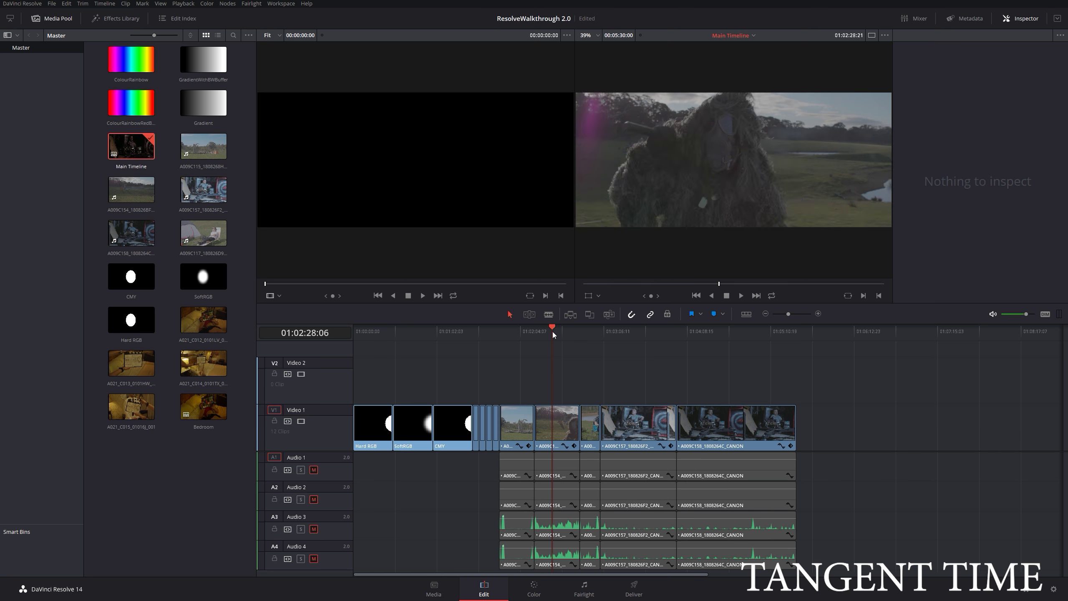
pyautogui.click(557, 426)
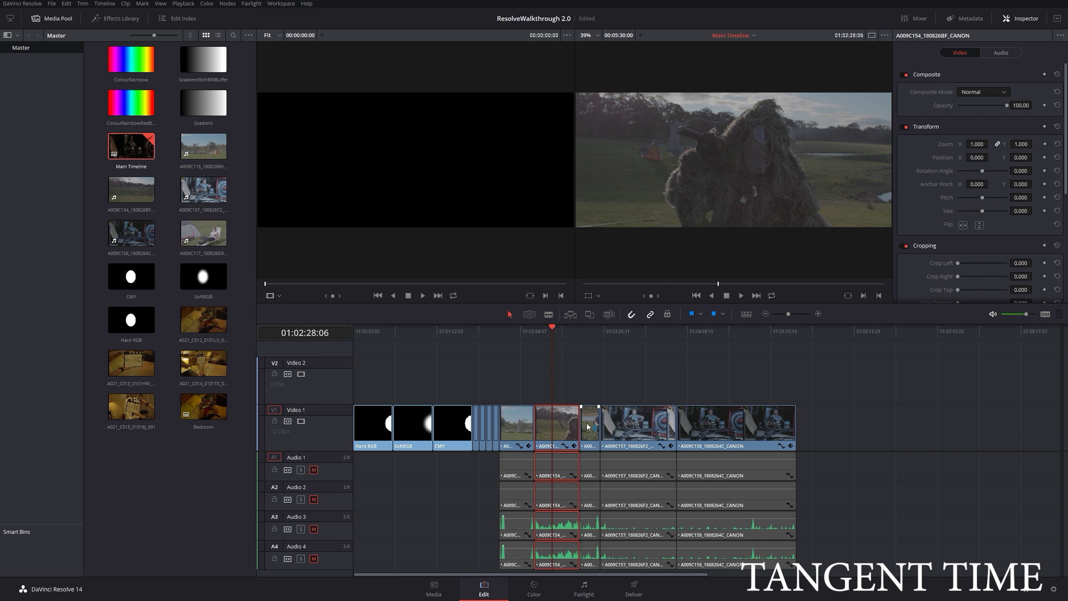
pyautogui.click(538, 591)
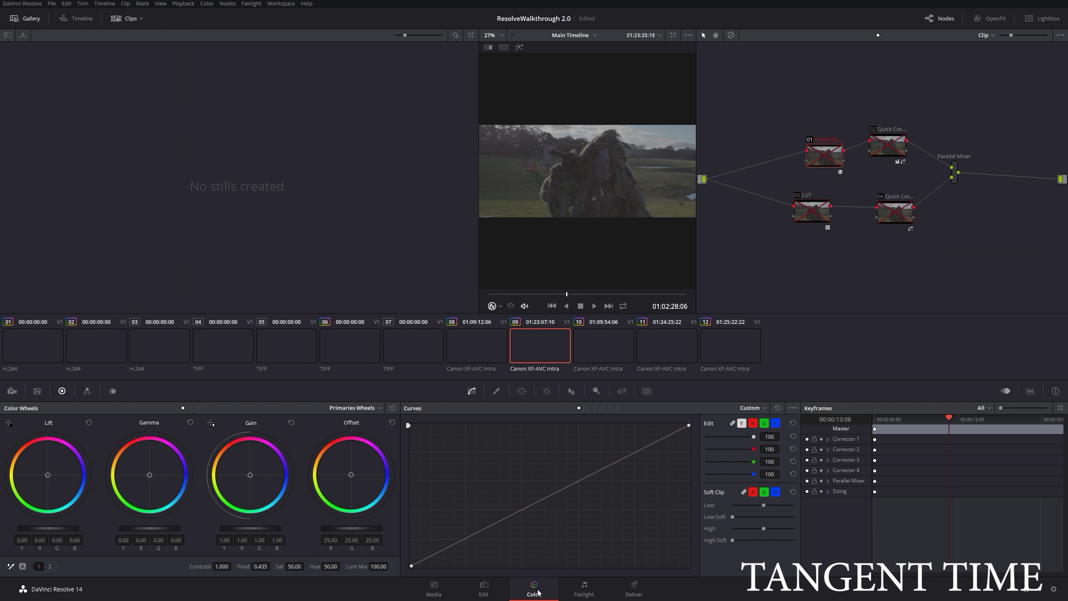
# Step: Tidy the positions of nodes 01, 02 and 03 in the clip's parallel node graph
pyautogui.moveTo(818, 163); pyautogui.dragTo(808, 158)
pyautogui.moveTo(884, 150); pyautogui.dragTo(886, 154)
pyautogui.moveTo(835, 218); pyautogui.dragTo(841, 216)
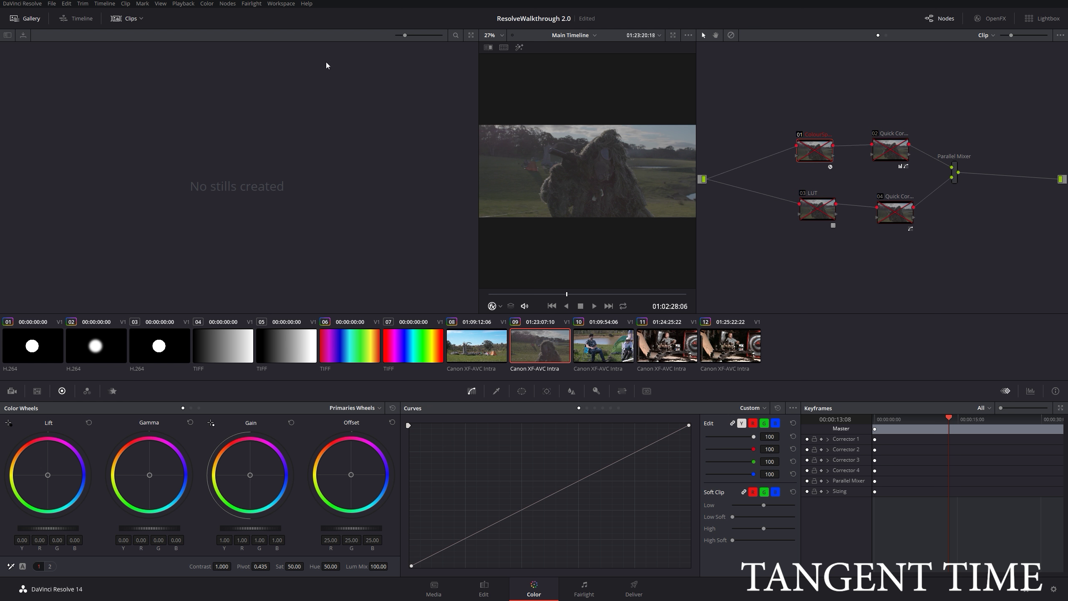
# Step: Show the video scopes and move nodes 01 and 02 higher, away from the lower branch
pyautogui.click(281, 3)
pyautogui.moveTo(339, 21)
pyautogui.moveTo(337, 65)
pyautogui.click(390, 70)
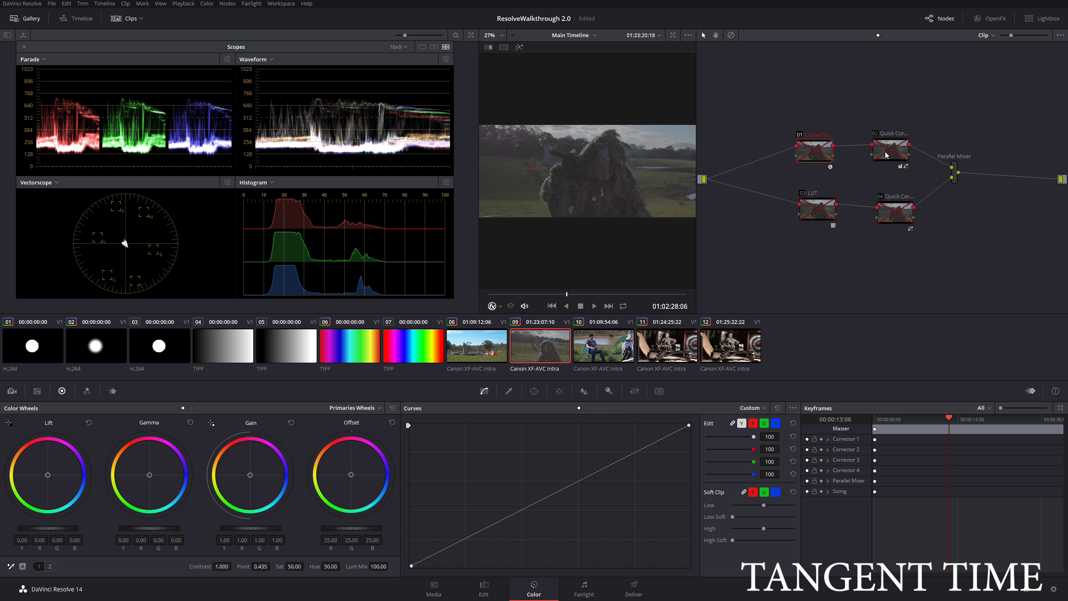
pyautogui.moveTo(807, 155); pyautogui.dragTo(805, 120)
pyautogui.moveTo(887, 152); pyautogui.dragTo(878, 115)
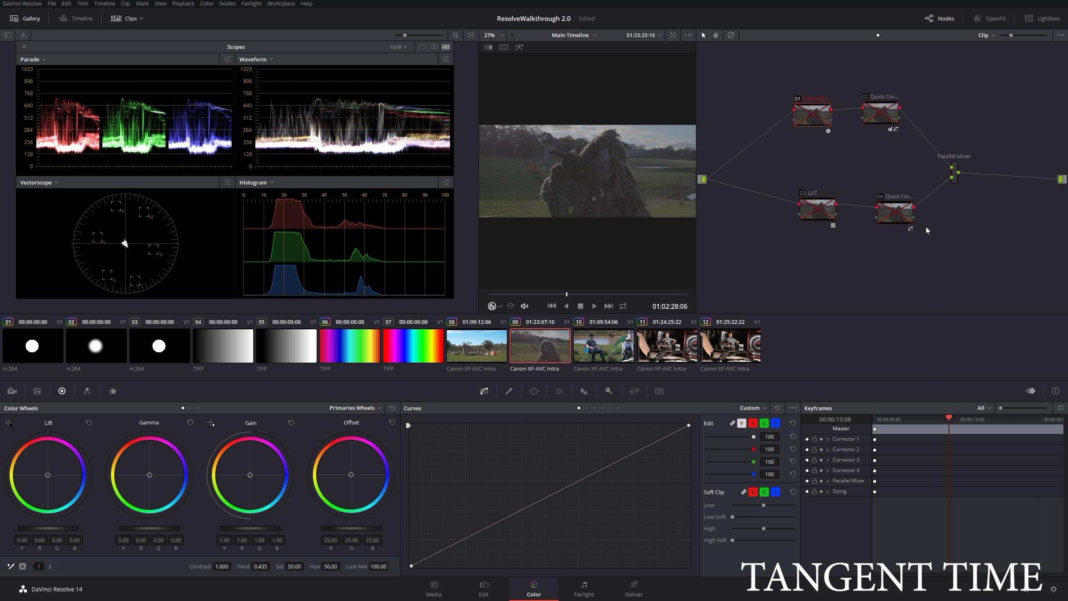
# Step: Reset the grades of correction nodes 04 and 02
pyautogui.click(885, 216)
pyautogui.rightClick(886, 216)
pyautogui.click(900, 217)
pyautogui.rightClick(884, 115)
pyautogui.click(883, 115)
pyautogui.rightClick(883, 114)
pyautogui.click(887, 194)
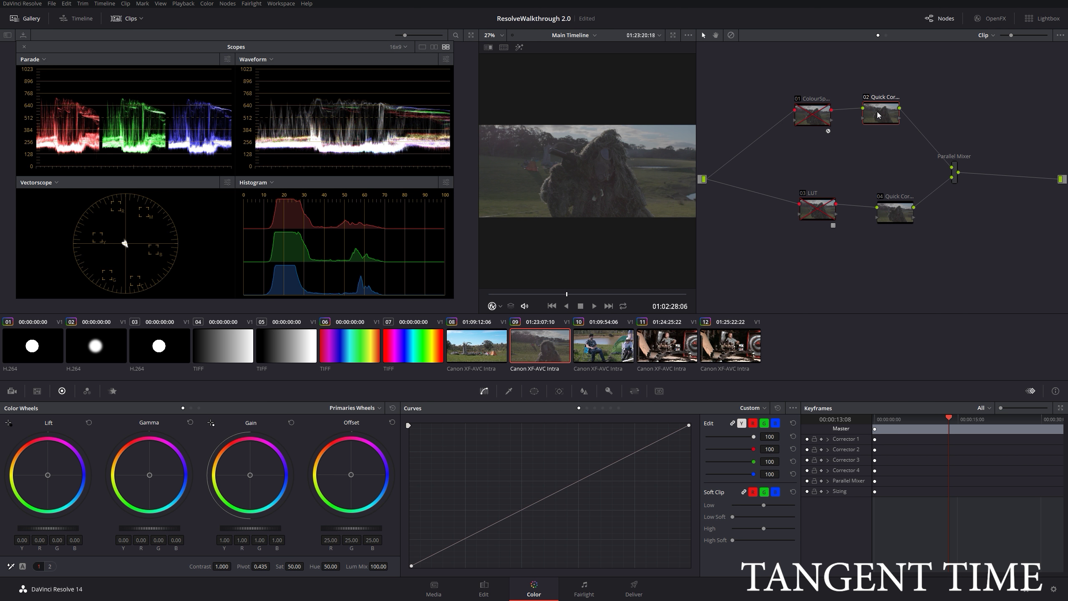
# Step: Disable correction nodes 02 and 04
pyautogui.hotkey('ctrl', 'd')
pyautogui.click(894, 206)
pyautogui.hotkey('ctrl', 'd')
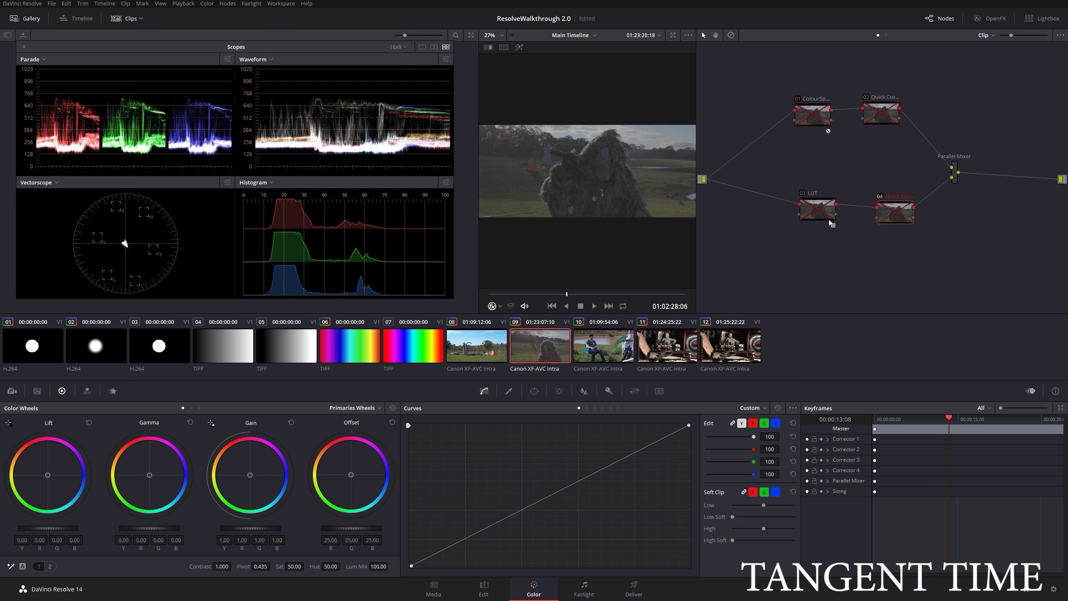
# Step: Enable LUT node 03 and select node 04 following it
pyautogui.click(826, 216)
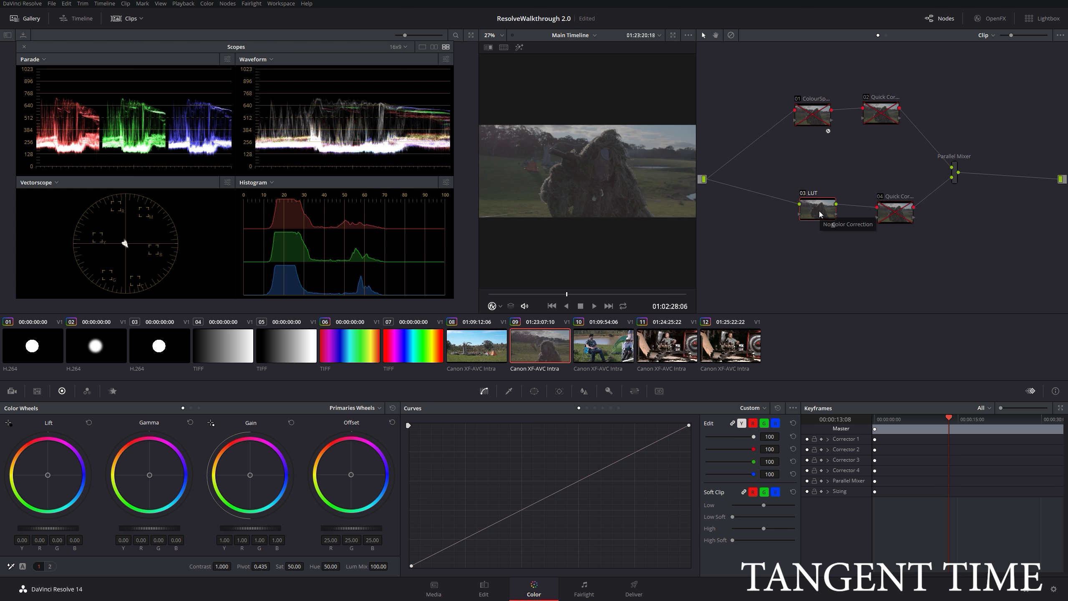
pyautogui.hotkey('ctrl', 'd')
pyautogui.hotkey('ctrl', 'd')
pyautogui.hotkey('ctrl', 'd')
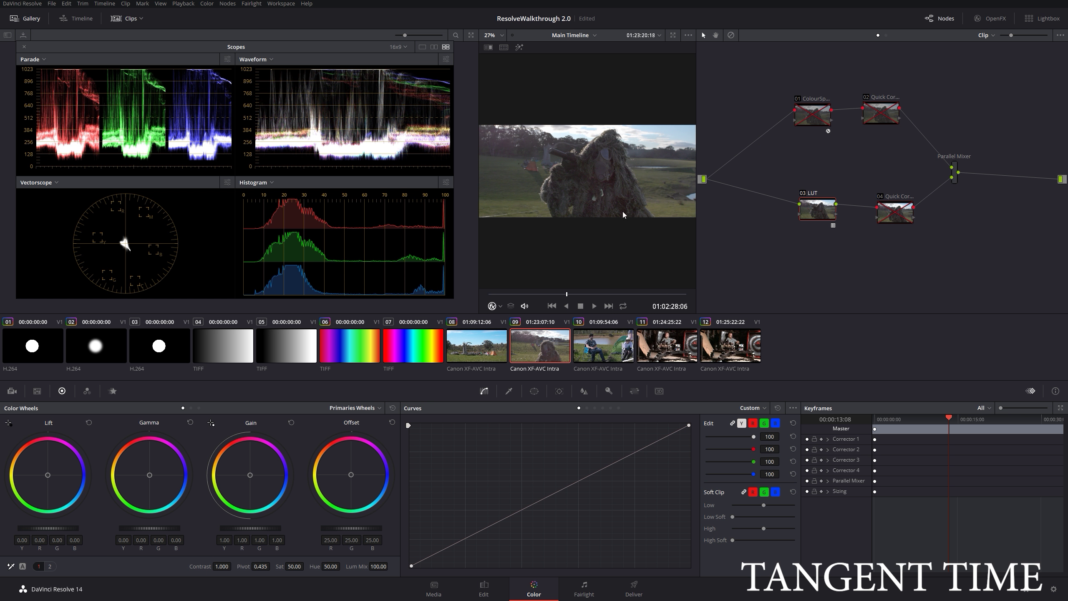
pyautogui.click(890, 211)
pyautogui.moveTo(892, 211); pyautogui.dragTo(889, 209)
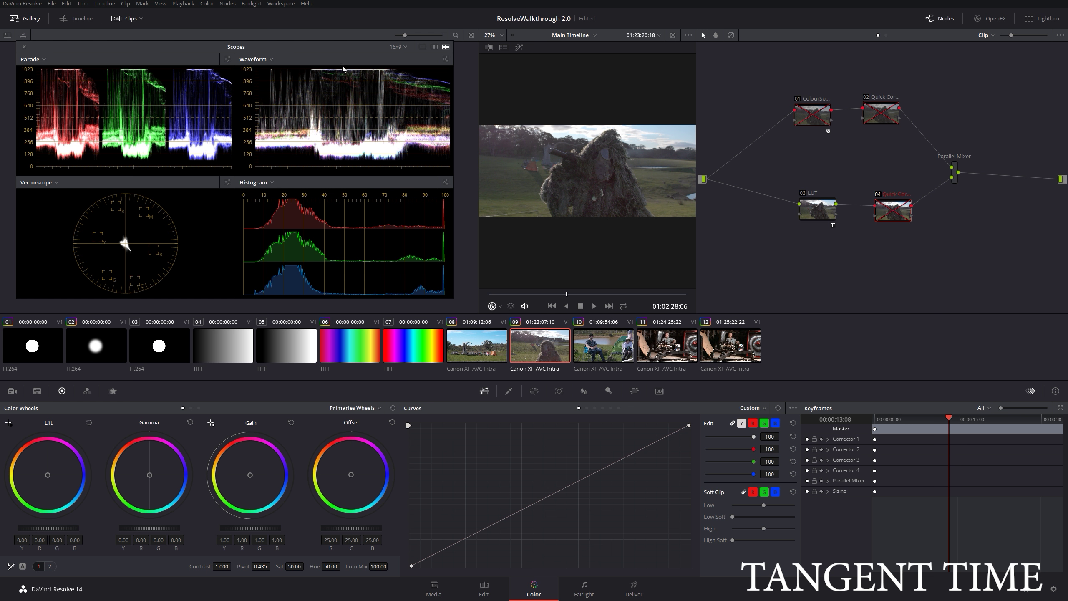
# Step: Enable node 04, move its curve's black point slightly inward, and lower its white point to about 90 percent
pyautogui.hotkey('ctrl', 'd')
pyautogui.moveTo(413, 568); pyautogui.dragTo(432, 575)
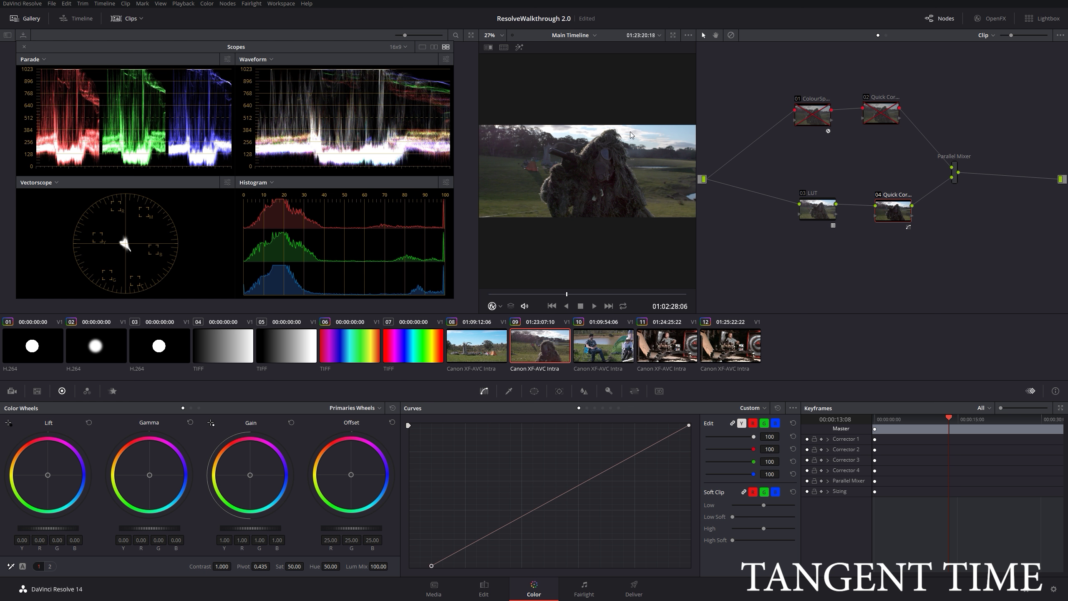
pyautogui.moveTo(689, 425); pyautogui.dragTo(701, 460)
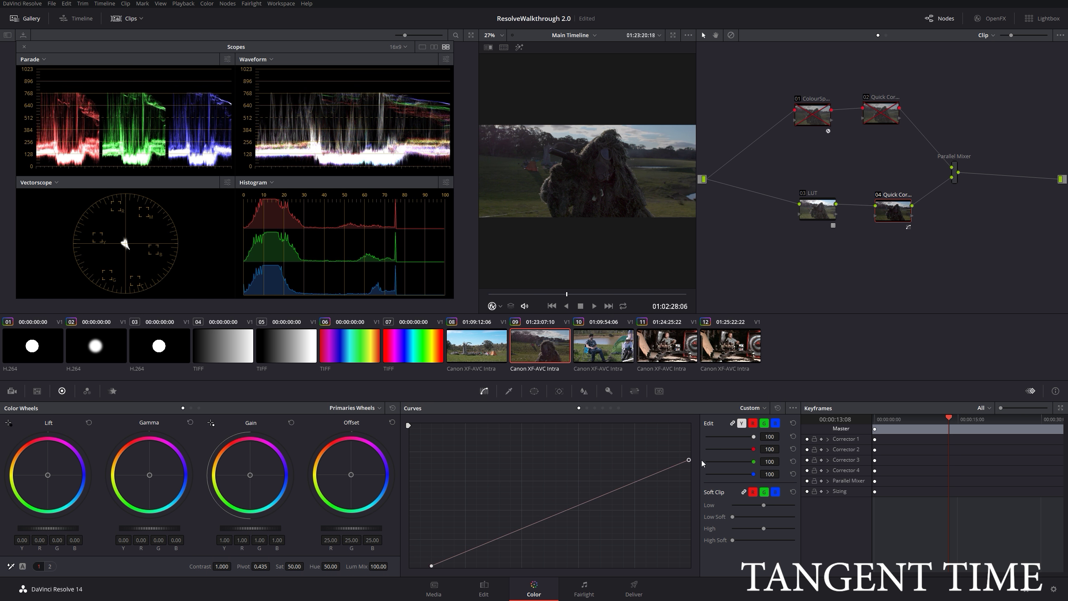
pyautogui.moveTo(689, 460); pyautogui.dragTo(709, 441)
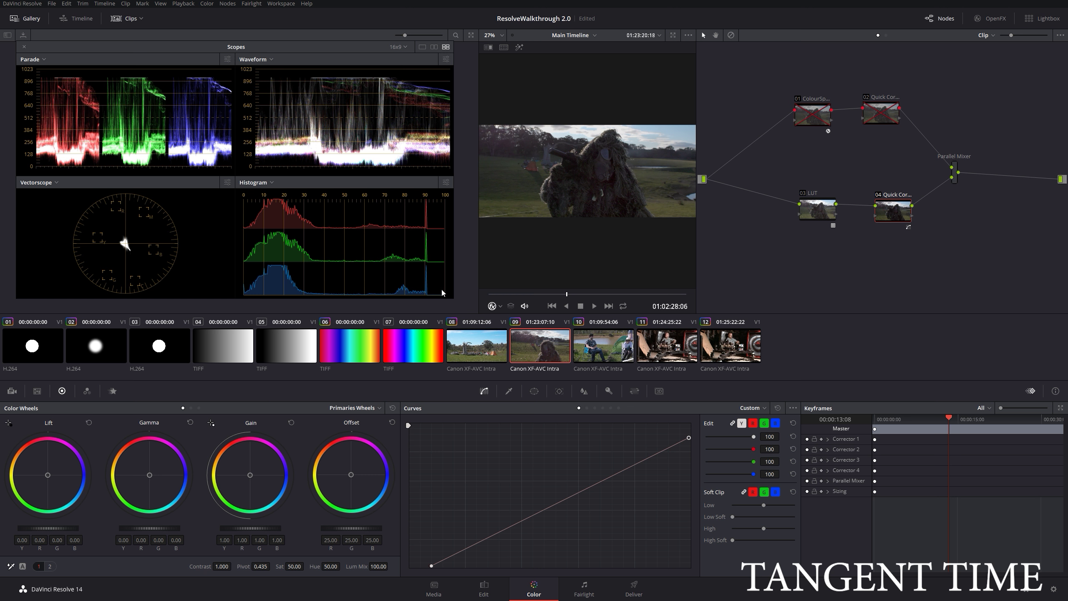
# Step: Examine the clipped highlights in the enlarged scopes and in the sky beside the camouflaged figure's head
pyautogui.moveTo(453, 299); pyautogui.dragTo(941, 552)
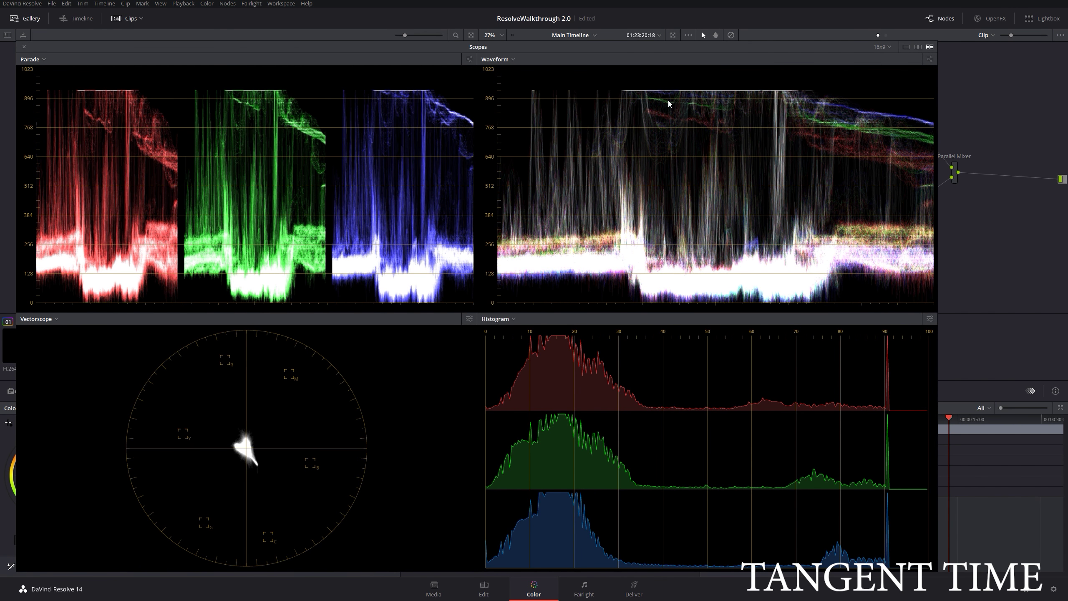
pyautogui.moveTo(934, 568); pyautogui.dragTo(449, 297)
pyautogui.moveTo(458, 234); pyautogui.dragTo(459, 237)
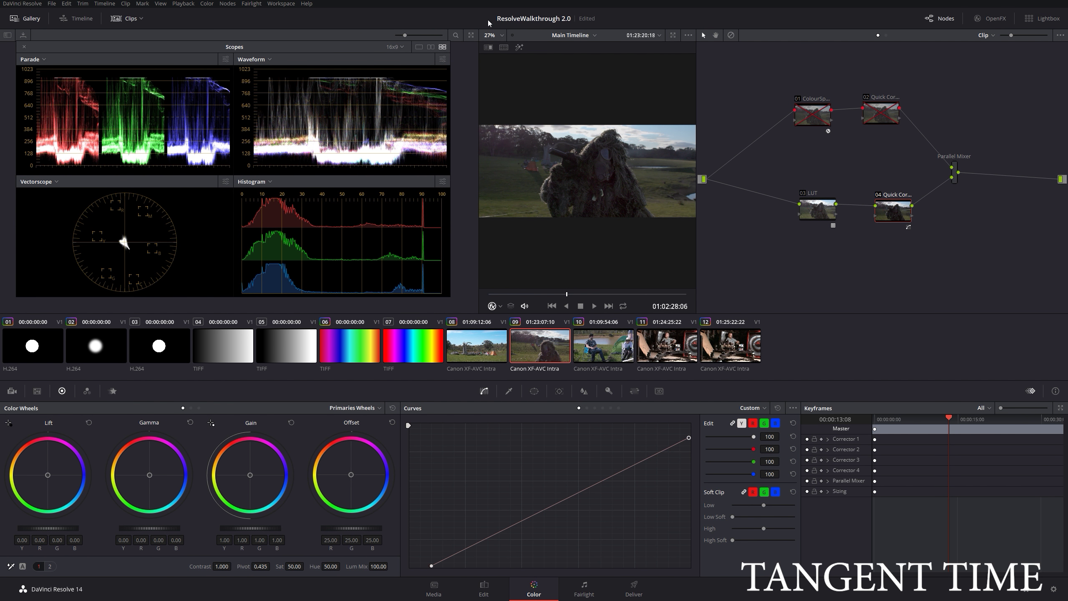
pyautogui.scroll(6, 614, 135)
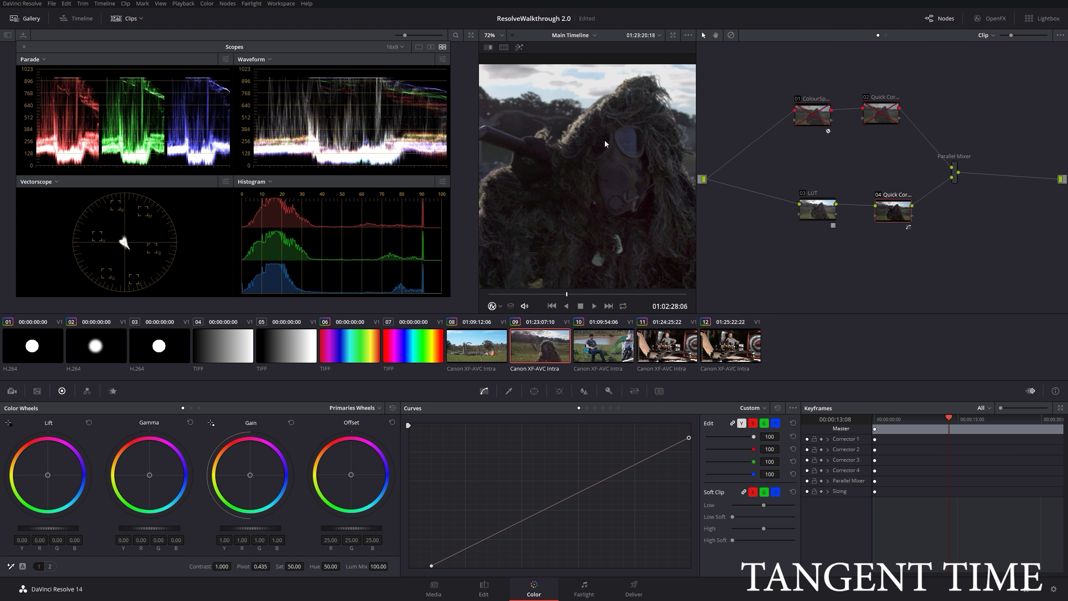
pyautogui.scroll(8, 577, 214)
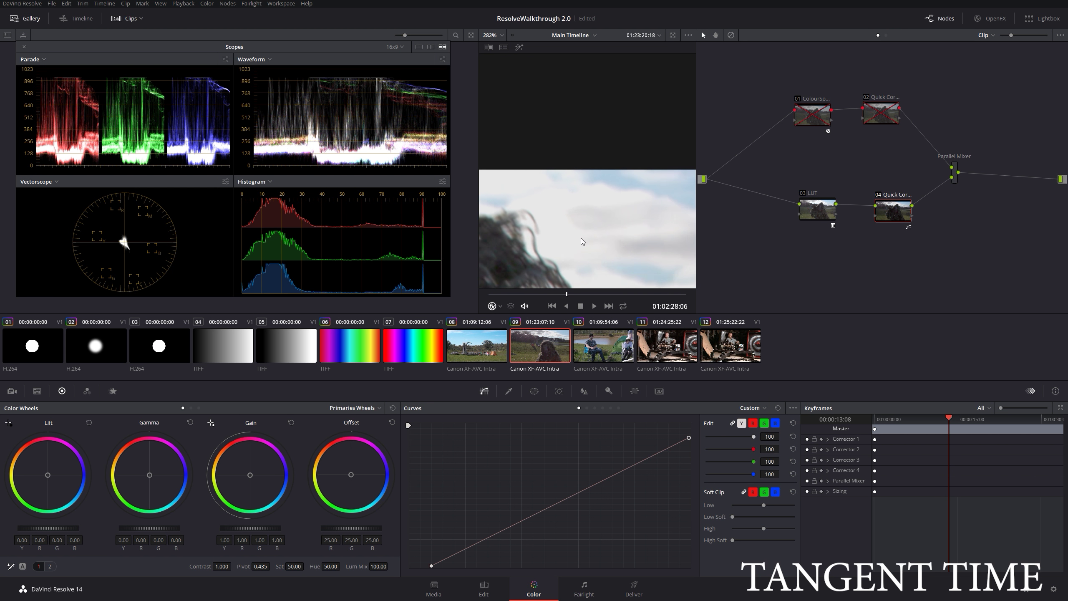
pyautogui.scroll(1, 575, 262)
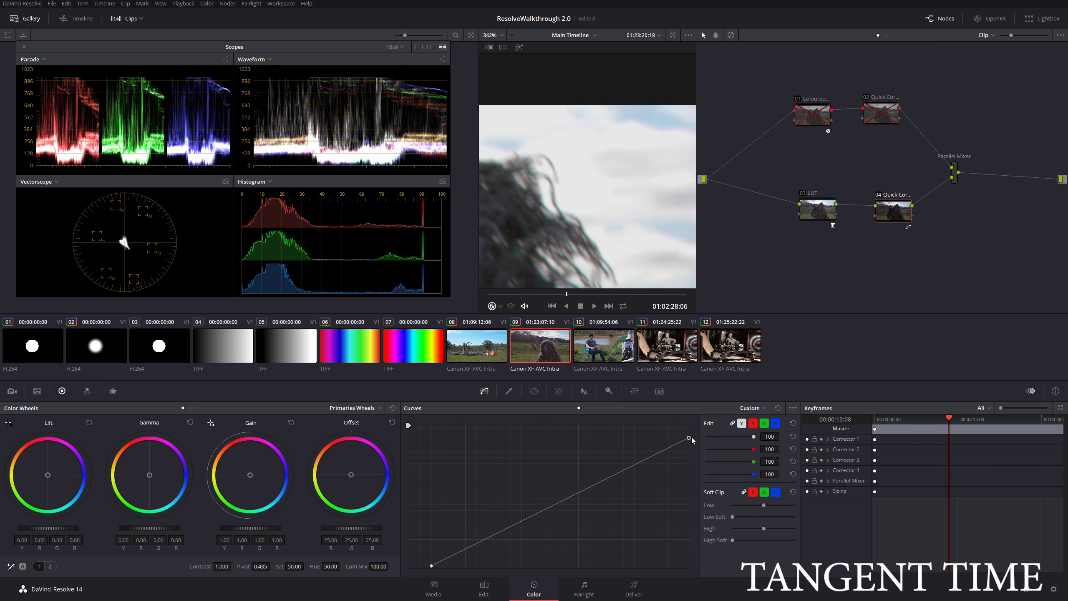
# Step: Return the white point of node 04's curve to maximum and turn off the viewer's on-screen controls
pyautogui.moveTo(689, 438); pyautogui.dragTo(727, 435)
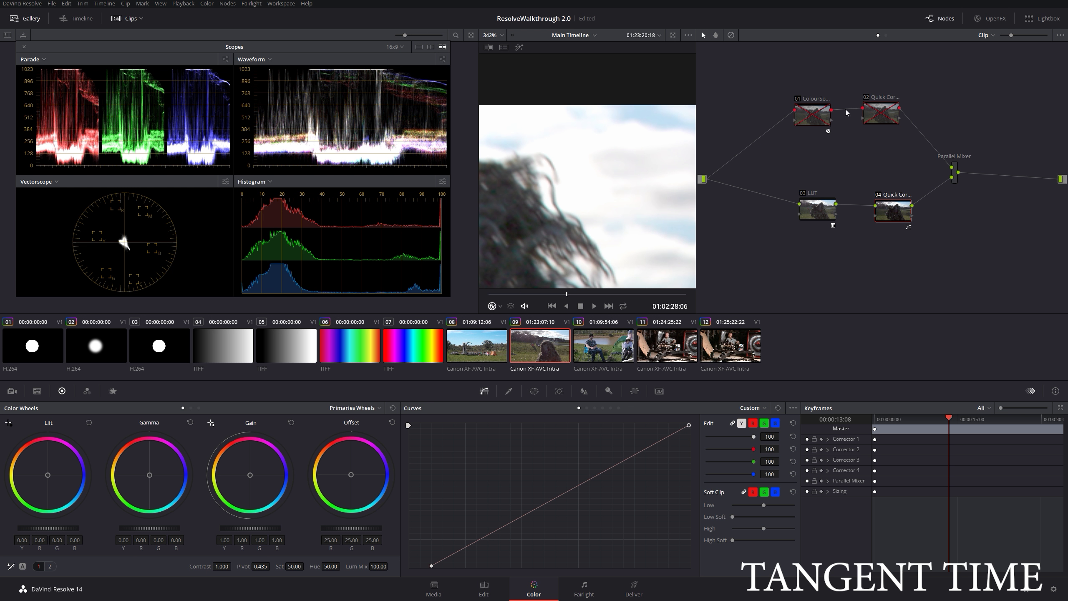
pyautogui.click(499, 306)
pyautogui.click(495, 305)
pyautogui.scroll(-5, 566, 212)
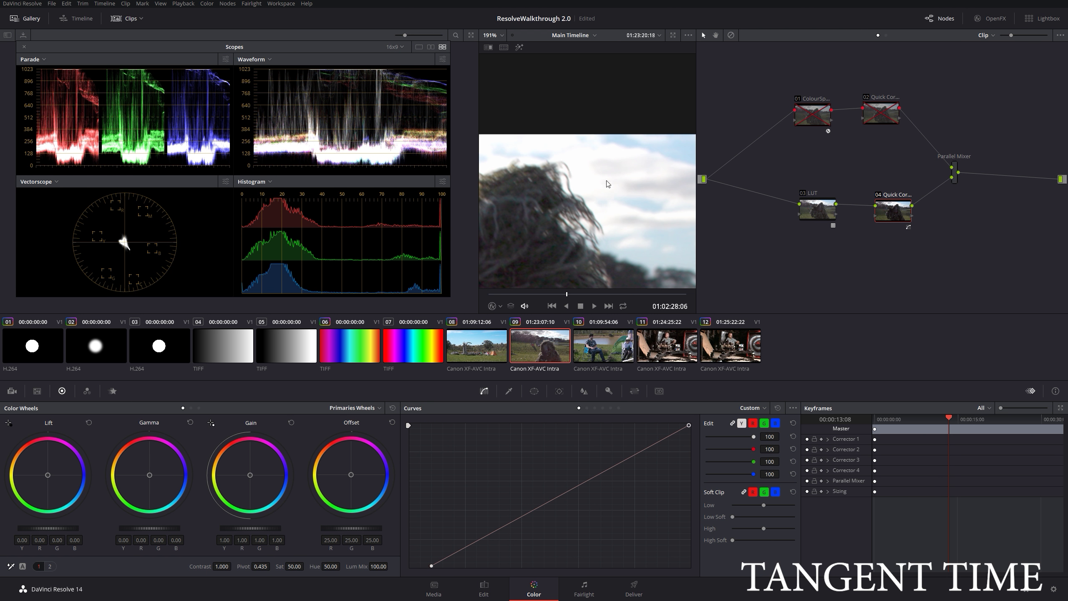
# Step: Disable correction node 04 and LUT node 03, and inspect the ungraded clip in the enlarged scopes
pyautogui.hotkey('ctrl', 'd')
pyautogui.click(822, 215)
pyautogui.hotkey('ctrl', 'd')
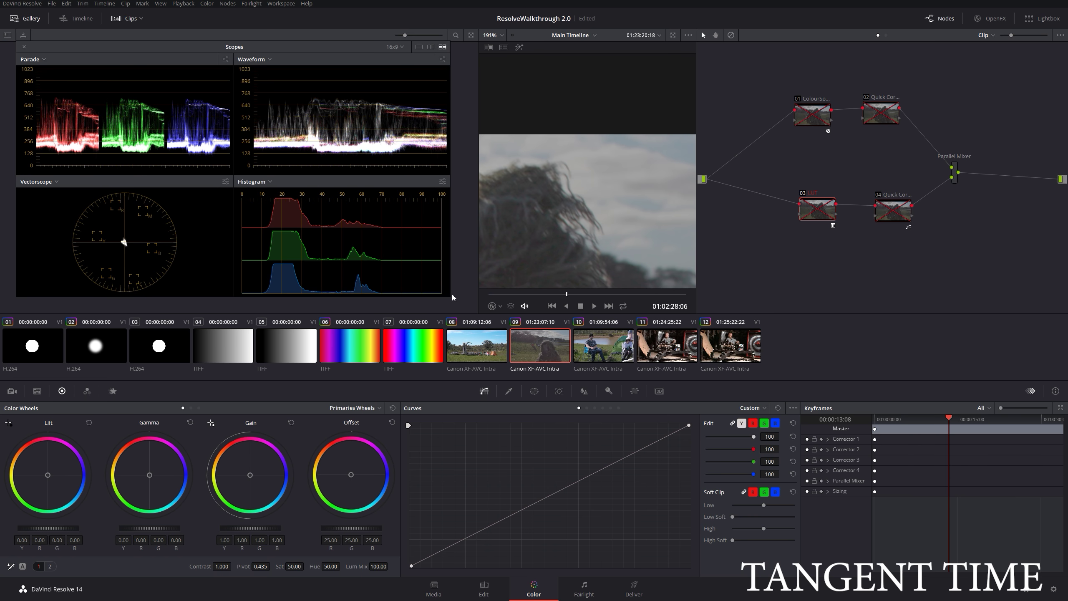
pyautogui.moveTo(450, 297); pyautogui.dragTo(822, 506)
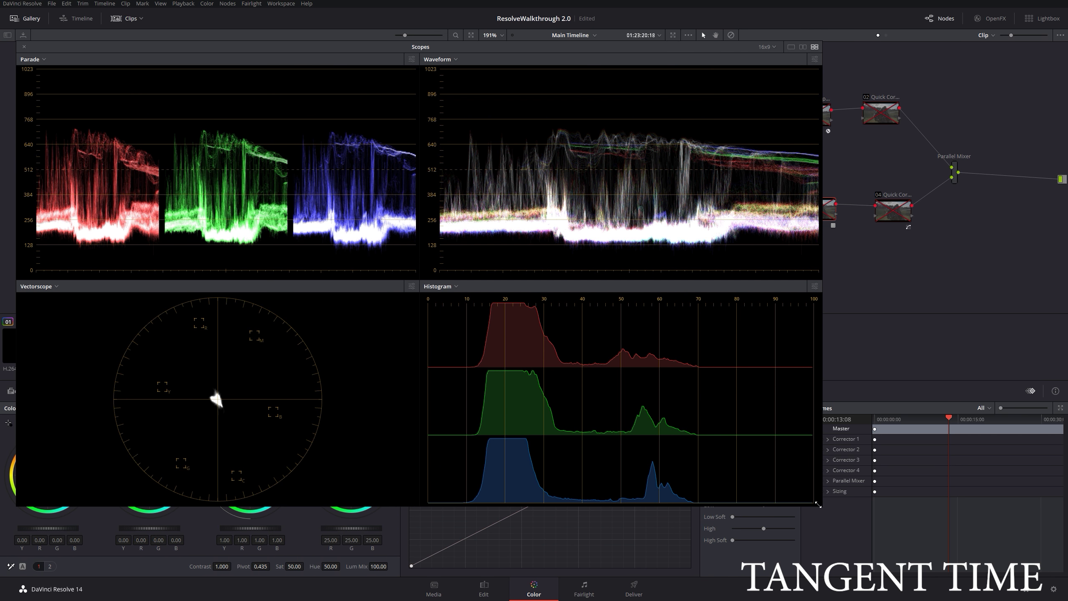
pyautogui.moveTo(822, 508); pyautogui.dragTo(468, 312)
# Step: Enable the Color Space Transform node 01 and the correction node 02 following it
pyautogui.click(814, 124)
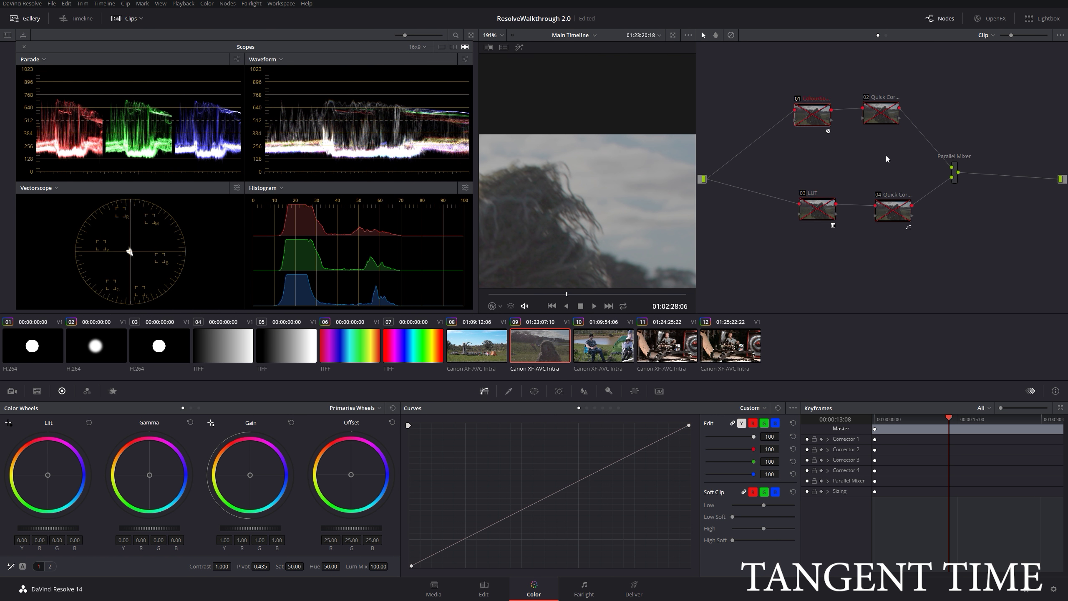
pyautogui.hotkey('ctrl', 'd')
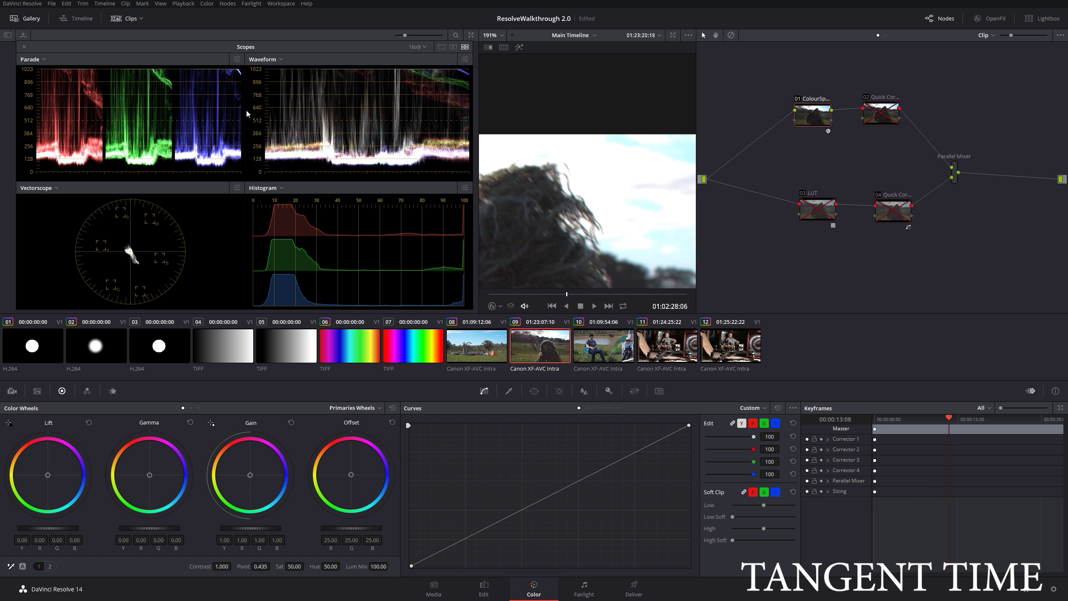
pyautogui.click(885, 115)
pyautogui.hotkey('ctrl', 'd')
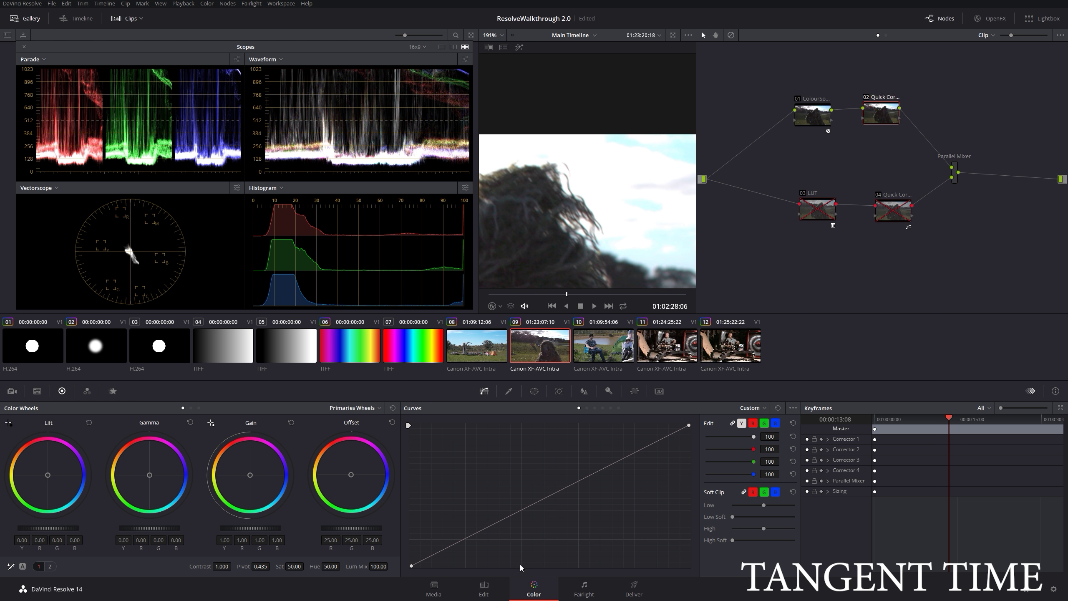
# Step: Move the black point of node 02's curve slightly inward, and try a much lower white point before restoring it
pyautogui.moveTo(412, 568); pyautogui.dragTo(426, 570)
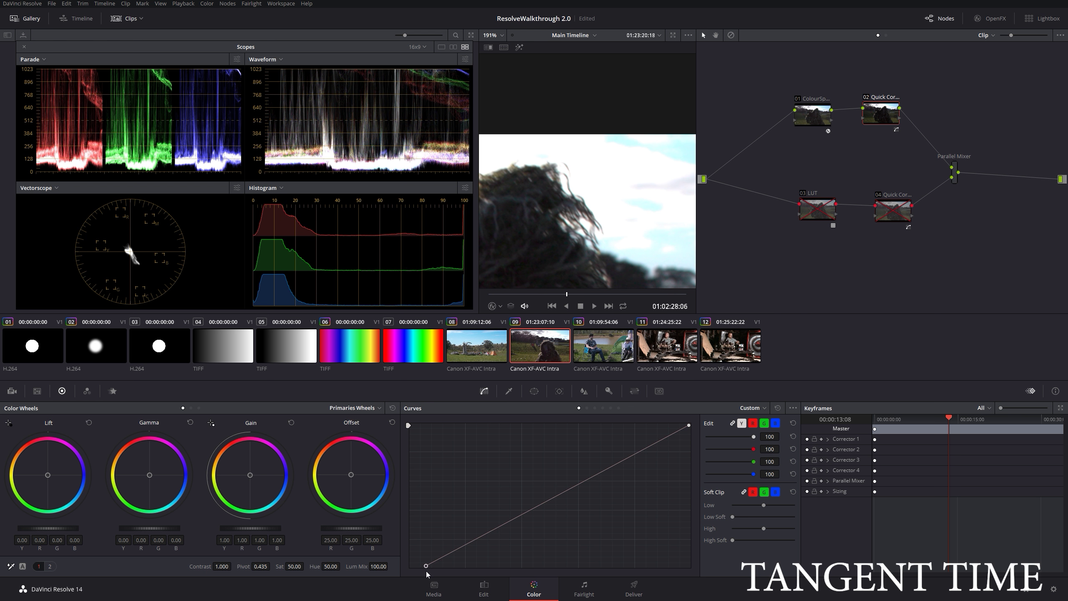
pyautogui.moveTo(689, 425); pyautogui.dragTo(714, 481)
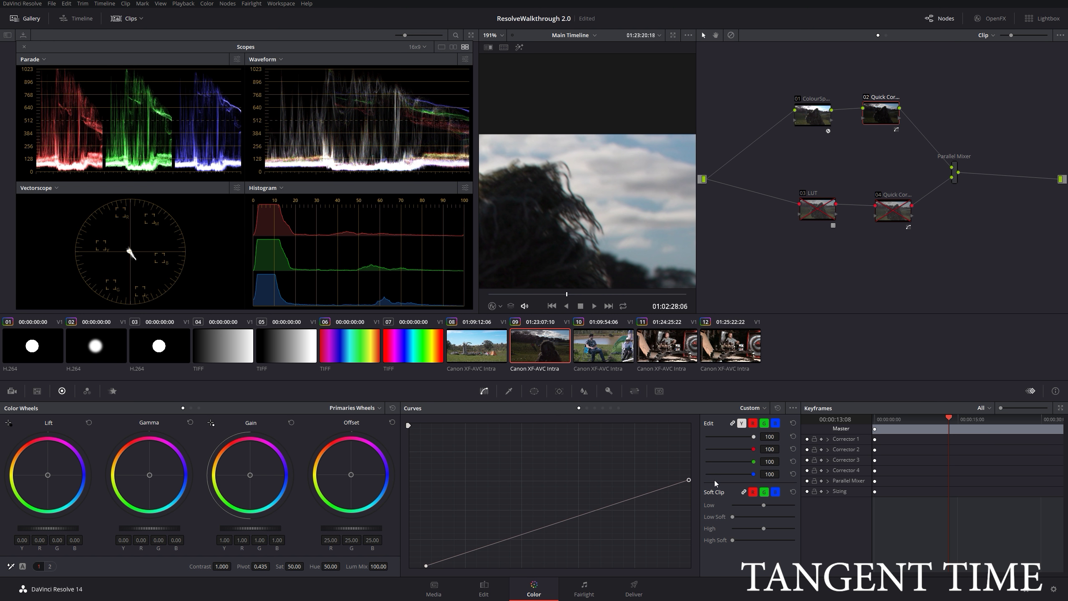
pyautogui.moveTo(714, 480); pyautogui.dragTo(725, 403)
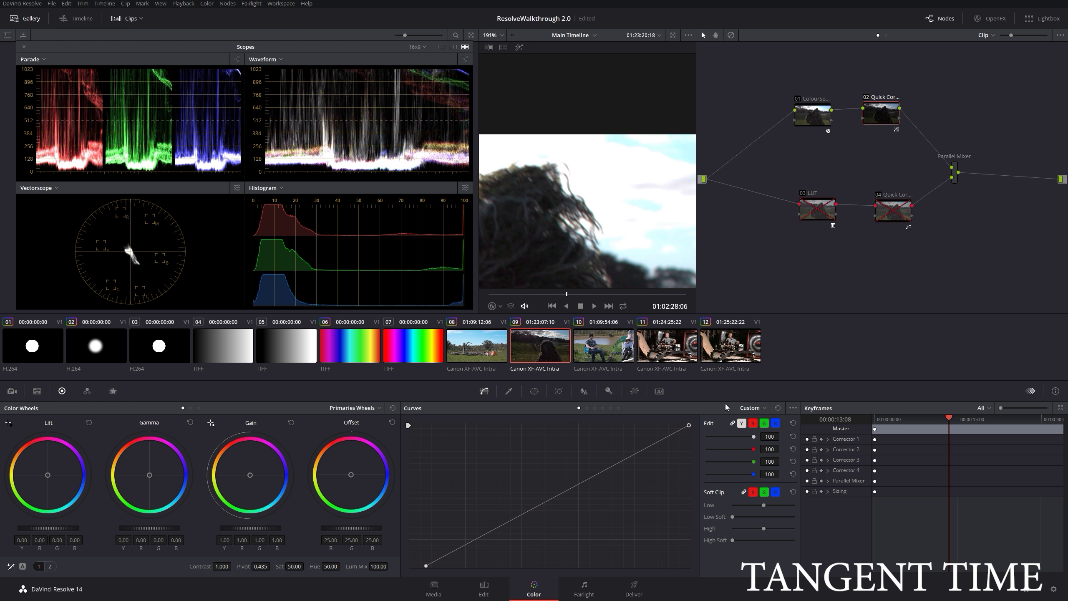
# Step: Set node 02's High Soft clip to maximum and lower its curve's white point slightly
pyautogui.moveTo(733, 541); pyautogui.dragTo(822, 550)
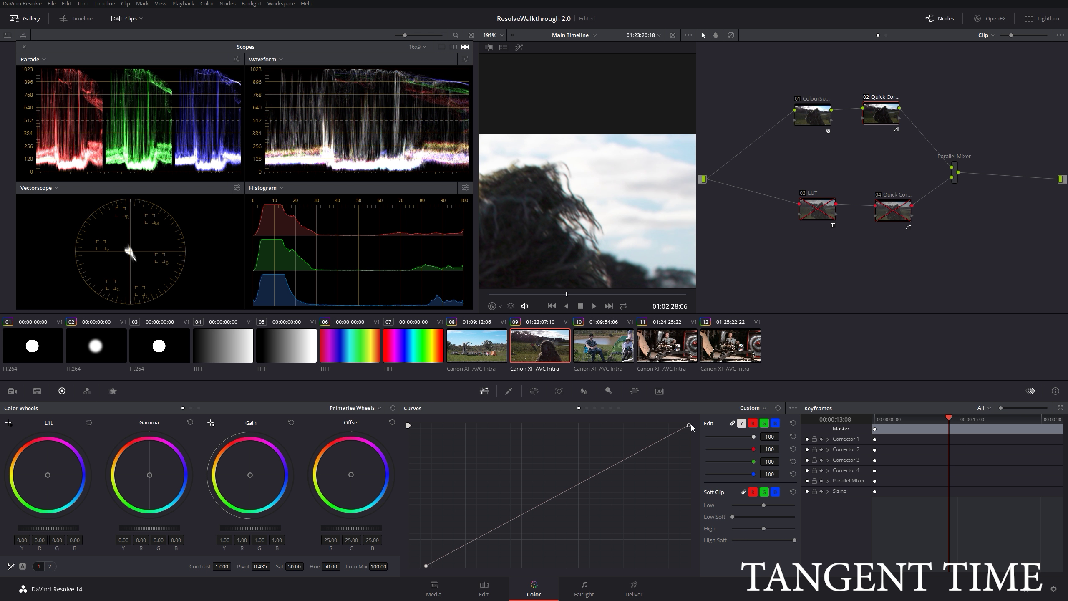
pyautogui.moveTo(689, 426); pyautogui.dragTo(699, 442)
pyautogui.click(493, 35)
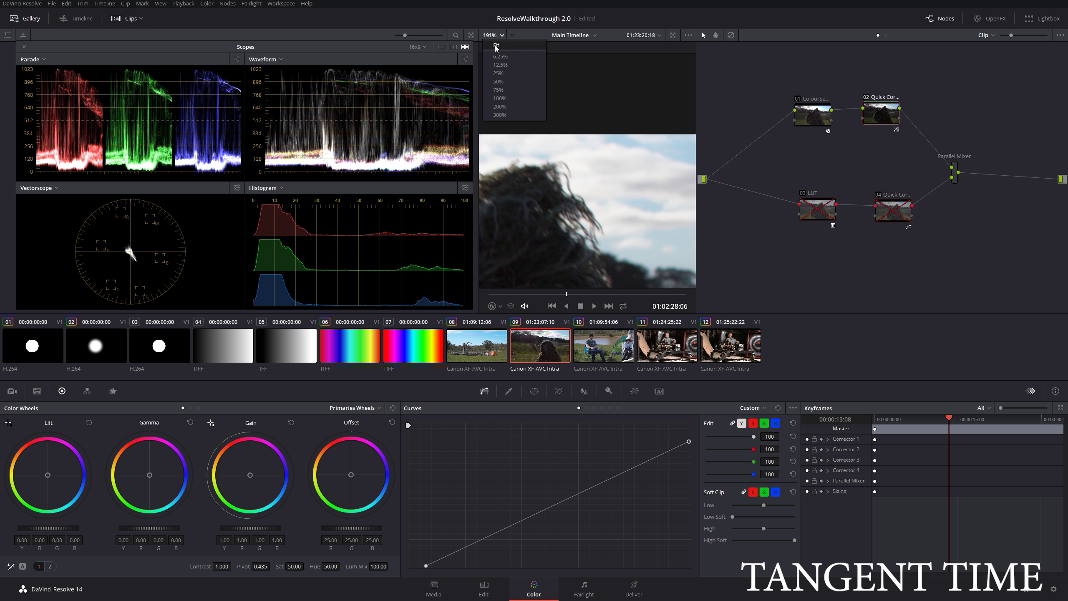
pyautogui.click(495, 49)
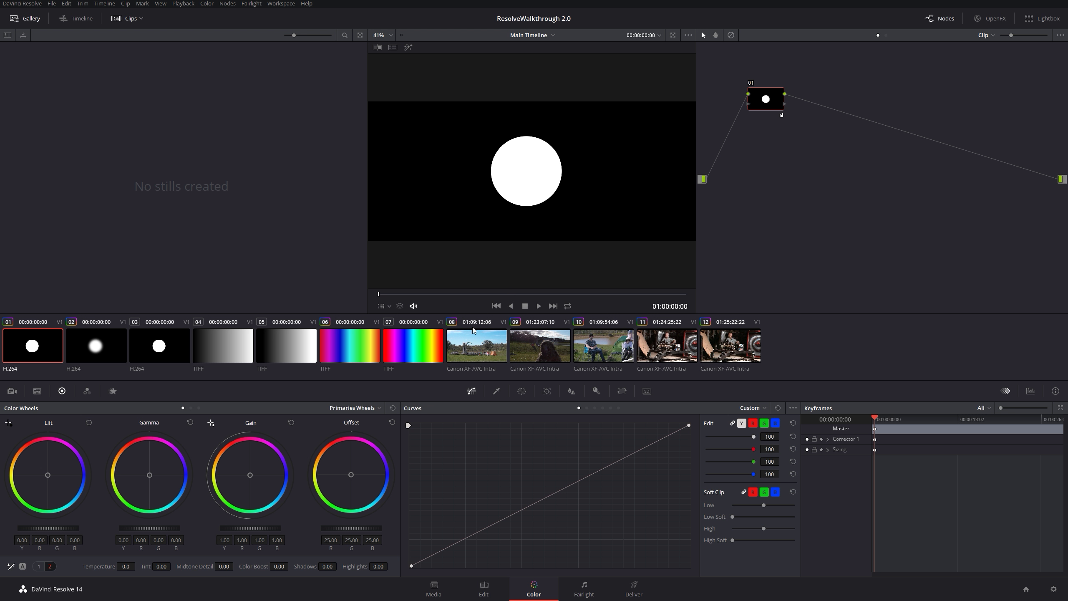
# Step: View the Color Match palette and return to the color wheels
pyautogui.click(41, 392)
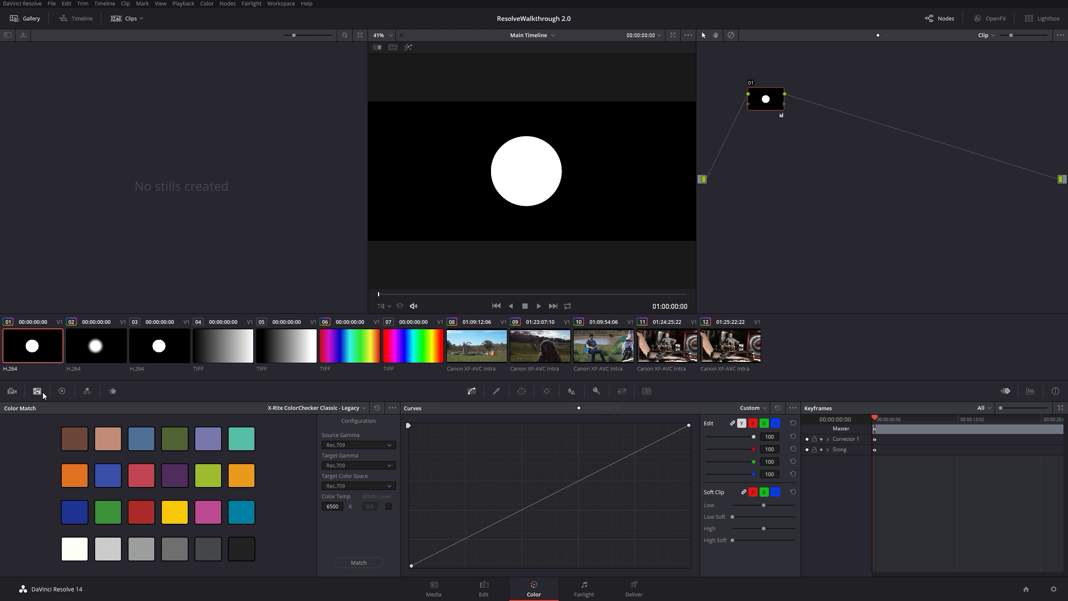
pyautogui.click(52, 394)
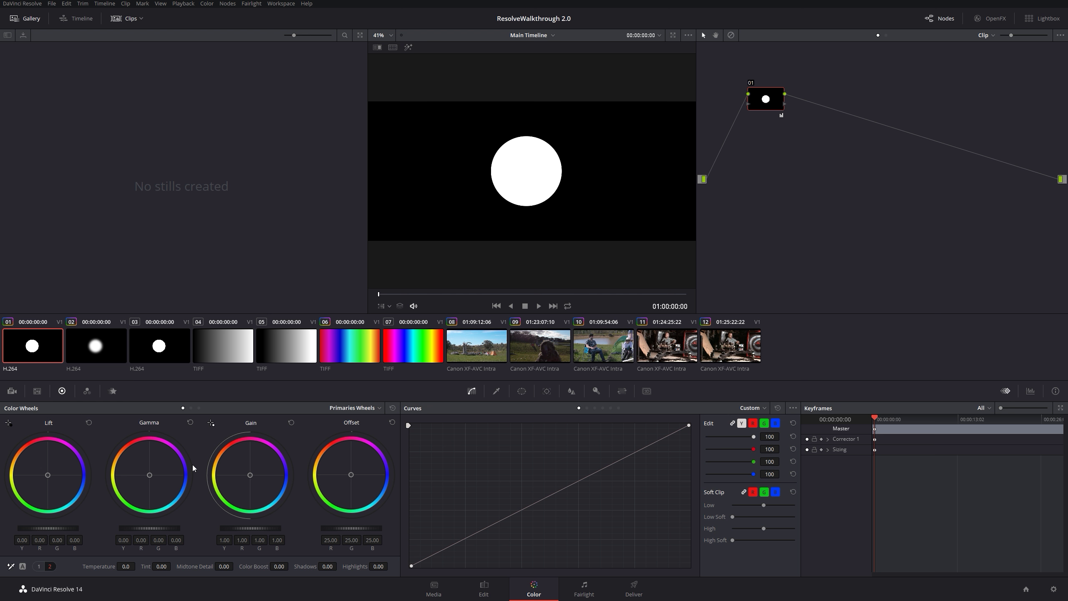
# Step: On grayscale gradient clip 04, try shifting the color balance of Lift, Gamma, Gain and Offset, resetting each wheel
pyautogui.click(219, 360)
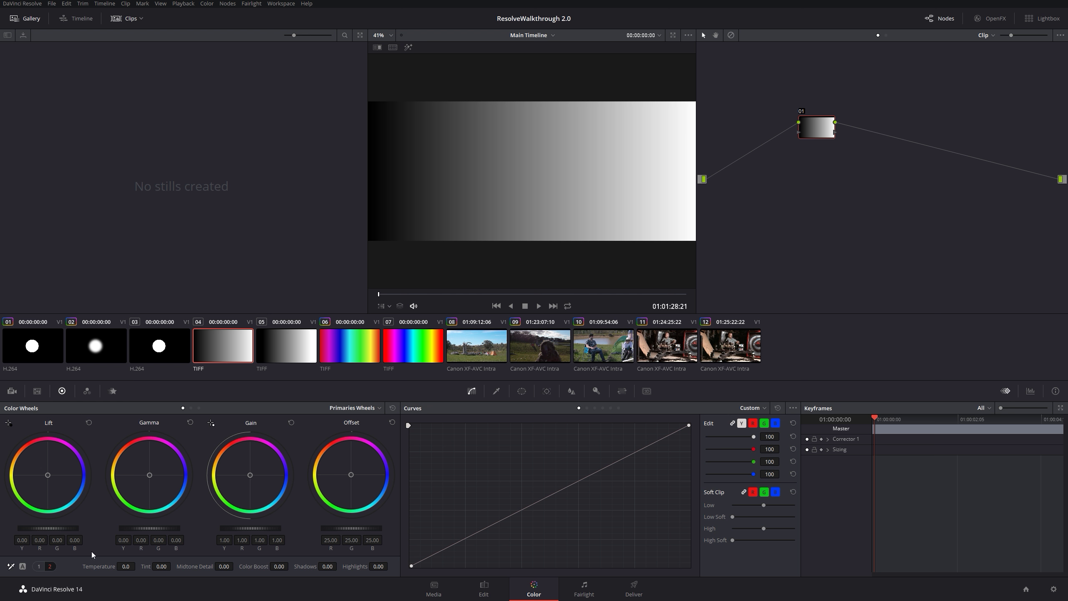
pyautogui.moveTo(48, 475)
pyautogui.mouseDown()
pyautogui.moveTo(63, 467)
pyautogui.moveTo(42, 483)
pyautogui.moveTo(50, 477)
pyautogui.mouseUp()
pyautogui.click(88, 423)
pyautogui.moveTo(147, 474)
pyautogui.mouseDown()
pyautogui.moveTo(159, 474)
pyautogui.moveTo(138, 469)
pyautogui.moveTo(159, 477)
pyautogui.moveTo(140, 469)
pyautogui.moveTo(141, 482)
pyautogui.moveTo(148, 468)
pyautogui.mouseUp()
pyautogui.click(190, 422)
pyautogui.moveTo(251, 475)
pyautogui.mouseDown()
pyautogui.moveTo(240, 476)
pyautogui.moveTo(261, 474)
pyautogui.moveTo(237, 471)
pyautogui.moveTo(258, 474)
pyautogui.moveTo(250, 468)
pyautogui.mouseUp()
pyautogui.click(291, 422)
pyautogui.moveTo(362, 490)
pyautogui.mouseDown()
pyautogui.moveTo(364, 478)
pyautogui.moveTo(344, 472)
pyautogui.moveTo(362, 482)
pyautogui.mouseUp()
pyautogui.click(392, 423)
# Step: Show the video scopes for gradient clip 04
pyautogui.click(251, 4)
pyautogui.moveTo(281, 3)
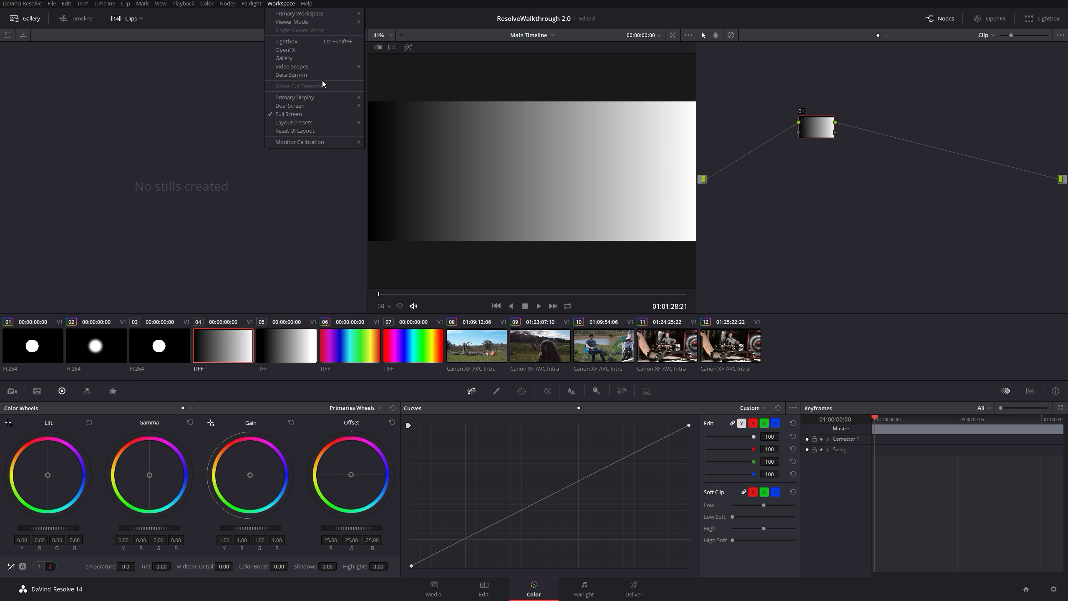
pyautogui.moveTo(320, 65)
pyautogui.click(369, 69)
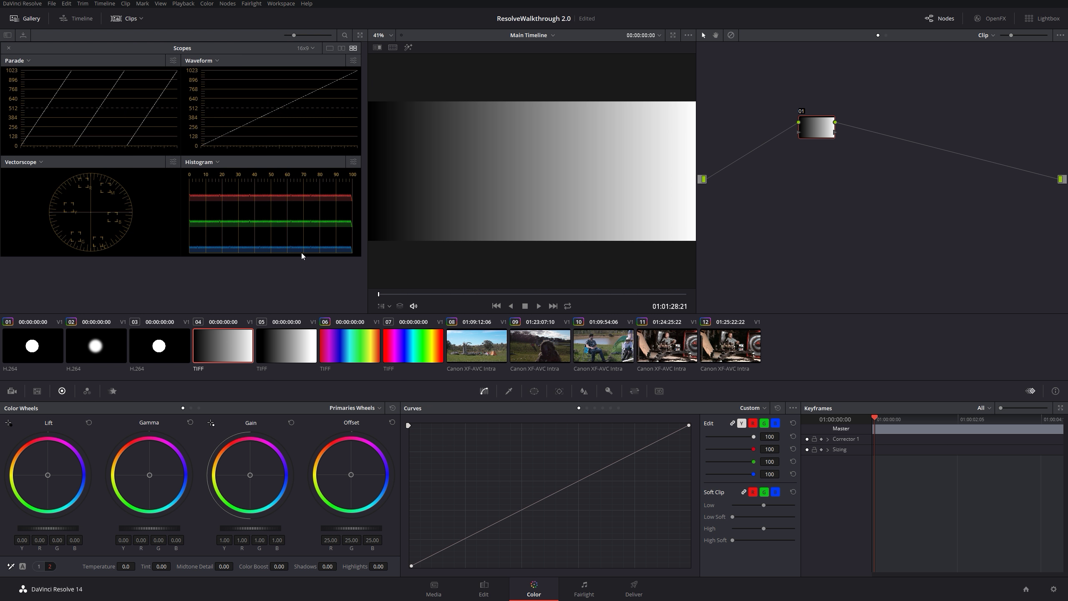
# Step: Try shifting the Lift and Offset color balance of the gradient against the scopes, resetting each wheel
pyautogui.moveTo(45, 480)
pyautogui.mouseDown()
pyautogui.moveTo(52, 470)
pyautogui.moveTo(57, 484)
pyautogui.moveTo(37, 479)
pyautogui.moveTo(54, 477)
pyautogui.moveTo(42, 470)
pyautogui.moveTo(42, 484)
pyautogui.moveTo(51, 482)
pyautogui.mouseUp()
pyautogui.click(88, 421)
pyautogui.moveTo(350, 474)
pyautogui.mouseDown()
pyautogui.moveTo(358, 467)
pyautogui.moveTo(342, 483)
pyautogui.moveTo(343, 473)
pyautogui.moveTo(365, 477)
pyautogui.mouseUp()
pyautogui.click(392, 422)
# Step: Select Canon clip 08 and try an Offset color balance shift on it, resetting the wheel
pyautogui.click(489, 358)
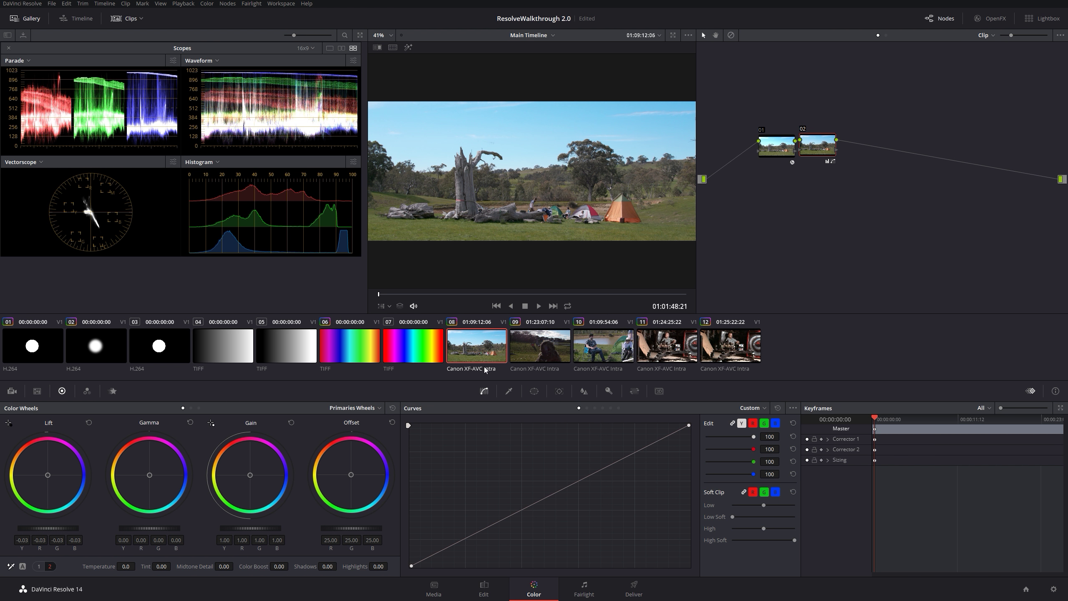
pyautogui.moveTo(348, 467)
pyautogui.mouseDown()
pyautogui.moveTo(345, 481)
pyautogui.moveTo(361, 475)
pyautogui.moveTo(346, 467)
pyautogui.moveTo(343, 480)
pyautogui.moveTo(357, 478)
pyautogui.moveTo(348, 465)
pyautogui.moveTo(358, 475)
pyautogui.moveTo(347, 467)
pyautogui.moveTo(342, 476)
pyautogui.mouseUp()
pyautogui.click(392, 422)
# Step: Add a serial node after node 02 on clip 08, and try raising its master Lift before resetting it
pyautogui.rightClick(825, 148)
pyautogui.moveTo(854, 173)
pyautogui.click(919, 177)
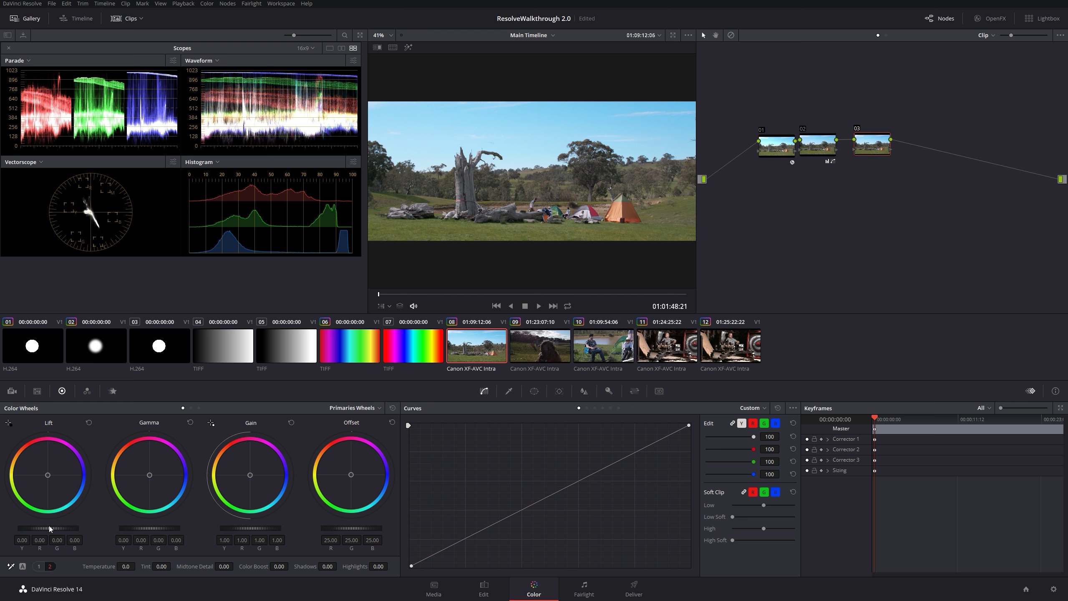
pyautogui.moveTo(46, 529); pyautogui.dragTo(68, 529)
pyautogui.click(89, 423)
# Step: On gradient clip 04, try master Lift at -0.10 and master Gain at 0.72, resetting each
pyautogui.click(221, 350)
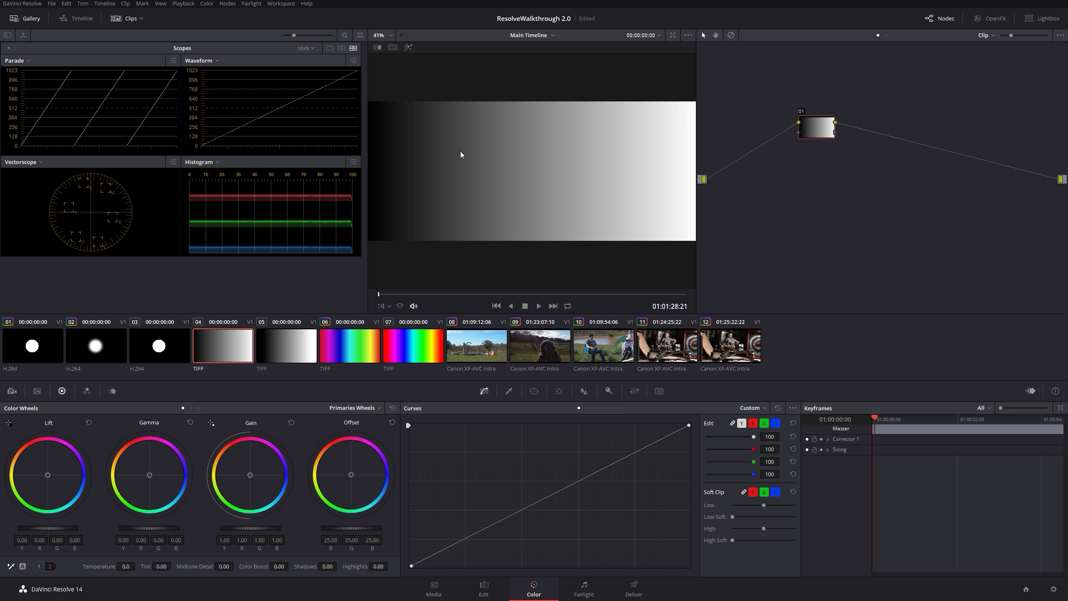
pyautogui.moveTo(40, 529)
pyautogui.mouseDown()
pyautogui.moveTo(78, 529)
pyautogui.moveTo(28, 529)
pyautogui.mouseUp()
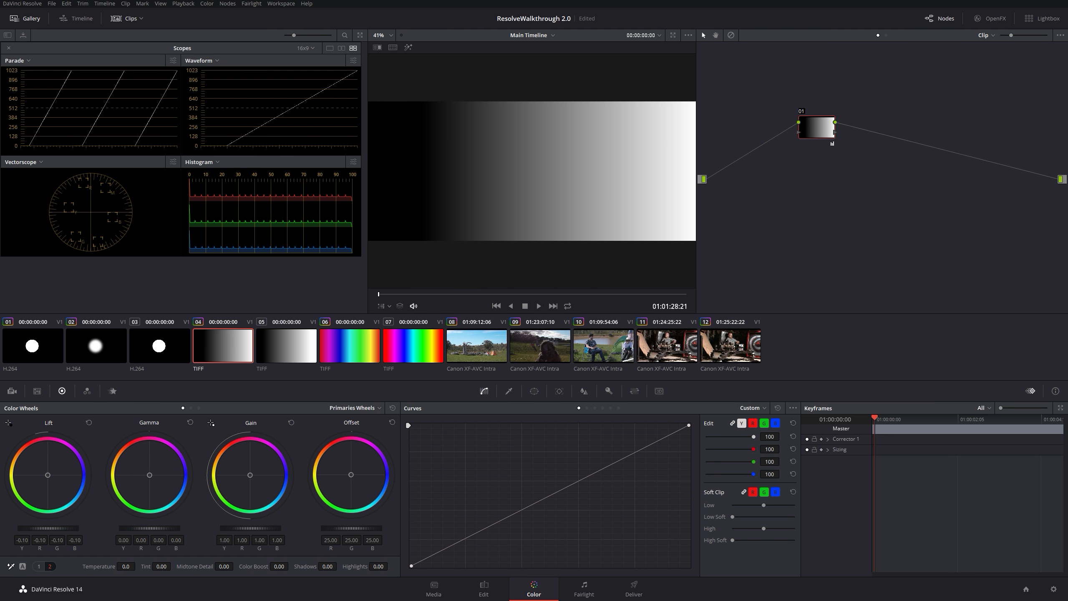
pyautogui.click(89, 422)
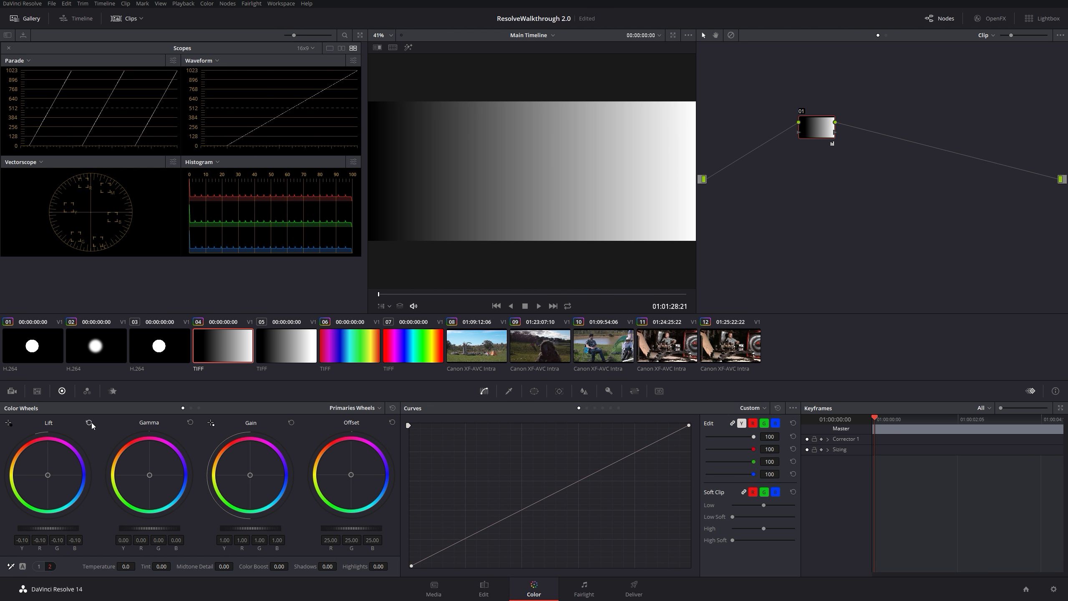
pyautogui.moveTo(248, 527); pyautogui.dragTo(226, 527)
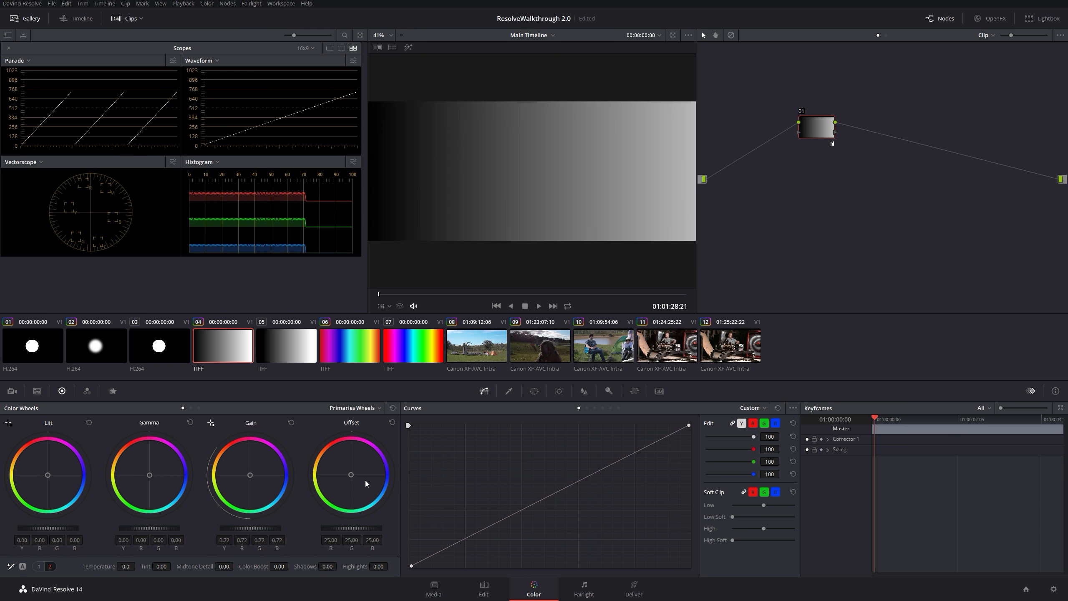
pyautogui.click(291, 422)
# Step: Try adjusting the gradient's master Gamma and shifting its Gamma balance toward blue, resetting each change
pyautogui.moveTo(149, 527)
pyautogui.mouseDown()
pyautogui.moveTo(190, 528)
pyautogui.moveTo(152, 529)
pyautogui.mouseUp()
pyautogui.click(192, 423)
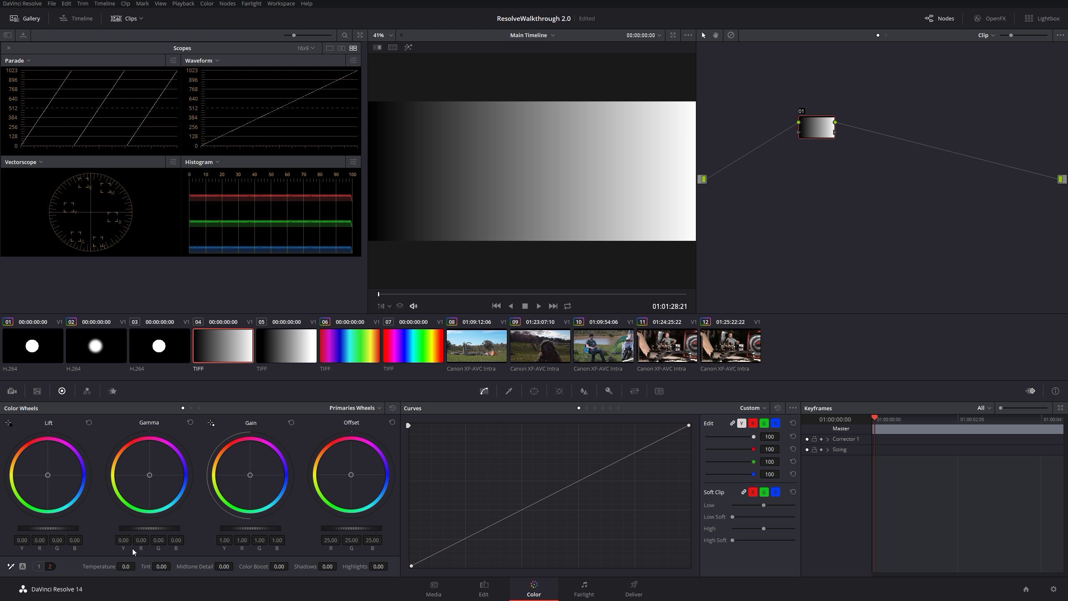
pyautogui.moveTo(149, 474); pyautogui.dragTo(153, 476)
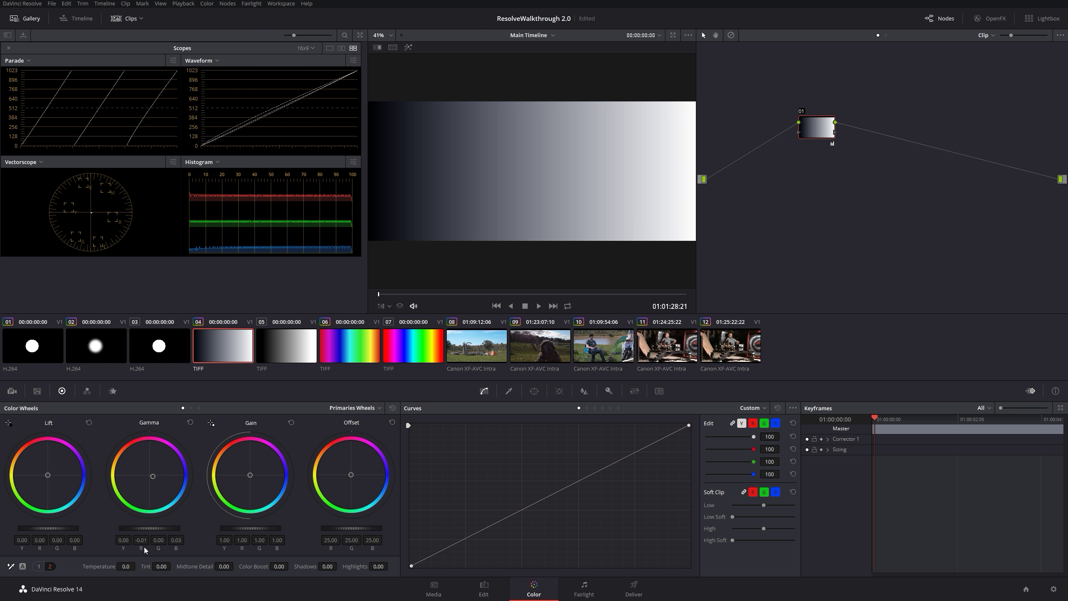
pyautogui.click(190, 422)
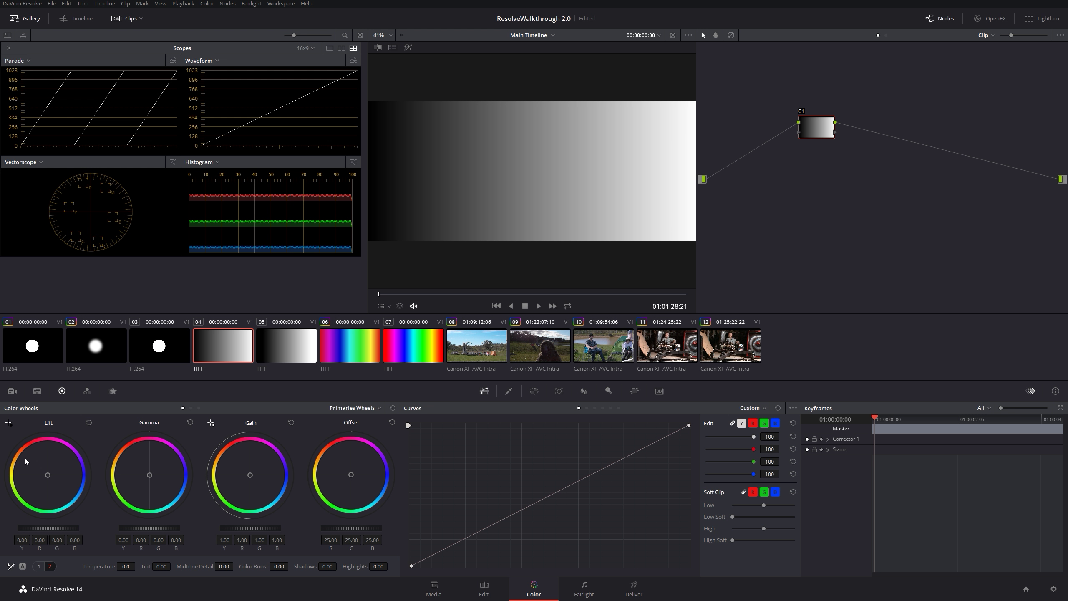
# Step: Try picking a black point near the gradient's dark end and a white point in its brighter half, resetting Lift and Gain
pyautogui.click(8, 423)
pyautogui.click(400, 172)
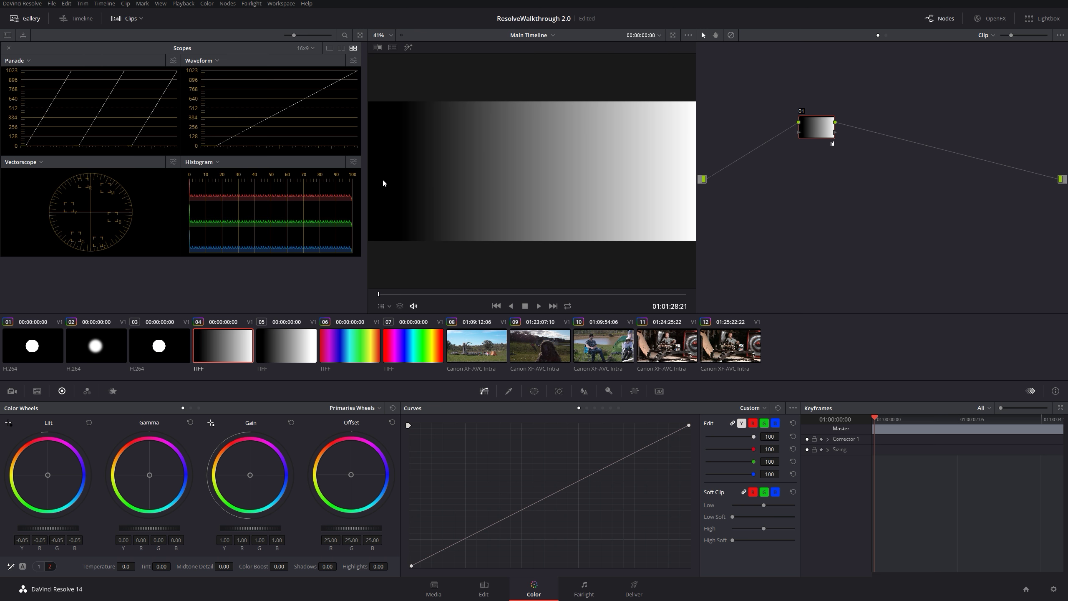
pyautogui.click(88, 422)
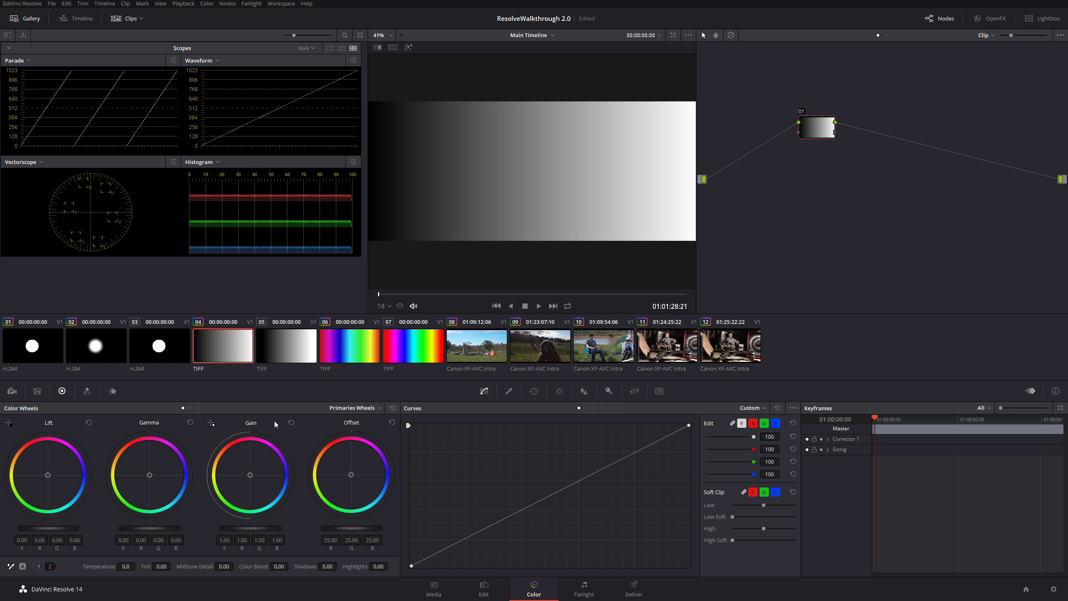
pyautogui.click(584, 171)
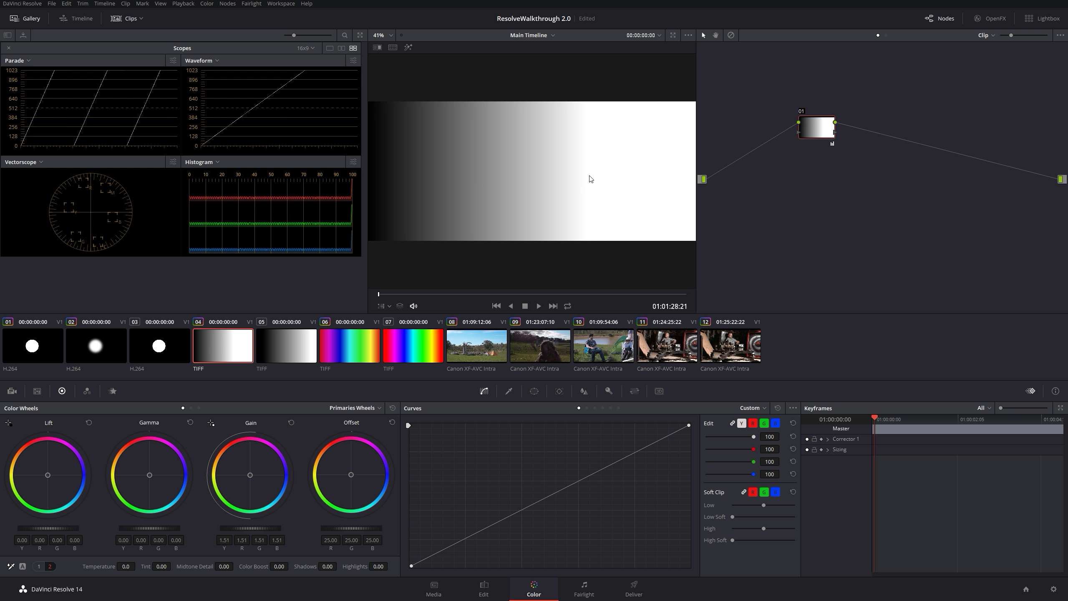
pyautogui.click(291, 422)
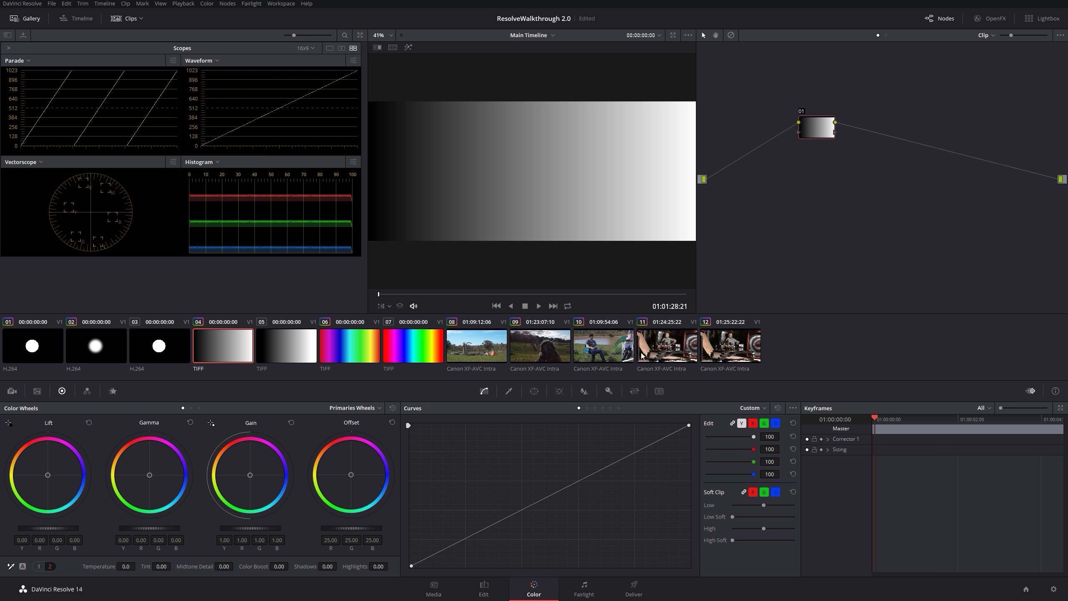
# Step: Select Canon clip 11 and toggle its node 03 off and on to compare the primary balance
pyautogui.click(678, 350)
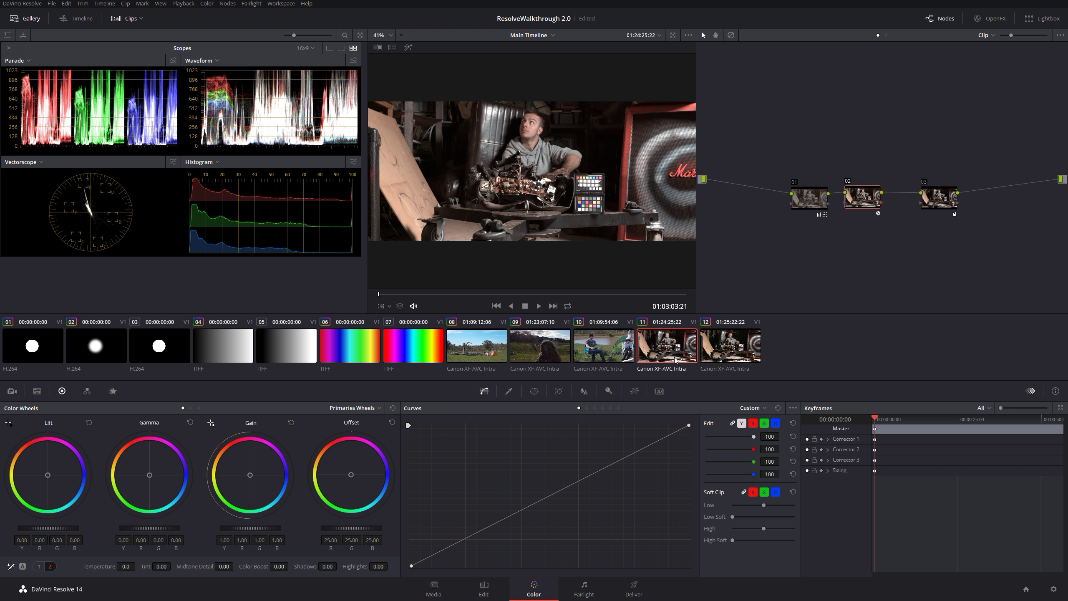
pyautogui.click(942, 203)
pyautogui.hotkey('ctrl', 'd')
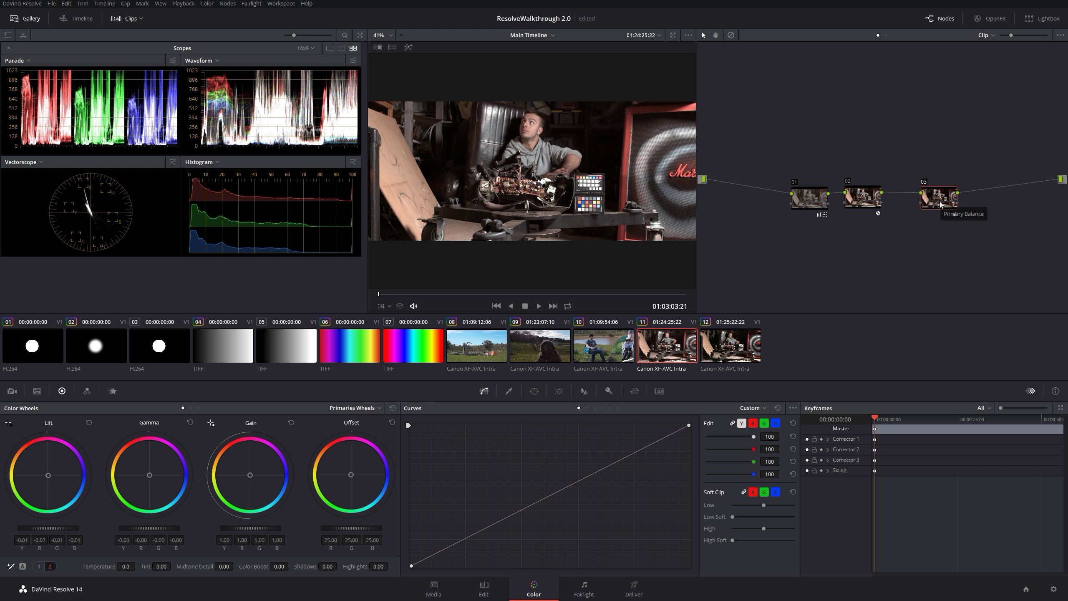
pyautogui.hotkey('ctrl', 'd')
pyautogui.hotkey('ctrl', 'd')
# Step: Add a node parallel to node 03 on clip 11, disable node 03, and arrange the node graph around the new node 05
pyautogui.moveTo(940, 199); pyautogui.dragTo(944, 129)
pyautogui.rightClick(928, 132)
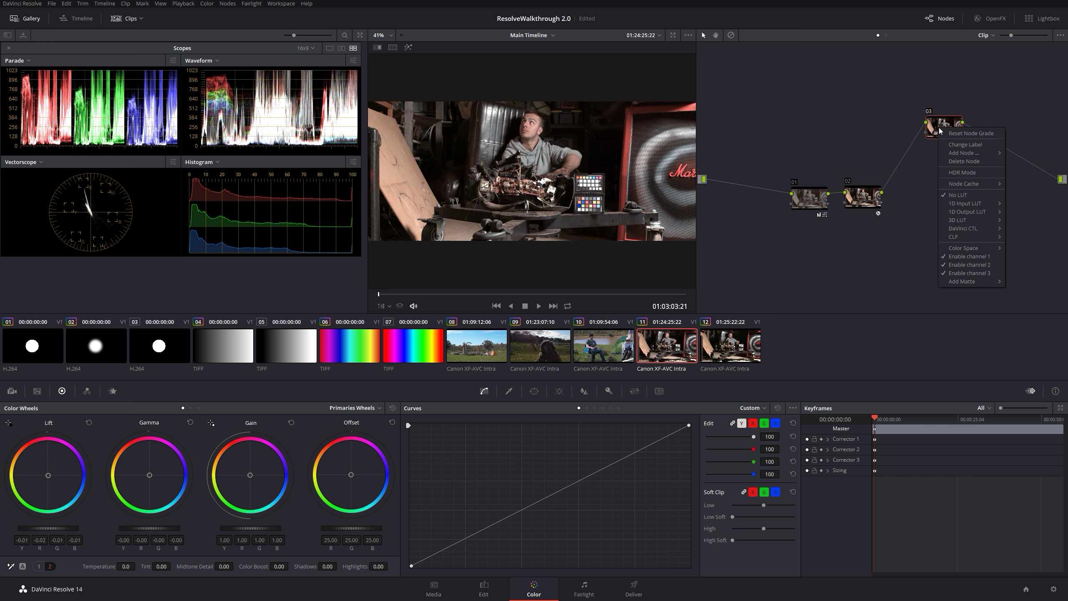
pyautogui.moveTo(962, 153)
pyautogui.click(898, 171)
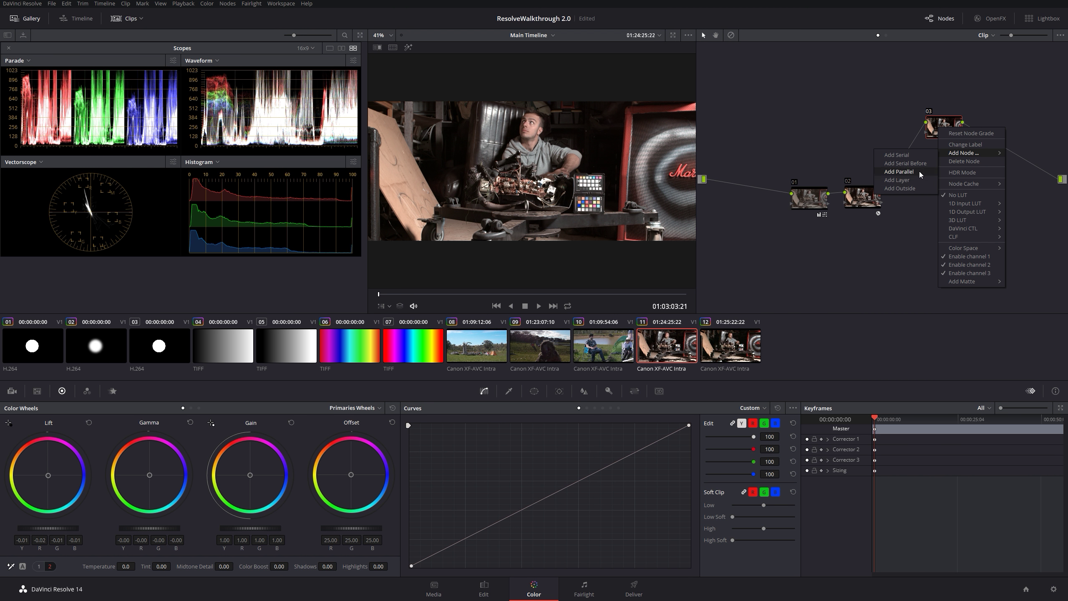
pyautogui.click(943, 130)
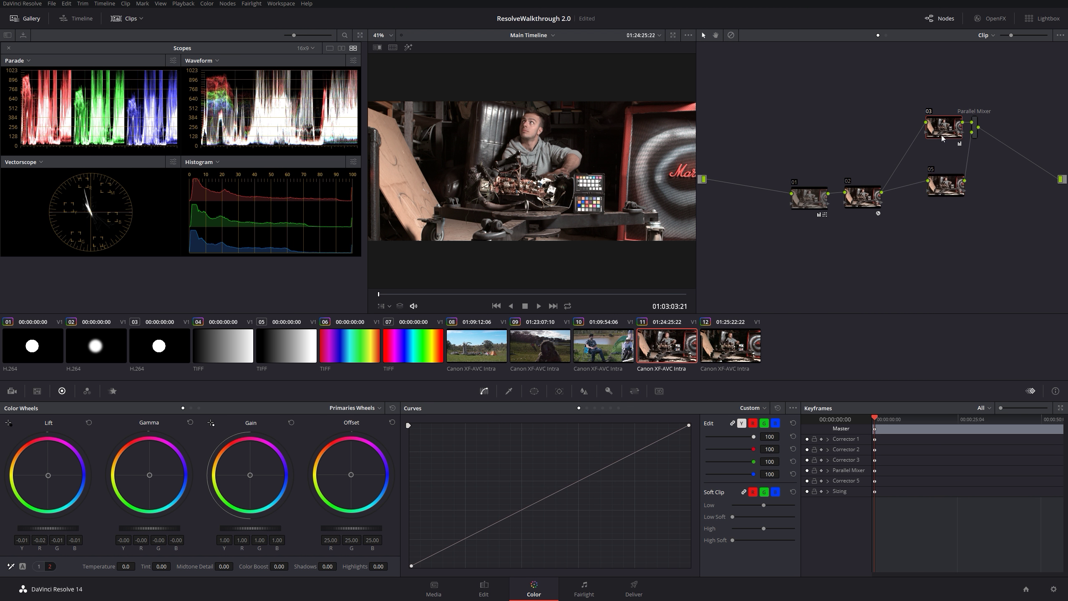
pyautogui.hotkey('ctrl', 'd')
pyautogui.click(953, 189)
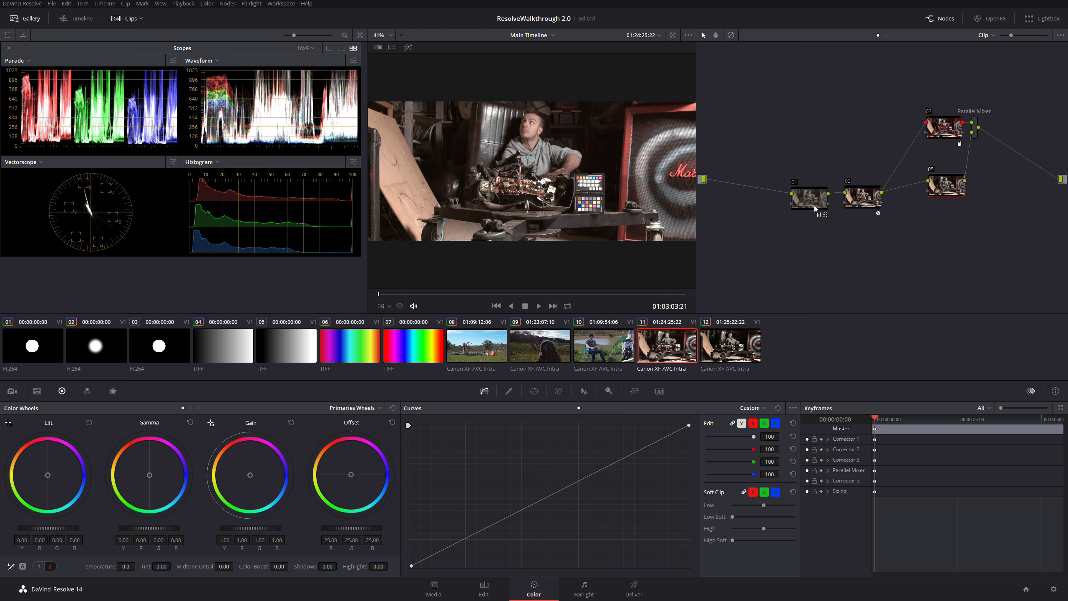
pyautogui.moveTo(818, 202); pyautogui.dragTo(810, 197)
pyautogui.moveTo(953, 185); pyautogui.dragTo(957, 191)
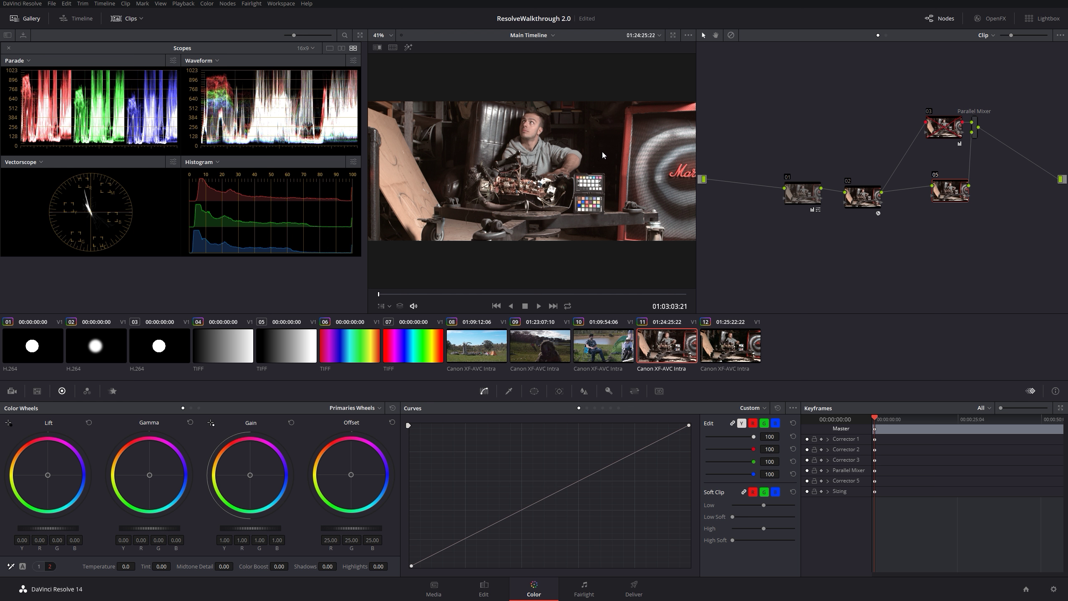
# Step: Set node 05's black point by sampling the upper color chart, and raise its master Lift to about 0.00
pyautogui.click(8, 422)
pyautogui.click(595, 178)
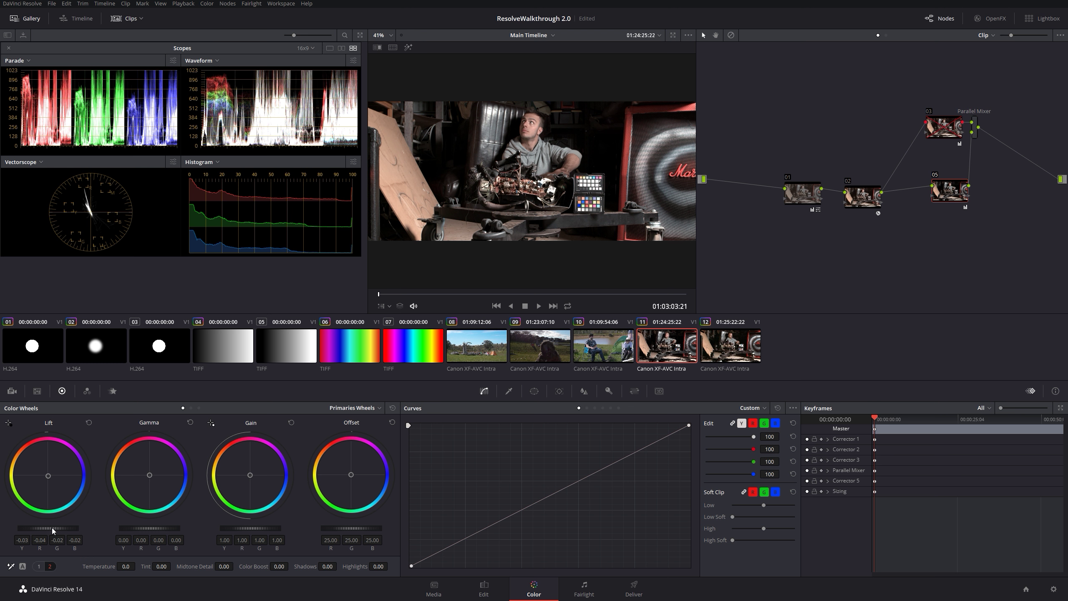
pyautogui.moveTo(35, 527); pyautogui.dragTo(48, 527)
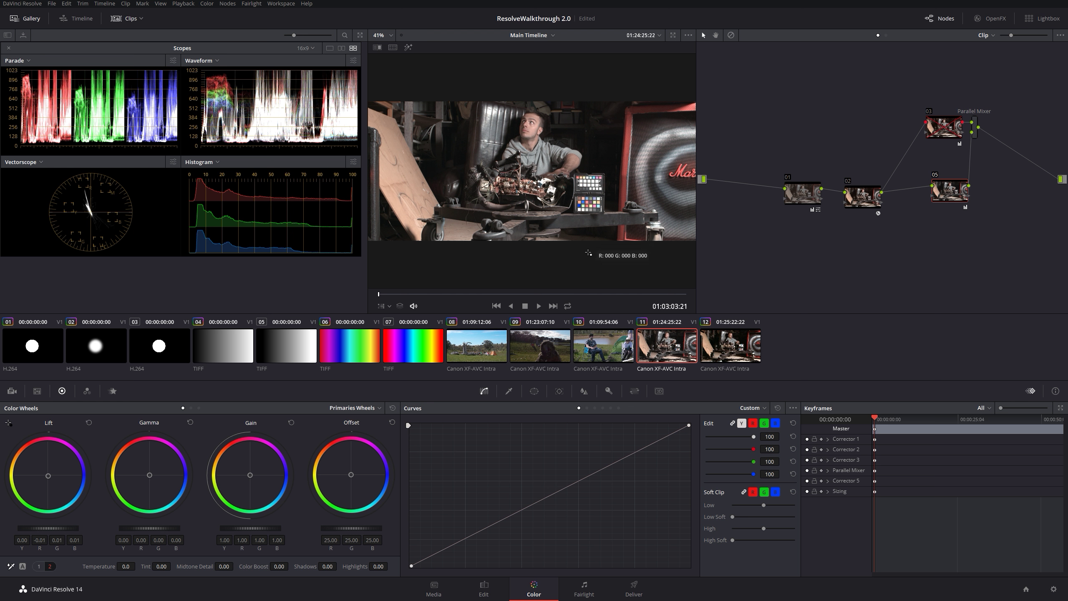
pyautogui.click(579, 209)
# Step: Reposition parallel nodes 03 and 05 so they line up before the Parallel Mixer
pyautogui.moveTo(942, 132); pyautogui.dragTo(946, 138)
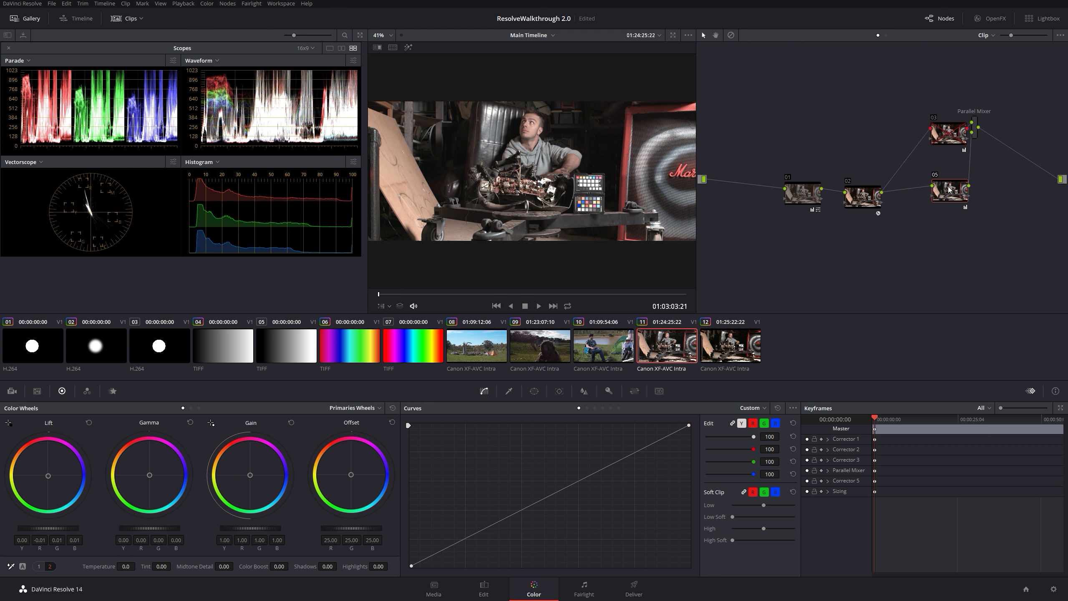
pyautogui.moveTo(953, 192); pyautogui.dragTo(944, 192)
pyautogui.moveTo(952, 140); pyautogui.dragTo(944, 135)
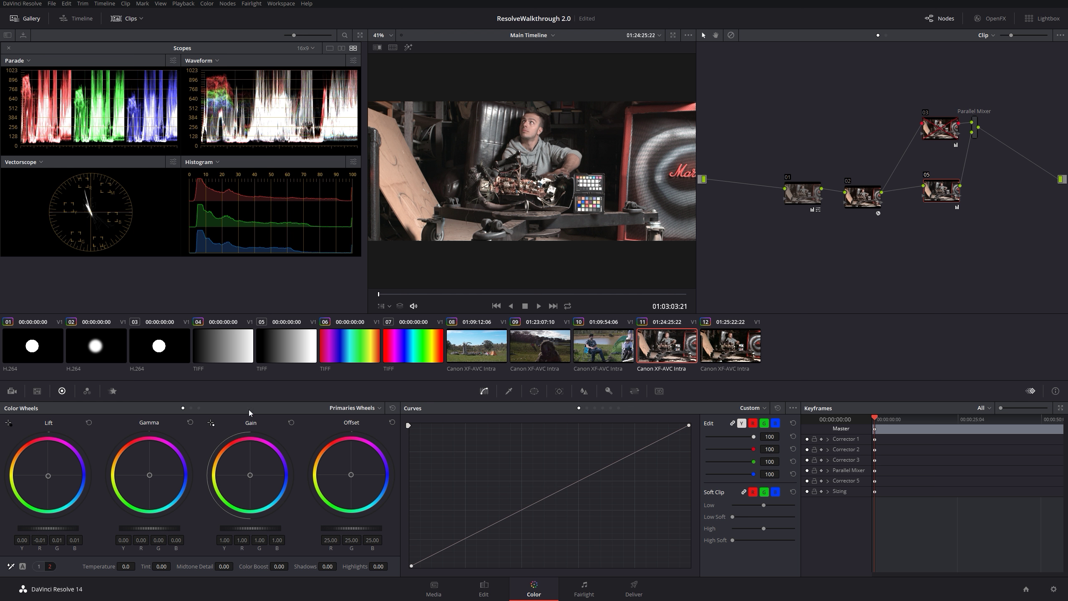
# Step: Select Canon clip 08 and try white balancing node 03 by sampling the pale fabric of the red and white tent
pyautogui.click(538, 349)
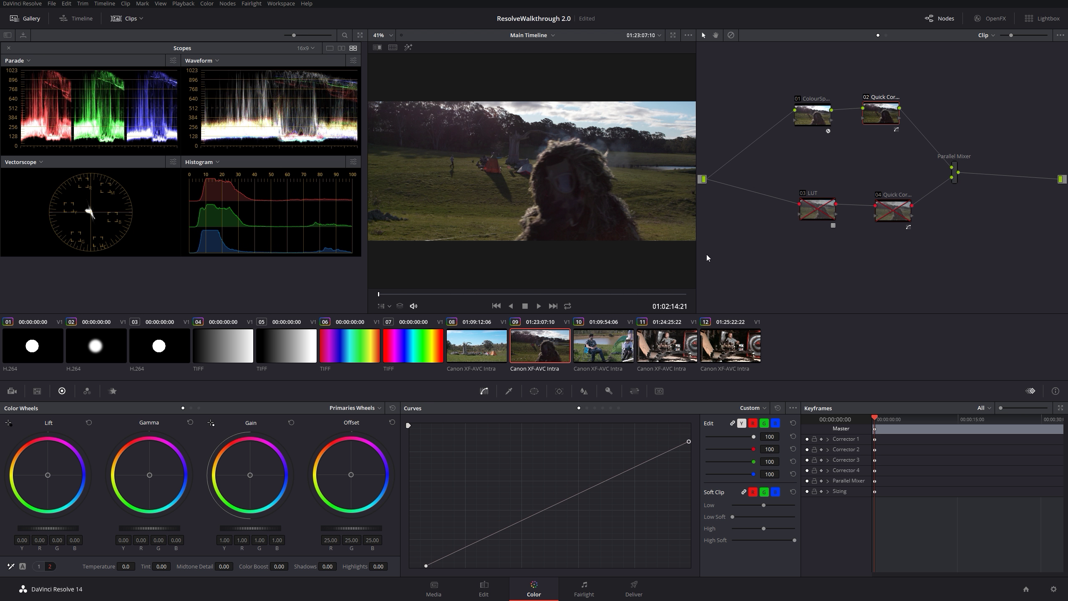
pyautogui.click(485, 341)
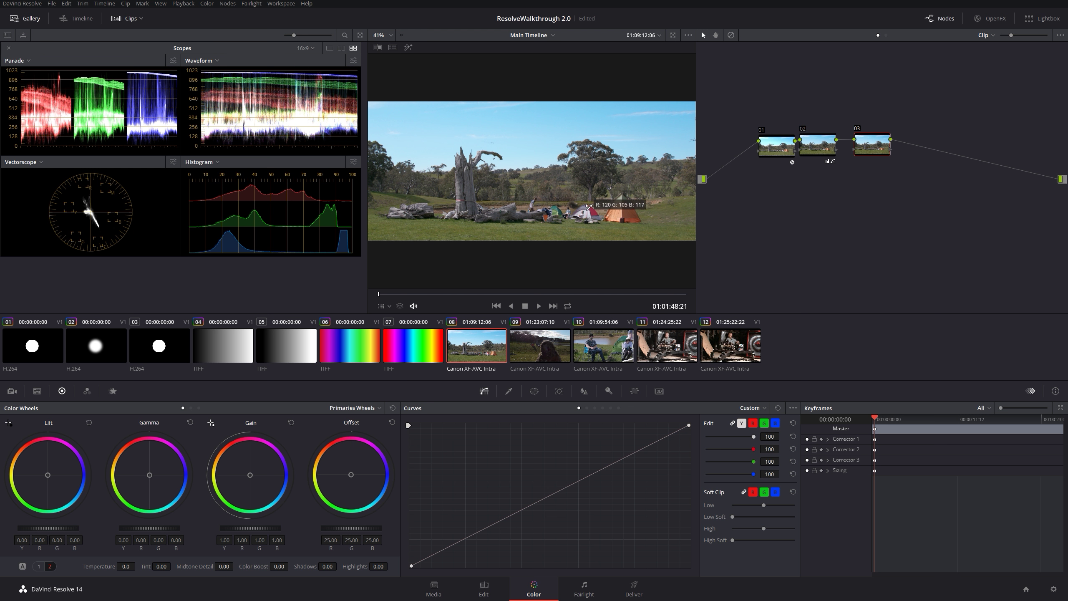
pyautogui.scroll(2, 429, 122)
pyautogui.scroll(3, 626, 230)
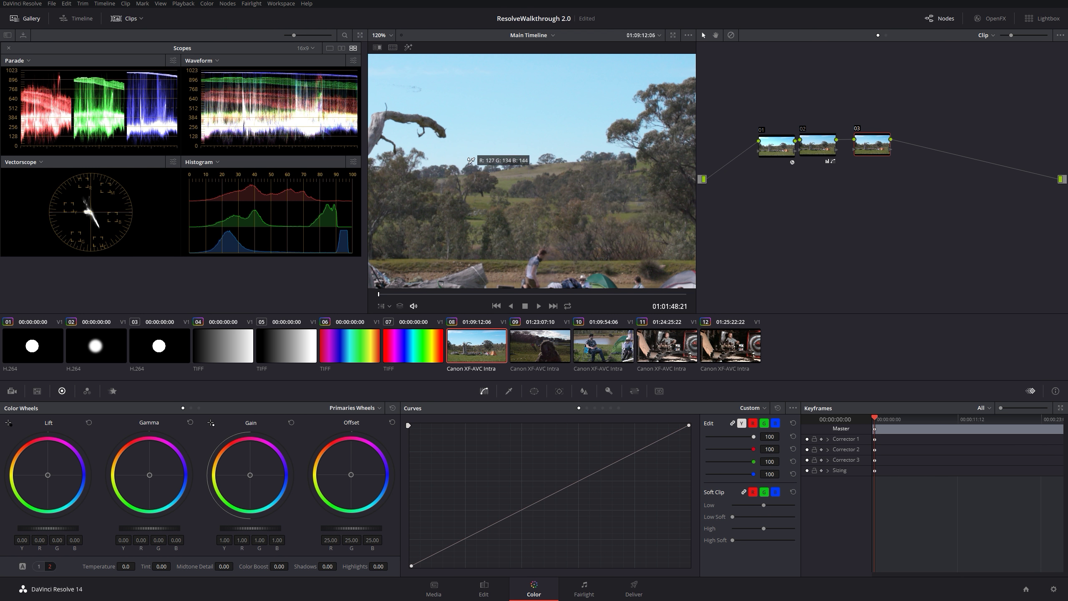
pyautogui.moveTo(486, 181); pyautogui.dragTo(486, 170)
pyautogui.scroll(2, 567, 186)
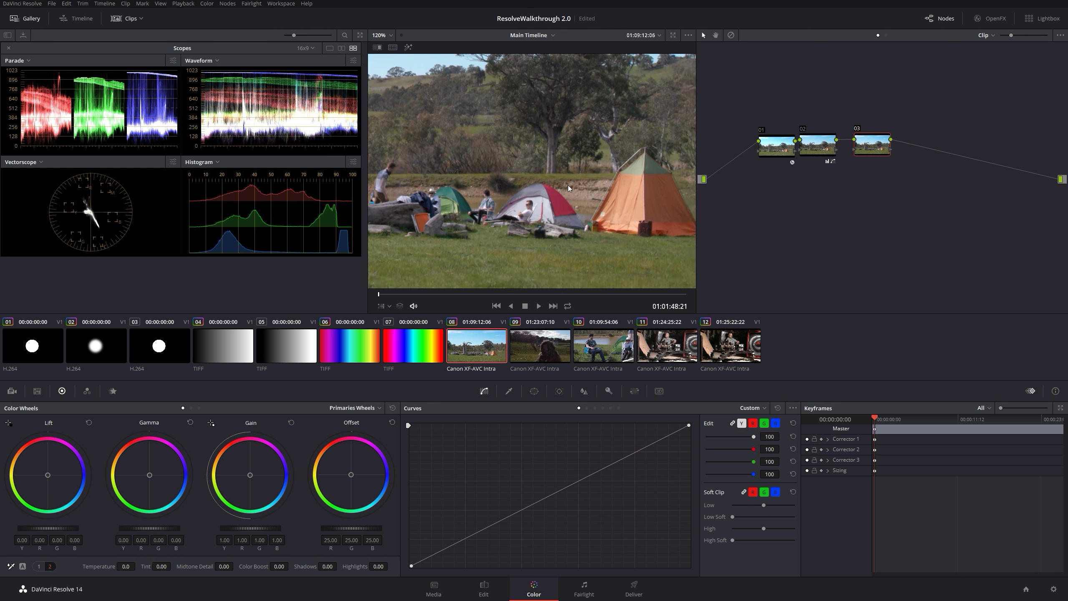
pyautogui.scroll(1, 544, 196)
pyautogui.scroll(1, 559, 257)
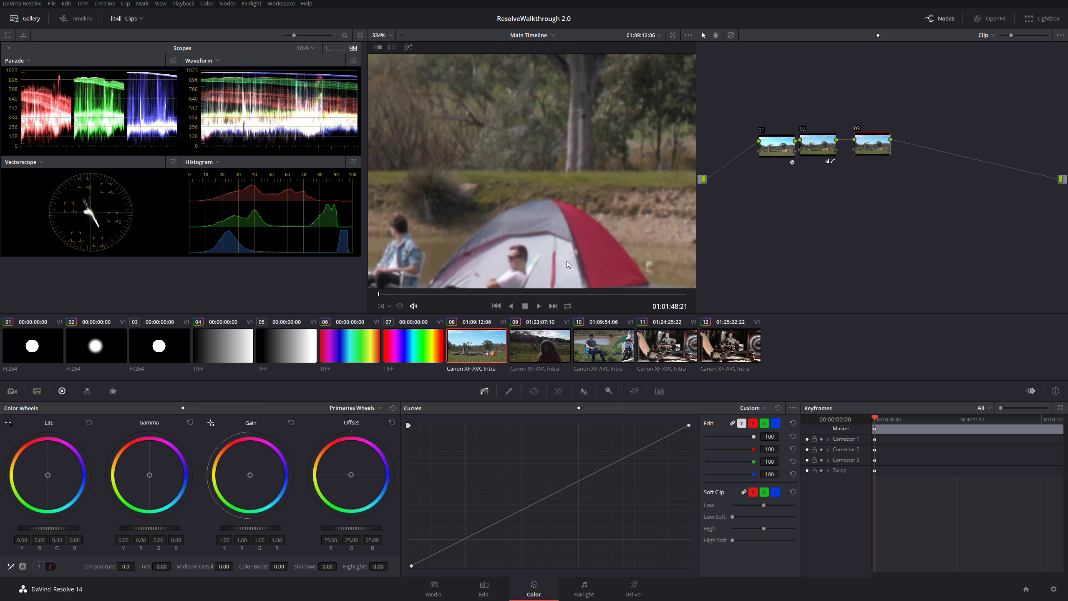
pyautogui.moveTo(584, 269); pyautogui.dragTo(542, 174)
pyautogui.scroll(1, 503, 179)
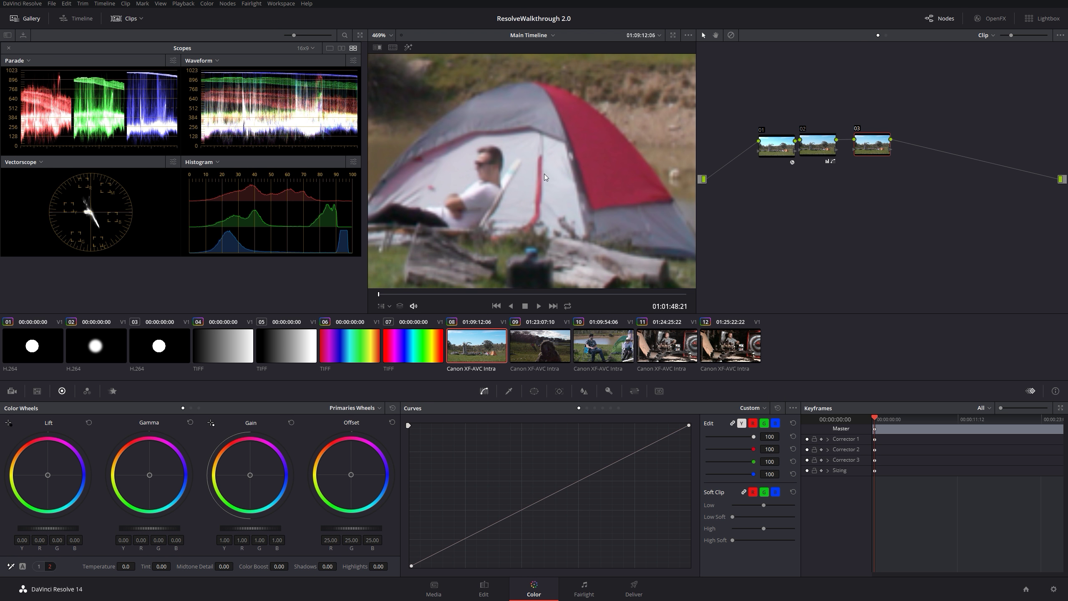
pyautogui.click(11, 565)
pyautogui.click(526, 145)
# Step: Fit the whole frame in the viewer and toggle node 03 to compare the white balance
pyautogui.click(383, 33)
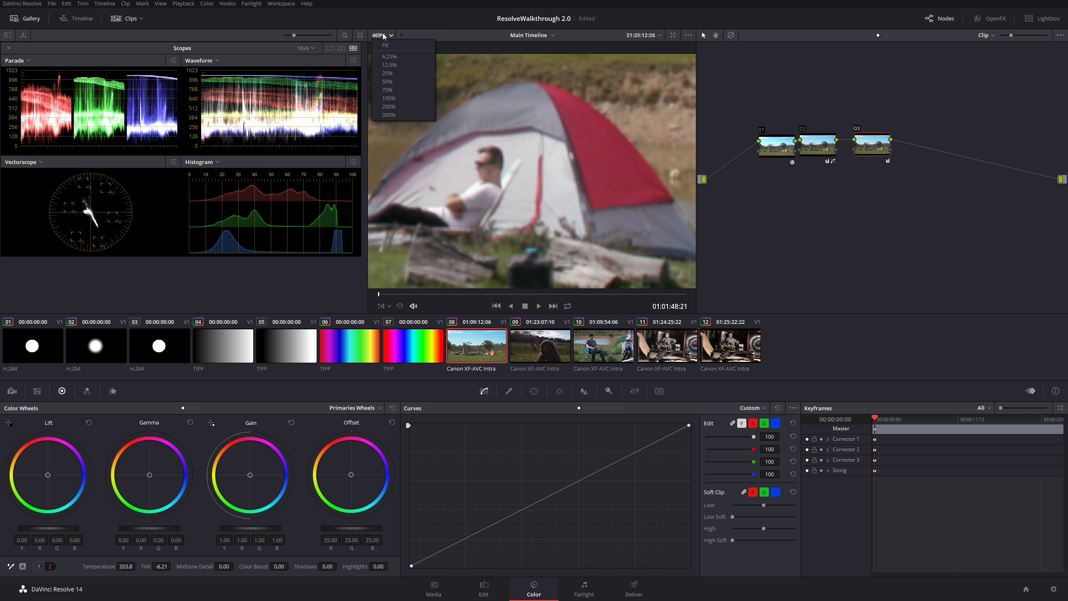
pyautogui.click(385, 47)
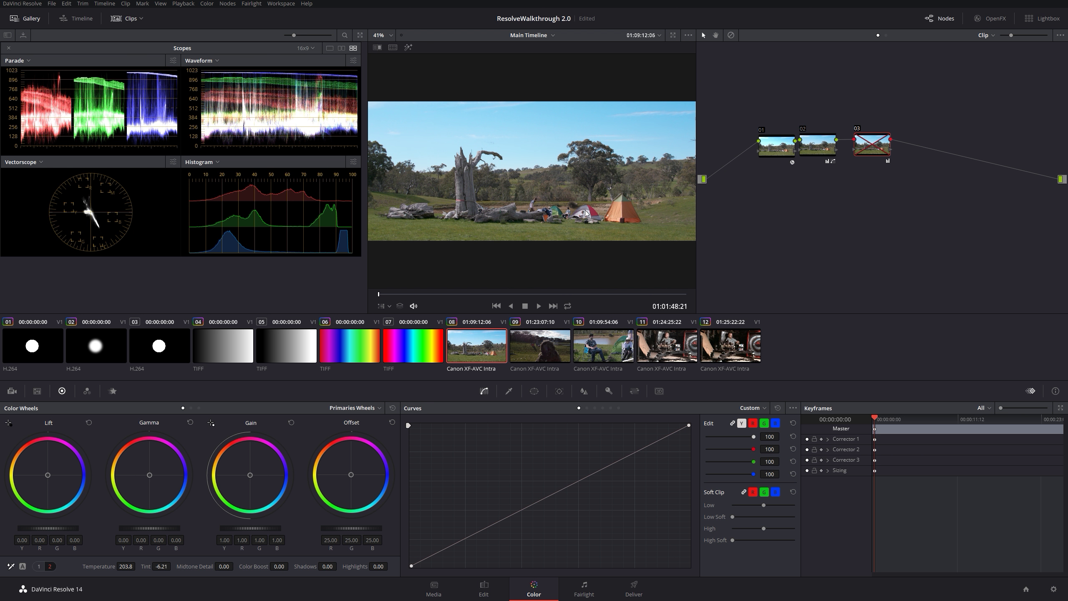
pyautogui.hotkey('ctrl', 'd')
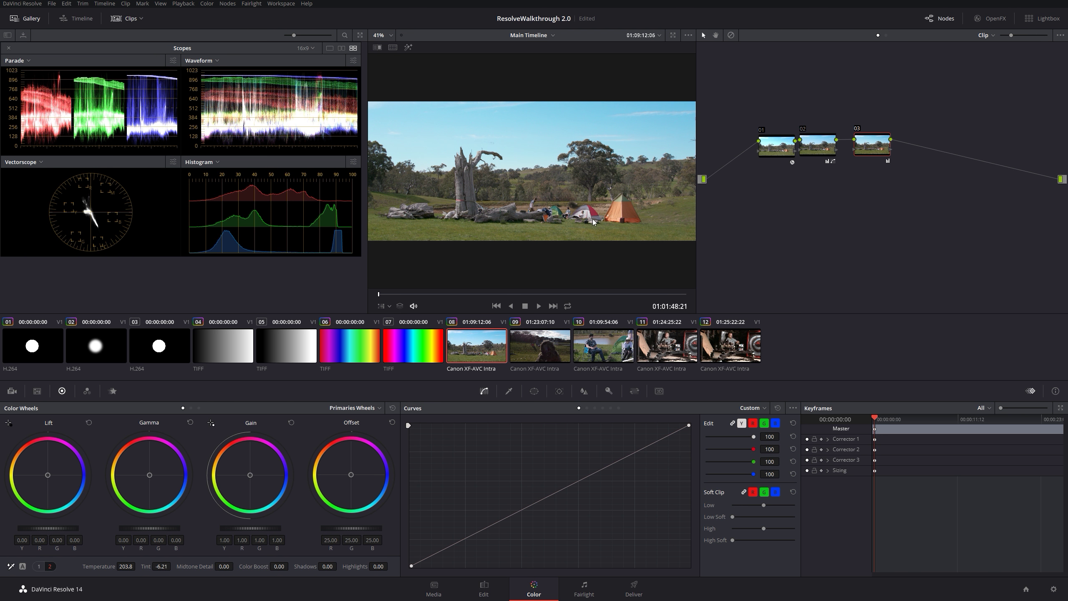
pyautogui.hotkey('ctrl', 'd')
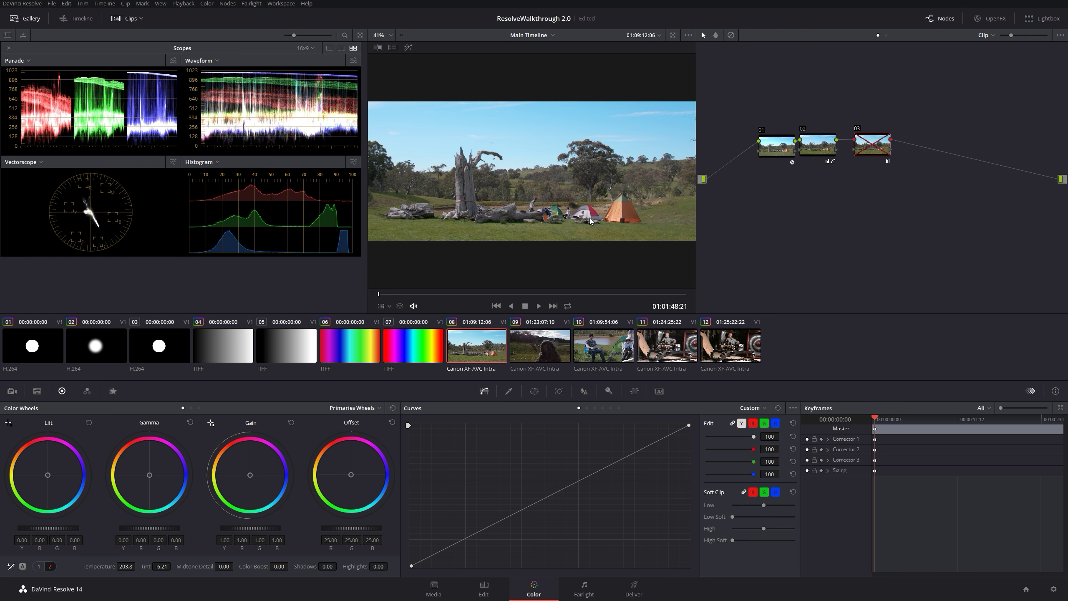
# Step: Reset the grade of node 03 on clip 08 to clear the sampled white balance
pyautogui.rightClick(875, 146)
pyautogui.click(824, 202)
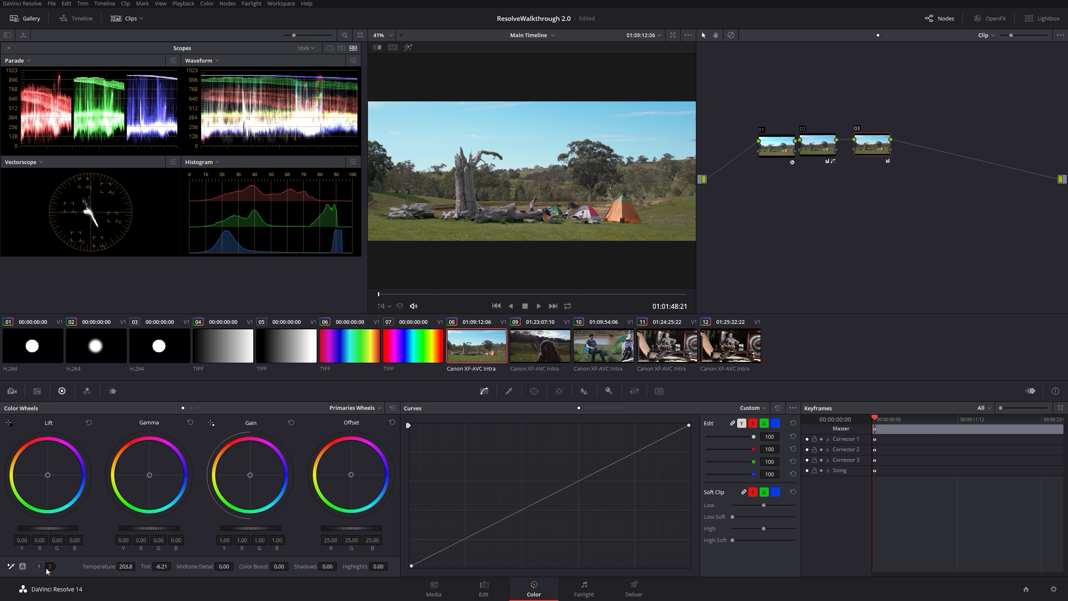
pyautogui.rightClick(877, 138)
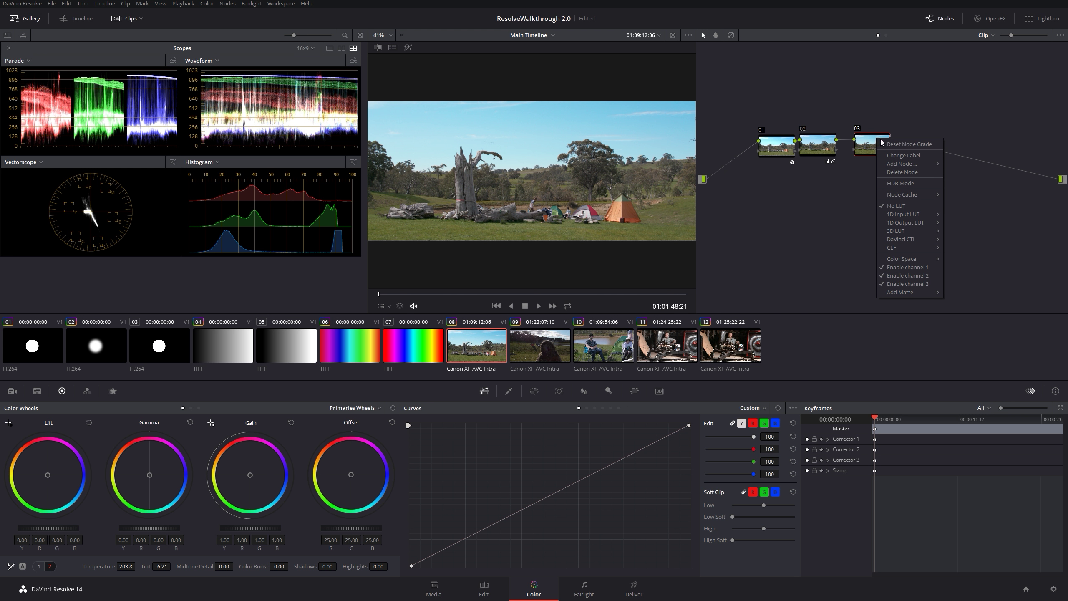
pyautogui.click(888, 144)
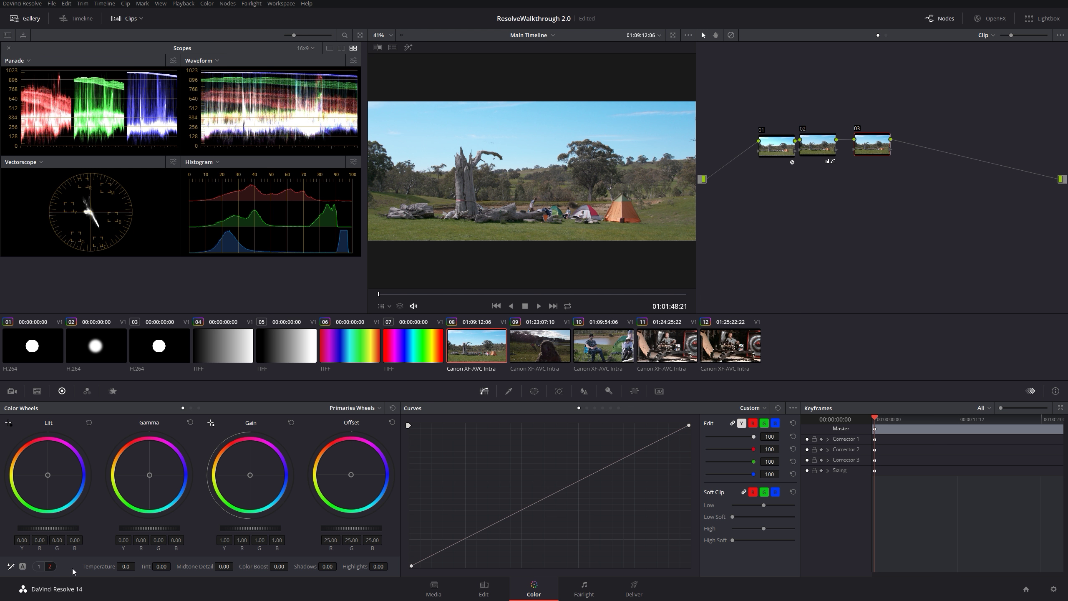
# Step: Show the primaries' first page of adjustments, try a Contrast of 0.222 on node 03, and reset the color wheels
pyautogui.click(38, 566)
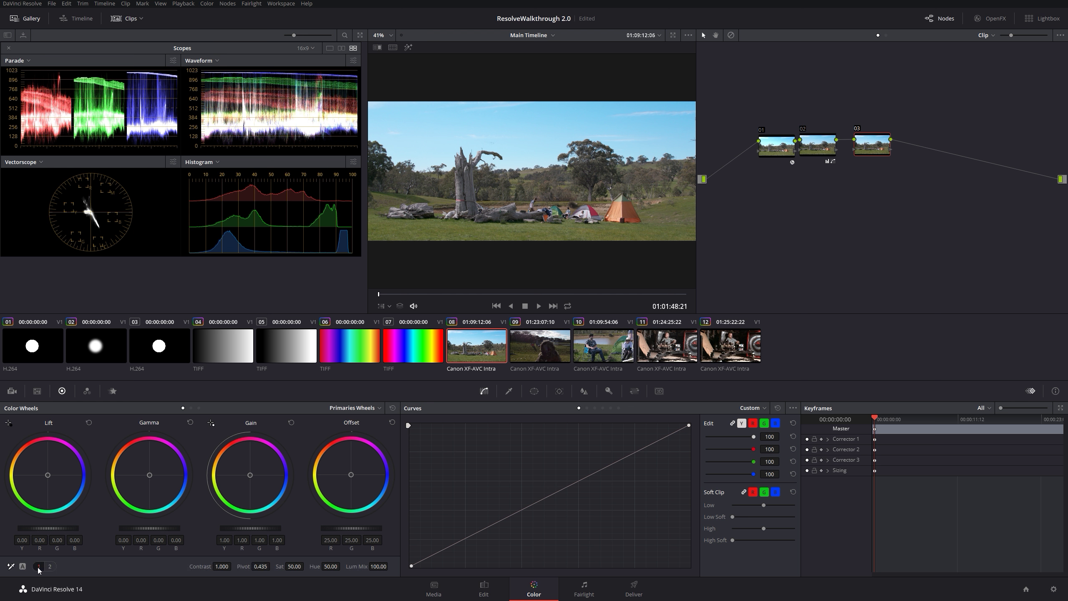
pyautogui.click(49, 566)
pyautogui.click(40, 566)
pyautogui.moveTo(221, 566); pyautogui.dragTo(136, 566)
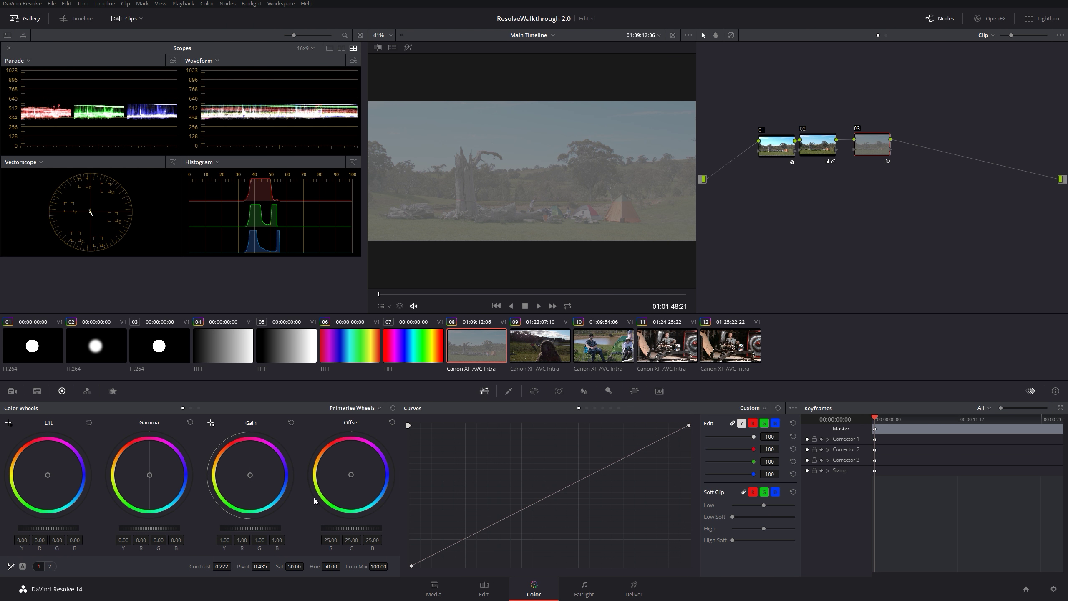
pyautogui.click(392, 407)
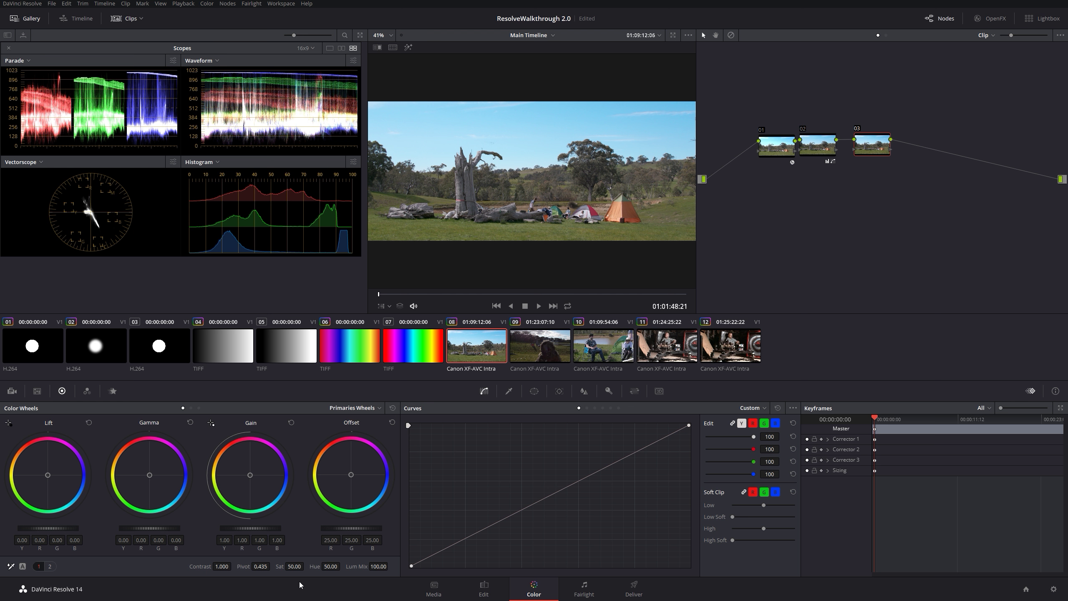
# Step: Try Contrast at 1.670 with Pivot at 0.271 on node 03, and reset the color wheels
pyautogui.moveTo(218, 566); pyautogui.dragTo(232, 566)
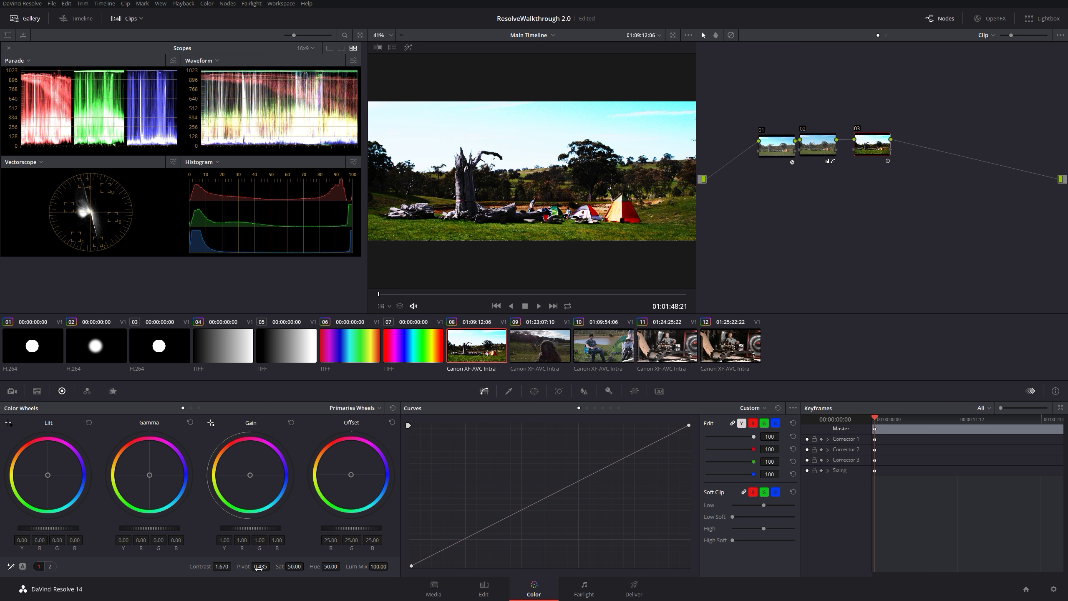
pyautogui.moveTo(264, 568); pyautogui.dragTo(272, 566)
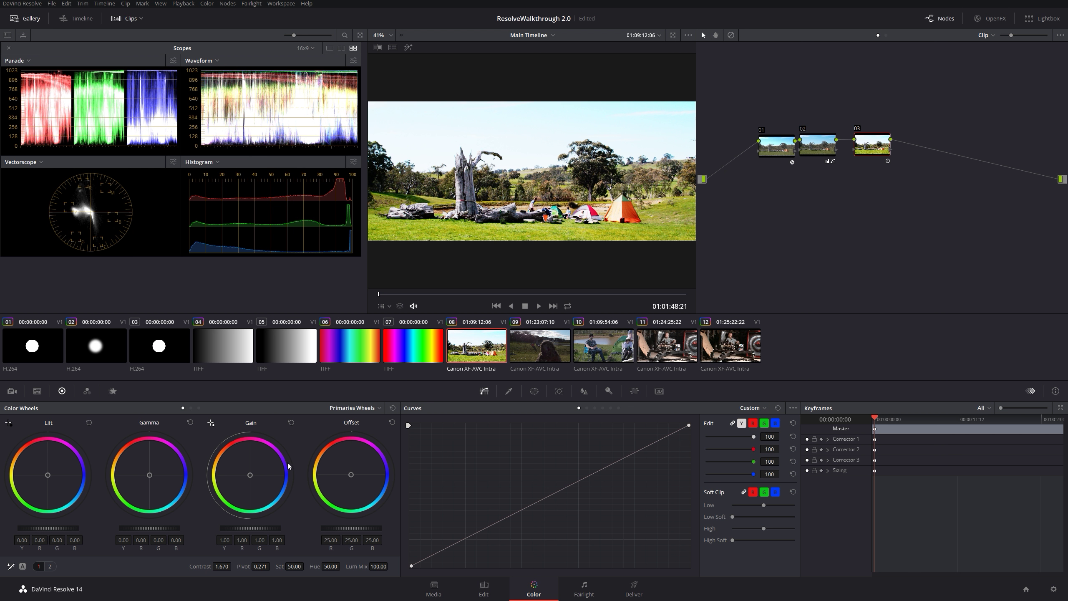
pyautogui.click(393, 407)
# Step: Try raising Saturation to 79.80 on node 03 and readjusting it, then reset the node grade
pyautogui.moveTo(292, 566)
pyautogui.mouseDown()
pyautogui.moveTo(306, 566)
pyautogui.moveTo(279, 565)
pyautogui.moveTo(302, 566)
pyautogui.mouseUp()
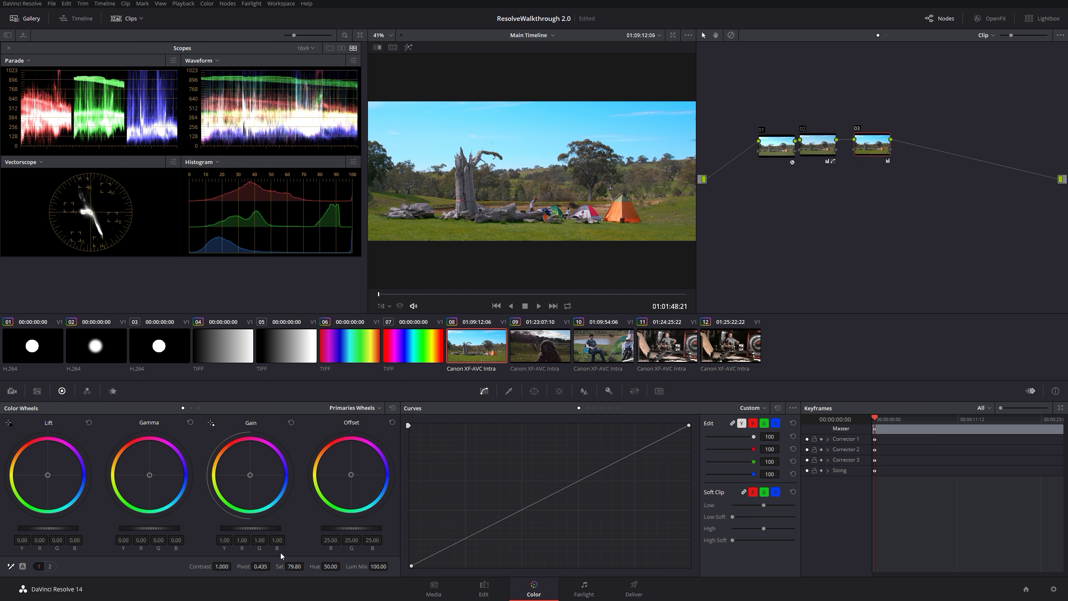
pyautogui.moveTo(296, 566)
pyautogui.mouseDown()
pyautogui.moveTo(273, 566)
pyautogui.moveTo(294, 566)
pyautogui.mouseUp()
pyautogui.rightClick(878, 144)
pyautogui.click(883, 149)
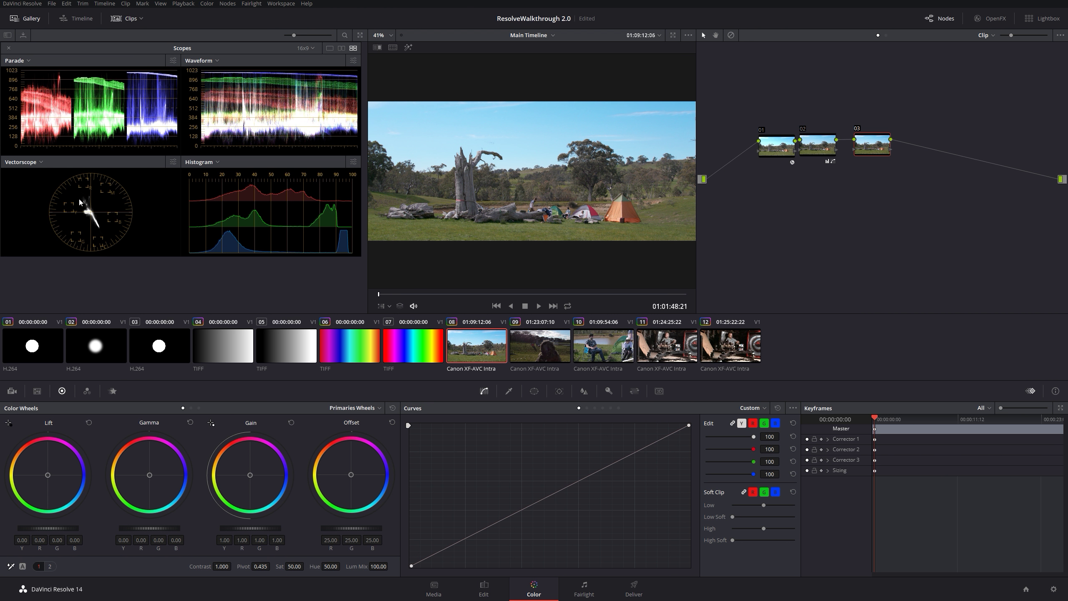
# Step: Try shifting Hue to 54.20 on node 03, then reset the node grade
pyautogui.moveTo(342, 565); pyautogui.dragTo(342, 565)
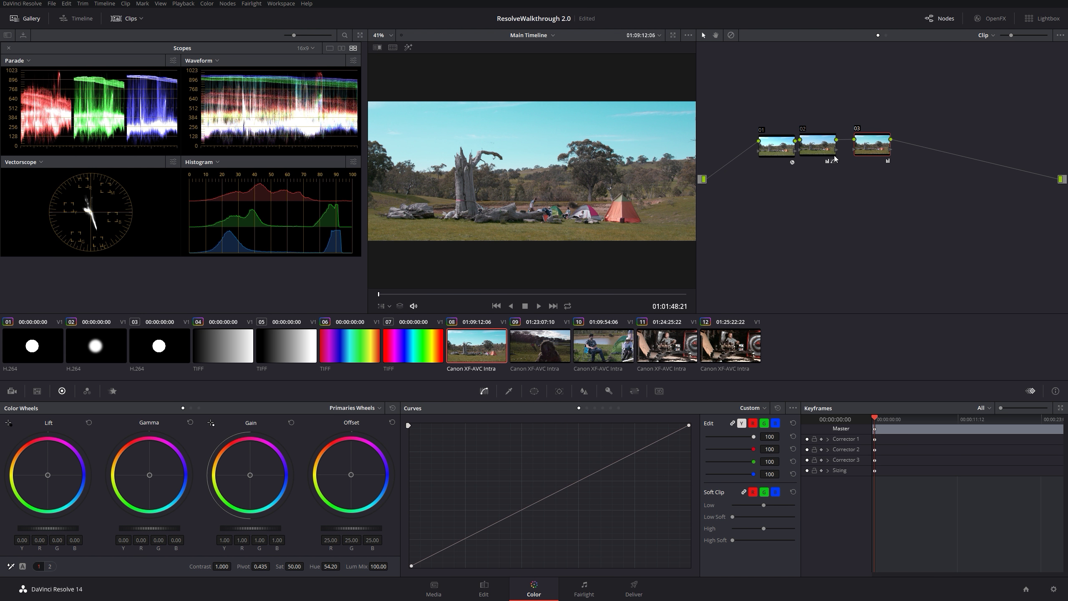
pyautogui.rightClick(877, 143)
pyautogui.click(906, 271)
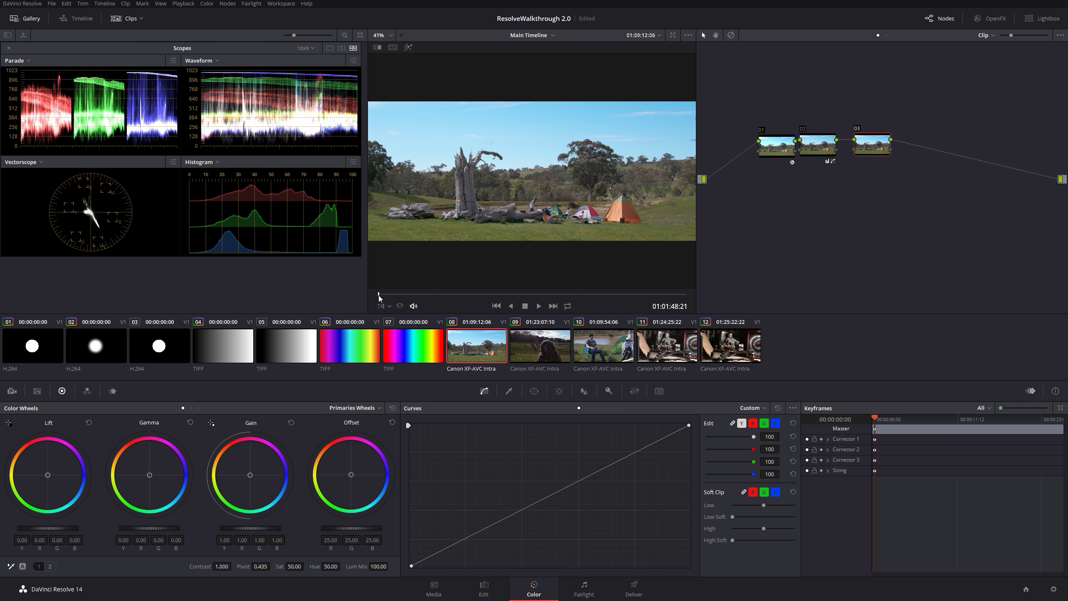
# Step: Frame the orange tent closely in the viewer and enable the vectorscope's skin tone indicator
pyautogui.scroll(4, 547, 172)
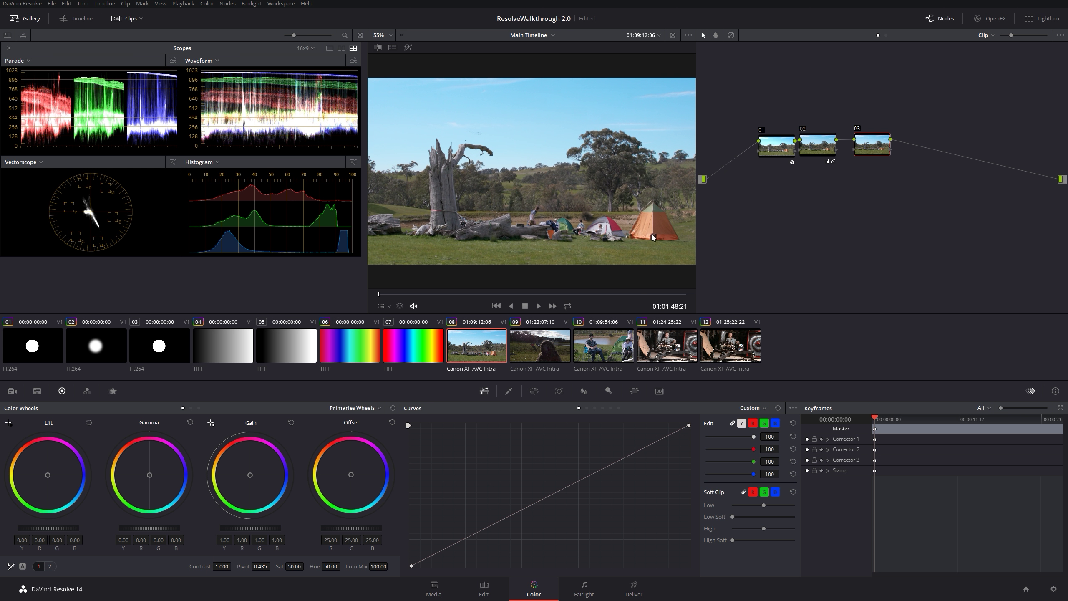
pyautogui.scroll(5, 654, 247)
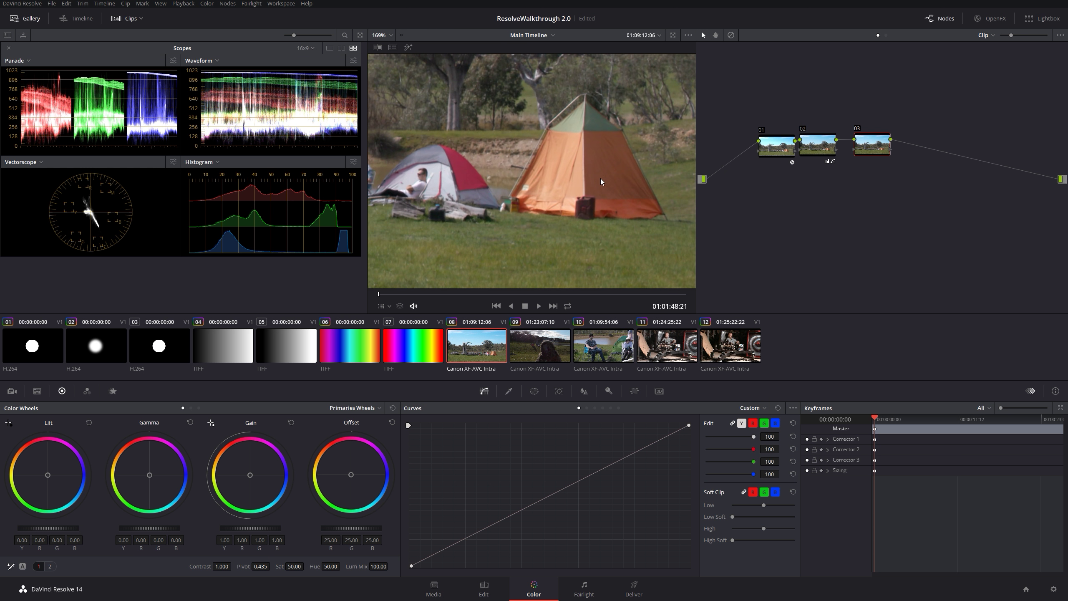
pyautogui.scroll(3, 504, 209)
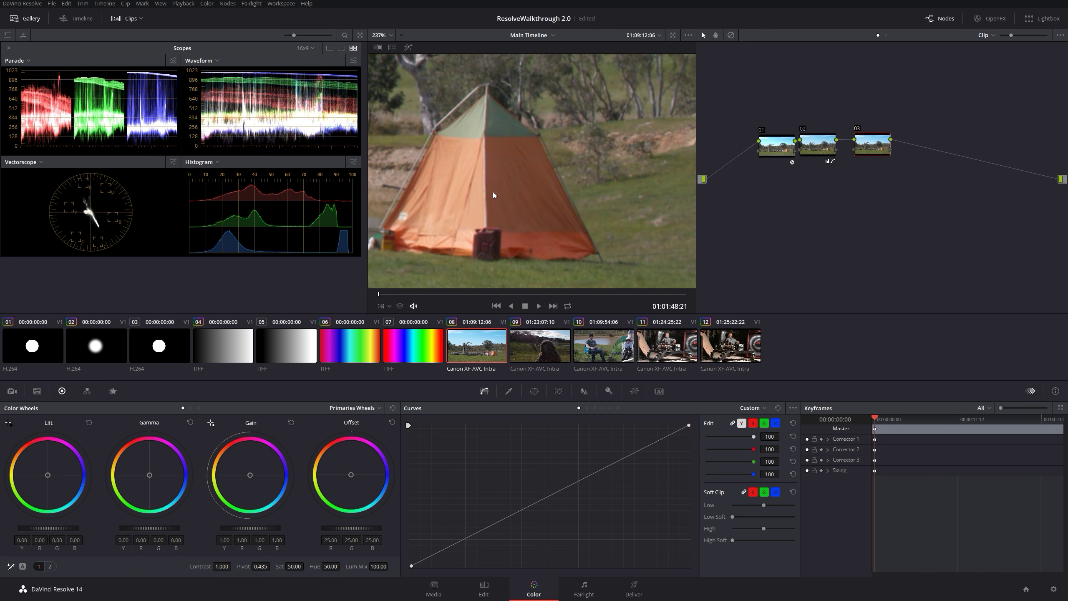
pyautogui.click(172, 162)
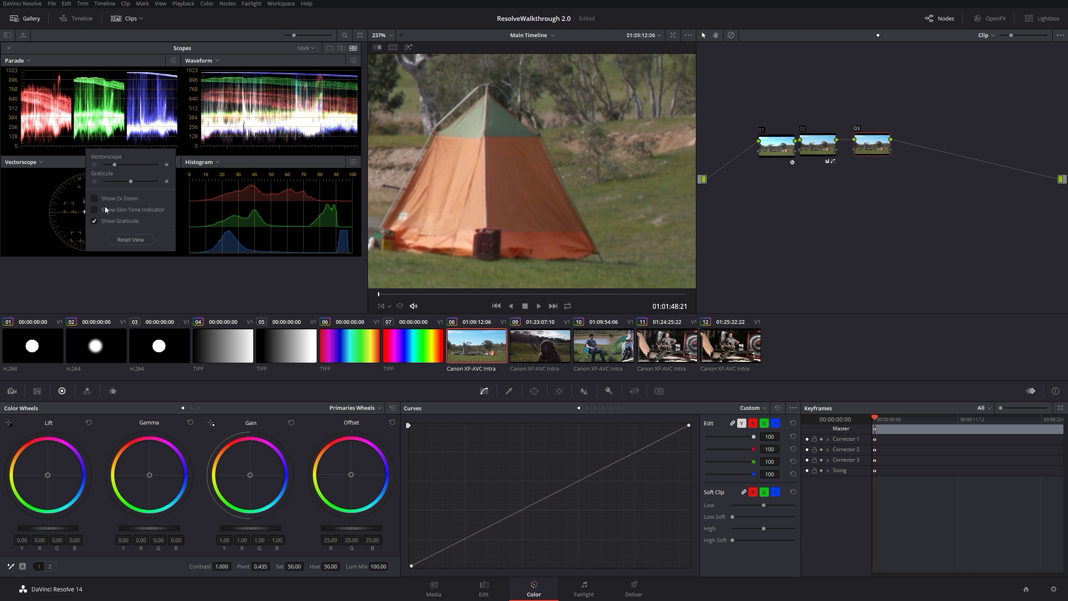
pyautogui.click(47, 252)
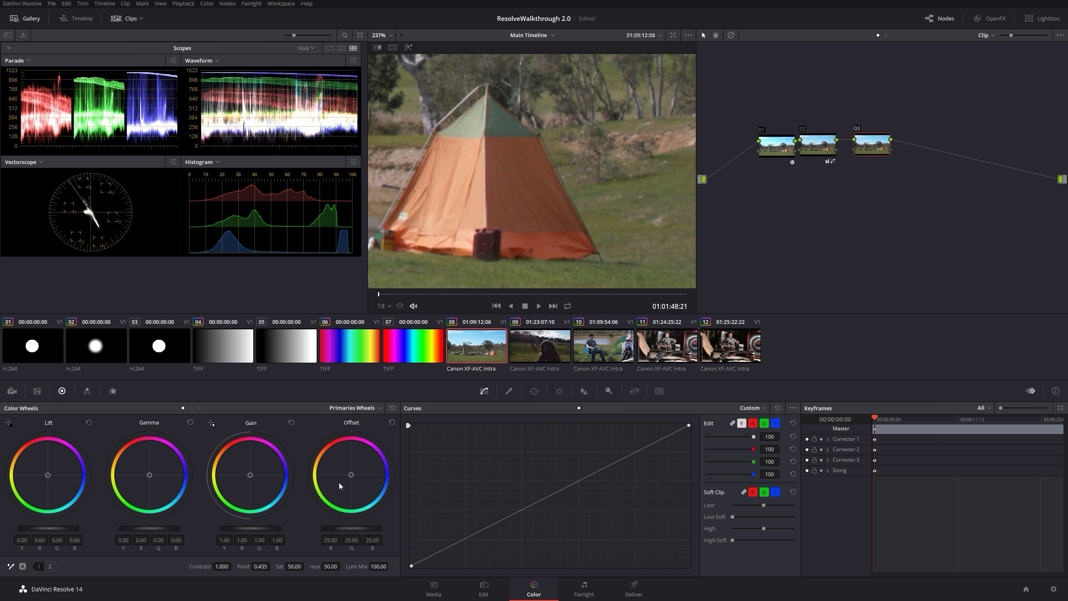
# Step: Try Hue at 86.00 and at 48.00 on node 03, resetting the color wheels after each trial
pyautogui.moveTo(294, 566); pyautogui.dragTo(343, 566)
pyautogui.click(393, 407)
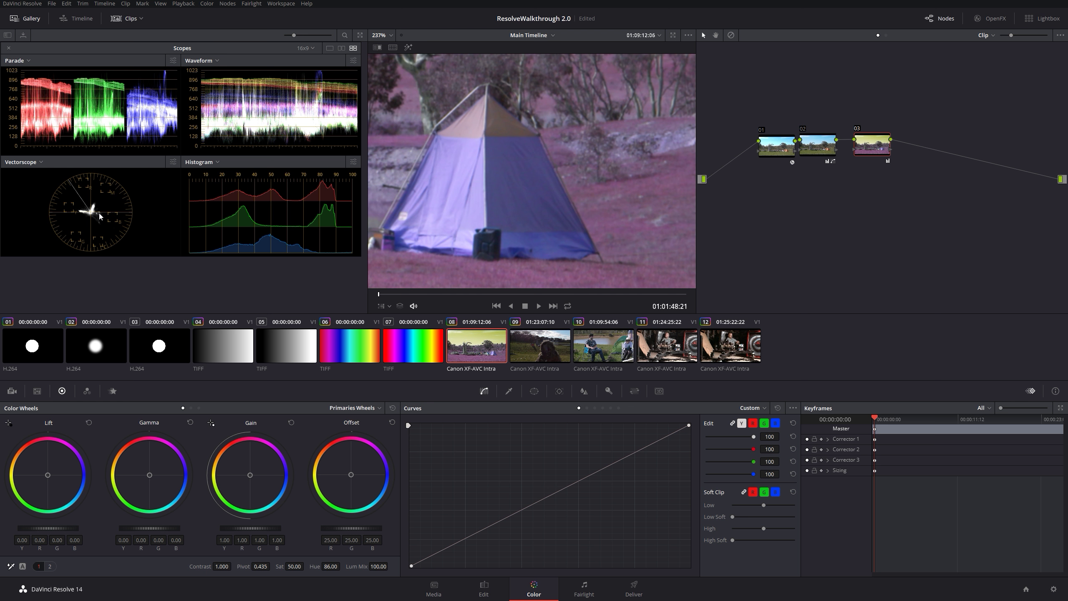
pyautogui.moveTo(335, 565)
pyautogui.mouseDown()
pyautogui.moveTo(319, 565)
pyautogui.moveTo(342, 565)
pyautogui.mouseUp()
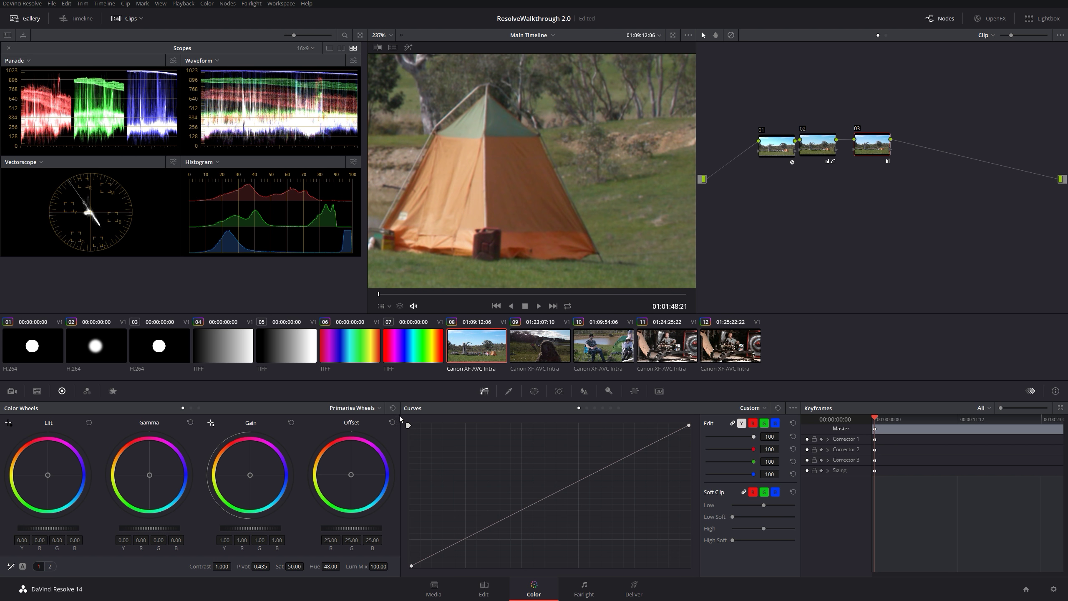
pyautogui.click(393, 408)
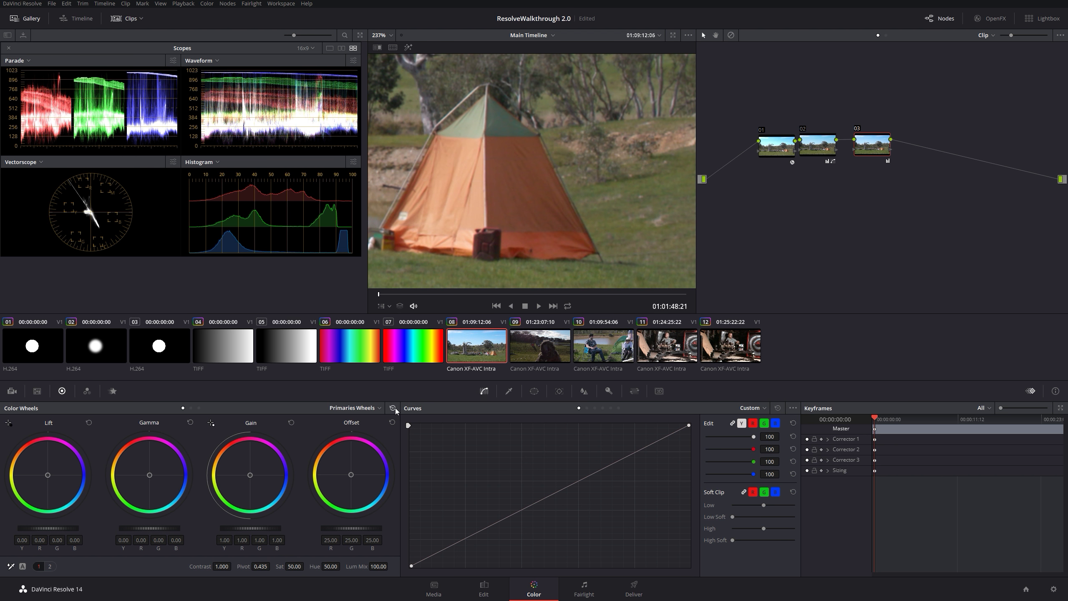
# Step: Fit the whole frame in the viewer and show the primaries' second page of adjustments
pyautogui.click(385, 34)
pyautogui.click(390, 50)
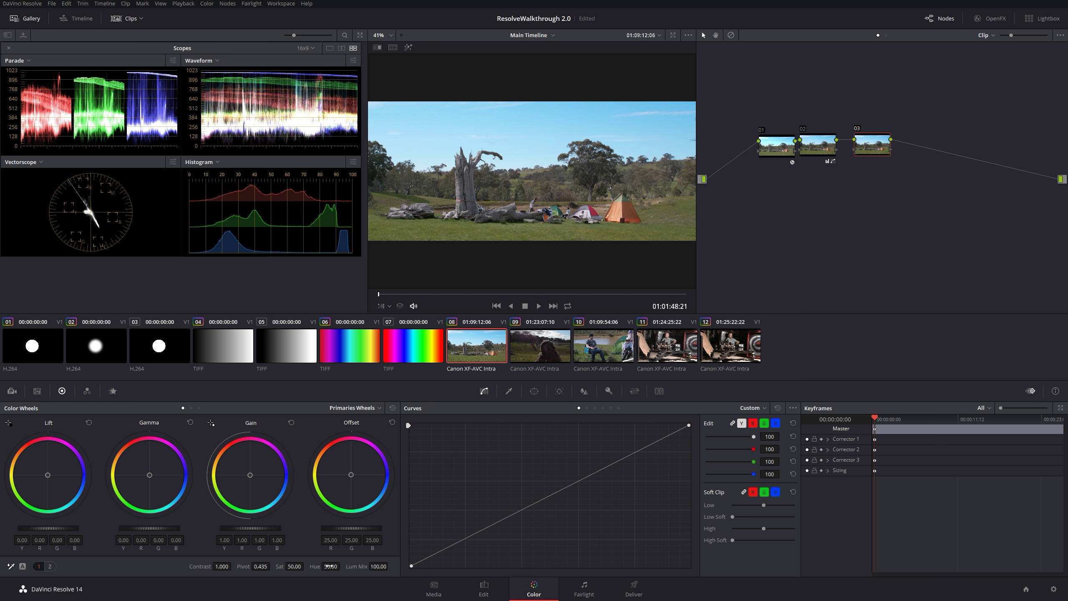
pyautogui.click(53, 564)
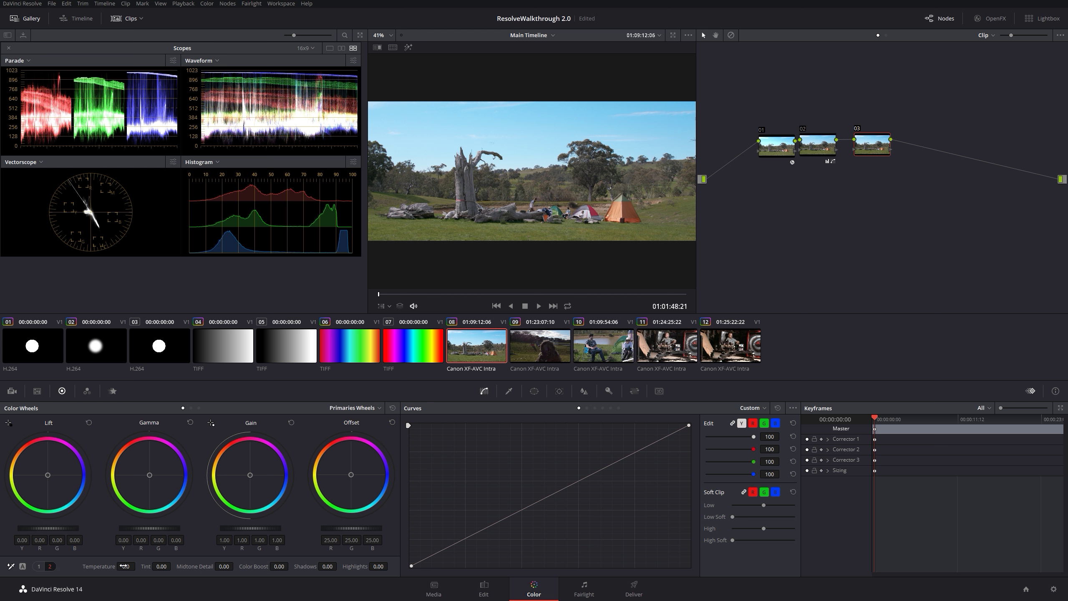
# Step: Try Temperature at 1150.0 and at -460.0 on node 03, then reset the adjustment
pyautogui.moveTo(127, 566)
pyautogui.mouseDown()
pyautogui.moveTo(144, 566)
pyautogui.moveTo(127, 567)
pyautogui.mouseUp()
pyautogui.rightClick(883, 145)
pyautogui.click(908, 201)
pyautogui.moveTo(138, 566); pyautogui.dragTo(143, 565)
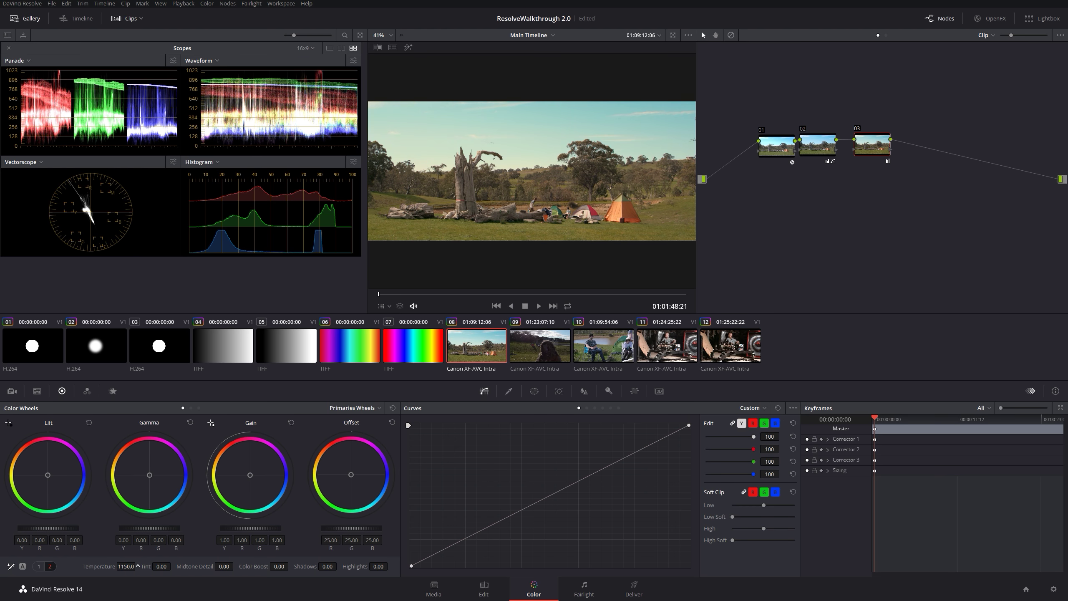
pyautogui.moveTo(138, 566); pyautogui.dragTo(138, 566)
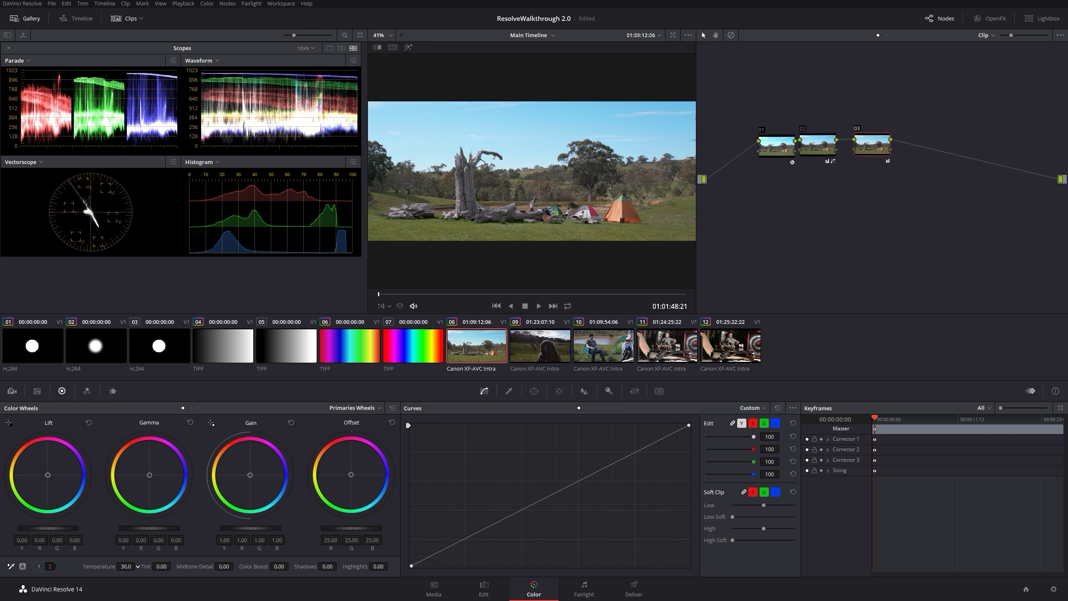
pyautogui.moveTo(137, 565); pyautogui.dragTo(137, 566)
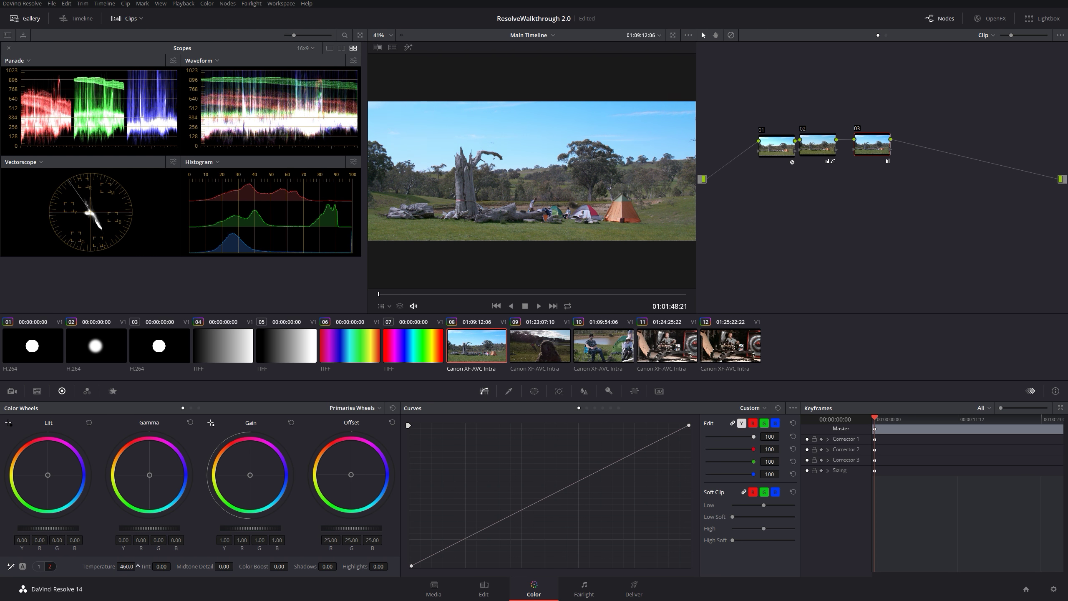
pyautogui.rightClick(865, 146)
pyautogui.click(872, 148)
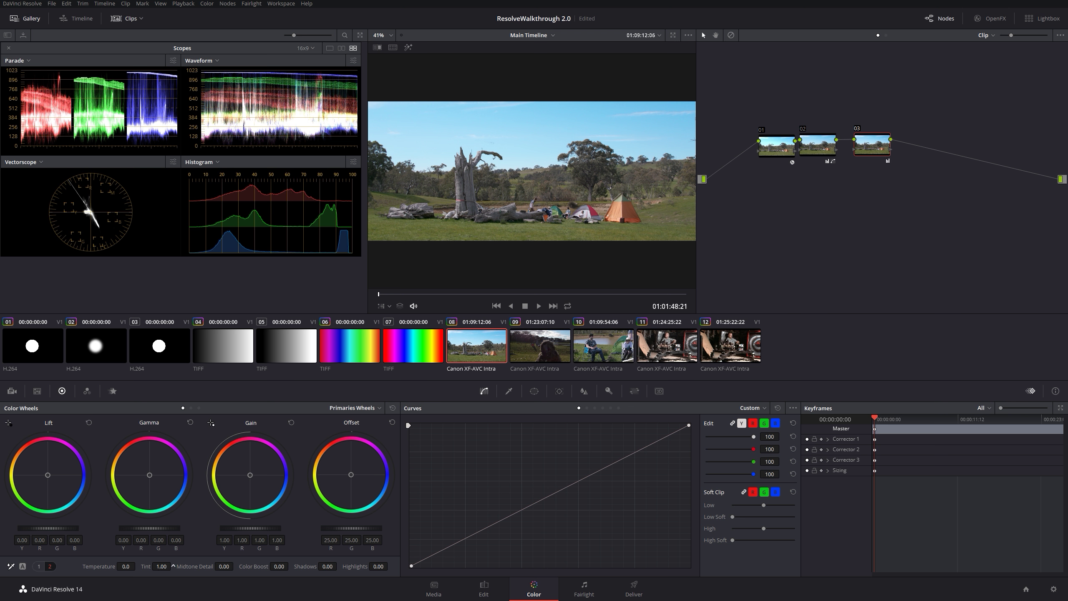
# Step: Try Tint at 93.50 and at -100.00 on node 03, then reset the color wheels
pyautogui.moveTo(173, 565); pyautogui.dragTo(173, 565)
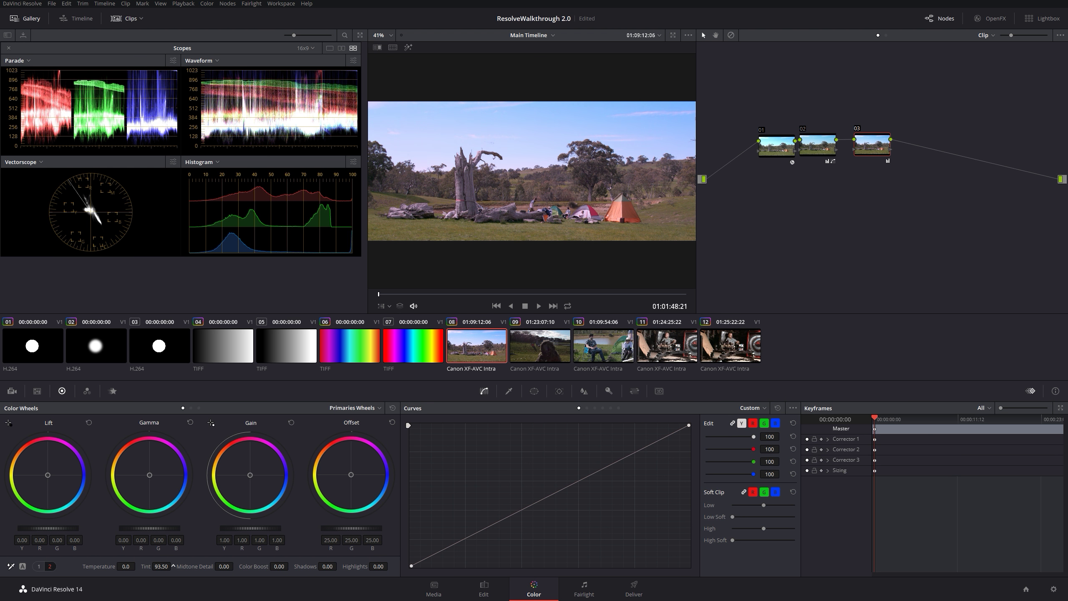
pyautogui.moveTo(172, 565); pyautogui.dragTo(173, 566)
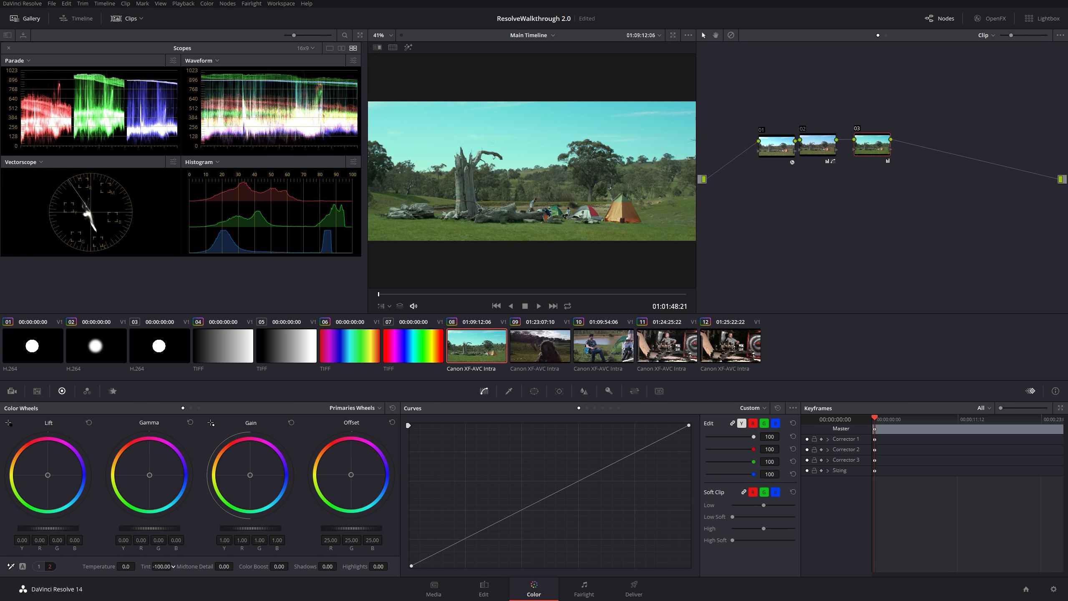
pyautogui.click(391, 408)
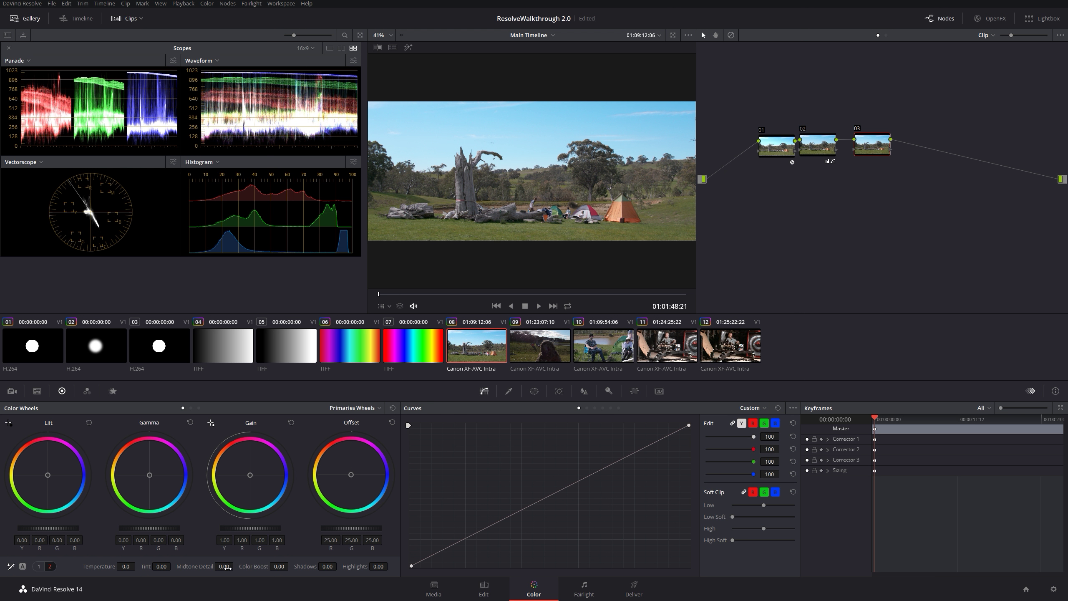
# Step: Try Midtone Detail at 100.00 and lower values on node 03 with the tree stump viewed at 100%, then reset the color wheels
pyautogui.moveTo(226, 567); pyautogui.dragTo(235, 566)
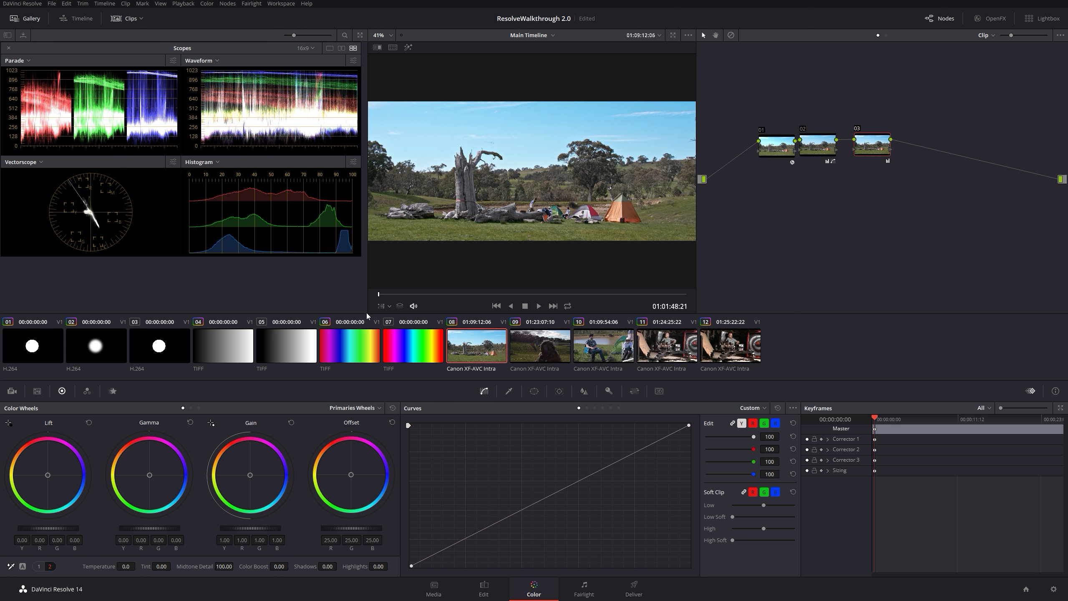
pyautogui.click(380, 35)
pyautogui.click(429, 90)
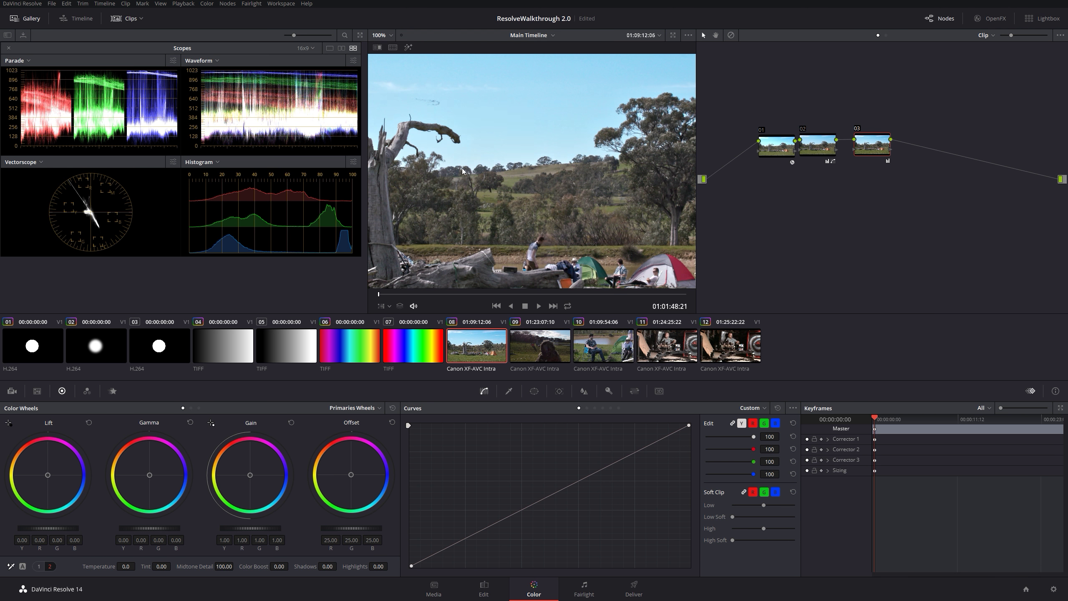
pyautogui.moveTo(548, 199); pyautogui.dragTo(660, 245)
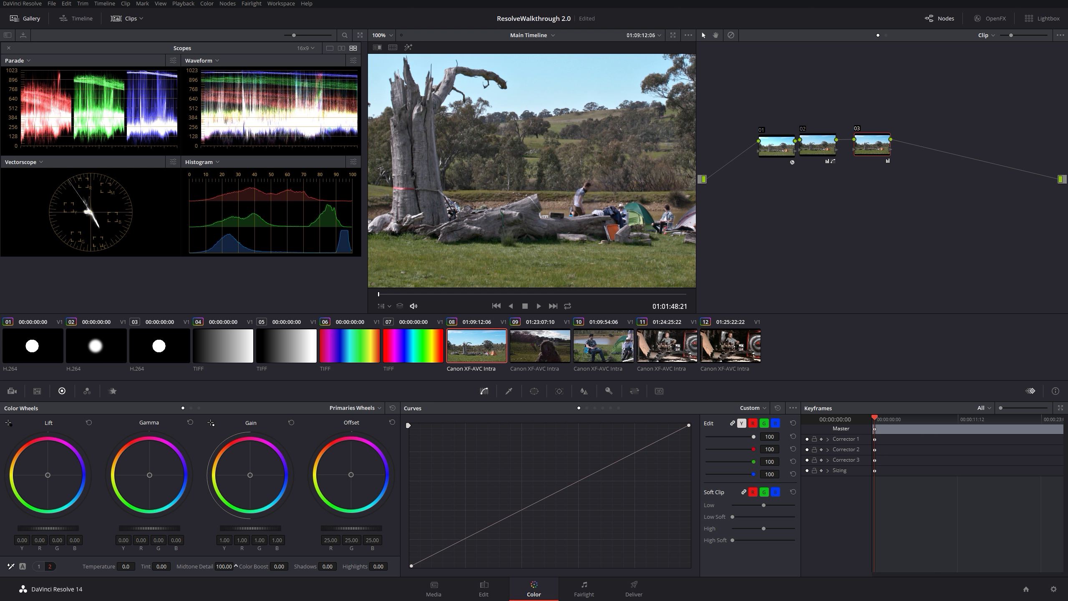
pyautogui.moveTo(224, 566); pyautogui.dragTo(188, 566)
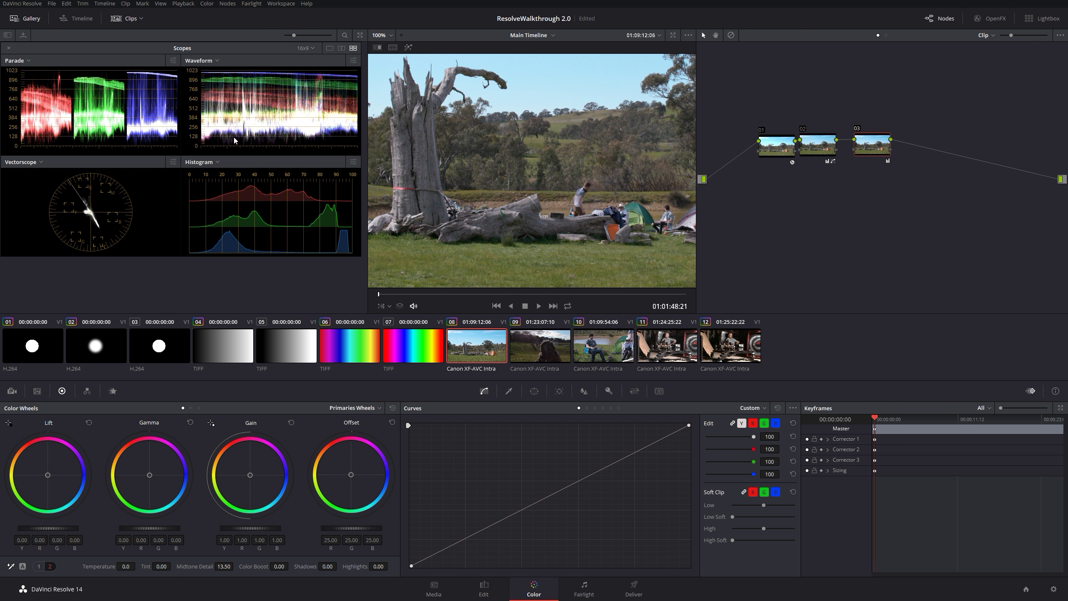
pyautogui.moveTo(220, 566)
pyautogui.mouseDown()
pyautogui.moveTo(244, 566)
pyautogui.moveTo(190, 566)
pyautogui.moveTo(236, 565)
pyautogui.mouseUp()
pyautogui.click(394, 408)
# Step: Try Color Boost at -16.00 on node 03, then reset the color wheels
pyautogui.moveTo(280, 566); pyautogui.dragTo(290, 565)
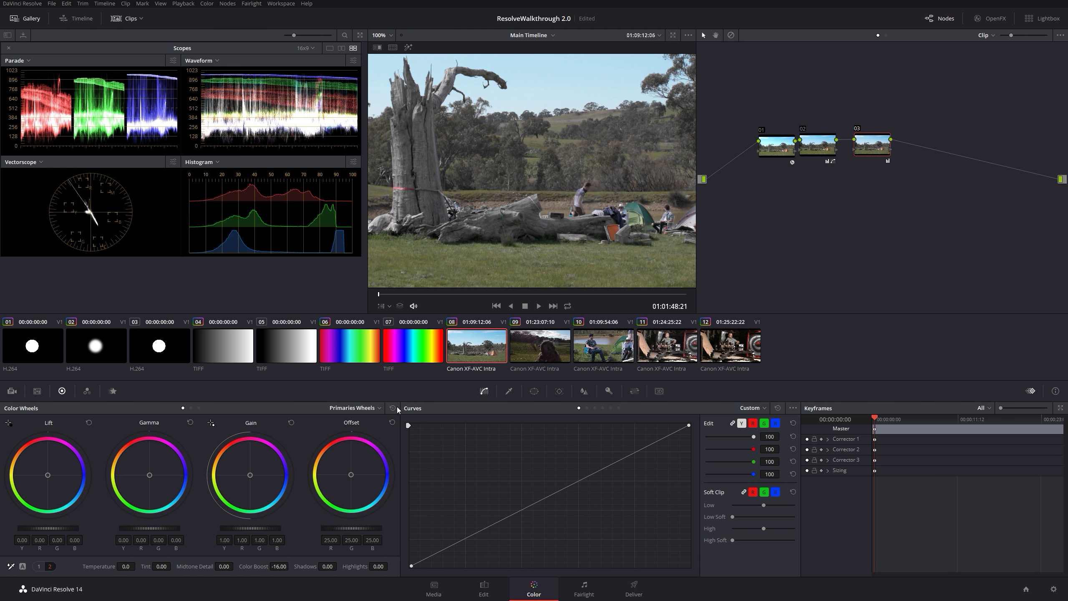
pyautogui.click(392, 407)
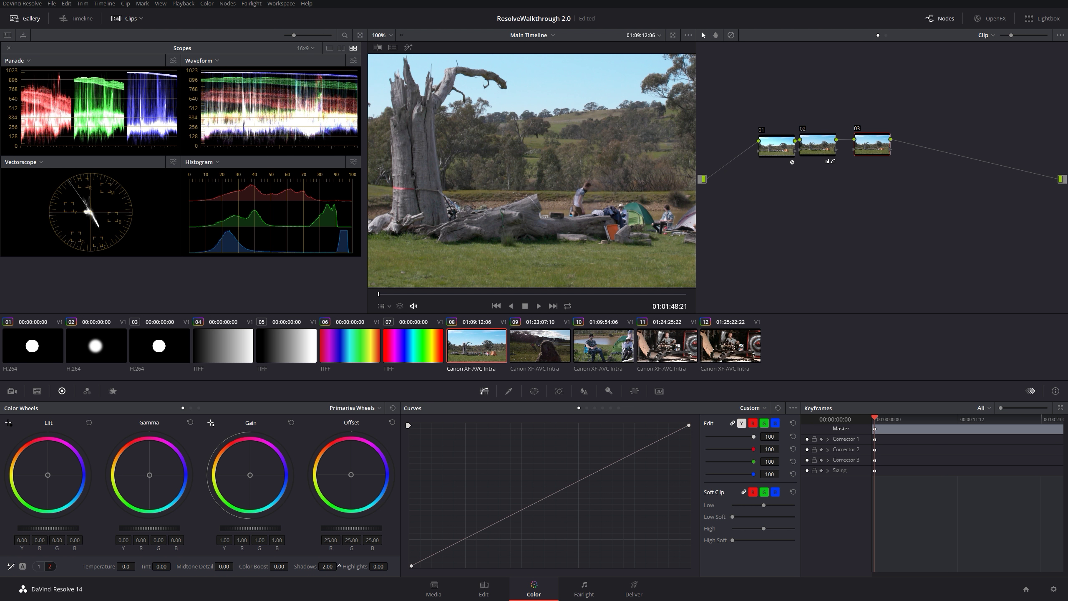
# Step: Try adjusting Shadows and Highlights on node 03, resetting the color wheels after each
pyautogui.click(392, 408)
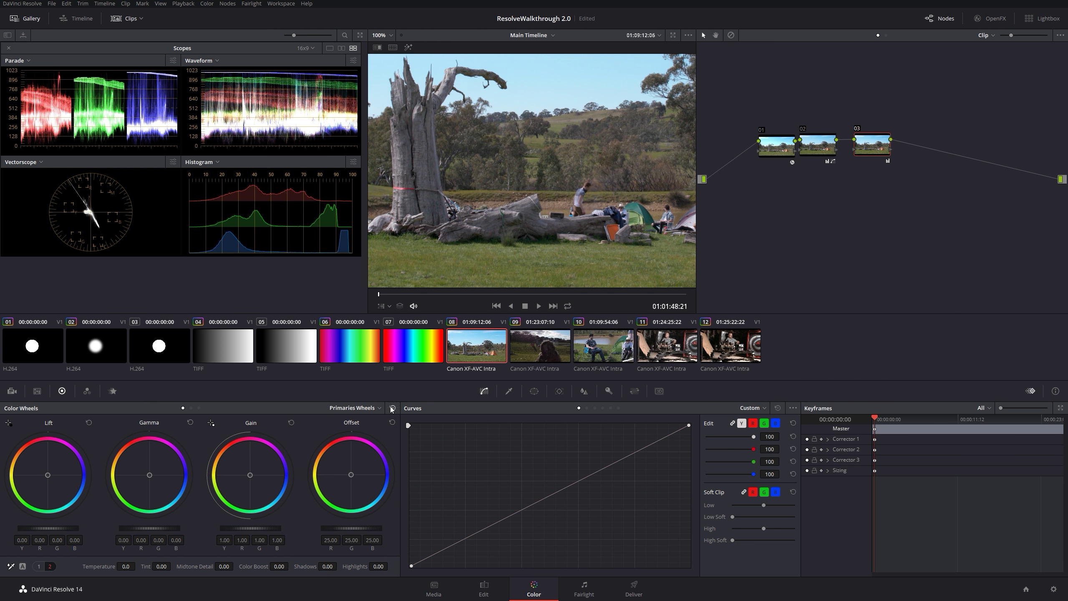
pyautogui.moveTo(375, 566)
pyautogui.mouseDown()
pyautogui.moveTo(319, 565)
pyautogui.moveTo(379, 566)
pyautogui.mouseUp()
pyautogui.click(392, 407)
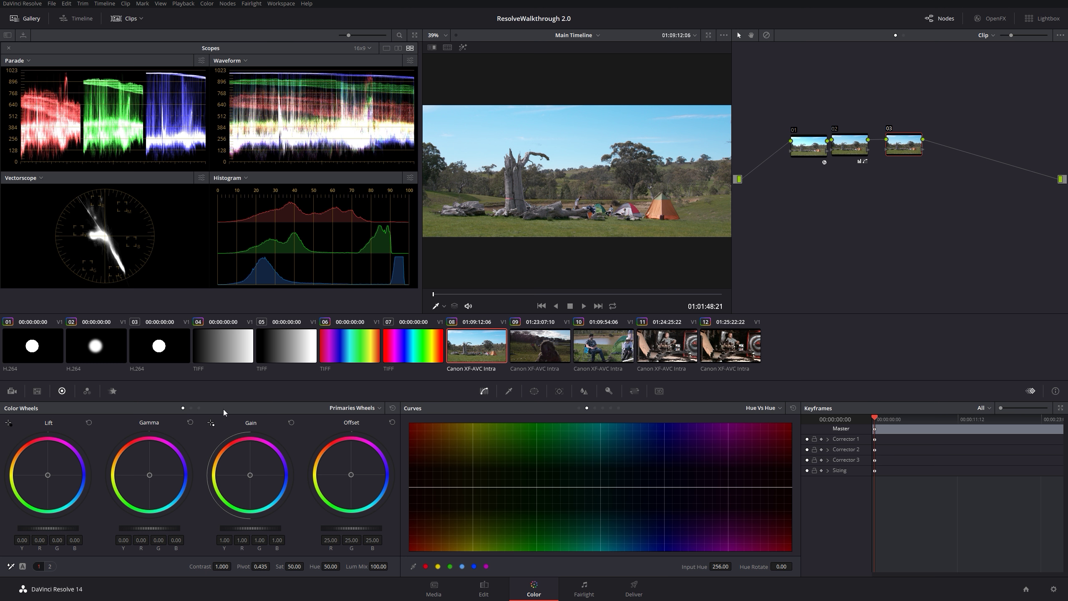
# Step: Show the Custom curve and switch the color wheels to Primaries Bars
pyautogui.click(580, 408)
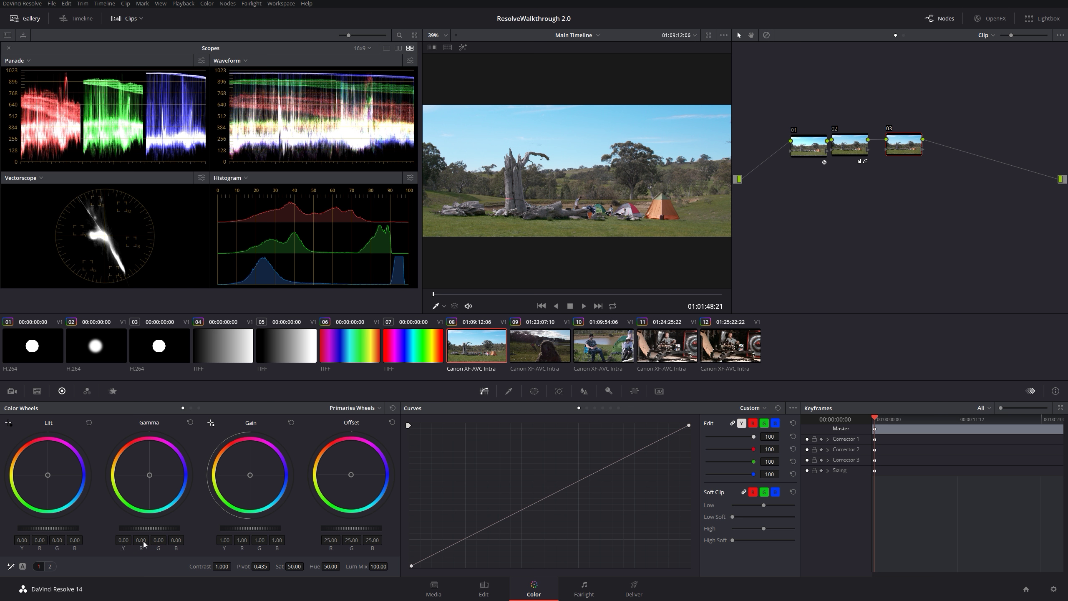
pyautogui.click(191, 408)
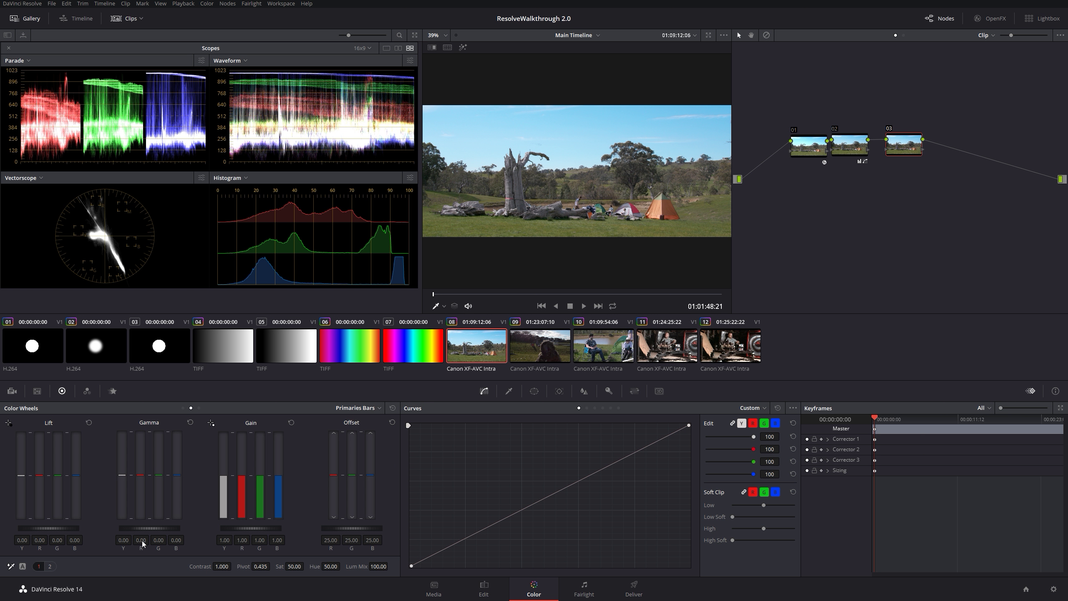
# Step: Try lowering the red Gamma bar to -0.23 on node 03, then reset Gamma
pyautogui.moveTo(143, 478)
pyautogui.mouseDown()
pyautogui.moveTo(143, 458)
pyautogui.moveTo(143, 496)
pyautogui.moveTo(143, 465)
pyautogui.moveTo(143, 485)
pyautogui.mouseUp()
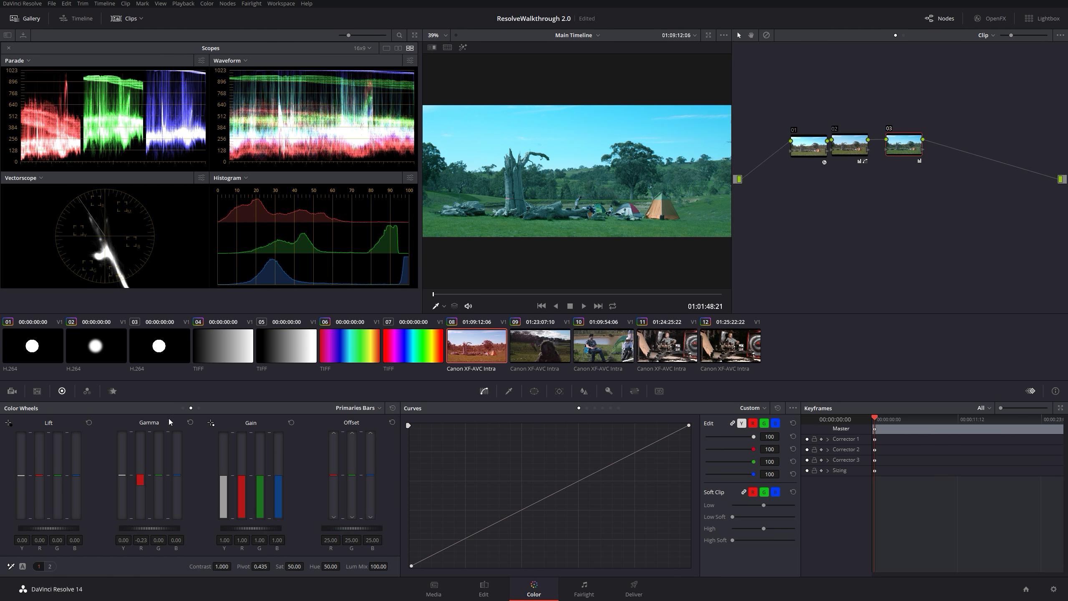
pyautogui.click(190, 423)
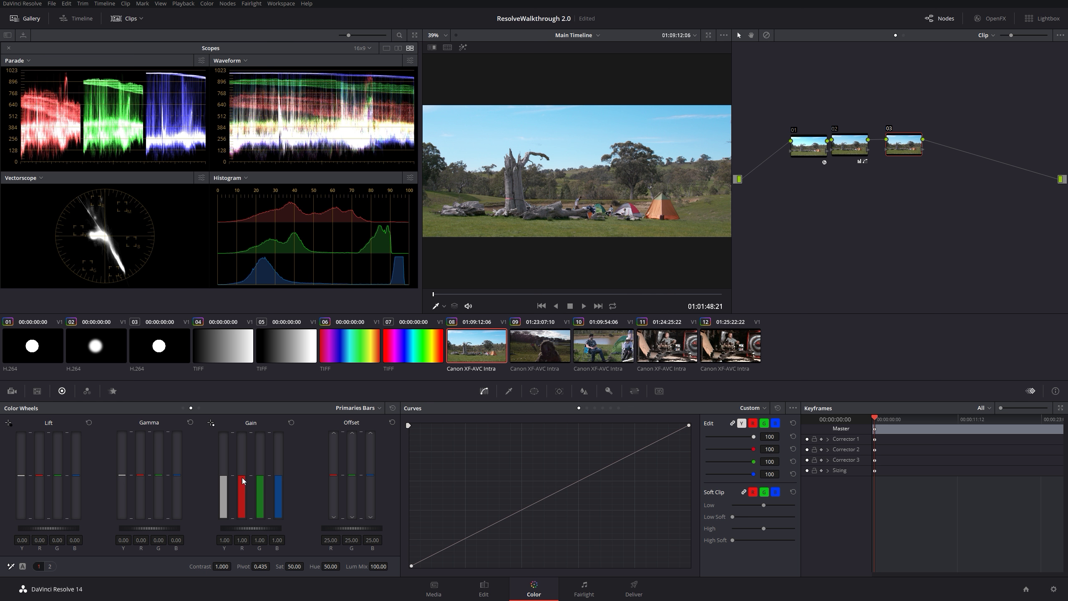
# Step: Compare the Primaries Wheels, Primaries Bars and Log modes, finishing on Primaries Wheels
pyautogui.click(183, 407)
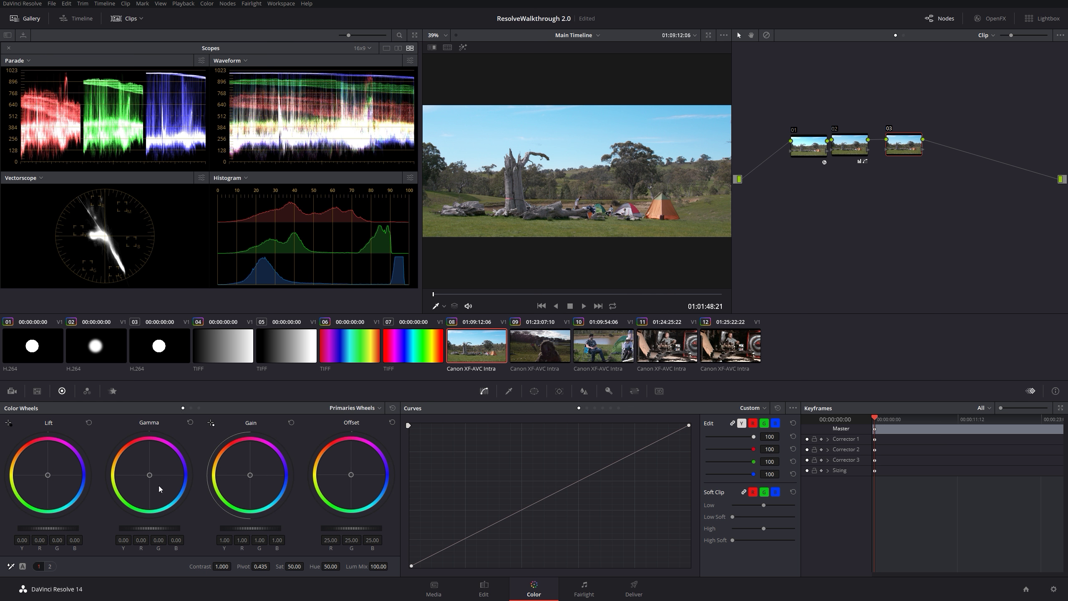
pyautogui.click(191, 408)
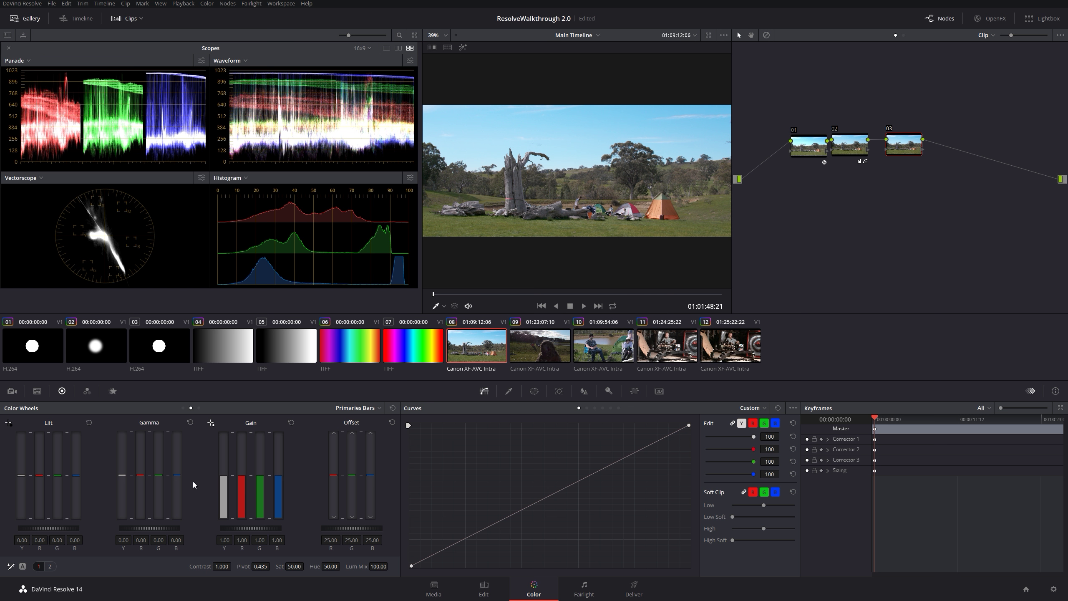
pyautogui.click(200, 407)
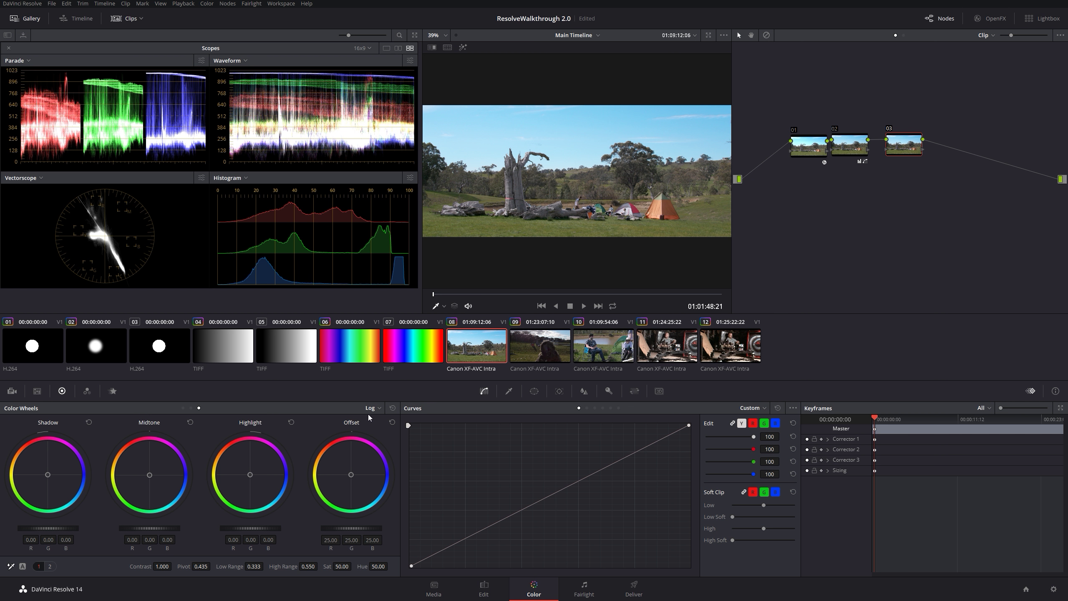
pyautogui.click(183, 408)
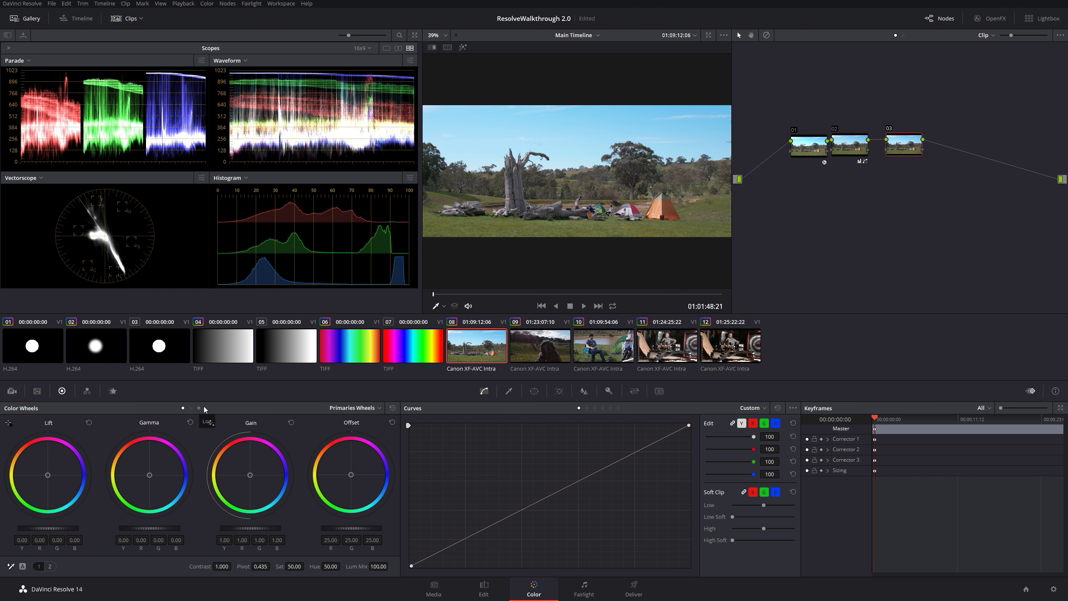
# Step: Show the gradient in clip 05 and try shifting the Lift color balance, then reset Lift
pyautogui.click(227, 346)
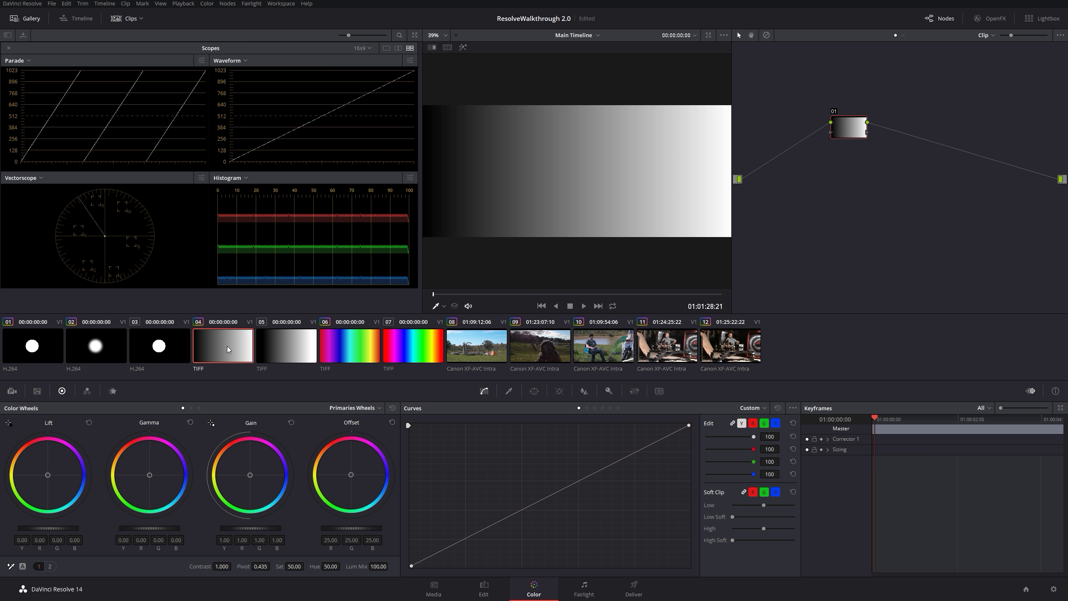
pyautogui.click(280, 350)
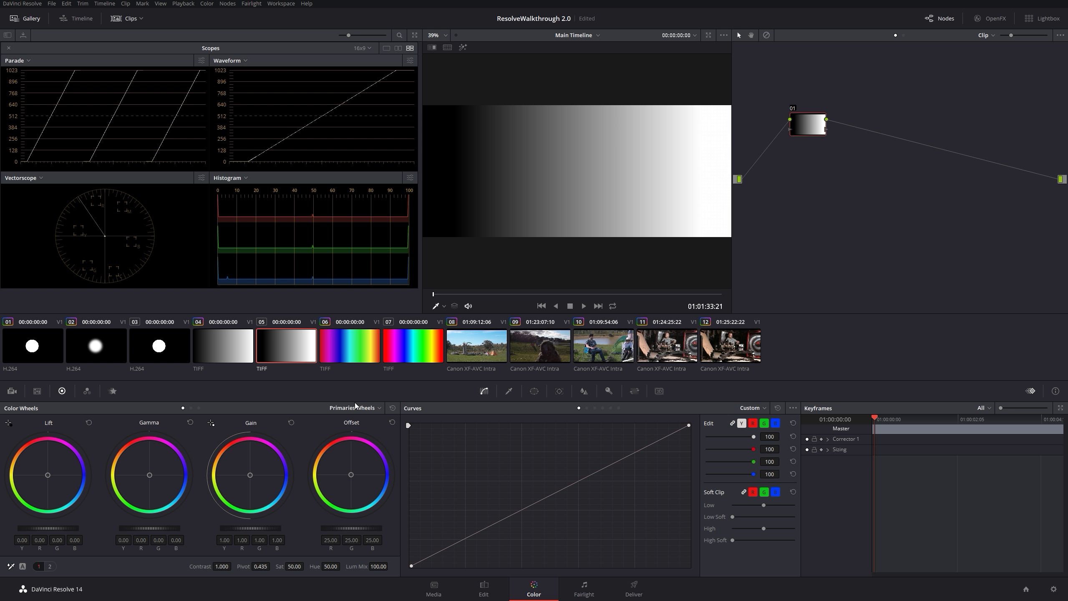
pyautogui.moveTo(47, 474); pyautogui.dragTo(9, 470)
pyautogui.click(89, 422)
# Step: Switch the color wheels to Log and try tinting Shadow, including toward red, resetting it after each attempt
pyautogui.click(358, 410)
pyautogui.click(363, 438)
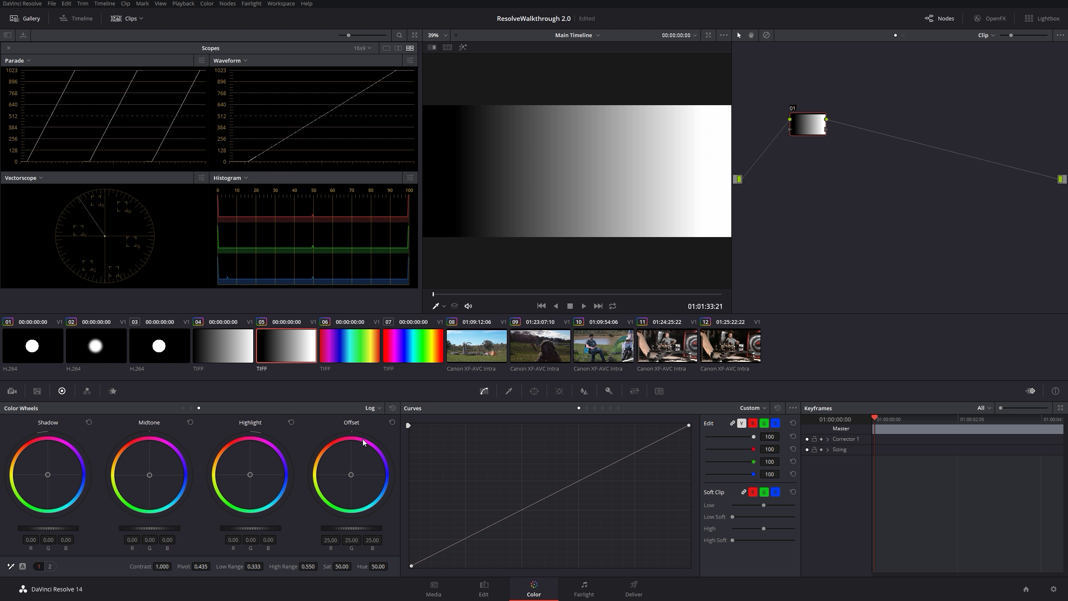
pyautogui.moveTo(46, 484)
pyautogui.mouseDown()
pyautogui.moveTo(53, 489)
pyautogui.moveTo(47, 472)
pyautogui.mouseUp()
pyautogui.click(90, 421)
pyautogui.moveTo(44, 475); pyautogui.dragTo(44, 465)
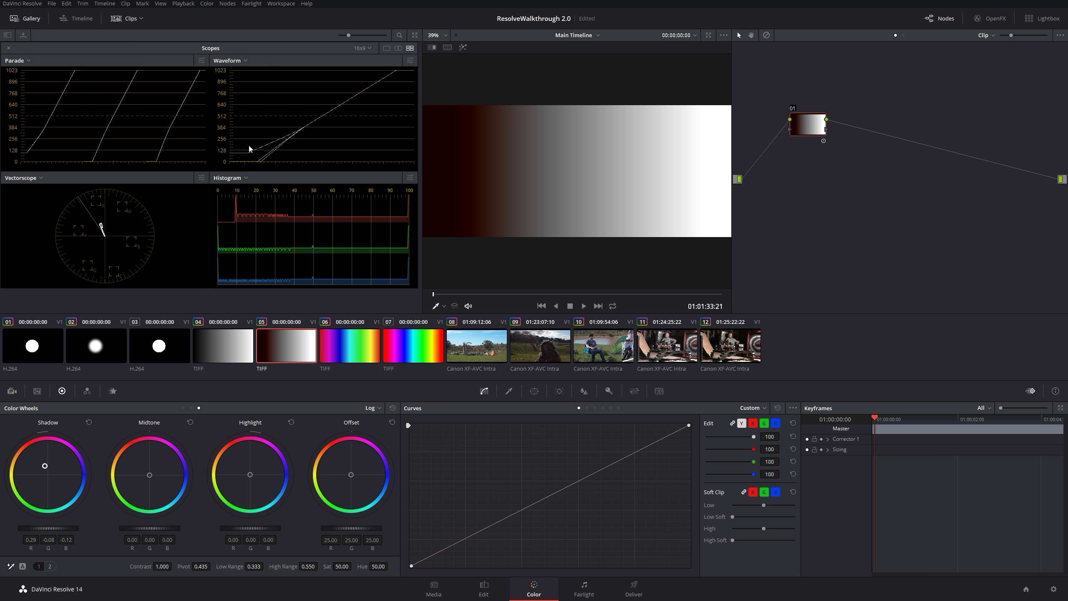
pyautogui.moveTo(45, 465); pyautogui.dragTo(50, 467)
pyautogui.click(88, 422)
# Step: Try tinting Lift toward blue-violet in Primaries Wheels, reset it and return to Log mode
pyautogui.click(183, 407)
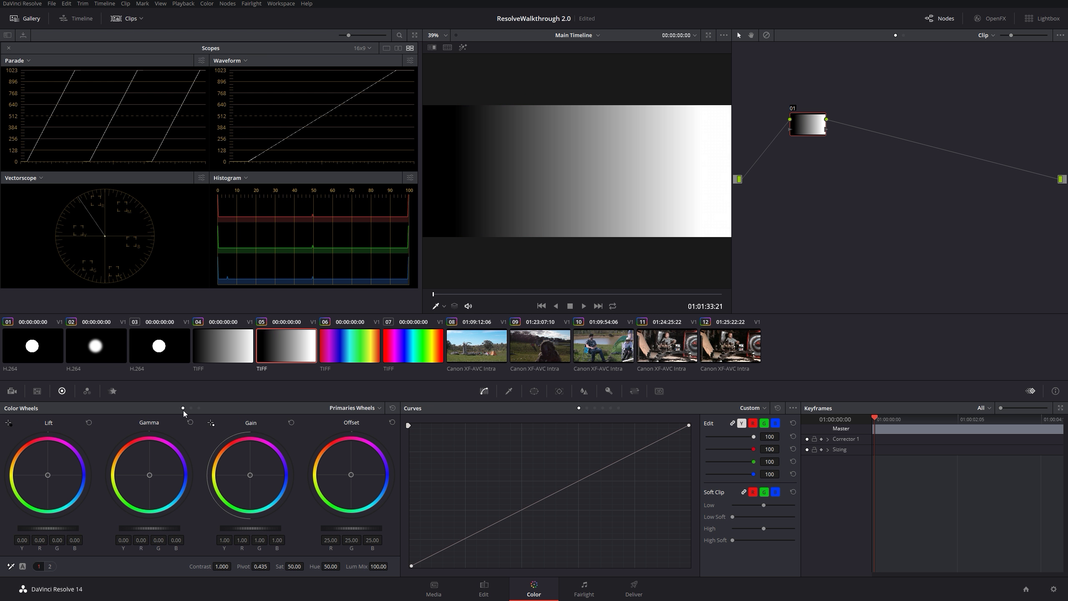
pyautogui.moveTo(48, 475)
pyautogui.mouseDown()
pyautogui.moveTo(43, 465)
pyautogui.moveTo(58, 470)
pyautogui.mouseUp()
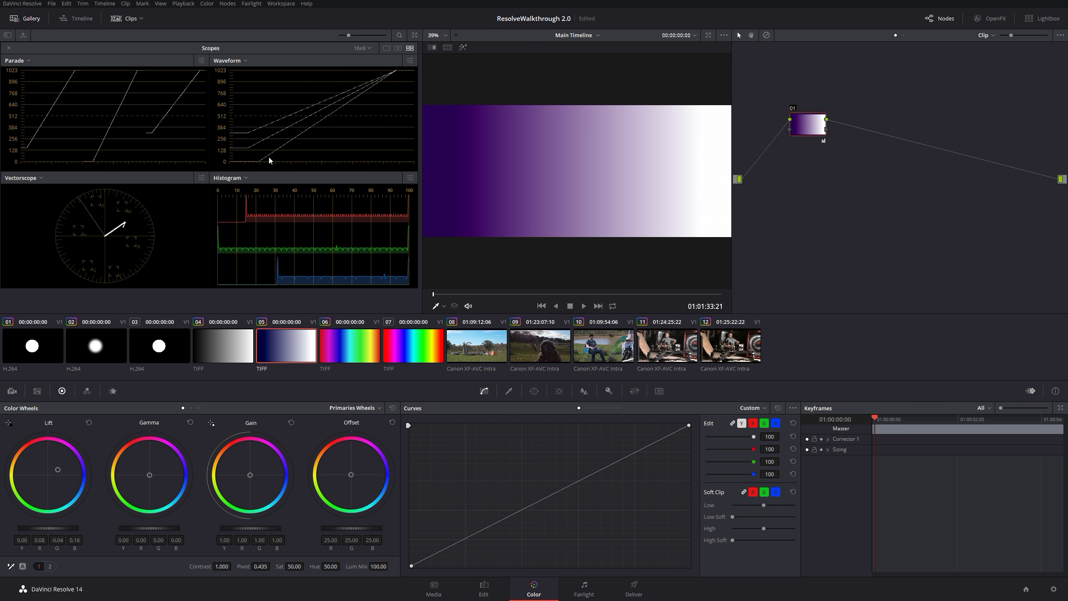
pyautogui.click(89, 422)
pyautogui.click(199, 408)
# Step: Try tinting Shadow toward blue, adjusting its master level and lowering Low Range to 0.271, then reset all the color wheels
pyautogui.moveTo(49, 473); pyautogui.dragTo(69, 460)
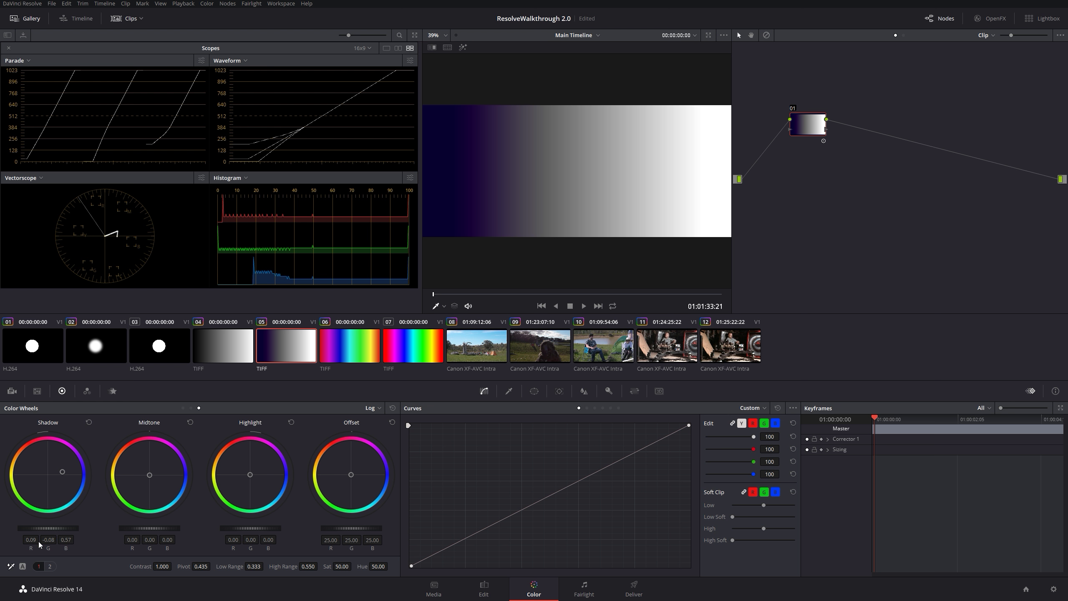
pyautogui.moveTo(42, 528); pyautogui.dragTo(37, 528)
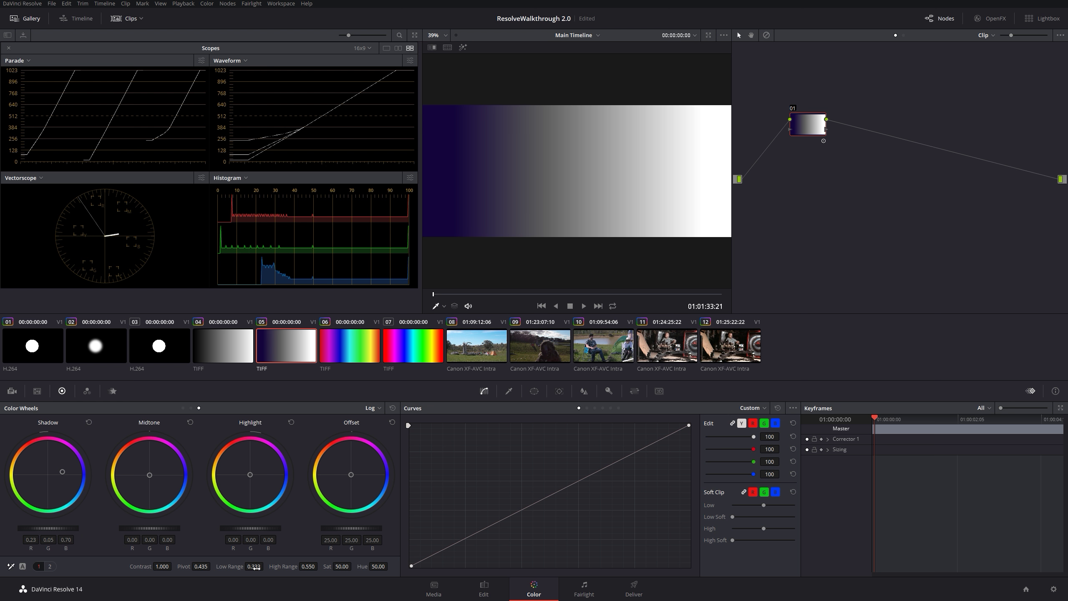
pyautogui.moveTo(254, 567); pyautogui.dragTo(275, 566)
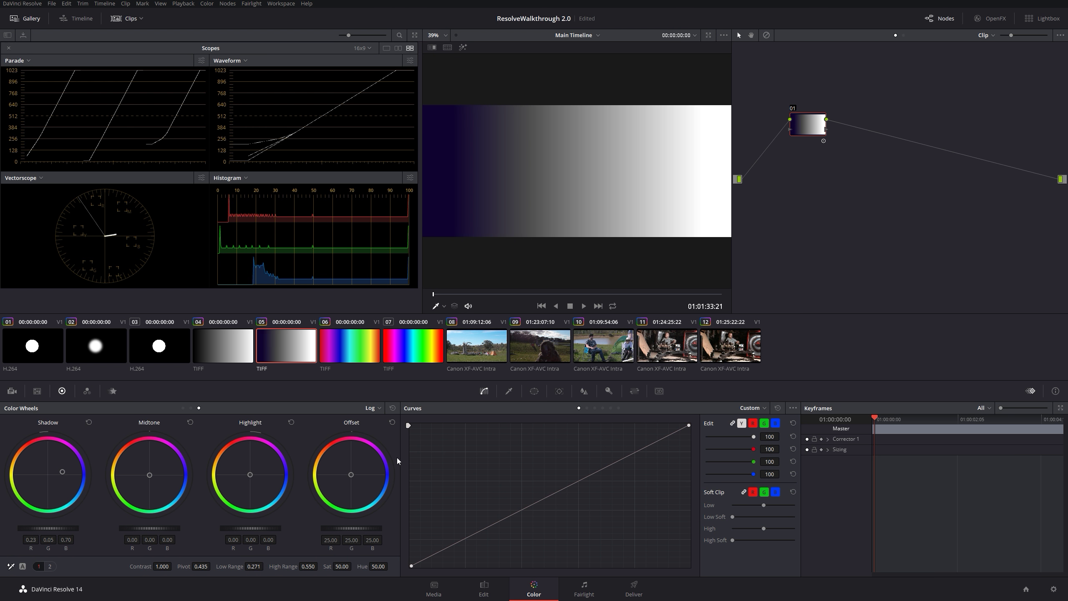
pyautogui.click(392, 408)
# Step: Try shifting the color balance of Midtone, Highlight and Offset in Log mode, resetting each one
pyautogui.moveTo(149, 474)
pyautogui.mouseDown()
pyautogui.moveTo(159, 479)
pyautogui.moveTo(142, 465)
pyautogui.moveTo(147, 479)
pyautogui.moveTo(152, 468)
pyautogui.moveTo(145, 480)
pyautogui.moveTo(158, 474)
pyautogui.mouseUp()
pyautogui.click(191, 421)
pyautogui.moveTo(253, 480); pyautogui.dragTo(251, 482)
pyautogui.click(291, 422)
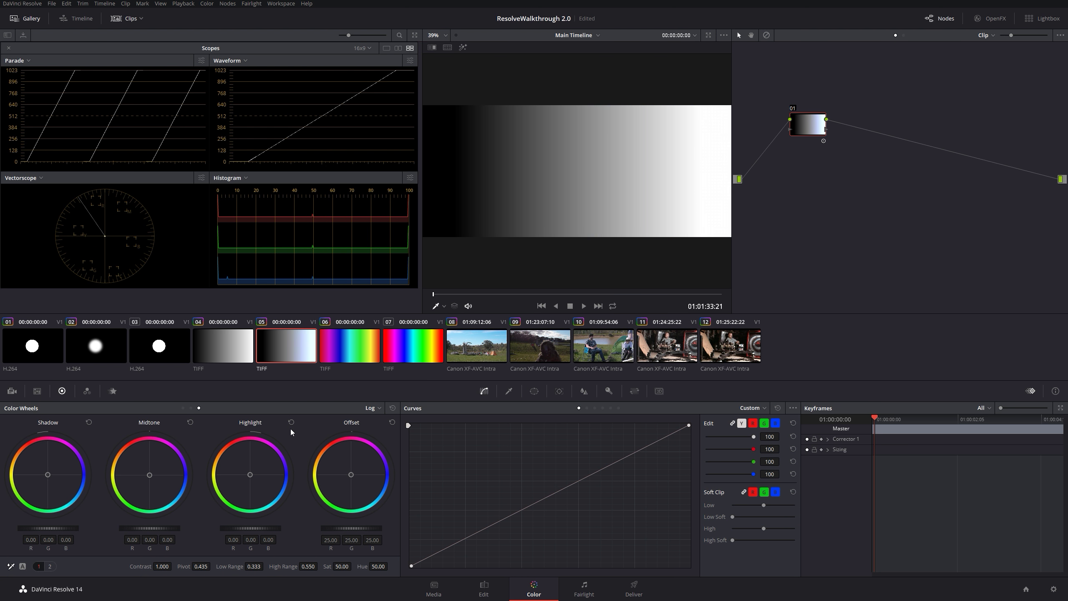
pyautogui.moveTo(356, 474); pyautogui.dragTo(354, 479)
pyautogui.click(391, 422)
# Step: View the second page of Log adjustments with Temperature and Tint, and return to the first page
pyautogui.click(49, 567)
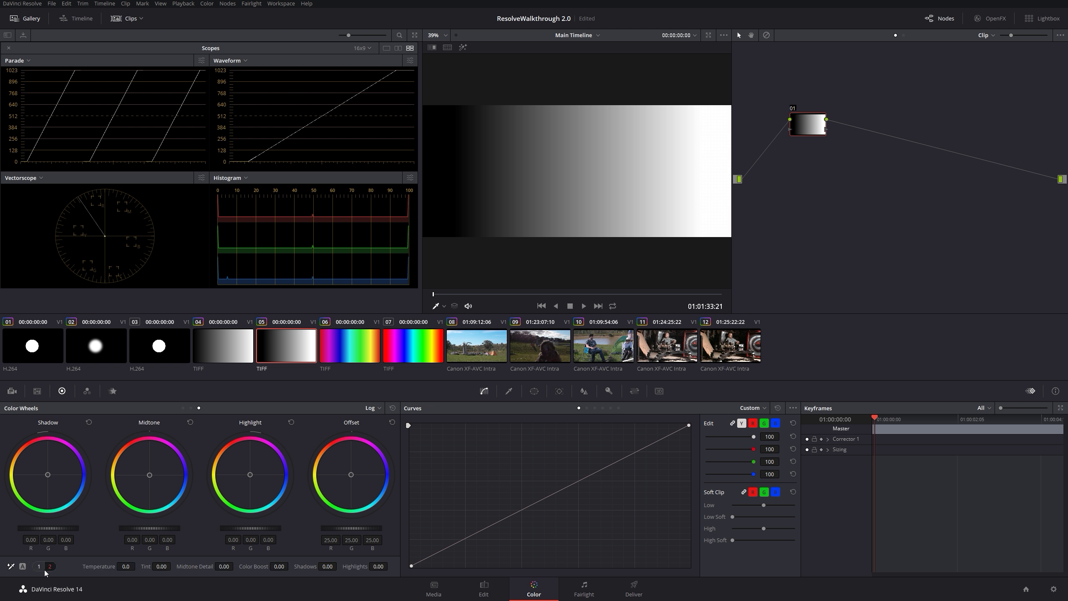
pyautogui.click(39, 566)
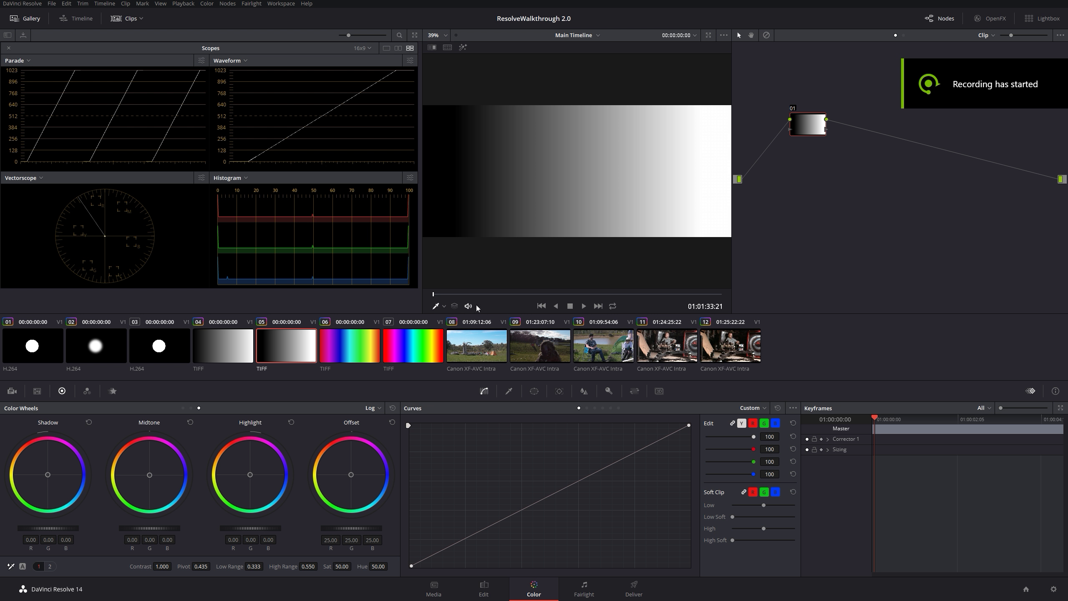
# Step: Show the campsite clip 08 and try tinting Highlight toward blue on node 03, then reset the color wheels
pyautogui.click(466, 362)
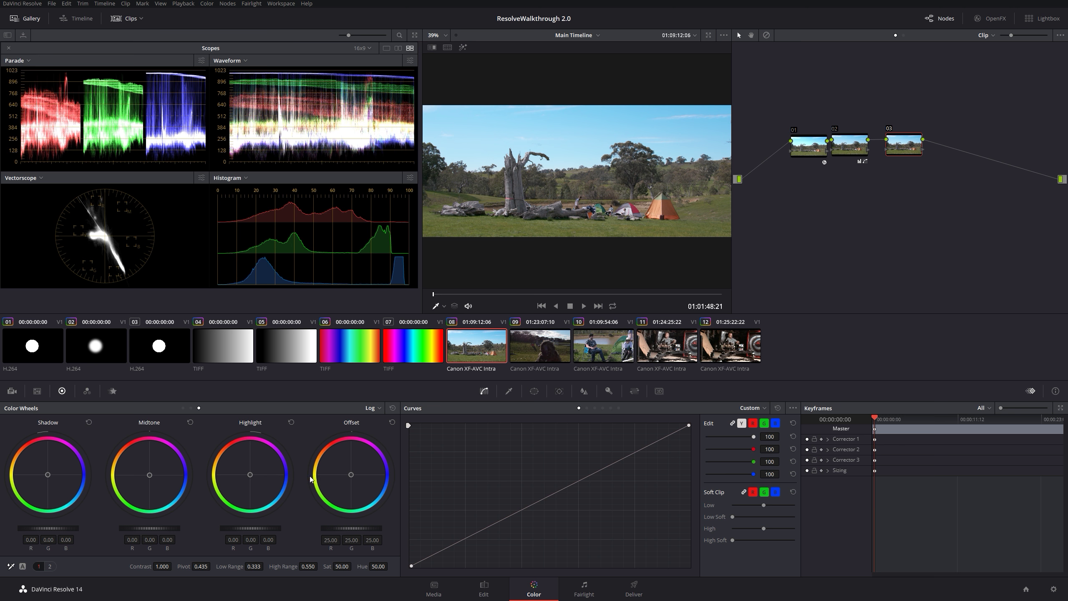
pyautogui.moveTo(261, 476)
pyautogui.mouseDown()
pyautogui.moveTo(273, 473)
pyautogui.moveTo(263, 474)
pyautogui.mouseUp()
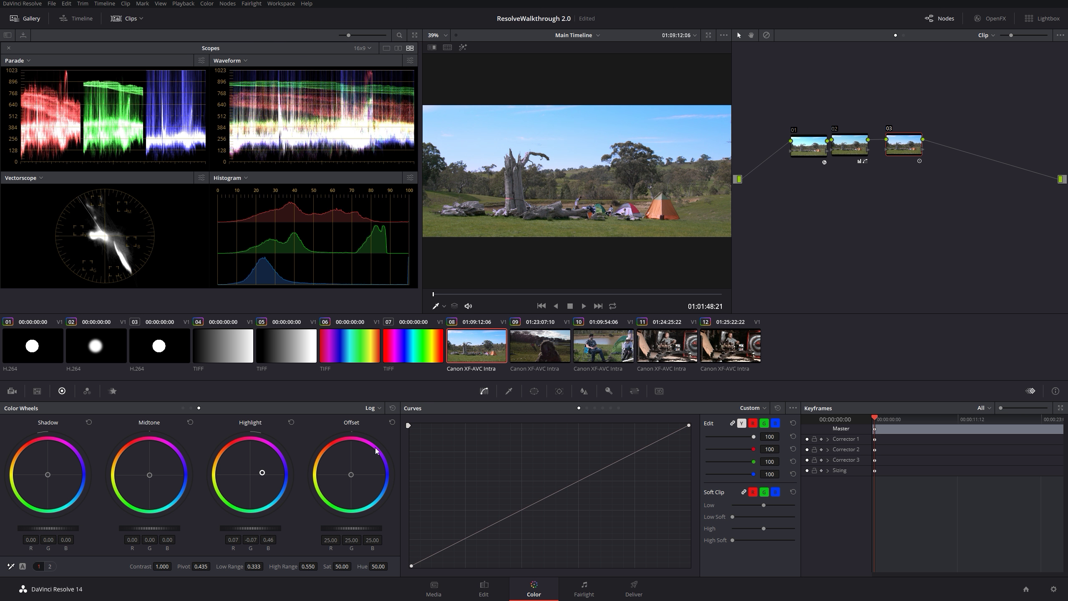
pyautogui.click(391, 410)
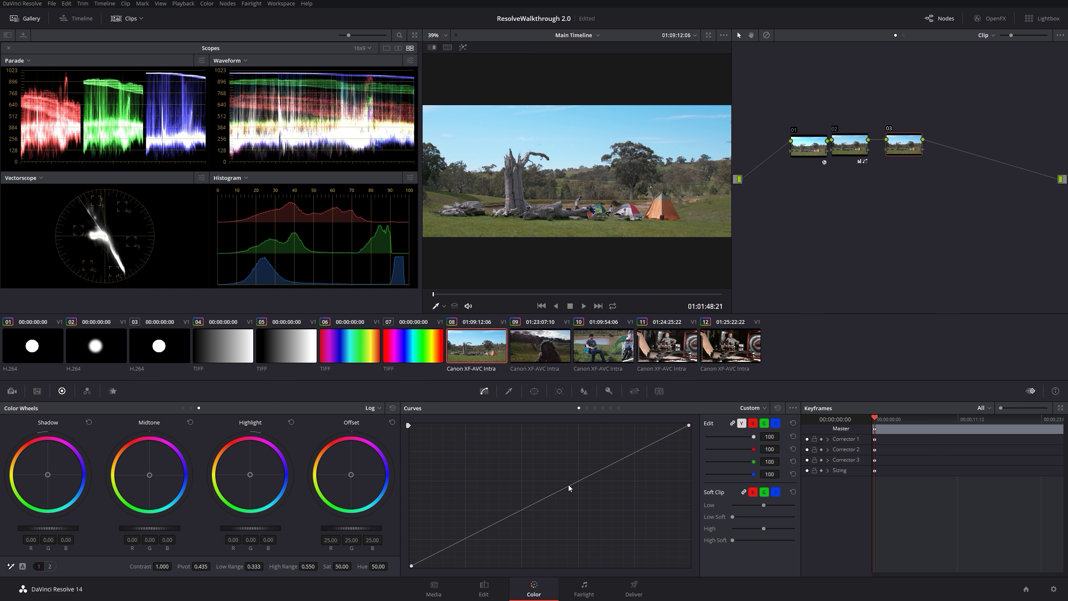
# Step: Try an S-shaped Custom curve on node 03 with raised highlights and lowered shadows, then reset the curves
pyautogui.moveTo(549, 494); pyautogui.dragTo(613, 444)
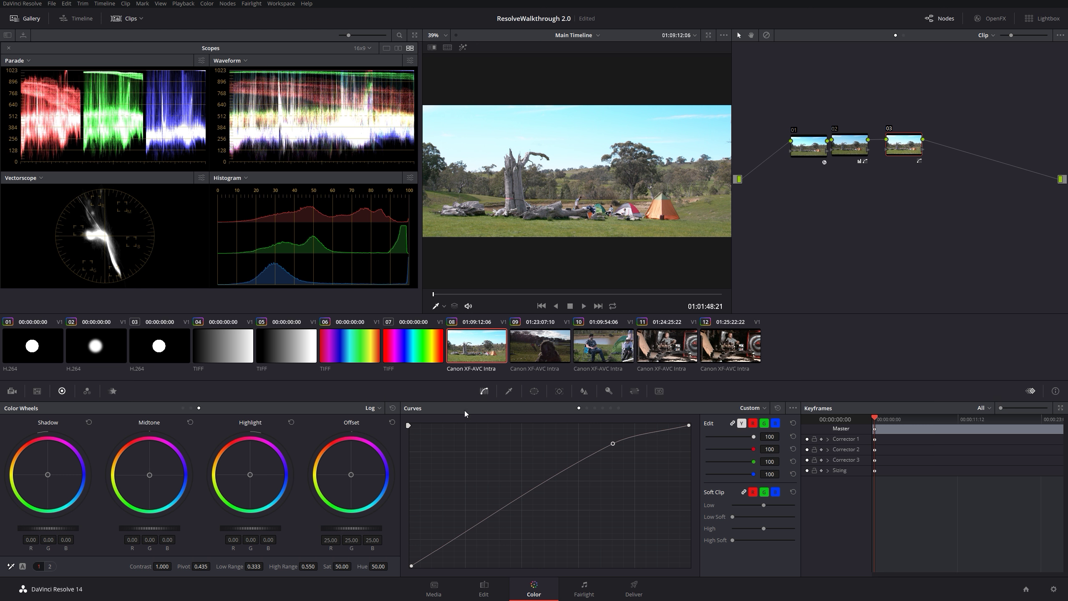
pyautogui.moveTo(489, 515); pyautogui.dragTo(475, 537)
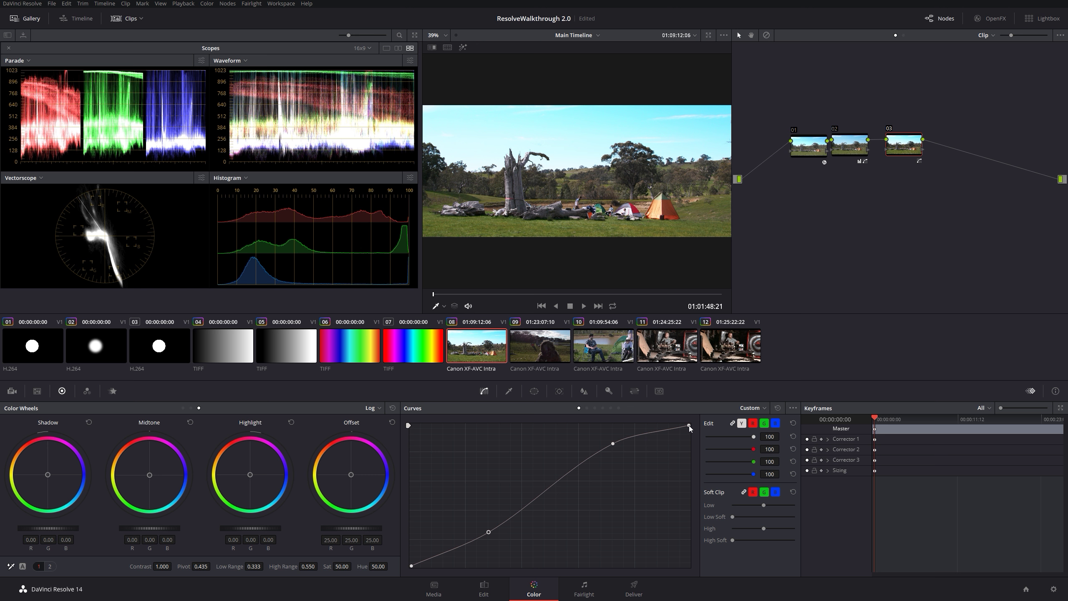
pyautogui.click(778, 408)
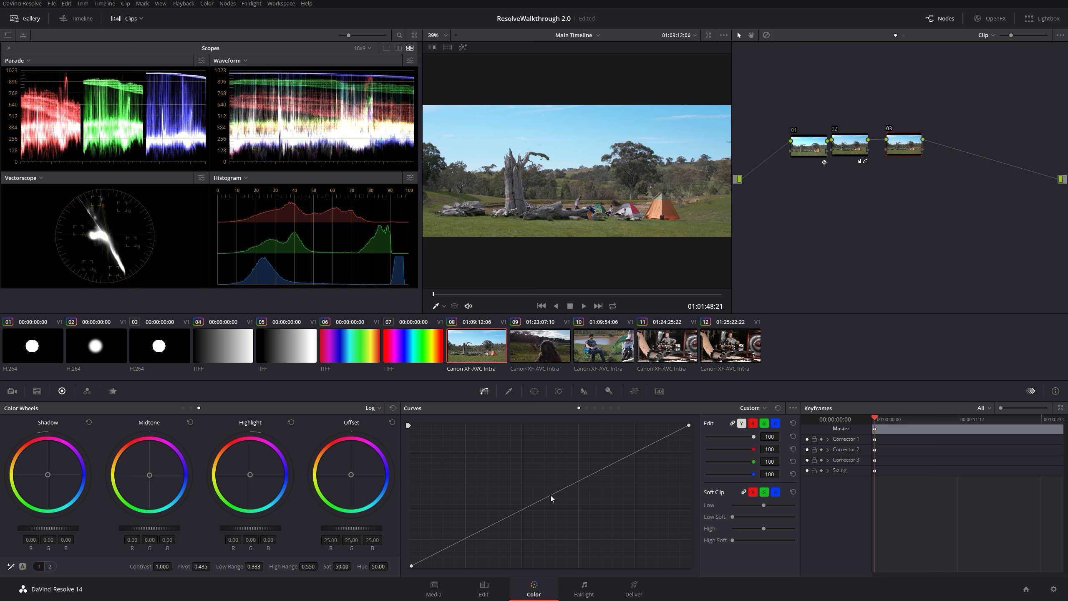
# Step: Try lowering a curve midpoint, remove that point, raise the midtones with a new one, and reset node 03's grade
pyautogui.moveTo(551, 495); pyautogui.dragTo(565, 540)
pyautogui.rightClick(566, 540)
pyautogui.moveTo(539, 491)
pyautogui.mouseDown()
pyautogui.moveTo(522, 457)
pyautogui.moveTo(568, 522)
pyautogui.moveTo(527, 487)
pyautogui.moveTo(524, 476)
pyautogui.moveTo(566, 536)
pyautogui.moveTo(535, 477)
pyautogui.mouseUp()
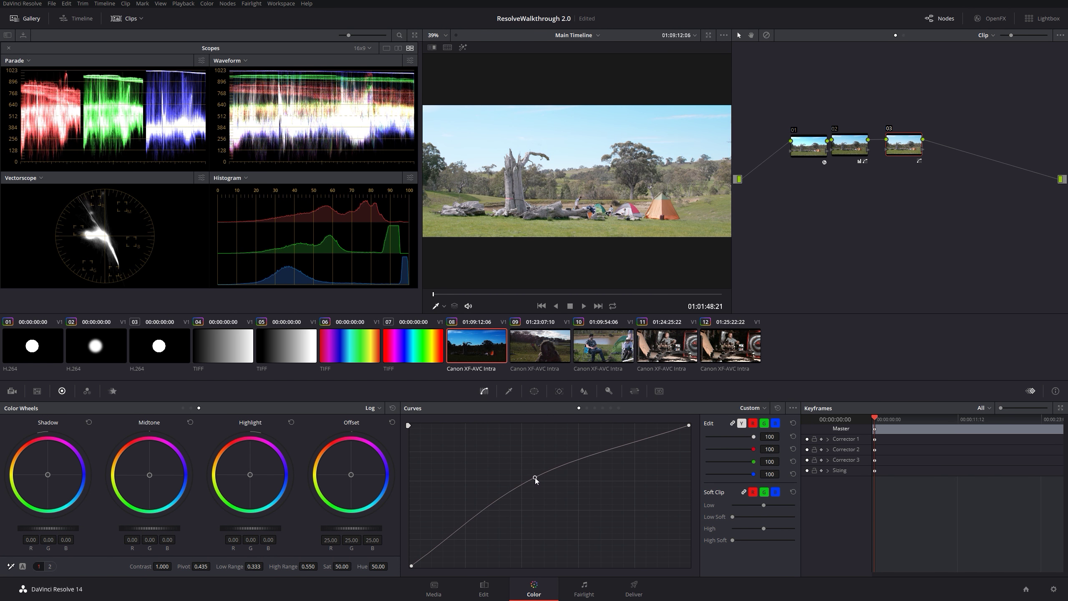
pyautogui.rightClick(896, 143)
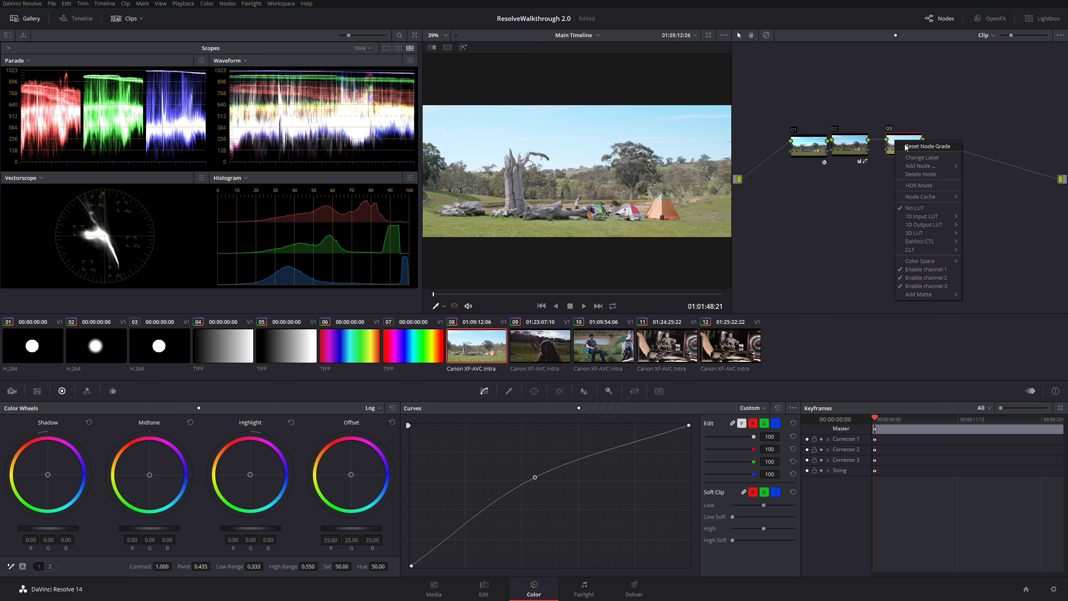
pyautogui.click(905, 146)
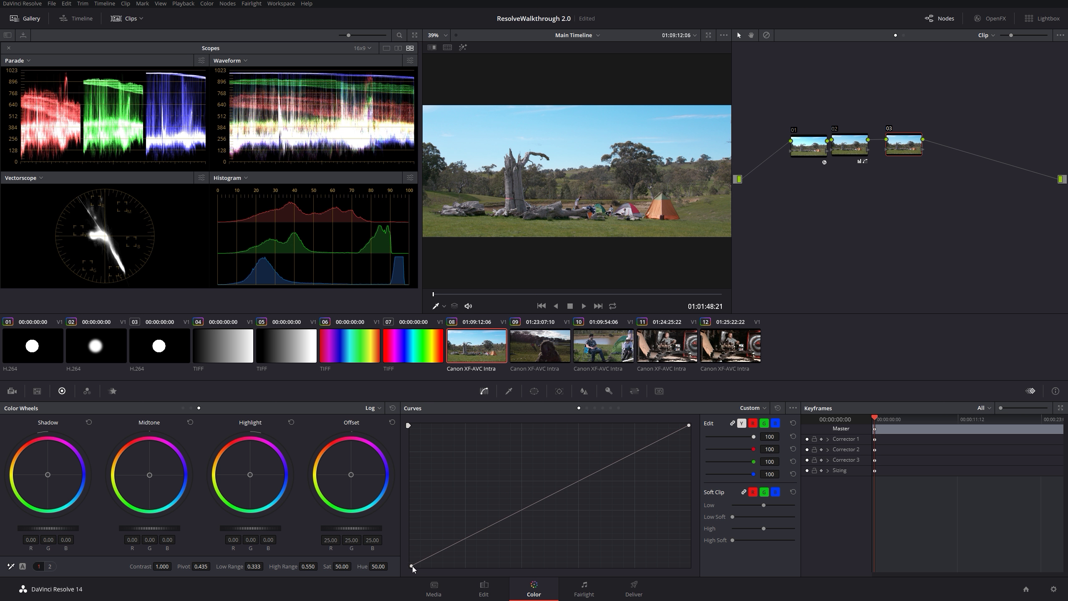
# Step: Try moving the Custom curve's end points and shaping a steep S-curve on node 03, then reset the node grade
pyautogui.moveTo(412, 567)
pyautogui.mouseDown()
pyautogui.moveTo(410, 502)
pyautogui.moveTo(405, 568)
pyautogui.mouseUp()
pyautogui.moveTo(688, 424); pyautogui.dragTo(731, 412)
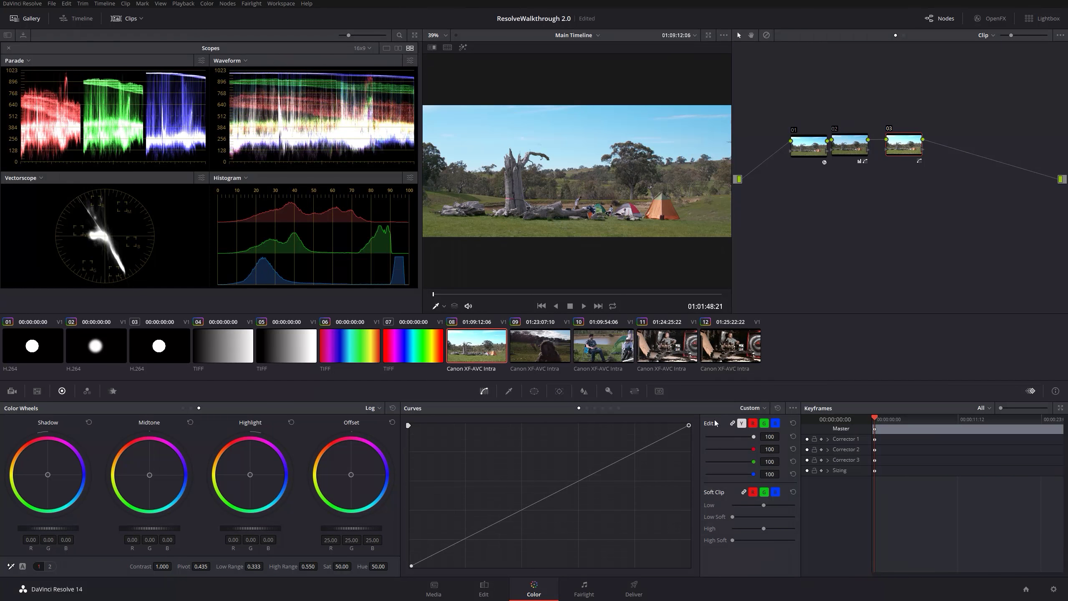
pyautogui.moveTo(596, 454); pyautogui.dragTo(595, 454)
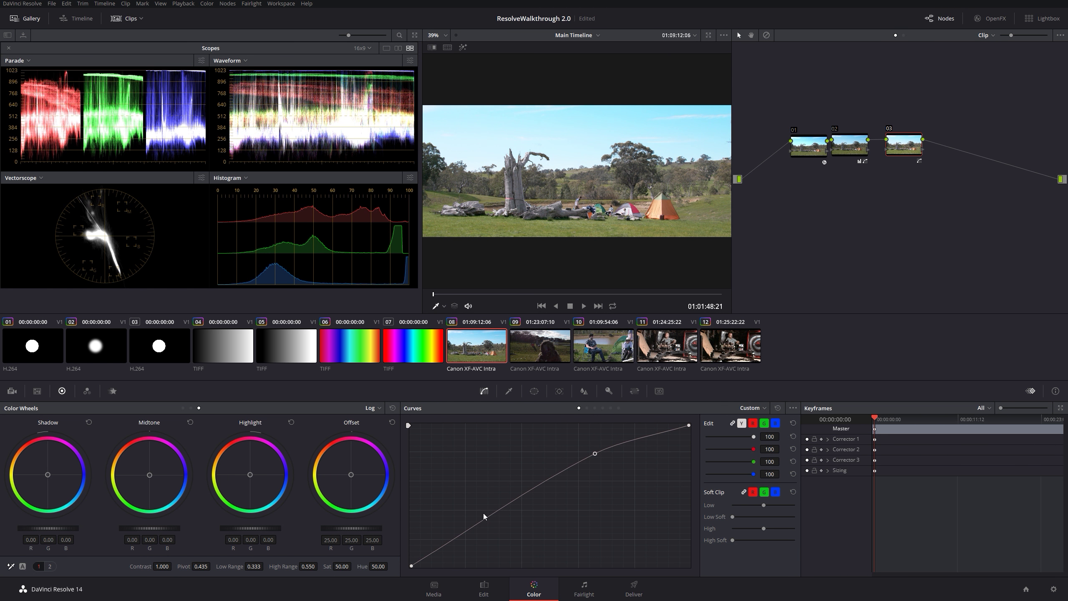
pyautogui.moveTo(485, 523); pyautogui.dragTo(487, 546)
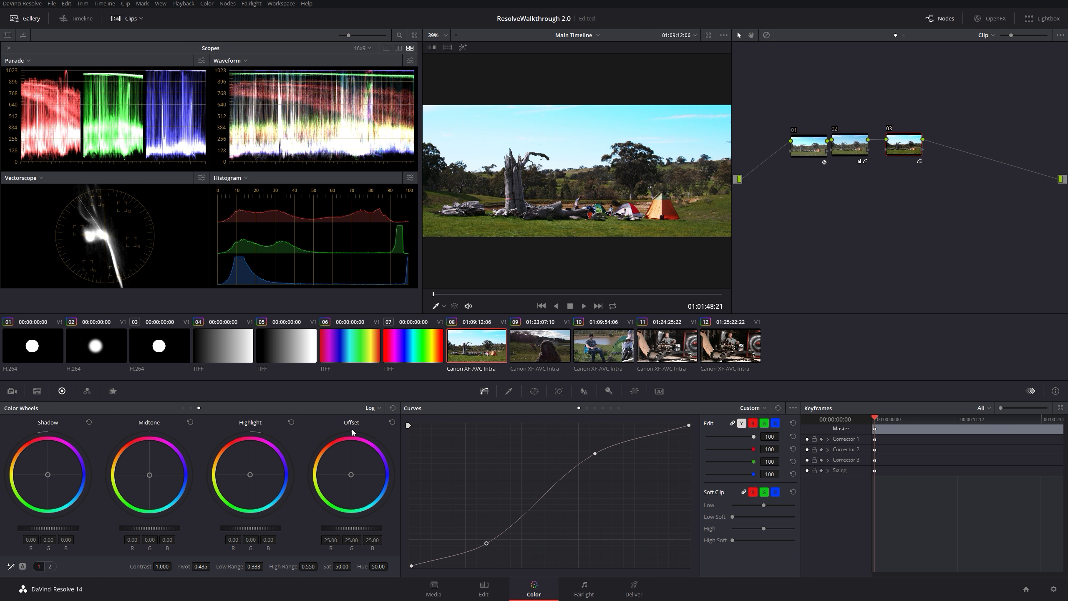
pyautogui.rightClick(912, 150)
pyautogui.click(927, 156)
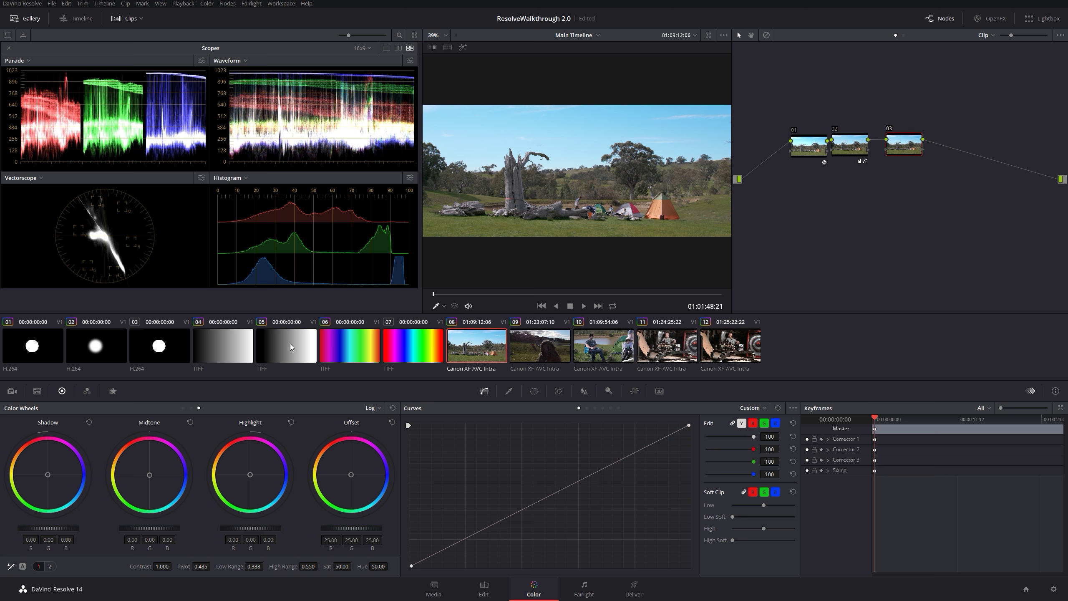
# Step: Show the gradient in clip 04 and try bowing its Custom curve strongly upward, then reset the node grade
pyautogui.click(234, 345)
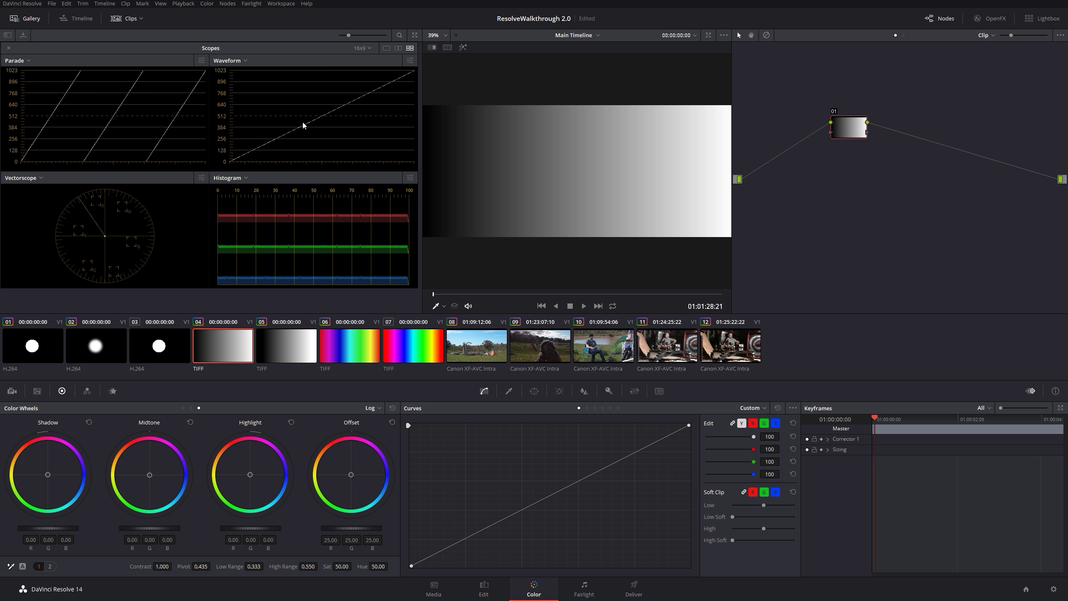
pyautogui.moveTo(557, 494); pyautogui.dragTo(472, 490)
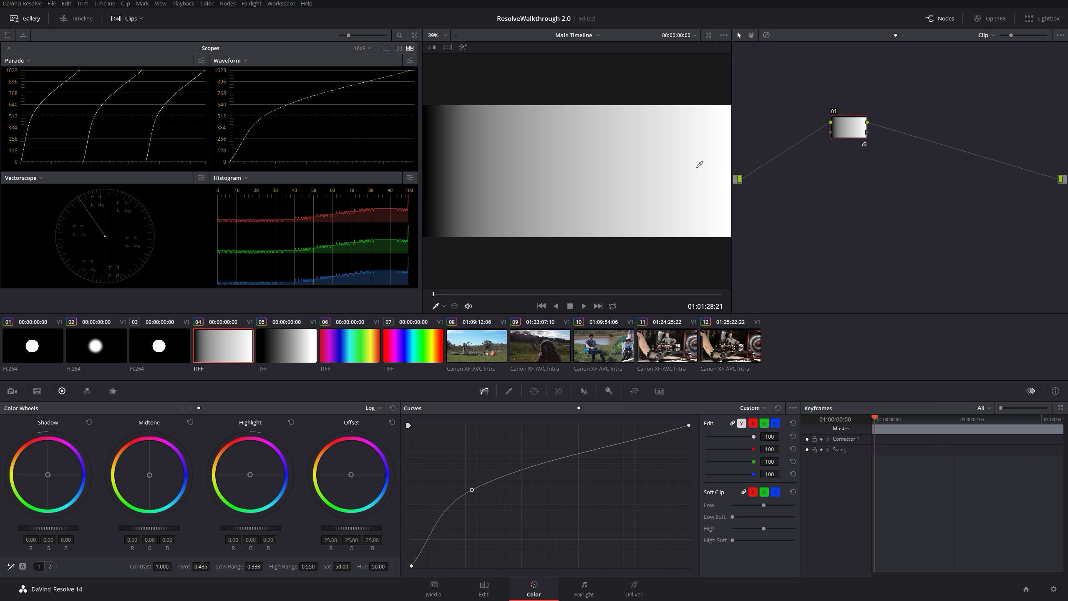
pyautogui.rightClick(842, 131)
pyautogui.click(853, 137)
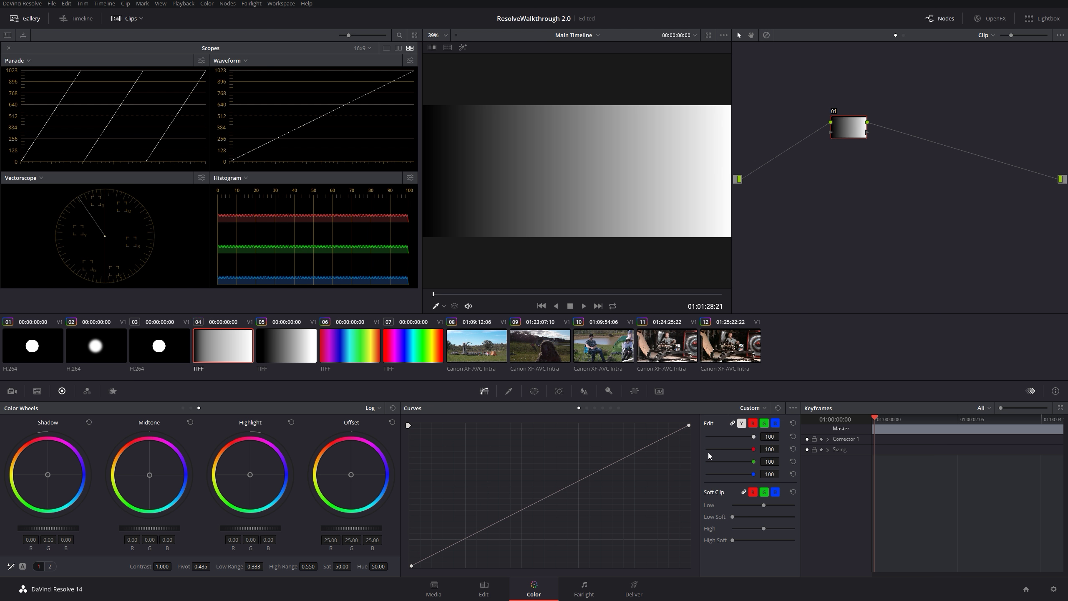
# Step: Isolate the red curve channel and try bending it with four control points, then reset the curves
pyautogui.click(753, 424)
pyautogui.moveTo(538, 496); pyautogui.dragTo(557, 509)
pyautogui.moveTo(627, 465); pyautogui.dragTo(625, 457)
pyautogui.moveTo(503, 538); pyautogui.dragTo(503, 543)
pyautogui.click(763, 424)
pyautogui.click(579, 490)
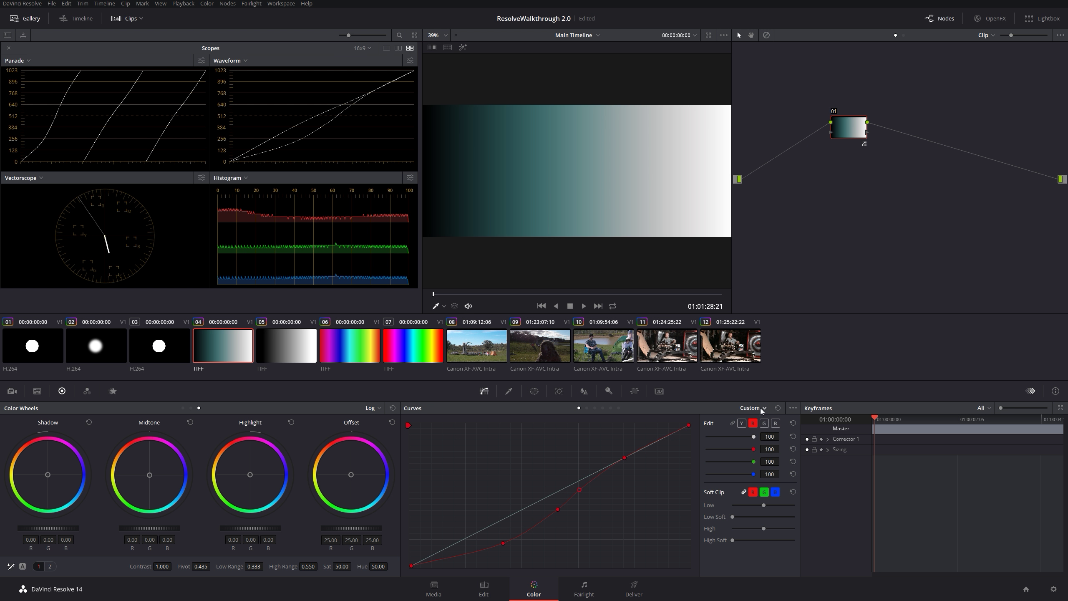
pyautogui.click(777, 411)
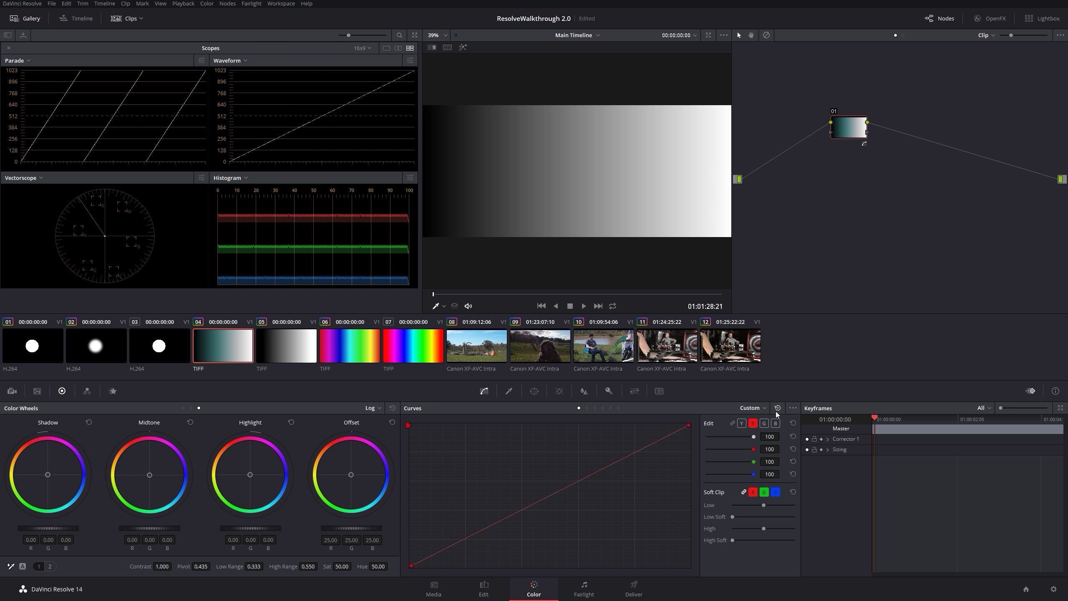
# Step: Isolate the Y curve channel and try lowering Soft Clip's Low and High, then reset Soft Clip
pyautogui.click(741, 423)
pyautogui.click(743, 492)
pyautogui.moveTo(758, 507)
pyautogui.mouseDown()
pyautogui.moveTo(736, 507)
pyautogui.moveTo(817, 504)
pyautogui.moveTo(754, 504)
pyautogui.mouseUp()
pyautogui.moveTo(785, 526); pyautogui.dragTo(718, 518)
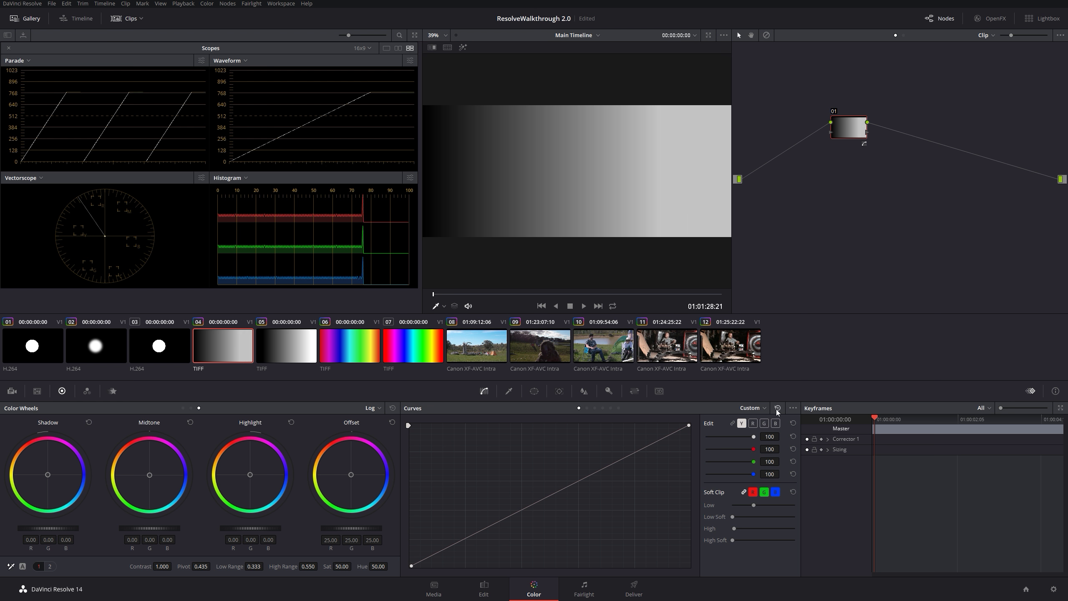
pyautogui.click(793, 491)
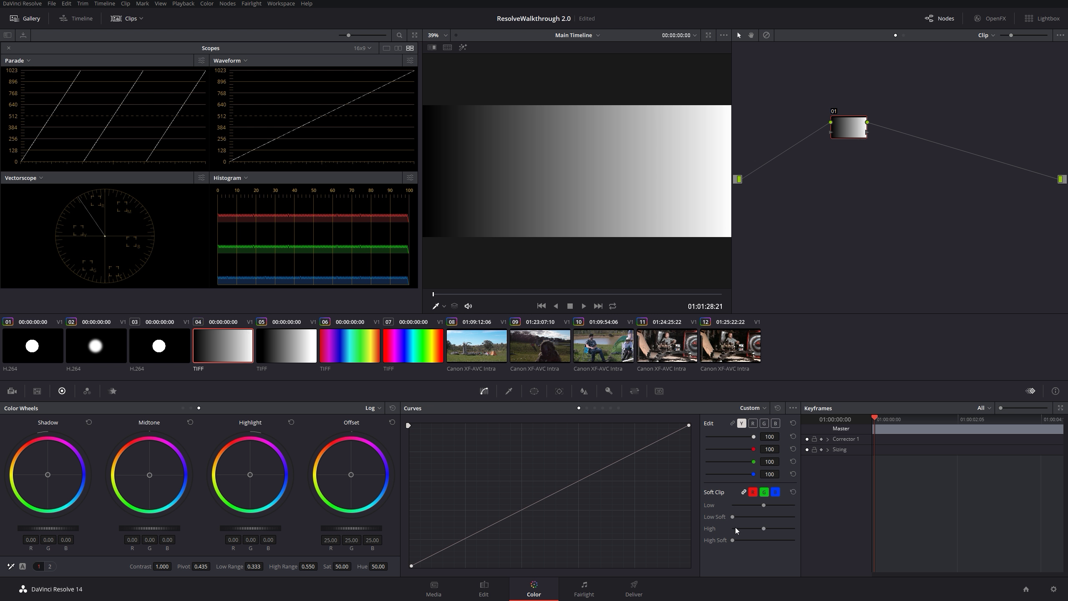
# Step: Try raising Soft Clip's Low Soft to maximum and lowering Low to minimum on clip 04, then reset the node grade
pyautogui.moveTo(734, 517)
pyautogui.mouseDown()
pyautogui.moveTo(814, 517)
pyautogui.moveTo(732, 517)
pyautogui.mouseUp()
pyautogui.moveTo(733, 515); pyautogui.dragTo(831, 523)
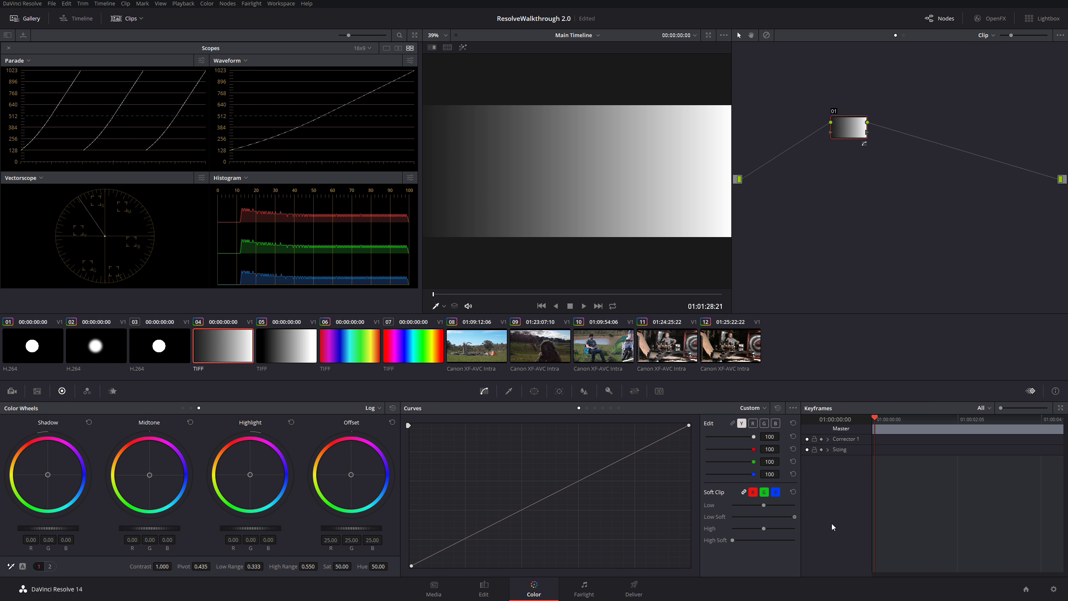
pyautogui.moveTo(763, 504); pyautogui.dragTo(728, 509)
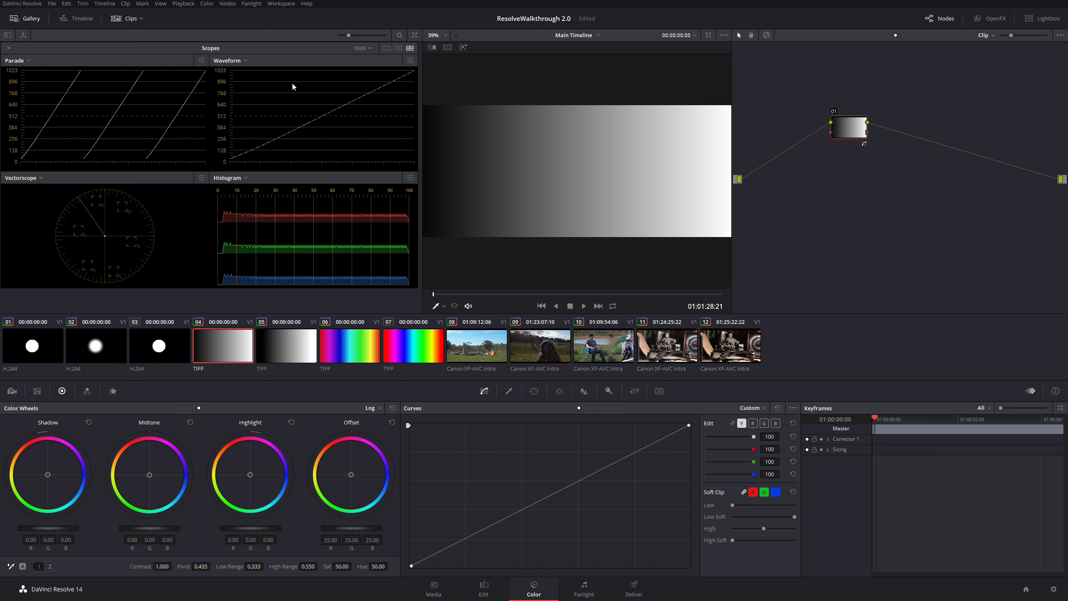
pyautogui.rightClick(835, 128)
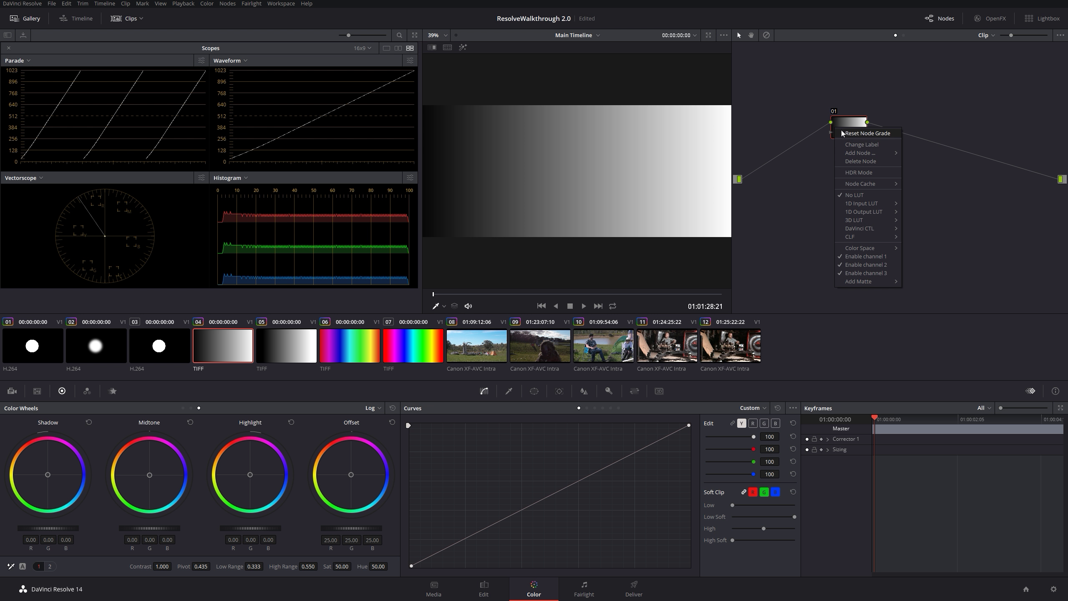
pyautogui.click(862, 273)
# Step: On clip 09's node 02, try lowering Soft Clip's High Soft to minimum, then return it to maximum
pyautogui.click(526, 362)
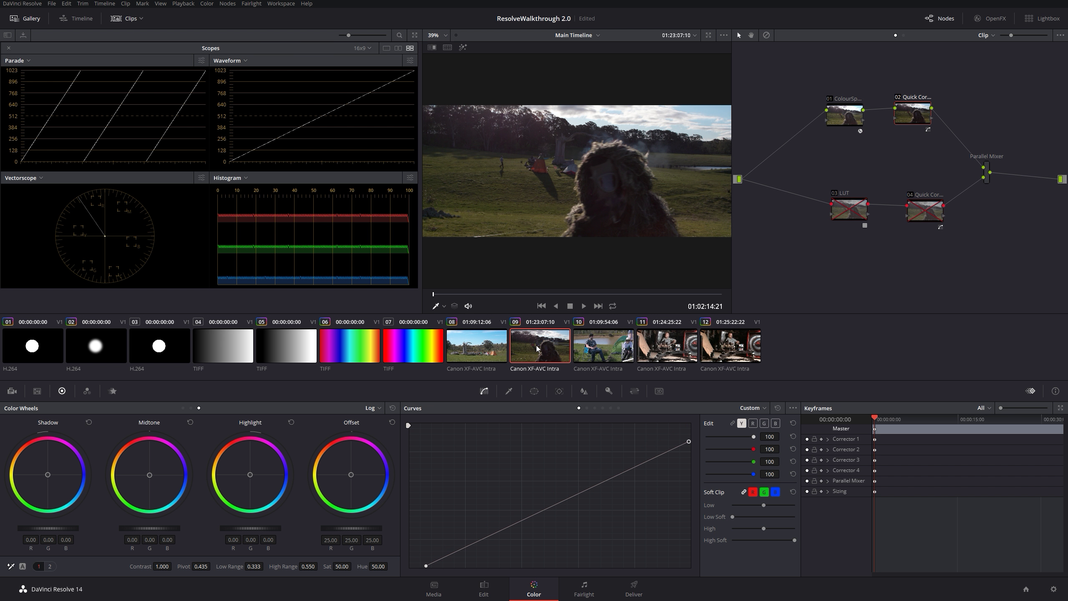
pyautogui.moveTo(920, 111); pyautogui.dragTo(931, 114)
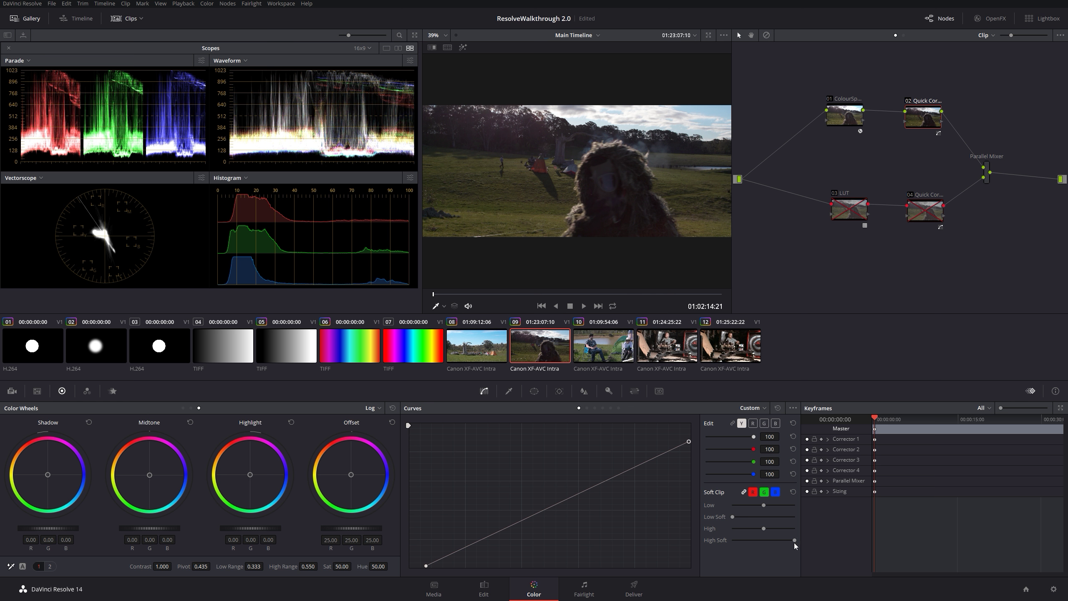
pyautogui.moveTo(790, 543); pyautogui.dragTo(710, 537)
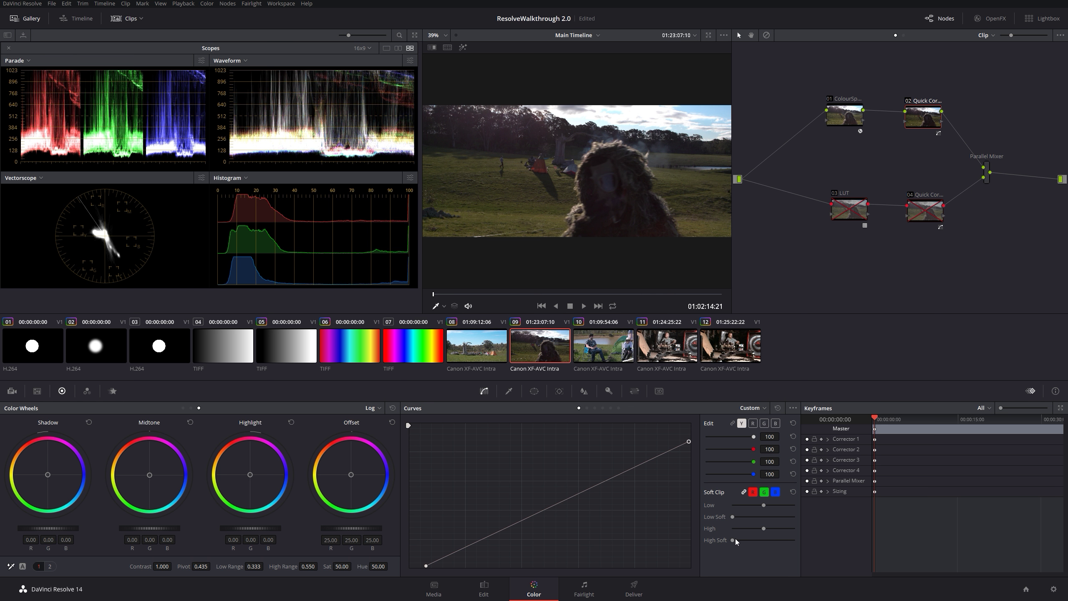
pyautogui.moveTo(735, 541); pyautogui.dragTo(824, 549)
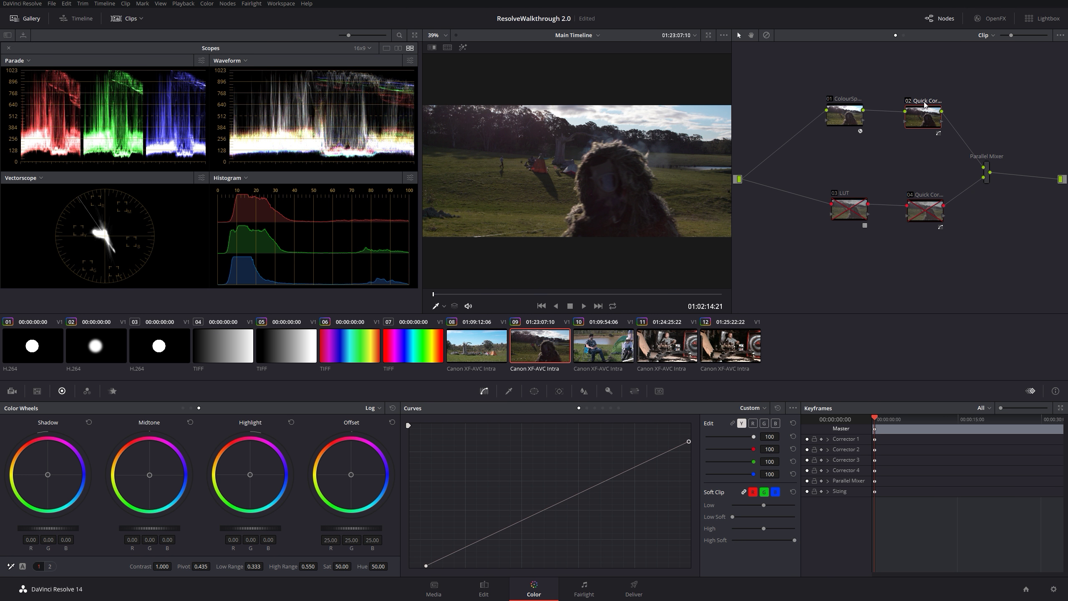
# Step: Compare clip 09 with node 02 switched off and on, then reset Soft Clip and raise High Soft back to maximum
pyautogui.hotkey('ctrl', 'd')
pyautogui.hotkey('ctrl', 'd')
pyautogui.hotkey('ctrl', 'd')
pyautogui.hotkey('ctrl', 'd')
pyautogui.hotkey('ctrl', 'd')
pyautogui.hotkey('ctrl', 'd')
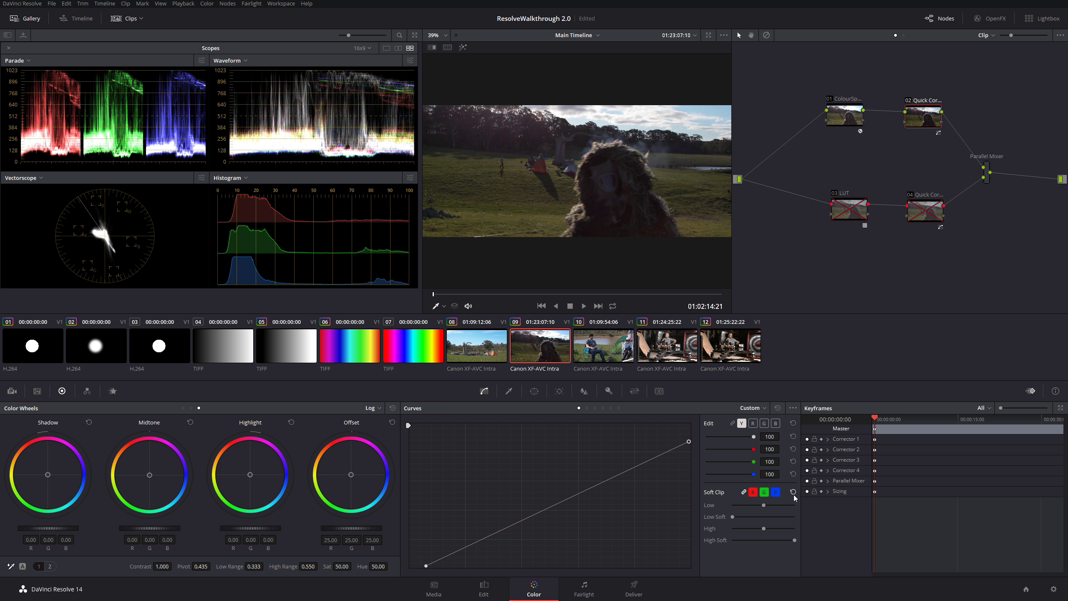
pyautogui.click(794, 496)
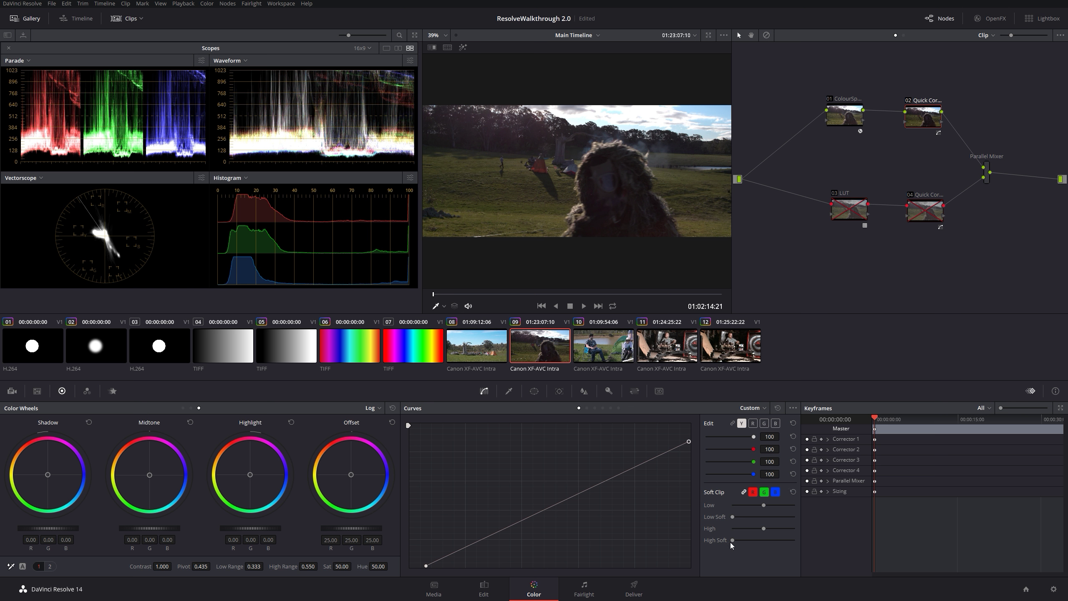
pyautogui.moveTo(751, 540); pyautogui.dragTo(810, 556)
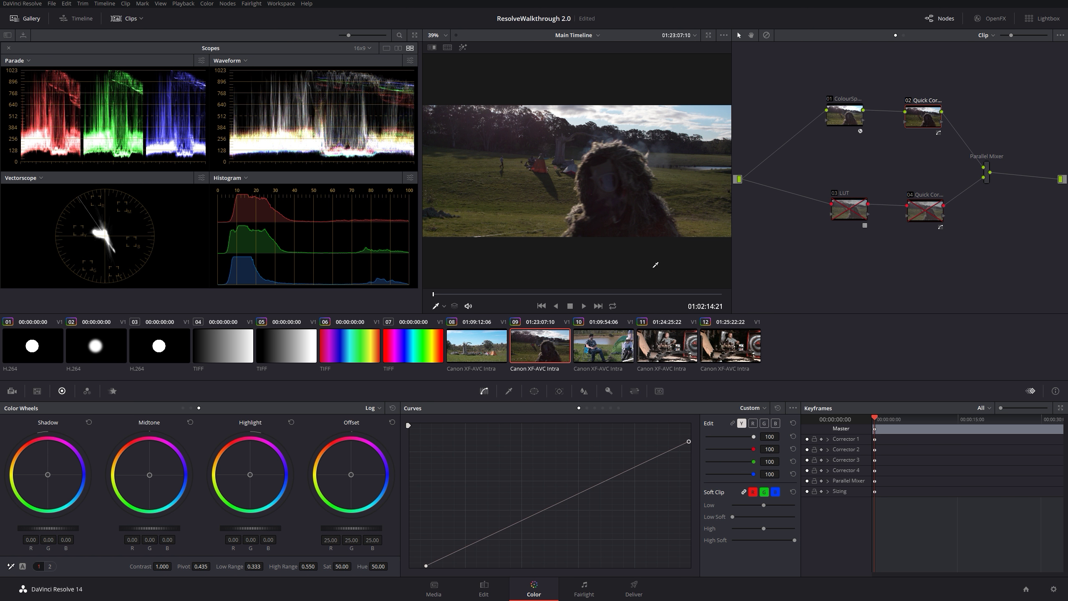
# Step: In clip 10, move node 02 above the chain, add a parallel node beneath it, and disable node 02
pyautogui.click(603, 359)
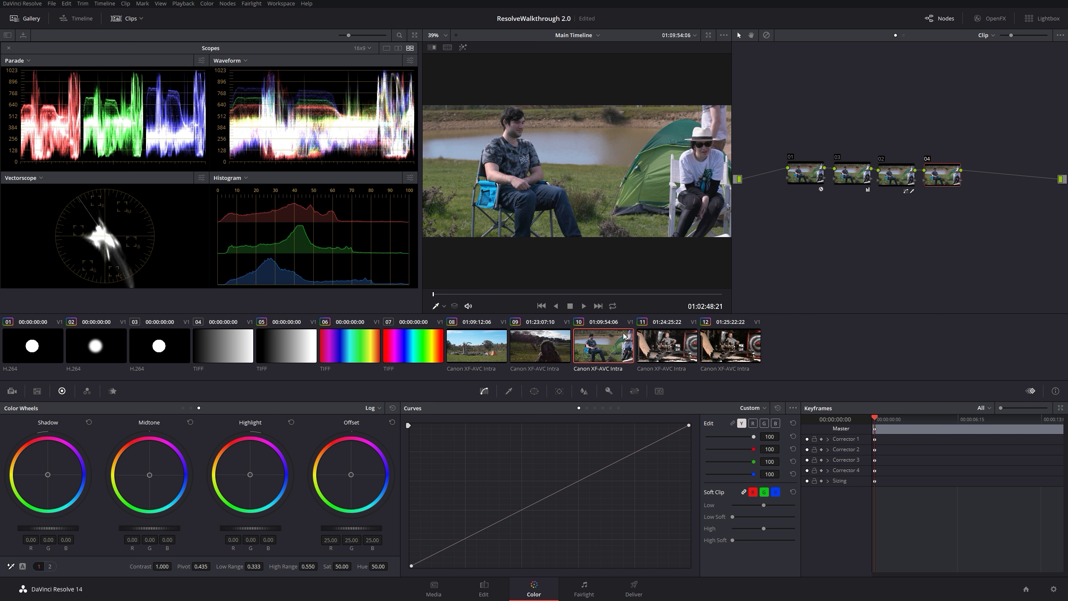
pyautogui.click(896, 181)
pyautogui.moveTo(890, 180); pyautogui.dragTo(894, 152)
pyautogui.rightClick(895, 152)
pyautogui.moveTo(918, 177)
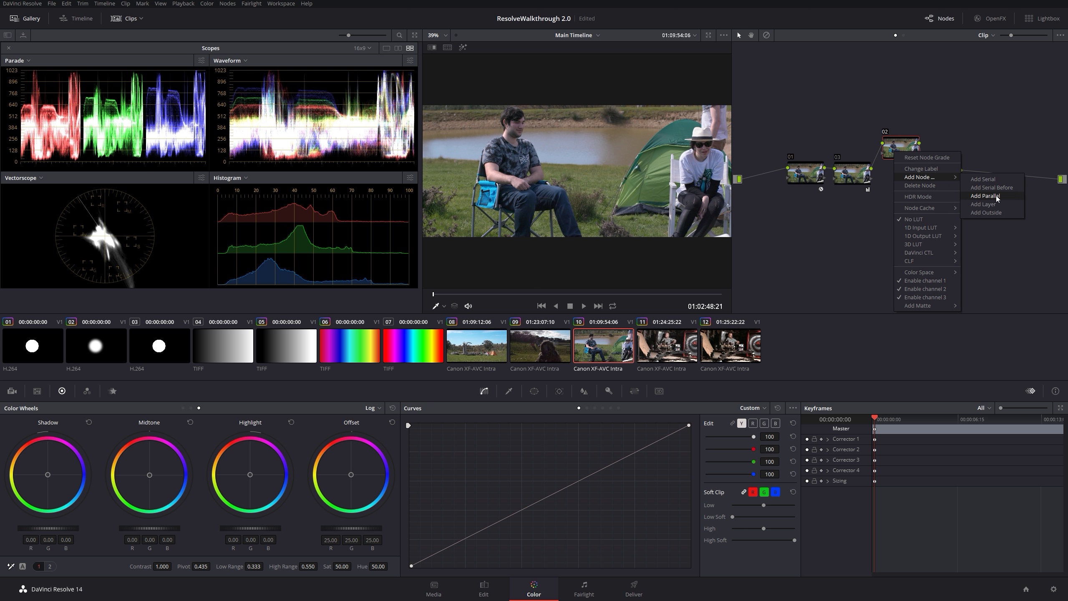
pyautogui.click(984, 195)
pyautogui.click(892, 149)
pyautogui.hotkey('ctrl', 'd')
pyautogui.click(899, 192)
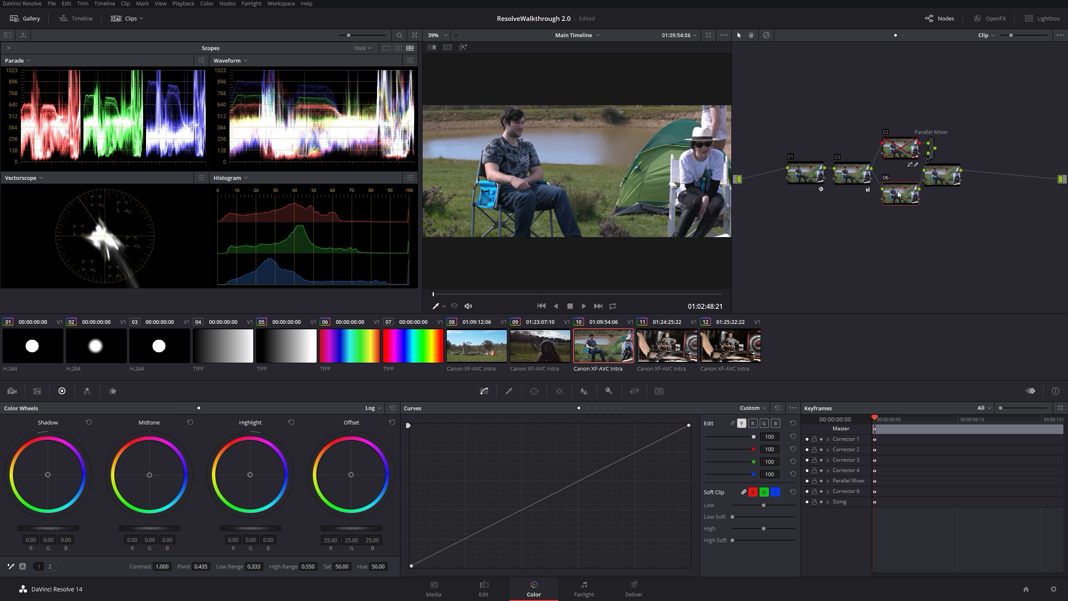
# Step: Zoom the viewer to 200% and try Soft Clip's High Soft on clip 10's node 06, returning it to minimum
pyautogui.click(437, 35)
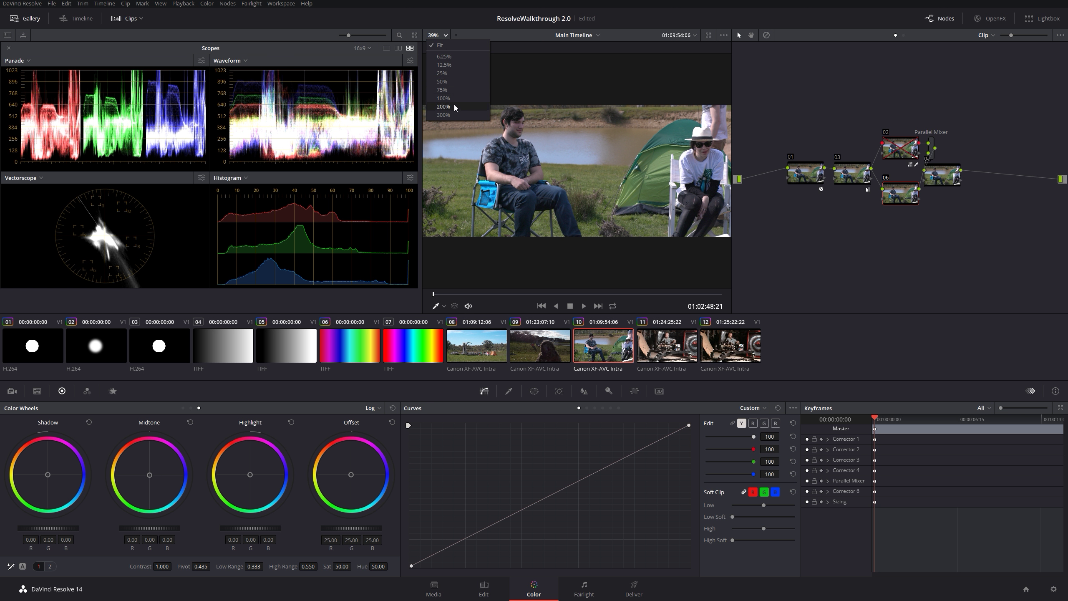
pyautogui.click(455, 106)
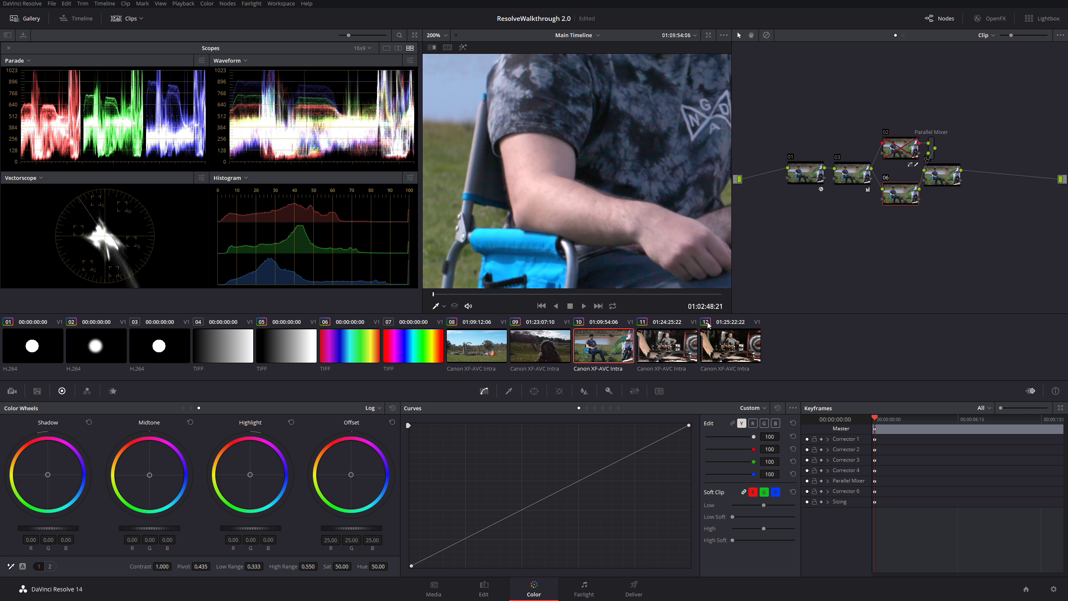
pyautogui.moveTo(767, 542); pyautogui.dragTo(698, 550)
pyautogui.moveTo(776, 545); pyautogui.dragTo(694, 538)
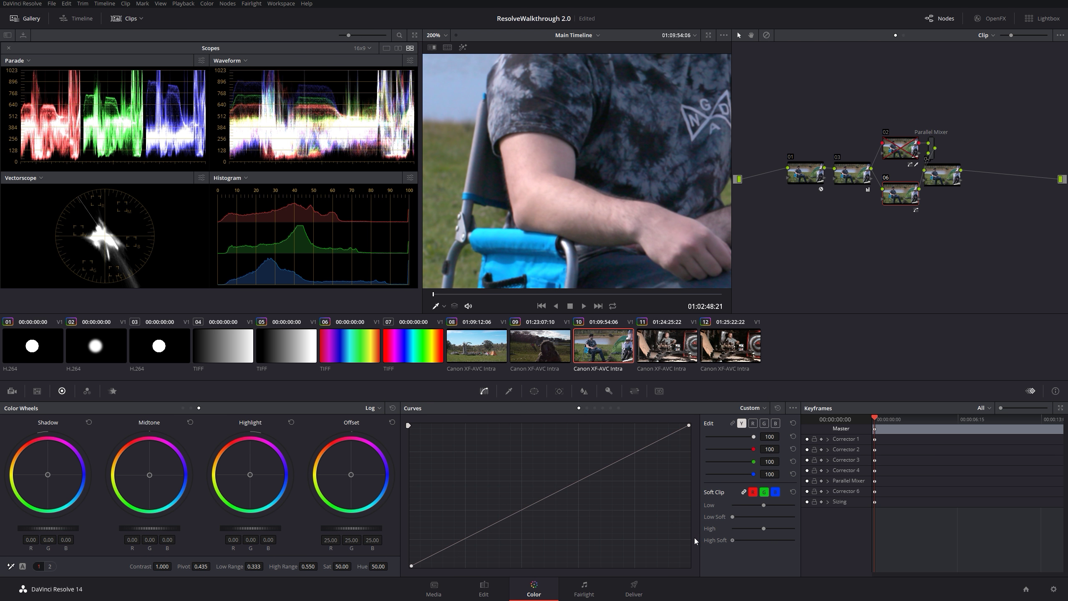
# Step: Turn off the vectorscope's magnification and display clip 08 in the viewer at 40% zoom
pyautogui.click(204, 178)
pyautogui.click(122, 230)
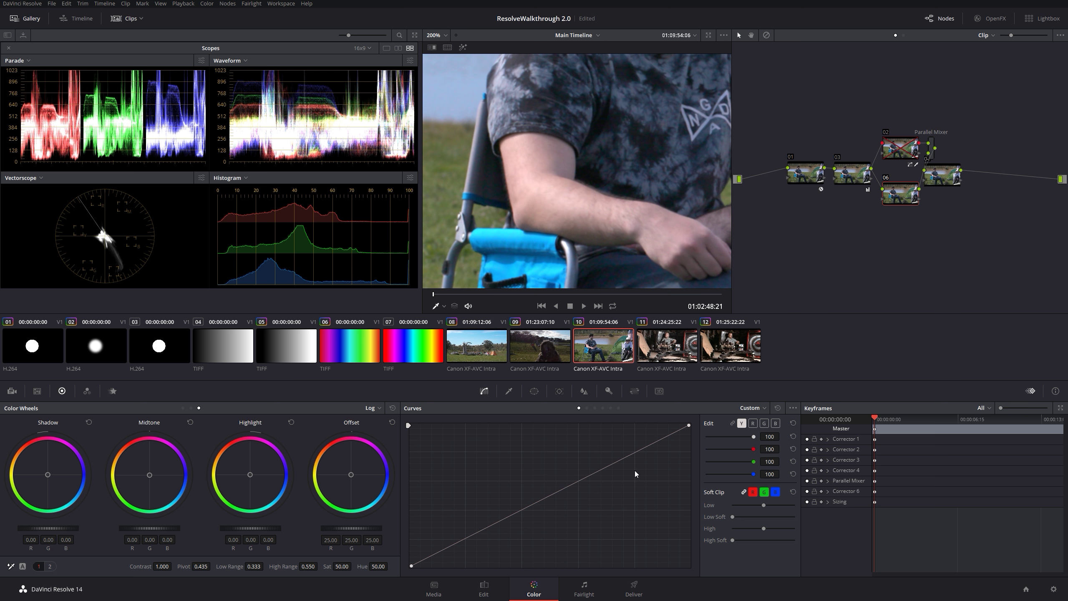
pyautogui.click(477, 345)
pyautogui.scroll(-5, 552, 177)
pyautogui.scroll(-4, 553, 178)
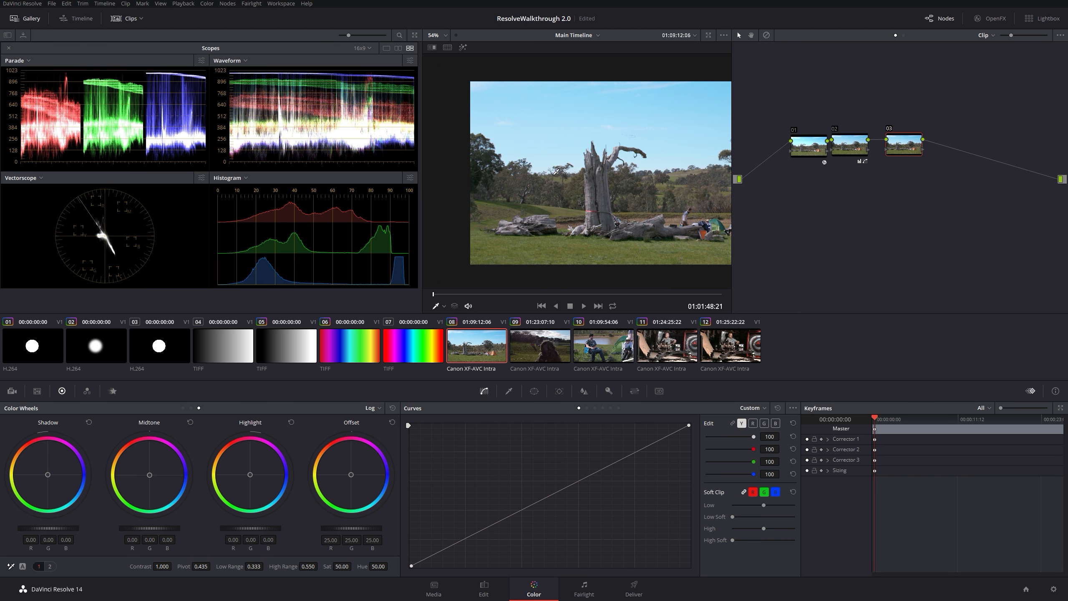
pyautogui.scroll(-1, 572, 184)
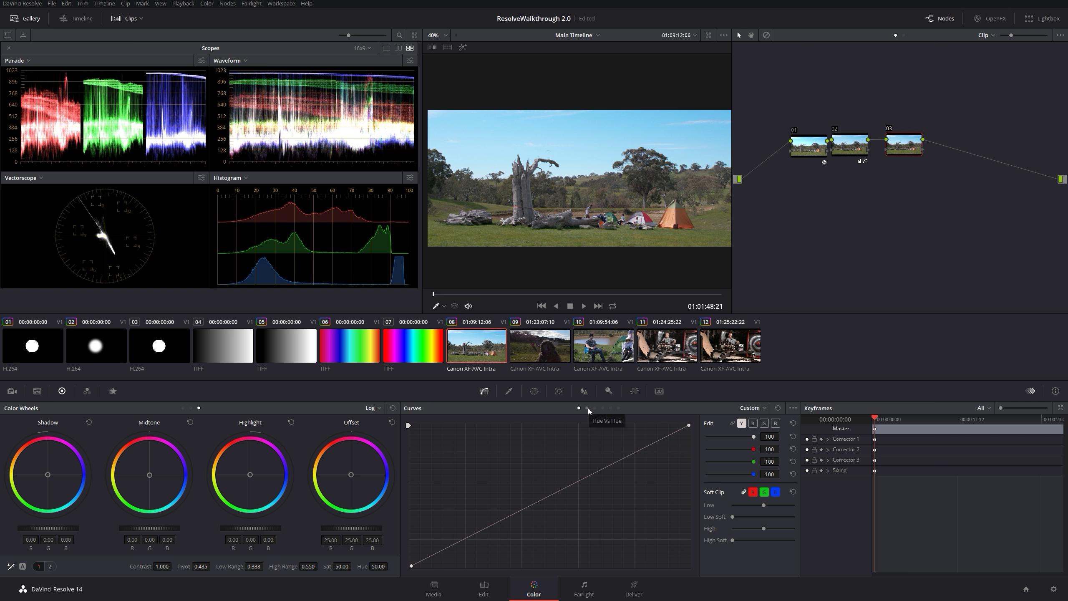
# Step: Try shifting the orange tent's hue with a narrow Hue Vs Hue peak at Hue Rotate 65.83, then reset the curve
pyautogui.click(587, 407)
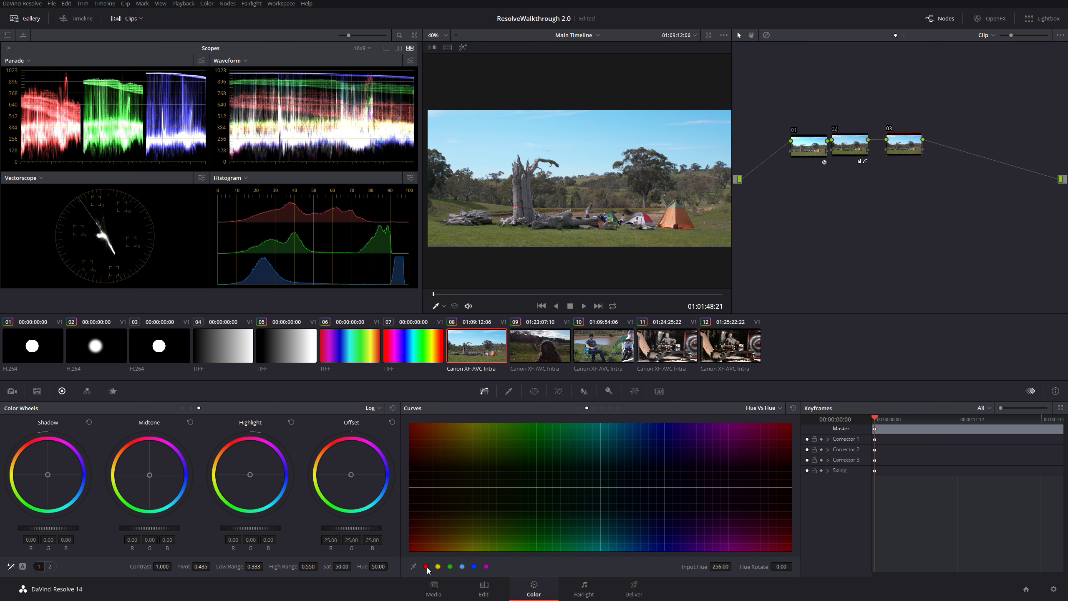
pyautogui.click(444, 307)
pyautogui.click(445, 334)
pyautogui.moveTo(434, 487)
pyautogui.mouseDown()
pyautogui.moveTo(435, 427)
pyautogui.moveTo(430, 543)
pyautogui.moveTo(436, 467)
pyautogui.mouseUp()
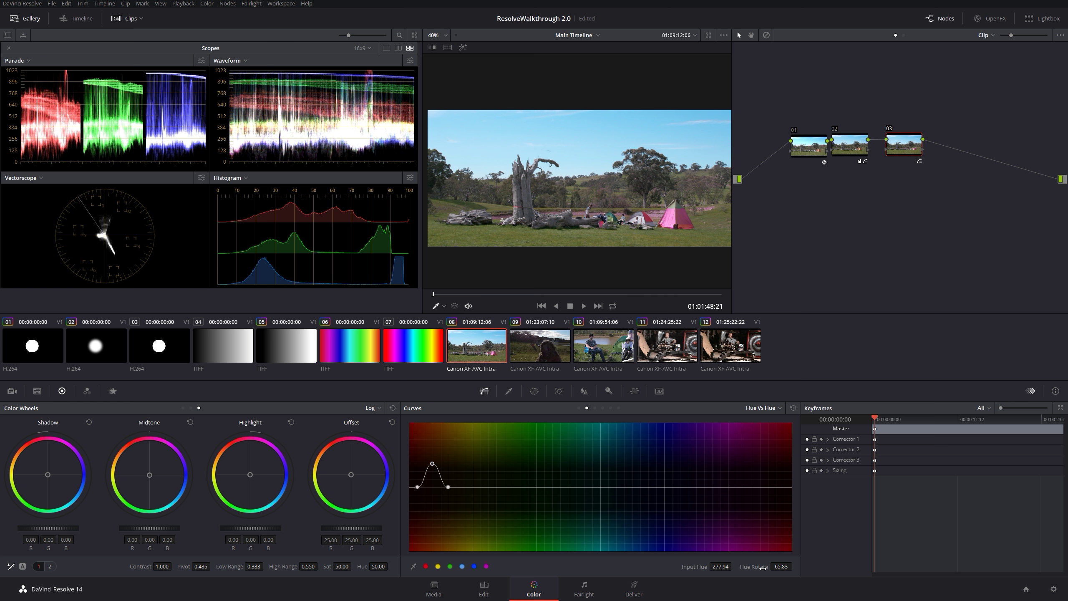
pyautogui.click(793, 407)
# Step: Try shifting the grass hue with Hue Vs Hue points, raising the curve and lowering it to Hue Rotate -115.92, then reset it
pyautogui.click(450, 567)
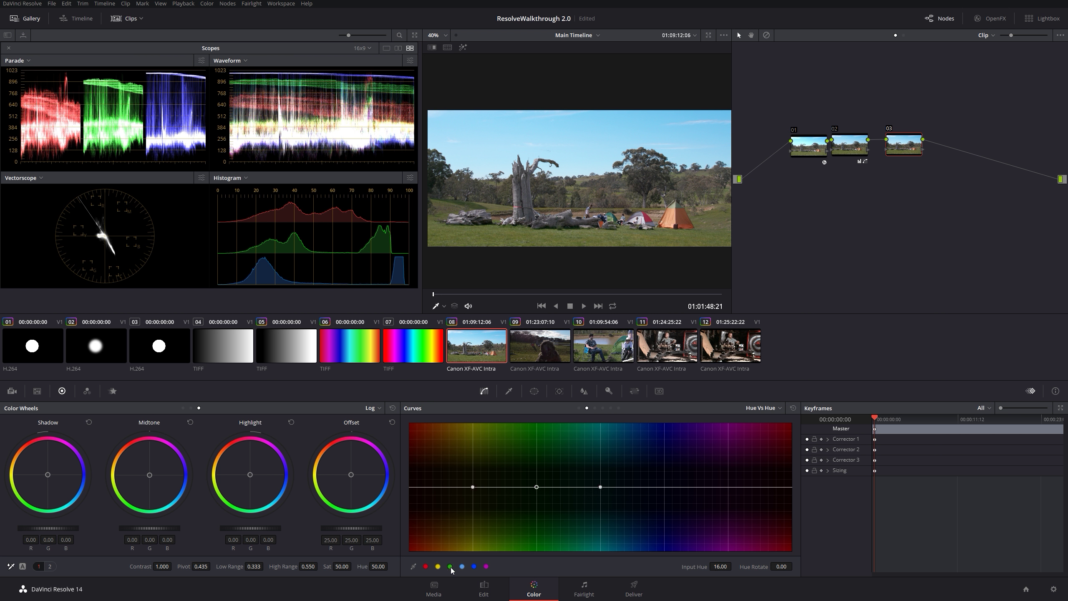
pyautogui.moveTo(537, 487); pyautogui.dragTo(485, 461)
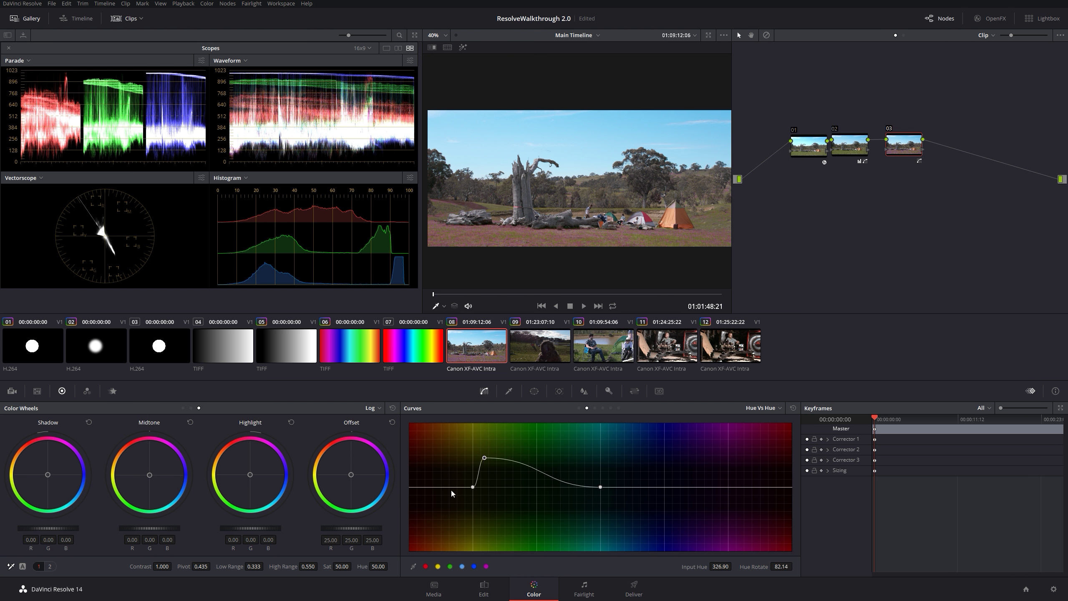
pyautogui.click(451, 487)
pyautogui.rightClick(473, 487)
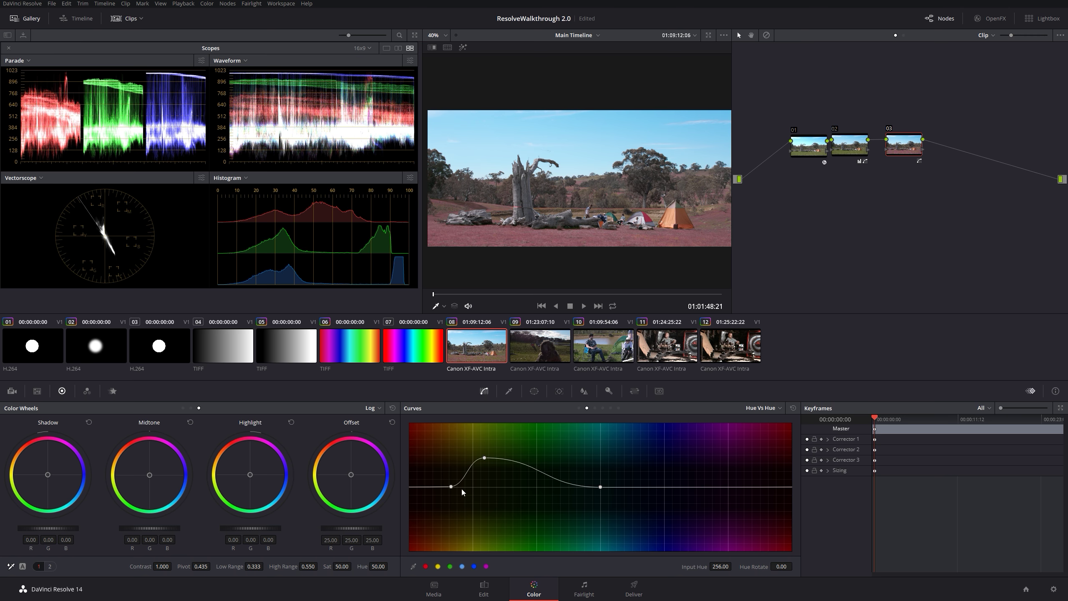
pyautogui.moveTo(485, 458); pyautogui.dragTo(483, 531)
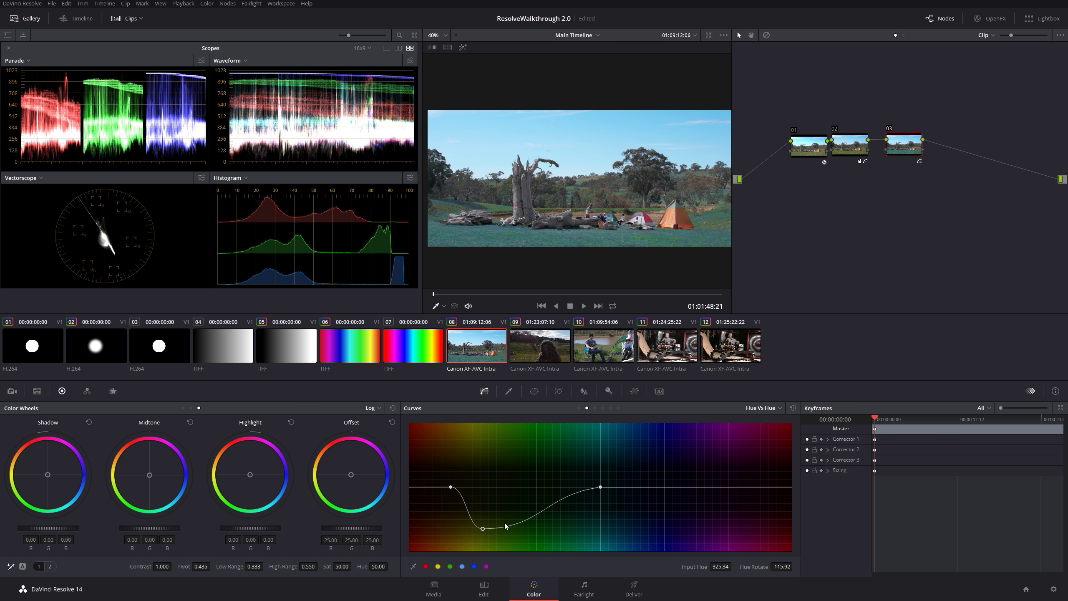
pyautogui.click(793, 407)
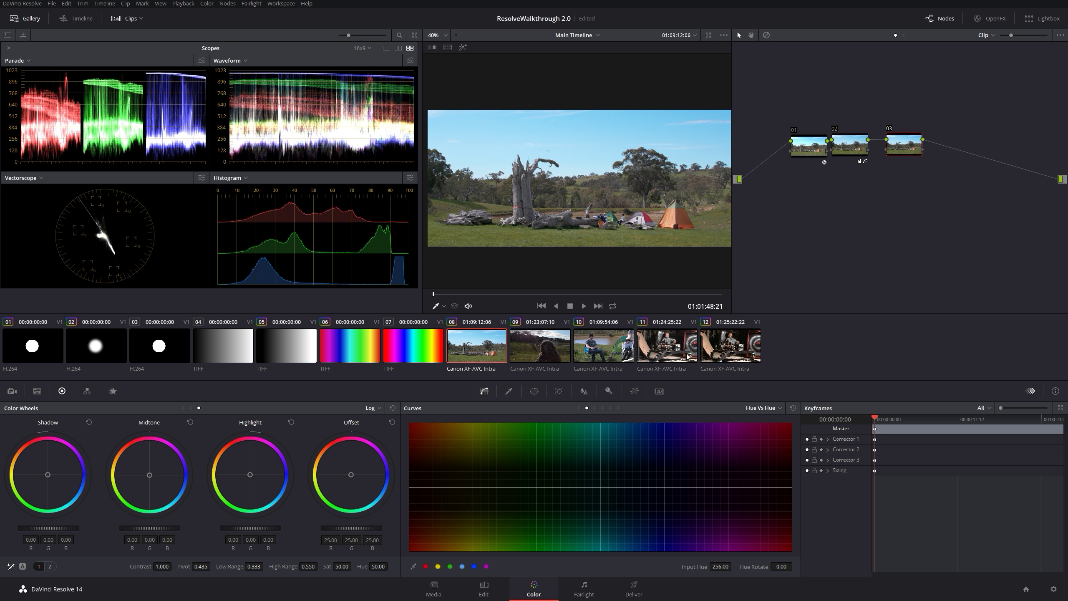
# Step: View clip 10, return to clip 08, and try adjusting the Bezier handles of a yellow Hue Vs Hue point before resetting the curve
pyautogui.click(601, 363)
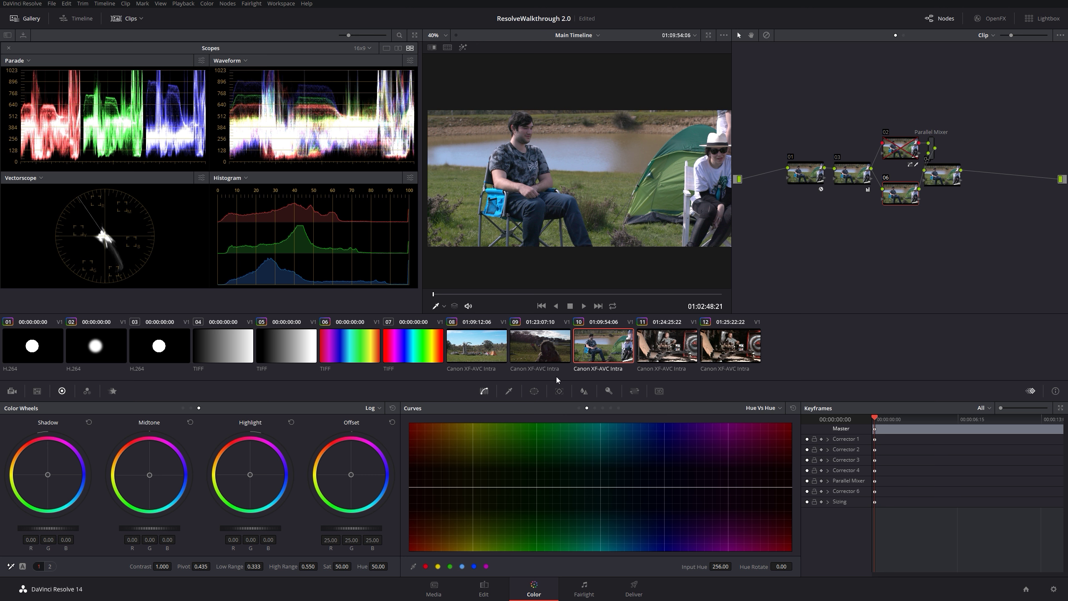
pyautogui.click(479, 343)
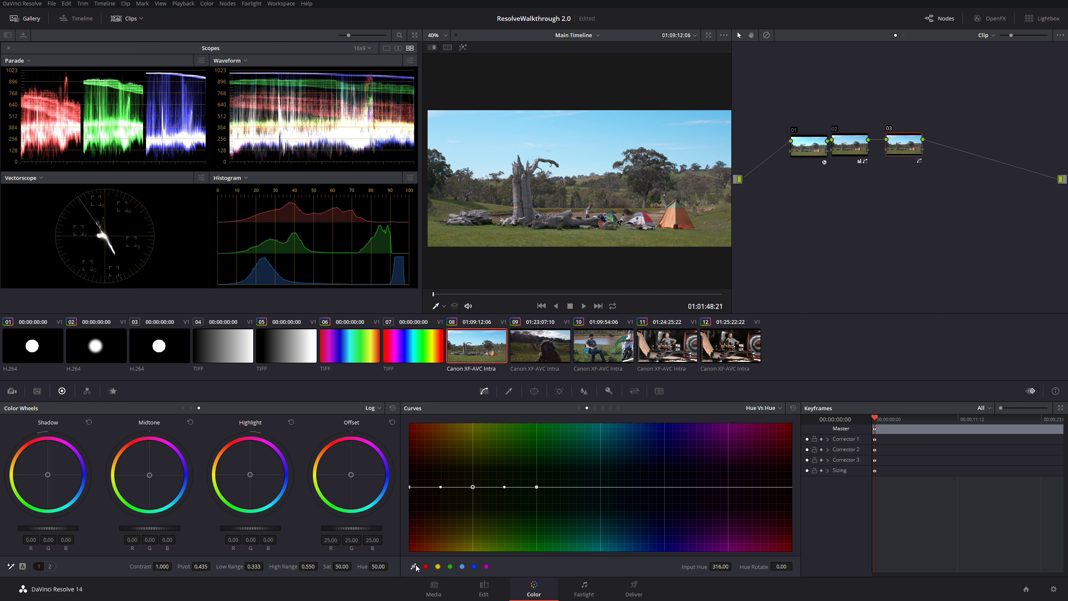
pyautogui.moveTo(504, 487); pyautogui.dragTo(447, 484)
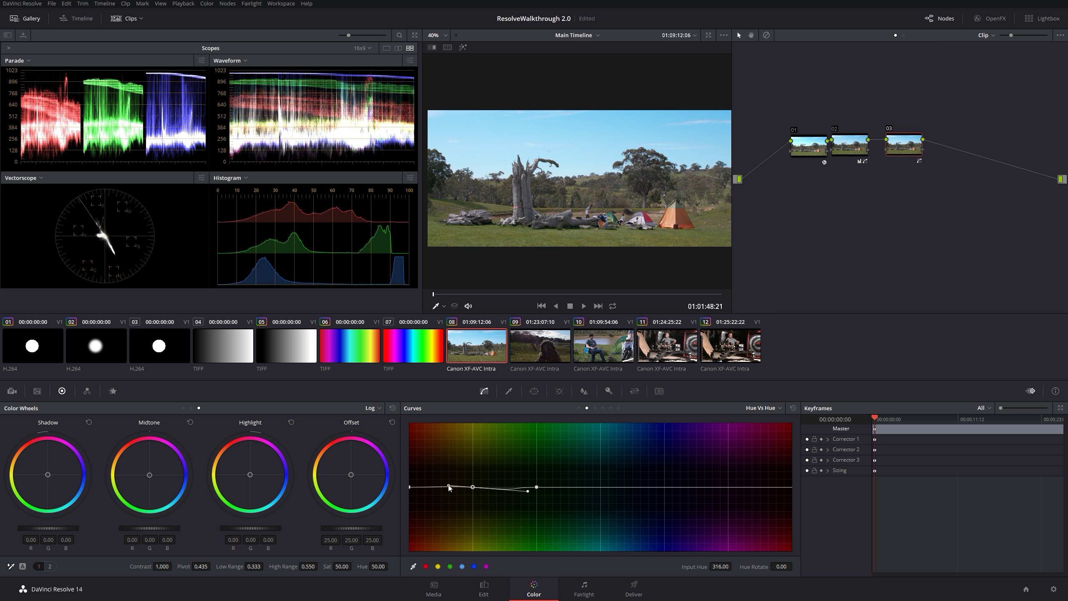
pyautogui.click(792, 408)
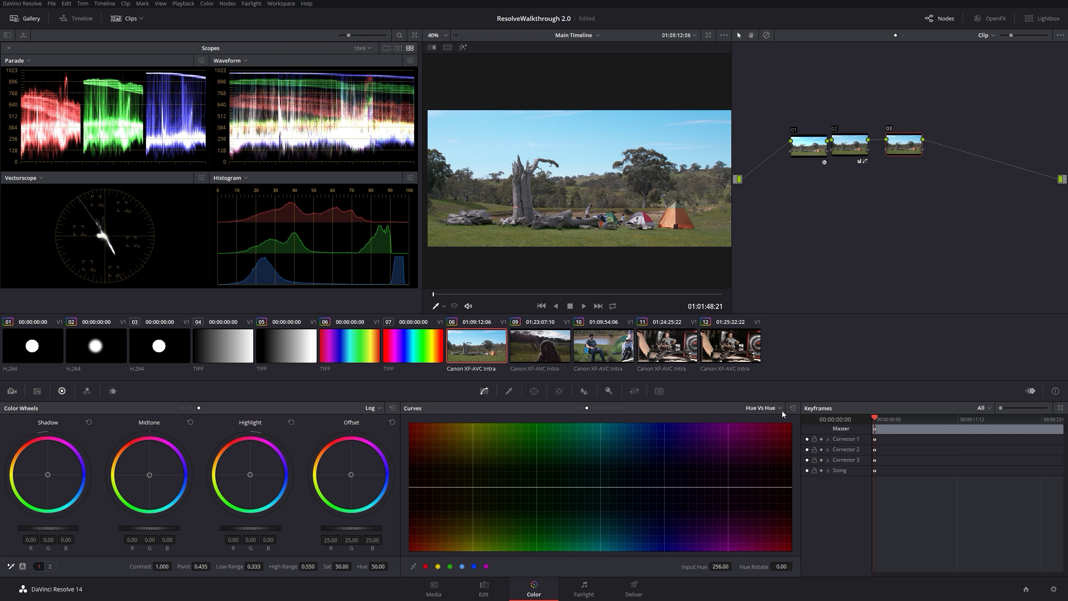
# Step: Try lowering the yellow range's Saturation to 0.53 on the Hue Vs Sat curve, then reset the curve
pyautogui.click(594, 409)
pyautogui.moveTo(474, 487)
pyautogui.mouseDown()
pyautogui.moveTo(484, 452)
pyautogui.moveTo(474, 526)
pyautogui.moveTo(481, 447)
pyautogui.moveTo(477, 547)
pyautogui.moveTo(476, 426)
pyautogui.moveTo(479, 539)
pyautogui.moveTo(479, 456)
pyautogui.moveTo(473, 514)
pyautogui.moveTo(475, 470)
pyautogui.moveTo(472, 487)
pyautogui.mouseUp()
pyautogui.moveTo(781, 567); pyautogui.dragTo(794, 436)
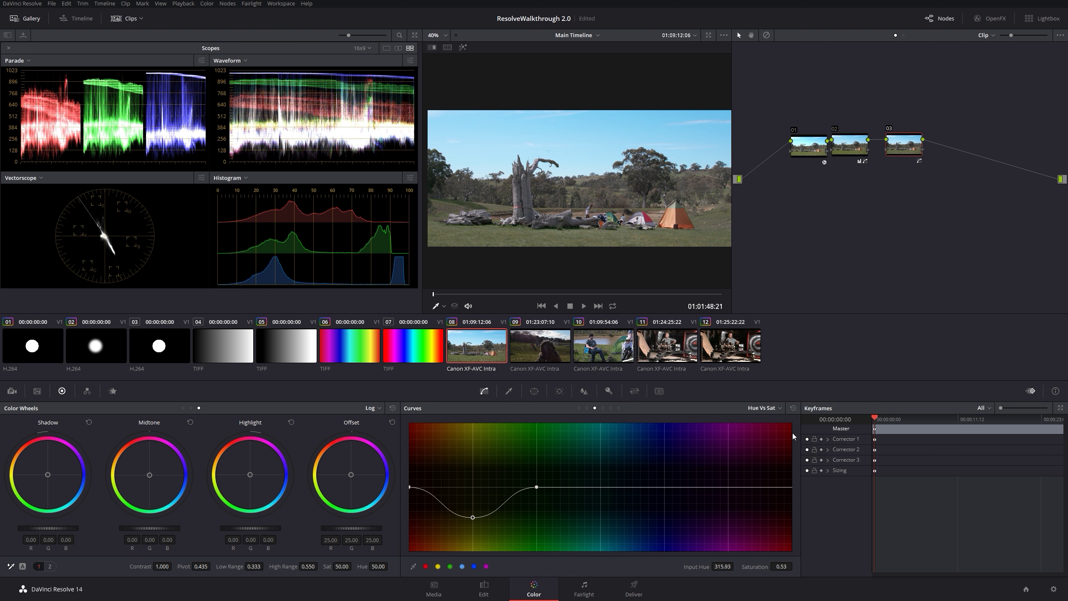
pyautogui.click(793, 408)
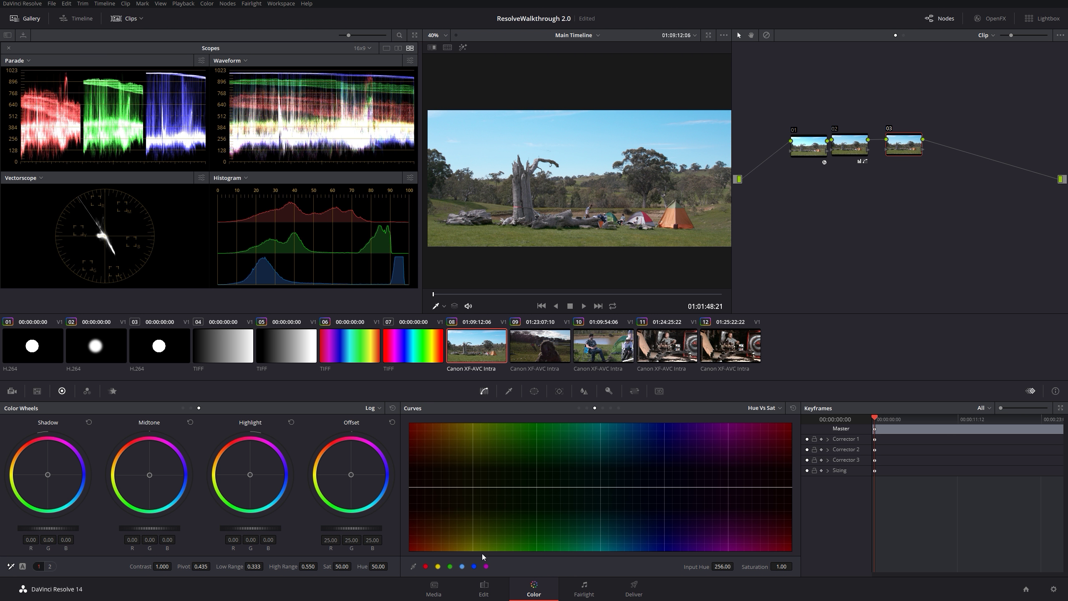
# Step: Try lowering and raising the yellow range's luminance on the Hue Vs Lum curve, then reset the curve
pyautogui.click(602, 408)
pyautogui.click(437, 566)
pyautogui.moveTo(473, 486); pyautogui.dragTo(478, 530)
pyautogui.moveTo(484, 500); pyautogui.dragTo(472, 437)
pyautogui.click(793, 407)
# Step: In clip 11, anchor the Lum Vs Sat curve in the shadows and lower its black end point to Saturation 0.00
pyautogui.click(610, 408)
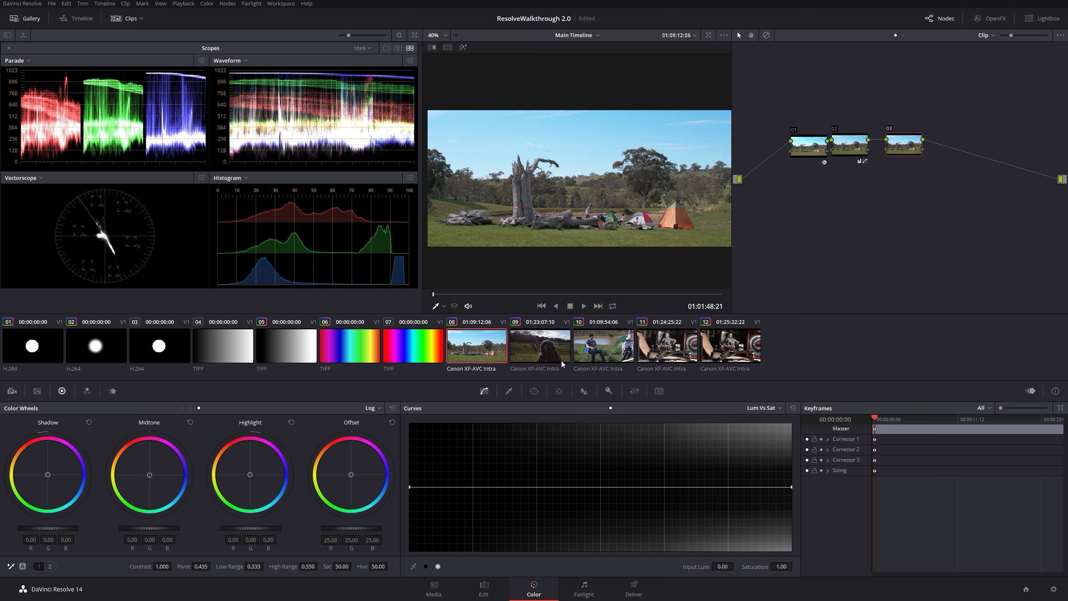
pyautogui.click(664, 348)
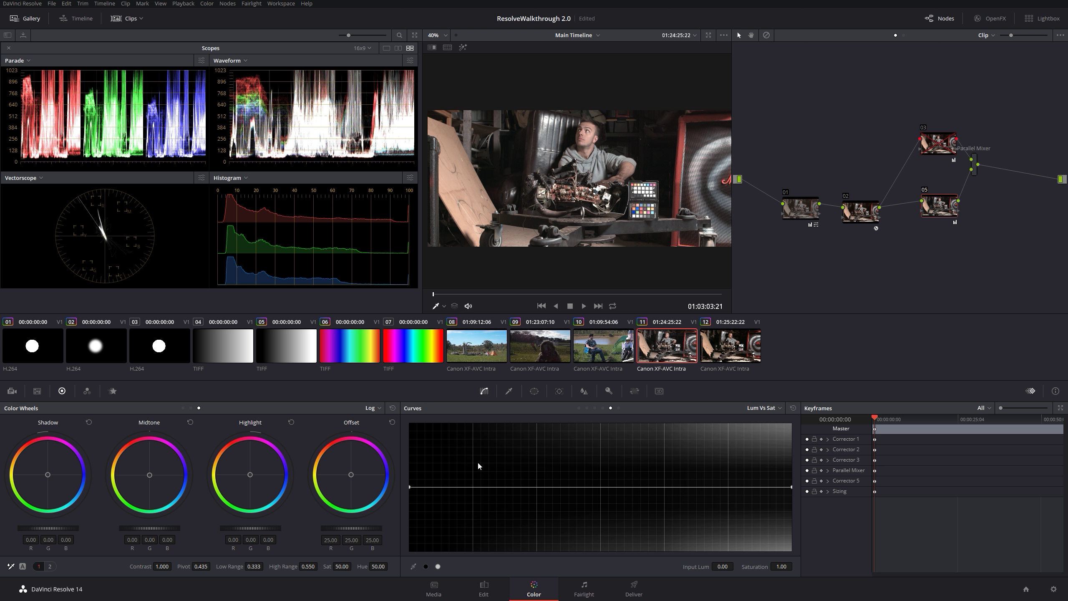
pyautogui.click(472, 489)
pyautogui.moveTo(410, 488); pyautogui.dragTo(397, 567)
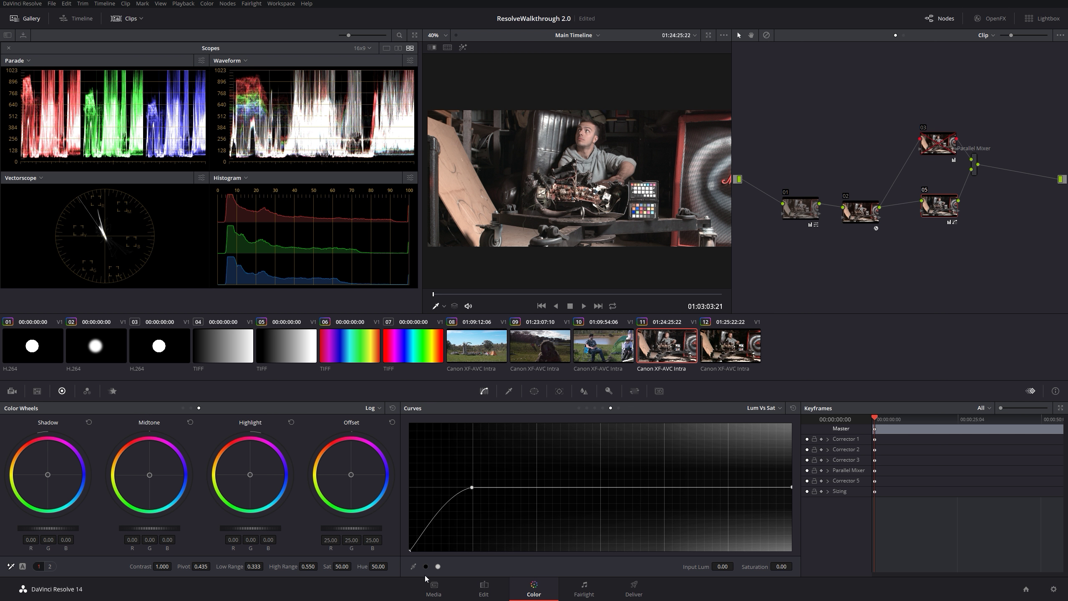
# Step: Try extending the shadow desaturation on the Lum Vs Sat curve through a point at Input Lum 0.21 and Saturation 0.79, then reset the curve
pyautogui.moveTo(473, 489)
pyautogui.mouseDown()
pyautogui.moveTo(541, 490)
pyautogui.moveTo(494, 531)
pyautogui.moveTo(496, 517)
pyautogui.moveTo(488, 539)
pyautogui.moveTo(491, 501)
pyautogui.mouseUp()
pyautogui.click(500, 500)
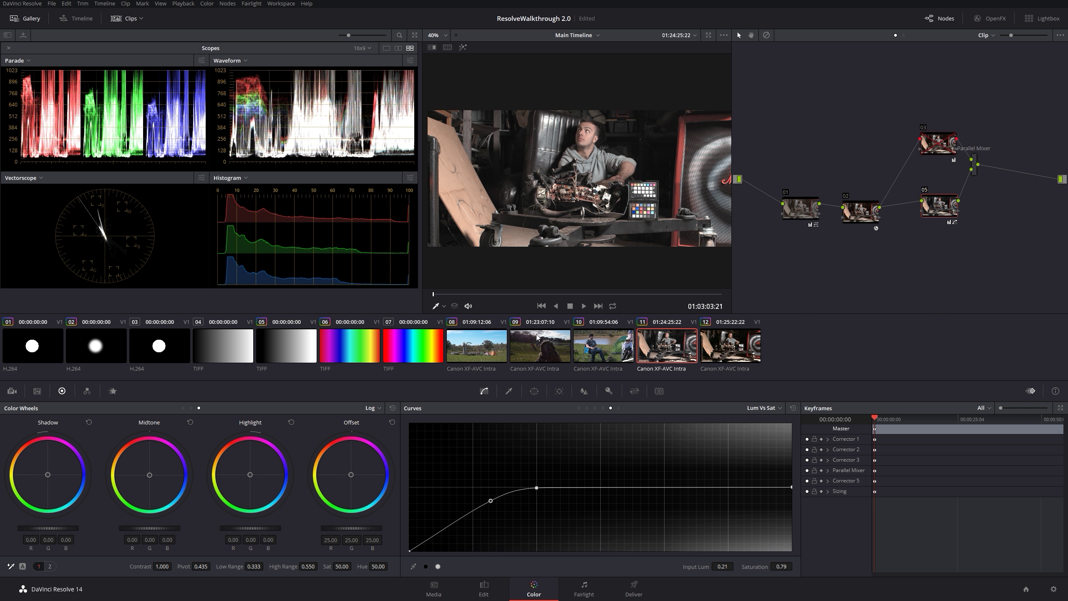
pyautogui.moveTo(492, 505); pyautogui.dragTo(511, 517)
pyautogui.click(793, 407)
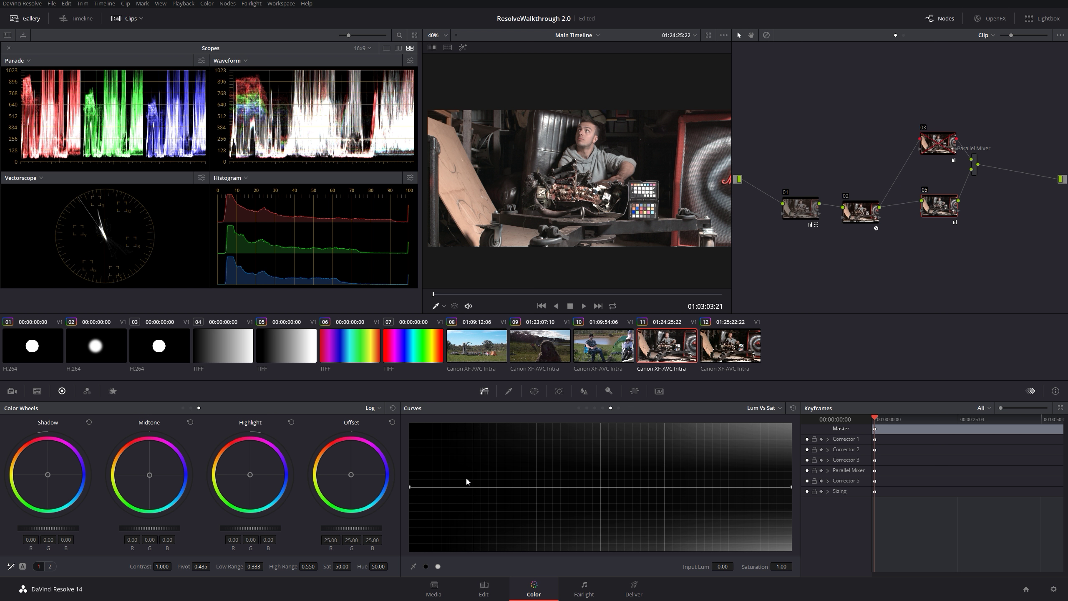
# Step: Try anchoring the Lum Vs Sat curve at Input Lum 0.08 and pulling its black end point down to zero saturation, then reset the curve
pyautogui.click(441, 486)
pyautogui.moveTo(441, 487); pyautogui.dragTo(441, 489)
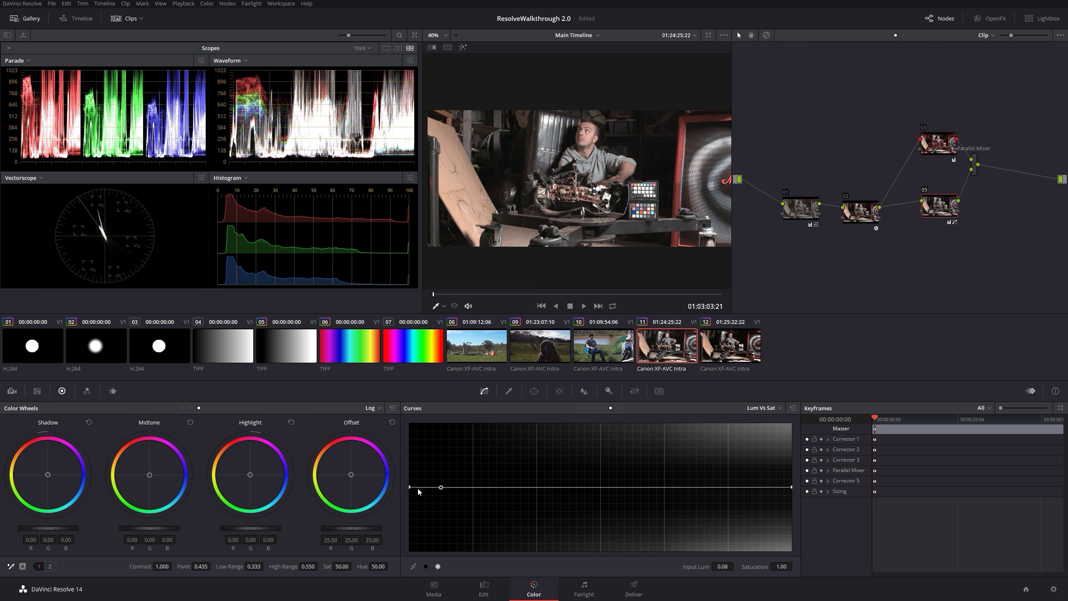
pyautogui.moveTo(407, 538); pyautogui.dragTo(406, 552)
pyautogui.click(793, 408)
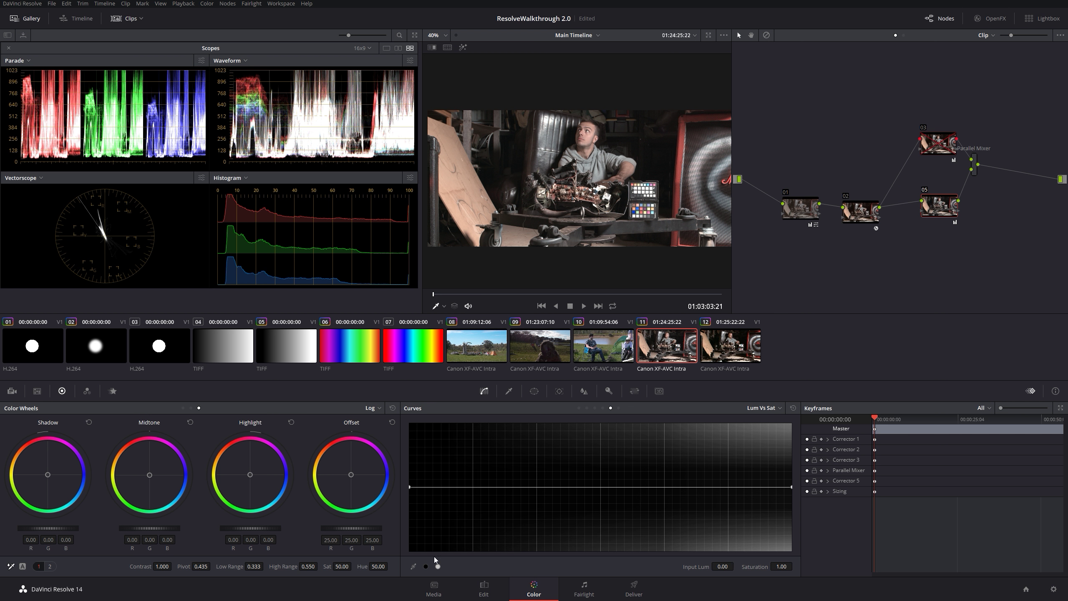
# Step: Switch to the Sat Vs Sat curve and review both adjustment pages of the Log and Primaries Wheels, including Color Boost
pyautogui.click(619, 408)
pyautogui.click(50, 566)
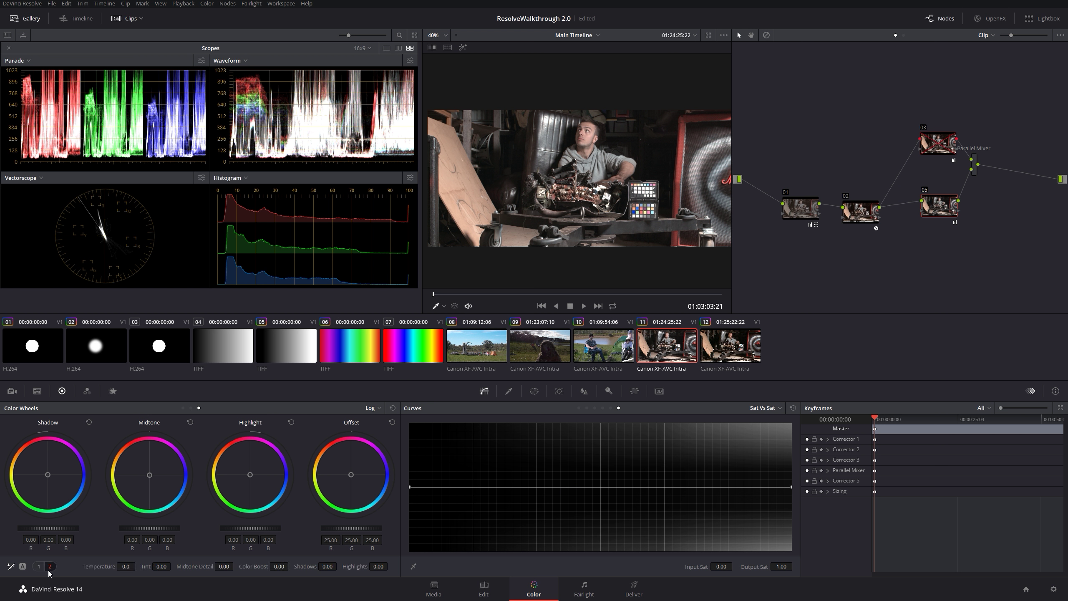
pyautogui.click(40, 566)
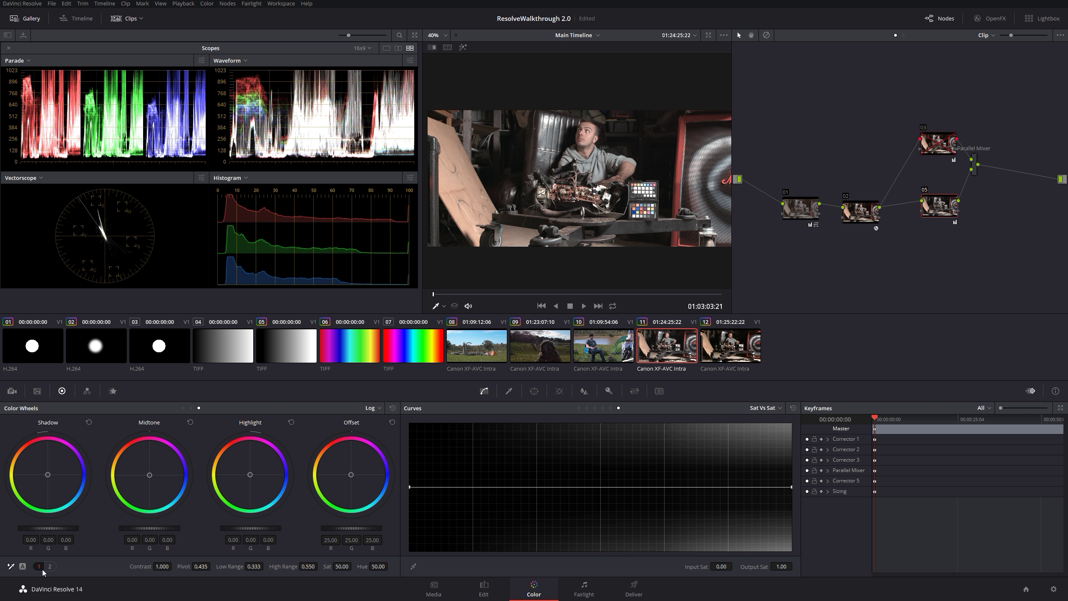
pyautogui.click(184, 408)
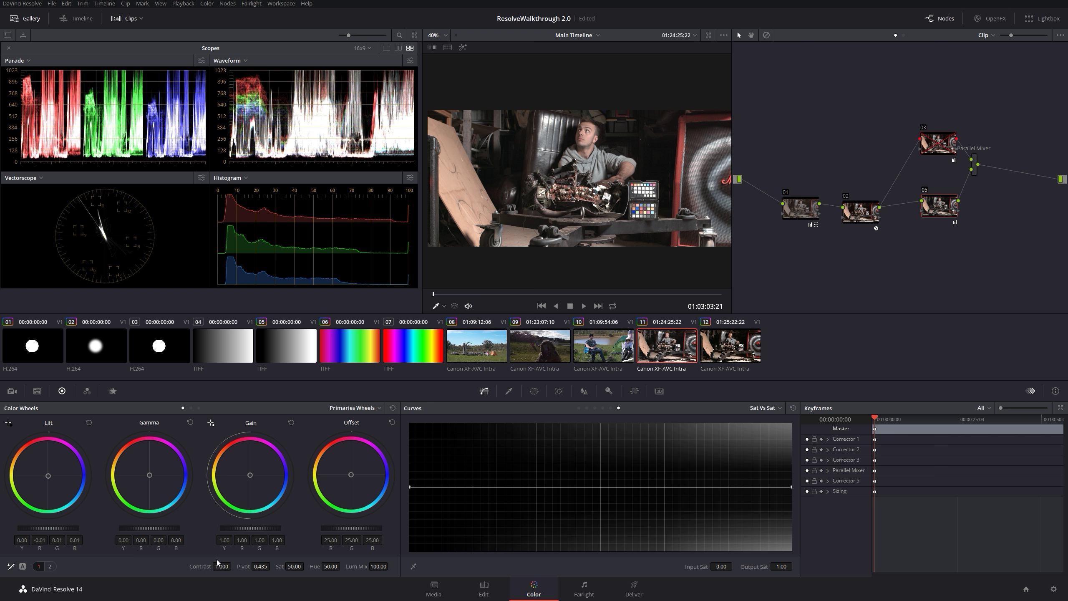
pyautogui.click(50, 566)
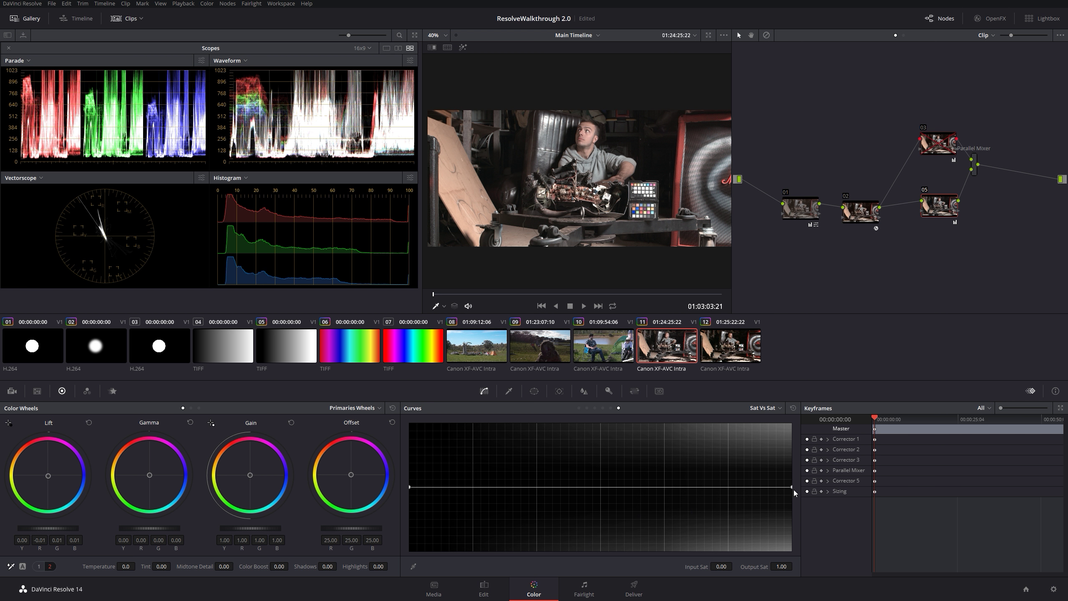
# Step: Try raising the Sat Vs Sat high end to 2.00, lowering the low end to 0.00 and bending it to 1.38 at Input Sat 0.09, then reset it
pyautogui.moveTo(792, 487); pyautogui.dragTo(789, 416)
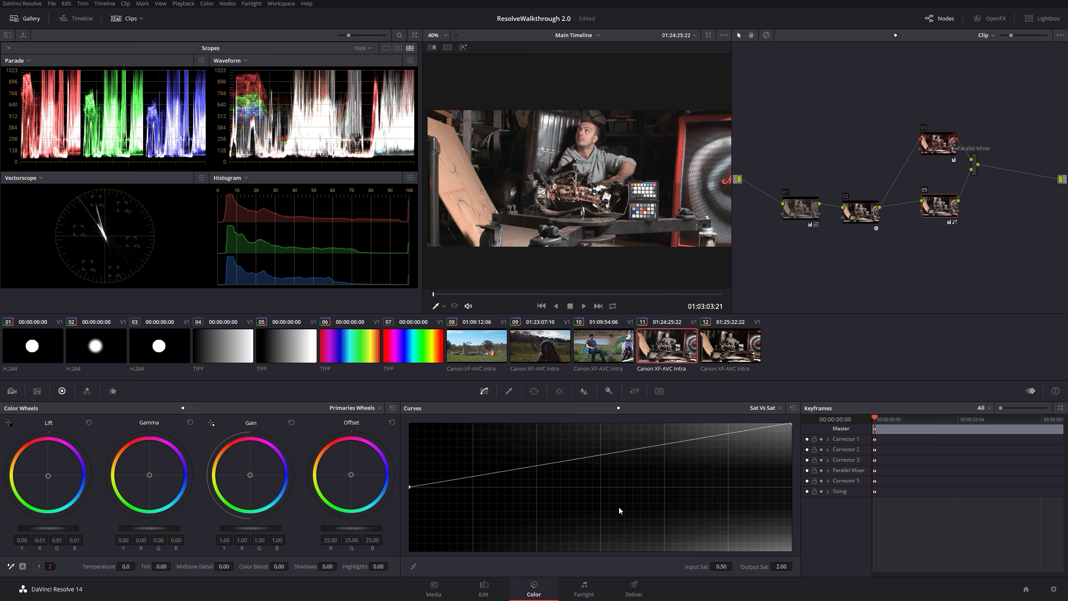
pyautogui.click(793, 407)
pyautogui.moveTo(792, 487); pyautogui.dragTo(788, 426)
pyautogui.moveTo(410, 487); pyautogui.dragTo(382, 573)
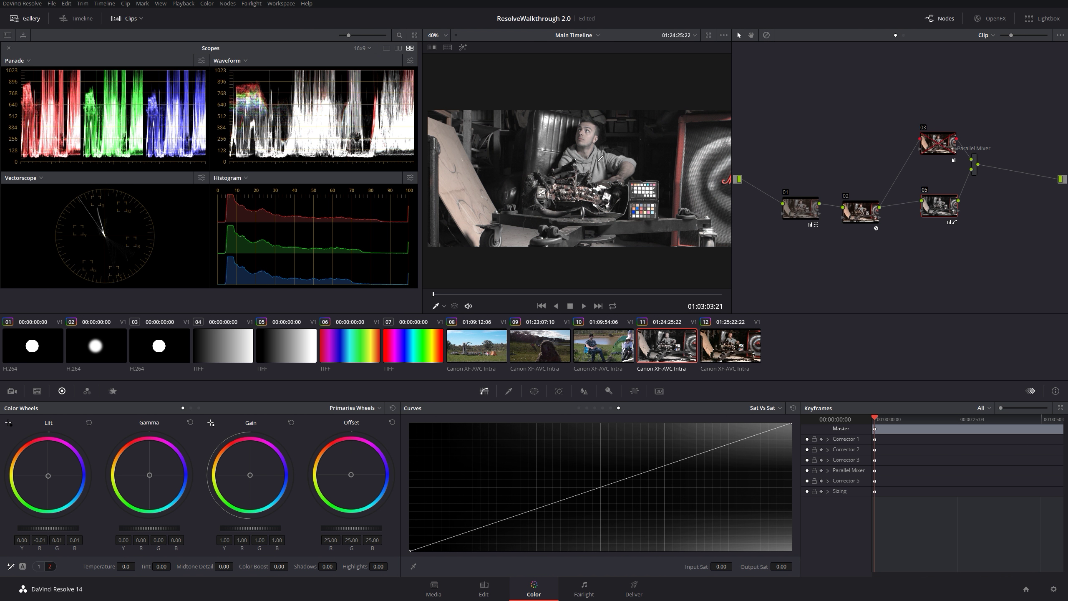
pyautogui.moveTo(602, 486); pyautogui.dragTo(476, 464)
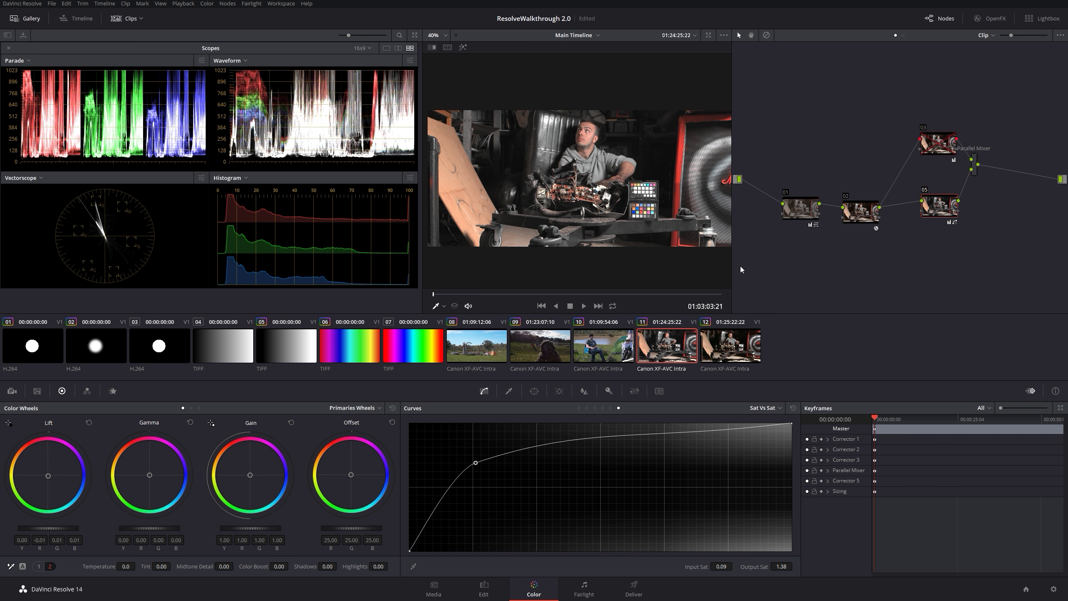
pyautogui.click(793, 410)
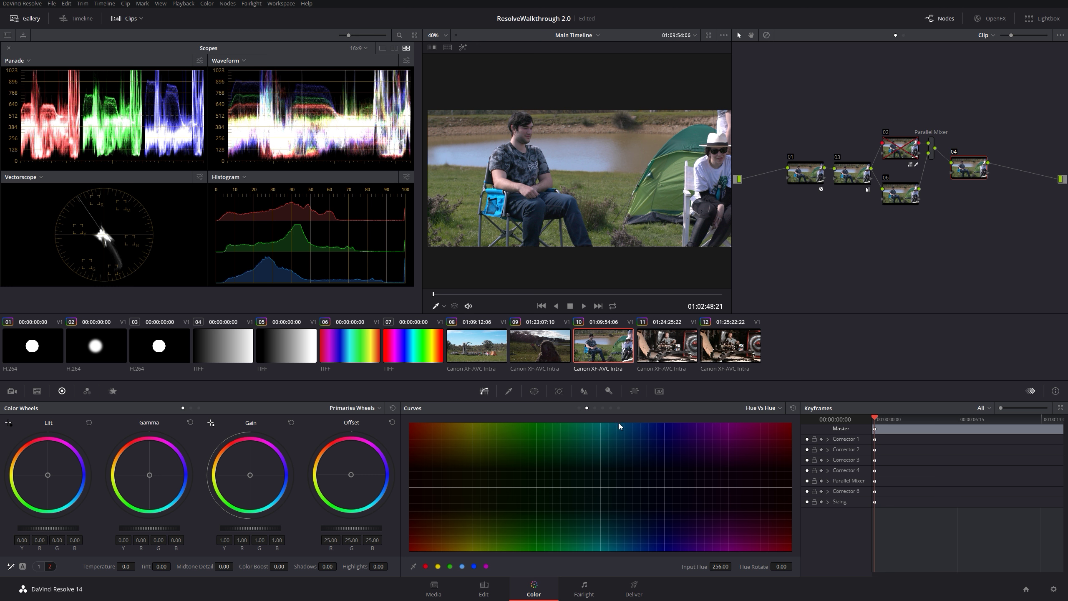
# Step: Try enlarging the Scopes window over the viewer for clip 10 and shrink it back
pyautogui.moveTo(410, 285); pyautogui.dragTo(392, 341)
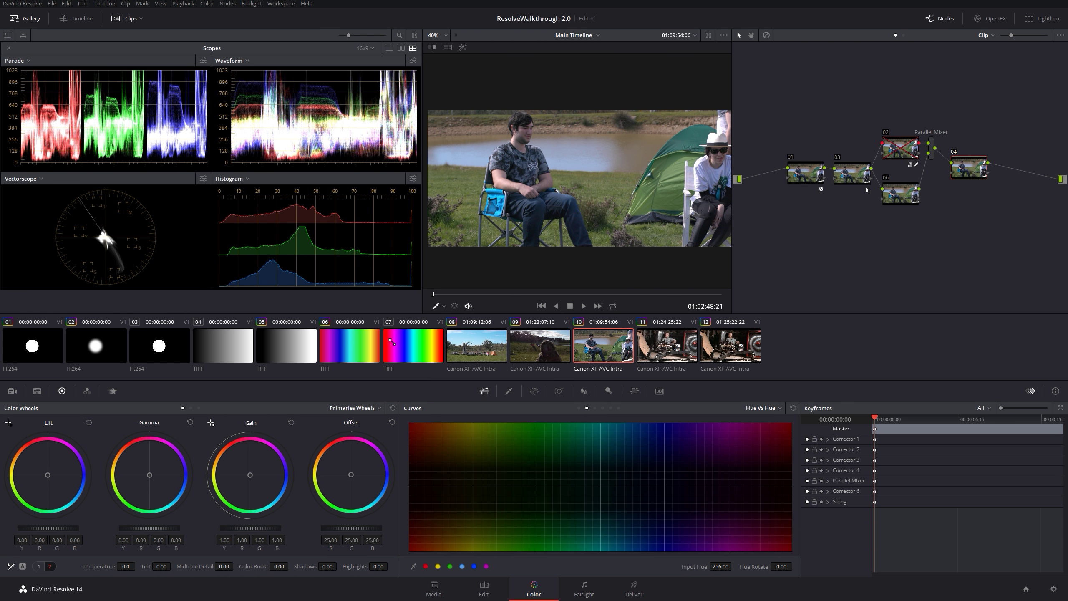
pyautogui.moveTo(392, 343); pyautogui.dragTo(855, 535)
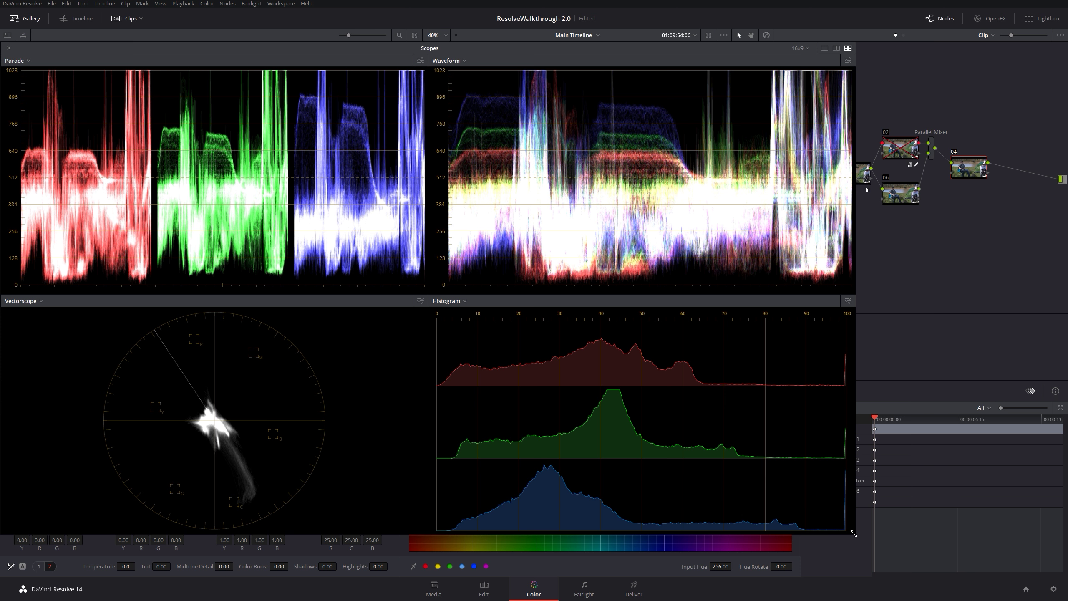
pyautogui.moveTo(855, 534); pyautogui.dragTo(459, 377)
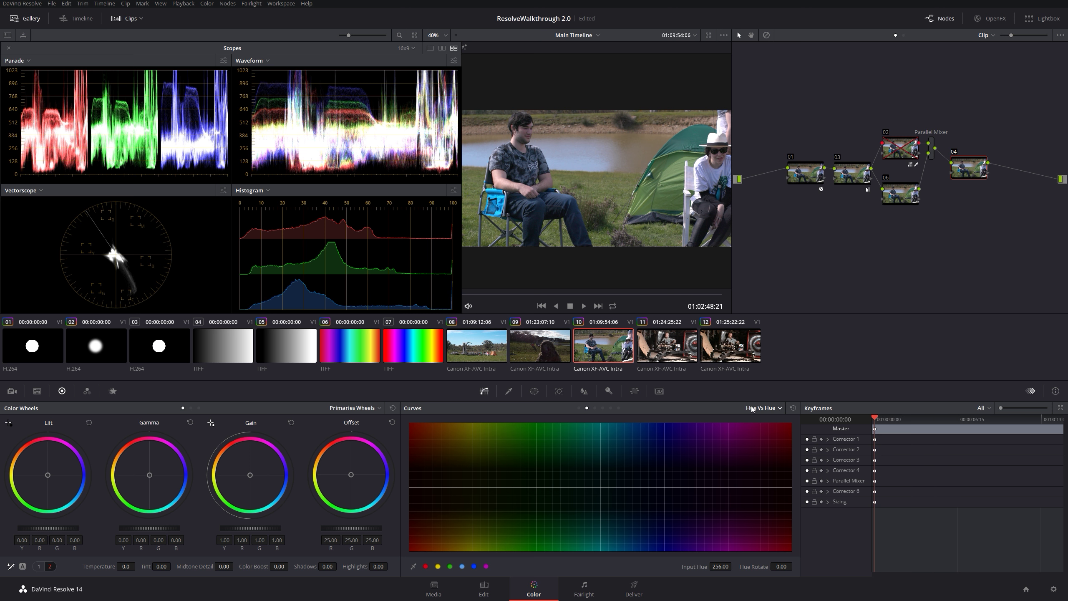
pyautogui.moveTo(461, 312); pyautogui.dragTo(768, 494)
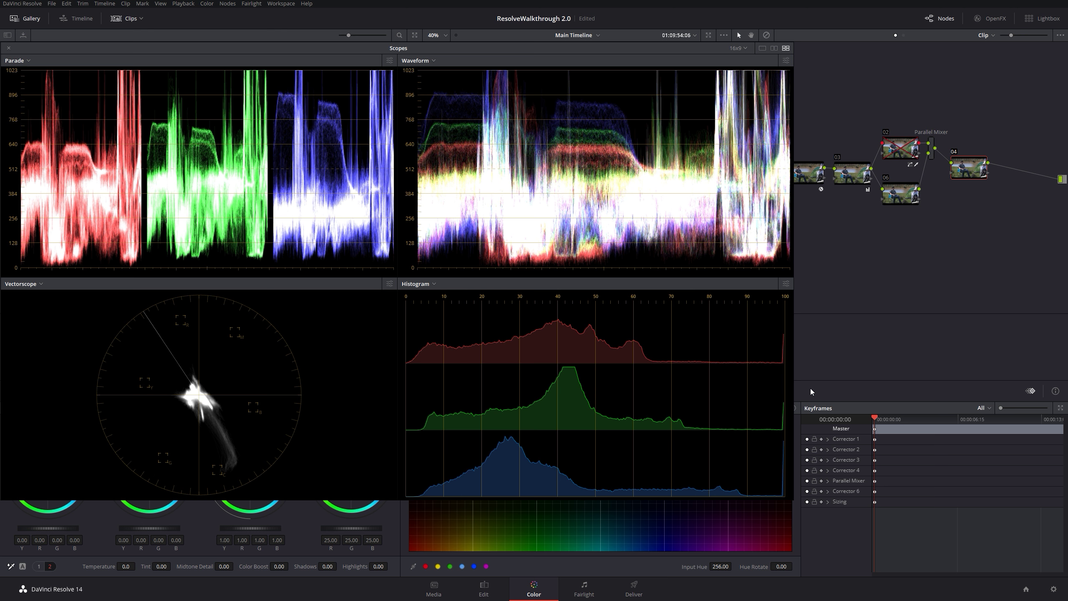
pyautogui.moveTo(793, 500); pyautogui.dragTo(461, 313)
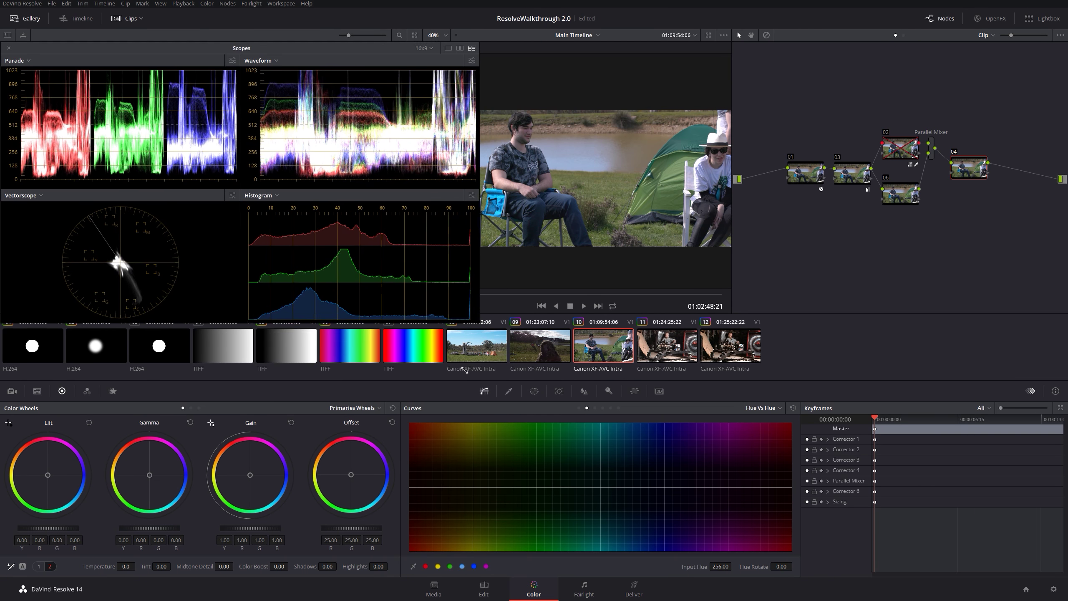
# Step: Add Hue Vs Hue points at the primary hues plus anchors at Input Hue 275.98 and 95.39, keeping the Scopes window beside the viewer
pyautogui.click(449, 566)
pyautogui.click(462, 566)
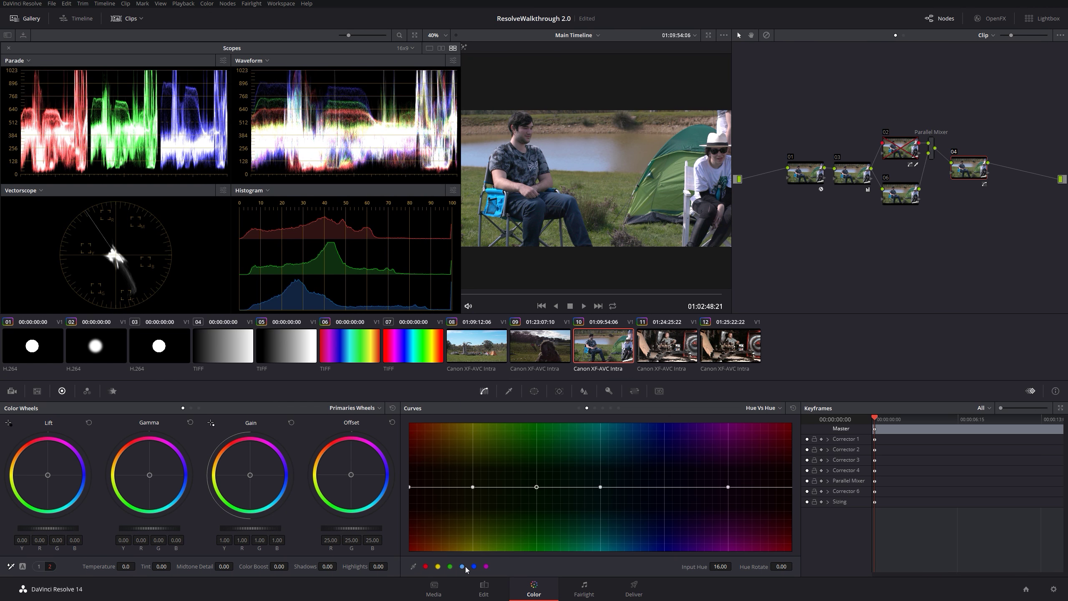
pyautogui.click(474, 566)
pyautogui.moveTo(452, 321); pyautogui.dragTo(542, 358)
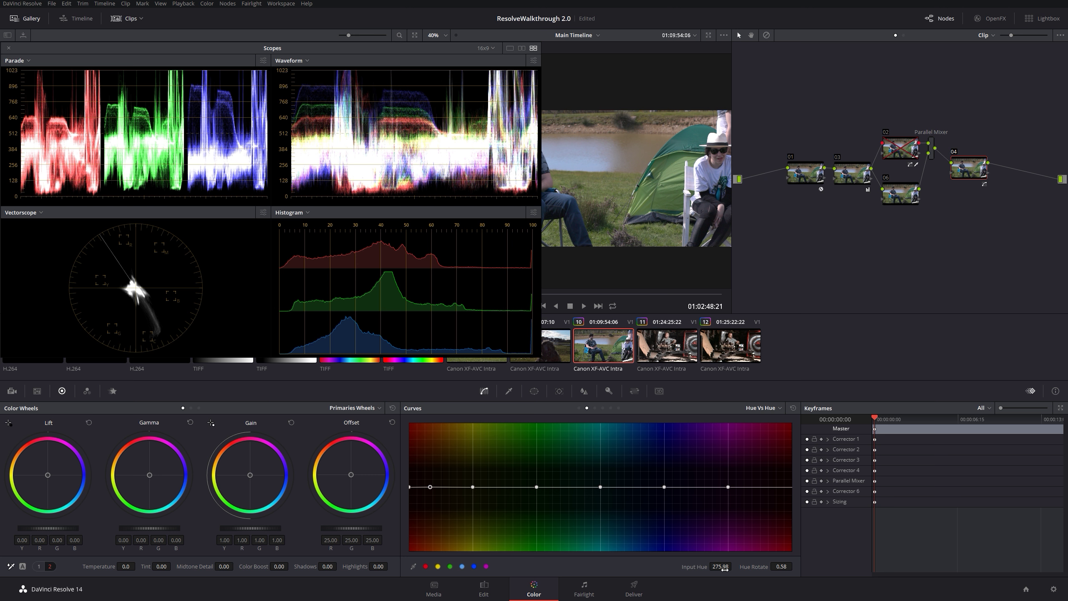
pyautogui.click(621, 487)
pyautogui.moveTo(541, 359); pyautogui.dragTo(431, 330)
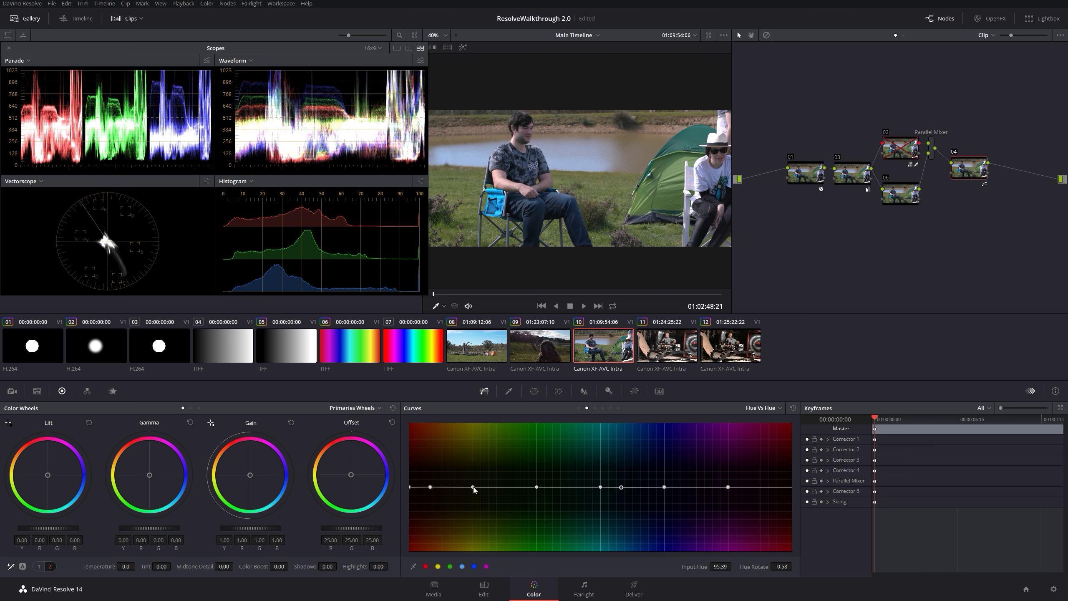
# Step: On the Hue Vs Hue curve, set Hue Rotate to 30.87 for yellow, 29.71 for green and -13.40 for red, and lower the magenta point
pyautogui.moveTo(474, 487); pyautogui.dragTo(473, 477)
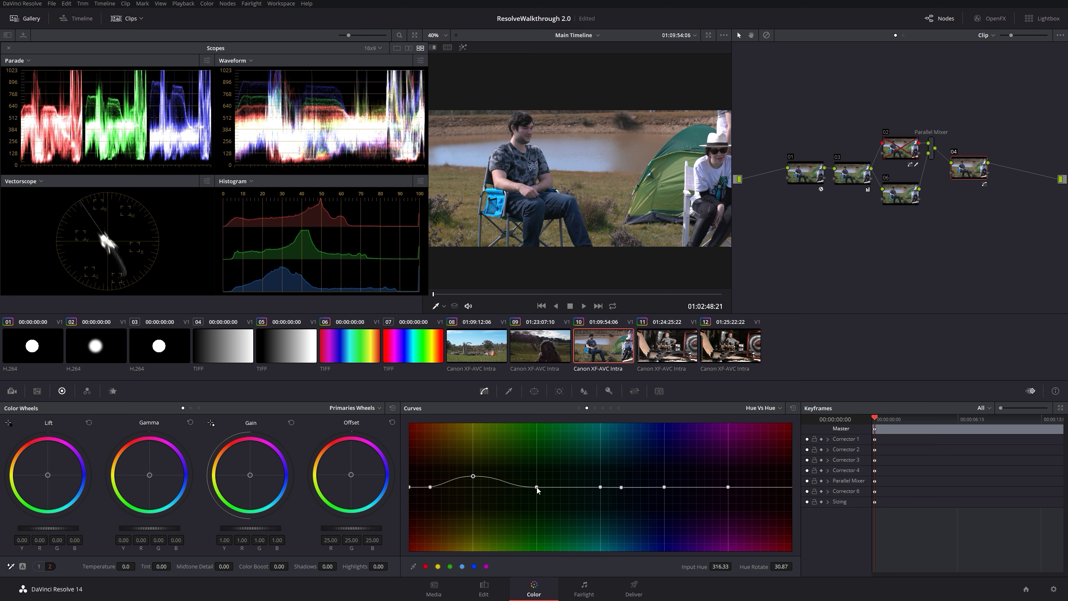
pyautogui.moveTo(537, 488)
pyautogui.mouseDown()
pyautogui.moveTo(540, 500)
pyautogui.moveTo(536, 478)
pyautogui.mouseUp()
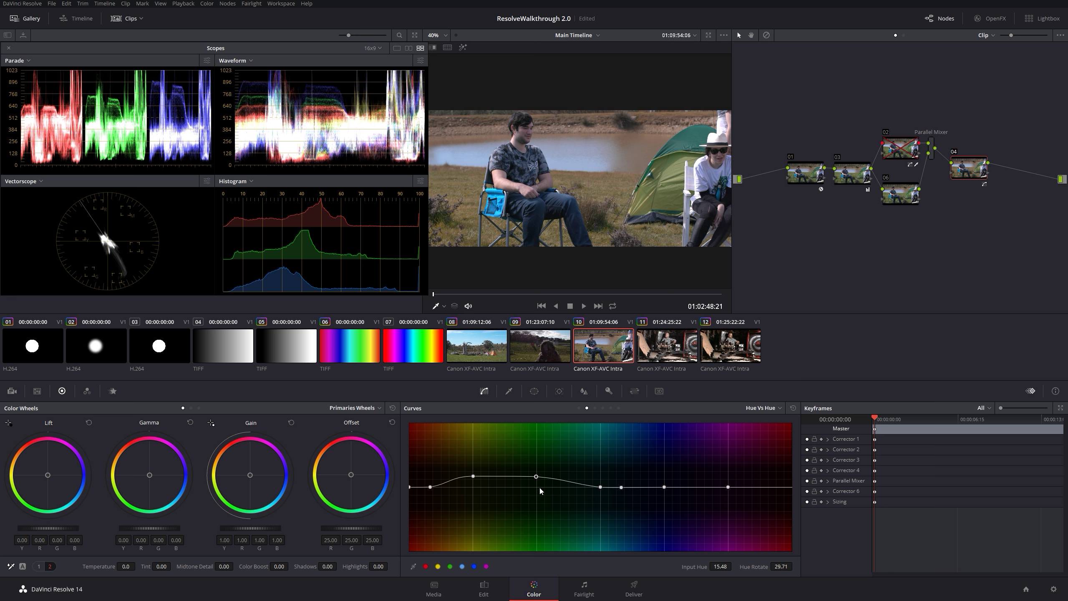
pyautogui.moveTo(726, 489); pyautogui.dragTo(729, 499)
pyautogui.moveTo(410, 487); pyautogui.dragTo(408, 492)
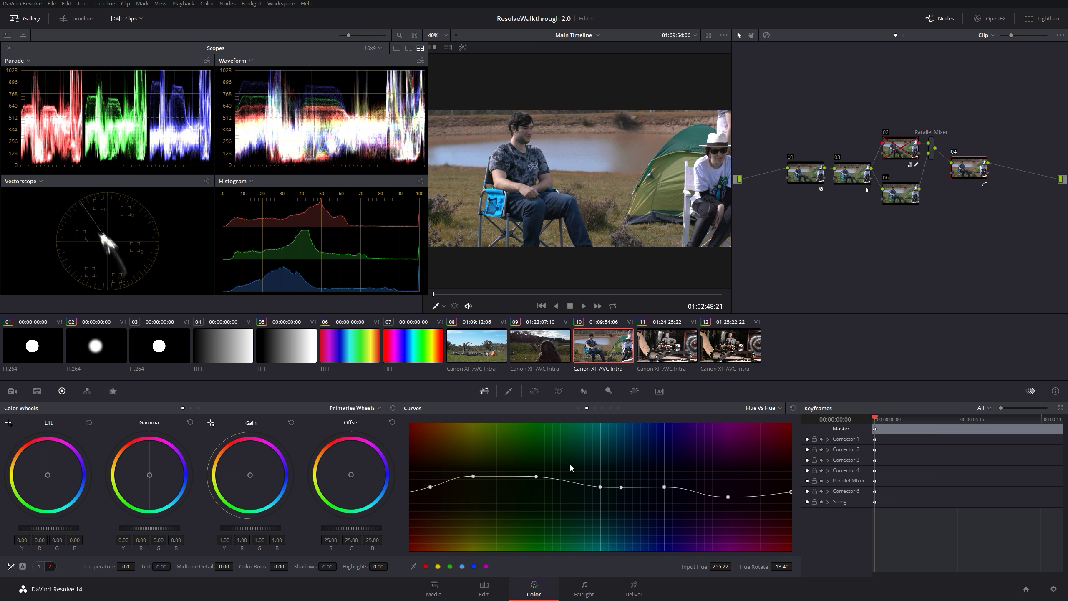
# Step: Set Hue Rotate to 21.55 for the blue point, -19.22 for the cyan point and 28.54 for the green point
pyautogui.moveTo(664, 487); pyautogui.dragTo(666, 479)
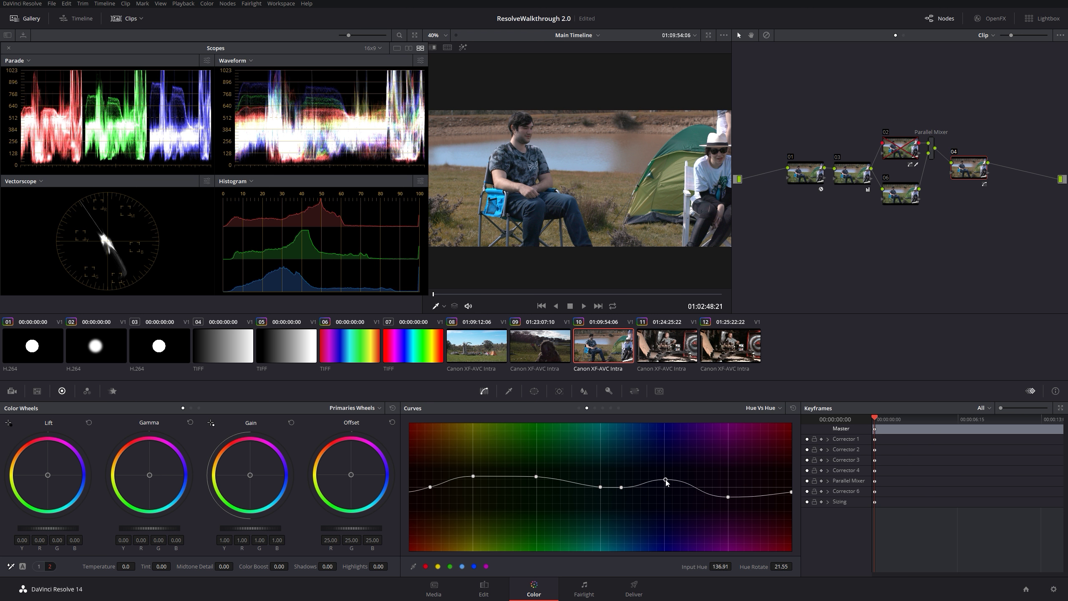
pyautogui.moveTo(600, 487); pyautogui.dragTo(602, 496)
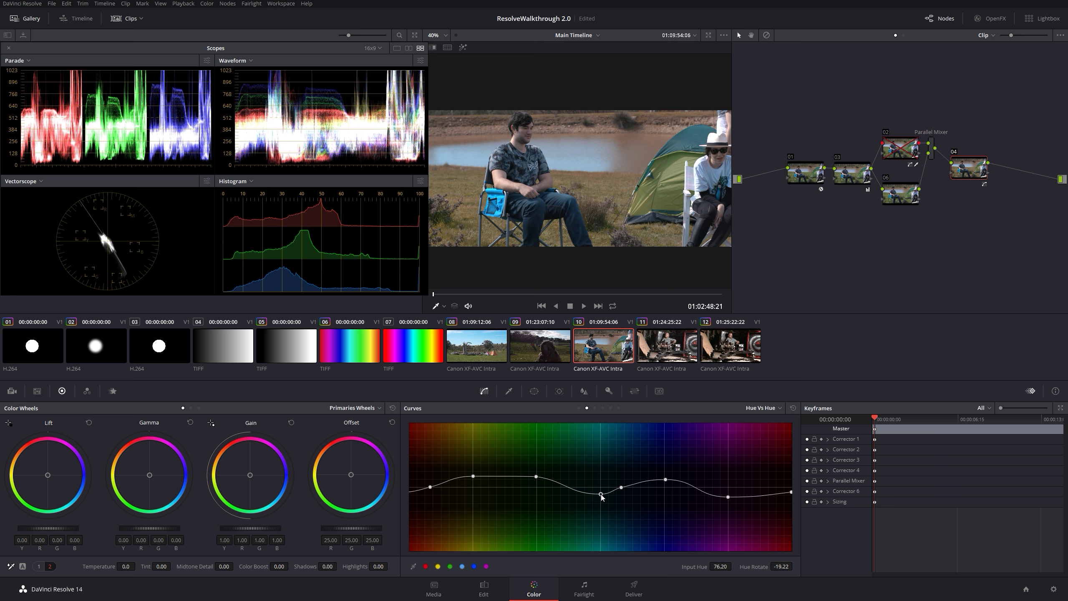
pyautogui.moveTo(535, 476)
pyautogui.mouseDown()
pyautogui.moveTo(537, 504)
pyautogui.moveTo(538, 476)
pyautogui.mouseUp()
# Step: Zoom the viewer to 100% on the seated man and compare the image with node 04 enabled and disabled
pyautogui.click(436, 38)
pyautogui.click(448, 100)
pyautogui.moveTo(705, 200)
pyautogui.mouseDown()
pyautogui.moveTo(645, 138)
pyautogui.moveTo(556, 93)
pyautogui.moveTo(501, 143)
pyautogui.moveTo(519, 169)
pyautogui.moveTo(499, 188)
pyautogui.moveTo(690, 200)
pyautogui.moveTo(721, 223)
pyautogui.moveTo(703, 212)
pyautogui.mouseUp()
pyautogui.hotkey('ctrl', 'd')
pyautogui.hotkey('ctrl', 'd')
pyautogui.hotkey('ctrl', 'd')
pyautogui.hotkey('ctrl', 'd')
pyautogui.hotkey('ctrl', 'd')
pyautogui.hotkey('ctrl', 'd')
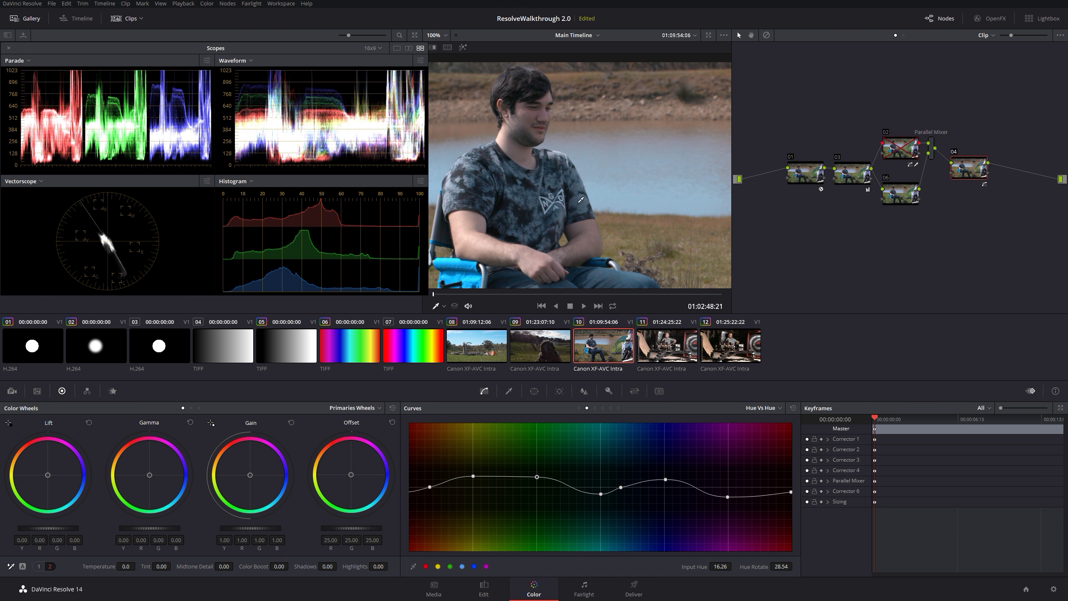
pyautogui.moveTo(530, 195)
pyautogui.mouseDown()
pyautogui.moveTo(684, 193)
pyautogui.moveTo(536, 194)
pyautogui.mouseUp()
pyautogui.hotkey('ctrl', 'd')
pyautogui.hotkey('ctrl', 'd')
pyautogui.hotkey('ctrl', 'd')
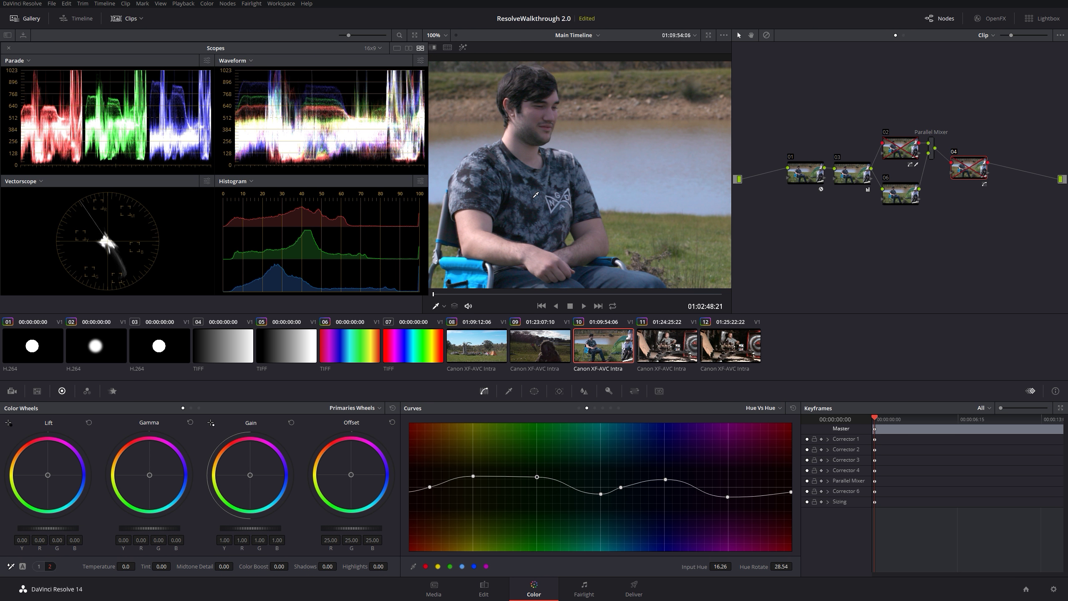
pyautogui.hotkey('ctrl', 'd')
pyautogui.moveTo(603, 177); pyautogui.dragTo(635, 180)
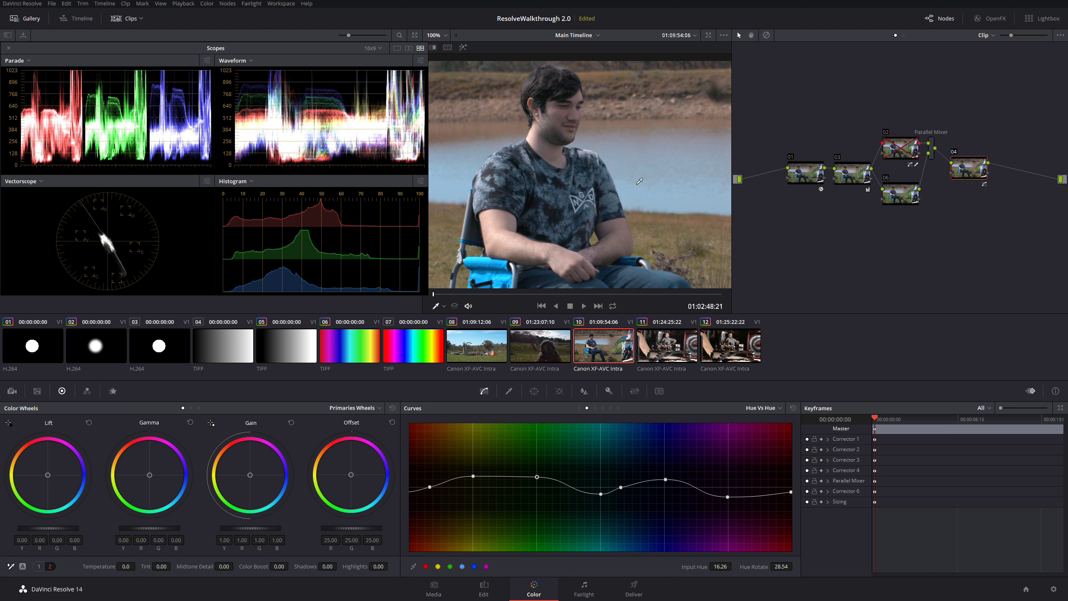
pyautogui.hotkey('ctrl', 'd')
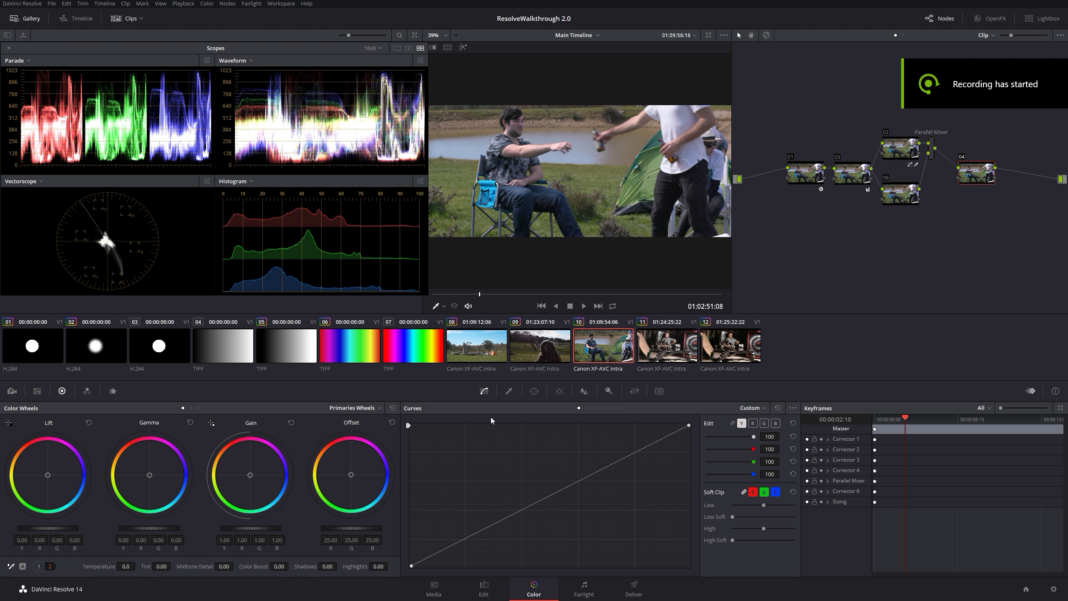
# Step: Open the Qualifier, review its modes through to 3D, and return to HSL
pyautogui.click(508, 392)
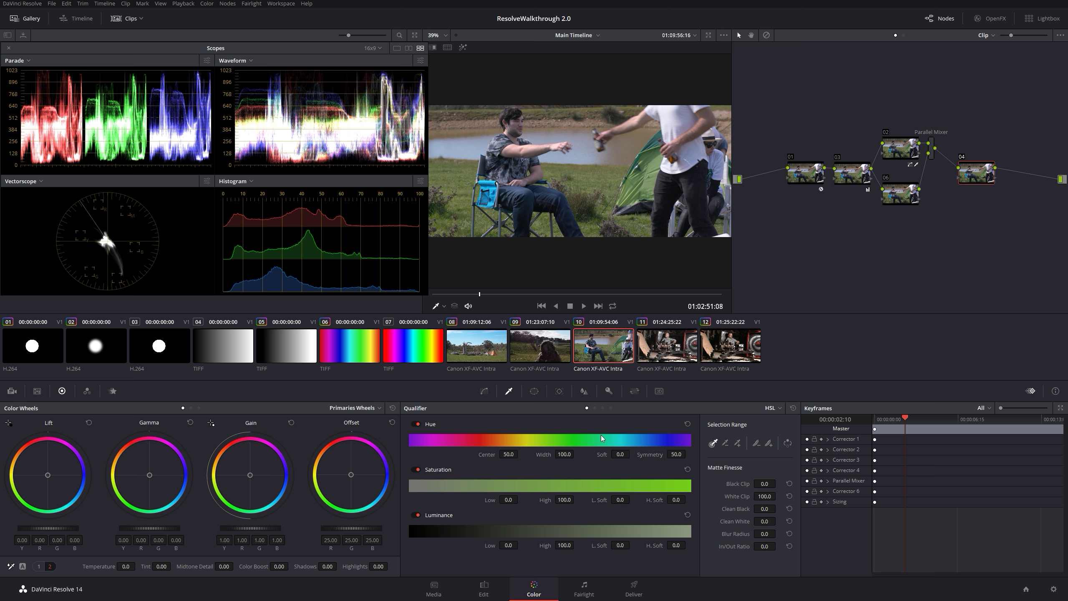
pyautogui.click(595, 407)
pyautogui.click(602, 407)
pyautogui.click(611, 407)
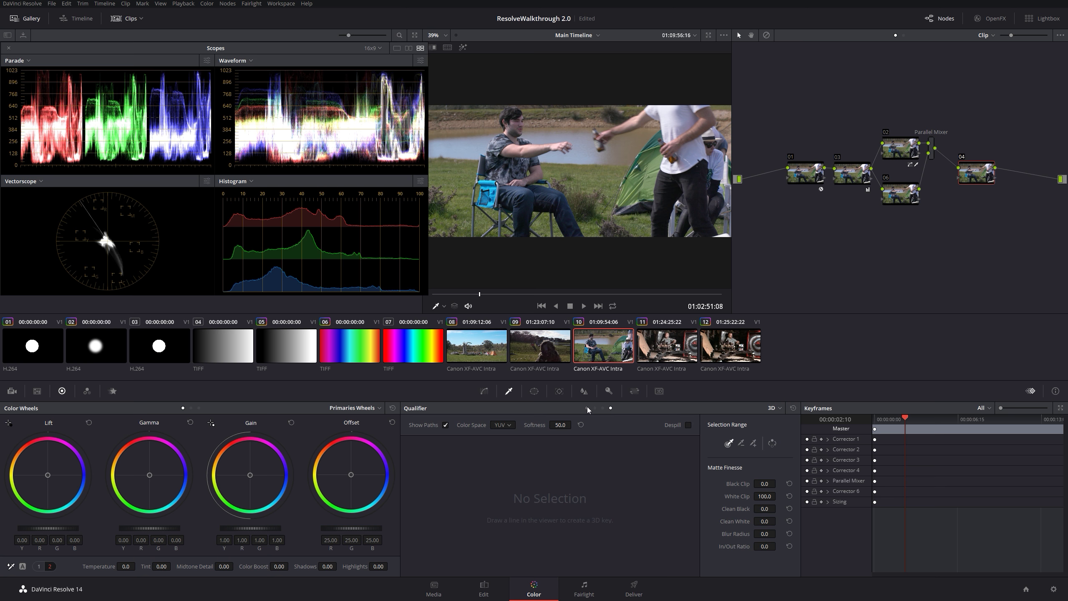
pyautogui.click(587, 407)
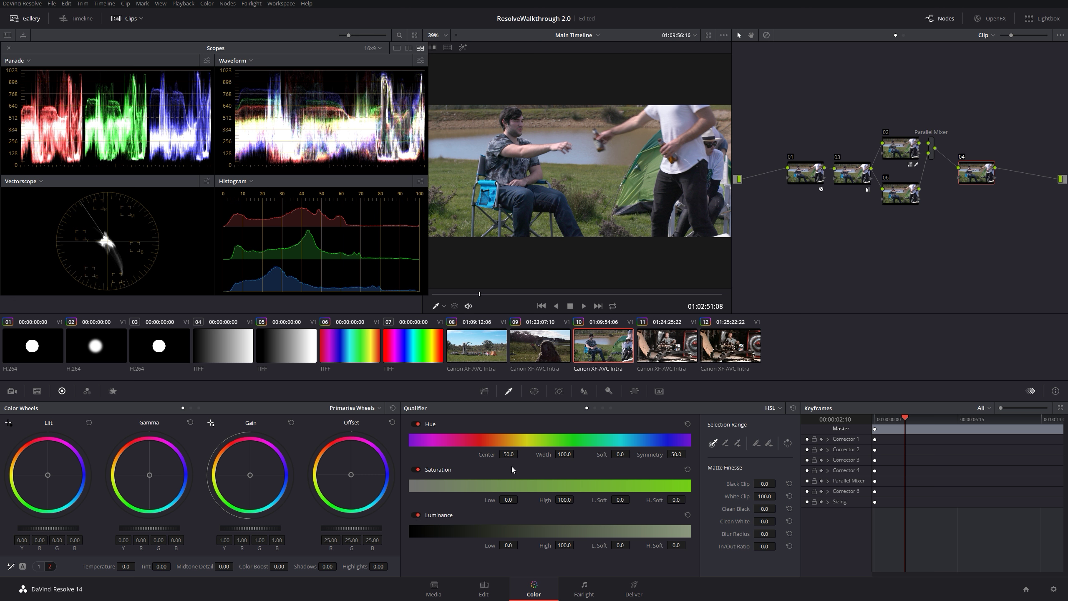
# Step: In clip 06, align node 01 with the input and output, and narrow the Qualifier's Hue Width to 61.2
pyautogui.click(345, 356)
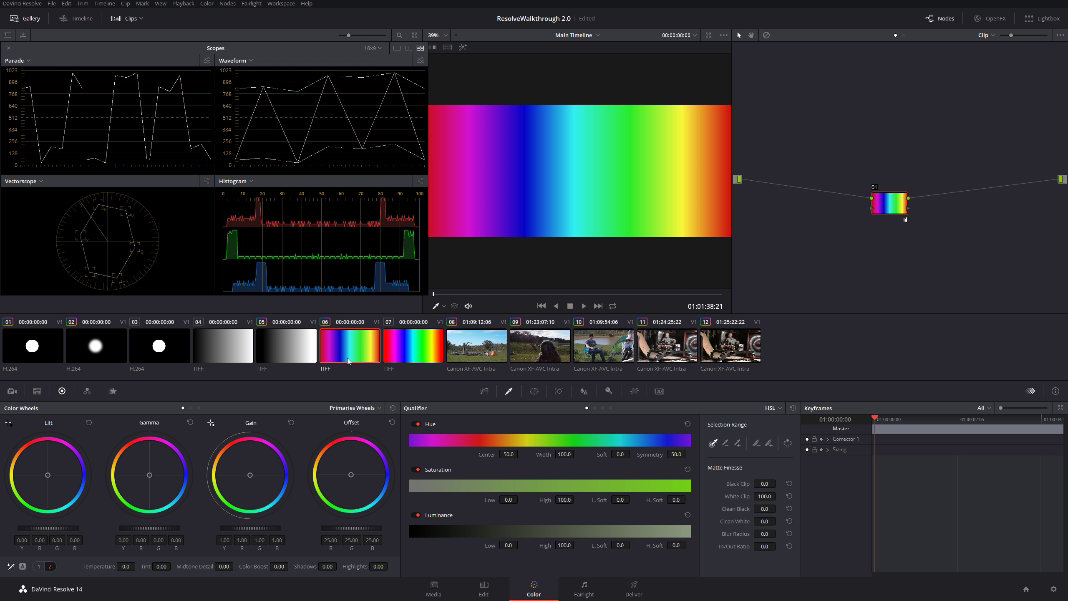
pyautogui.moveTo(886, 202); pyautogui.dragTo(876, 183)
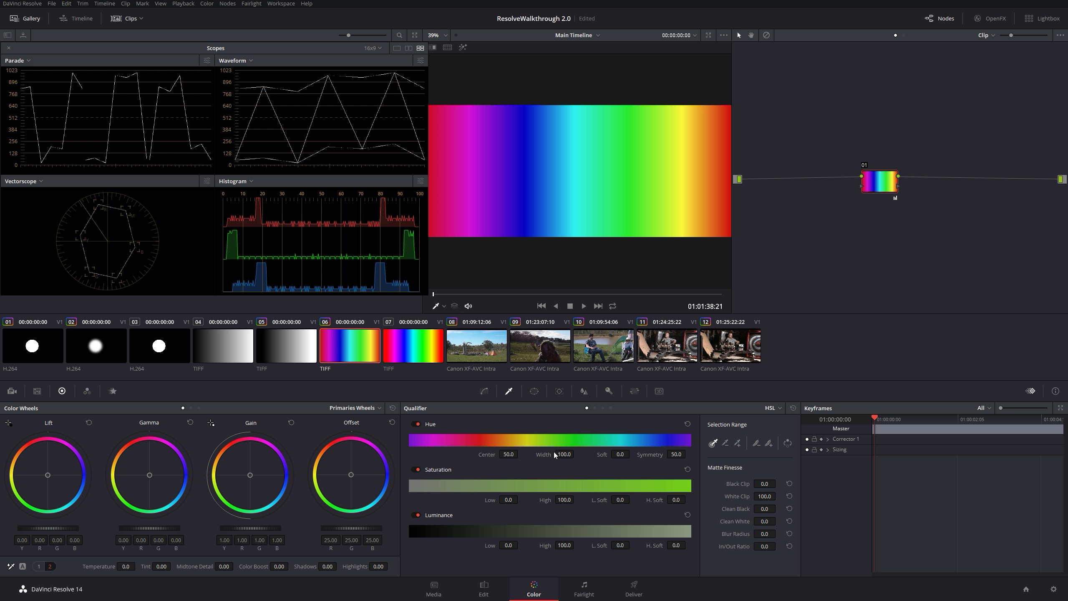
pyautogui.moveTo(565, 454); pyautogui.dragTo(576, 453)
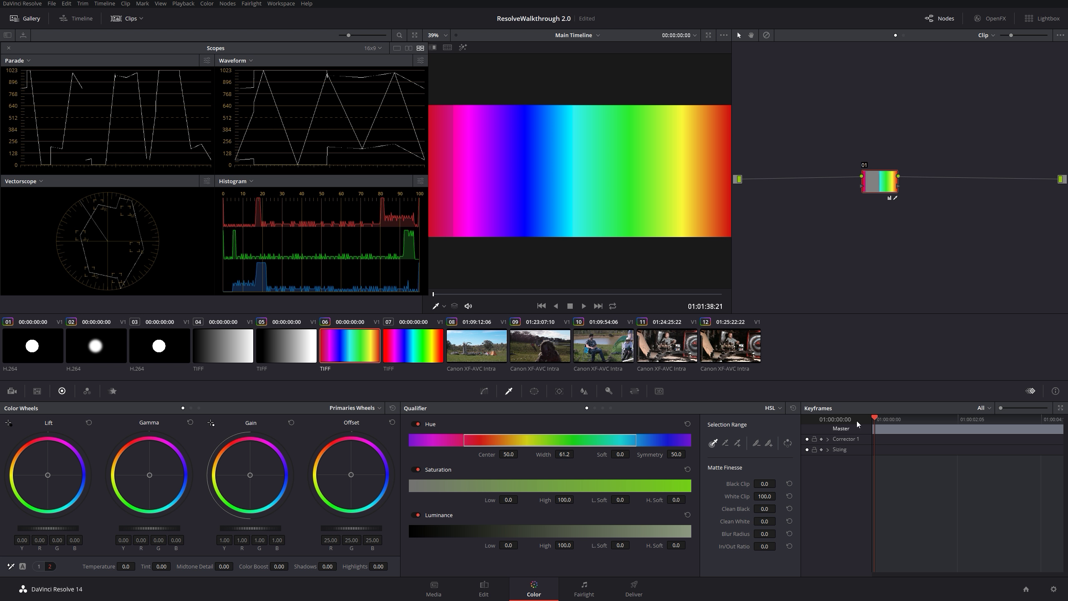
# Step: Reset the primary color wheels, then highlight a narrowed Hue selection with Center 56.1 and Width 32.5
pyautogui.click(391, 408)
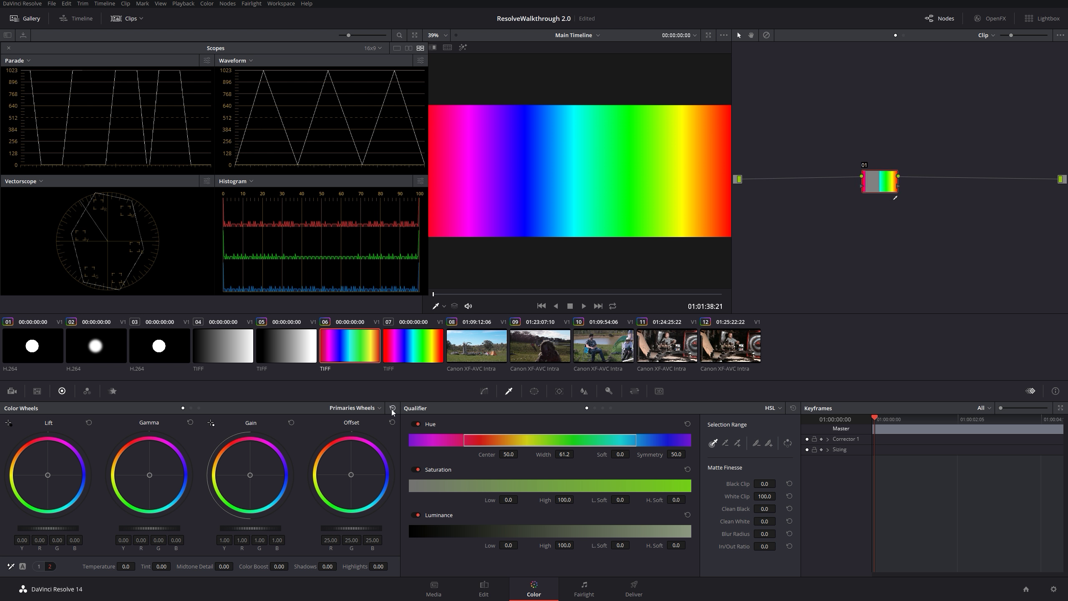
pyautogui.moveTo(512, 452); pyautogui.dragTo(520, 454)
pyautogui.moveTo(564, 454); pyautogui.dragTo(520, 454)
pyautogui.moveTo(616, 454)
pyautogui.mouseDown()
pyautogui.moveTo(632, 454)
pyautogui.moveTo(617, 454)
pyautogui.mouseUp()
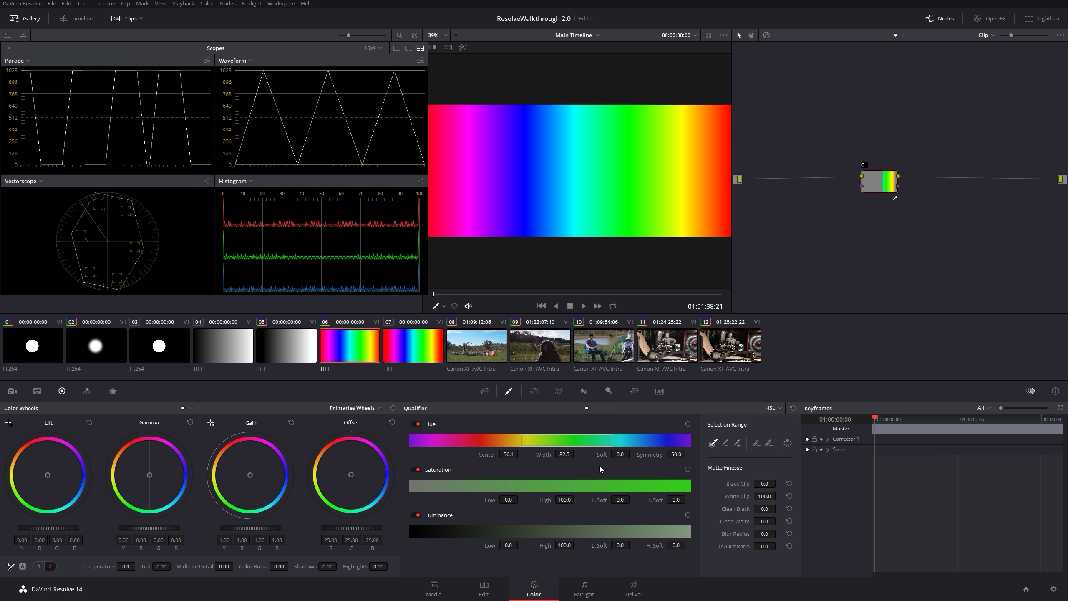
pyautogui.hotkey('shift', 'h')
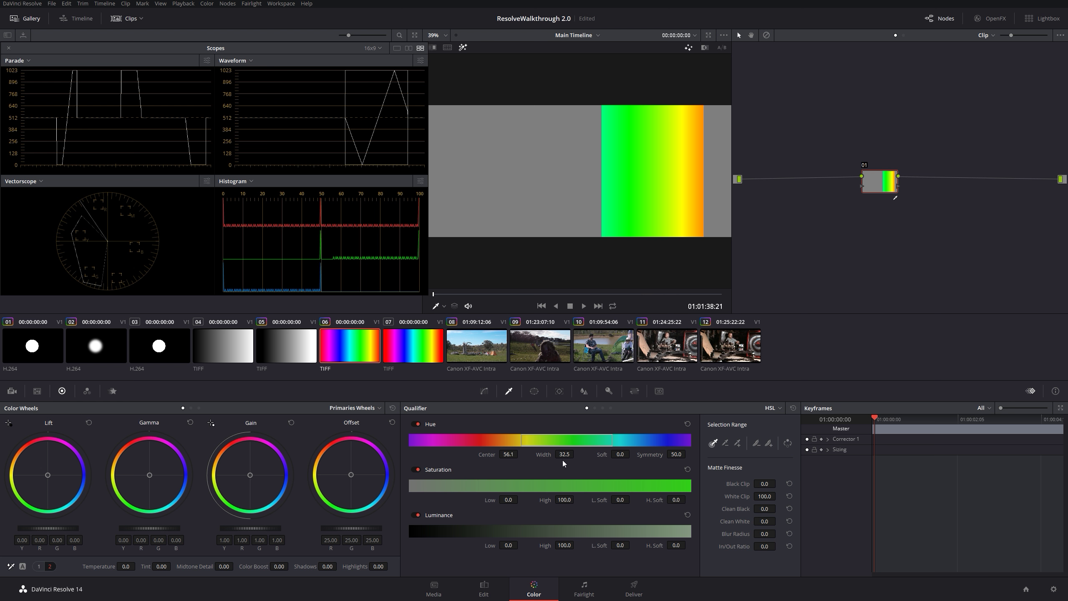
# Step: Set the Qualifier's Hue Center to 75.9, Soft to 12.1 and Symmetry to 48.8
pyautogui.moveTo(511, 453); pyautogui.dragTo(538, 453)
pyautogui.moveTo(620, 453); pyautogui.dragTo(691, 454)
pyautogui.moveTo(620, 454); pyautogui.dragTo(639, 454)
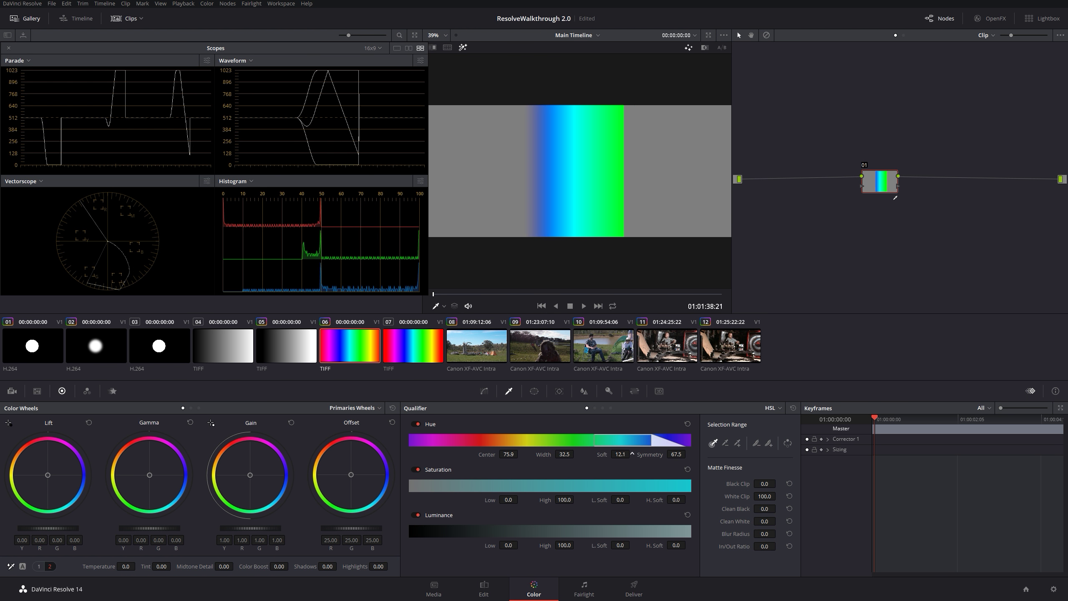
pyautogui.moveTo(706, 453)
pyautogui.mouseDown()
pyautogui.moveTo(683, 454)
pyautogui.moveTo(694, 454)
pyautogui.mouseUp()
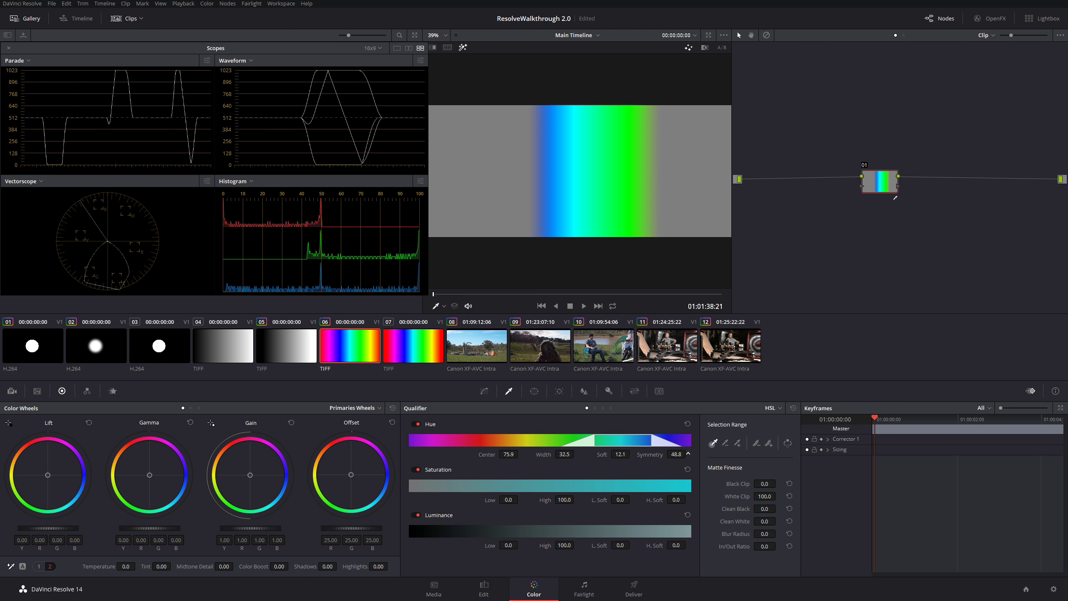
# Step: Reset the Hue range and set Center 66.3, Width 34.4 and Soft 11.2, checking the black-and-white matte
pyautogui.click(687, 424)
pyautogui.moveTo(587, 454)
pyautogui.mouseDown()
pyautogui.moveTo(509, 450)
pyautogui.moveTo(566, 455)
pyautogui.moveTo(522, 460)
pyautogui.moveTo(578, 454)
pyautogui.mouseUp()
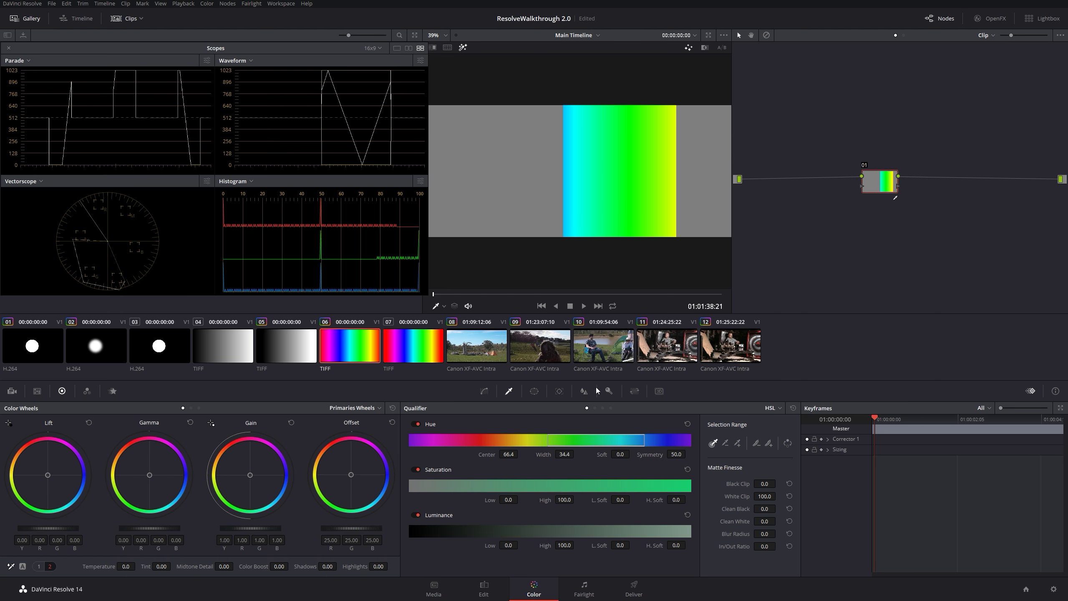
pyautogui.click(705, 48)
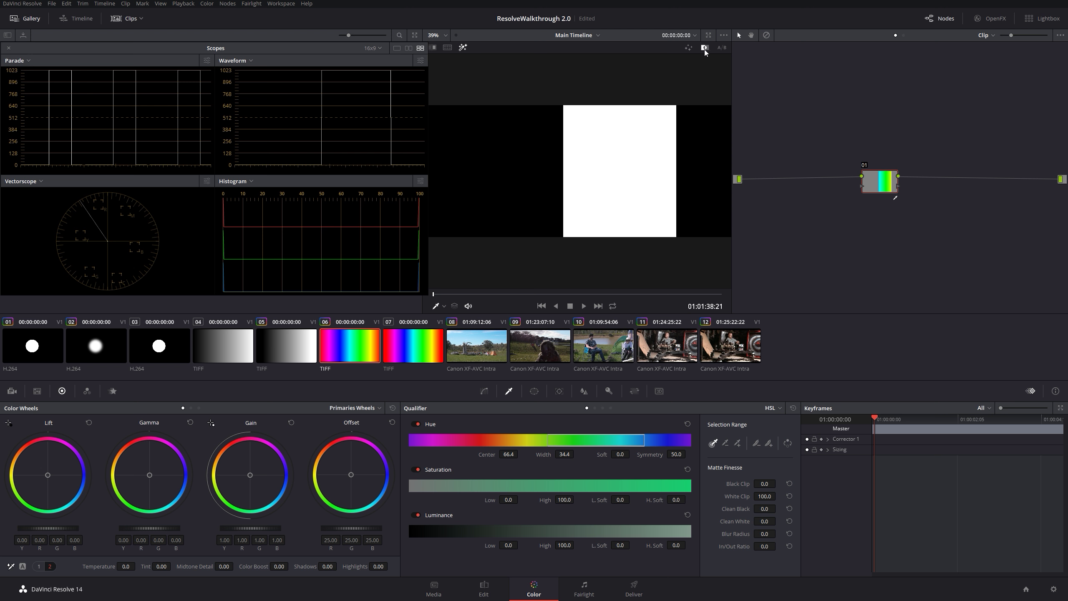
pyautogui.click(688, 48)
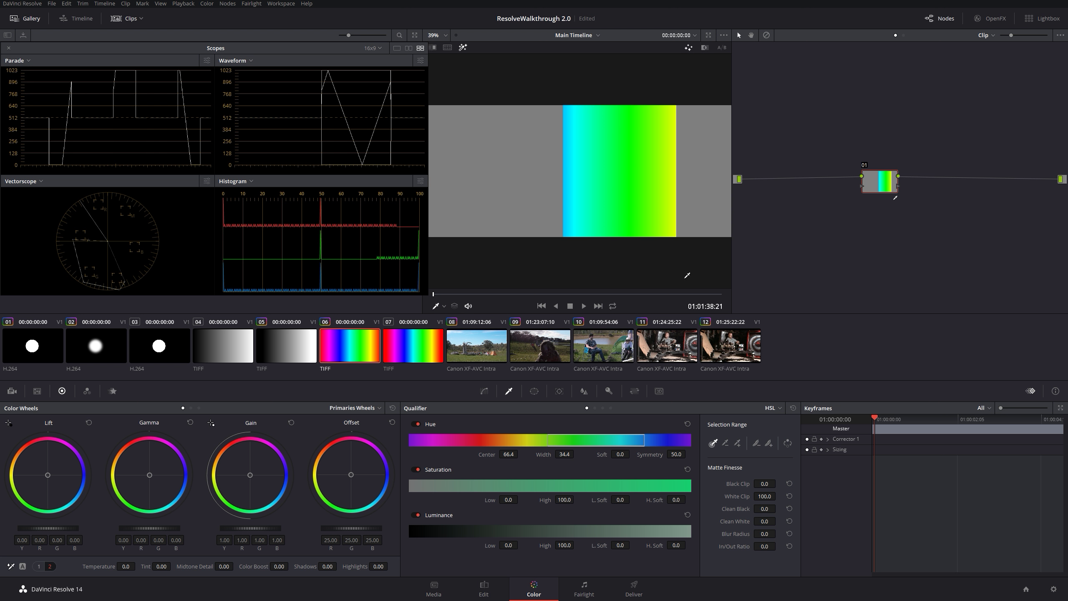
pyautogui.moveTo(619, 453); pyautogui.dragTo(643, 453)
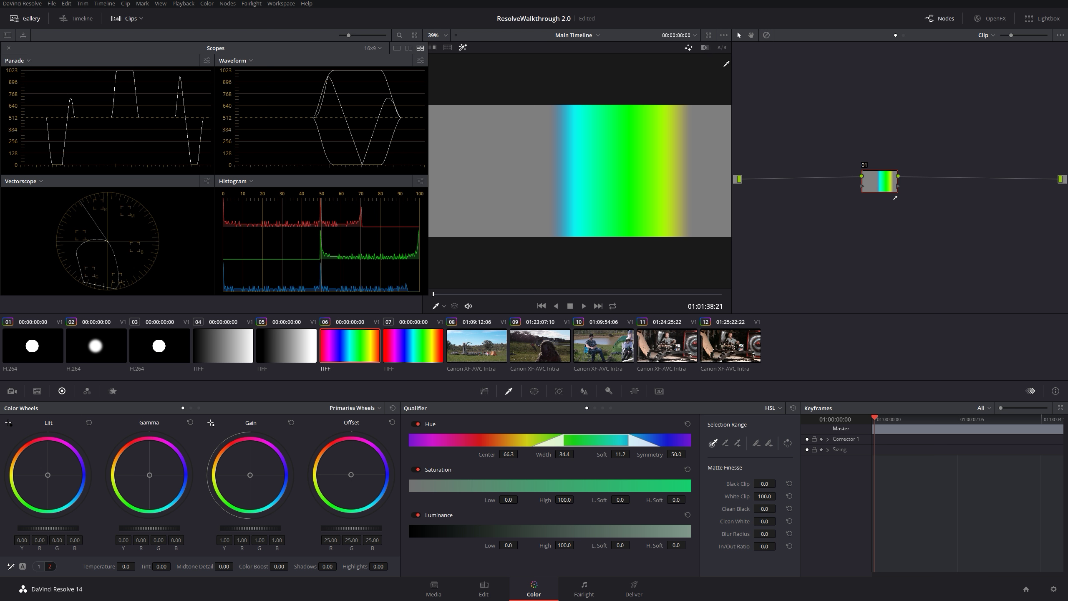
# Step: Compare the softened hue selection in the black-and-white and difference highlight modes, and return to the gray highlight
pyautogui.click(705, 47)
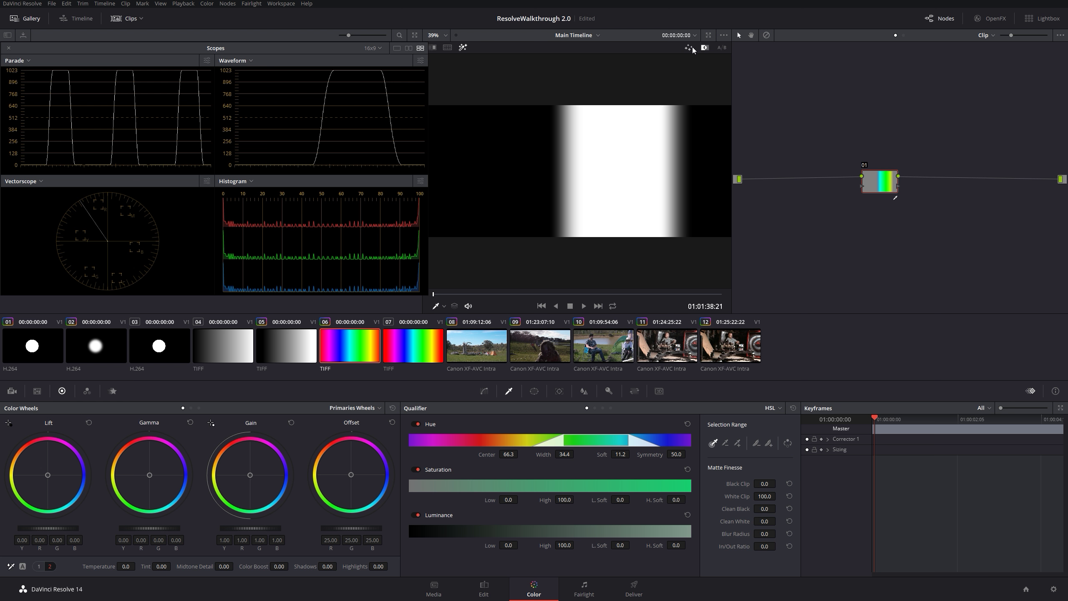
pyautogui.click(724, 49)
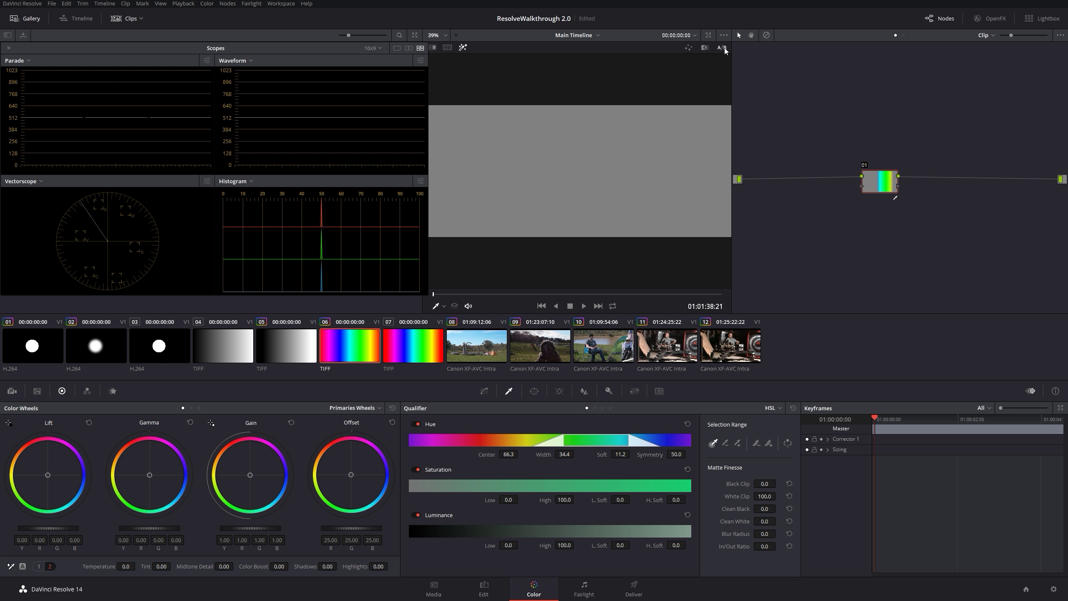
pyautogui.click(706, 49)
pyautogui.click(693, 50)
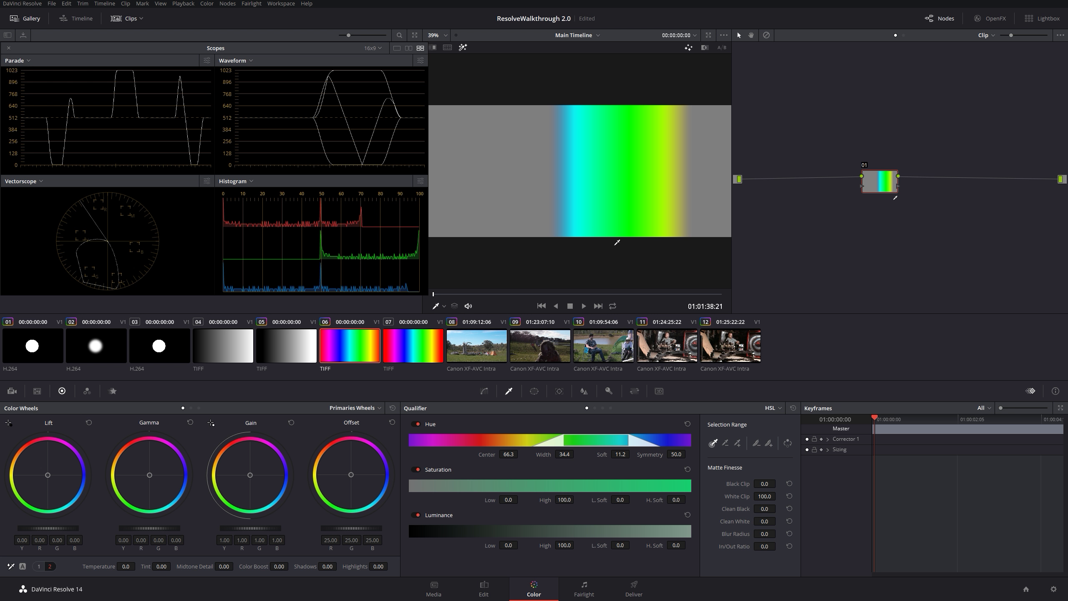
# Step: In clip 08, limit node 03's Saturation range to Low 3.1 and High 5.4 with both softness values at 1.2
pyautogui.click(469, 345)
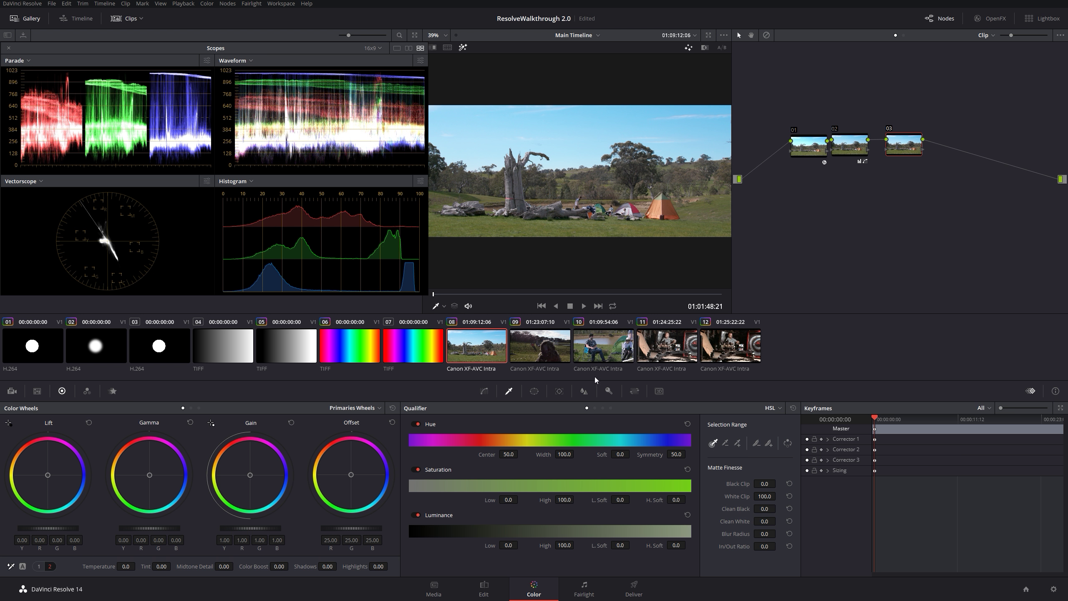
pyautogui.moveTo(509, 499); pyautogui.dragTo(439, 478)
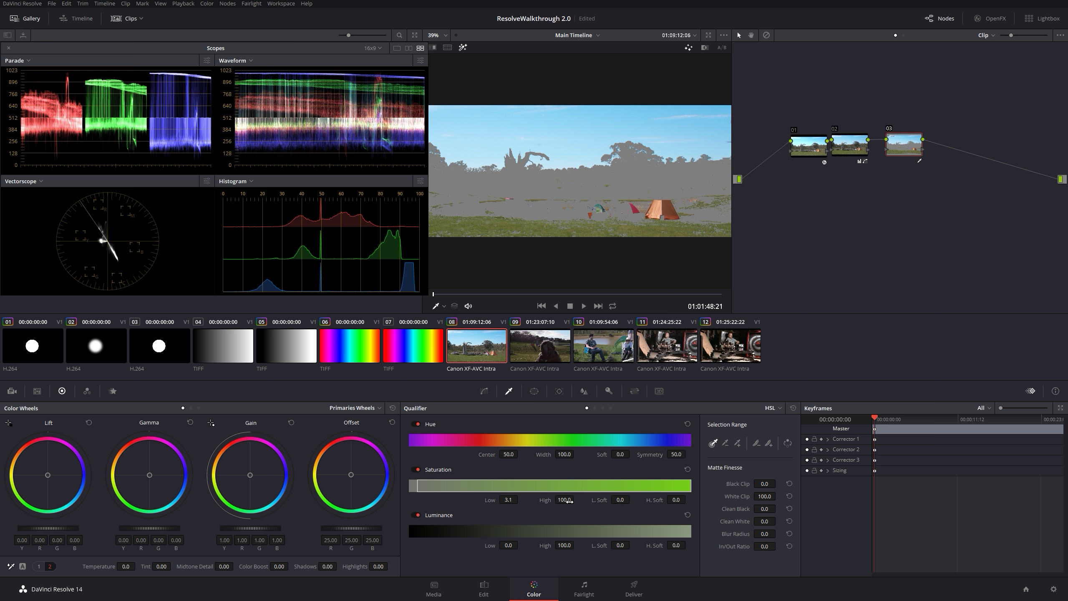
pyautogui.moveTo(568, 501); pyautogui.dragTo(687, 499)
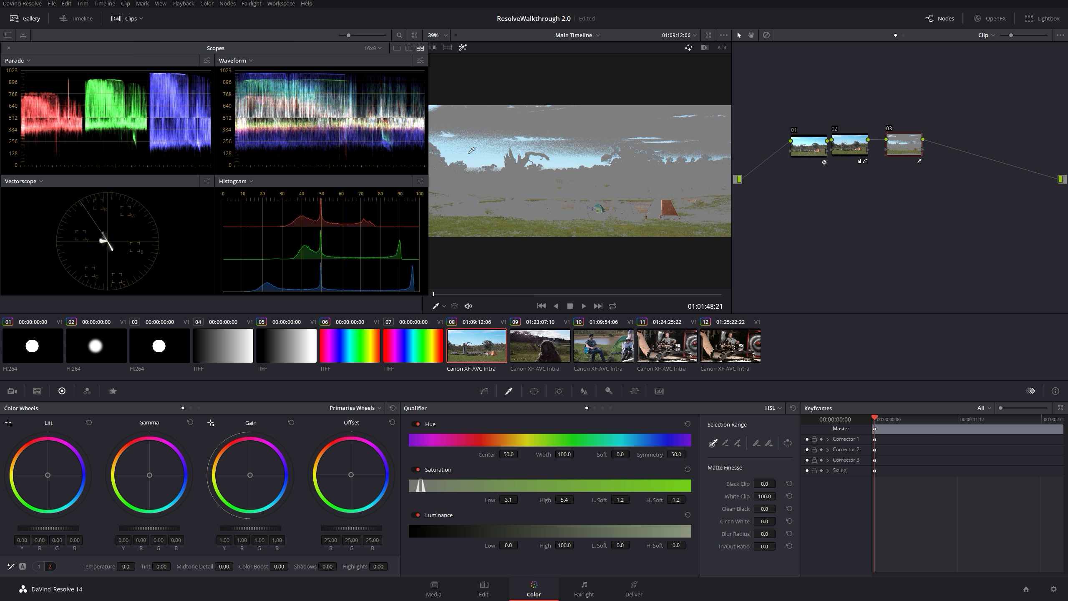
# Step: Shift the selected area toward orange with the Offset wheel and compare node 03 enabled and disabled without the highlight
pyautogui.moveTo(345, 468); pyautogui.dragTo(368, 472)
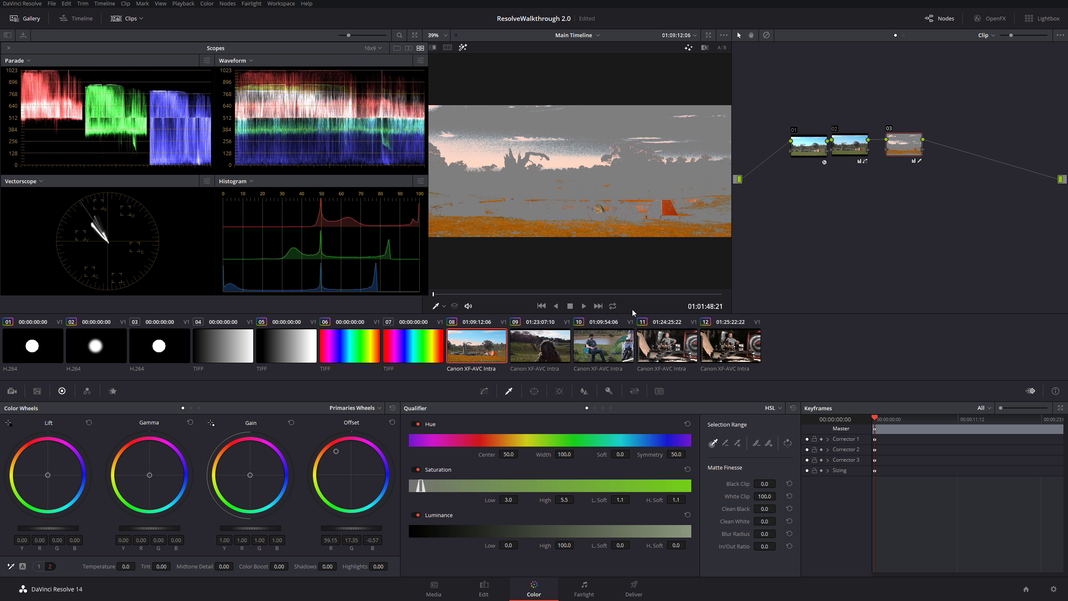
pyautogui.hotkey('shift', 'h')
pyautogui.hotkey('ctrl', 'd')
pyautogui.hotkey('ctrl', 'd')
pyautogui.hotkey('ctrl', 'd')
pyautogui.hotkey('ctrl', 'd')
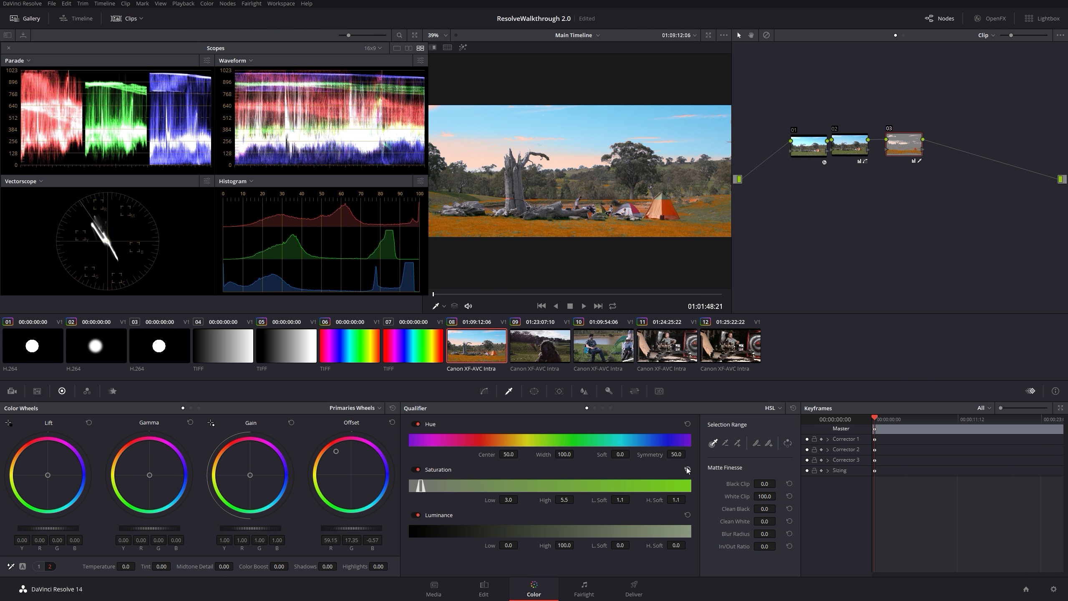
# Step: Reset node 03's Saturation range and Offset wheel
pyautogui.click(687, 469)
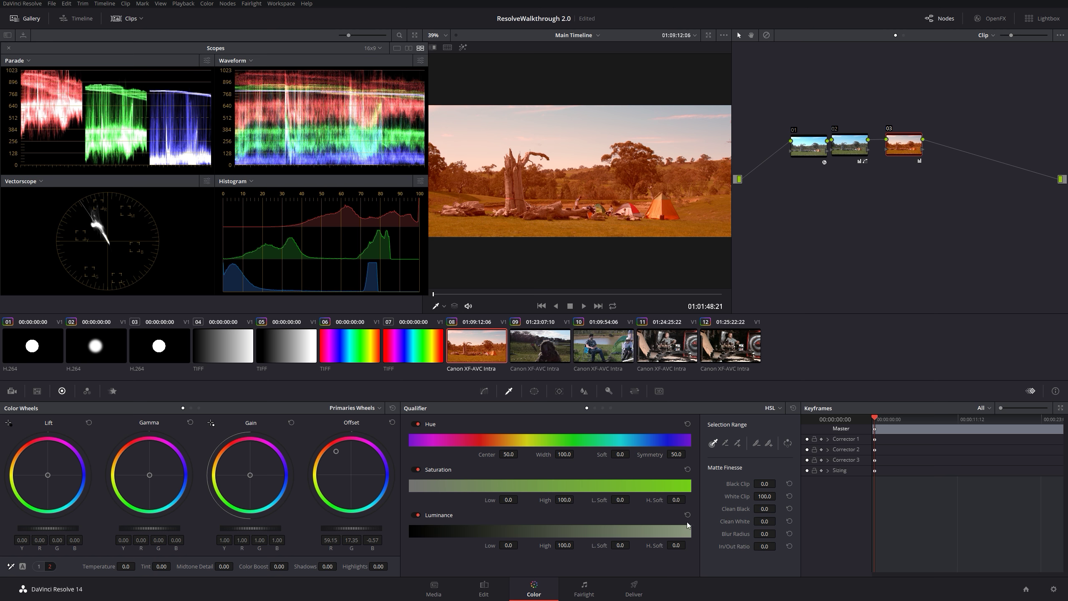
pyautogui.click(391, 422)
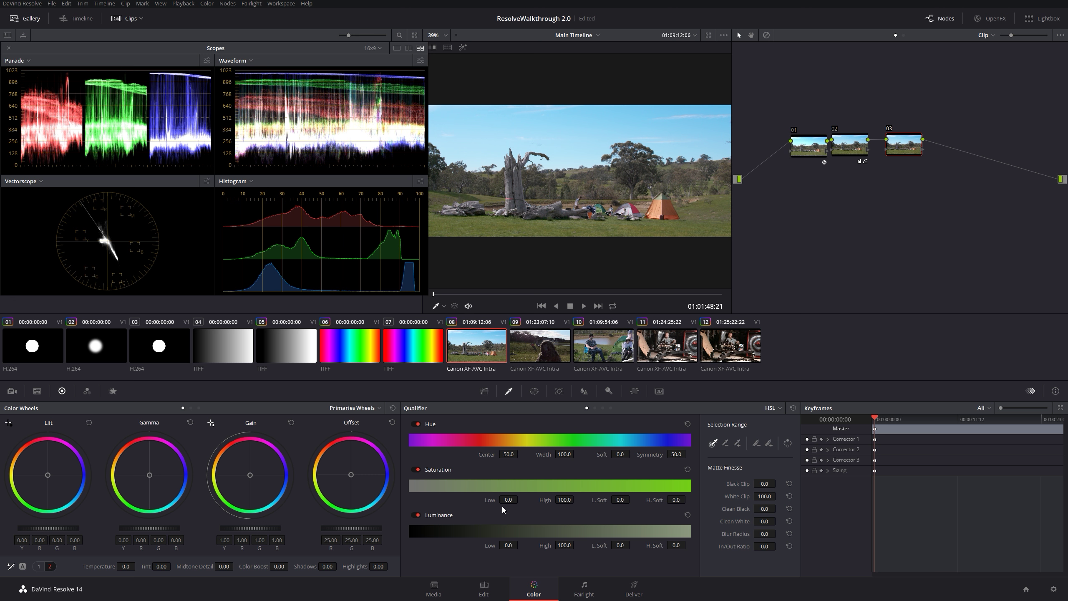
# Step: In clip 05, limit the highlighted Luminance range to Low 57.2 and High 75.0 with L. Soft 7.6
pyautogui.click(260, 345)
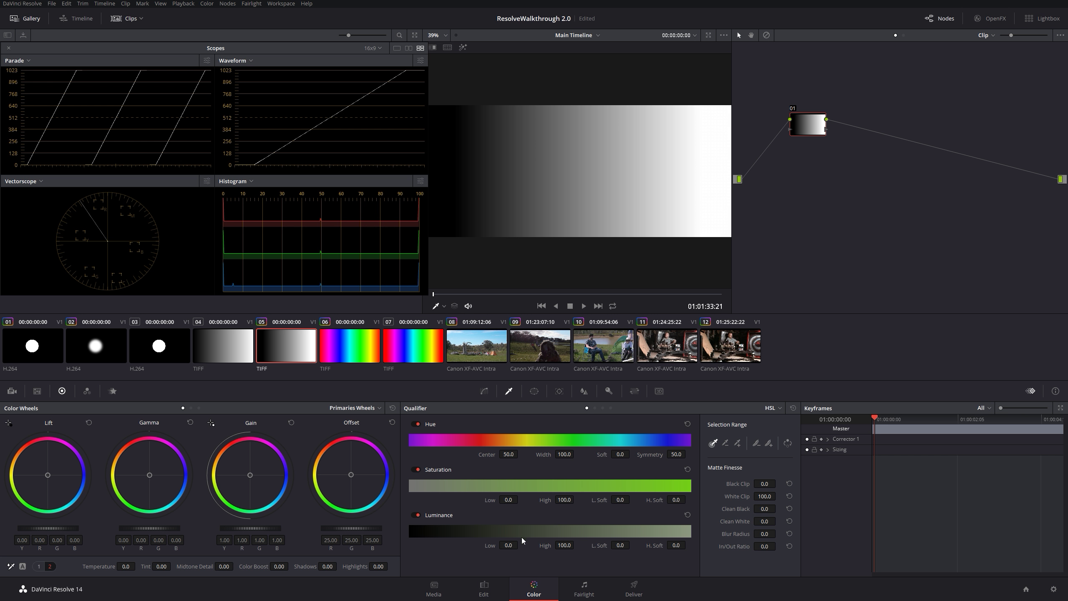
pyautogui.moveTo(510, 545); pyautogui.dragTo(560, 545)
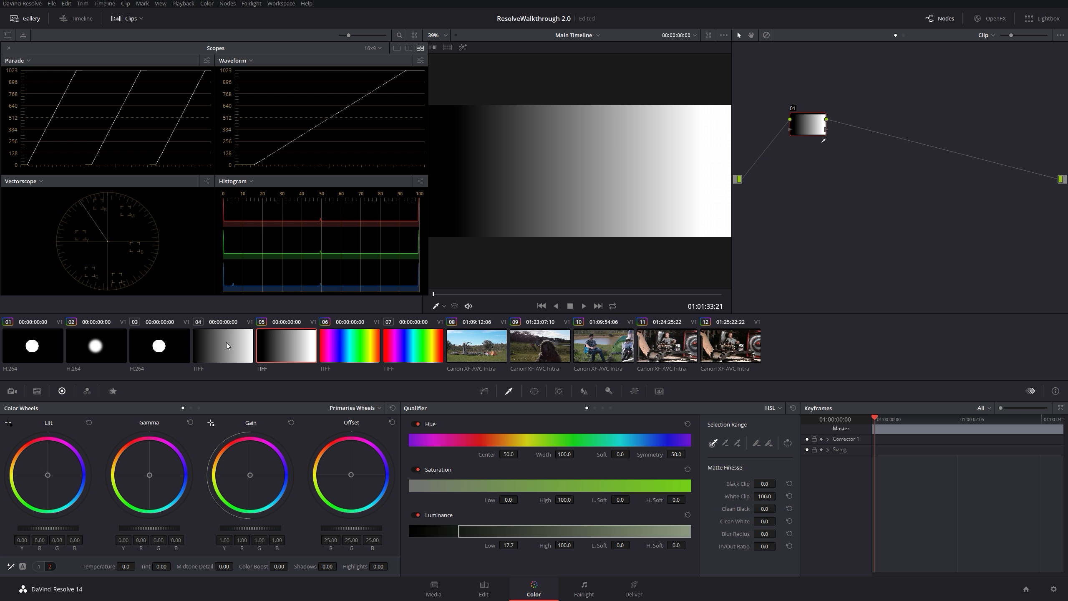
pyautogui.click(521, 223)
pyautogui.moveTo(509, 545); pyautogui.dragTo(520, 545)
pyautogui.moveTo(509, 545); pyautogui.dragTo(520, 544)
pyautogui.moveTo(632, 544); pyautogui.dragTo(577, 545)
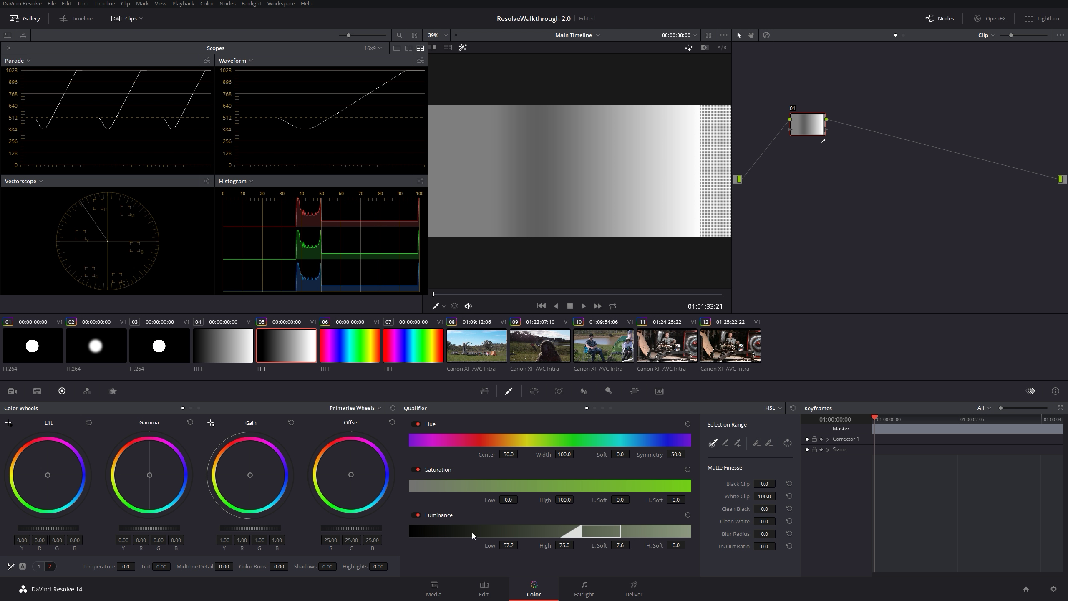
# Step: Set Luminance H. Soft to 4.9 and High to 70.6 using the black-and-white matte, and turn the highlight off
pyautogui.moveTo(676, 545); pyautogui.dragTo(684, 545)
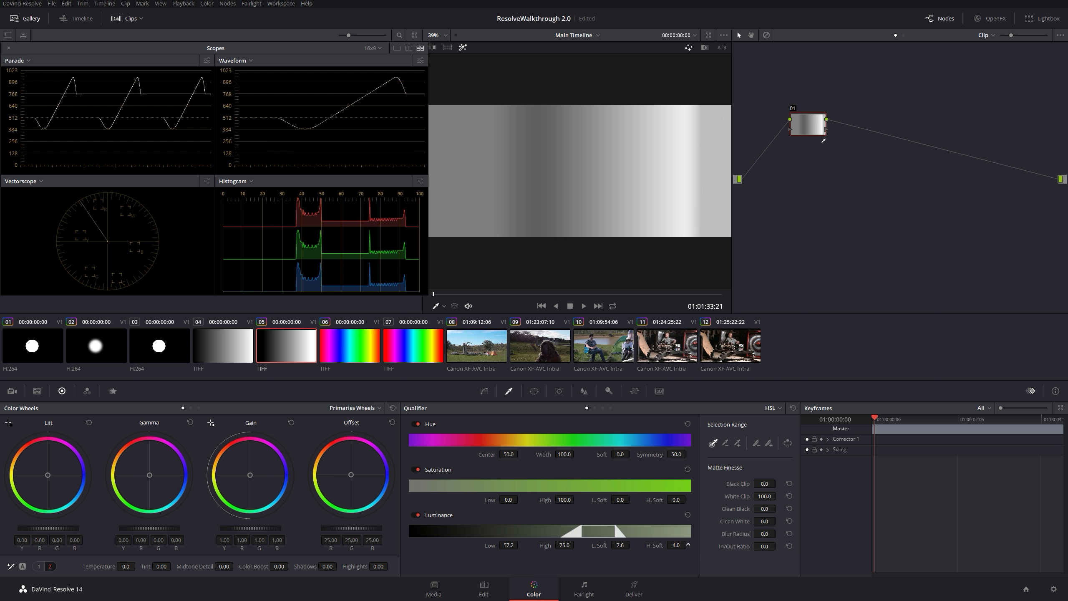
pyautogui.click(705, 47)
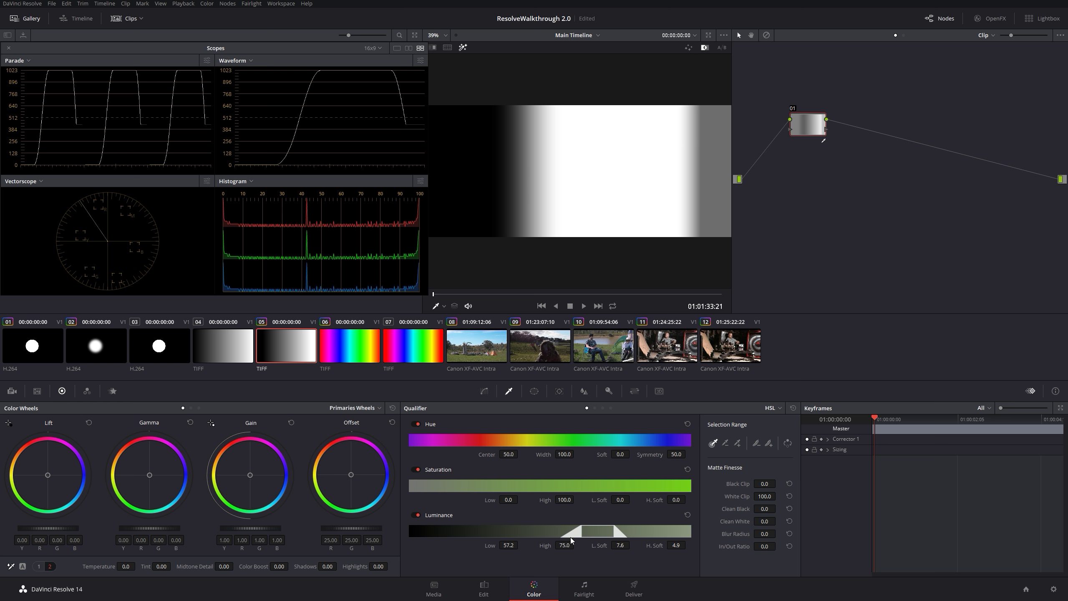
pyautogui.moveTo(618, 531); pyautogui.dragTo(606, 531)
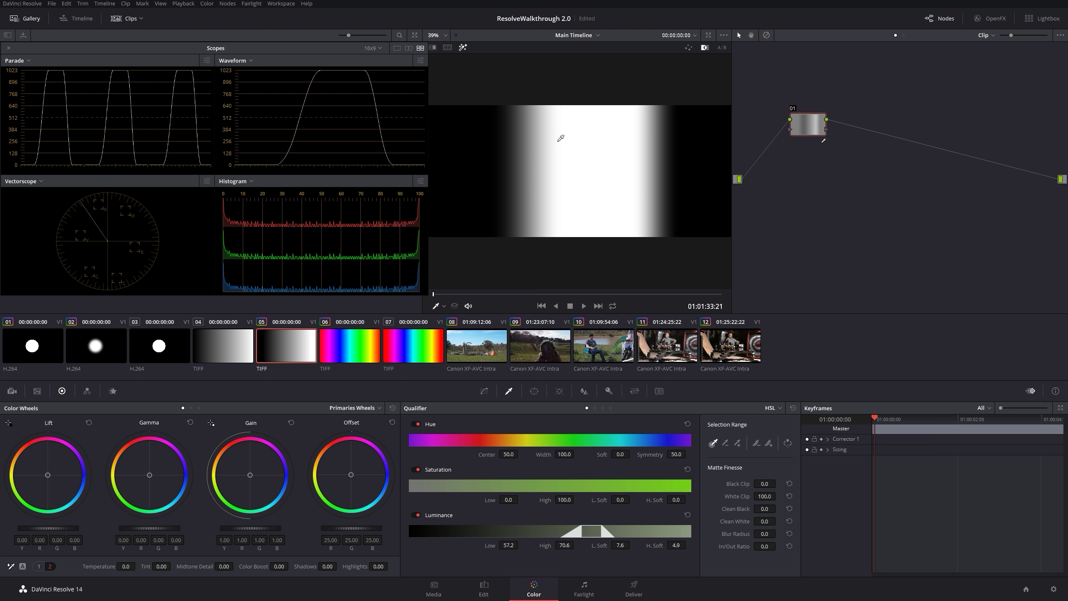
pyautogui.click(620, 227)
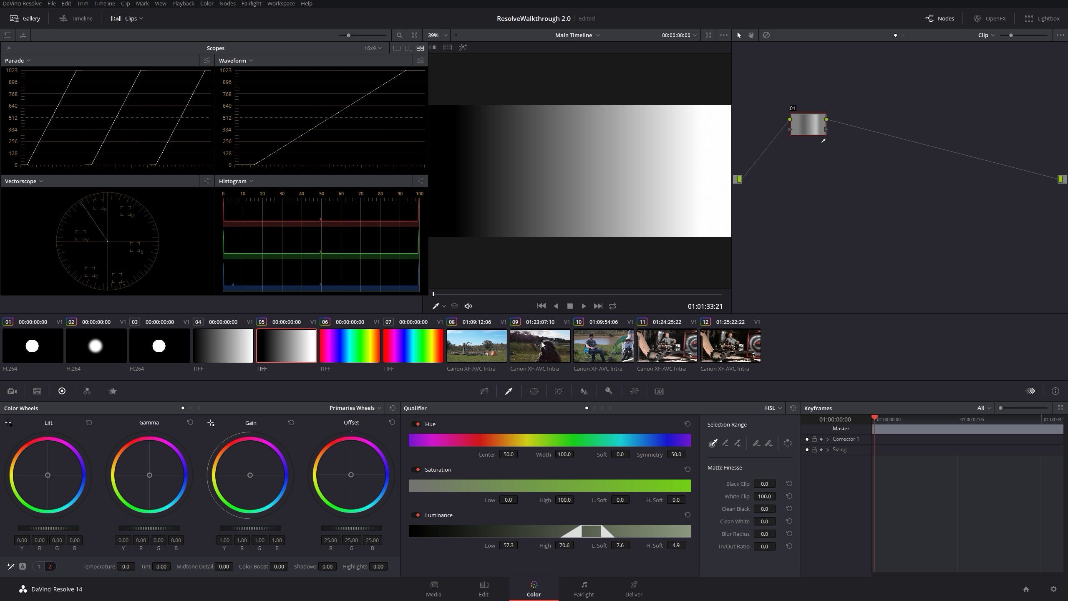
# Step: In clip 10, sample the seated man's forearm skin as node 04's highlighted selection and subtract a nearby tone from it
pyautogui.click(623, 359)
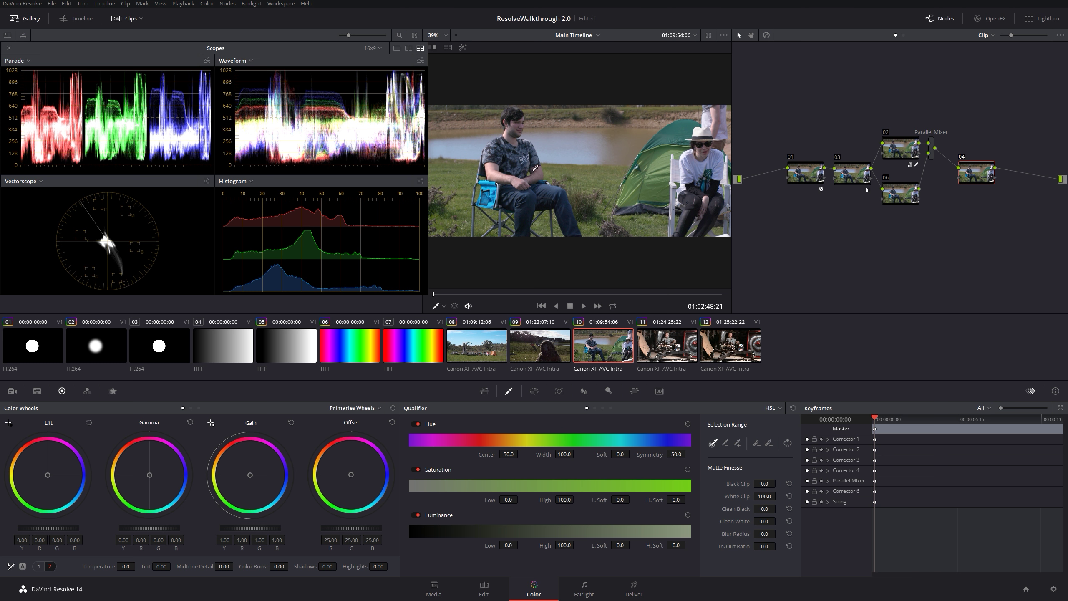
pyautogui.click(491, 166)
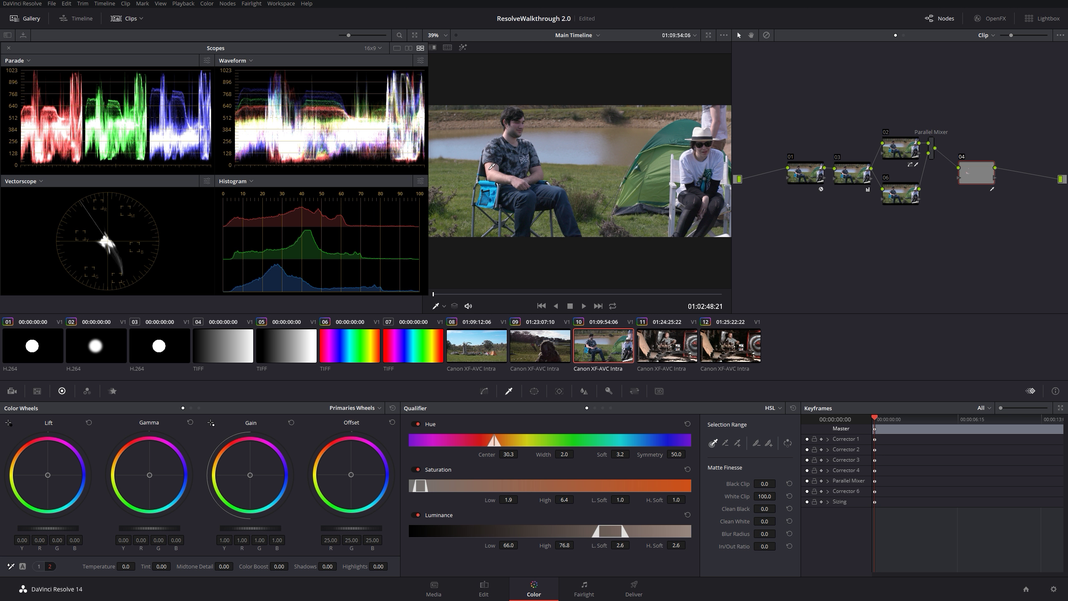
pyautogui.hotkey('shift', 'h')
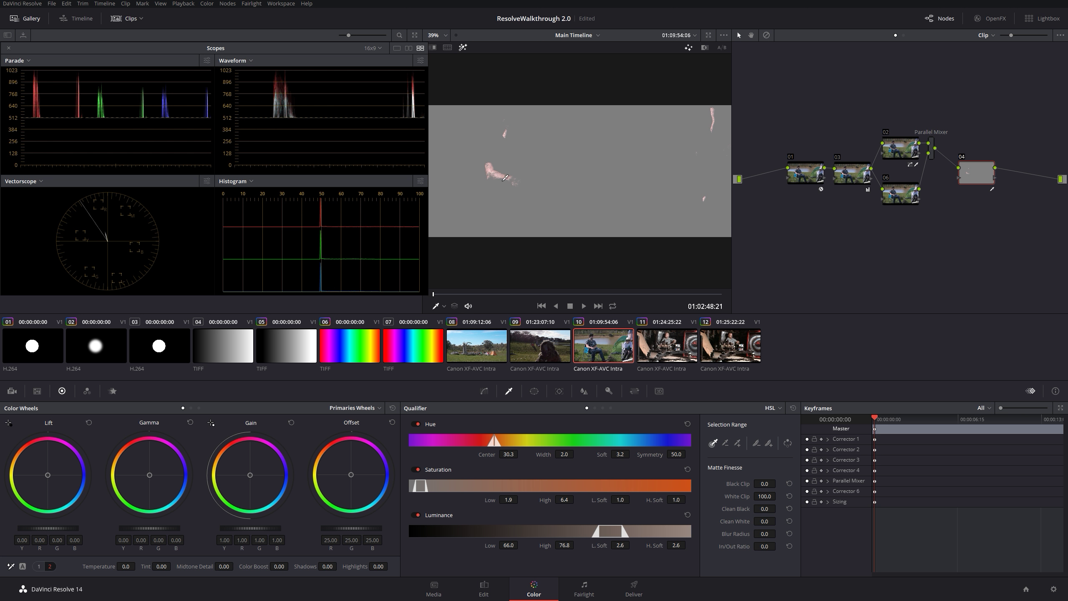
pyautogui.moveTo(492, 177)
pyautogui.mouseDown()
pyautogui.moveTo(494, 167)
pyautogui.moveTo(495, 179)
pyautogui.mouseUp()
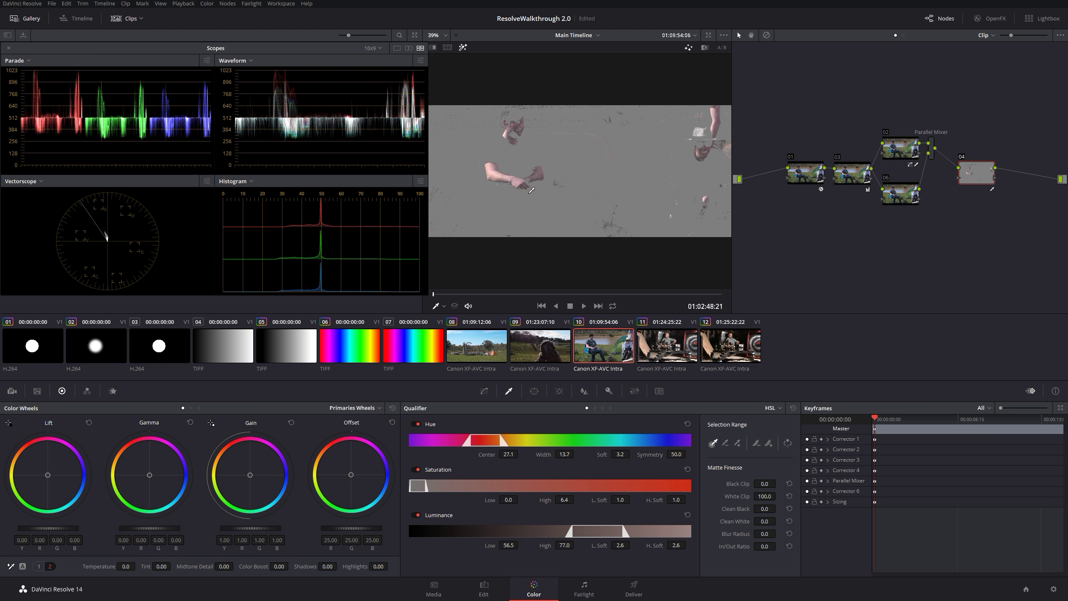
pyautogui.click(725, 443)
pyautogui.click(559, 173)
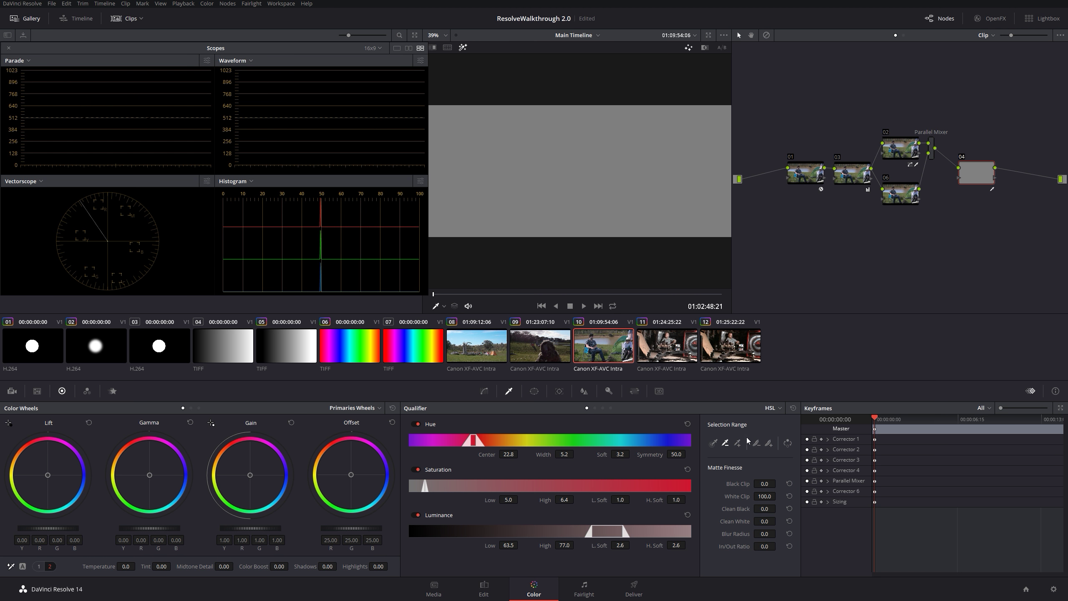
# Step: Resample the man's forearm skin with the highlight off, and add another arm tone to the highlighted selection
pyautogui.click(713, 443)
pyautogui.hotkey('shift', 'h')
pyautogui.moveTo(495, 167); pyautogui.dragTo(498, 177)
pyautogui.hotkey('shift', 'h')
pyautogui.click(737, 443)
pyautogui.click(499, 168)
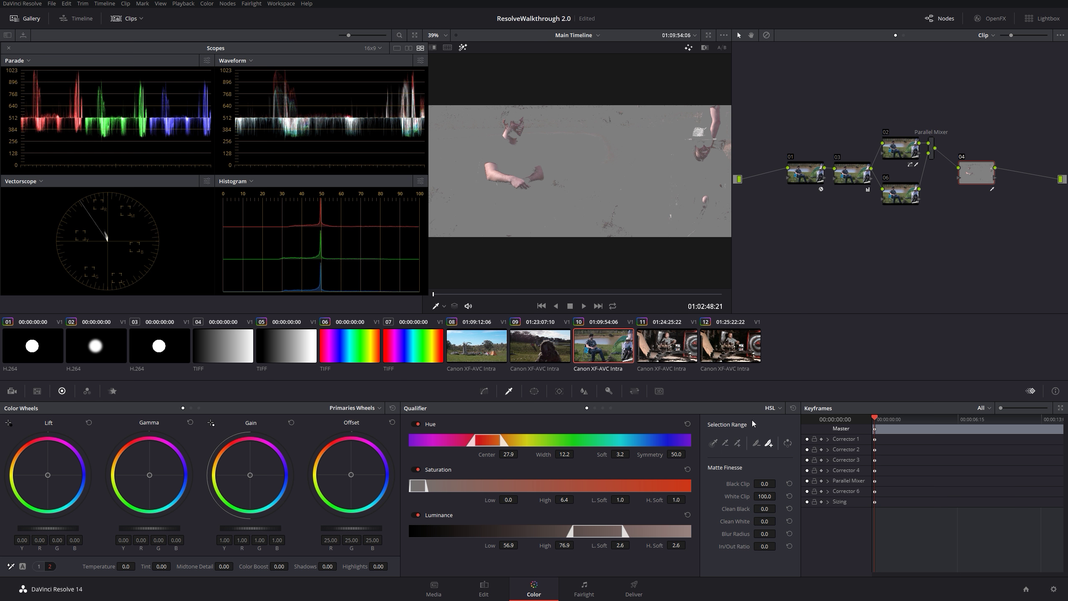
# Step: Add softness to the selection by sampling near the man's hands, bringing Hue Soft to 18.8
pyautogui.scroll(5, 542, 172)
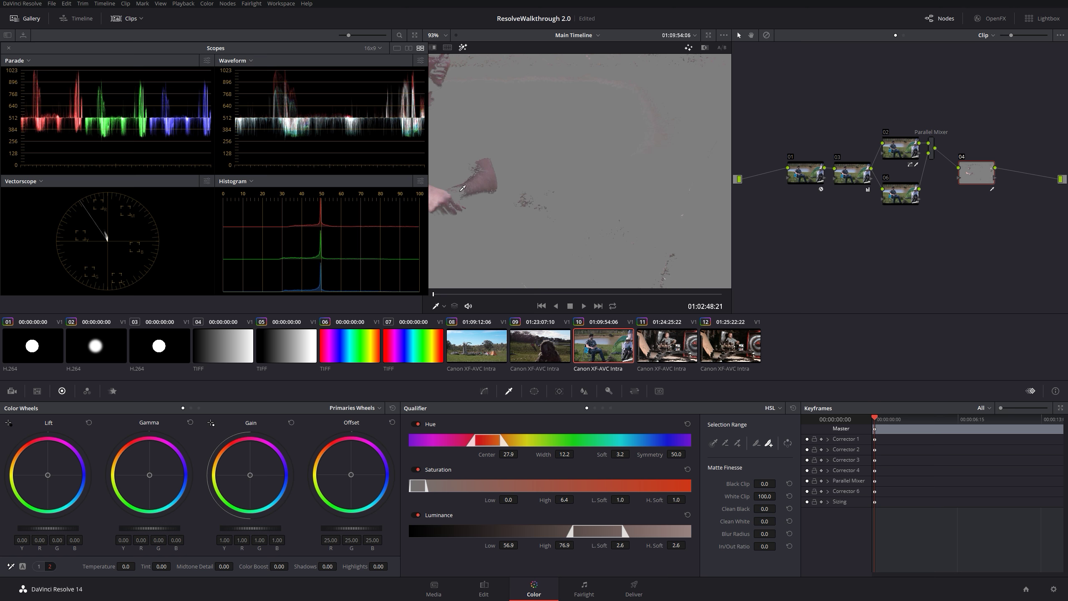
pyautogui.click(541, 164)
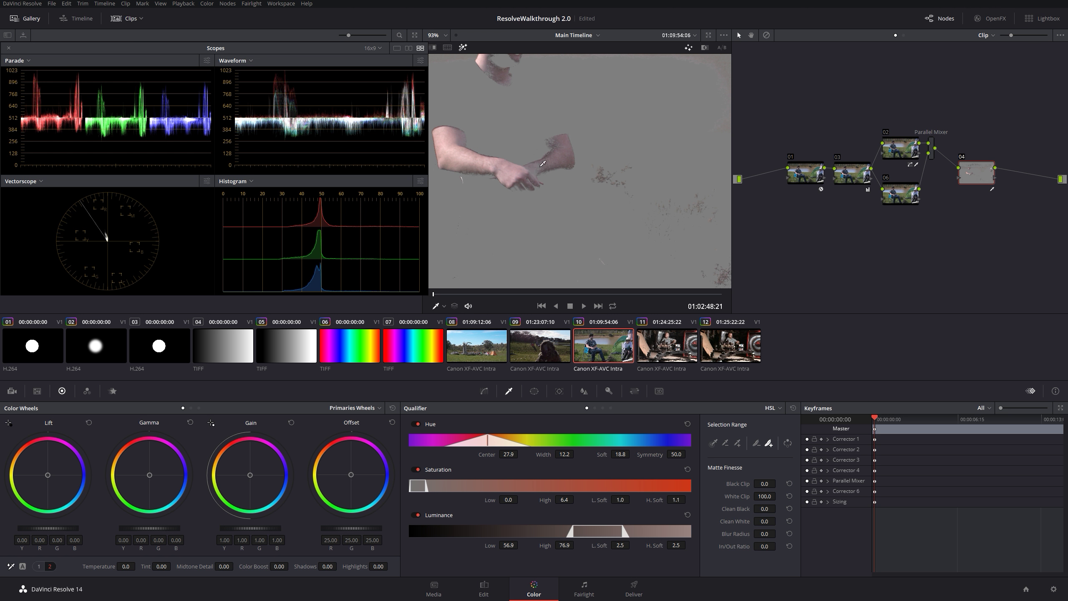
pyautogui.click(518, 168)
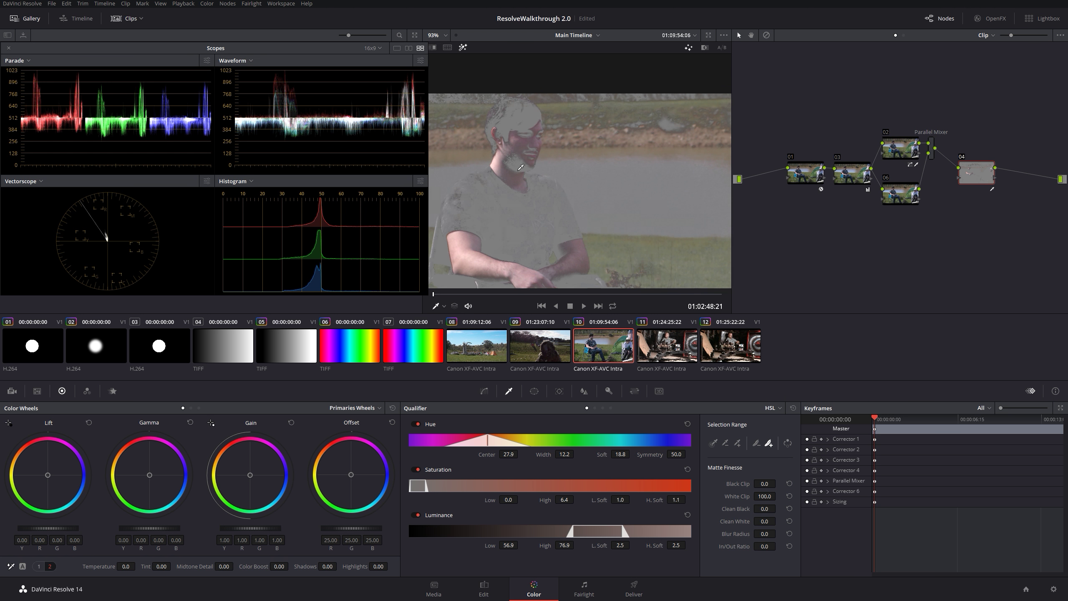
# Step: Soften the selection with another sample near the man's neck, bringing Hue Soft to 100.0, and toggle the selection's inversion in the colour highlight
pyautogui.click(520, 158)
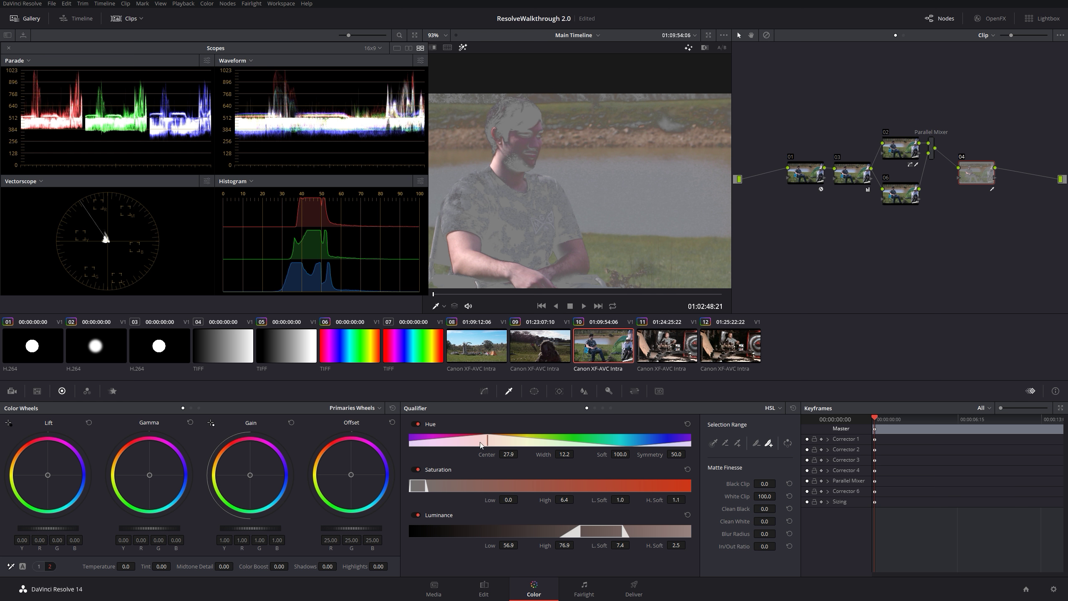
pyautogui.moveTo(533, 206); pyautogui.dragTo(626, 143)
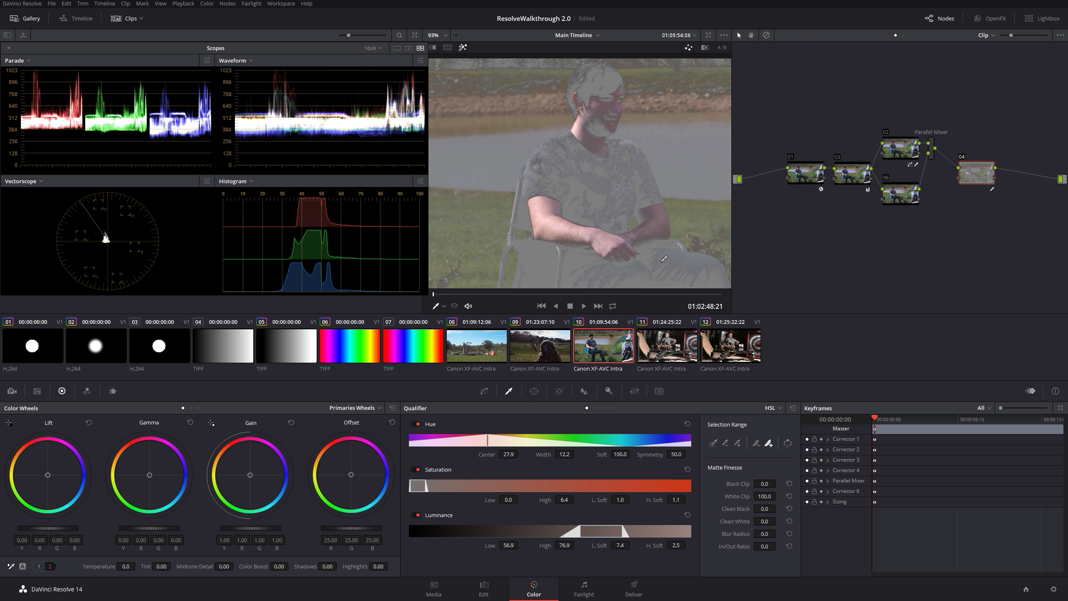
pyautogui.click(787, 444)
pyautogui.click(787, 444)
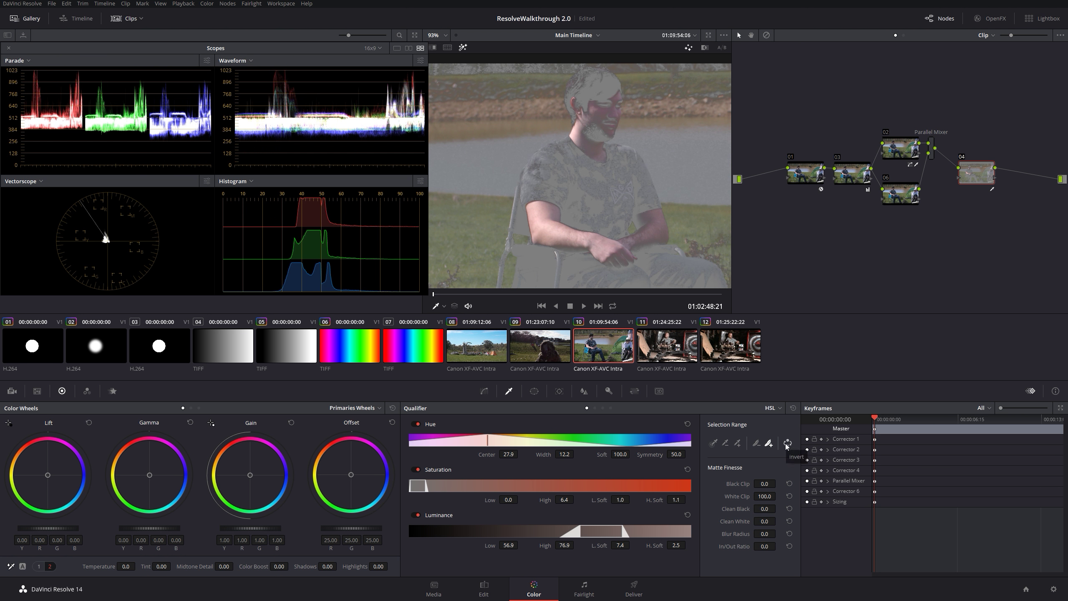
pyautogui.click(787, 445)
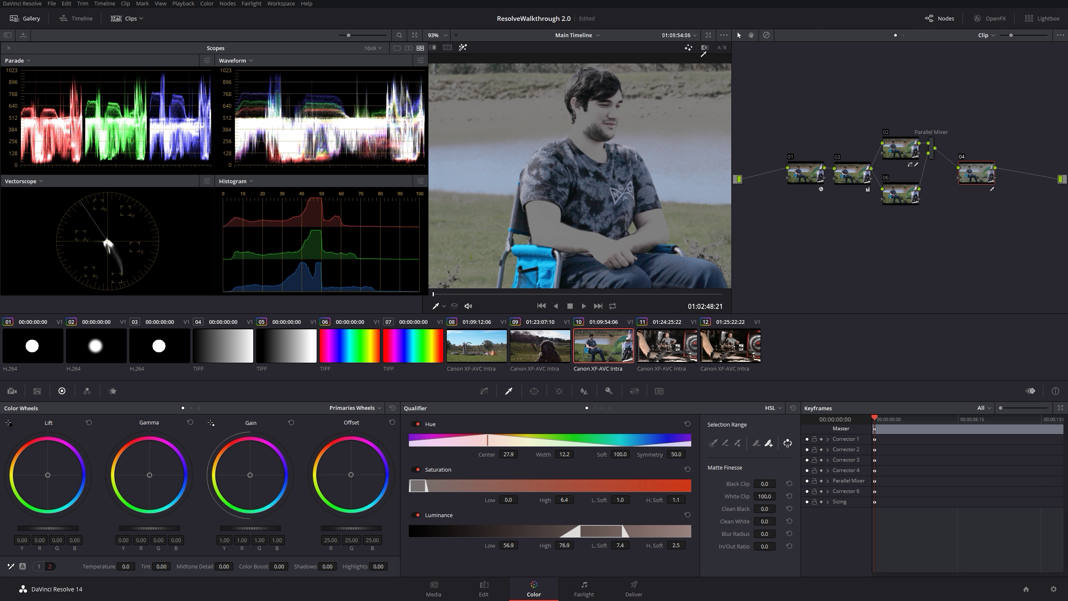
# Step: Switch the highlight to the black-and-white matte and compare the normal and inverted selection
pyautogui.click(704, 48)
pyautogui.click(788, 445)
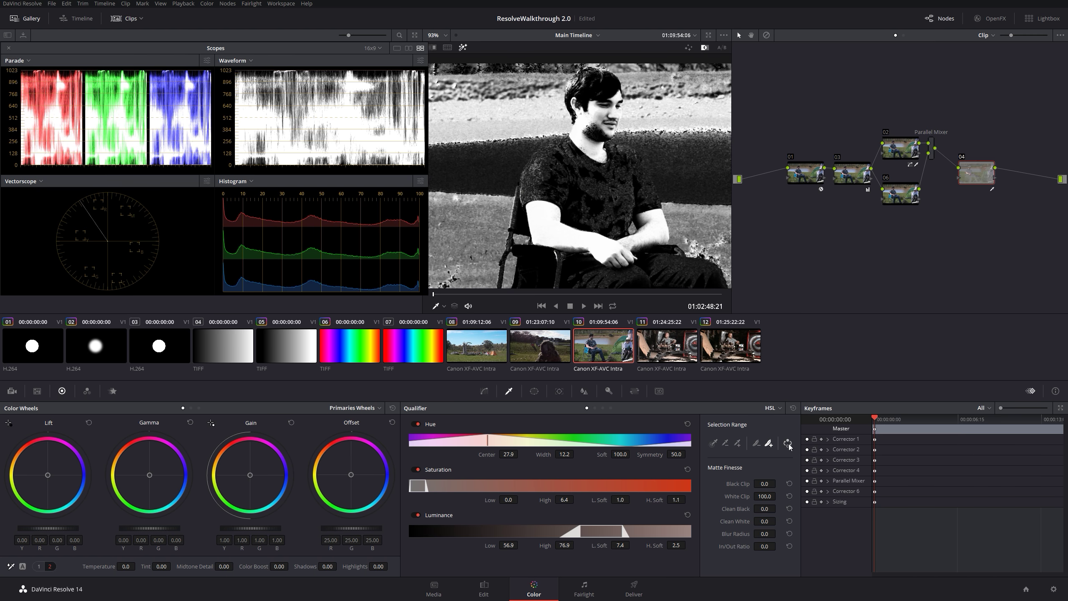
pyautogui.click(788, 444)
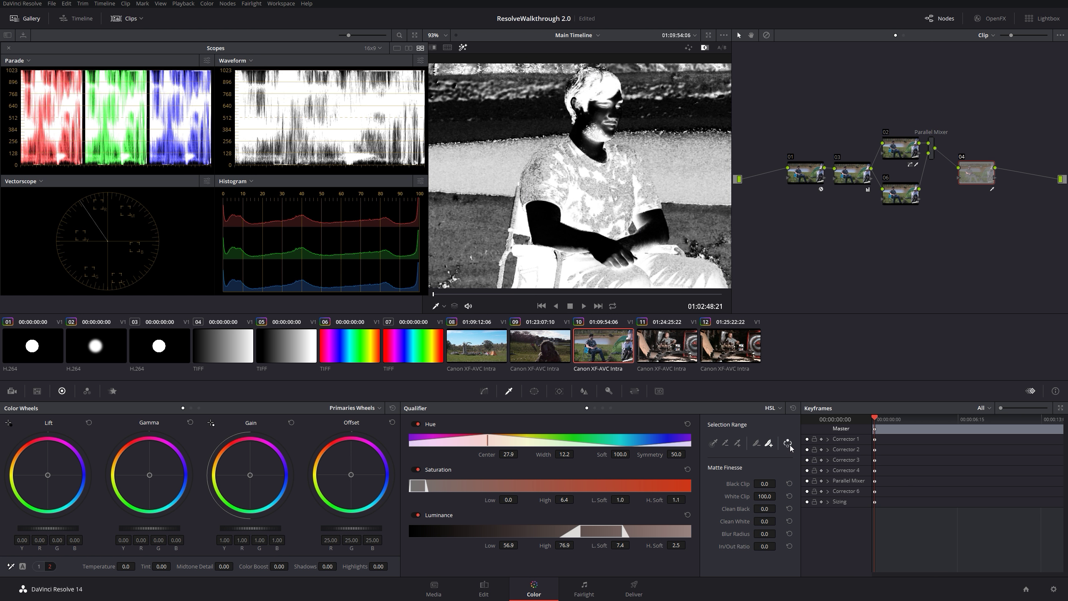
# Step: Reset the Qualifier and sample the seated man's forearm skin as a new highlighted selection
pyautogui.click(793, 410)
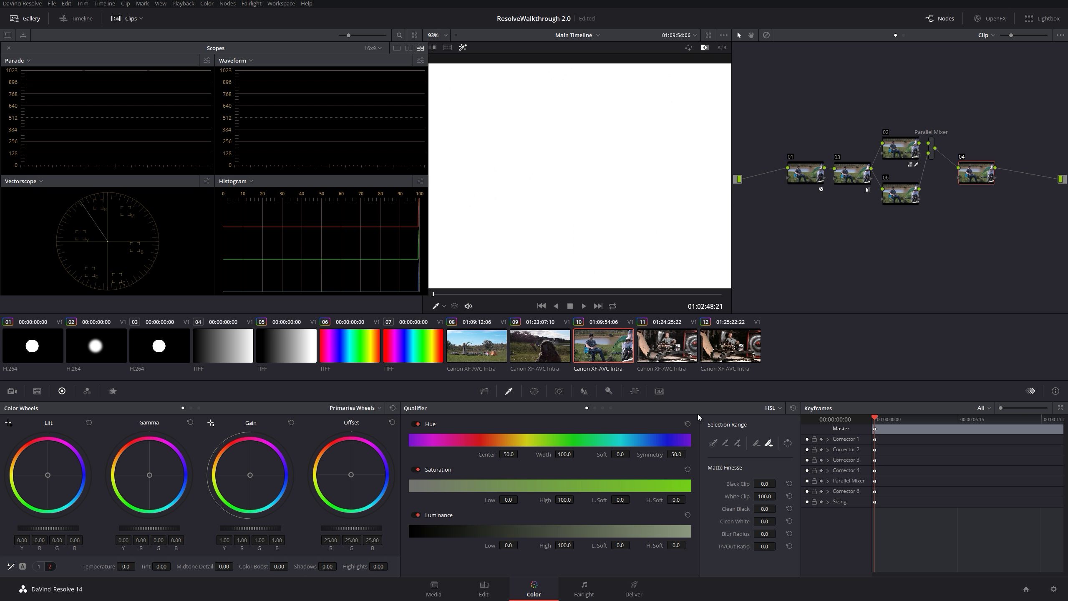
pyautogui.moveTo(617, 194); pyautogui.dragTo(565, 176)
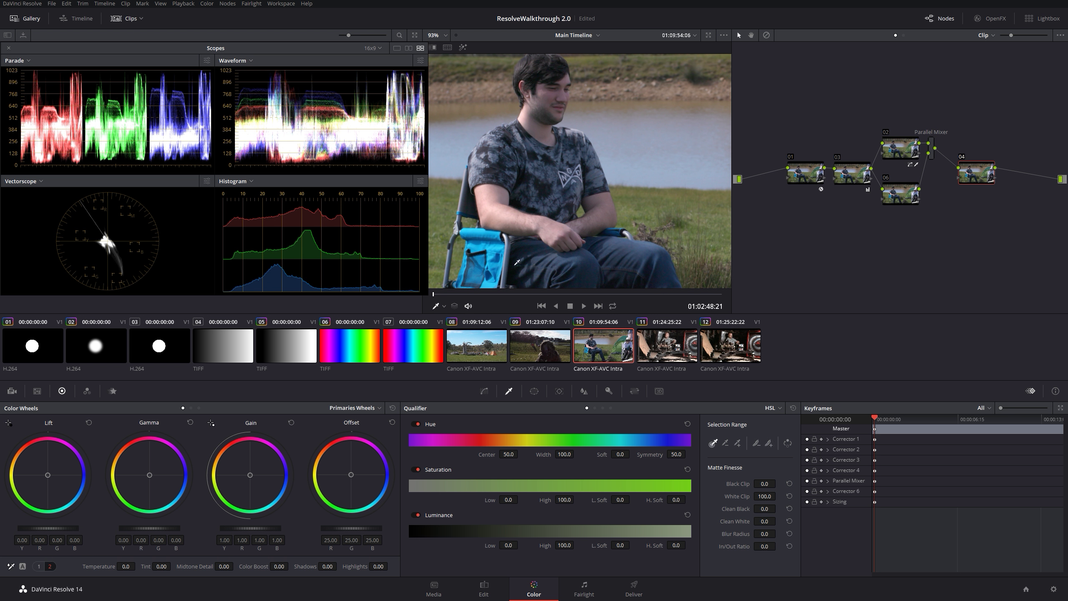
pyautogui.click(500, 214)
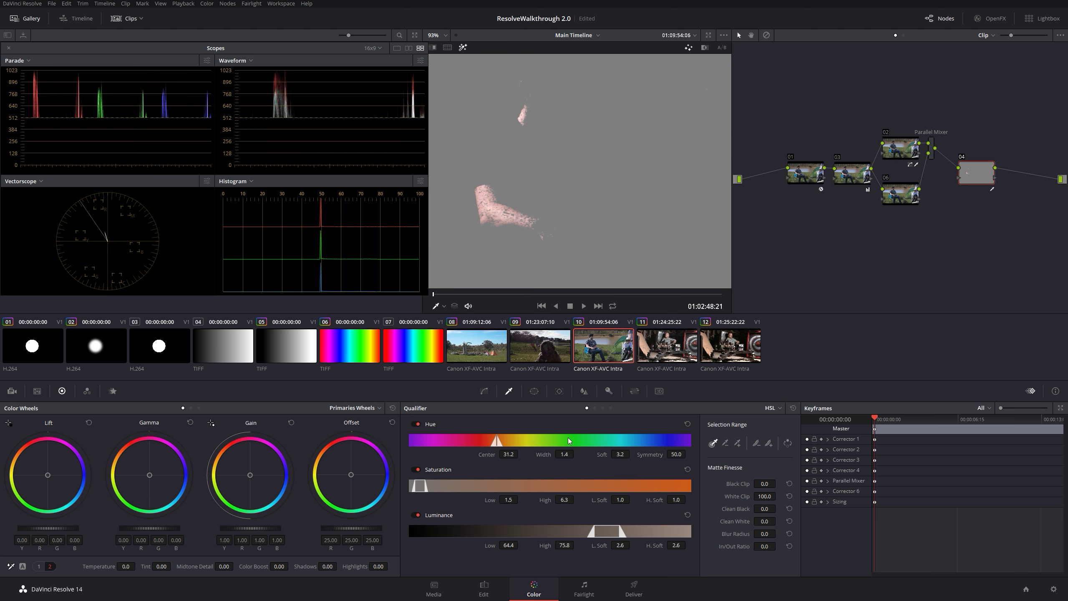
# Step: Set Hue Width to 9.0, Saturation Low to 0.9 and High to 8.4, and Luminance Low to 61.4 and High to 80.3
pyautogui.moveTo(563, 454); pyautogui.dragTo(576, 454)
pyautogui.moveTo(560, 500); pyautogui.dragTo(506, 500)
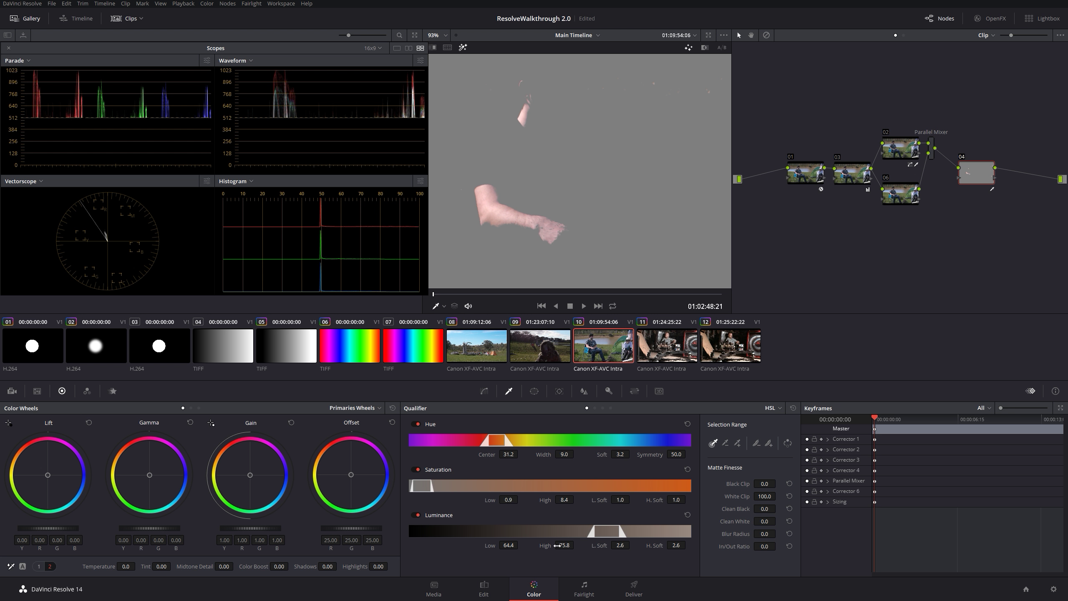
pyautogui.moveTo(509, 545); pyautogui.dragTo(513, 548)
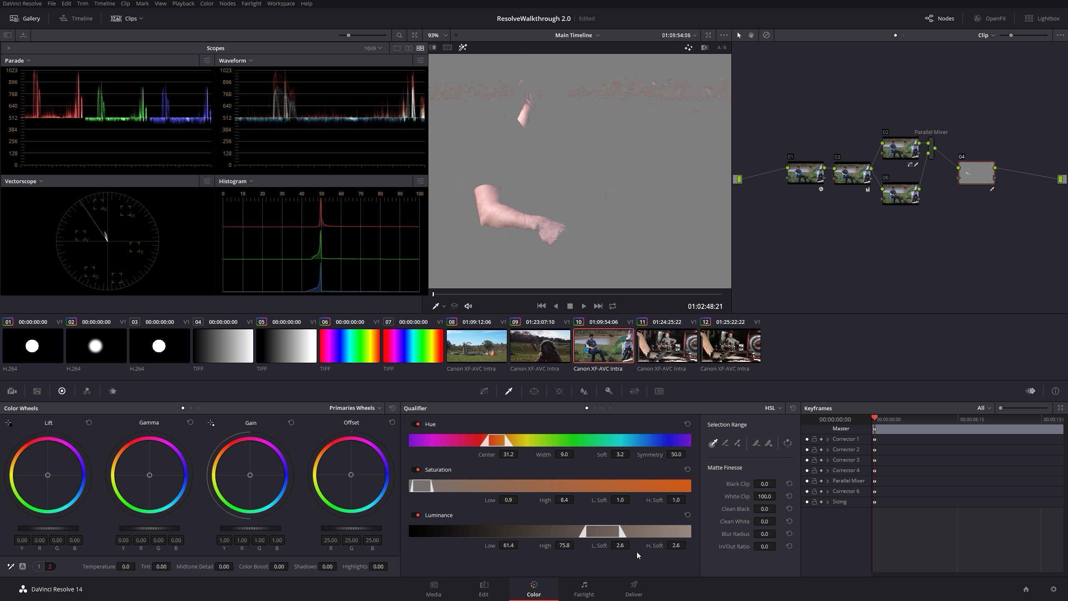
pyautogui.moveTo(562, 544); pyautogui.dragTo(564, 505)
# Step: Show the selection as a black-and-white matte and try out the Black Clip and White Clip adjustments
pyautogui.click(705, 48)
pyautogui.moveTo(571, 209); pyautogui.dragTo(597, 178)
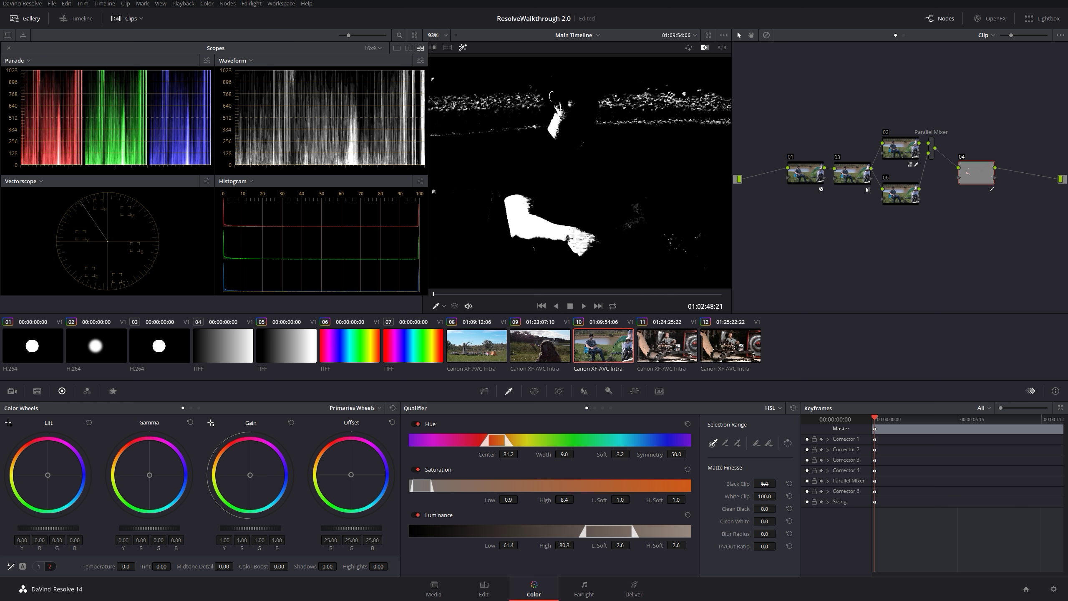
pyautogui.moveTo(778, 483); pyautogui.dragTo(778, 495)
pyautogui.moveTo(765, 496); pyautogui.dragTo(819, 496)
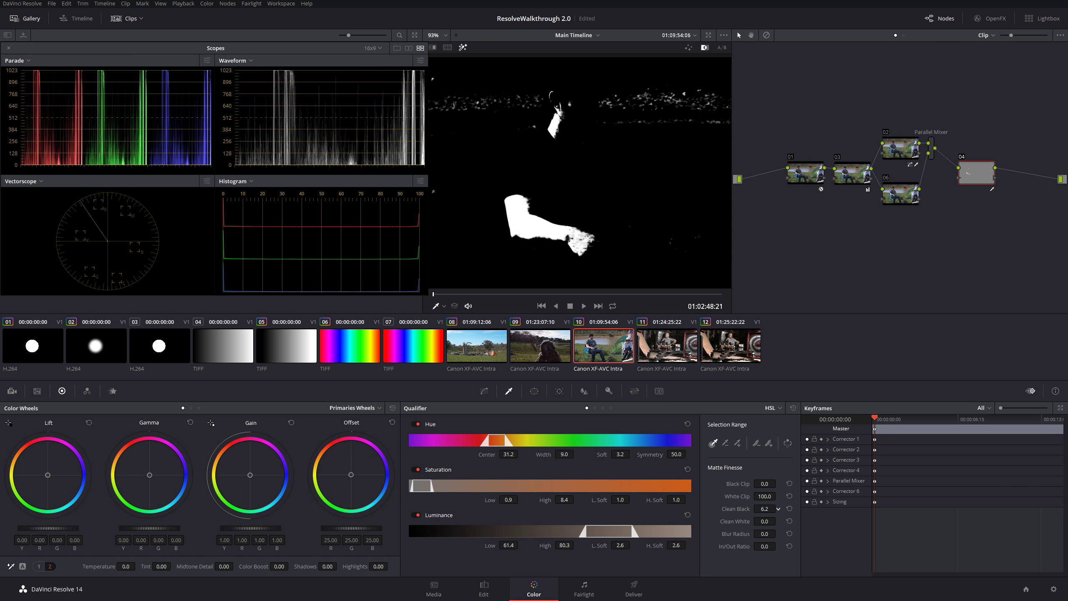
# Step: Try several Clean Black amounts, settling on 9.0, and set Clean White to 10.5
pyautogui.click(778, 508)
pyautogui.click(778, 508)
pyautogui.click(778, 507)
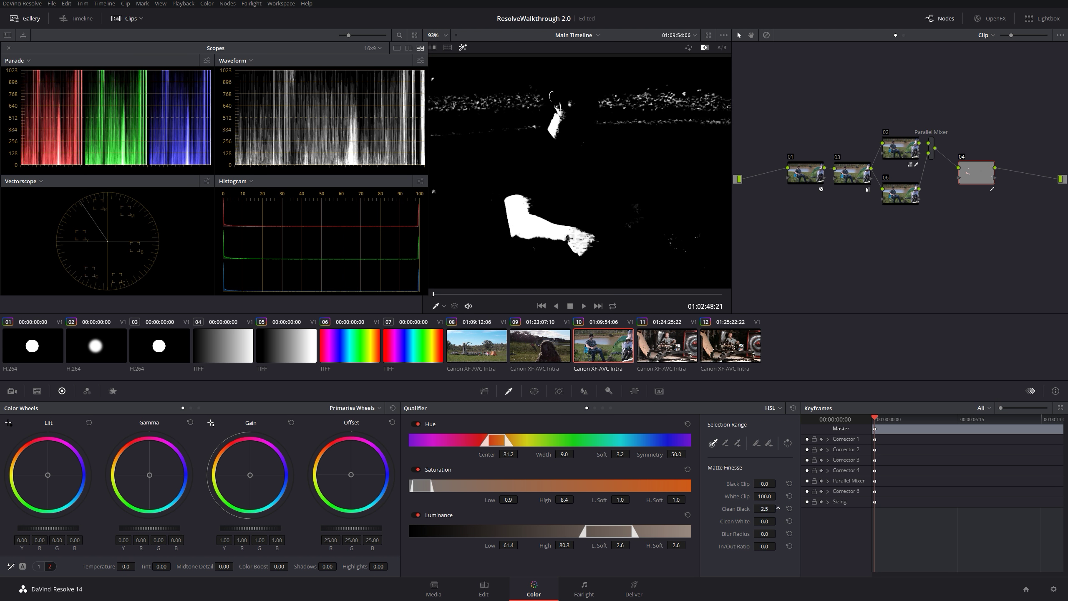
pyautogui.click(778, 509)
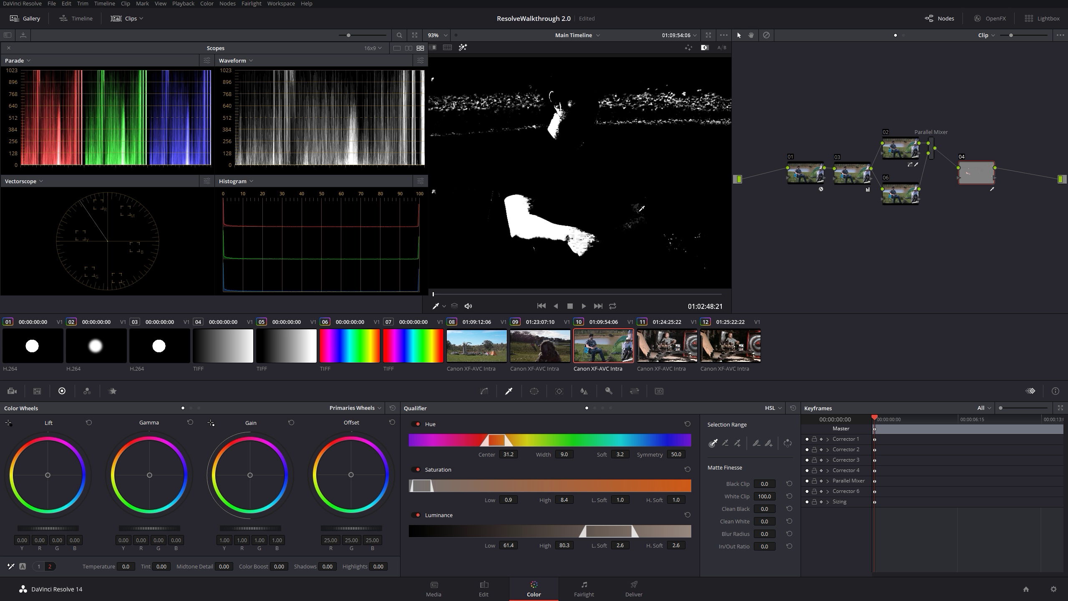
pyautogui.moveTo(766, 510); pyautogui.dragTo(777, 509)
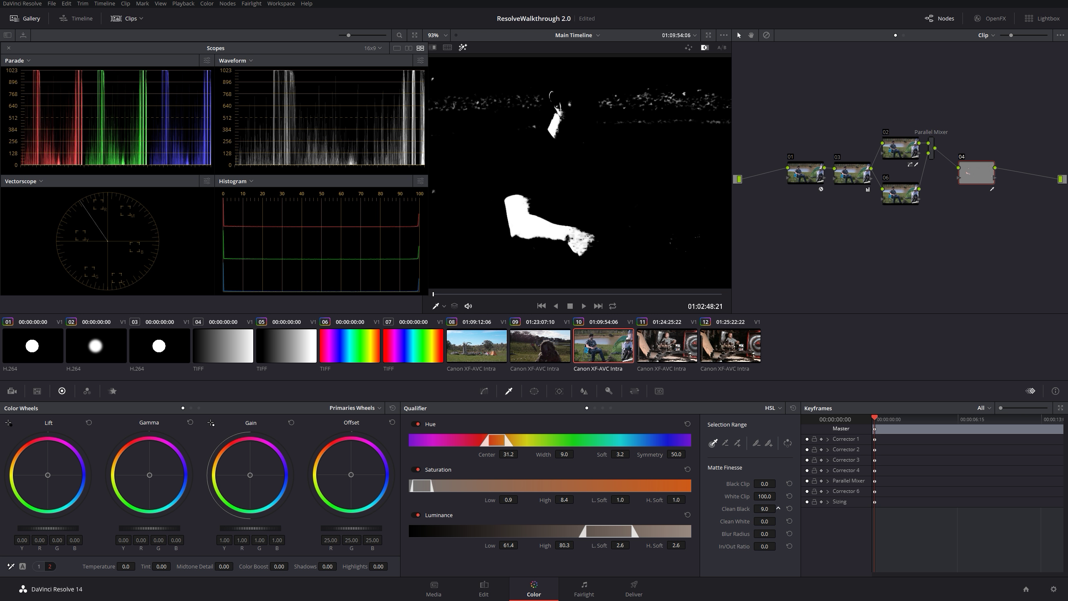
pyautogui.moveTo(764, 521); pyautogui.dragTo(778, 521)
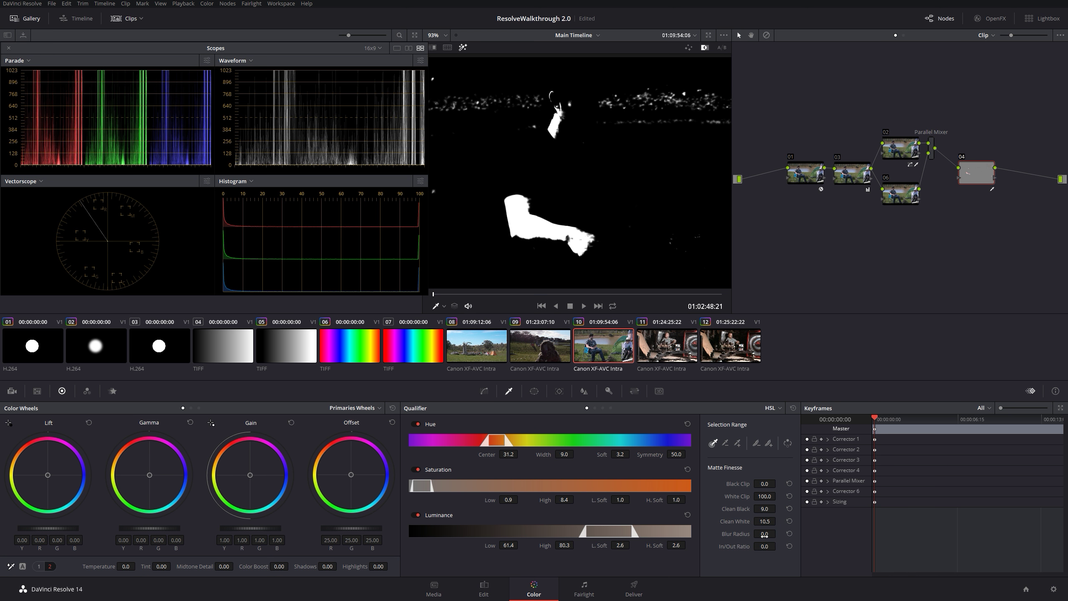
# Step: Try a Blur Radius of 26.5 before setting it to 6.6, and test a negative In/Out Ratio before resetting it
pyautogui.moveTo(764, 533); pyautogui.dragTo(778, 534)
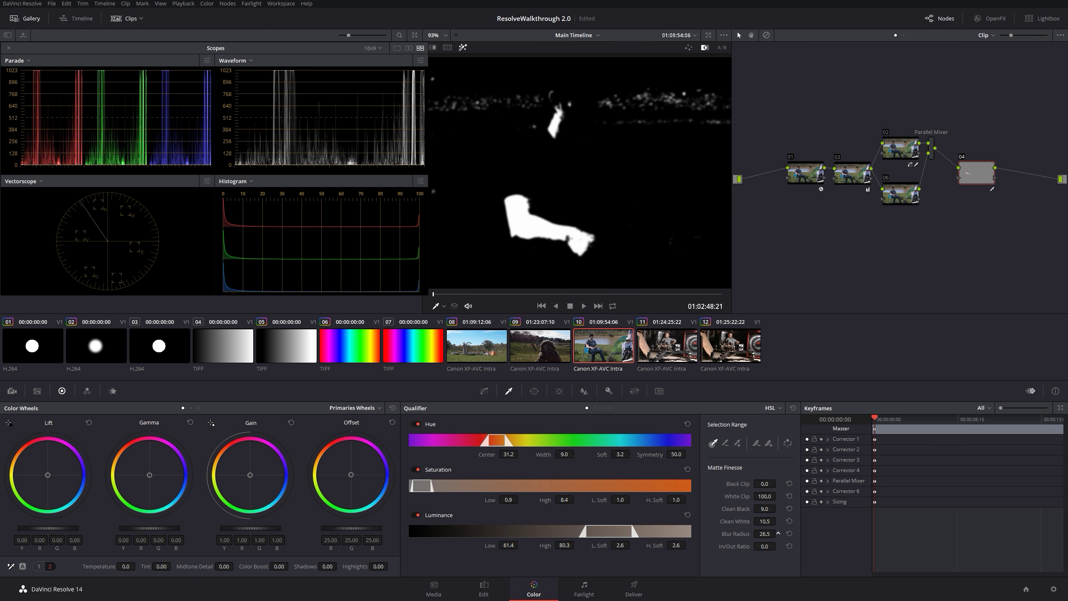
pyautogui.moveTo(778, 533); pyautogui.dragTo(778, 534)
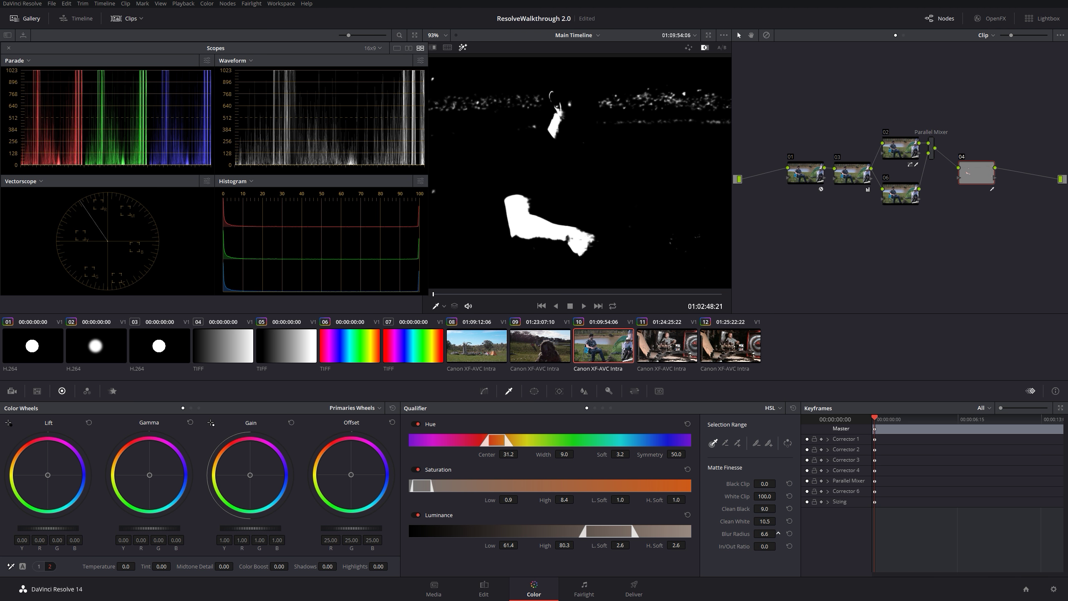
pyautogui.moveTo(764, 547); pyautogui.dragTo(778, 546)
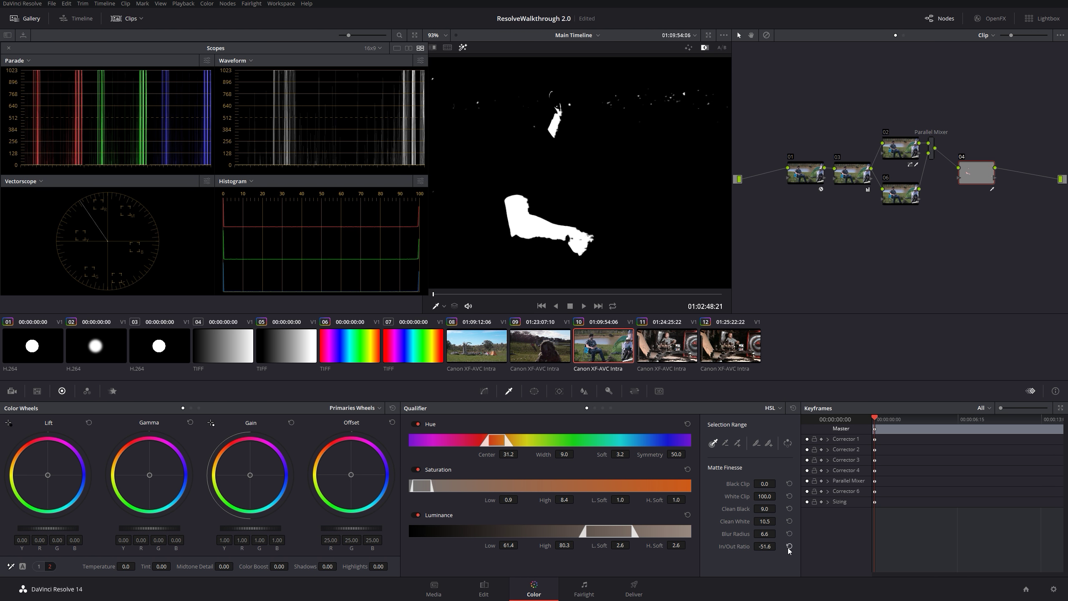
pyautogui.click(789, 546)
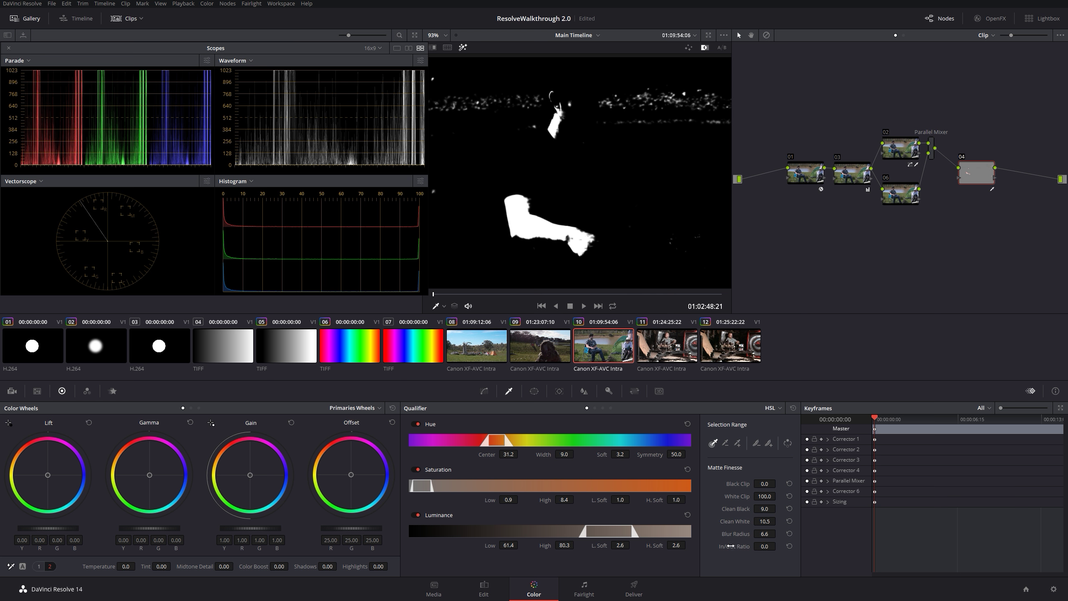
# Step: With the highlight off, push Offset to orange (111.31, 5.28, -34.41) and vary Blur Radius from 234.4 through 23.1 to 54.7
pyautogui.hotkey('shift', 'h')
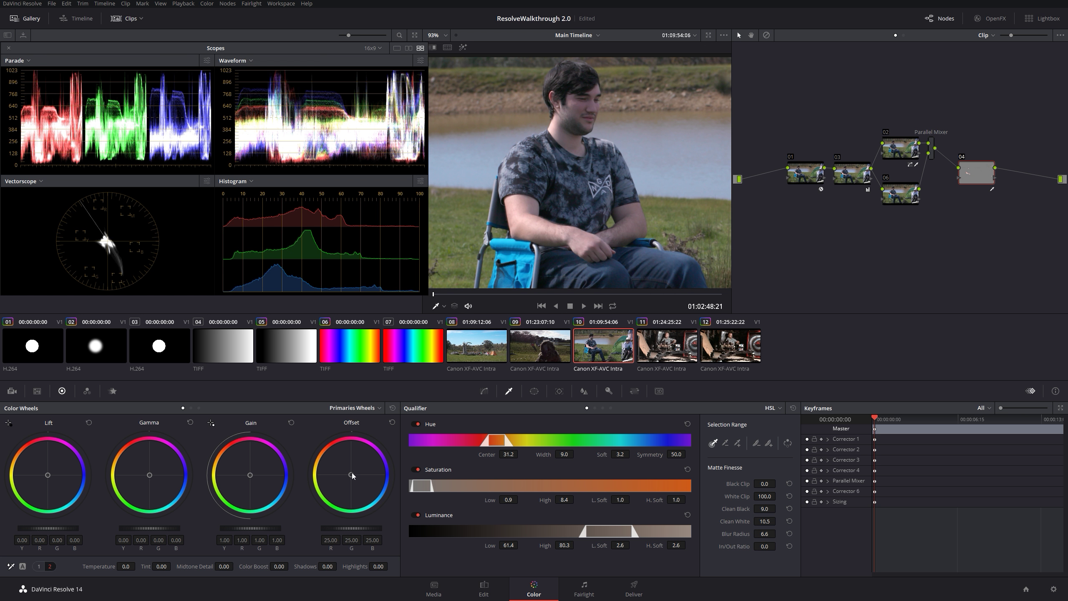
pyautogui.moveTo(351, 474); pyautogui.dragTo(327, 437)
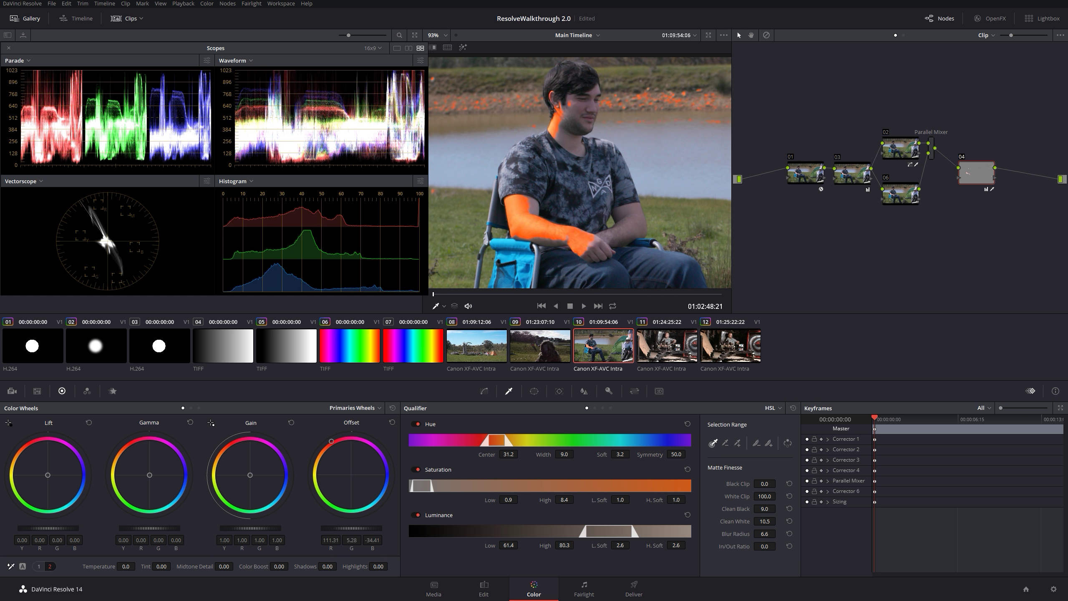
pyautogui.moveTo(771, 533); pyautogui.dragTo(778, 534)
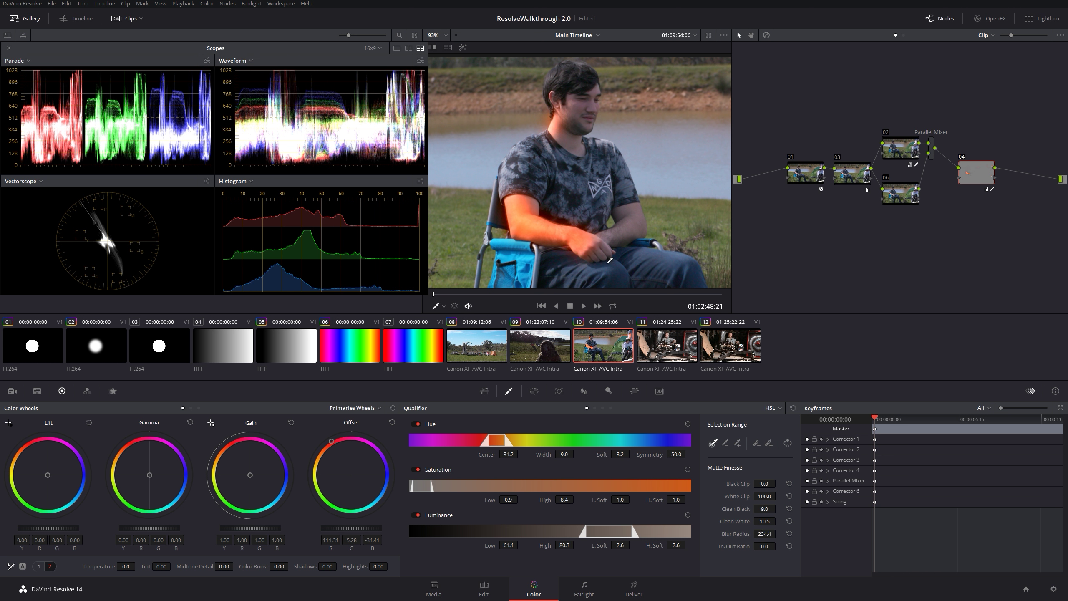
pyautogui.moveTo(536, 208); pyautogui.dragTo(552, 189)
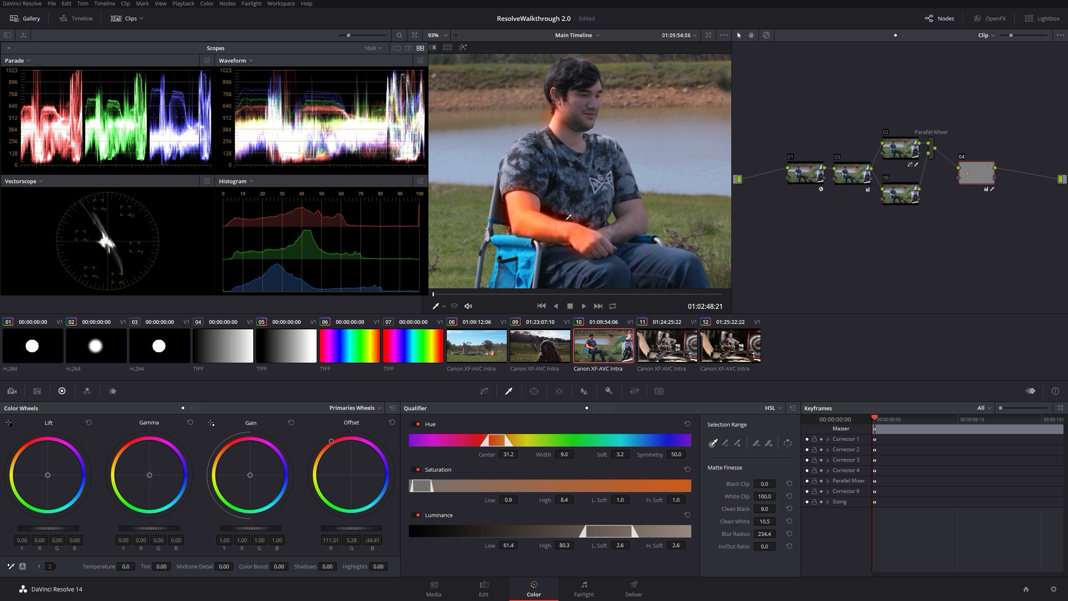
pyautogui.moveTo(764, 533); pyautogui.dragTo(779, 533)
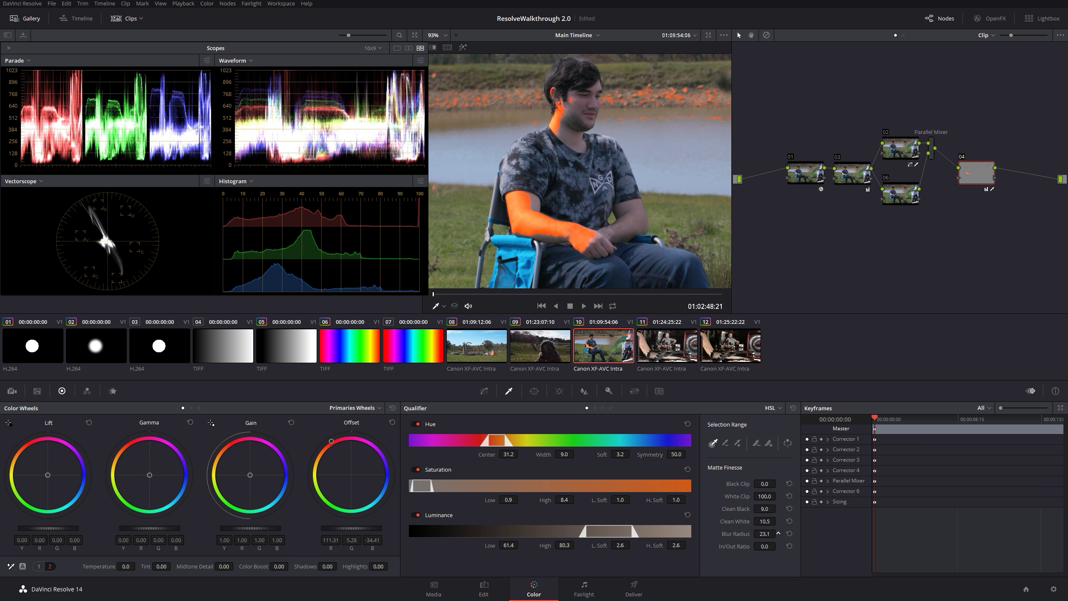
pyautogui.moveTo(778, 533); pyautogui.dragTo(778, 533)
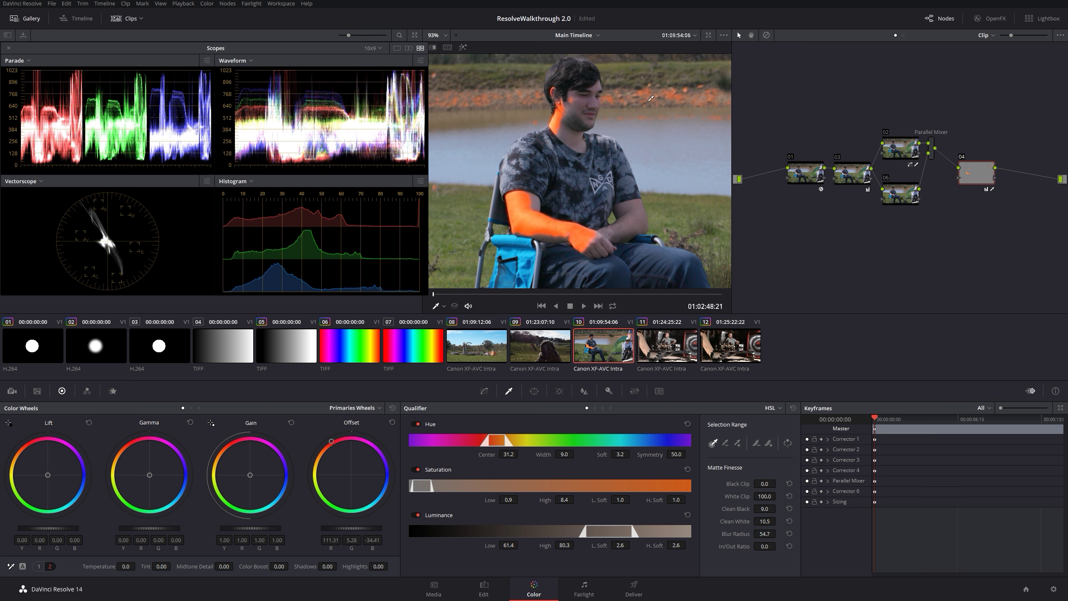
# Step: Reset the grade of node 04
pyautogui.rightClick(985, 181)
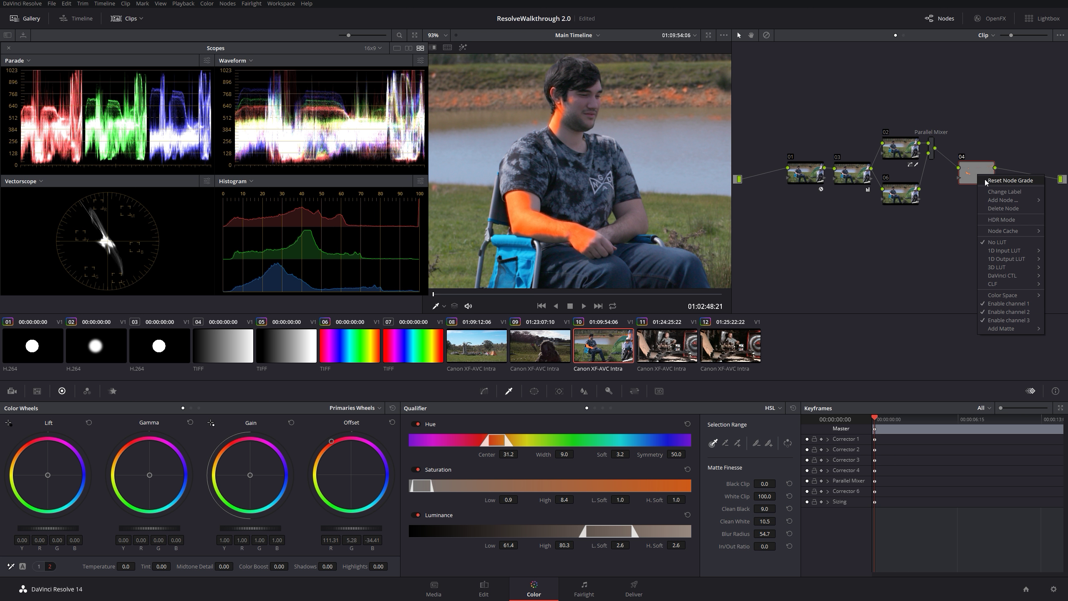
pyautogui.click(1009, 181)
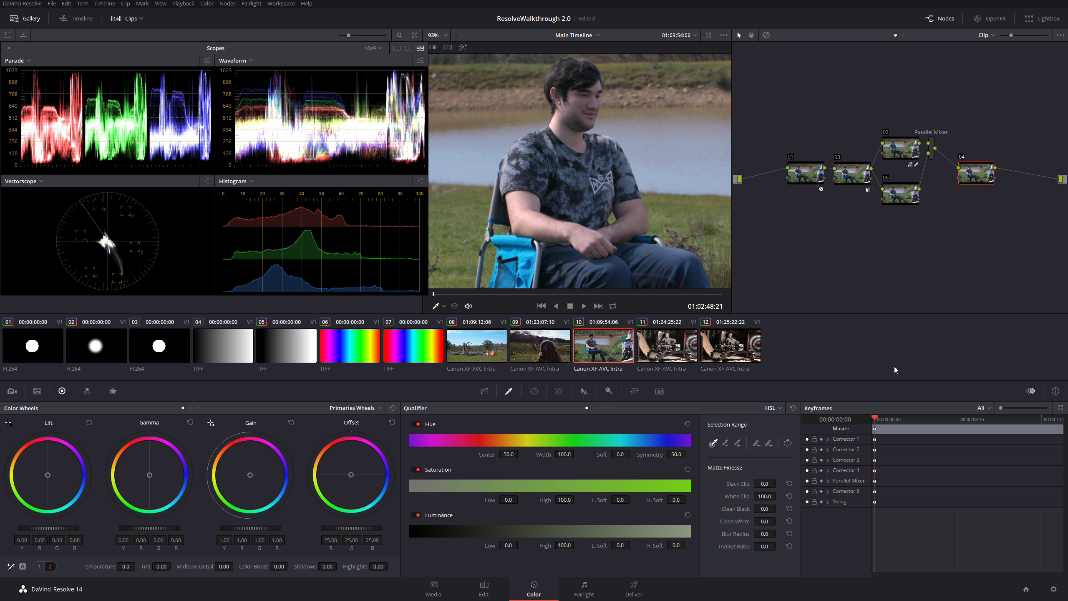
# Step: View the Qualifier's RGB and LUM modes, and return to HSL
pyautogui.click(597, 411)
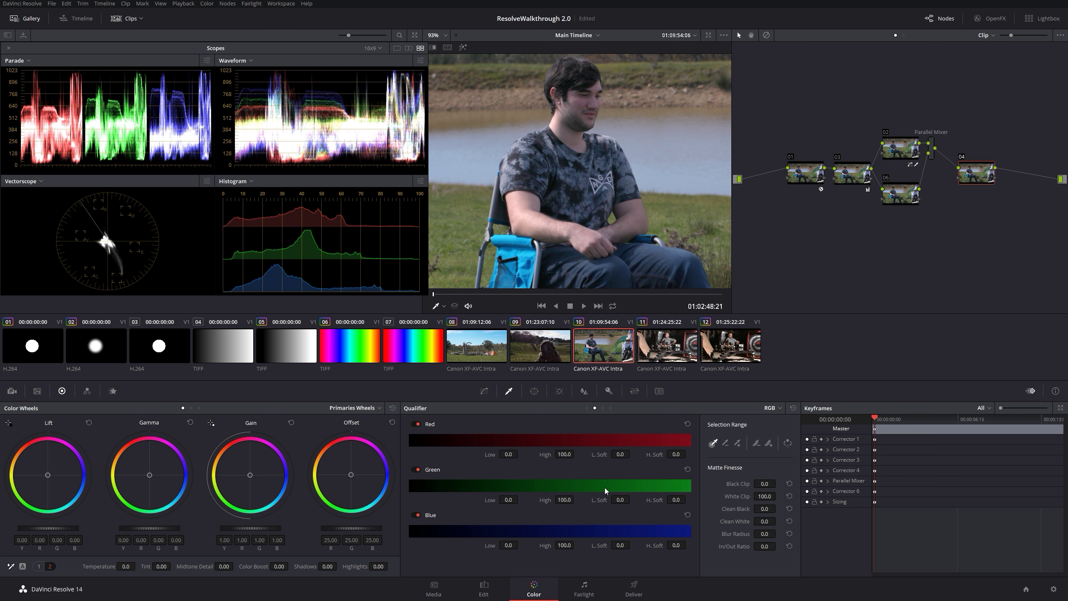
pyautogui.click(602, 408)
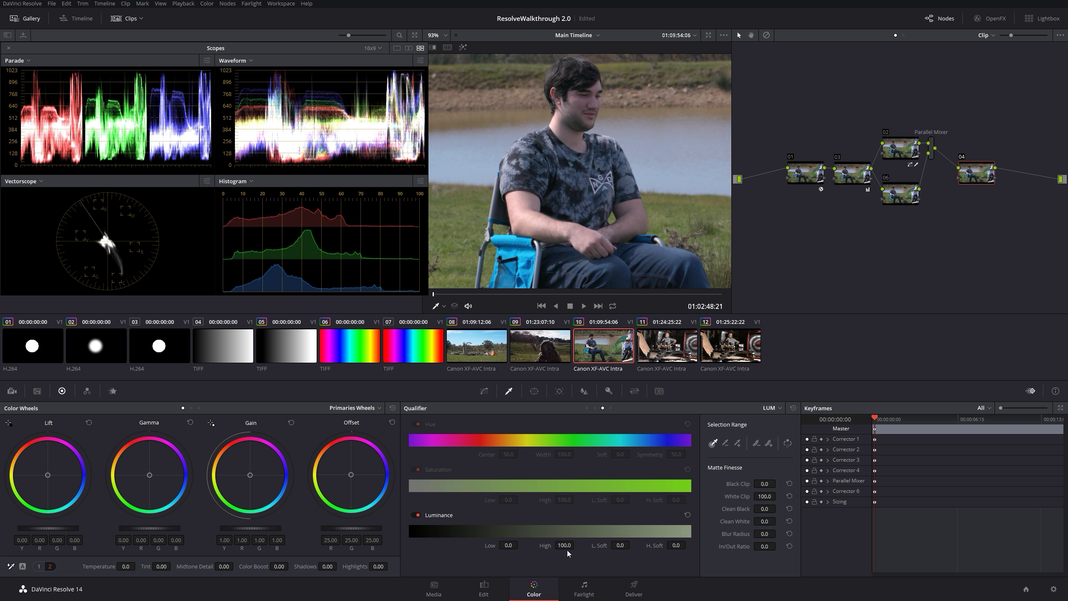
pyautogui.click(587, 407)
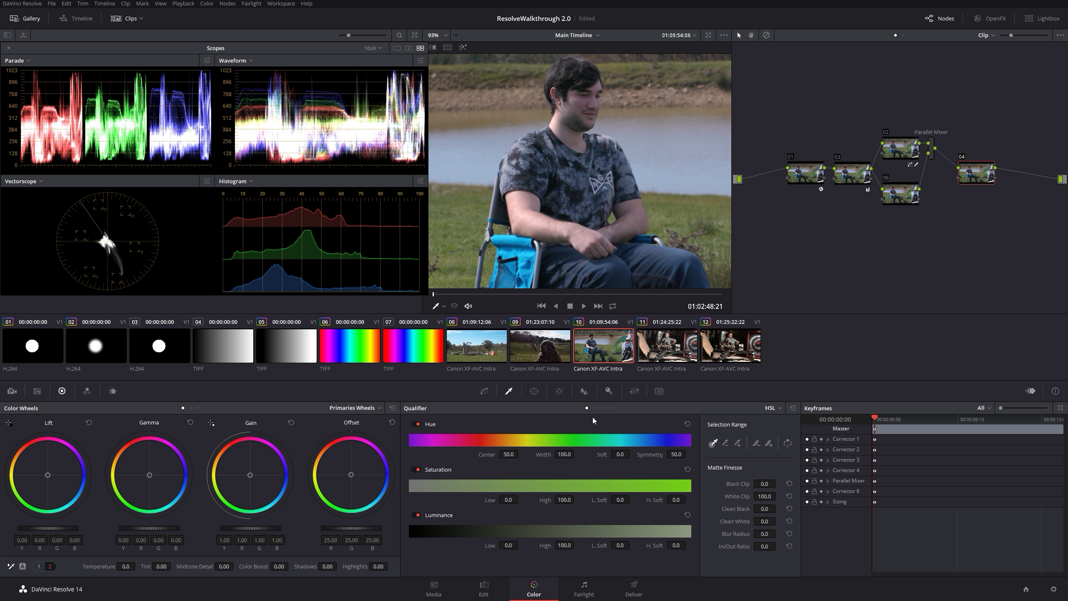
pyautogui.click(603, 408)
pyautogui.click(586, 408)
# Step: Toggle the Qualifier's hue, saturation and luminance components off and back on
pyautogui.click(418, 471)
pyautogui.click(418, 424)
pyautogui.click(415, 426)
pyautogui.click(415, 470)
pyautogui.click(415, 515)
pyautogui.click(415, 516)
# Step: Switch the Qualifier to 3D mode and check the color space options, keeping YUV
pyautogui.click(609, 407)
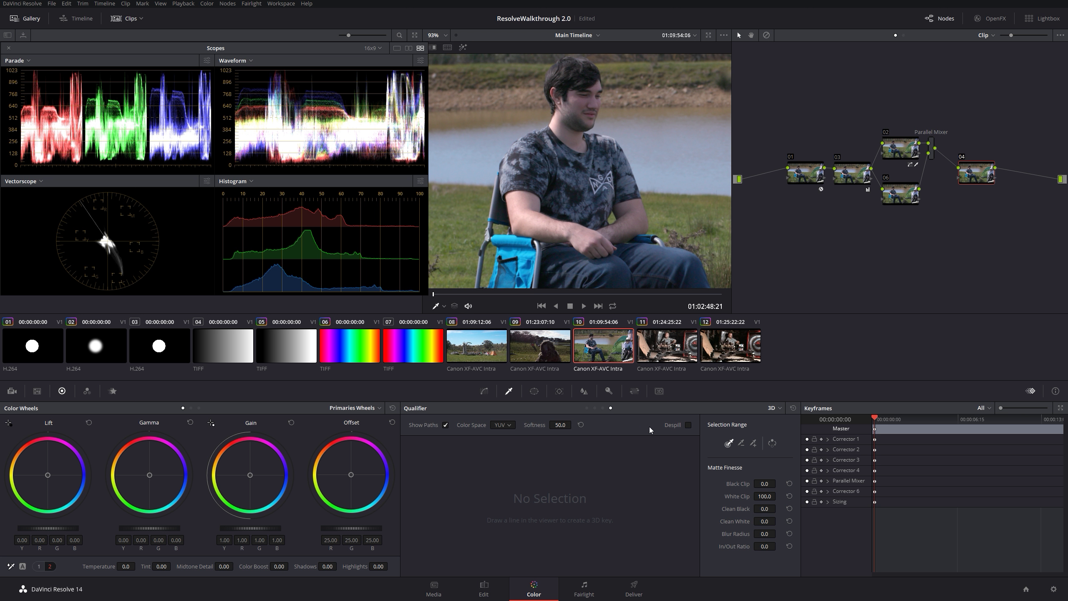
pyautogui.click(508, 422)
pyautogui.click(515, 424)
pyautogui.click(510, 425)
pyautogui.click(506, 433)
# Step: Draw a stroke on the man's forearm to select its skin, and subtract the grass beside the chair with another stroke, checking the highlight
pyautogui.moveTo(521, 199)
pyautogui.mouseDown()
pyautogui.moveTo(524, 218)
pyautogui.moveTo(548, 223)
pyautogui.moveTo(530, 205)
pyautogui.mouseUp()
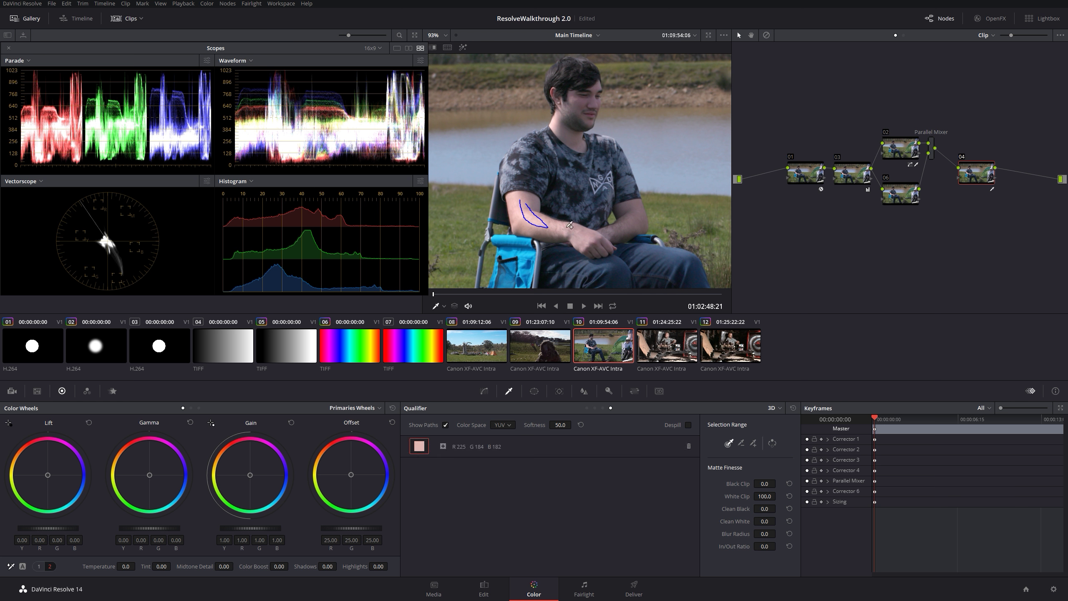
pyautogui.hotkey('shift', 'h')
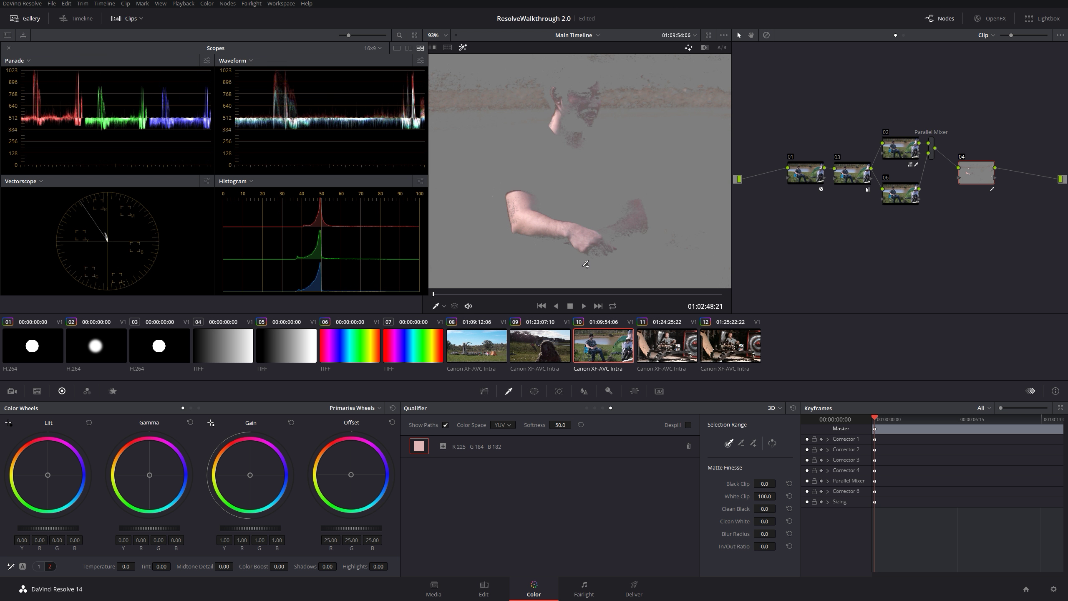
pyautogui.click(742, 444)
pyautogui.hotkey('shift', 'h')
pyautogui.moveTo(461, 206)
pyautogui.mouseDown()
pyautogui.moveTo(459, 238)
pyautogui.moveTo(451, 226)
pyautogui.mouseUp()
pyautogui.hotkey('shift', 'h')
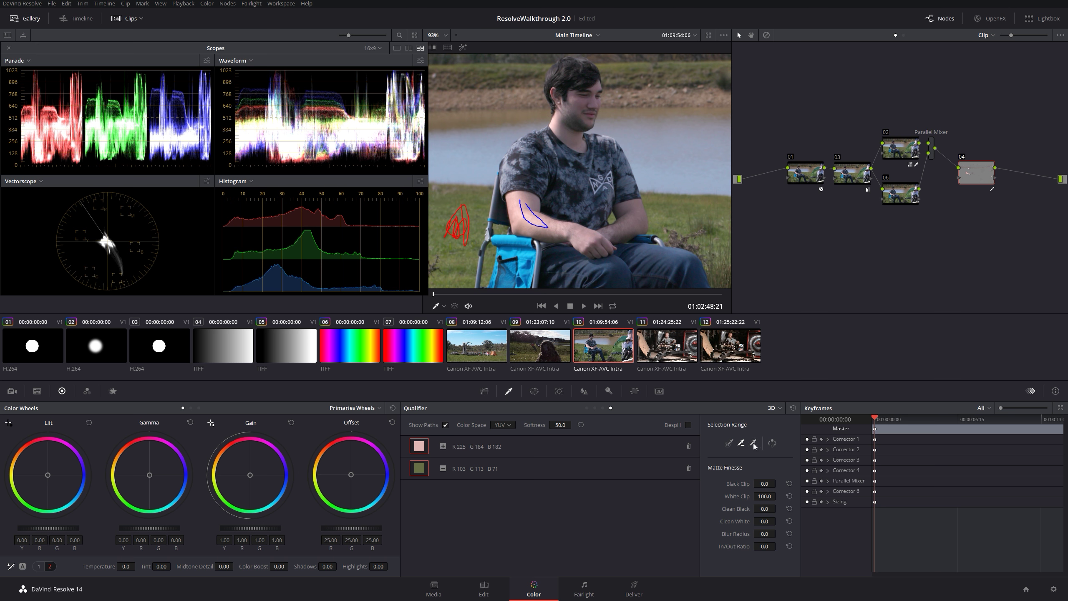
# Step: Set the 3D qualifier's softness to 0 and compare the highlighted selection with the full image
pyautogui.hotkey('shift', 'h')
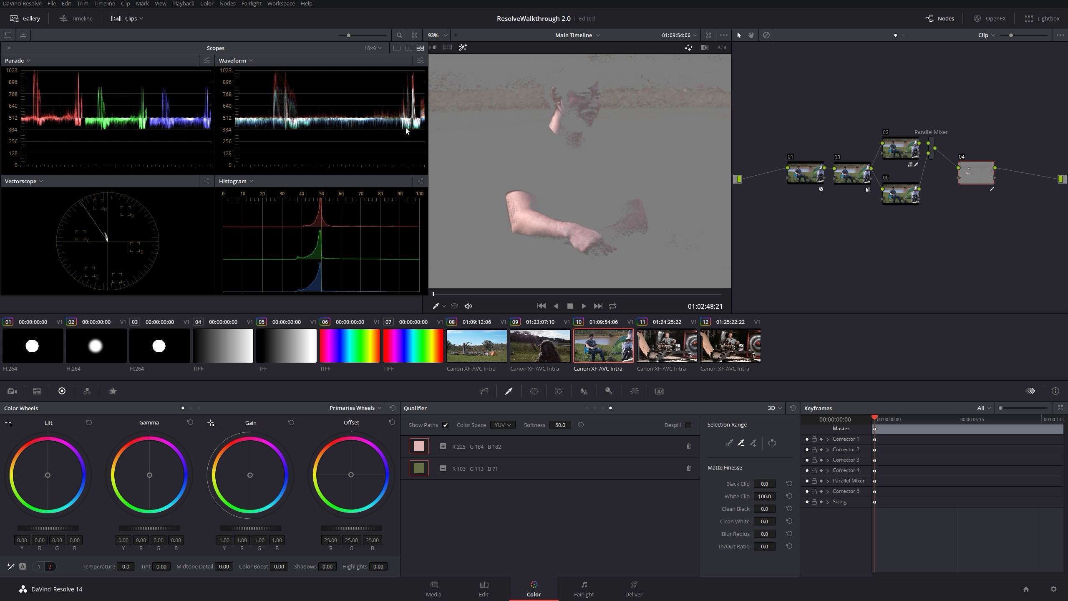
pyautogui.click(506, 426)
pyautogui.moveTo(563, 424)
pyautogui.mouseDown()
pyautogui.moveTo(582, 424)
pyautogui.moveTo(573, 424)
pyautogui.mouseUp()
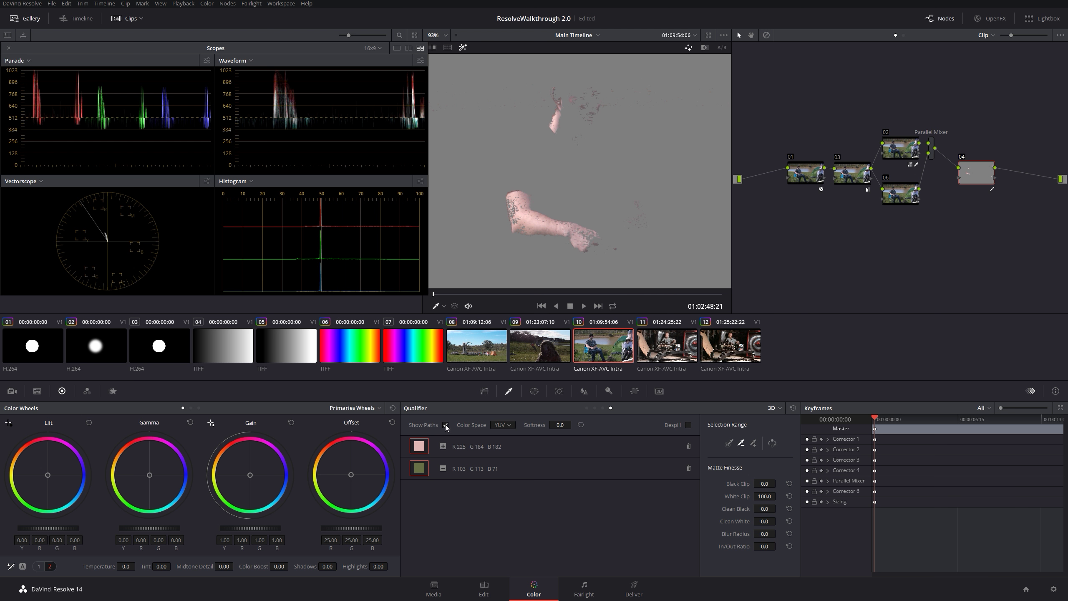
pyautogui.hotkey('shift', 'h')
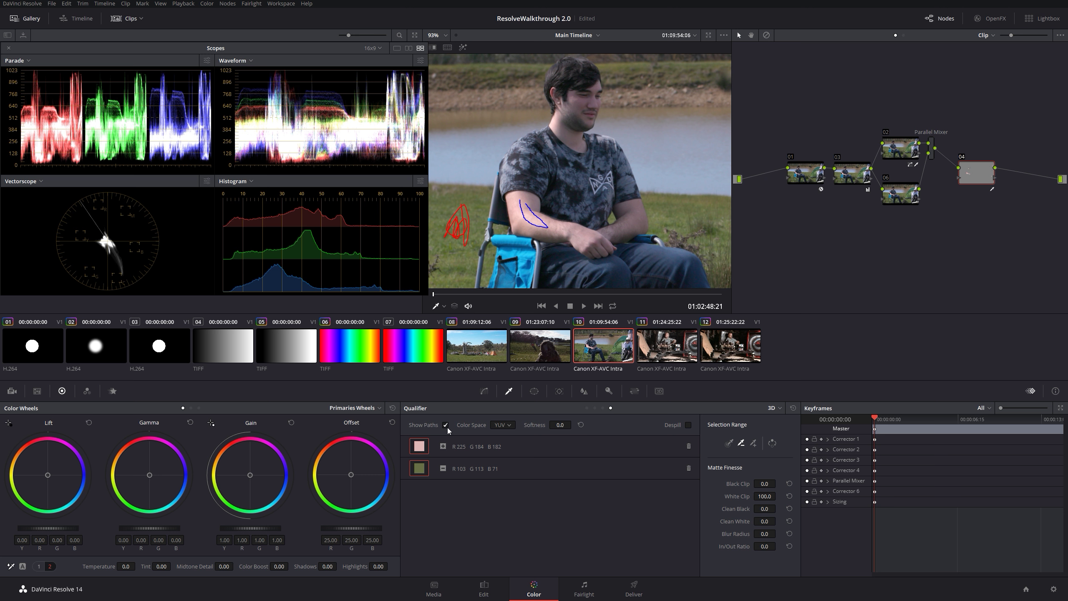
pyautogui.hotkey('shift', 'h')
# Step: Set the 3D qualifier's softness to 45 and compare the image with Despill on and off
pyautogui.click(688, 424)
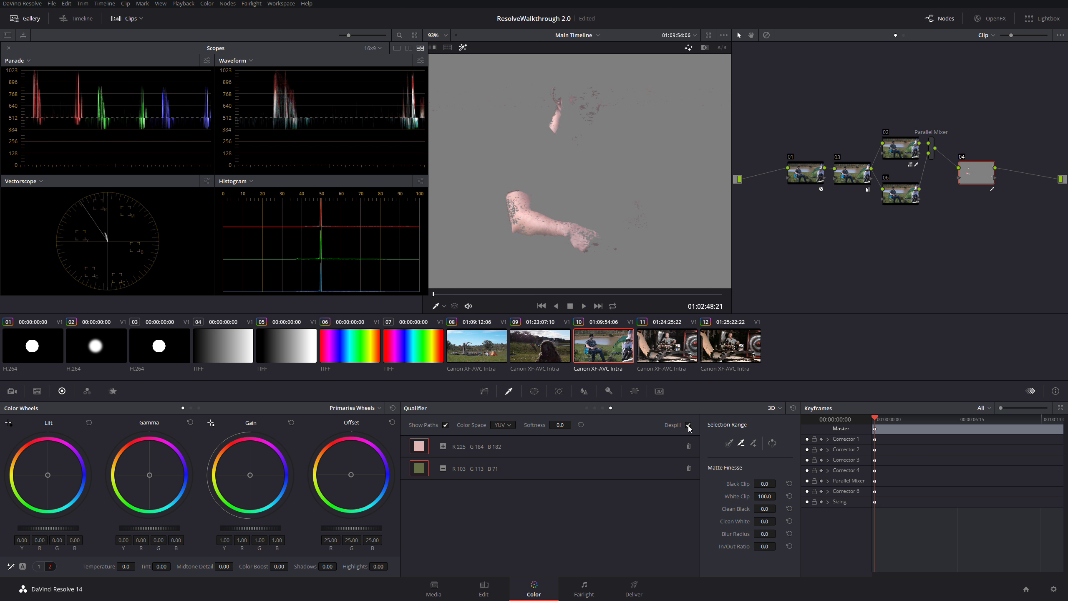
pyautogui.click(688, 424)
pyautogui.moveTo(560, 424)
pyautogui.mouseDown()
pyautogui.moveTo(597, 424)
pyautogui.moveTo(568, 425)
pyautogui.mouseUp()
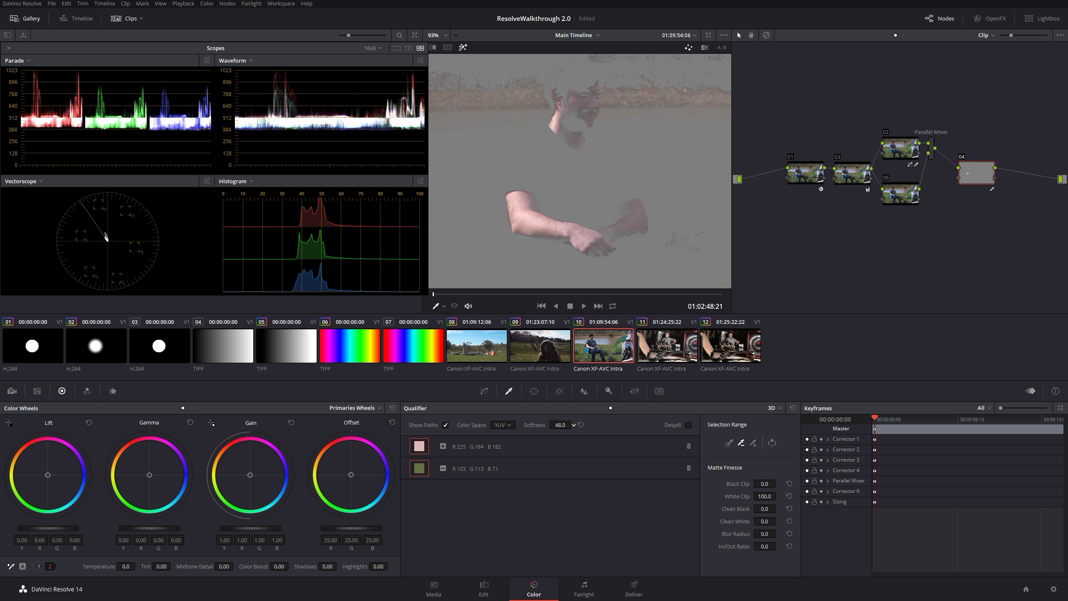
pyautogui.click(688, 424)
pyautogui.click(688, 424)
pyautogui.hotkey('shift', 'h')
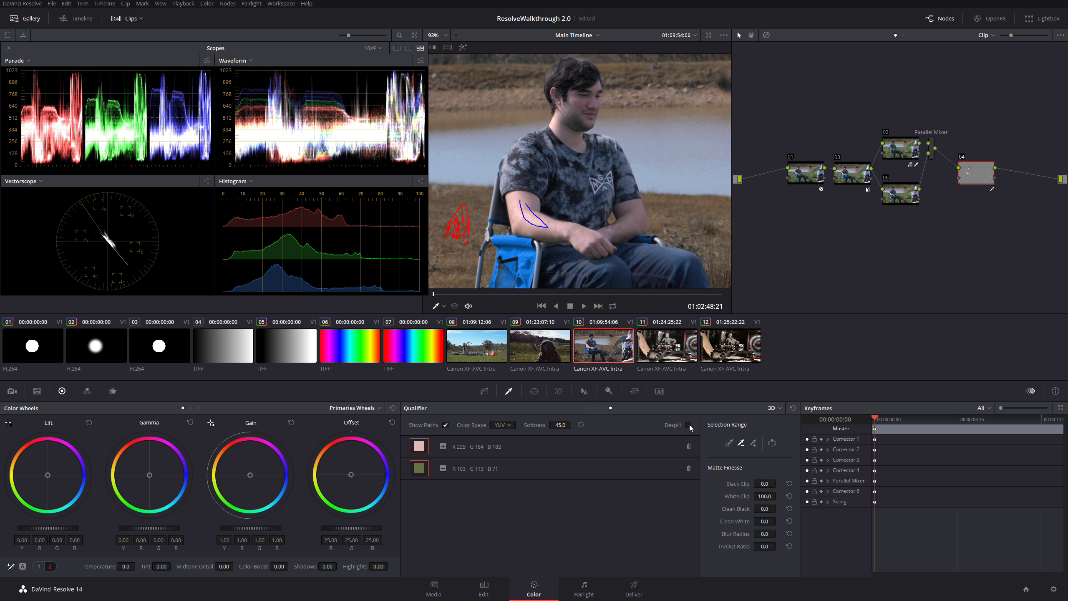
pyautogui.click(688, 424)
pyautogui.click(688, 424)
pyautogui.click(689, 423)
pyautogui.click(688, 423)
# Step: Replace the green exclusion sample with more skin samples from the man's forearm and enable Despill
pyautogui.click(688, 468)
pyautogui.click(753, 442)
pyautogui.moveTo(526, 205)
pyautogui.mouseDown()
pyautogui.moveTo(517, 220)
pyautogui.moveTo(523, 208)
pyautogui.moveTo(543, 230)
pyautogui.mouseUp()
pyautogui.click(688, 424)
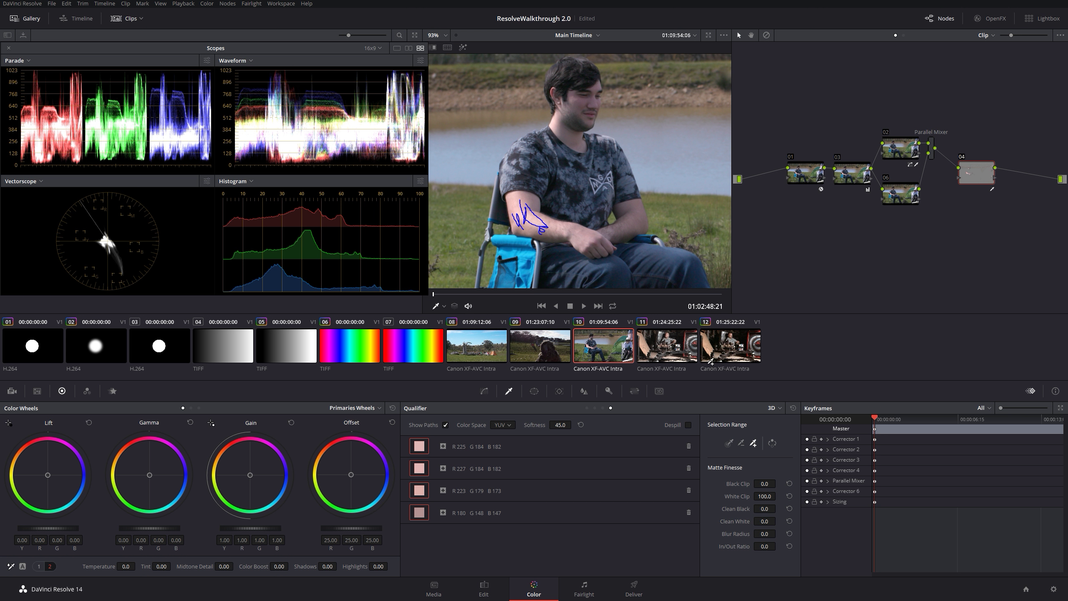
pyautogui.click(688, 424)
pyautogui.scroll(3, 467, 210)
pyautogui.scroll(-3, 681, 114)
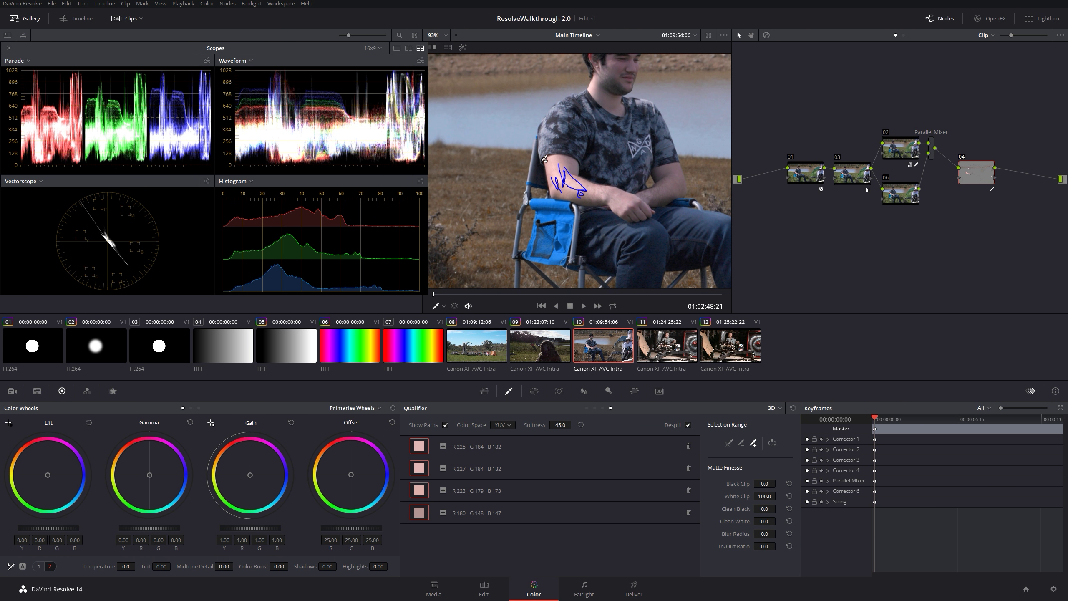
# Step: Exclude the blue chair bag and the jeans from the qualified range with subtractive sample strokes
pyautogui.moveTo(544, 159); pyautogui.dragTo(545, 171)
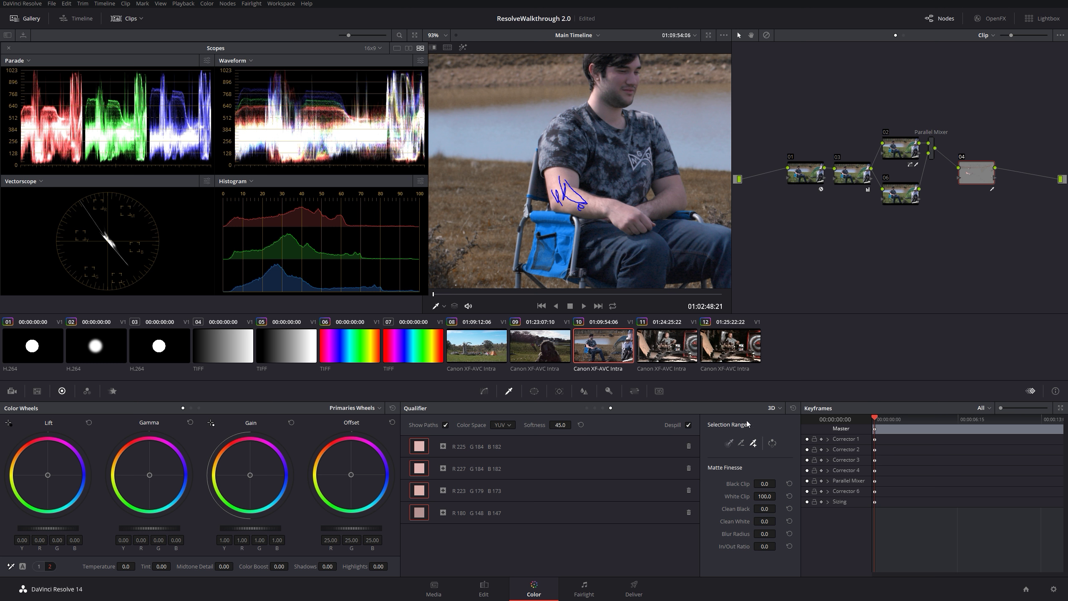
pyautogui.click(741, 446)
pyautogui.moveTo(563, 232)
pyautogui.mouseDown()
pyautogui.moveTo(563, 248)
pyautogui.moveTo(562, 230)
pyautogui.mouseUp()
pyautogui.moveTo(571, 220); pyautogui.dragTo(498, 204)
pyautogui.moveTo(565, 250); pyautogui.dragTo(503, 202)
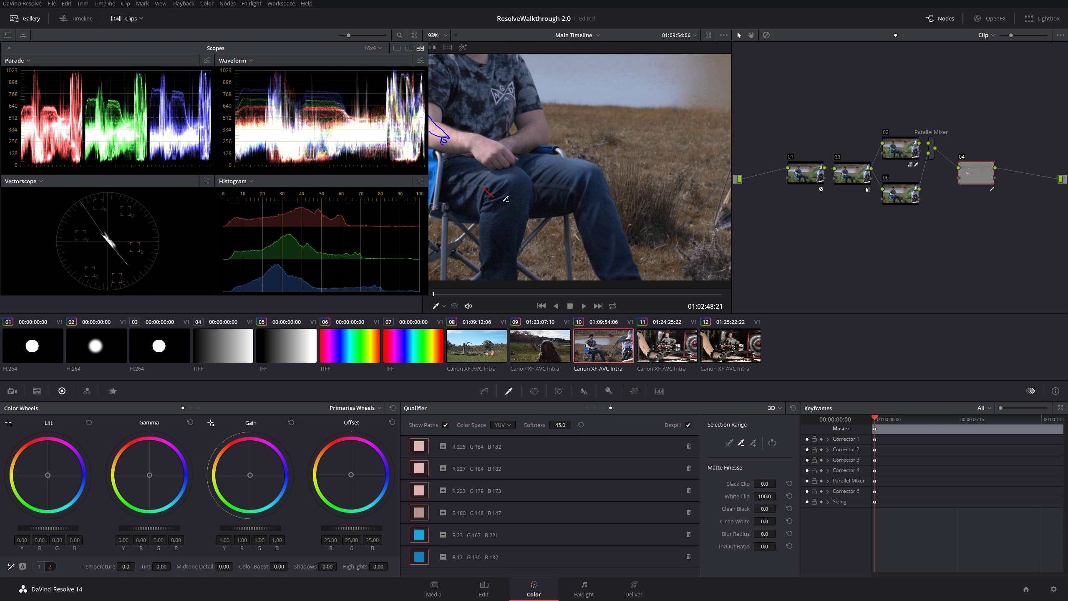
pyautogui.moveTo(608, 196); pyautogui.dragTo(594, 253)
# Step: Show the highlighted selection and add the shadowed neck tones to it with further samples
pyautogui.hotkey('shift', 'h')
pyautogui.click(753, 443)
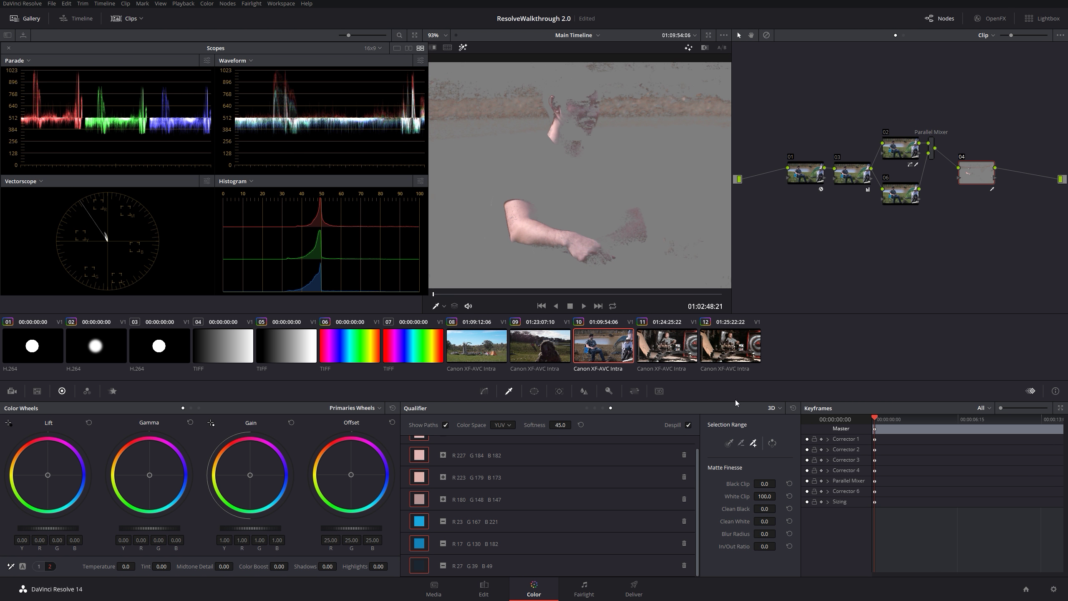
pyautogui.click(566, 137)
pyautogui.moveTo(594, 141); pyautogui.dragTo(596, 155)
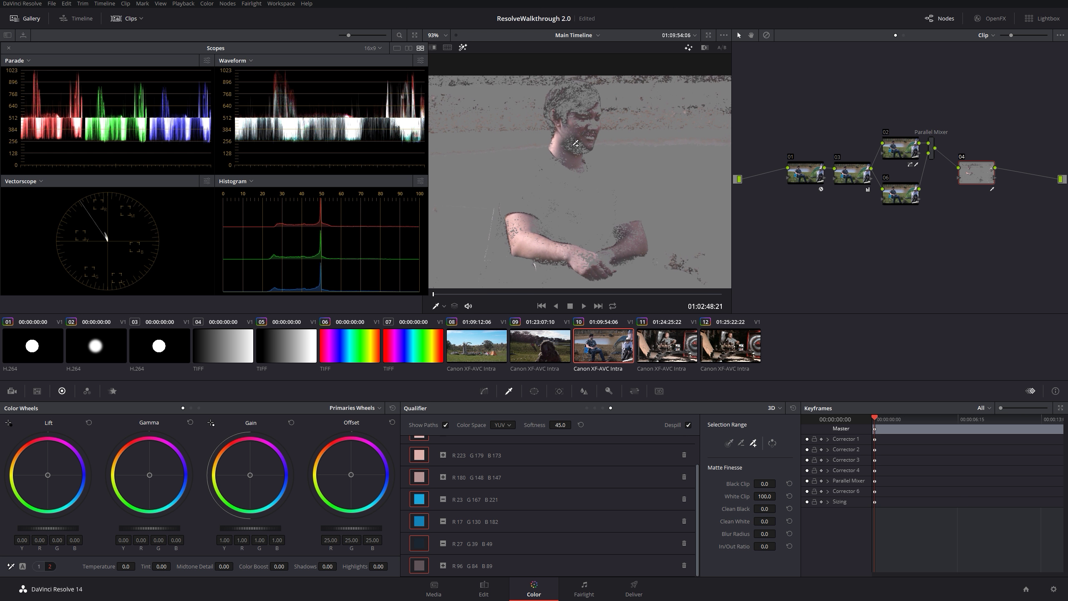
pyautogui.click(580, 149)
pyautogui.click(593, 157)
pyautogui.moveTo(593, 157); pyautogui.dragTo(651, 174)
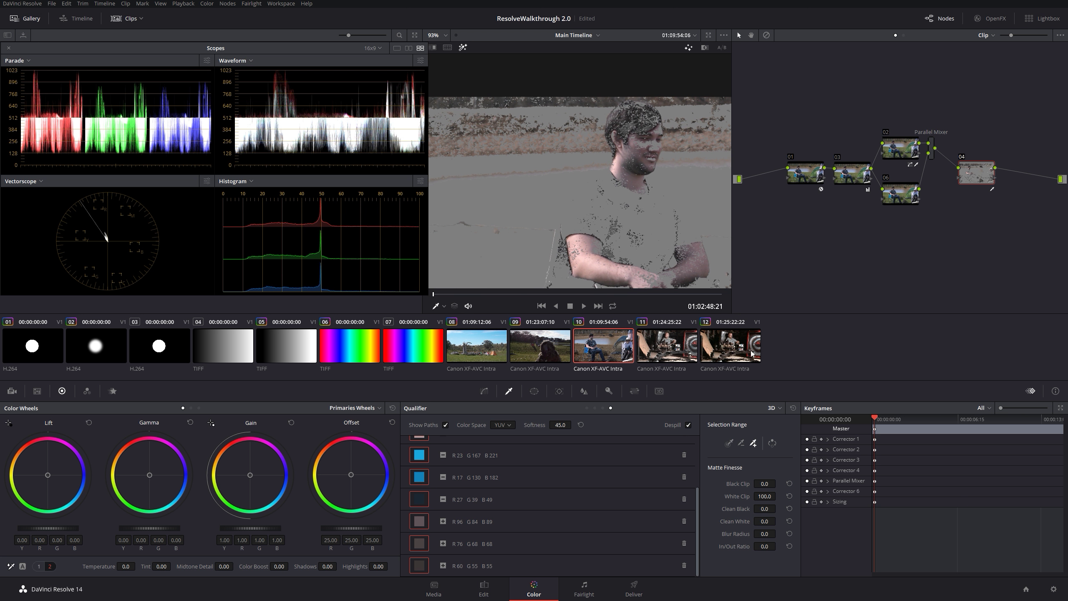
# Step: Exclude the brown riverbank from the selection with two subtractive samples and return to the full image
pyautogui.click(741, 443)
pyautogui.click(534, 141)
pyautogui.click(543, 144)
pyautogui.moveTo(621, 251); pyautogui.dragTo(545, 172)
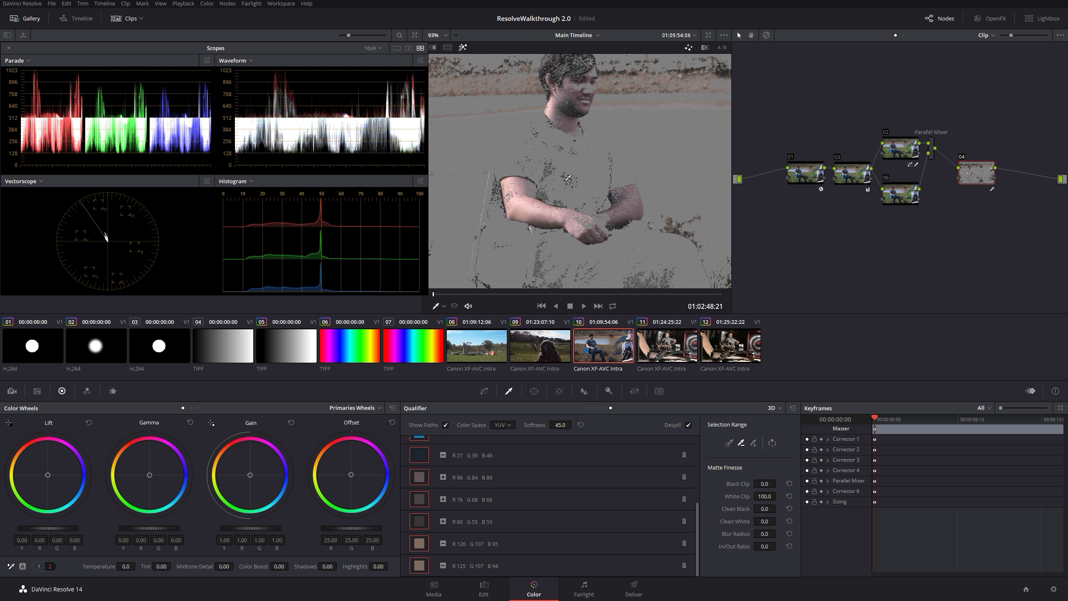
pyautogui.hotkey('shift', 'h')
pyautogui.moveTo(517, 228)
pyautogui.mouseDown()
pyautogui.moveTo(590, 227)
pyautogui.moveTo(582, 189)
pyautogui.moveTo(527, 223)
pyautogui.mouseUp()
# Step: Set the 3D qualifier to the HSL color space with Despill off and softness 0, and check the selection
pyautogui.click(688, 425)
pyautogui.moveTo(570, 194); pyautogui.dragTo(592, 221)
pyautogui.click(502, 424)
pyautogui.click(504, 446)
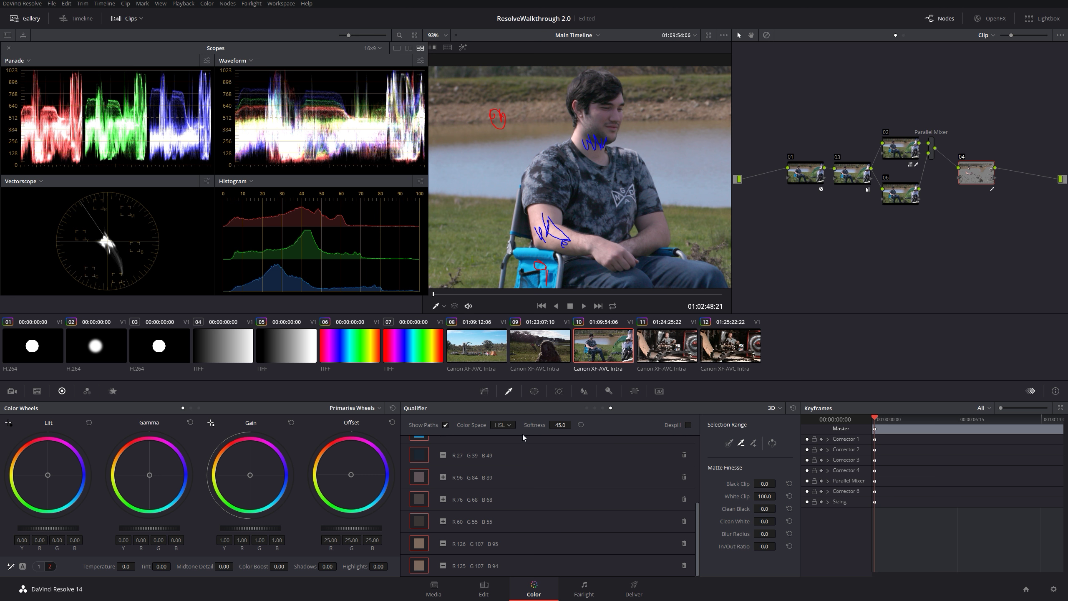
pyautogui.moveTo(568, 426); pyautogui.dragTo(240, 374)
pyautogui.hotkey('shift', 'h')
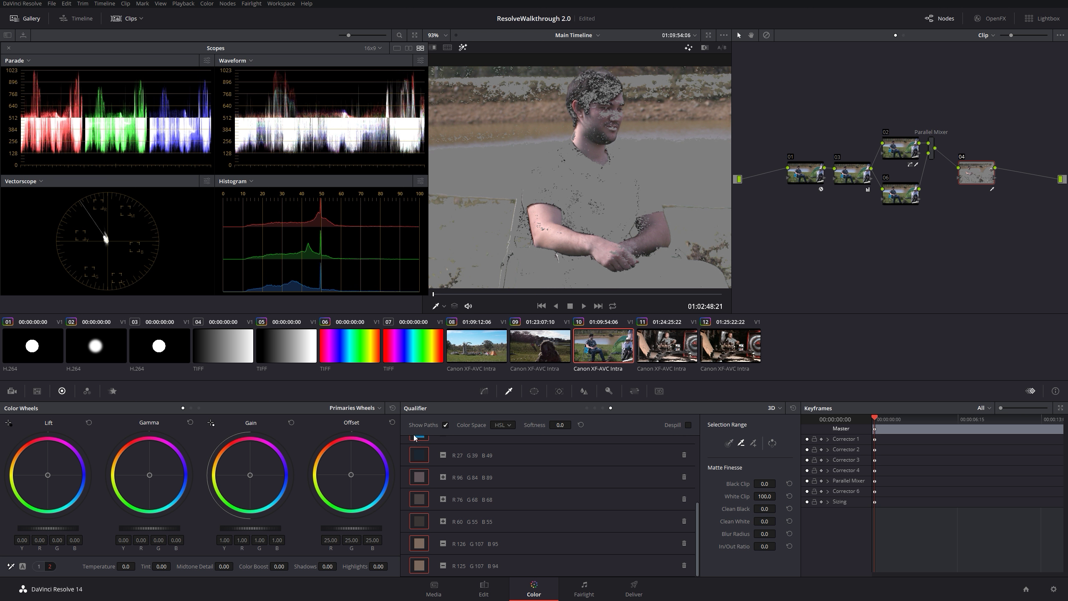
pyautogui.hotkey('shift', 'h')
# Step: Delete all color samples from the 3D qualifier and return to the HSL qualifier
pyautogui.scroll(5, 531, 476)
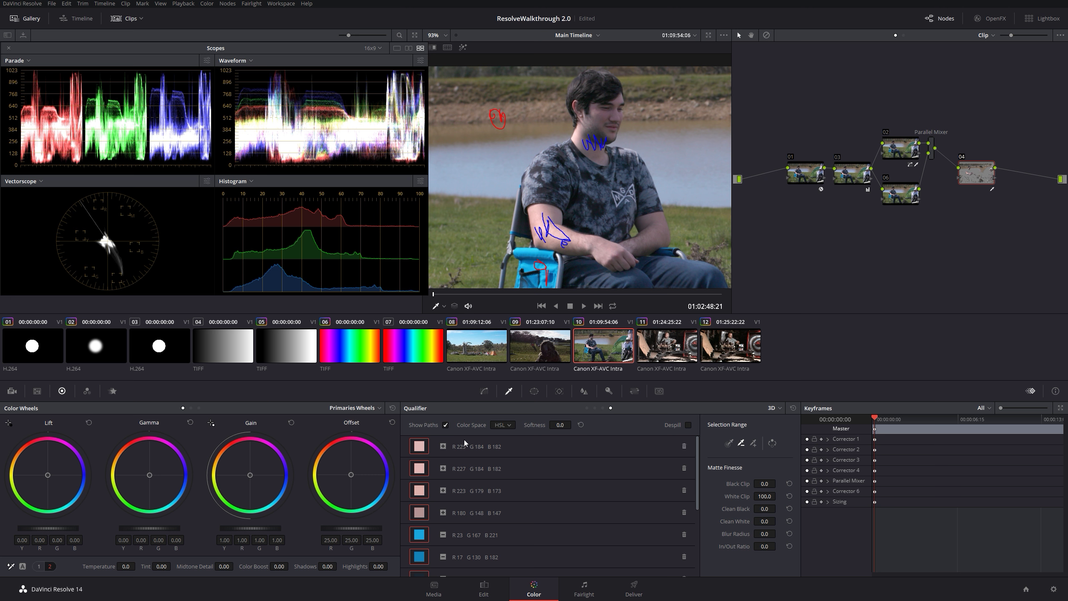
pyautogui.click(683, 446)
pyautogui.click(683, 447)
pyautogui.click(683, 447)
pyautogui.click(683, 447)
pyautogui.click(683, 446)
pyautogui.click(689, 445)
pyautogui.click(688, 445)
pyautogui.click(688, 447)
pyautogui.click(688, 446)
pyautogui.click(688, 446)
pyautogui.click(689, 447)
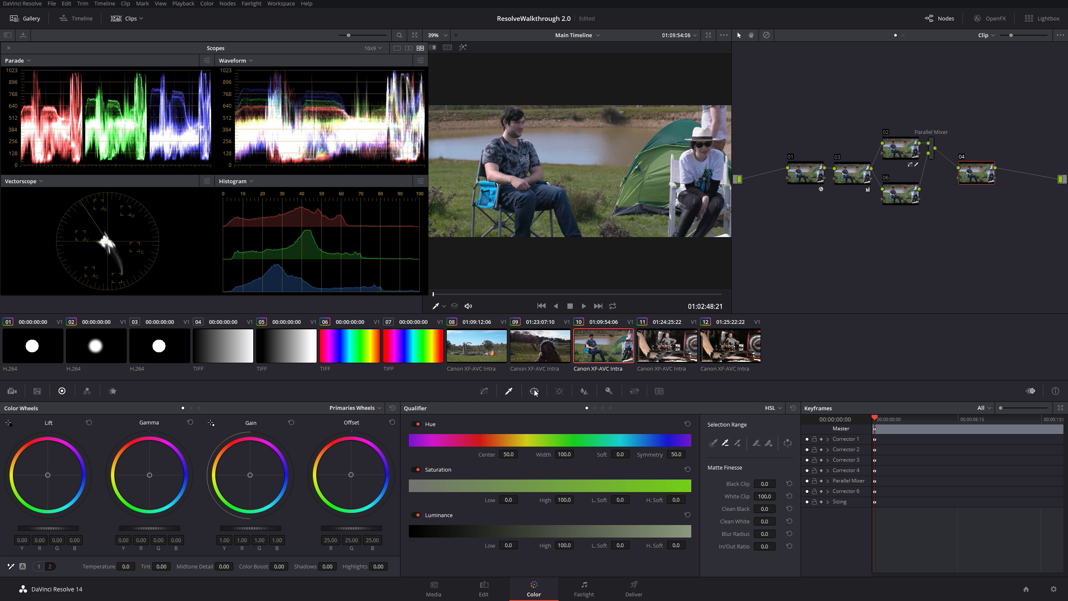
# Step: At timecode 01:02:53:09, draw a closed curve window around the head and torso of the seated man in the hat
pyautogui.click(534, 391)
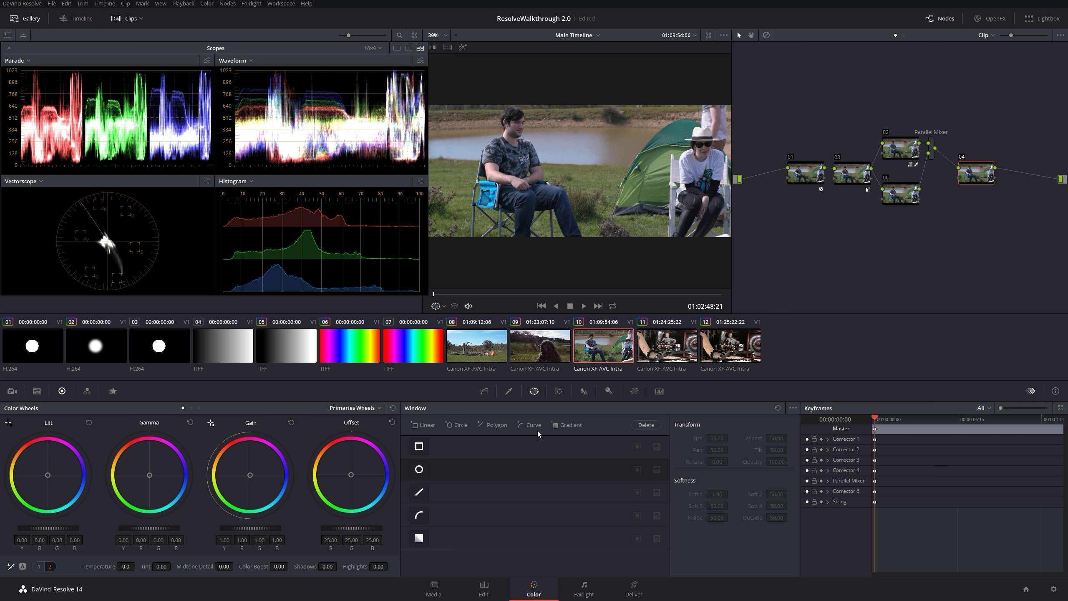
pyautogui.moveTo(459, 295); pyautogui.dragTo(520, 304)
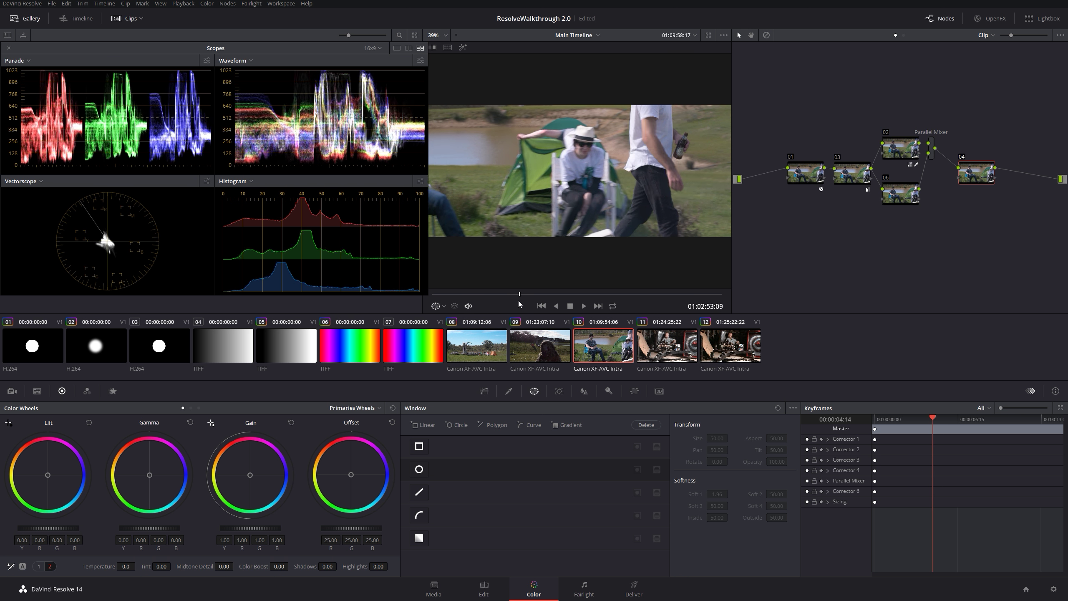
pyautogui.click(529, 424)
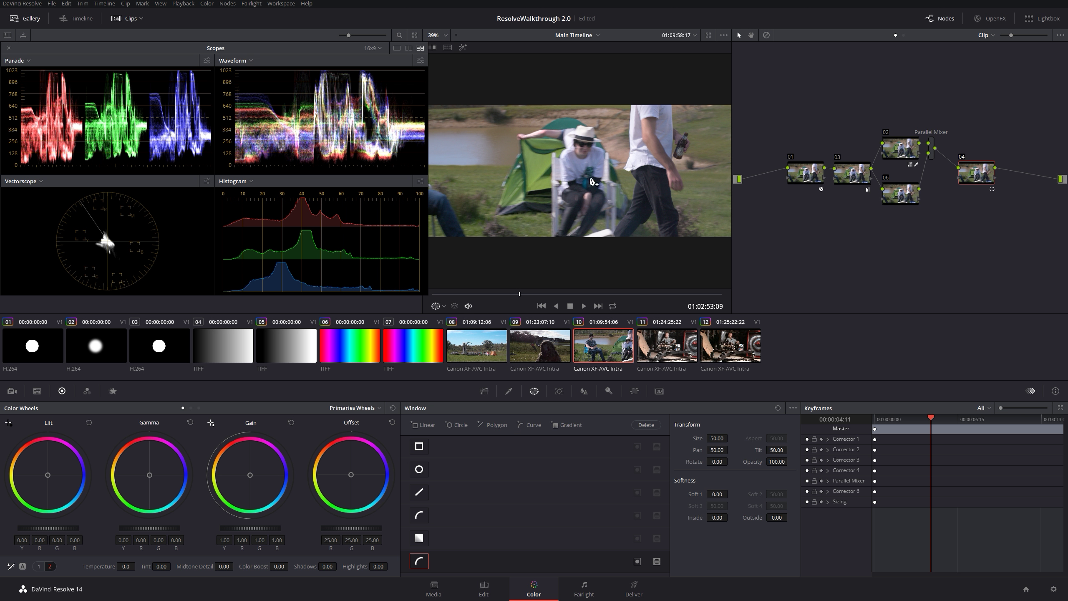
pyautogui.click(586, 126)
pyautogui.click(576, 124)
pyautogui.click(572, 144)
pyautogui.click(558, 159)
pyautogui.click(560, 194)
pyautogui.click(610, 199)
pyautogui.click(607, 165)
pyautogui.click(605, 154)
pyautogui.click(596, 146)
pyautogui.click(590, 128)
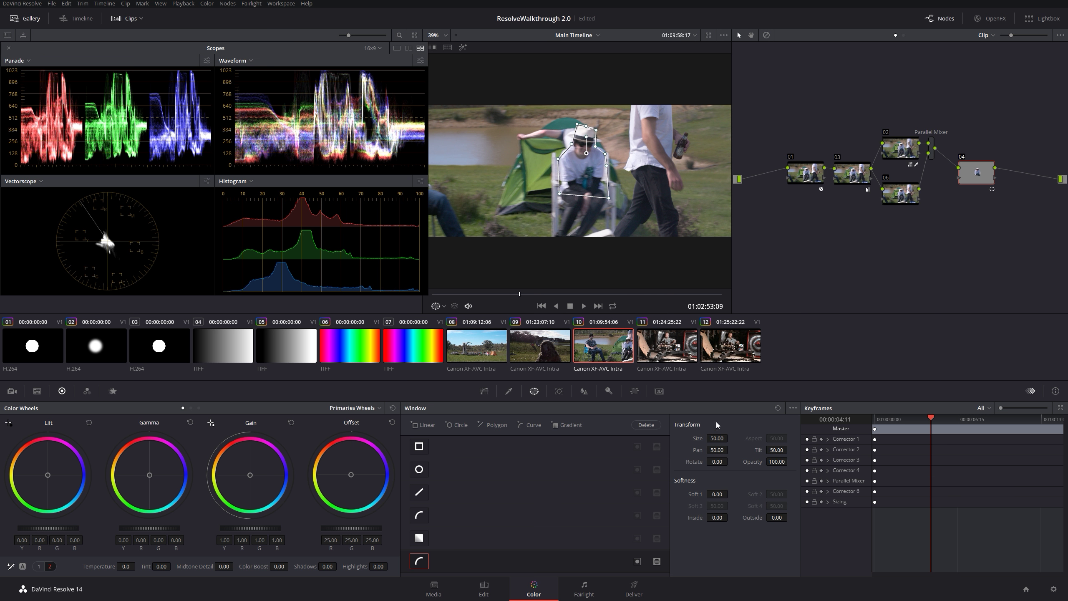
# Step: Try resizing and rotating the curve window, undoing each change
pyautogui.moveTo(720, 439); pyautogui.dragTo(734, 451)
pyautogui.hotkey('ctrl', 'z')
pyautogui.moveTo(727, 460)
pyautogui.mouseDown()
pyautogui.moveTo(739, 464)
pyautogui.moveTo(724, 463)
pyautogui.mouseUp()
pyautogui.hotkey('ctrl', 'z')
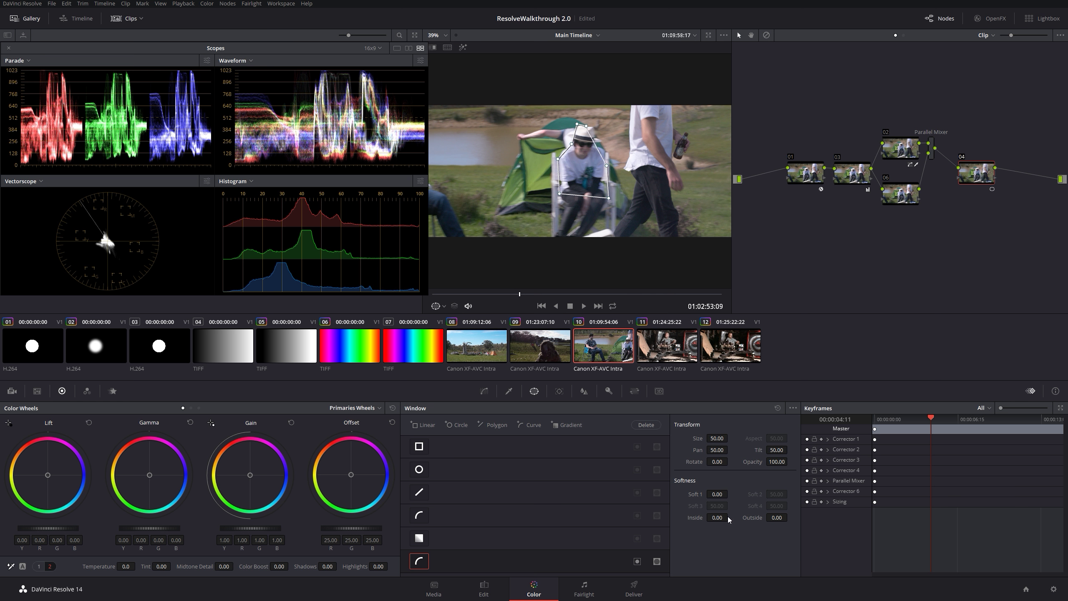
# Step: Examine the area isolated by the curve window by comparing the highlight view with the full image
pyautogui.moveTo(730, 494); pyautogui.dragTo(716, 494)
pyautogui.hotkey('shift', 'h')
pyautogui.hotkey('shift', 'h')
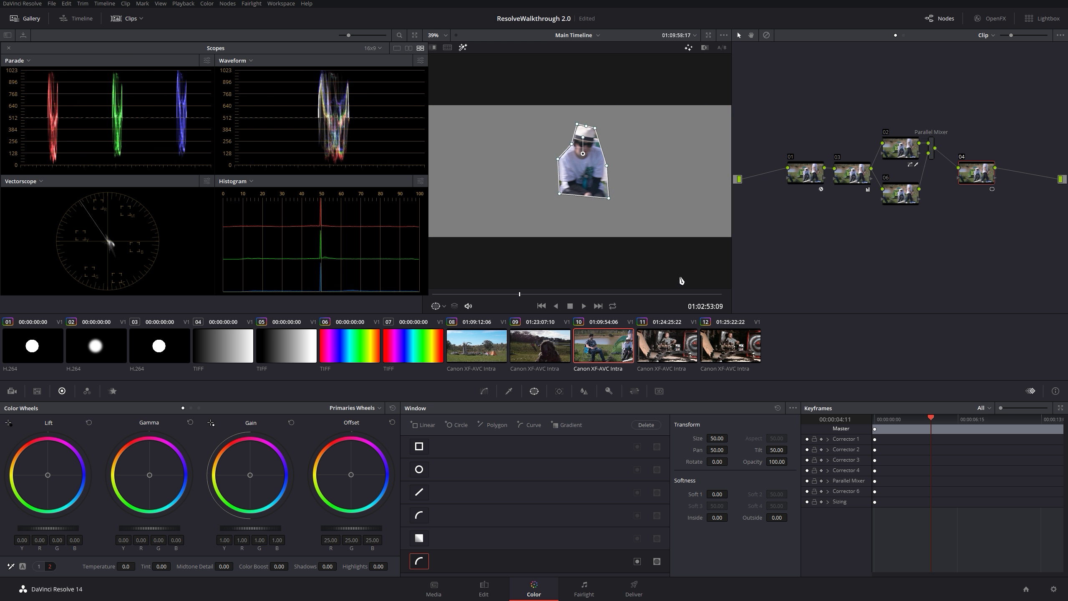
pyautogui.hotkey('shift', 'h')
pyautogui.hotkey('shift', 'h')
pyautogui.hotkey('shift', 'h')
pyautogui.hotkey('shift', 'h')
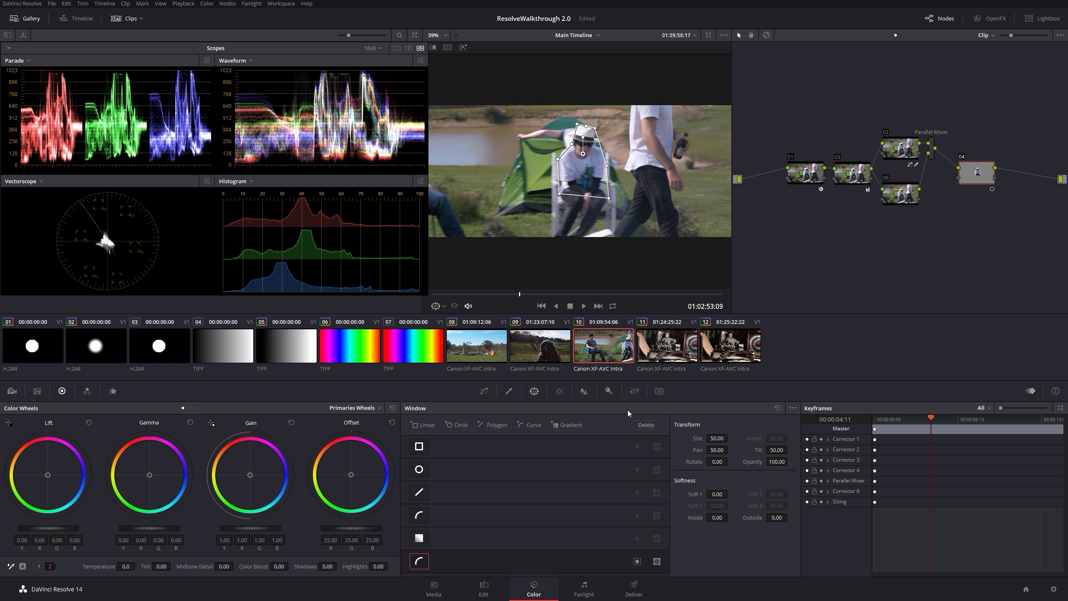
pyautogui.moveTo(716, 494); pyautogui.dragTo(717, 517)
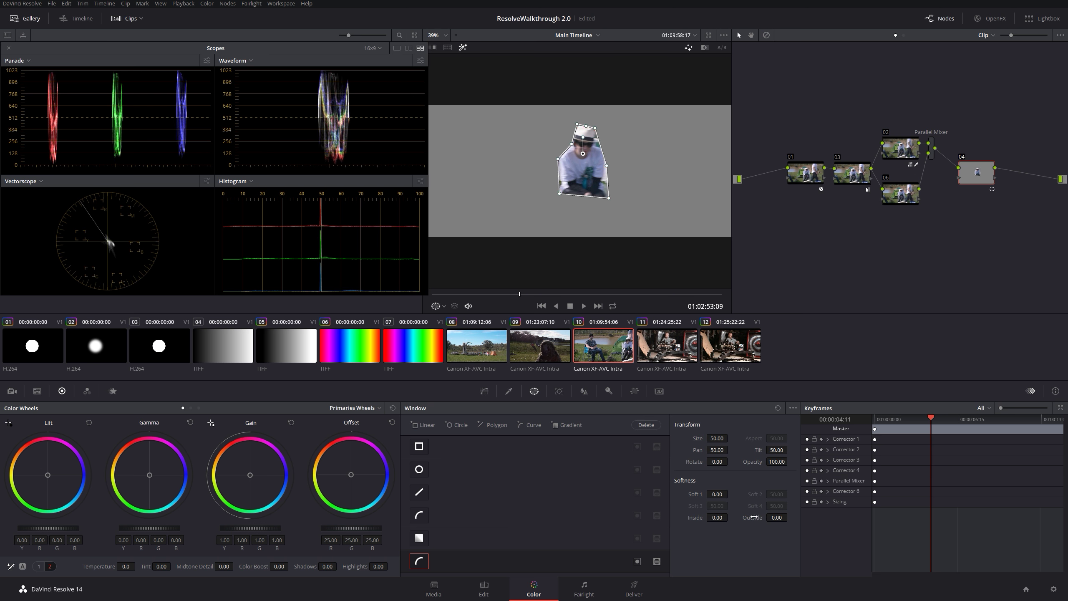
pyautogui.moveTo(782, 520)
pyautogui.mouseDown()
pyautogui.moveTo(807, 519)
pyautogui.moveTo(782, 519)
pyautogui.mouseUp()
pyautogui.click(829, 491)
pyautogui.click(829, 491)
pyautogui.hotkey('shift', 'h')
pyautogui.hotkey('shift', 'h')
pyautogui.click(508, 390)
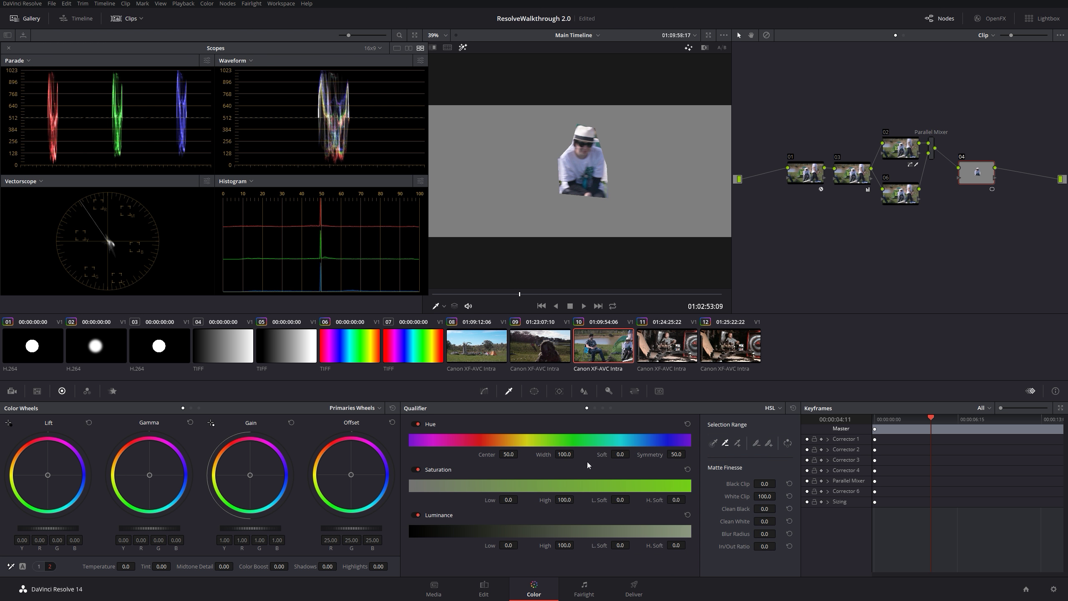
pyautogui.click(534, 396)
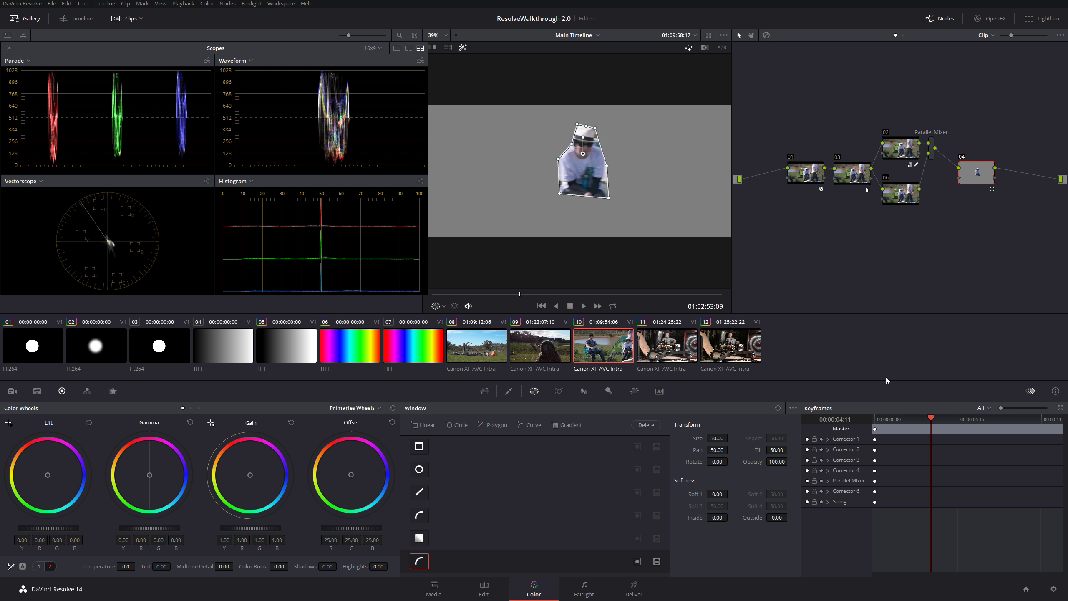
# Step: Tint the windowed area magenta by shifting the Offset color balance to about R 53.53, G 14.01, B 48.85
pyautogui.moveTo(777, 462)
pyautogui.mouseDown()
pyautogui.moveTo(751, 462)
pyautogui.moveTo(797, 464)
pyautogui.mouseUp()
pyautogui.moveTo(352, 472); pyautogui.dragTo(366, 455)
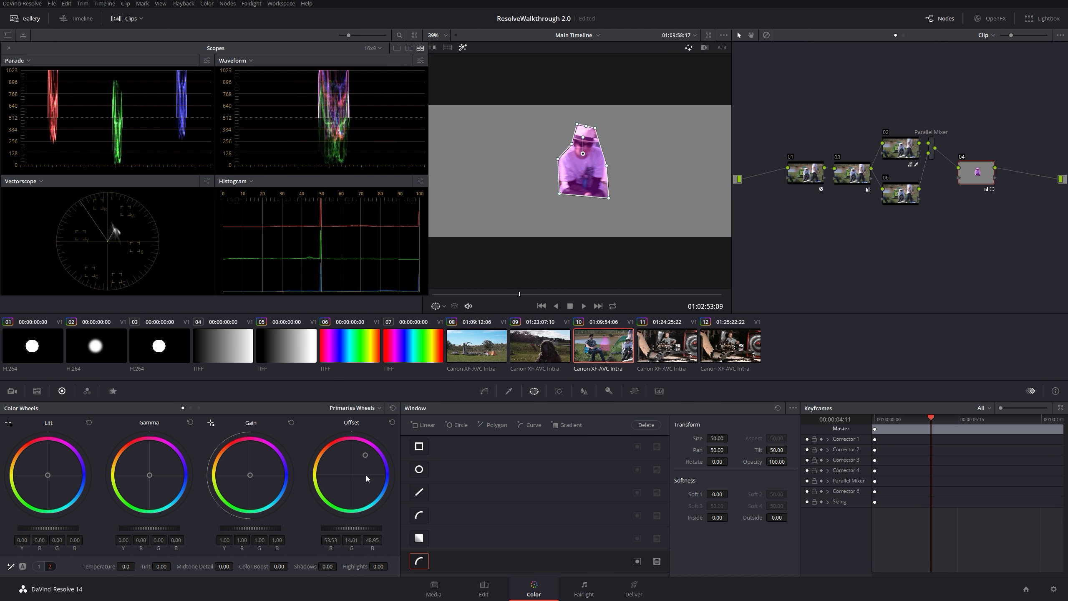
pyautogui.hotkey('shift', 'h')
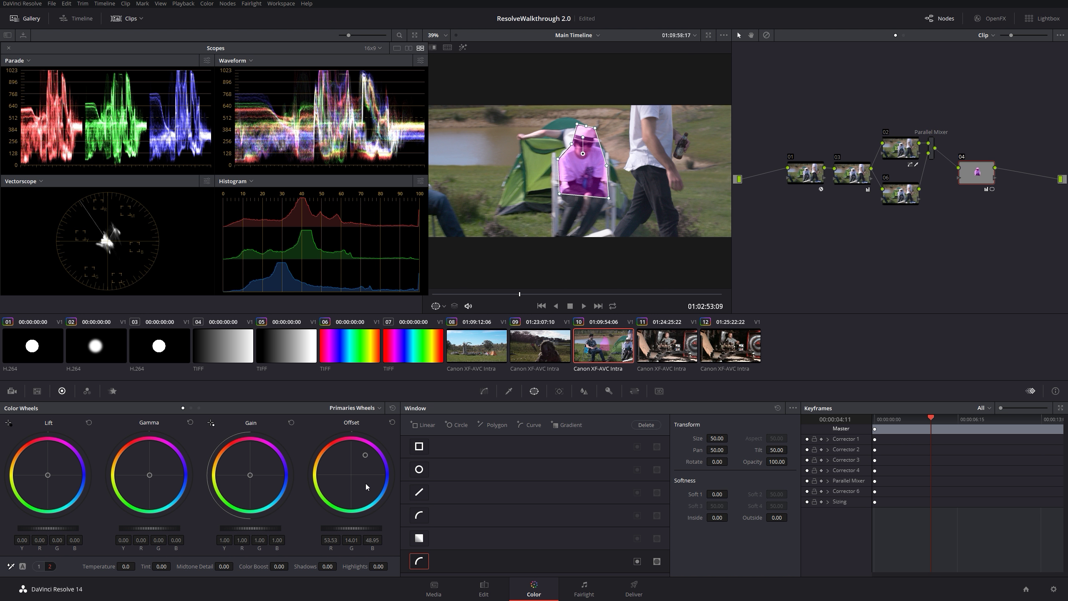
pyautogui.hotkey('shift', 'h')
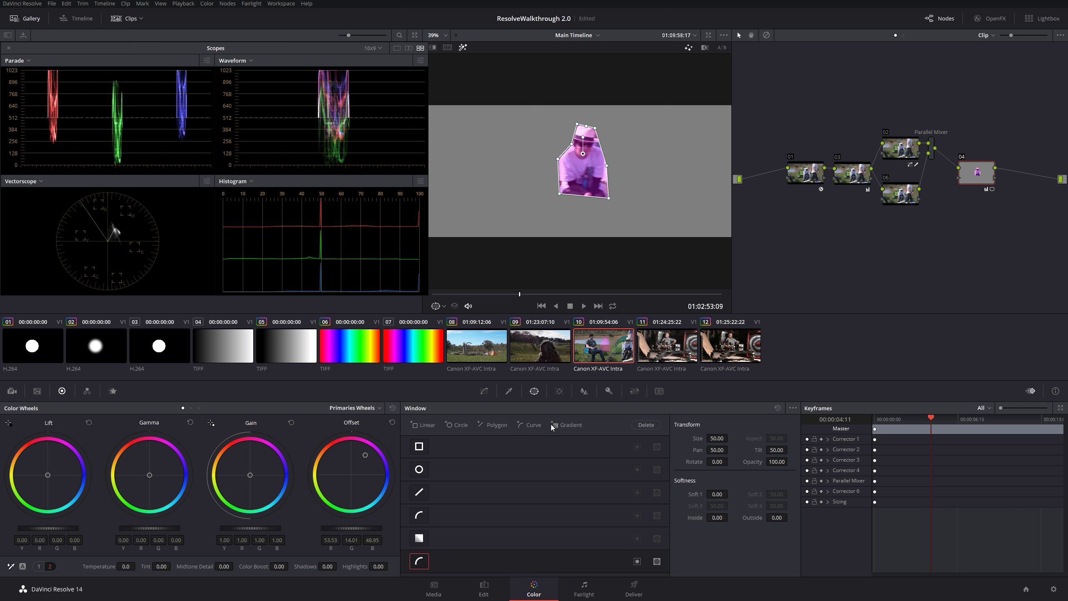
# Step: Add a tracker keyframe at the current frame, track the curve window backward and stop at 01:02:52:10
pyautogui.click(557, 393)
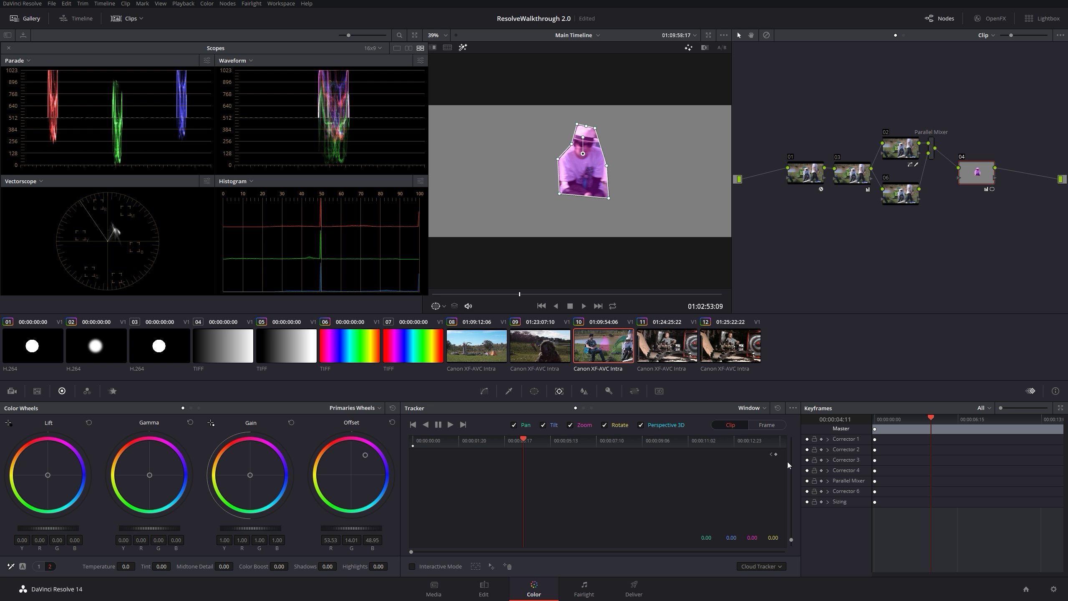
pyautogui.click(776, 454)
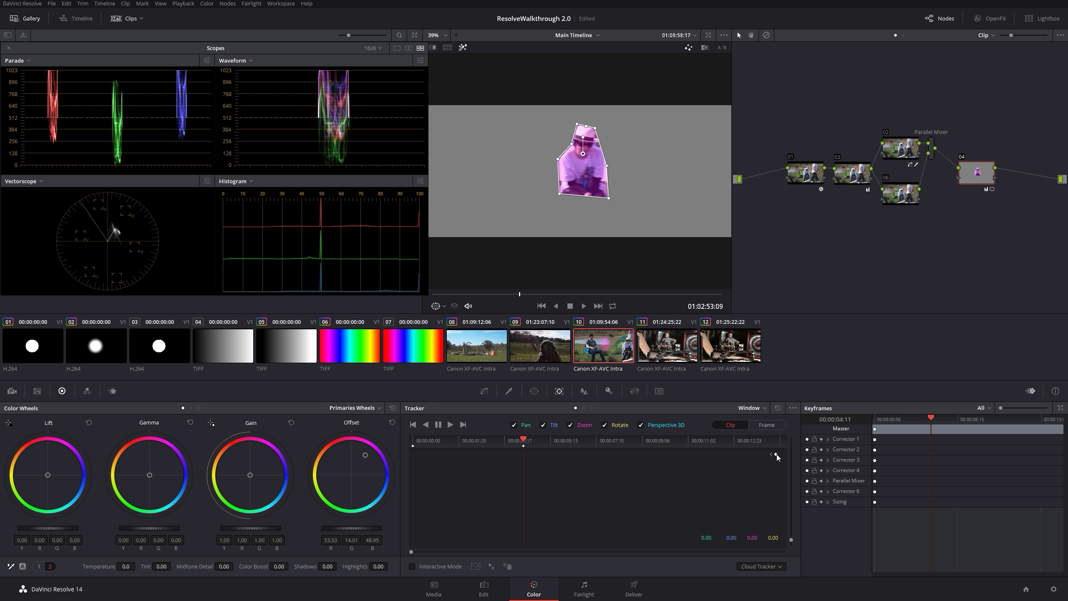
pyautogui.click(425, 424)
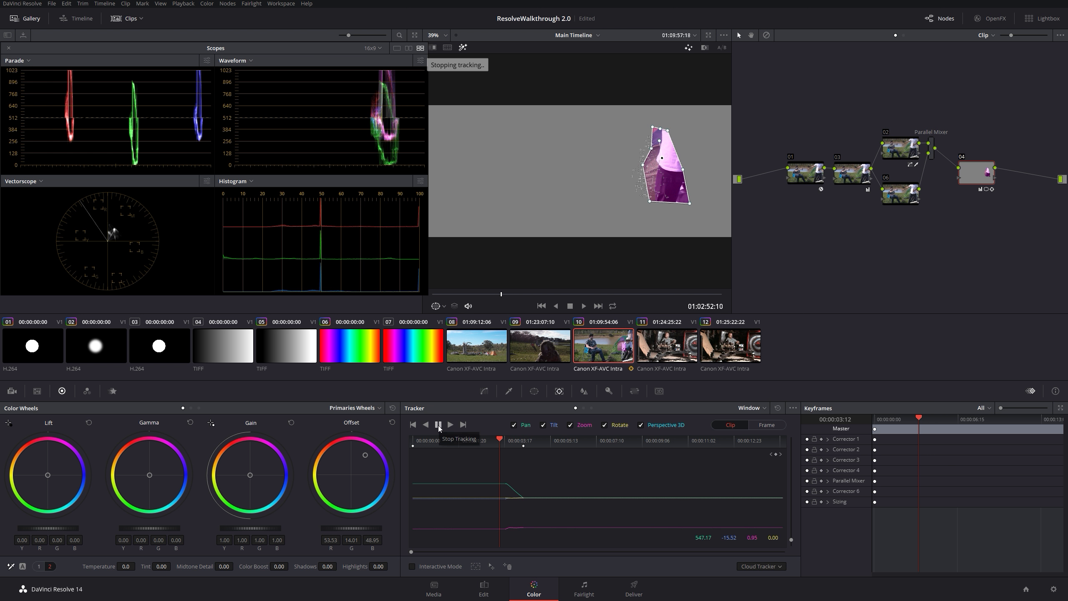
pyautogui.click(438, 424)
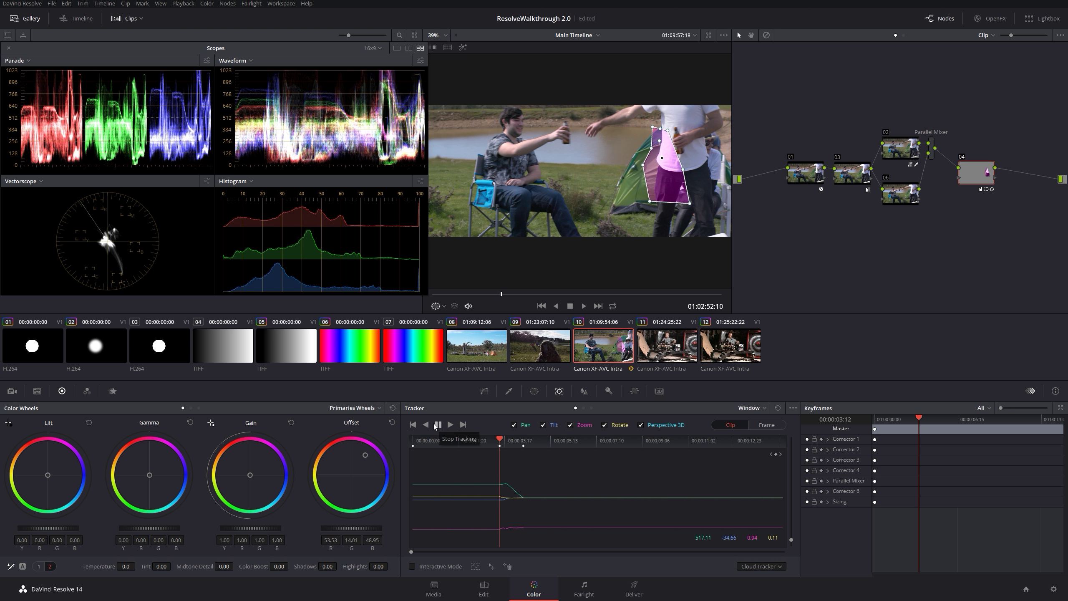
# Step: Return to the tracker keyframe at 01:02:53:09, track the curve window forward and stop at 01:02:55:03
pyautogui.moveTo(500, 438); pyautogui.dragTo(529, 442)
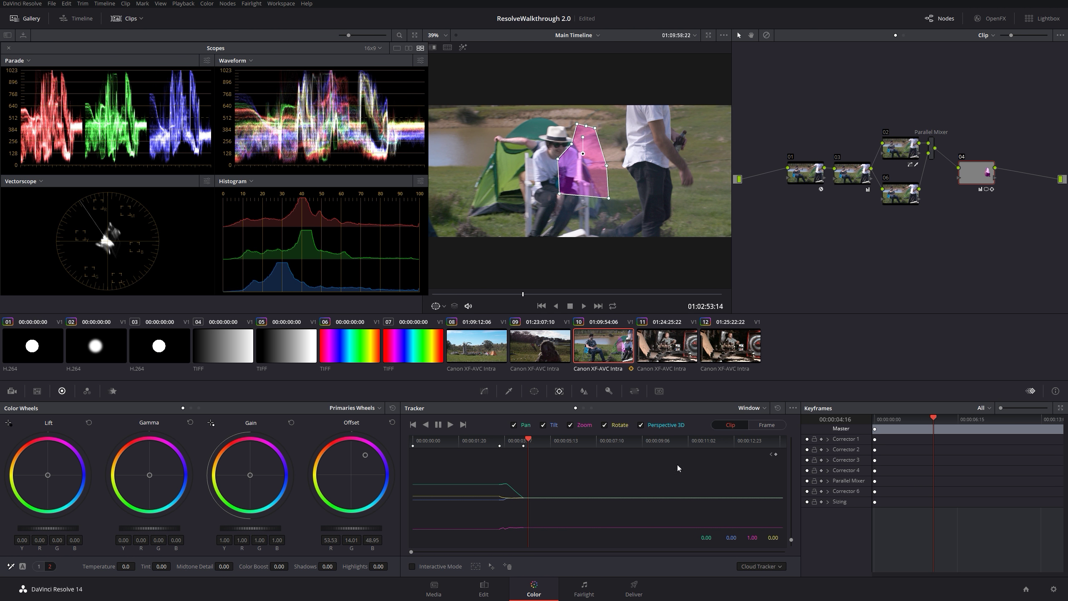
pyautogui.click(771, 454)
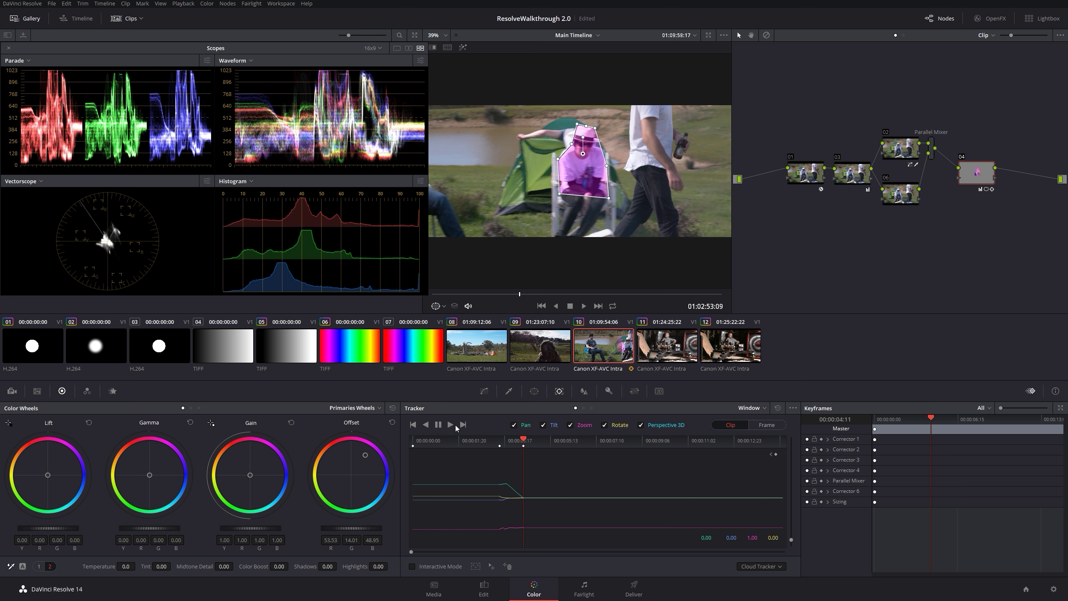
pyautogui.click(450, 424)
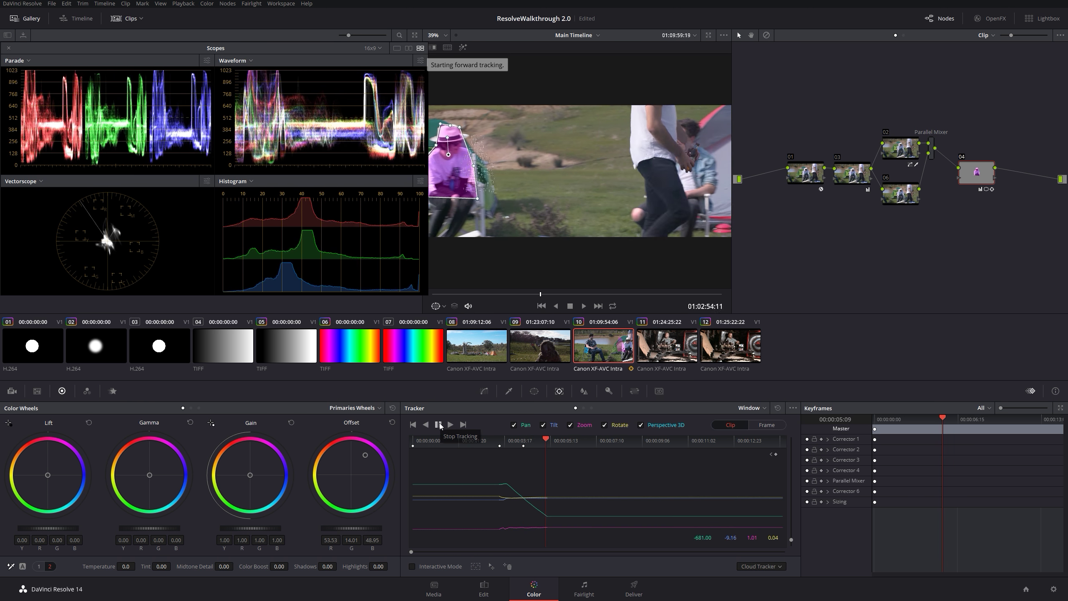
pyautogui.click(439, 424)
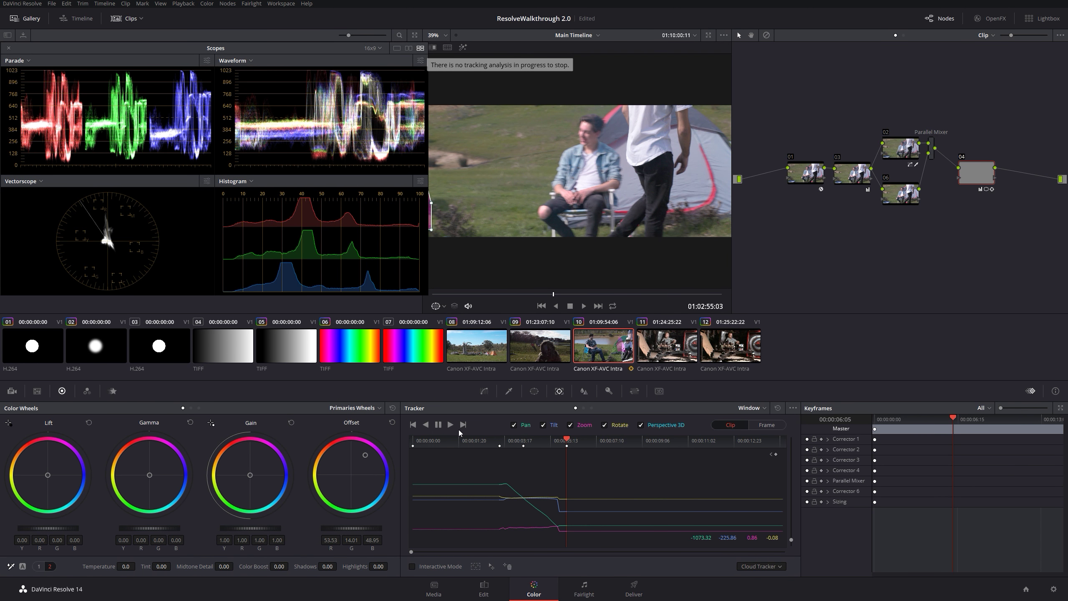
# Step: Go back to the keyframe at 01:02:53:09 and view the available tracker types
pyautogui.moveTo(566, 440); pyautogui.dragTo(522, 448)
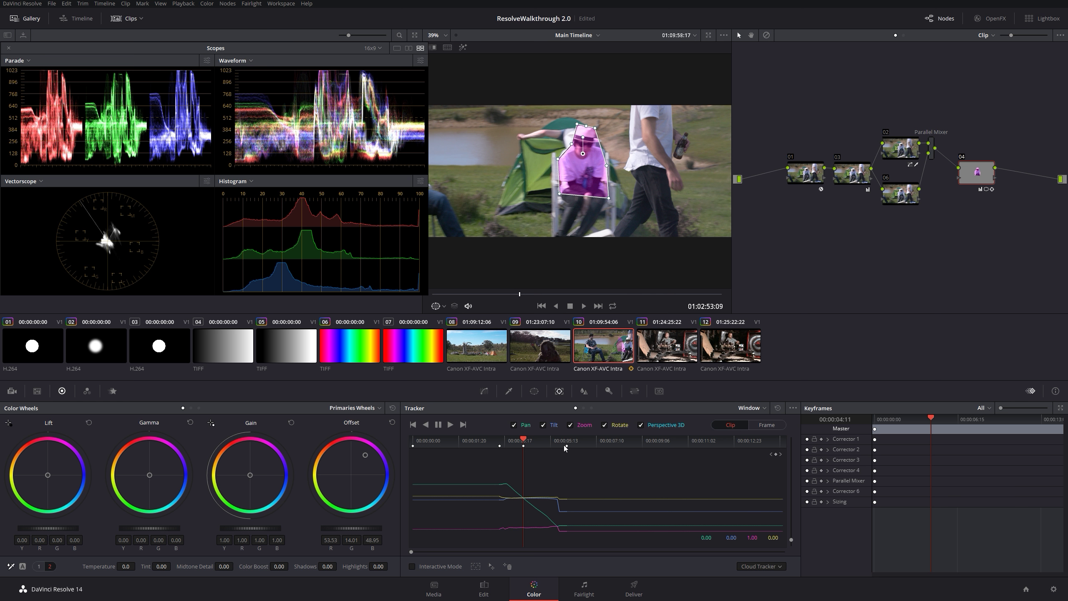
pyautogui.moveTo(524, 440)
pyautogui.mouseDown()
pyautogui.moveTo(499, 440)
pyautogui.moveTo(593, 438)
pyautogui.moveTo(524, 439)
pyautogui.mouseUp()
pyautogui.click(748, 565)
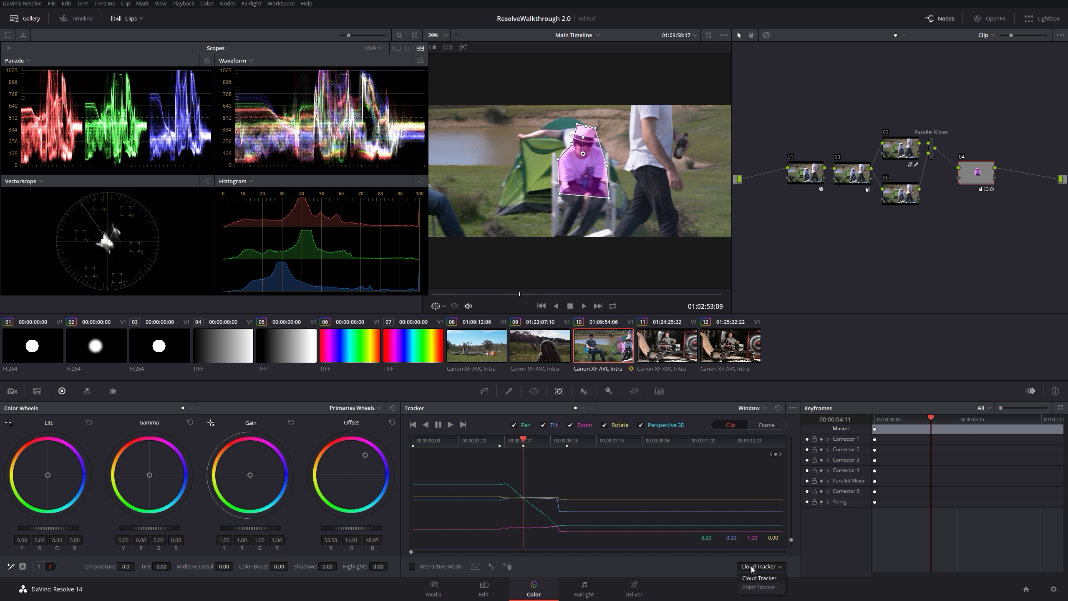
pyautogui.click(681, 572)
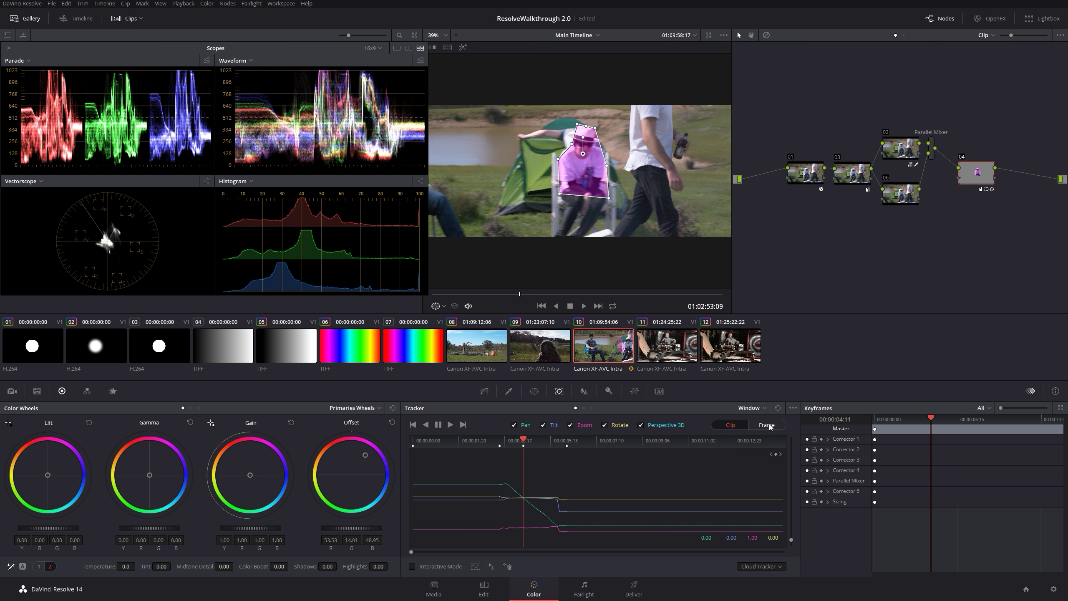
# Step: Switch the tracker to Frame mode and pull the curve window's right-hand corner point outward at the 01:02:54:03 keyframe
pyautogui.moveTo(532, 439)
pyautogui.mouseDown()
pyautogui.moveTo(547, 440)
pyautogui.moveTo(522, 443)
pyautogui.mouseUp()
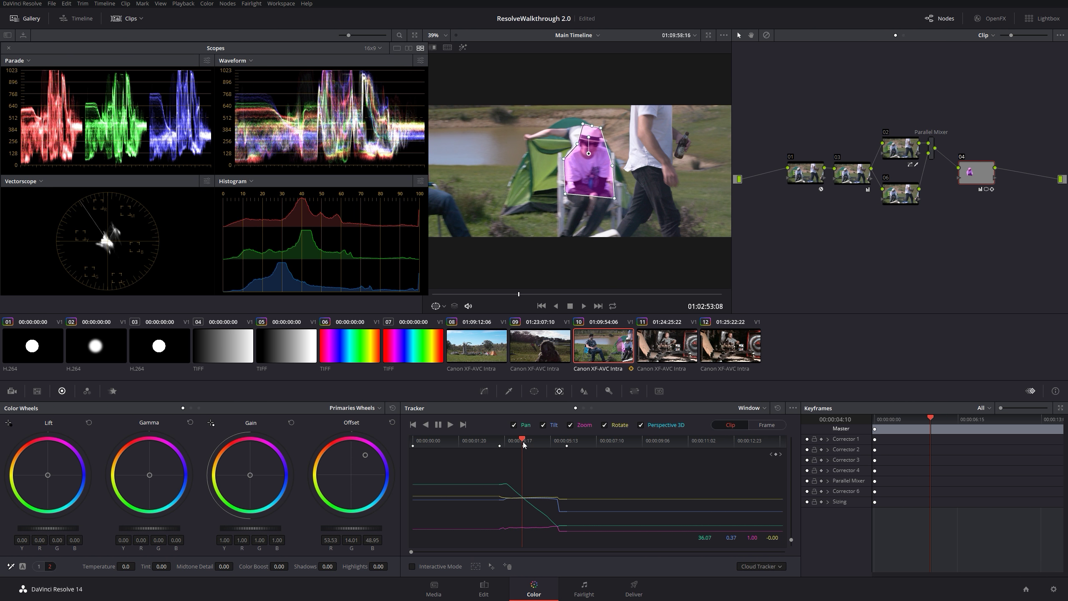
pyautogui.click(772, 426)
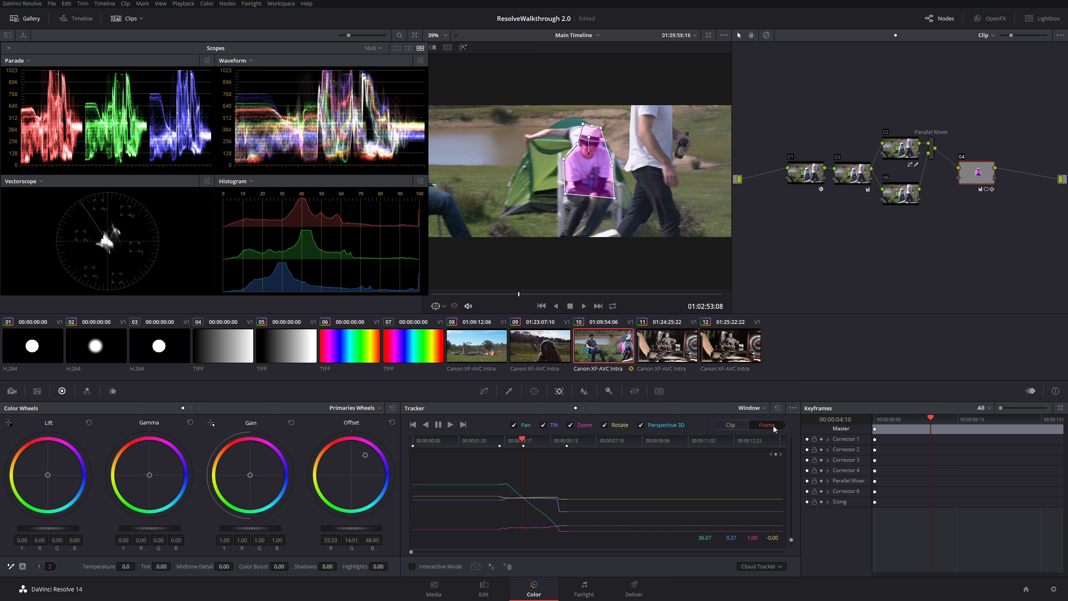
pyautogui.click(781, 454)
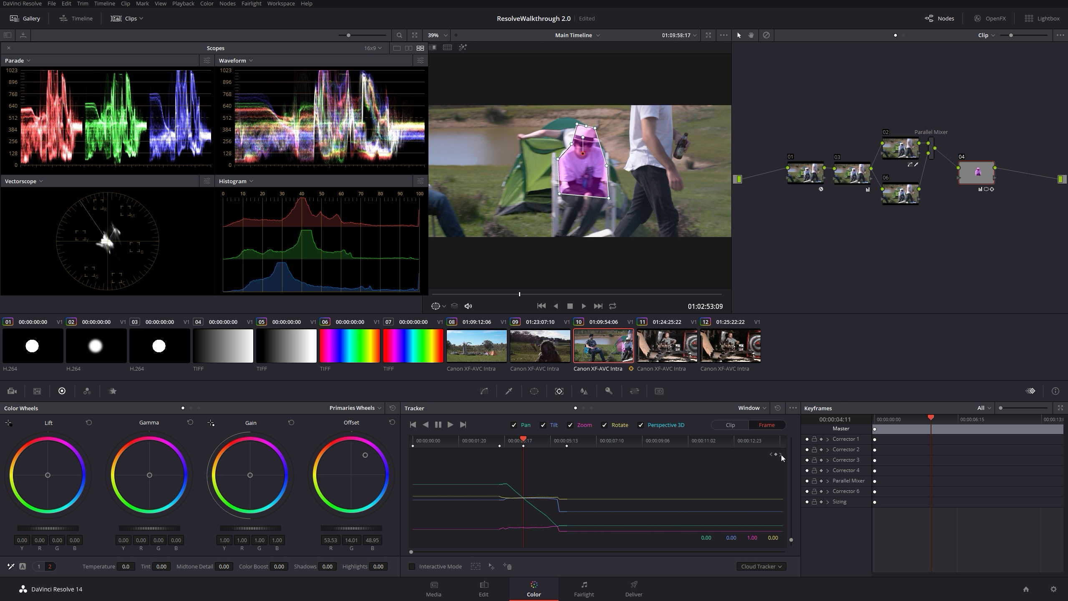
pyautogui.click(781, 454)
pyautogui.click(542, 440)
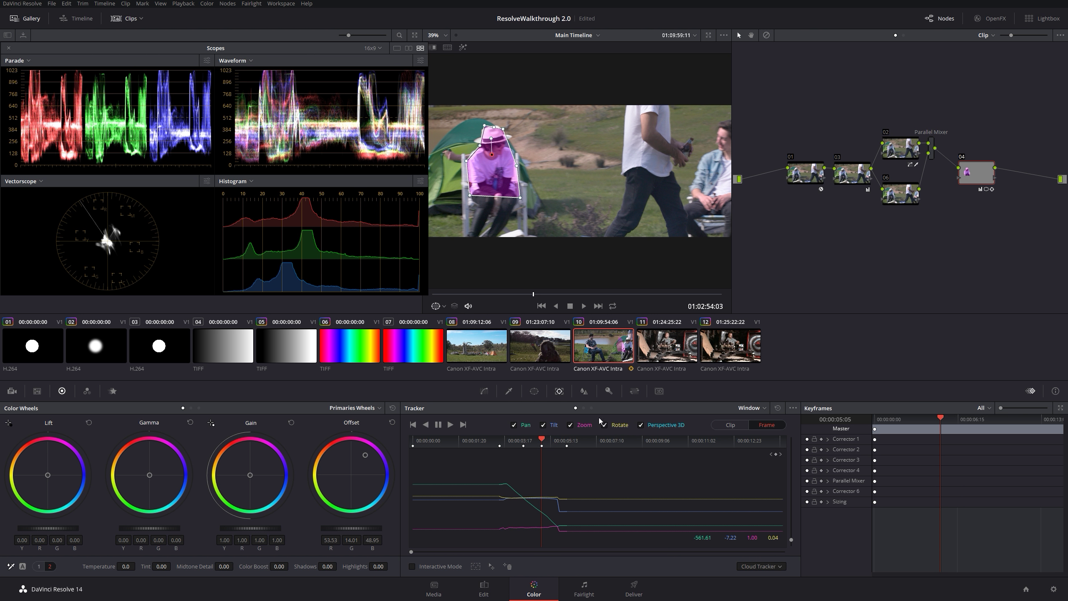
pyautogui.moveTo(518, 166); pyautogui.dragTo(547, 160)
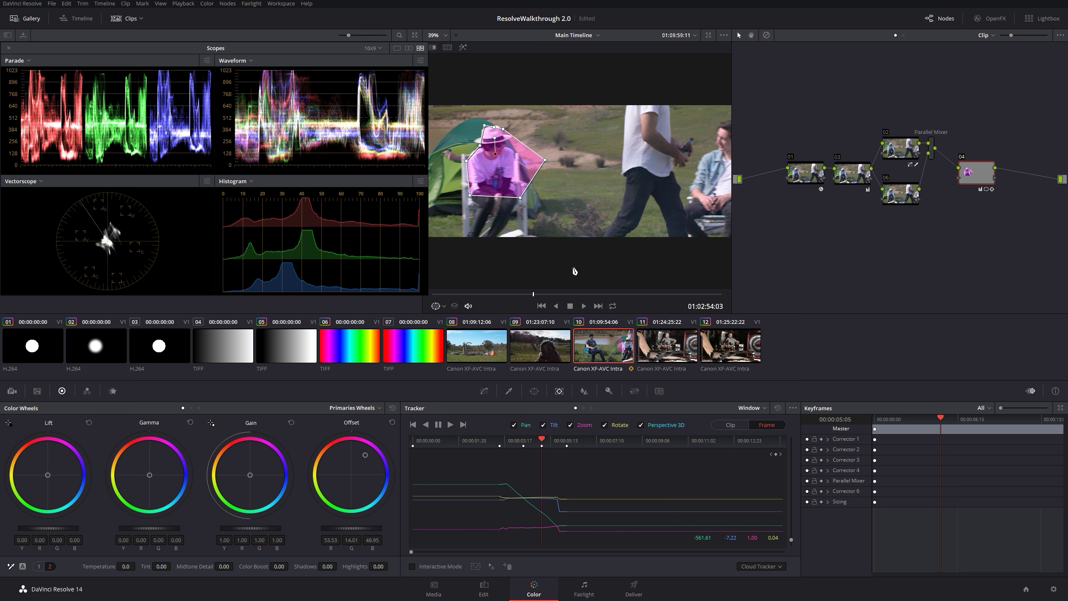
# Step: Move the window's right-hand corner point again and scrub back to 01:02:53:10 to check how the shape animates between keyframes
pyautogui.moveTo(541, 439)
pyautogui.mouseDown()
pyautogui.moveTo(525, 438)
pyautogui.moveTo(541, 439)
pyautogui.mouseUp()
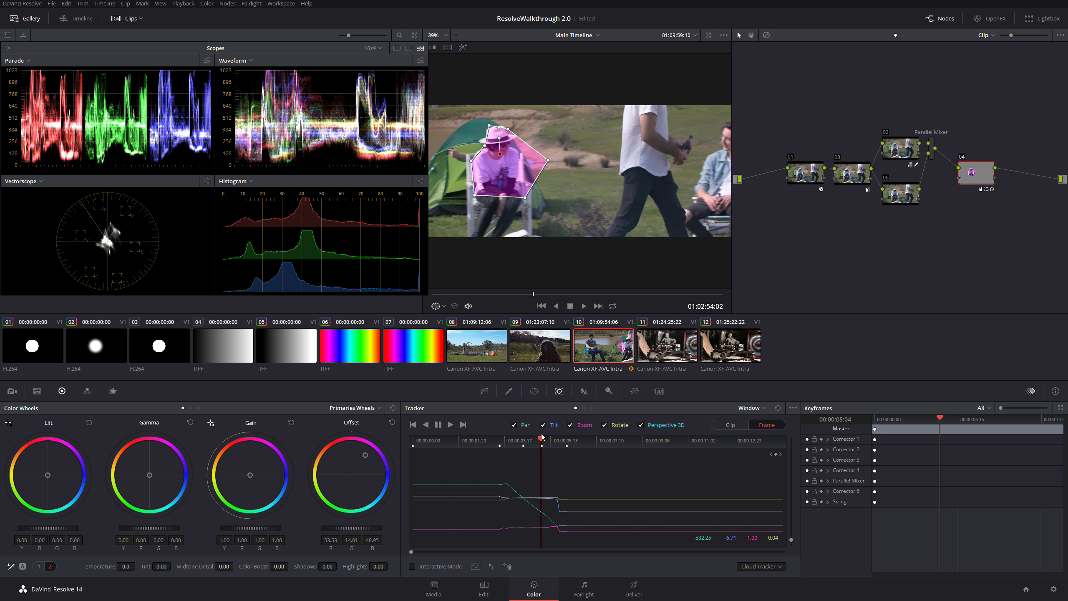
pyautogui.click(780, 454)
pyautogui.moveTo(543, 161); pyautogui.dragTo(692, 137)
pyautogui.moveTo(541, 440); pyautogui.dragTo(525, 446)
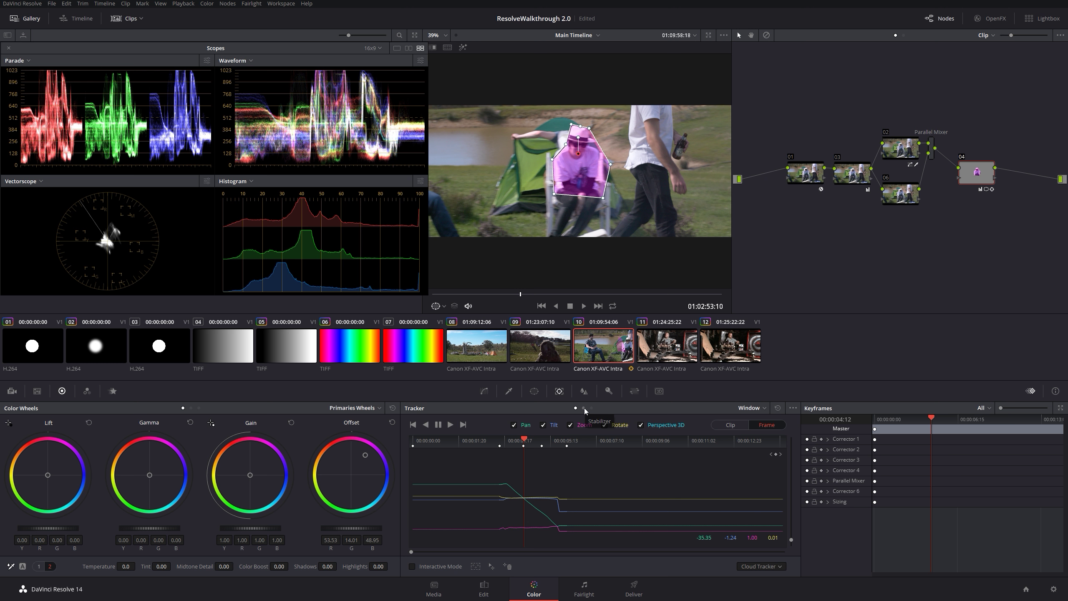
# Step: Reset the grade of node 04 and switch the tracker to Stabilizer mode
pyautogui.rightClick(968, 174)
pyautogui.click(975, 181)
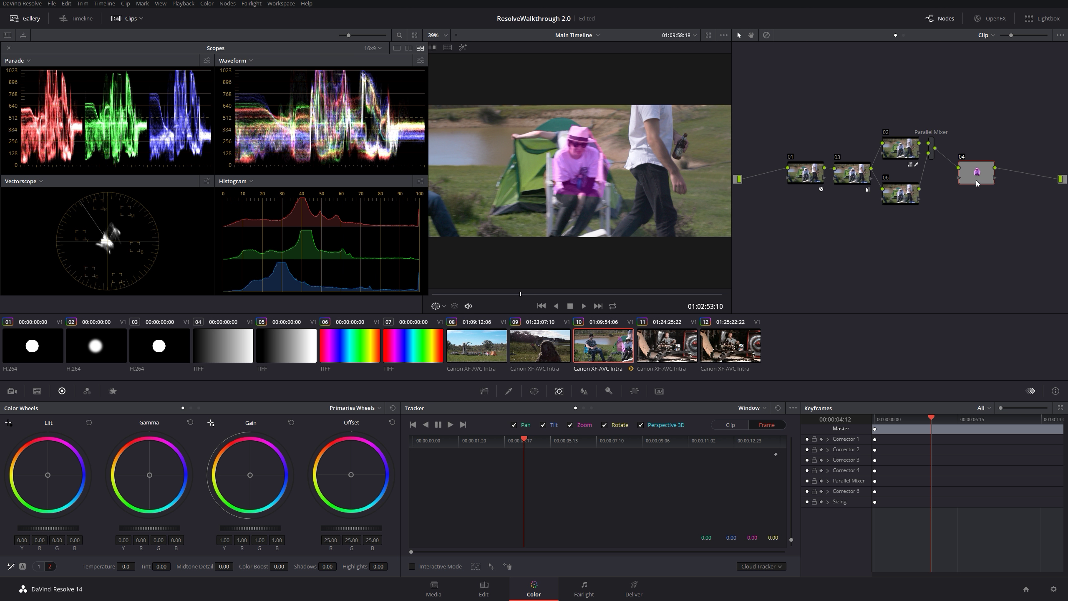
pyautogui.click(584, 407)
# Step: Try to stabilize clip 10 from its first frame, cancel the analysis and return to the clip
pyautogui.moveTo(541, 440); pyautogui.dragTo(412, 440)
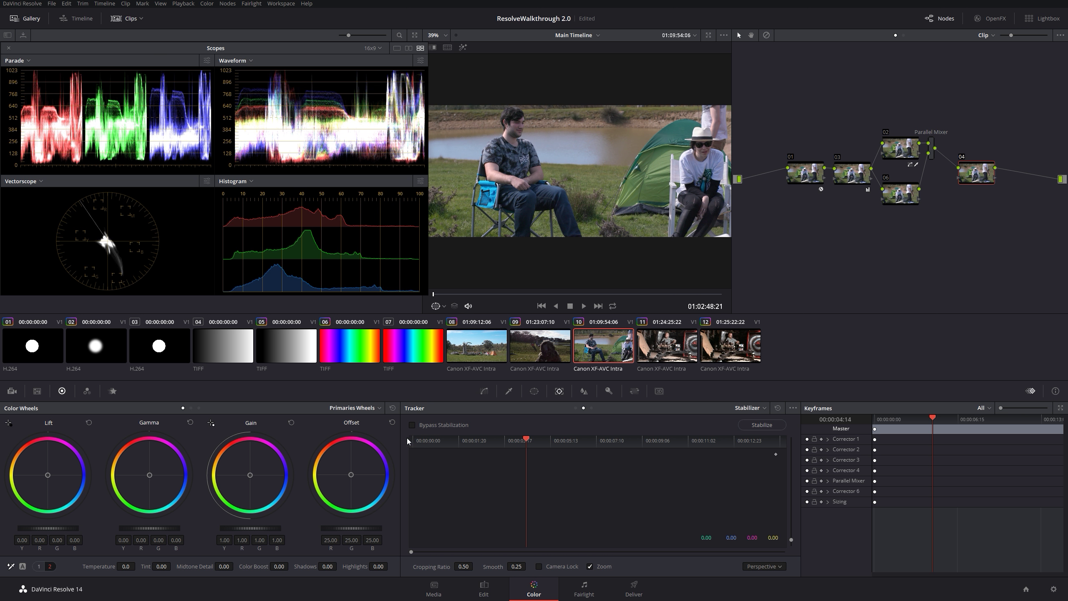
pyautogui.click(764, 428)
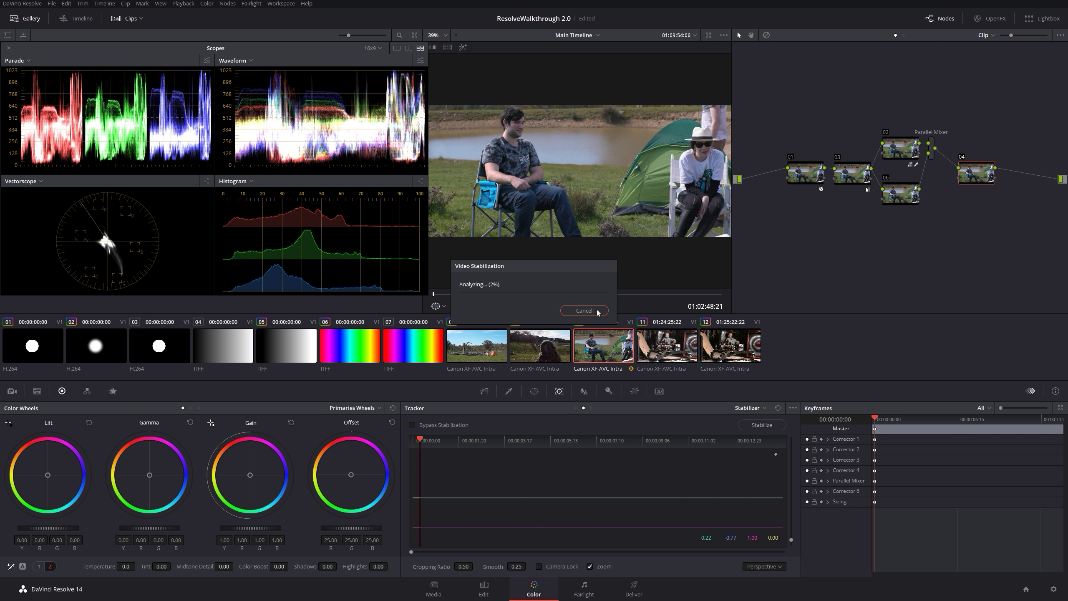
pyautogui.click(584, 311)
pyautogui.press('Down')
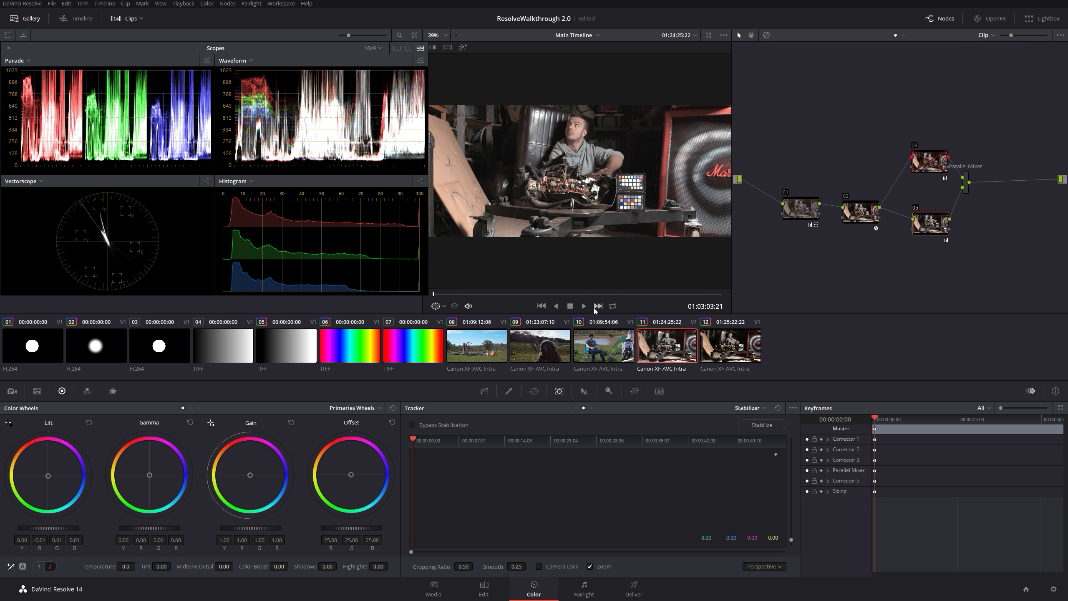
pyautogui.click(610, 356)
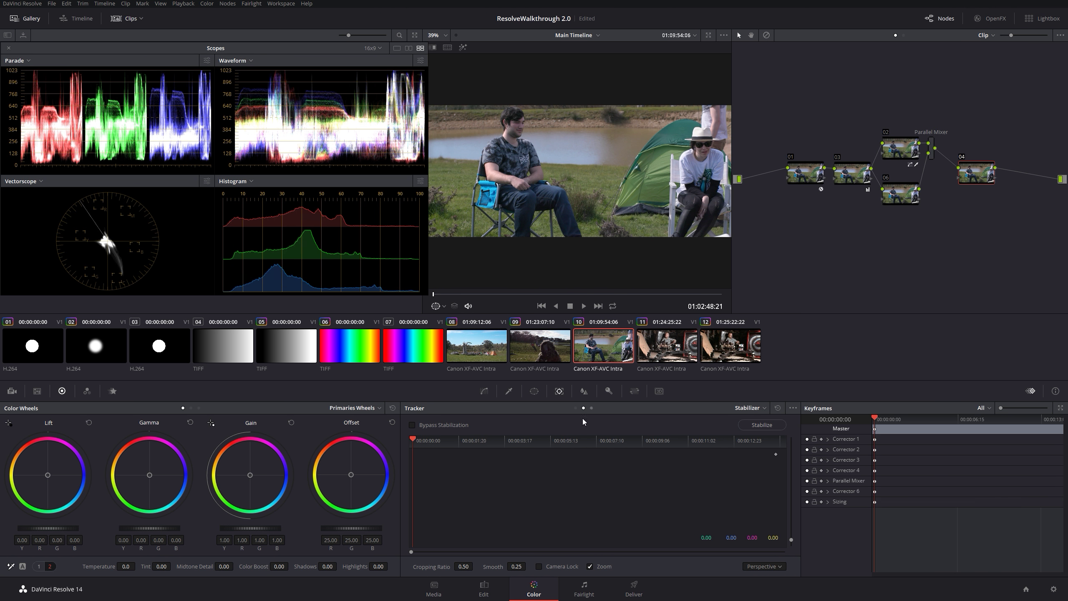
# Step: Scrub to 01:02:51:22, turn off the stabilizer's Zoom option and review the Cropping Ratio, Smooth, Camera Lock and stabilization type settings
pyautogui.click(446, 442)
pyautogui.moveTo(447, 442); pyautogui.dragTo(472, 449)
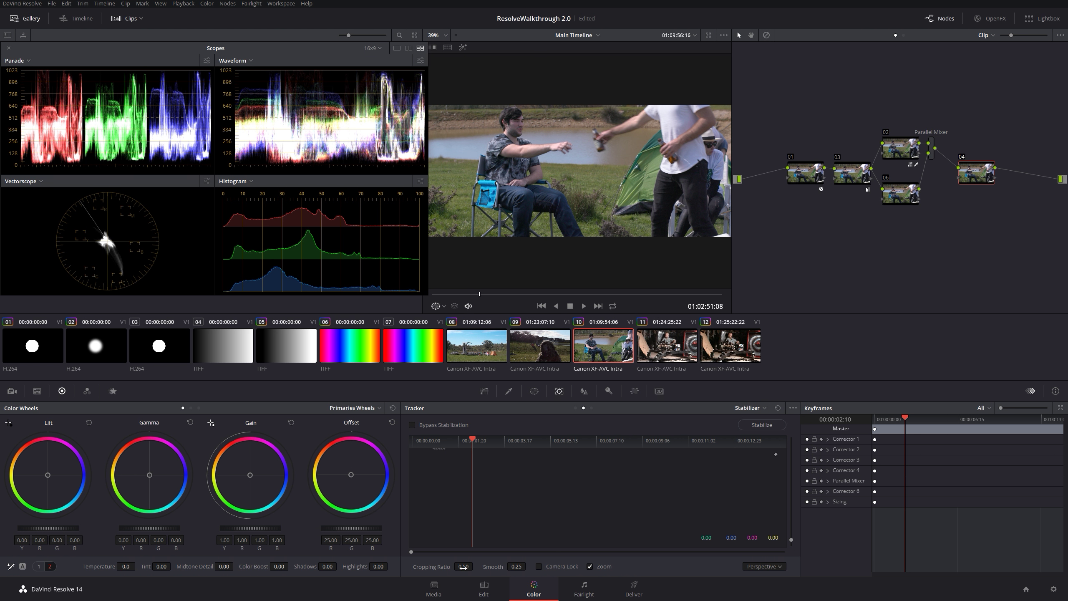
pyautogui.moveTo(467, 567); pyautogui.dragTo(509, 567)
pyautogui.moveTo(516, 566); pyautogui.dragTo(560, 566)
pyautogui.click(589, 565)
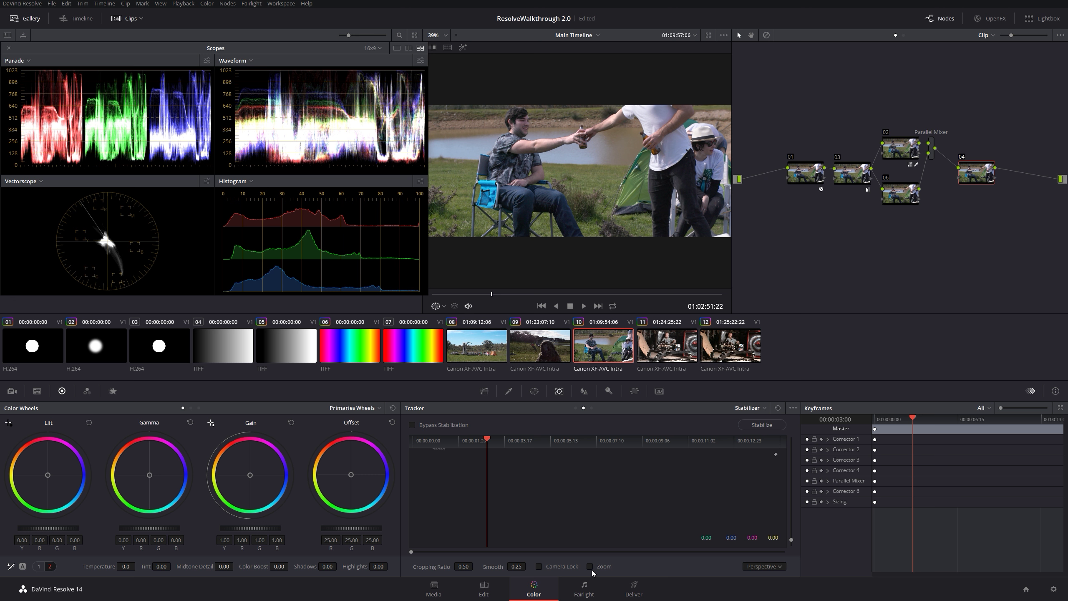
pyautogui.click(538, 566)
pyautogui.click(539, 566)
pyautogui.click(778, 567)
# Step: Switch the tracker to FX mode and browse the ResolveFX effects in the OpenFX library
pyautogui.click(591, 408)
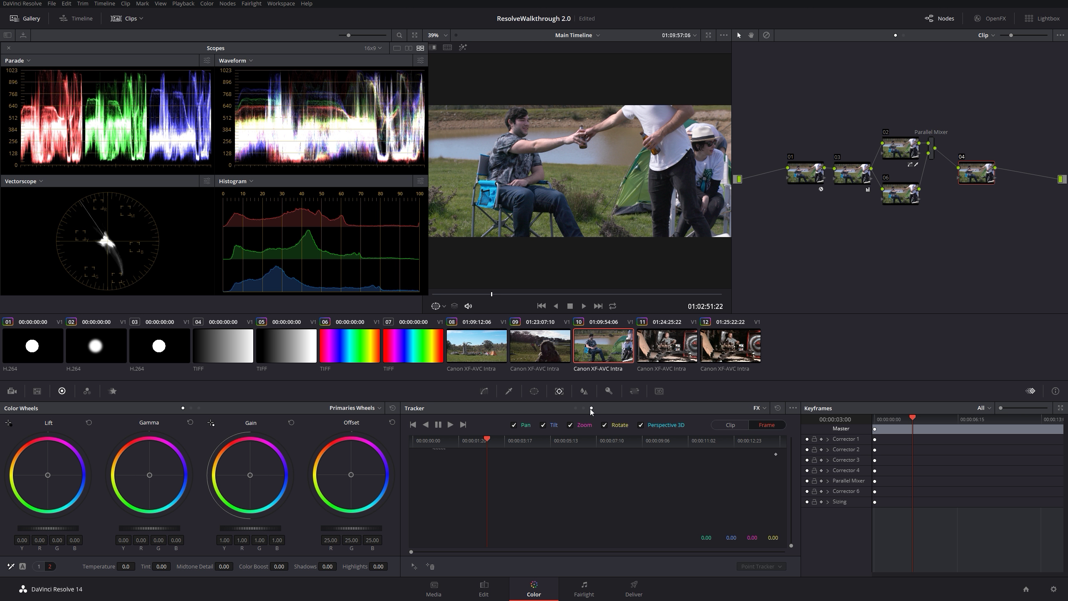
pyautogui.click(755, 408)
pyautogui.click(716, 435)
pyautogui.click(998, 18)
pyautogui.scroll(3, 969, 174)
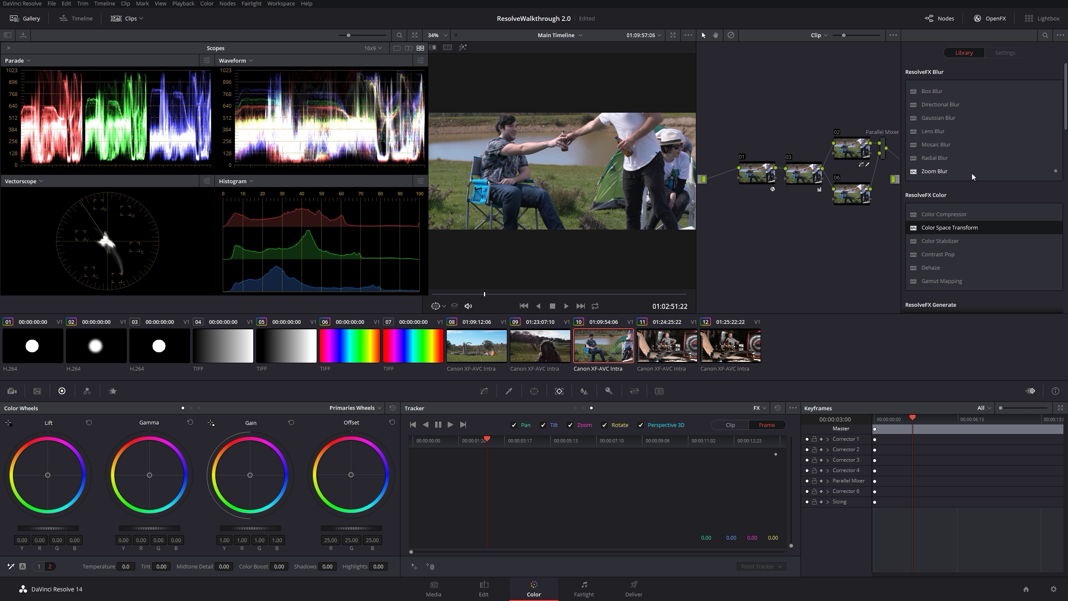
pyautogui.scroll(-7, 962, 159)
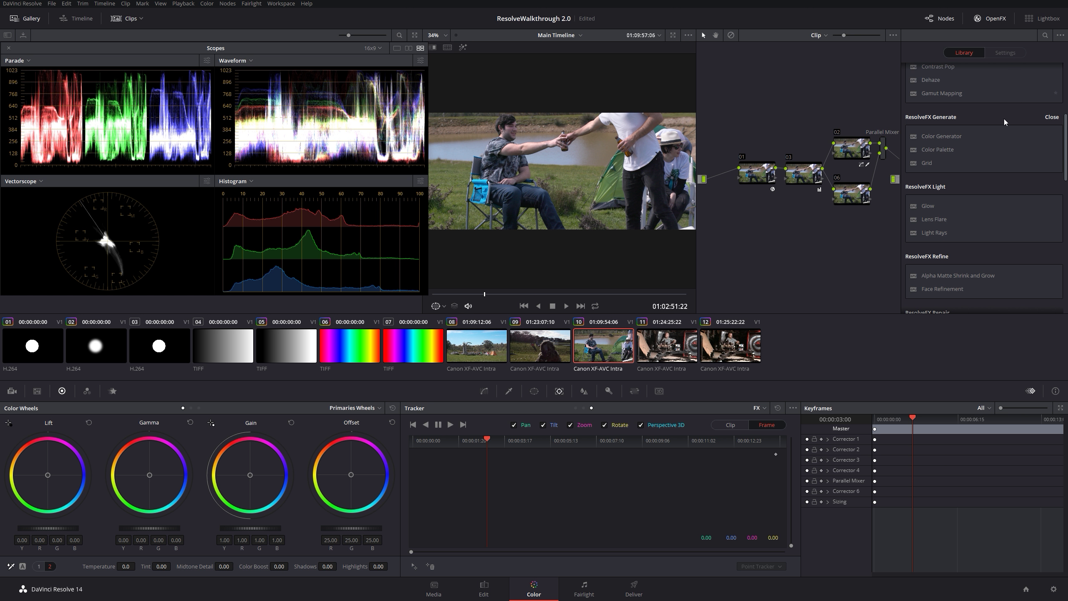
pyautogui.scroll(7, 1010, 108)
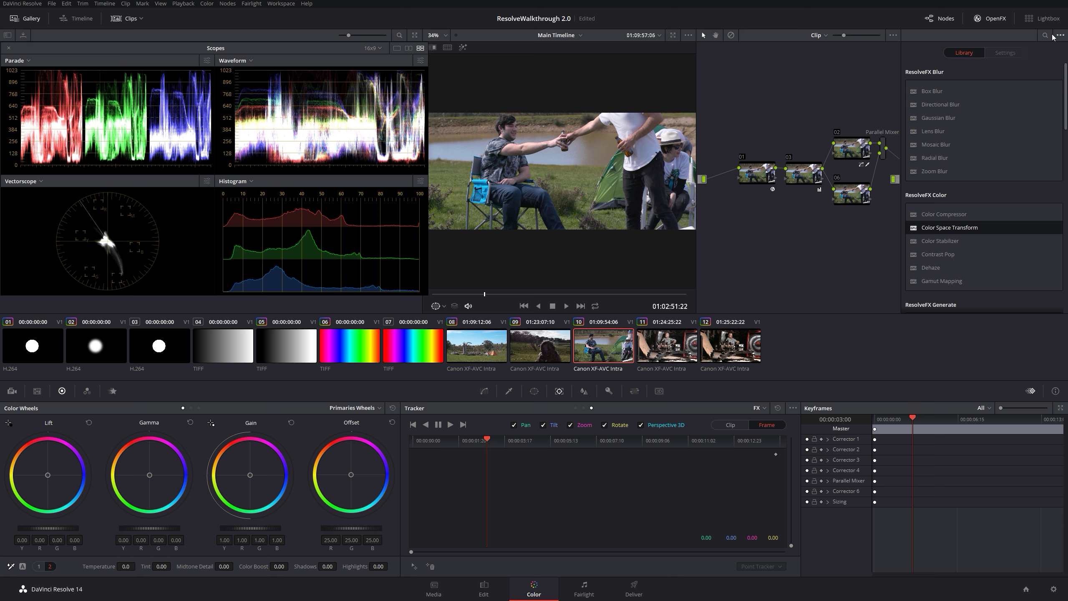
pyautogui.click(990, 18)
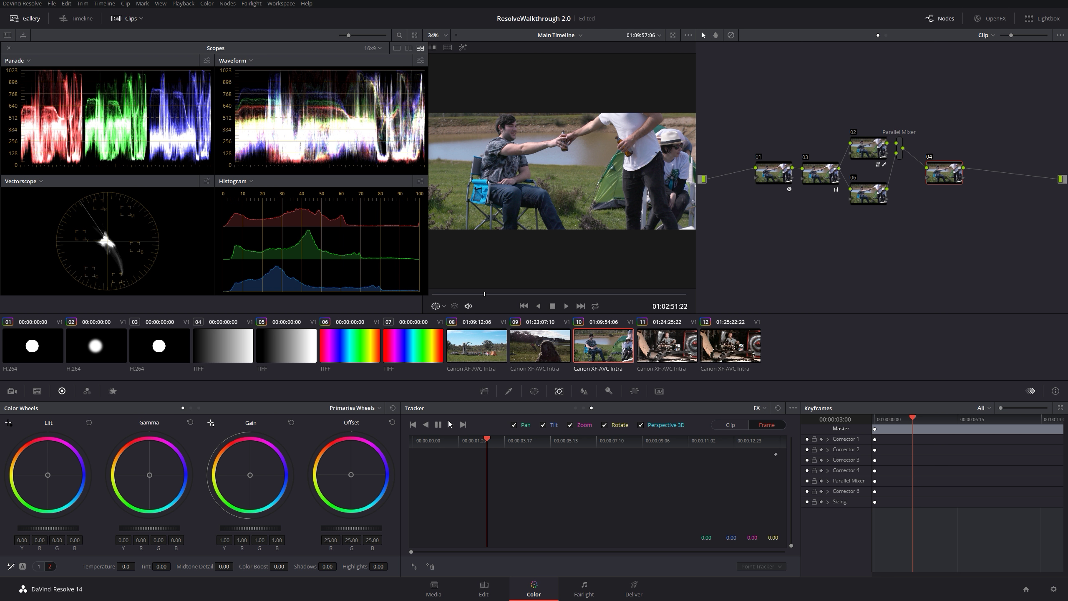
# Step: Examine the Key settings of node 04 alongside its Window and Qualifier controls
pyautogui.click(609, 396)
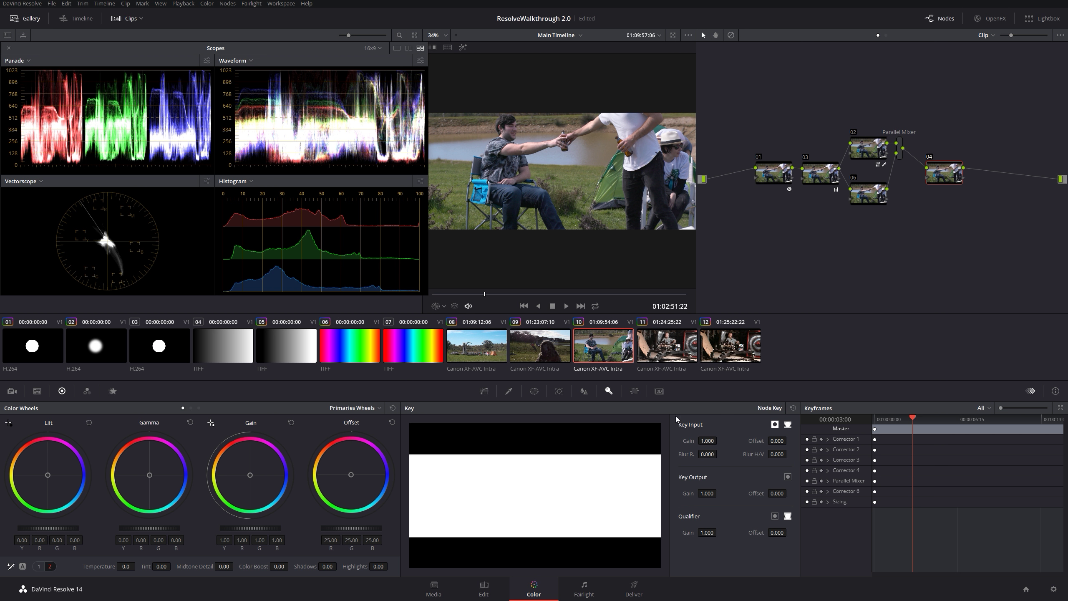
pyautogui.click(535, 392)
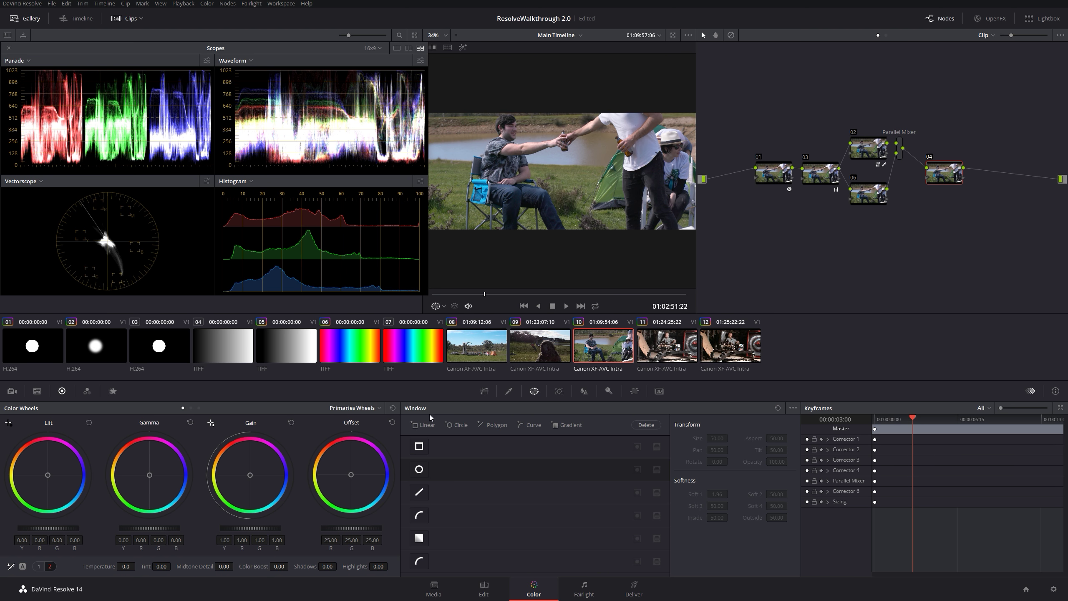
pyautogui.click(509, 391)
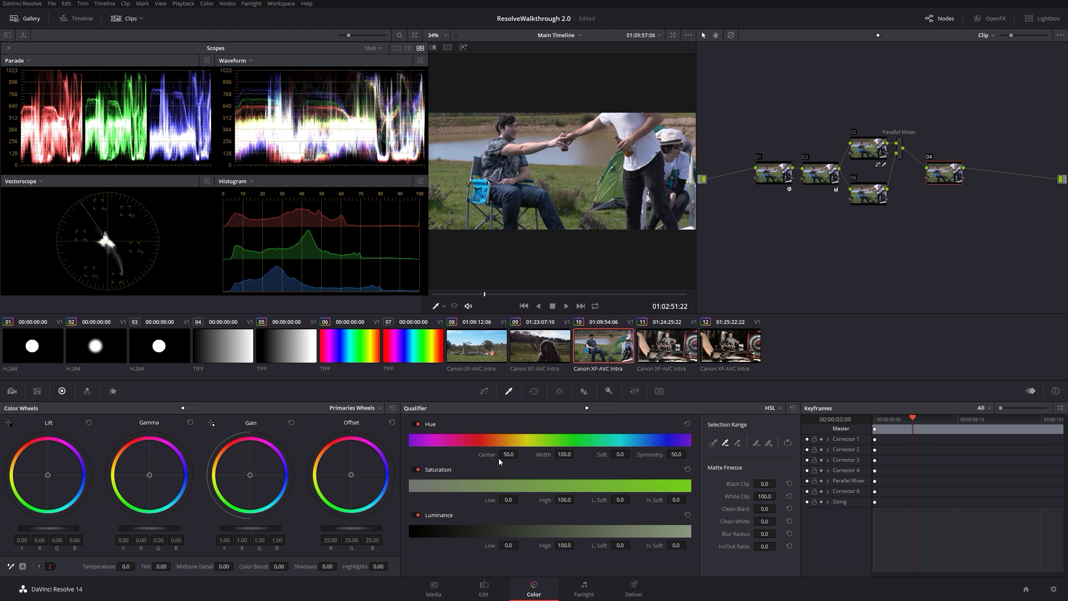
pyautogui.click(608, 391)
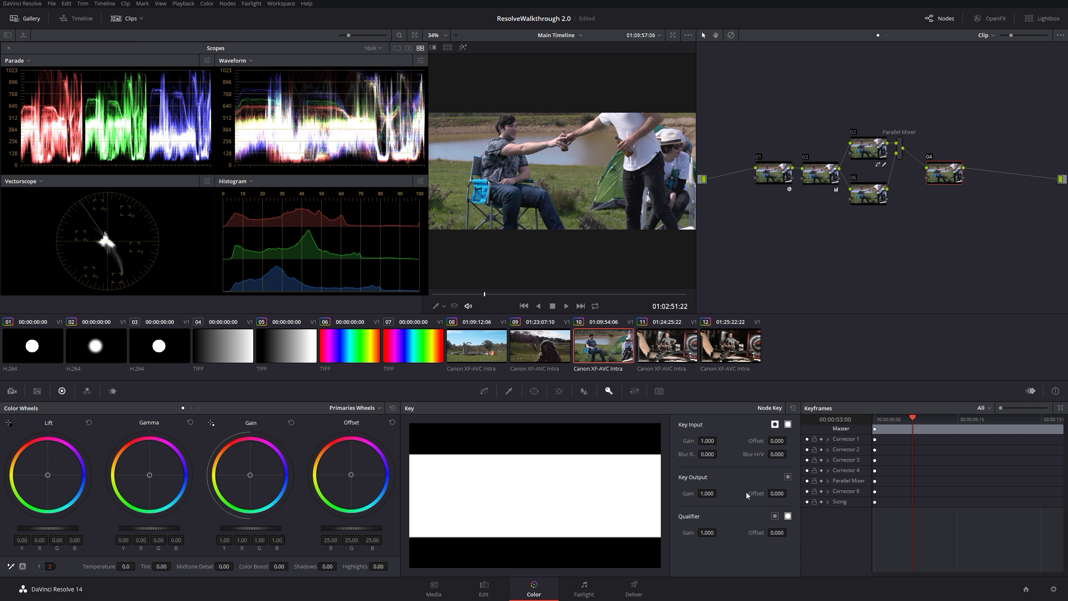
# Step: Try Input Sizing by panning, tilting, zooming and rotating the image and stretching its width to 4.000, resetting the changes
pyautogui.click(630, 392)
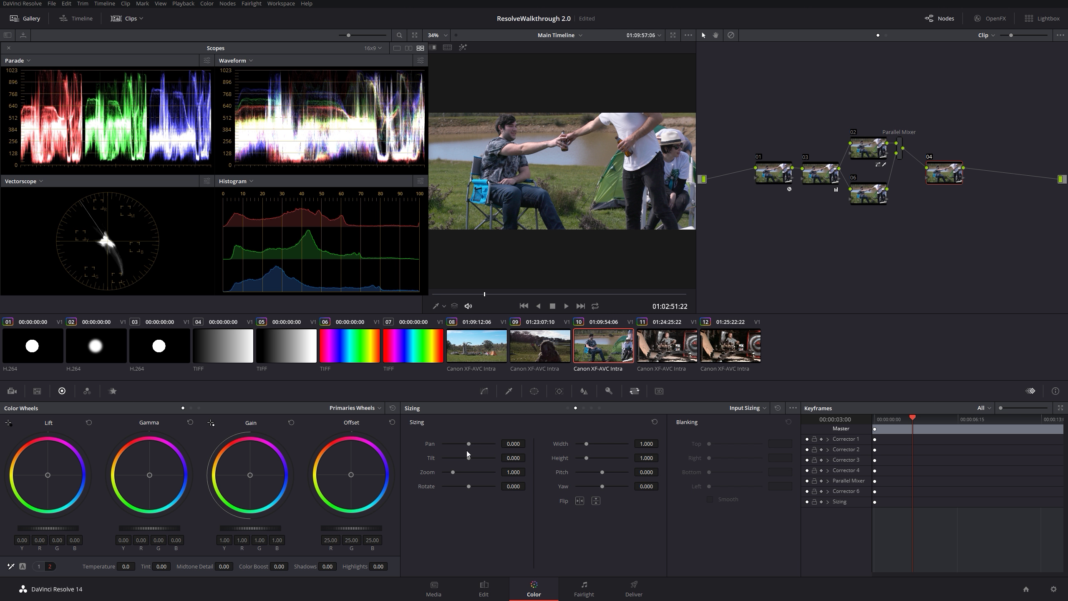
pyautogui.moveTo(469, 442); pyautogui.dragTo(454, 484)
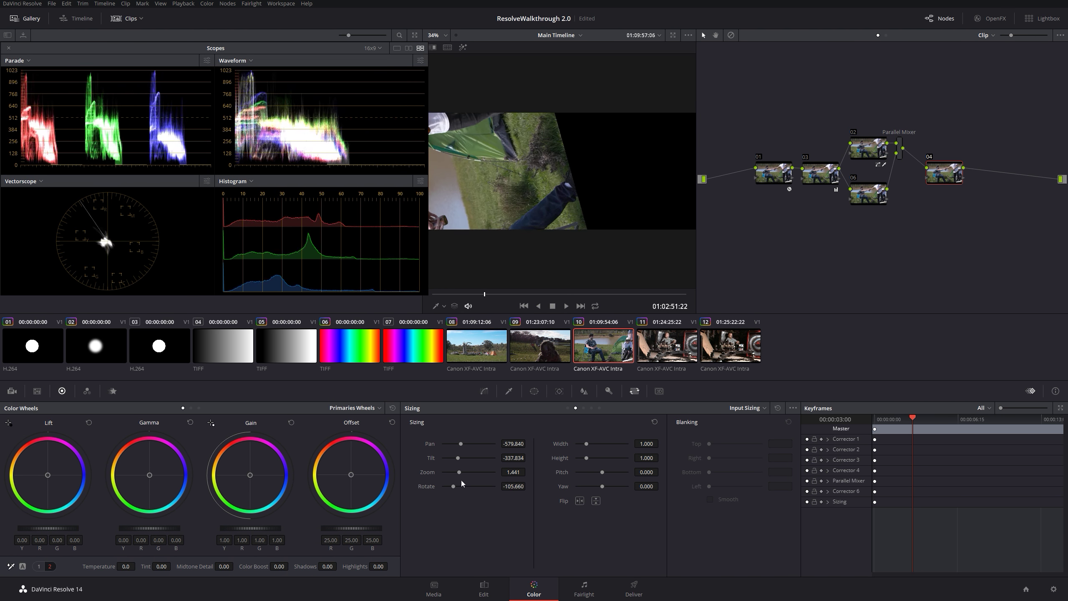
pyautogui.moveTo(568, 443); pyautogui.dragTo(692, 452)
pyautogui.click(780, 408)
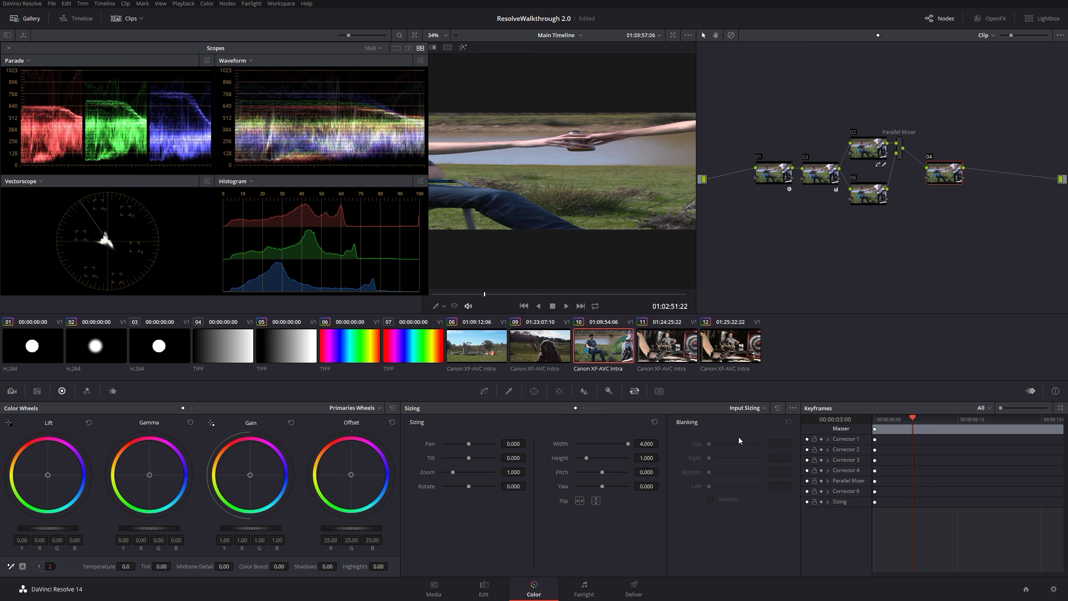
pyautogui.click(655, 422)
# Step: Try stretching the Input Sizing height to 4.000 and tilting the image with Pitch and Yaw, resetting the changes
pyautogui.moveTo(589, 457); pyautogui.dragTo(657, 460)
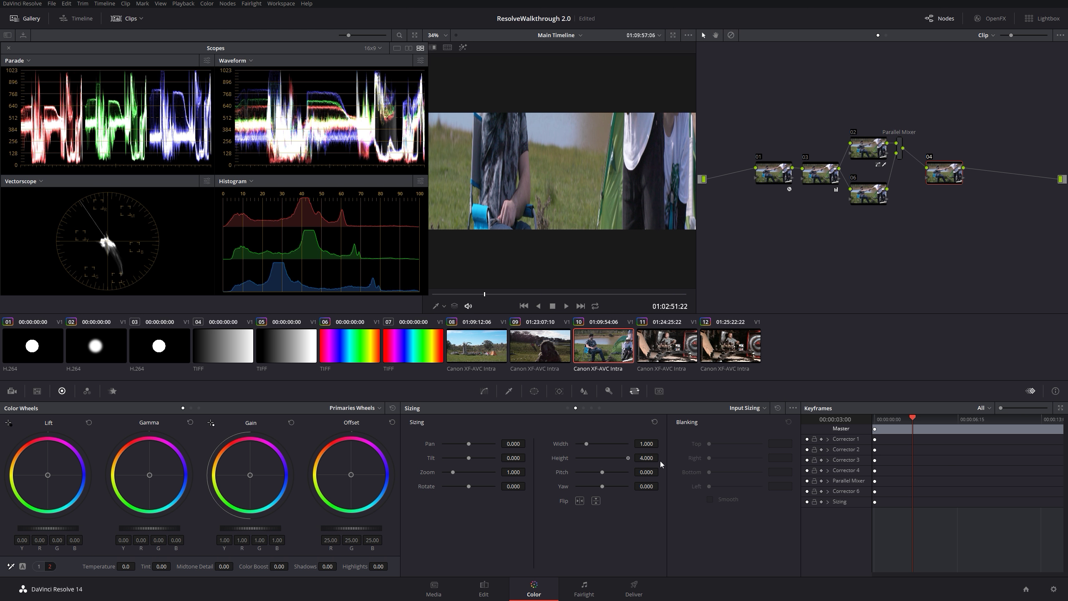
pyautogui.click(778, 409)
pyautogui.moveTo(602, 471)
pyautogui.mouseDown()
pyautogui.moveTo(613, 470)
pyautogui.moveTo(589, 472)
pyautogui.moveTo(613, 488)
pyautogui.moveTo(594, 487)
pyautogui.mouseUp()
pyautogui.click(654, 422)
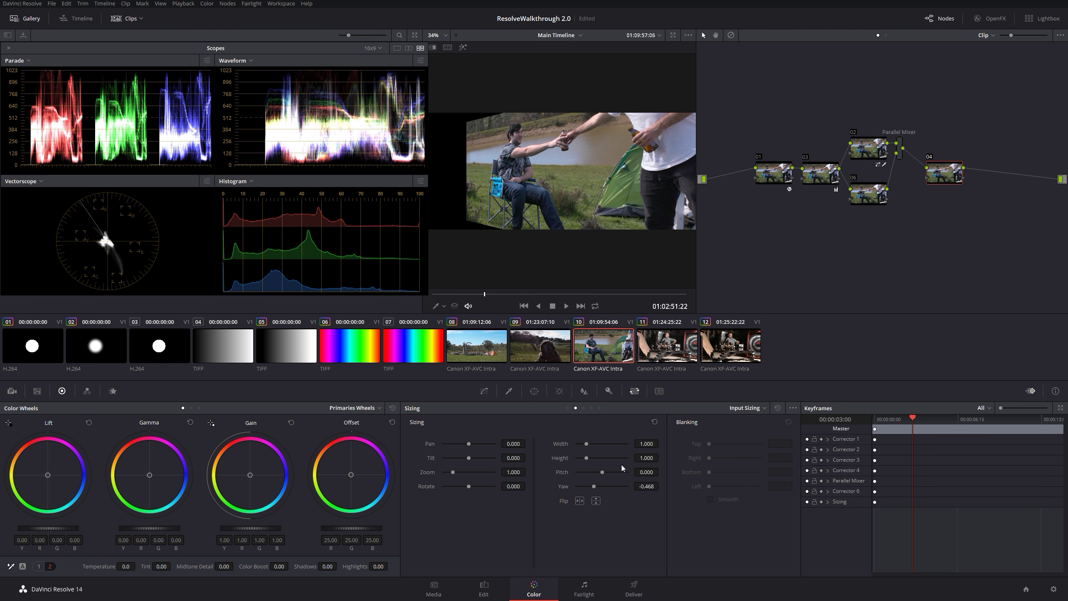
pyautogui.click(654, 422)
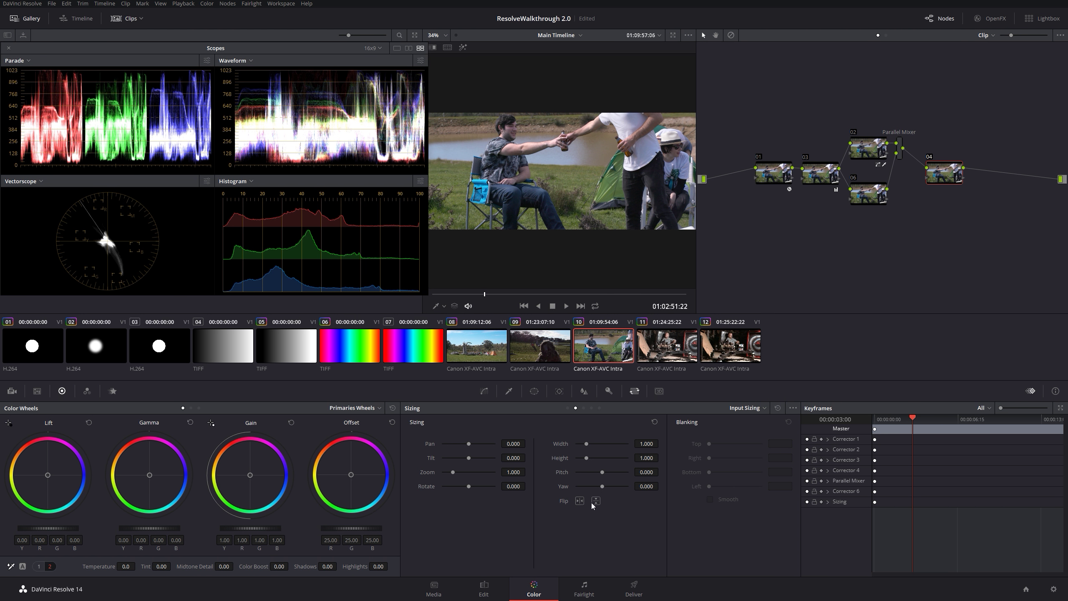
# Step: Switch to Edit Sizing, look over the Lens Correction settings and try cropping all four sides of the image, resetting the crop
pyautogui.click(761, 409)
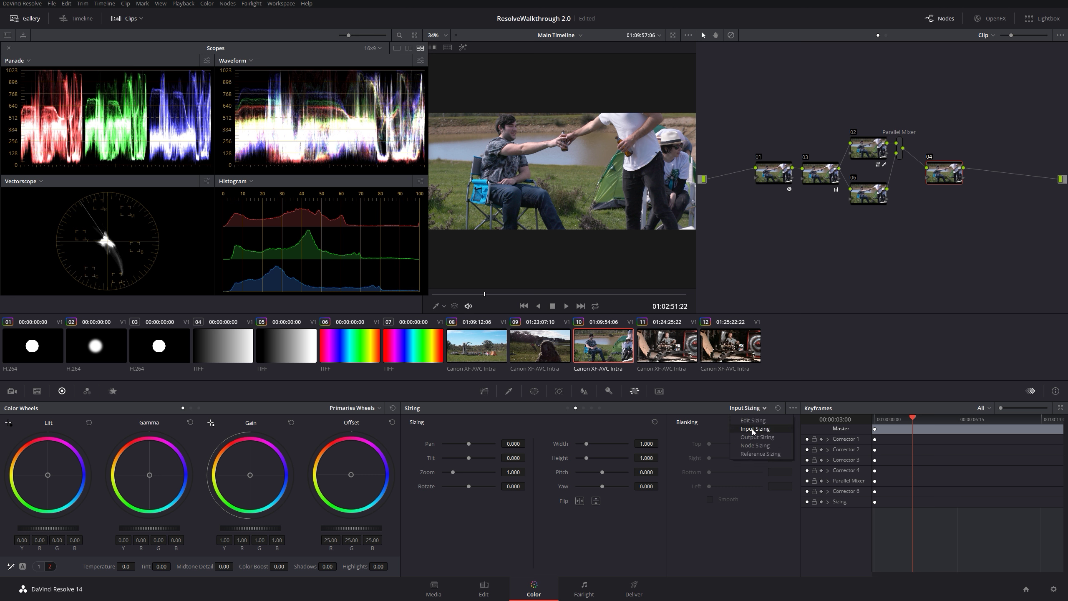
pyautogui.click(752, 420)
pyautogui.click(753, 408)
pyautogui.click(594, 549)
pyautogui.click(473, 496)
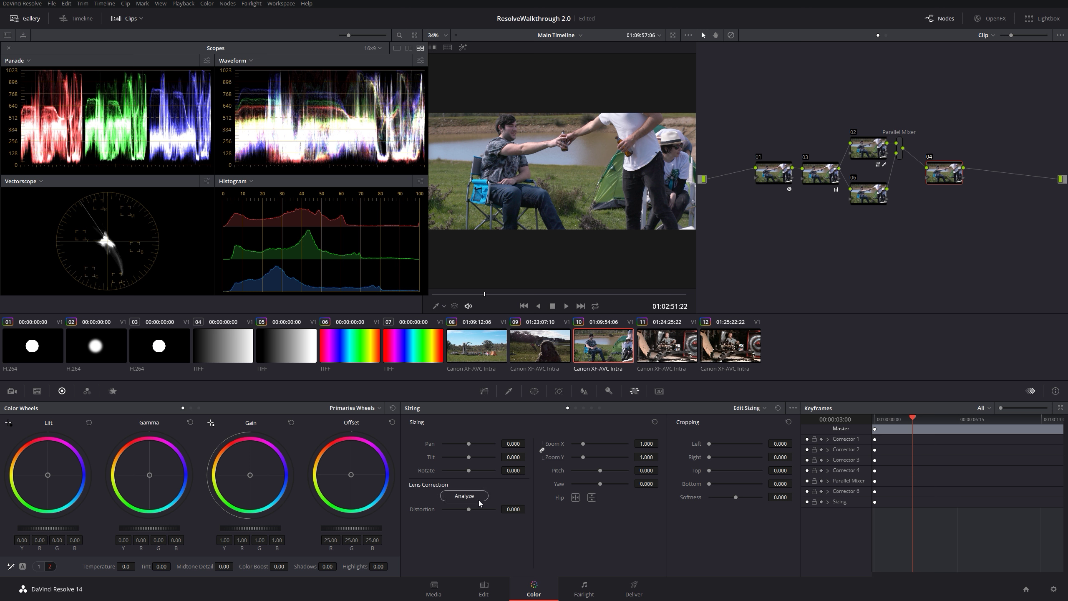
pyautogui.click(479, 500)
pyautogui.moveTo(711, 444); pyautogui.dragTo(741, 485)
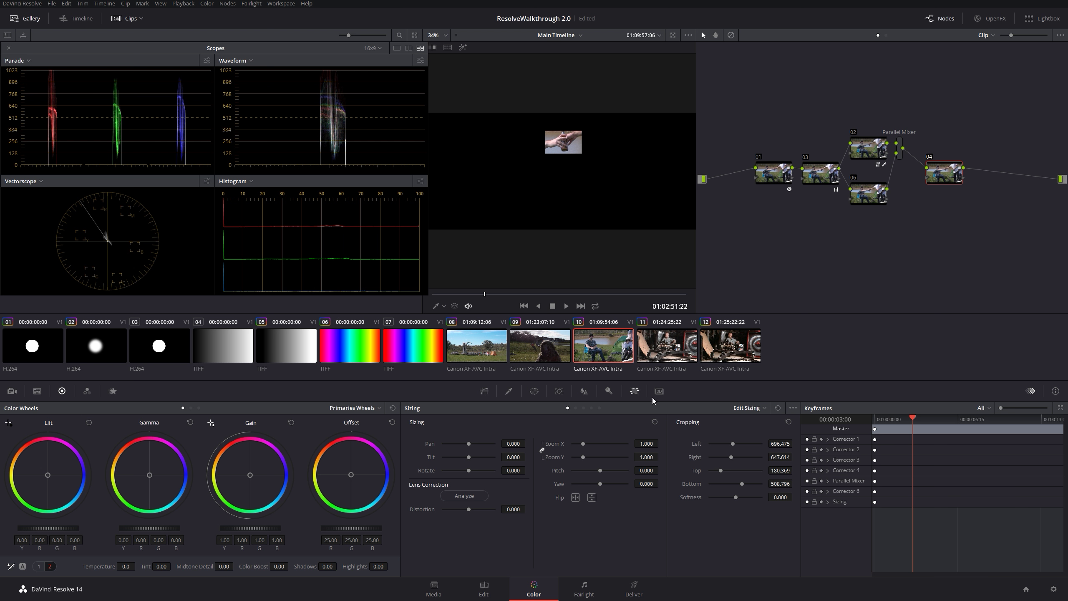
pyautogui.click(777, 407)
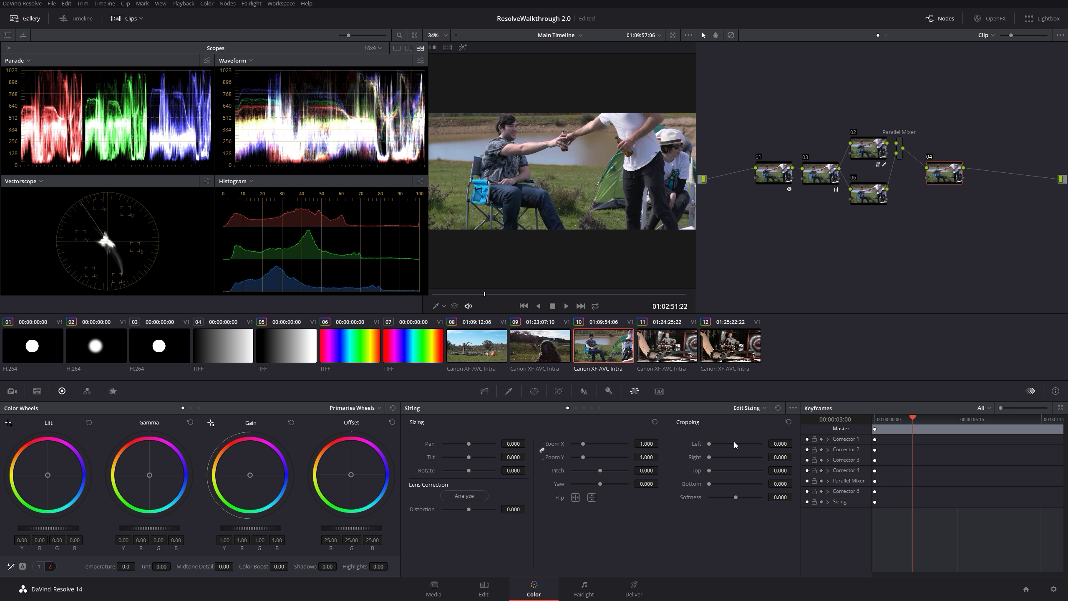
# Step: Compare the settings of the Input, Output, Node and Reference Sizing modes, returning to Input Sizing
pyautogui.click(575, 408)
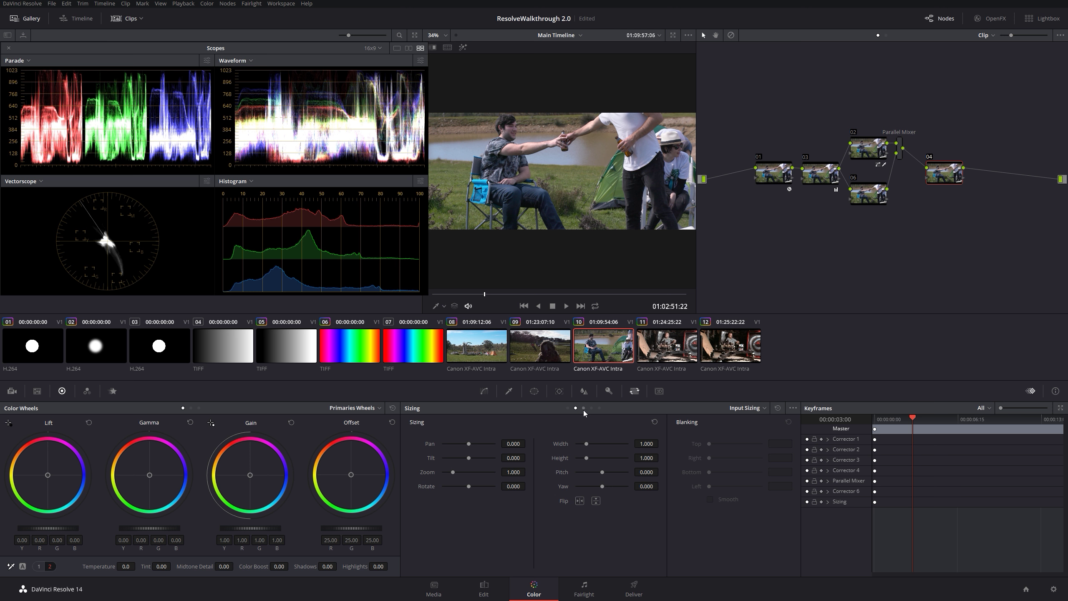
pyautogui.click(583, 408)
pyautogui.click(592, 408)
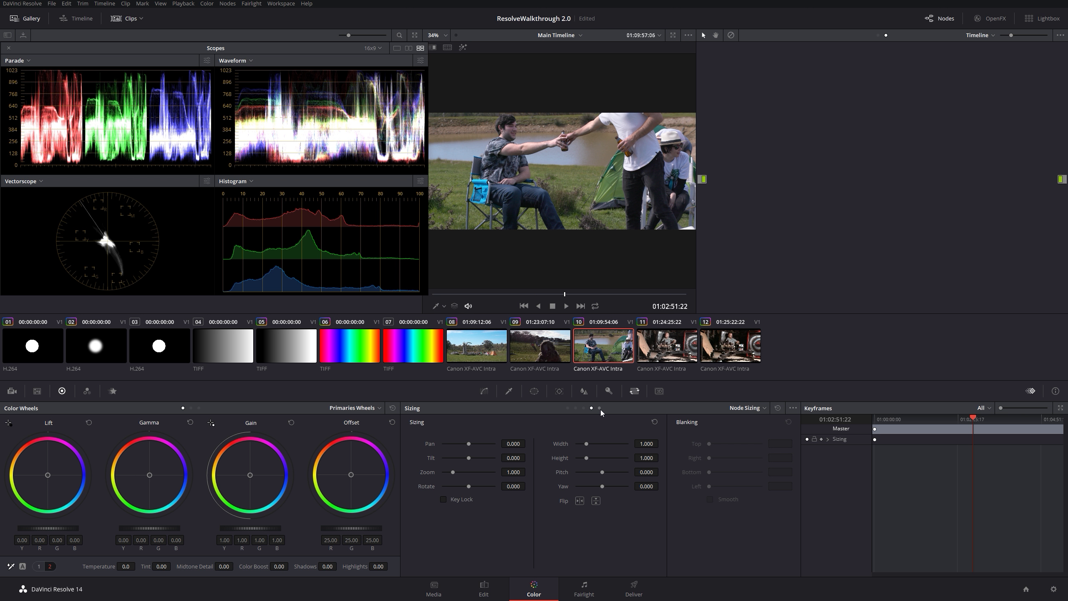
pyautogui.click(575, 407)
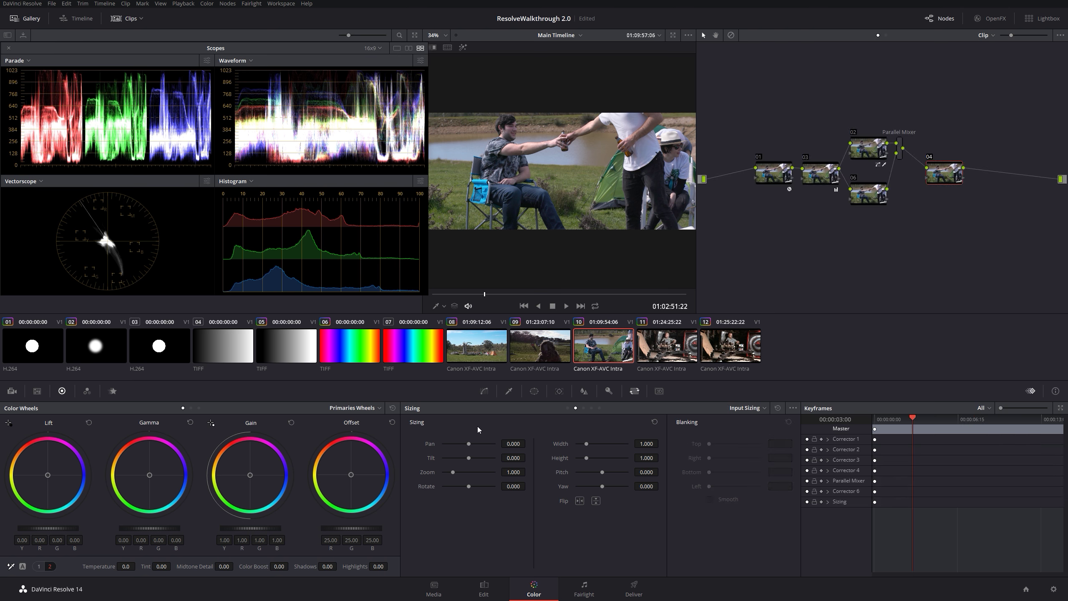
pyautogui.click(583, 408)
pyautogui.click(591, 408)
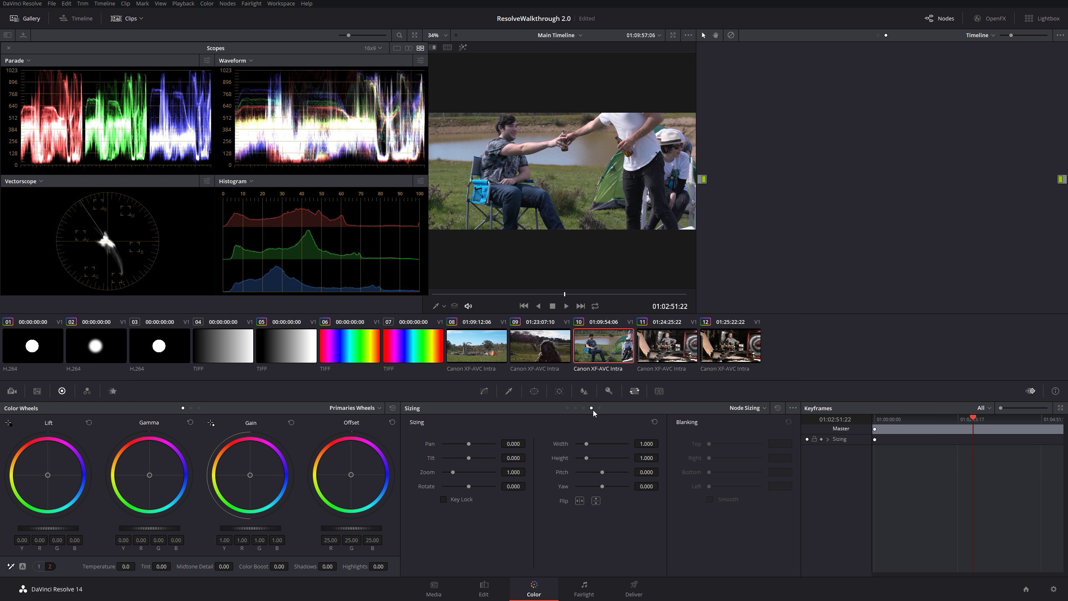
pyautogui.click(598, 408)
pyautogui.click(591, 408)
pyautogui.click(584, 407)
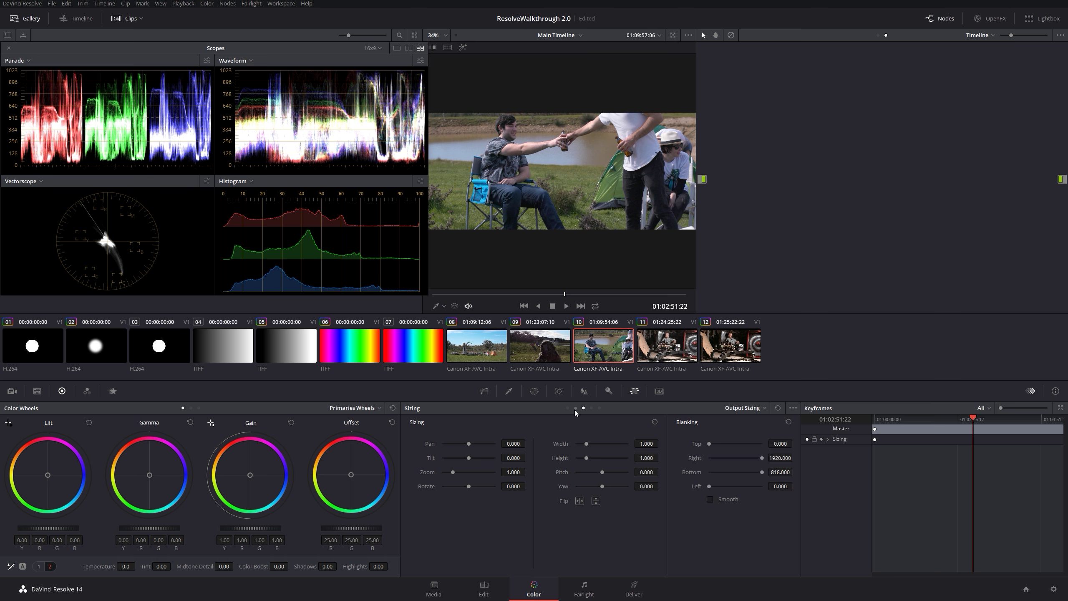
pyautogui.click(576, 408)
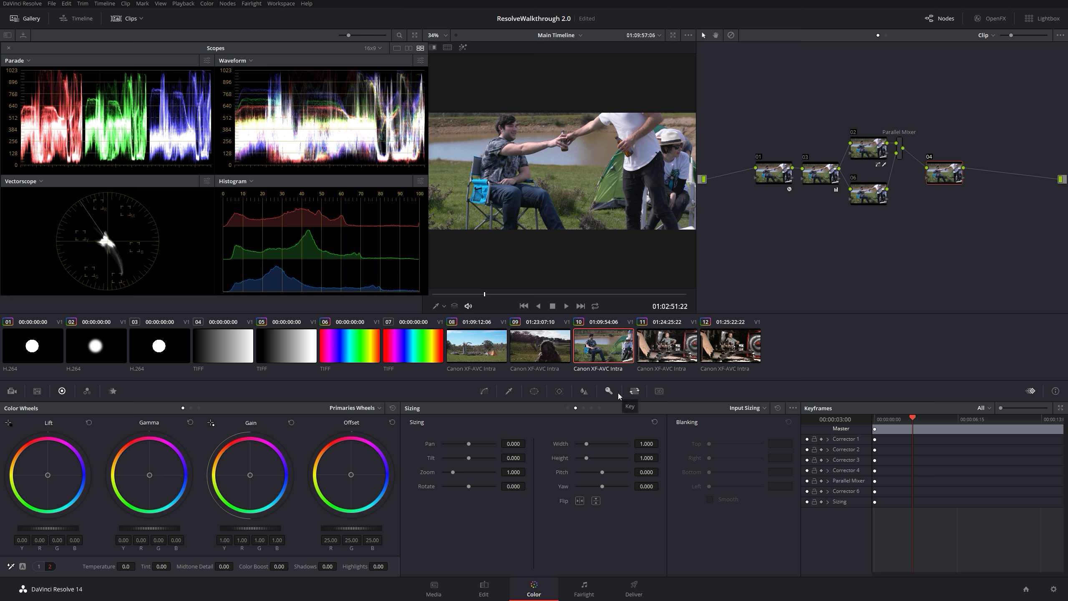
# Step: Try the Blur Radius at 0.61 and 0.00 on node 04, judging it on the seated man's face, and reset it
pyautogui.click(484, 391)
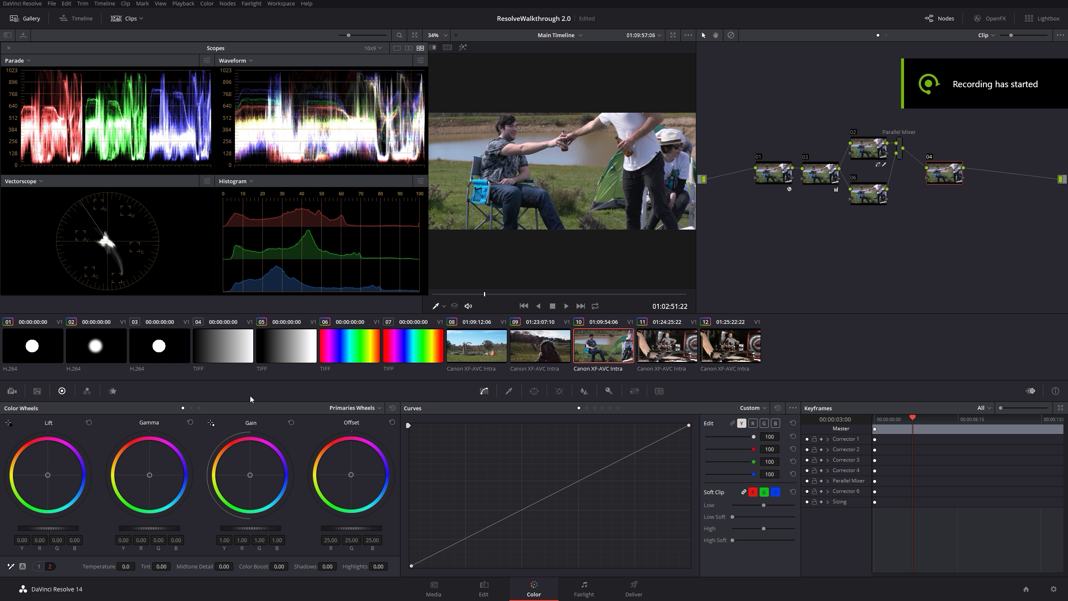
pyautogui.click(582, 391)
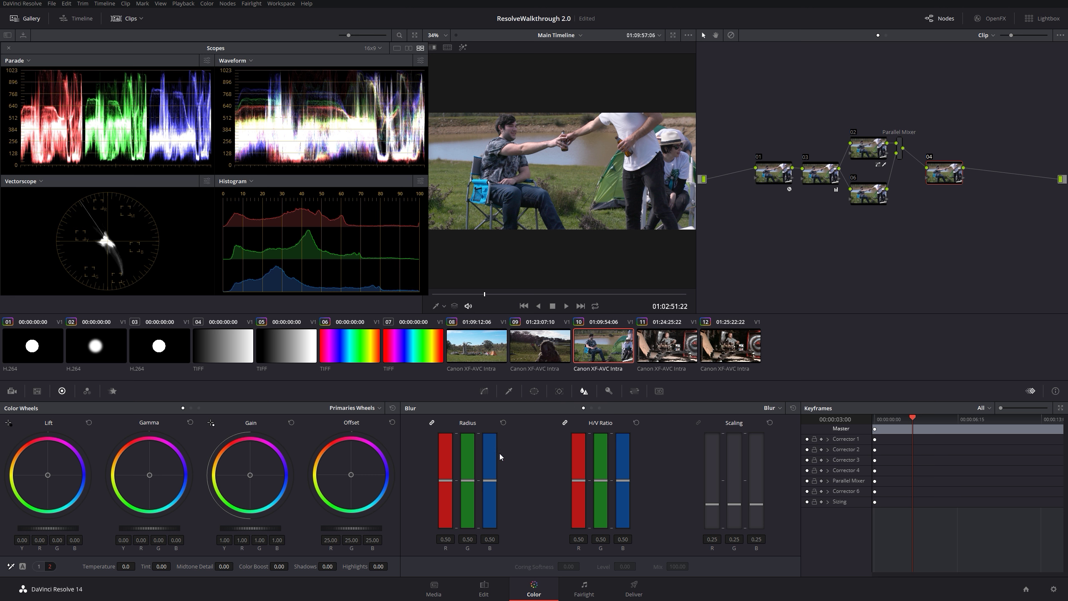
pyautogui.scroll(5, 526, 198)
pyautogui.scroll(5, 536, 193)
pyautogui.scroll(1, 592, 210)
pyautogui.moveTo(597, 210); pyautogui.dragTo(558, 212)
pyautogui.click(443, 307)
pyautogui.click(444, 320)
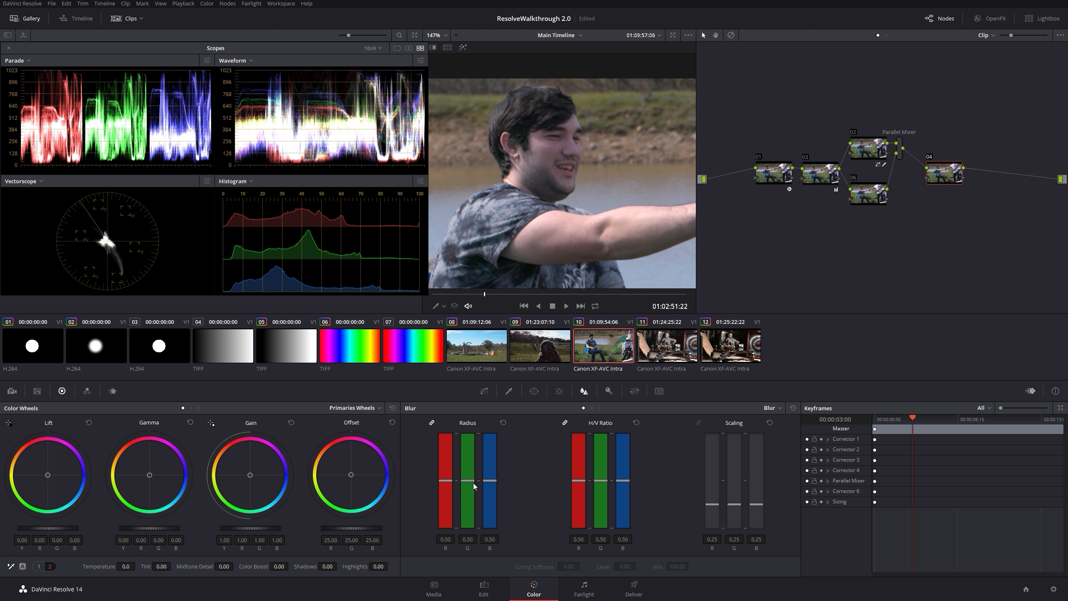
pyautogui.moveTo(465, 484)
pyautogui.mouseDown()
pyautogui.moveTo(468, 501)
pyautogui.moveTo(473, 470)
pyautogui.mouseUp()
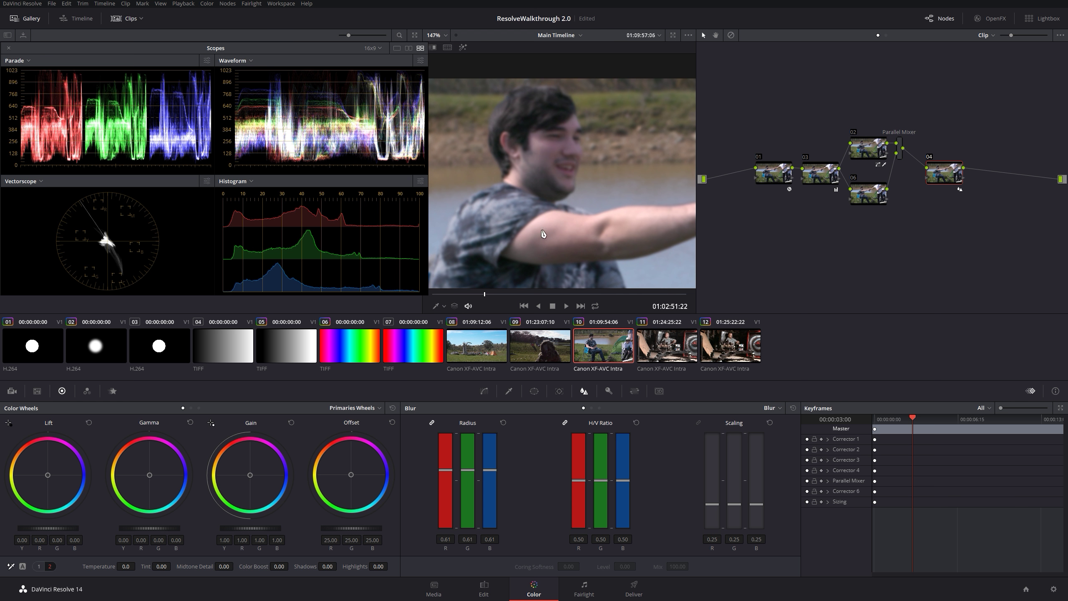
pyautogui.moveTo(614, 202); pyautogui.dragTo(570, 193)
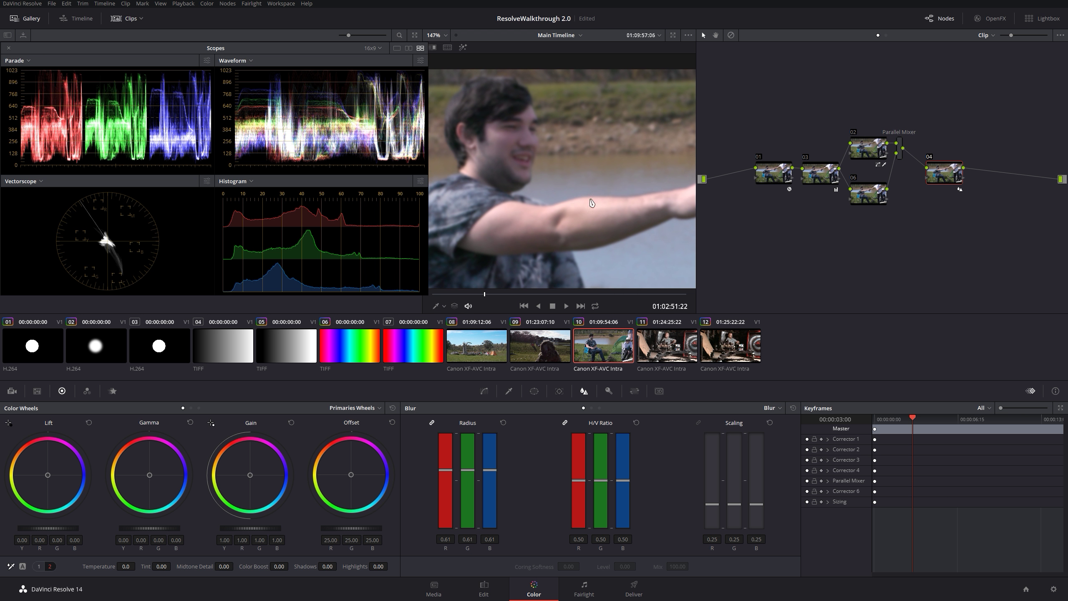
pyautogui.moveTo(472, 472); pyautogui.dragTo(466, 537)
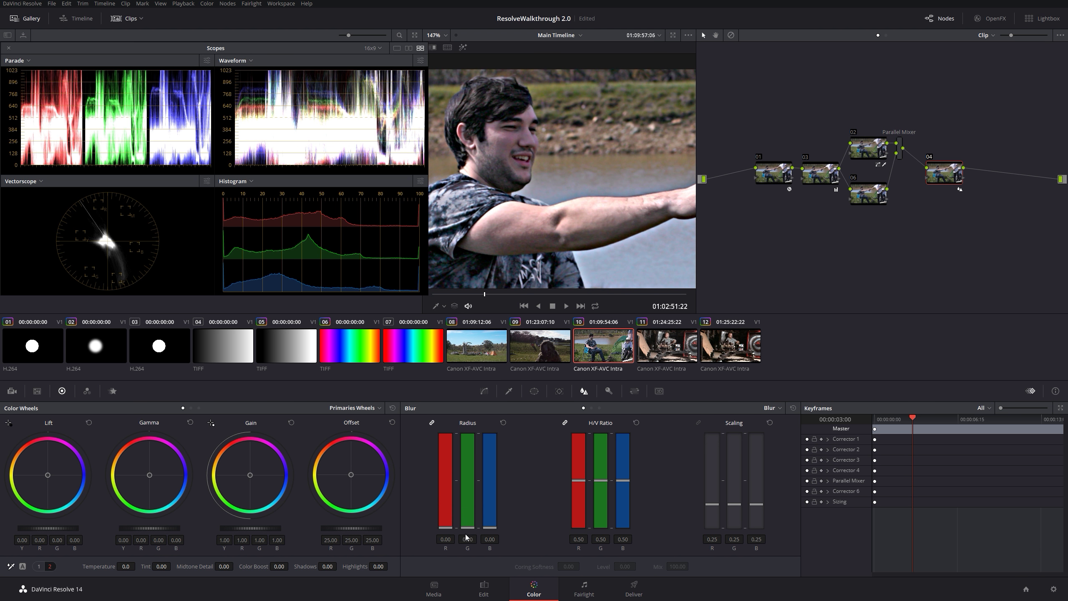
pyautogui.click(504, 422)
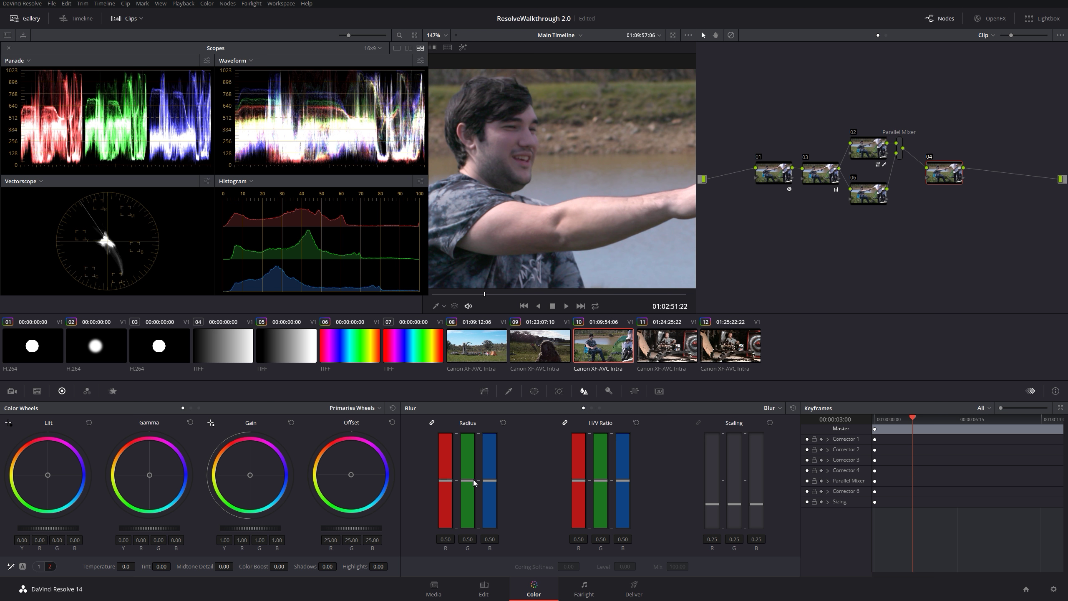
# Step: Try a directional blur with Radius 0.75 and H/V Ratio 0.29, resetting both values
pyautogui.moveTo(474, 483); pyautogui.dragTo(469, 459)
pyautogui.moveTo(600, 480); pyautogui.dragTo(596, 504)
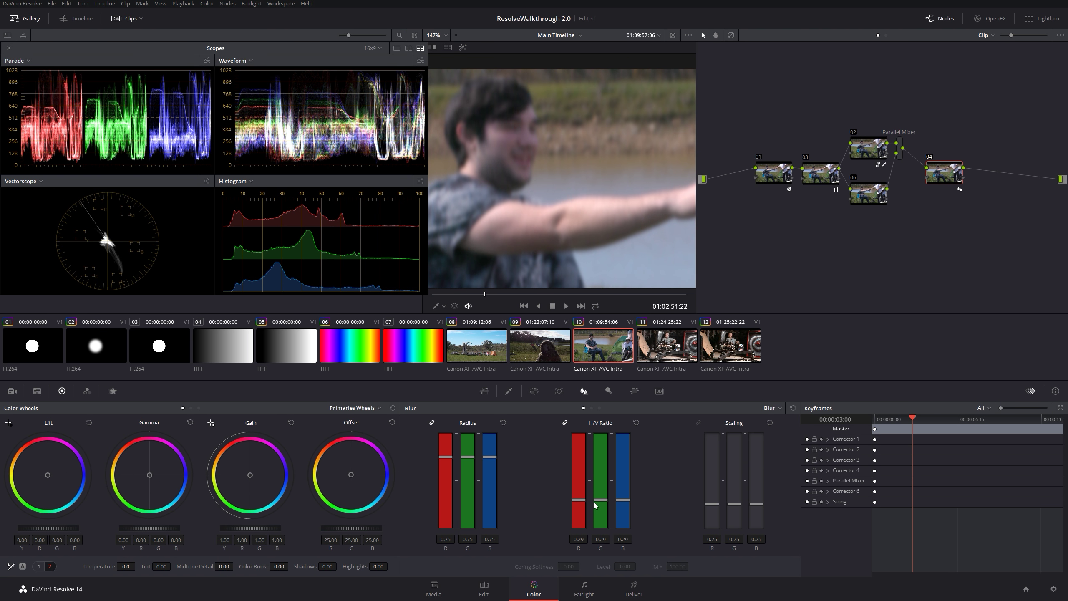
pyautogui.click(635, 422)
pyautogui.click(503, 422)
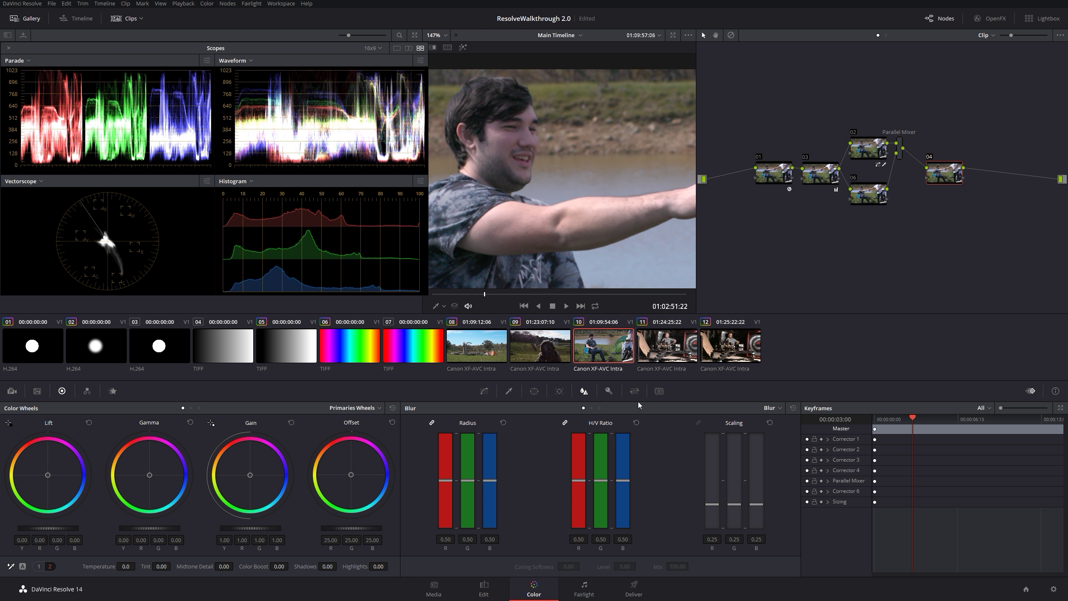
# Step: Switch to Sharpen mode and sharpen node 04 with Radius 0.47 and Scaling 0.80
pyautogui.click(593, 408)
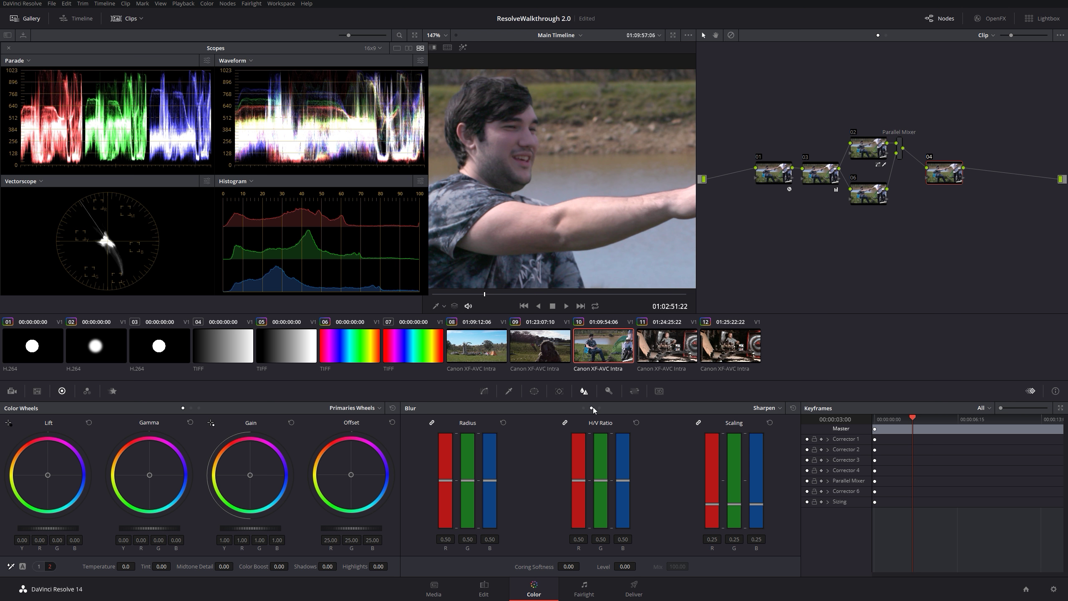
pyautogui.moveTo(535, 204); pyautogui.dragTo(586, 213)
pyautogui.moveTo(468, 484); pyautogui.dragTo(469, 488)
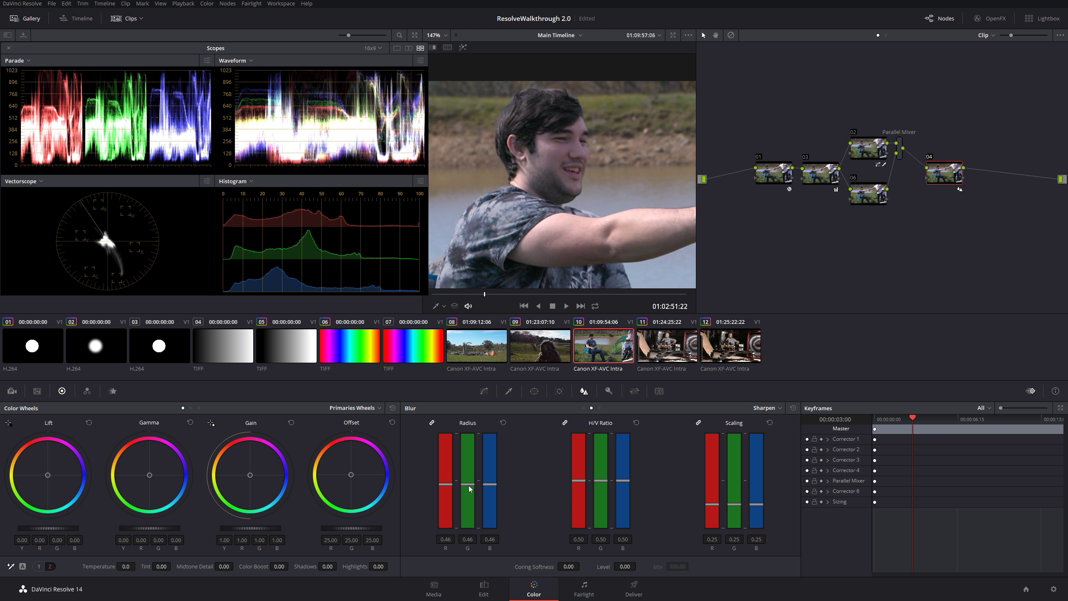
pyautogui.moveTo(470, 488); pyautogui.dragTo(471, 487)
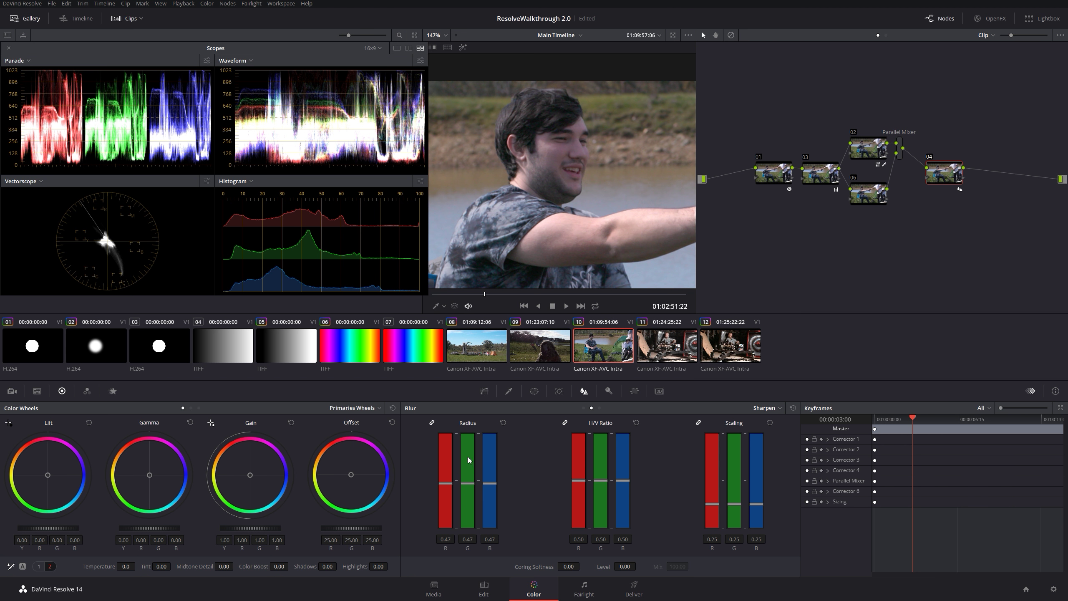
pyautogui.moveTo(739, 510); pyautogui.dragTo(730, 455)
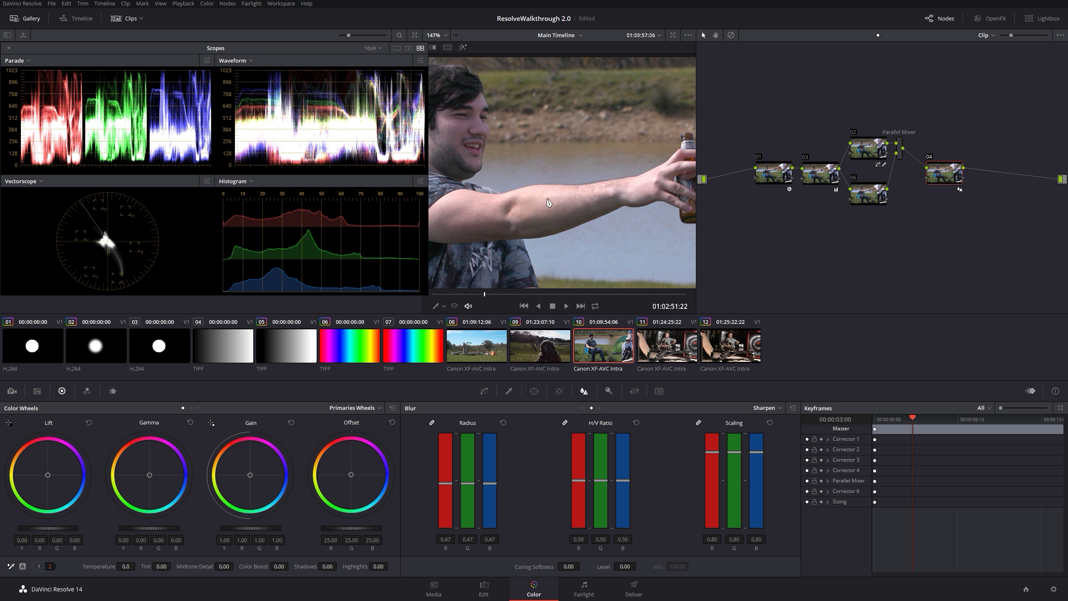
# Step: Inspect the sharpened edges of both men's arms at 300% magnification and disable node 04 for comparison
pyautogui.click(444, 35)
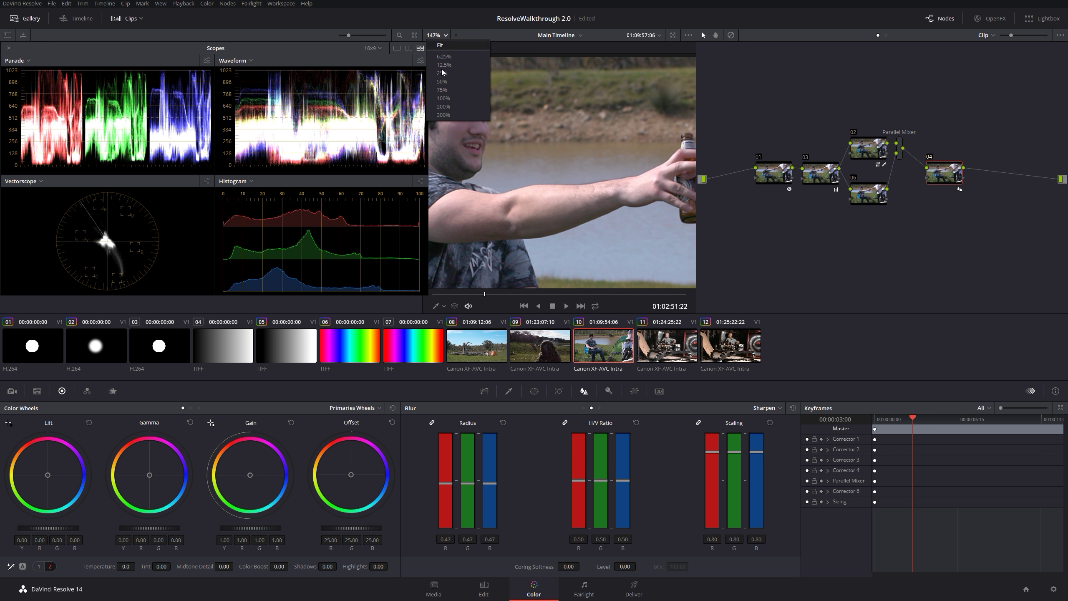
pyautogui.click(449, 110)
pyautogui.click(444, 36)
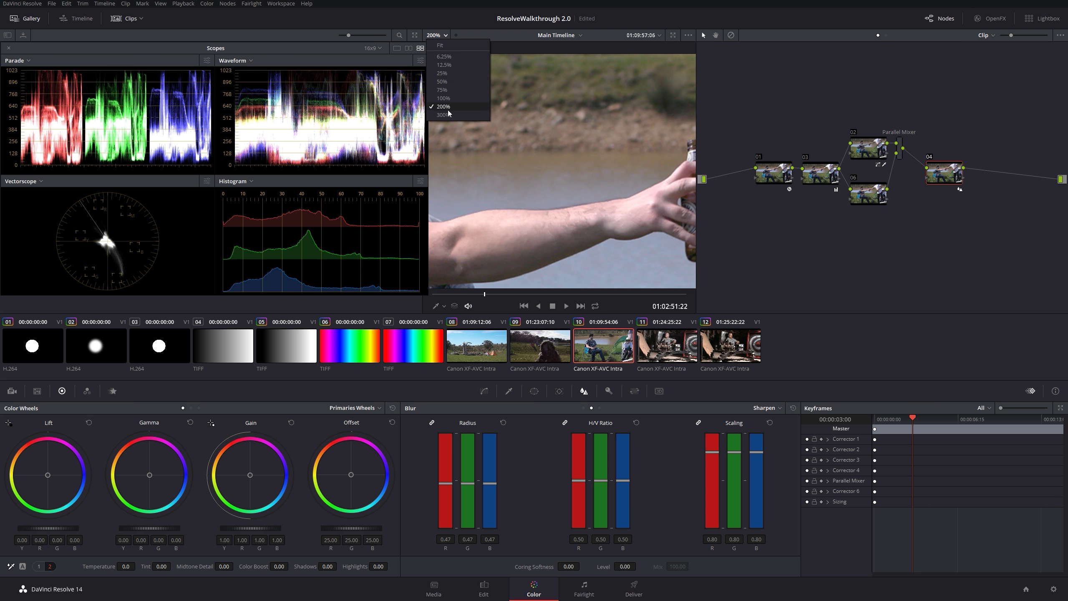
pyautogui.click(449, 119)
pyautogui.moveTo(583, 235); pyautogui.dragTo(549, 202)
pyautogui.moveTo(596, 236); pyautogui.dragTo(624, 148)
pyautogui.moveTo(501, 179); pyautogui.dragTo(544, 194)
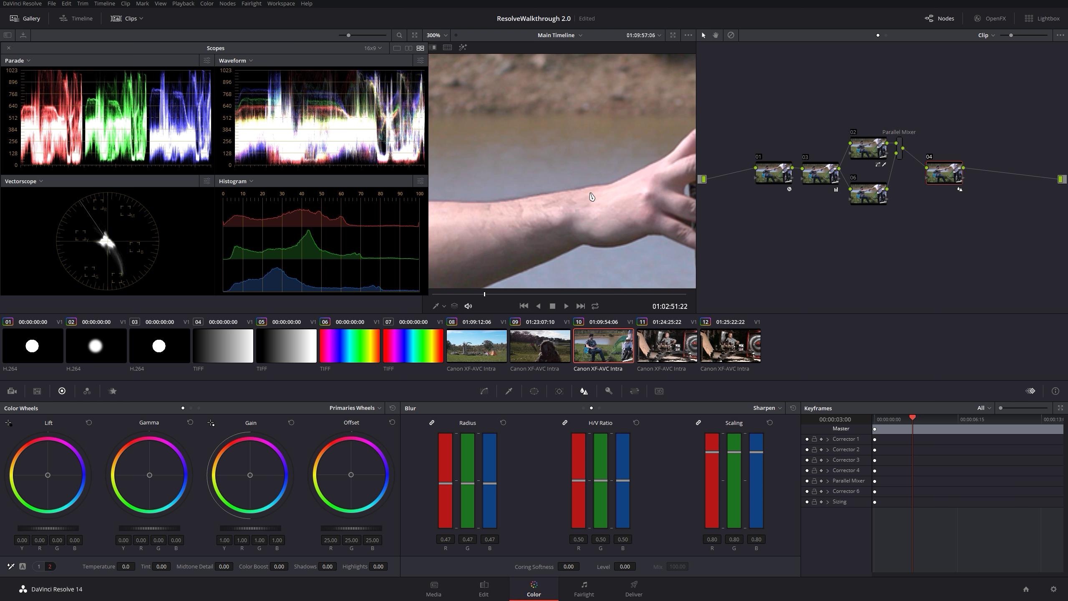
pyautogui.moveTo(582, 183); pyautogui.dragTo(520, 221)
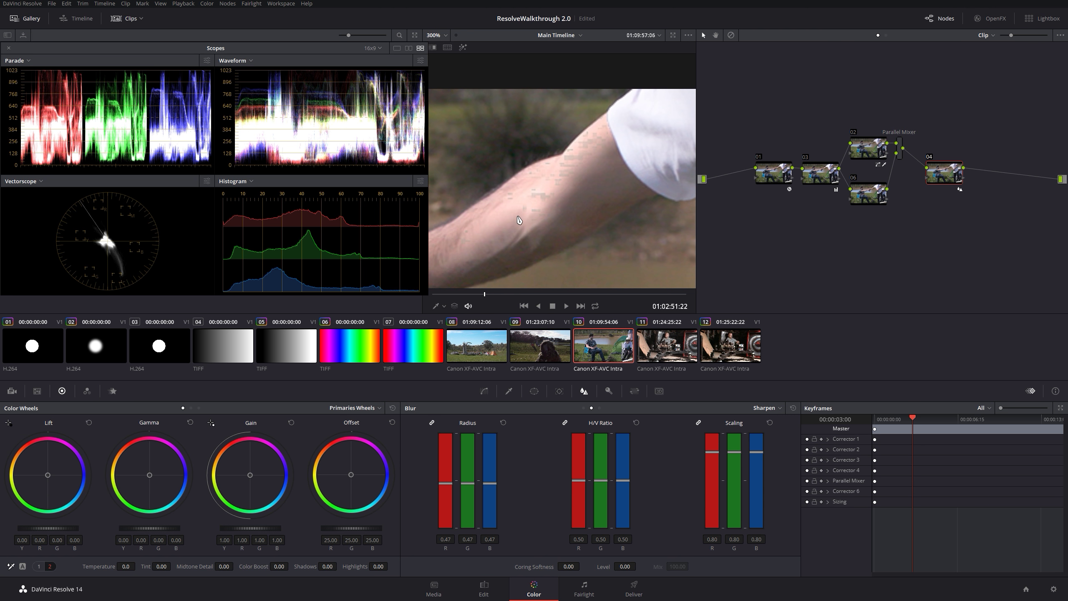
pyautogui.hotkey('ctrl', 'd')
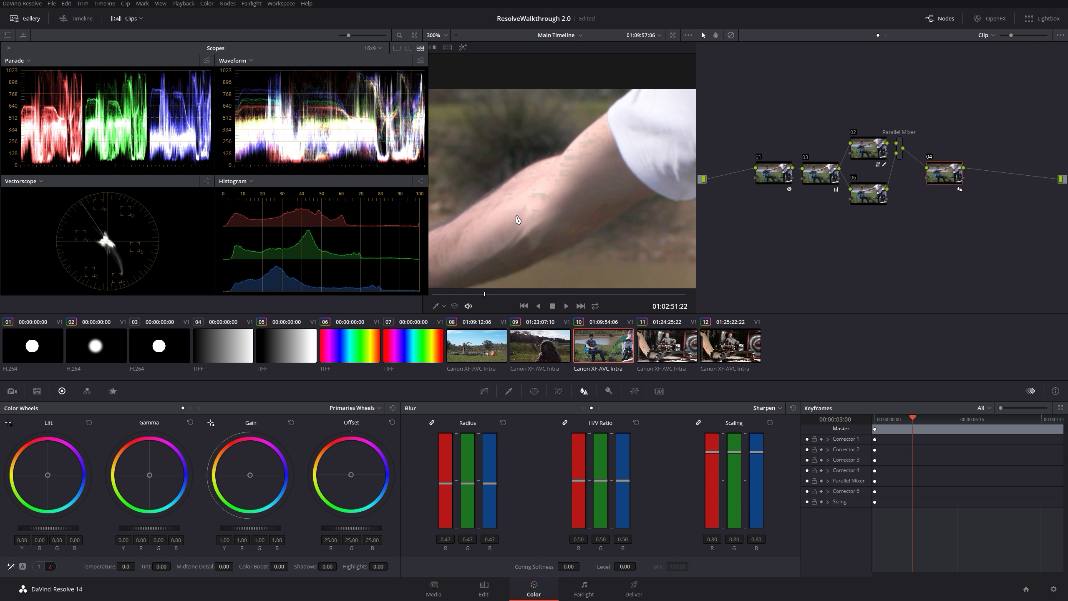
# Step: Compare the skin with node 02 on and off, and reset that node's HSL qualifier
pyautogui.click(858, 158)
pyautogui.hotkey('ctrl', 'd')
pyautogui.hotkey('ctrl', 'd')
pyautogui.hotkey('ctrl', 'd')
pyautogui.hotkey('ctrl', 'd')
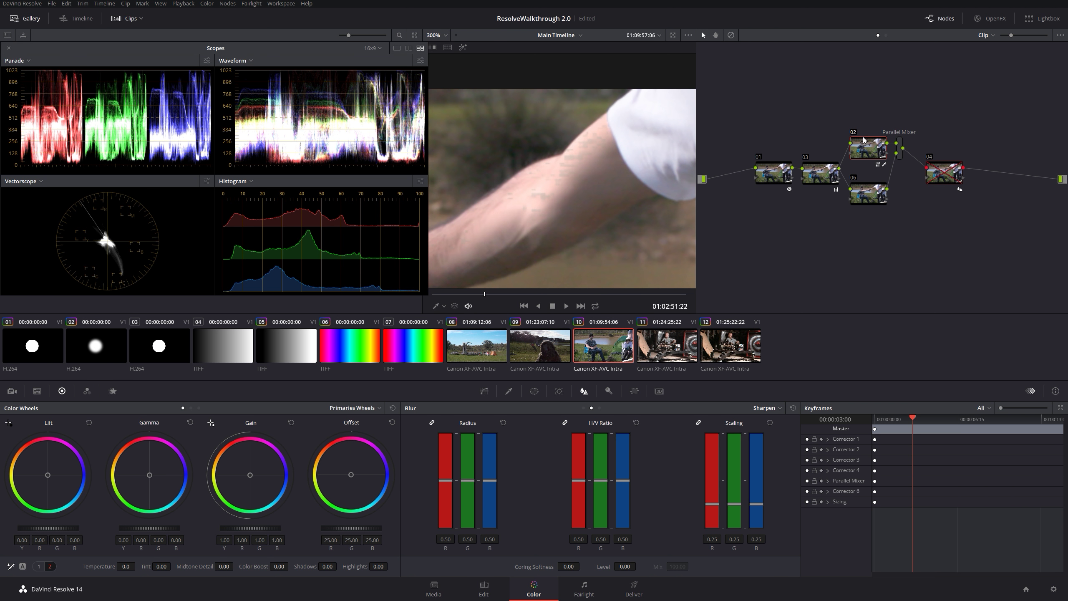
pyautogui.hotkey('ctrl', 'd')
pyautogui.hotkey('ctrl', 'd')
pyautogui.hotkey('ctrl', 'd')
pyautogui.hotkey('ctrl', 'd')
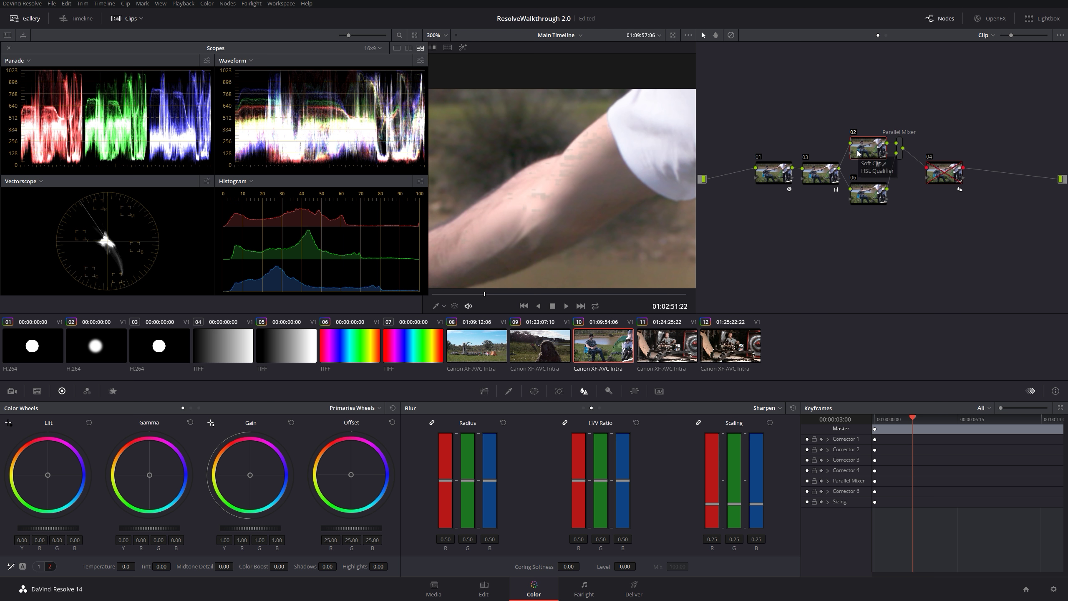
pyautogui.click(509, 390)
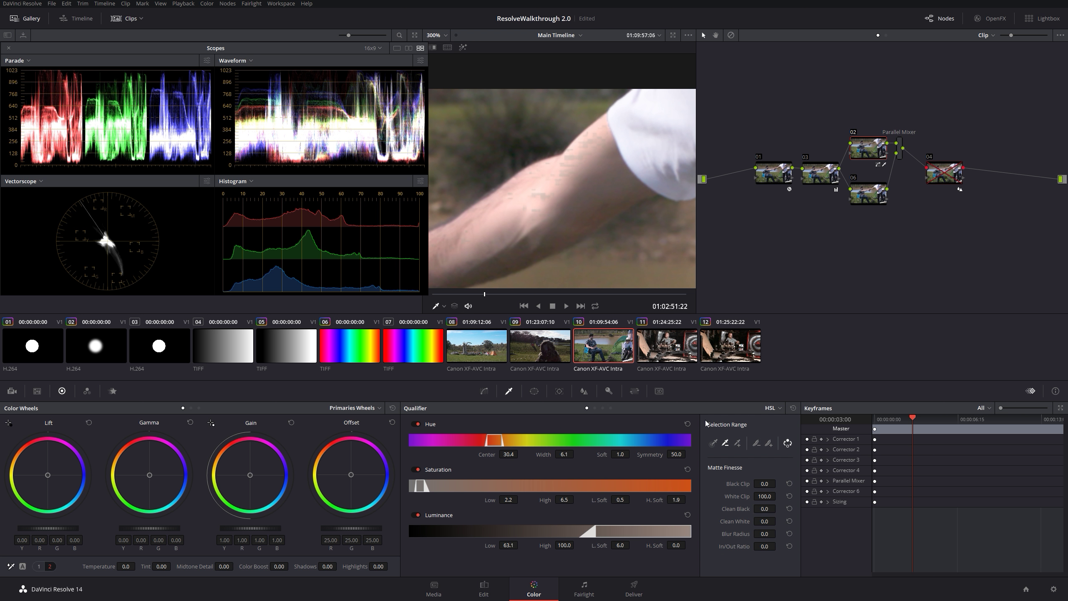
pyautogui.click(793, 407)
# Step: Toggle node 04 off and on to compare its sharpening on the arms, leaving the node enabled
pyautogui.click(948, 177)
pyautogui.hotkey('ctrl', 'd')
pyautogui.hotkey('ctrl', 'd')
pyautogui.hotkey('ctrl', 'd')
pyautogui.hotkey('ctrl', 'd')
pyautogui.hotkey('ctrl', 'd')
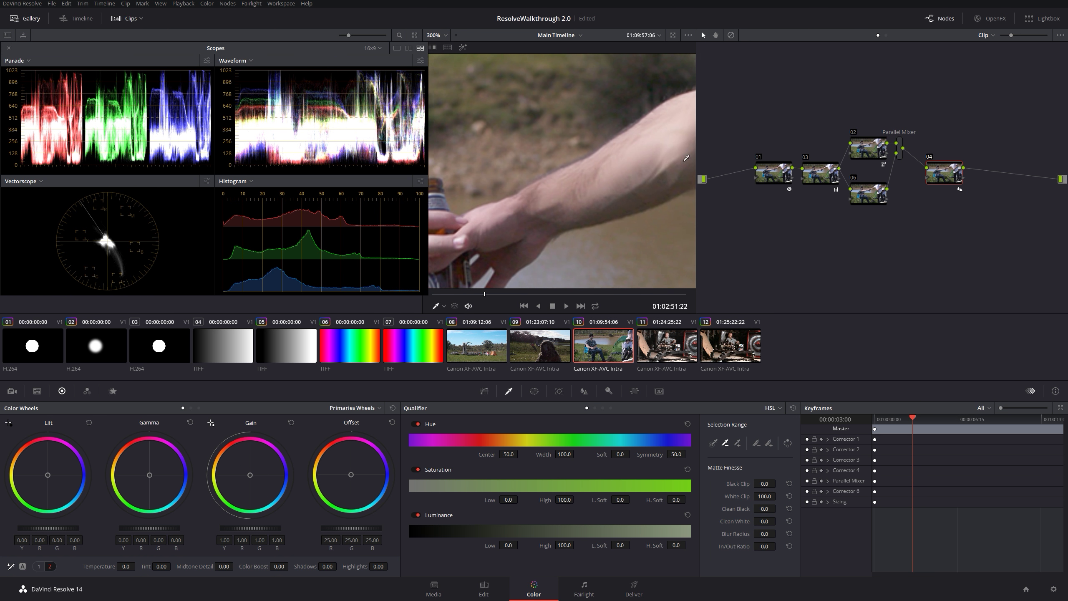
# Step: Compare node 04's sharpening off and on, and inspect the seated man's face and arm at several magnifications
pyautogui.hotkey('ctrl', 'd')
pyautogui.hotkey('ctrl', 'd')
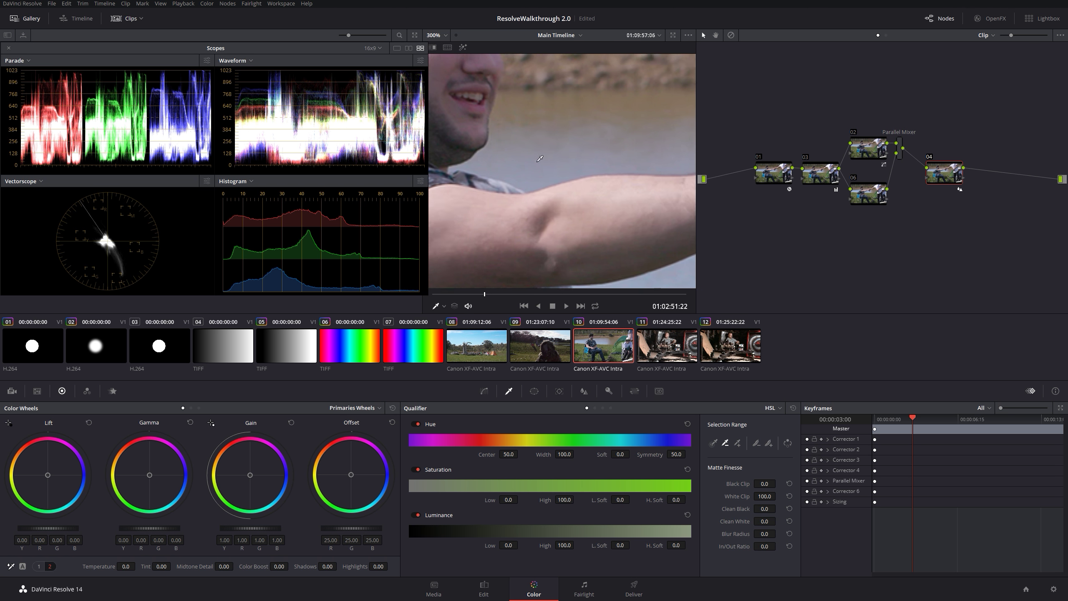
pyautogui.scroll(3, 581, 213)
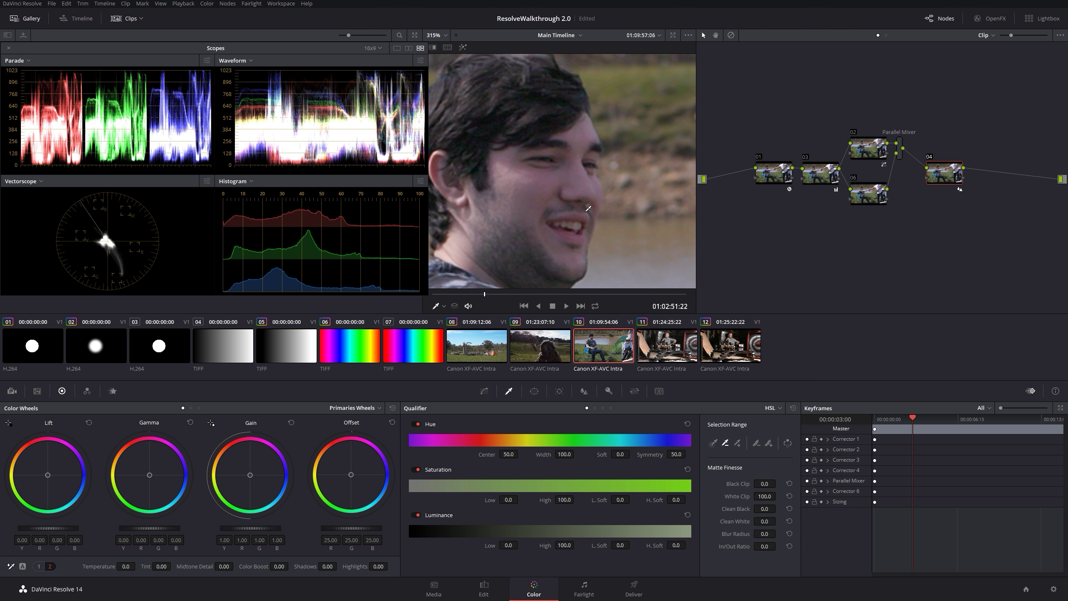
pyautogui.scroll(-1, 574, 210)
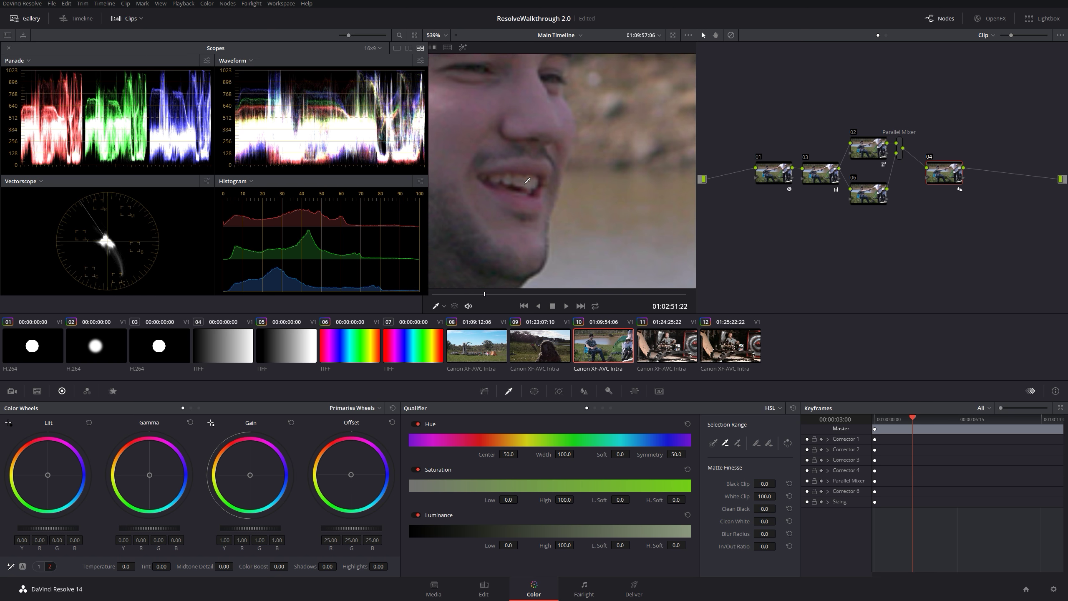
pyautogui.scroll(-10, 566, 198)
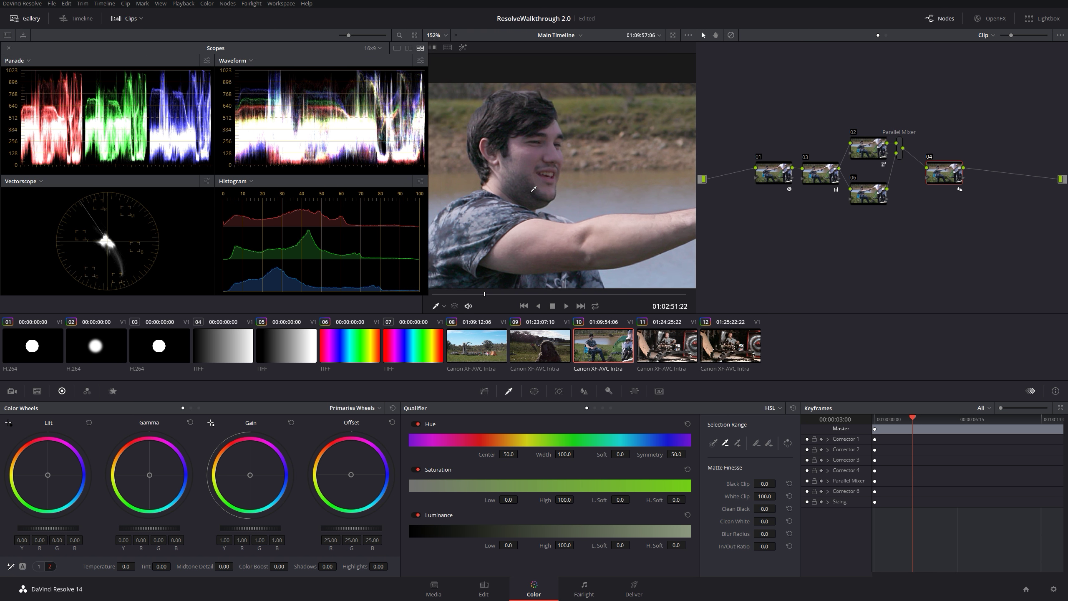
pyautogui.scroll(-4, 534, 189)
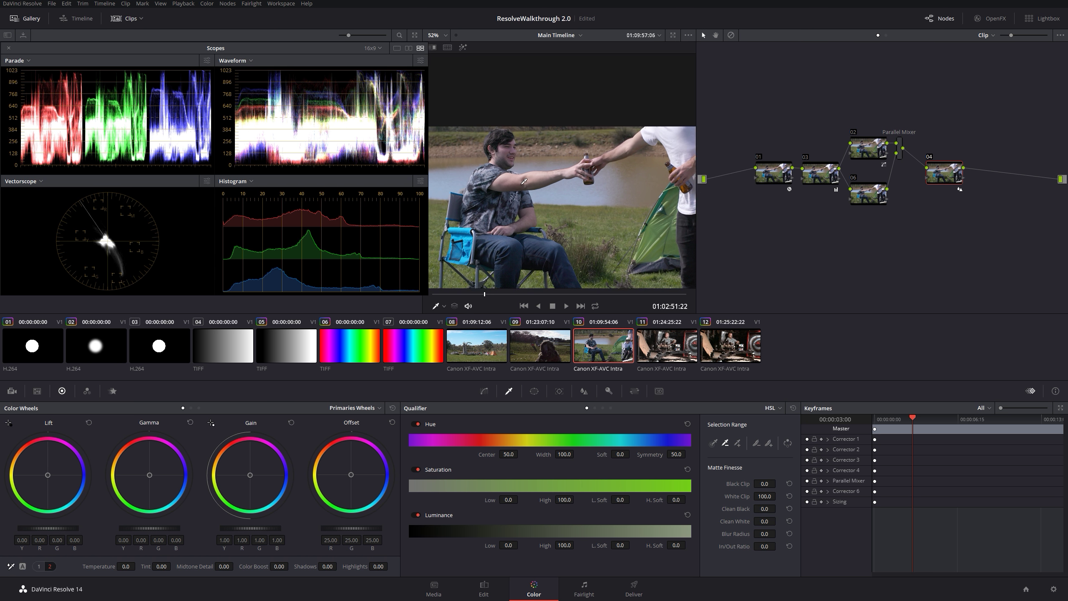
pyautogui.scroll(4, 525, 182)
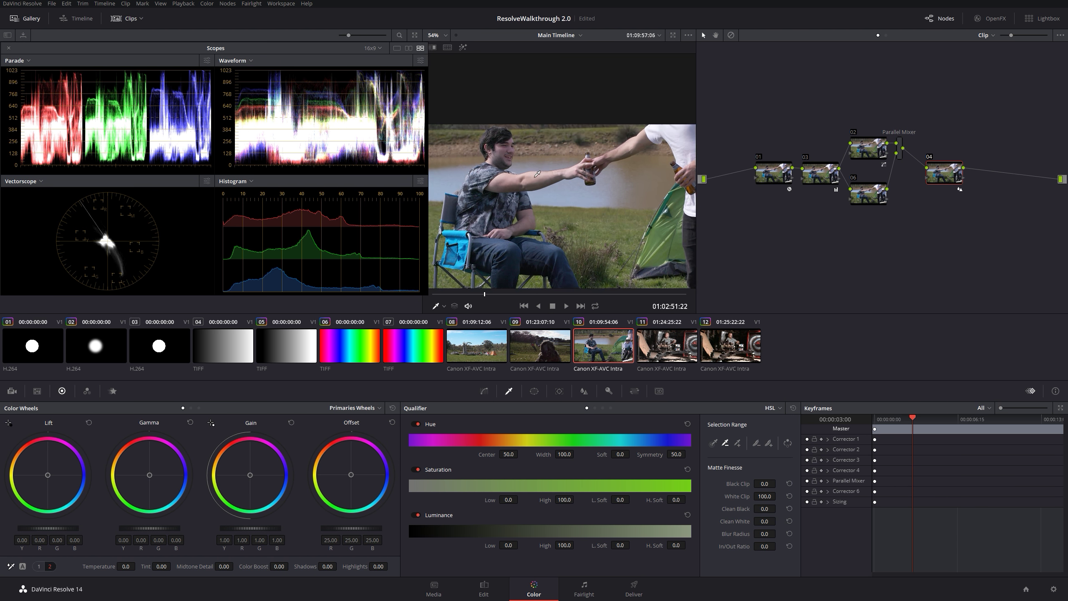
pyautogui.scroll(1, 529, 184)
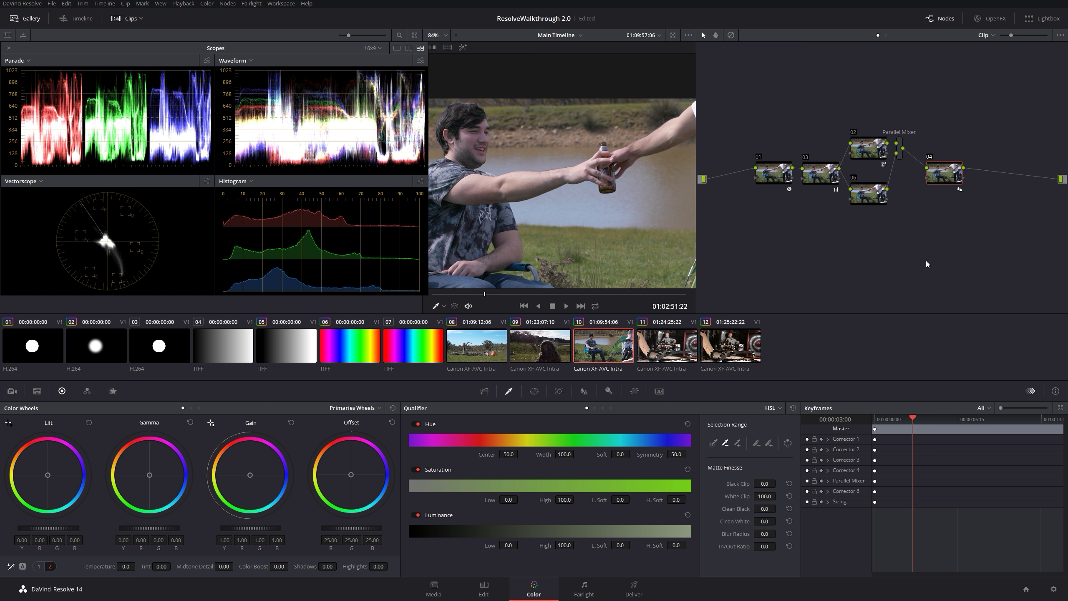
# Step: Reset node 04's grade and switch to the RGB Mixer
pyautogui.rightClick(936, 167)
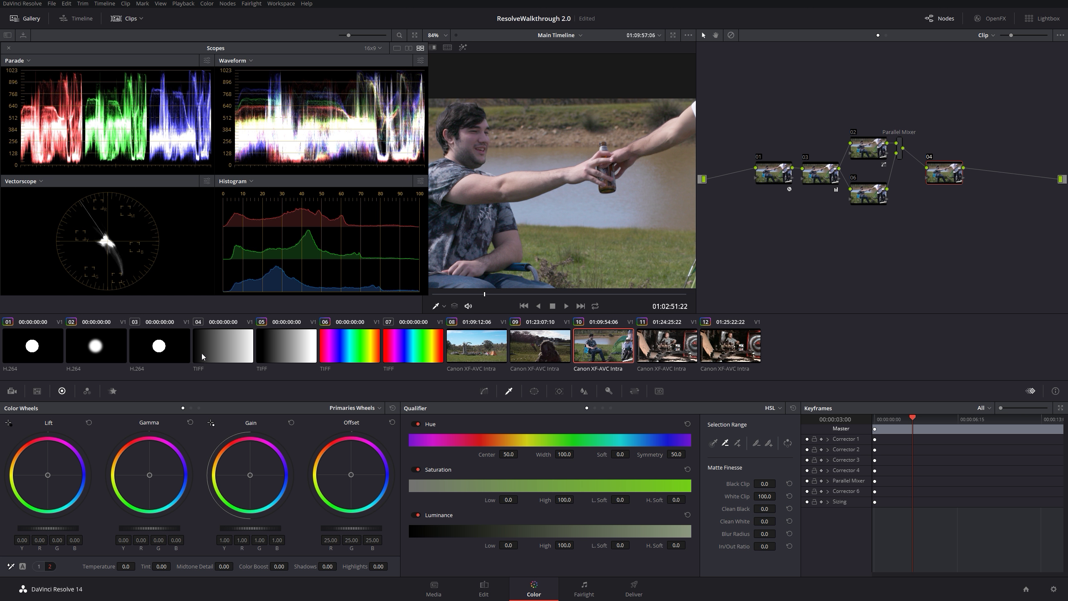
pyautogui.click(87, 391)
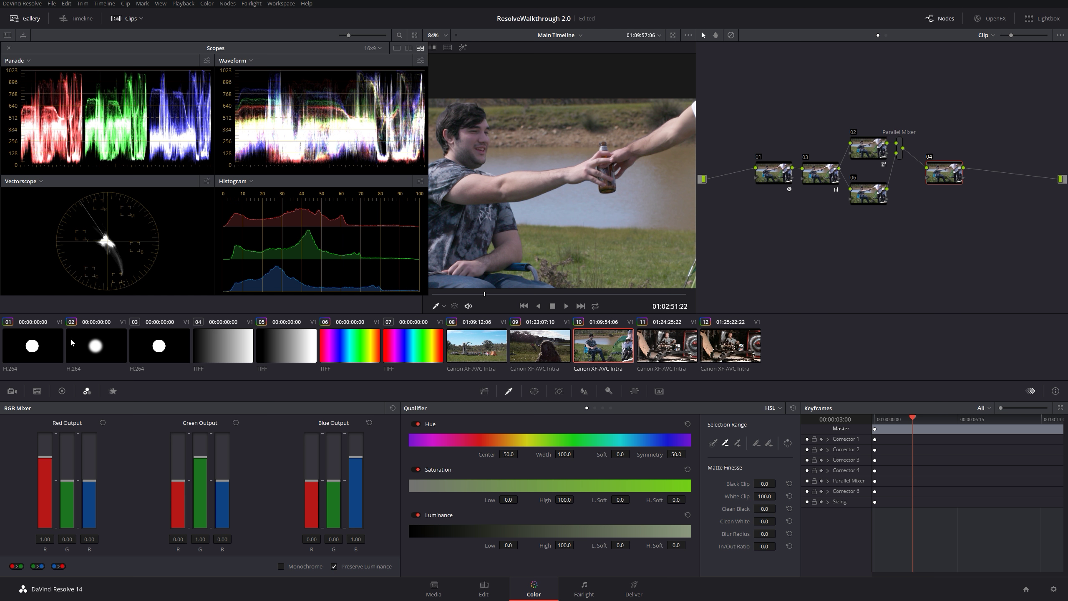
# Step: Show clip 01 fitted in the viewer at 01:00:12:11, with the scopes made slightly smaller
pyautogui.click(37, 345)
pyautogui.moveTo(529, 153); pyautogui.dragTo(465, 60)
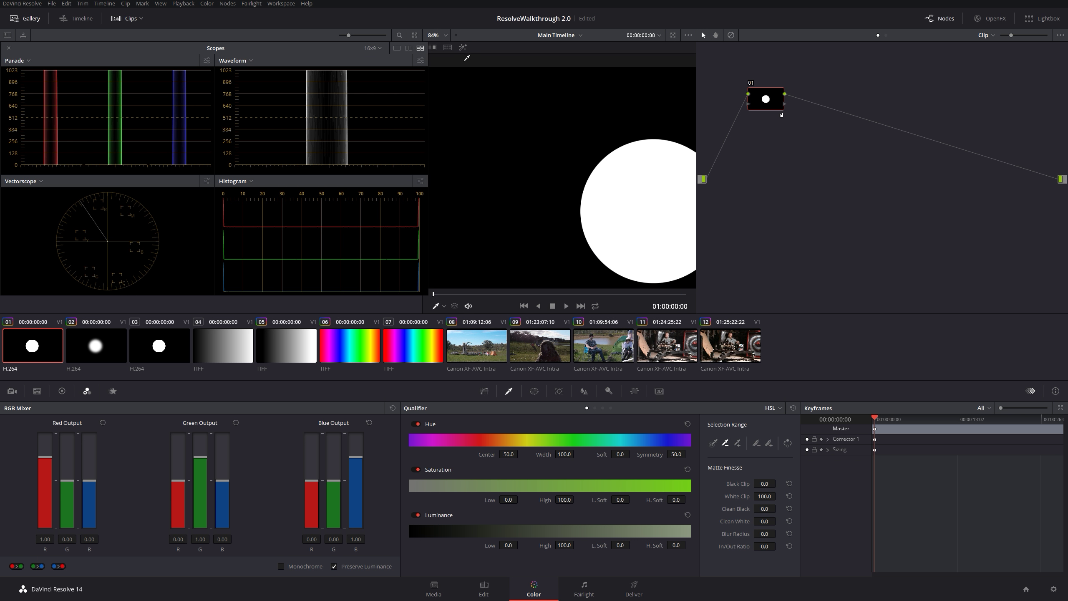
pyautogui.click(446, 35)
pyautogui.click(440, 46)
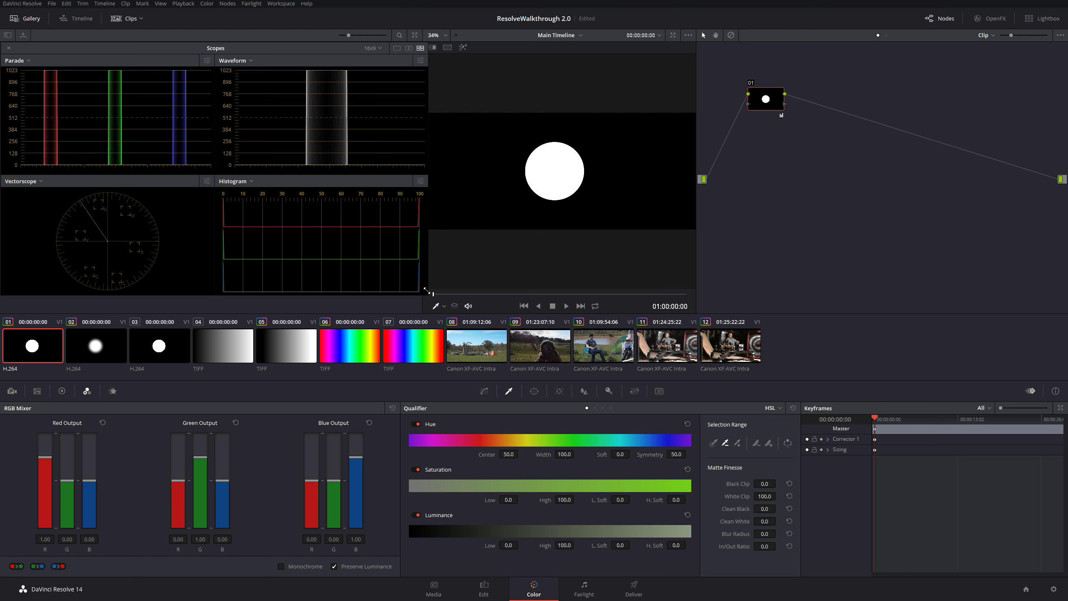
pyautogui.moveTo(428, 295); pyautogui.dragTo(398, 277)
pyautogui.moveTo(434, 295); pyautogui.dragTo(539, 297)
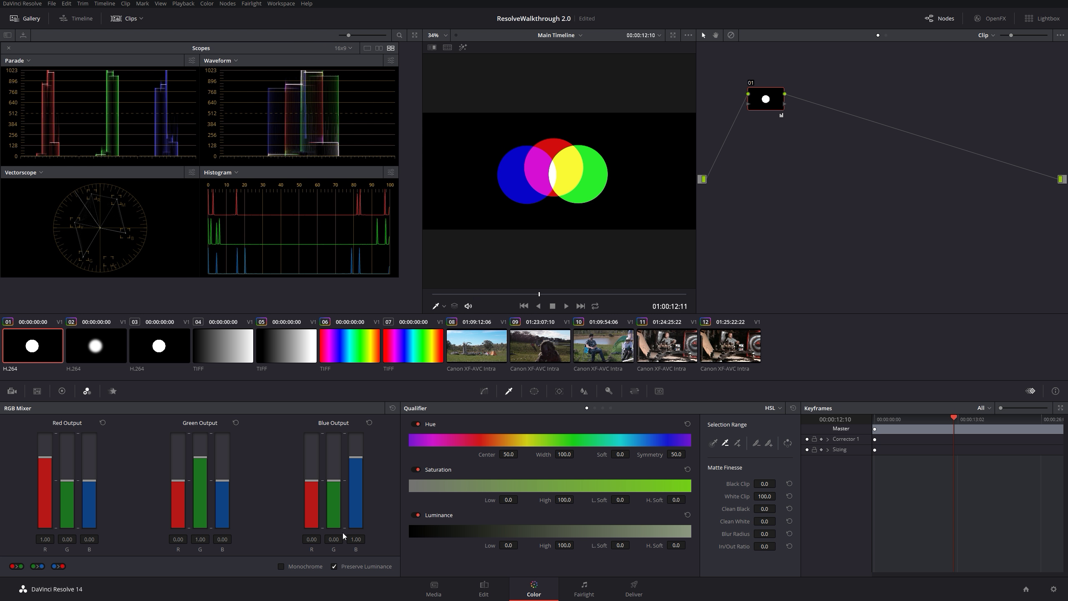
# Step: With Preserve Luminance on, try blue at -0.04, green at -0.06 and red at -0.10 in their own outputs, and reset the mixer
pyautogui.moveTo(360, 457); pyautogui.dragTo(374, 481)
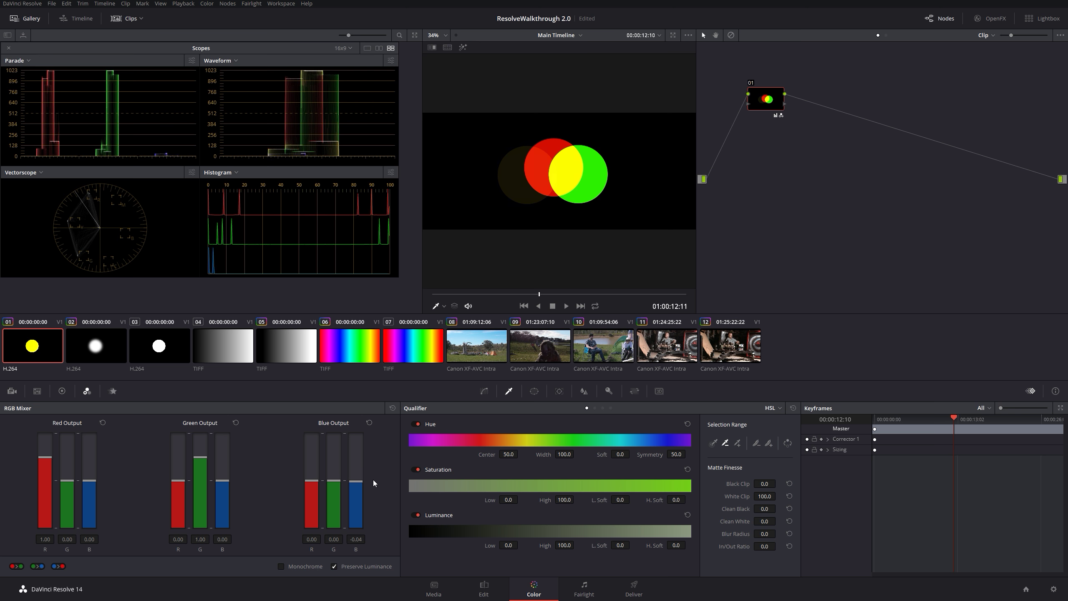
pyautogui.moveTo(200, 457); pyautogui.dragTo(201, 483)
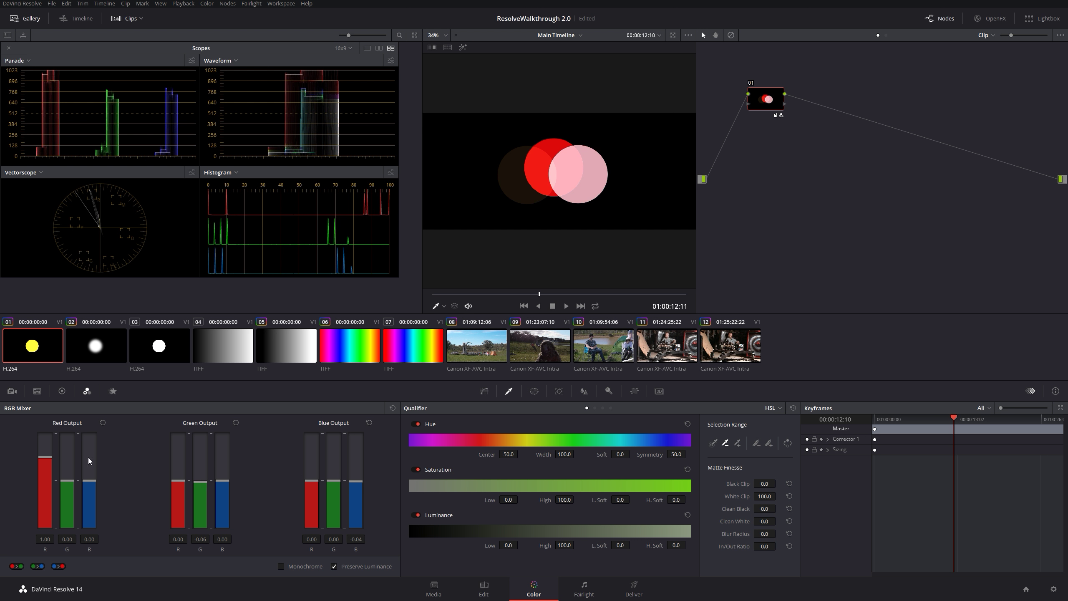
pyautogui.moveTo(42, 456); pyautogui.dragTo(48, 482)
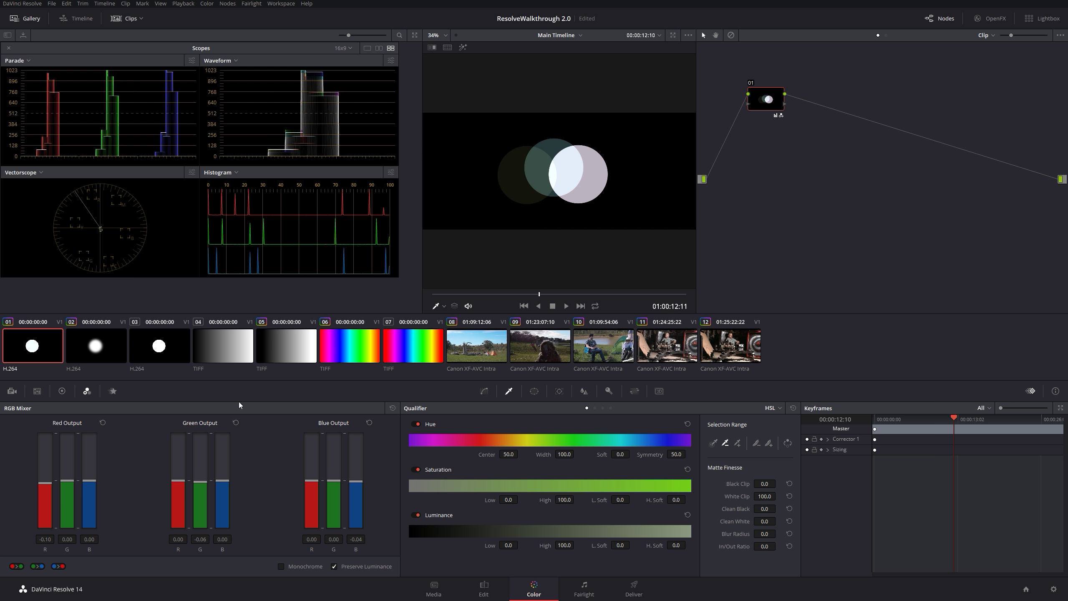
pyautogui.click(397, 412)
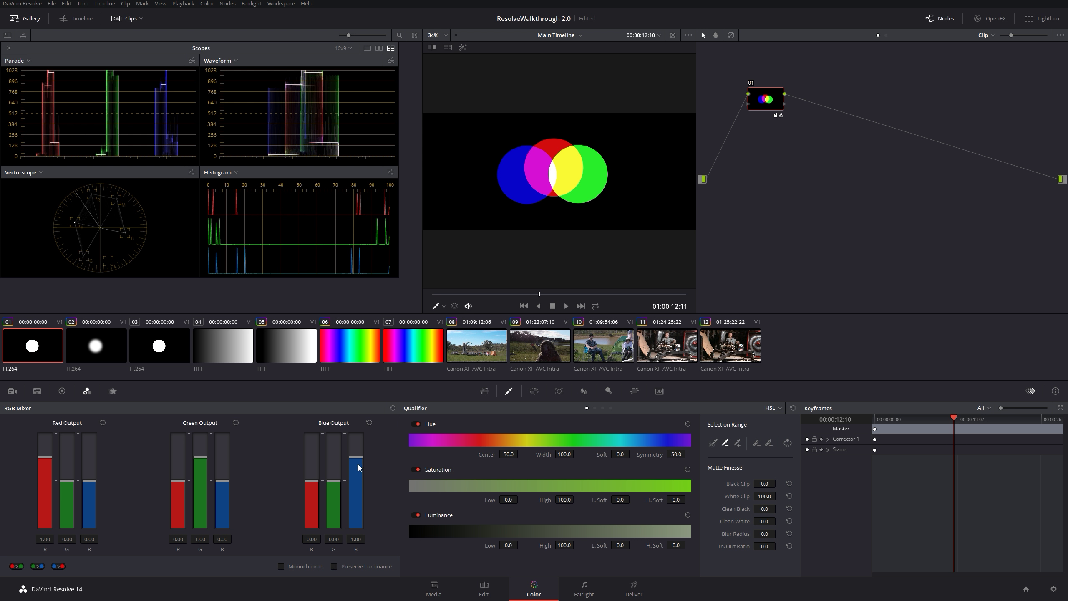
# Step: With Preserve Luminance off, try blue at -0.07, red at 0.85 and green at 0.33 in their own outputs
pyautogui.moveTo(358, 457); pyautogui.dragTo(358, 481)
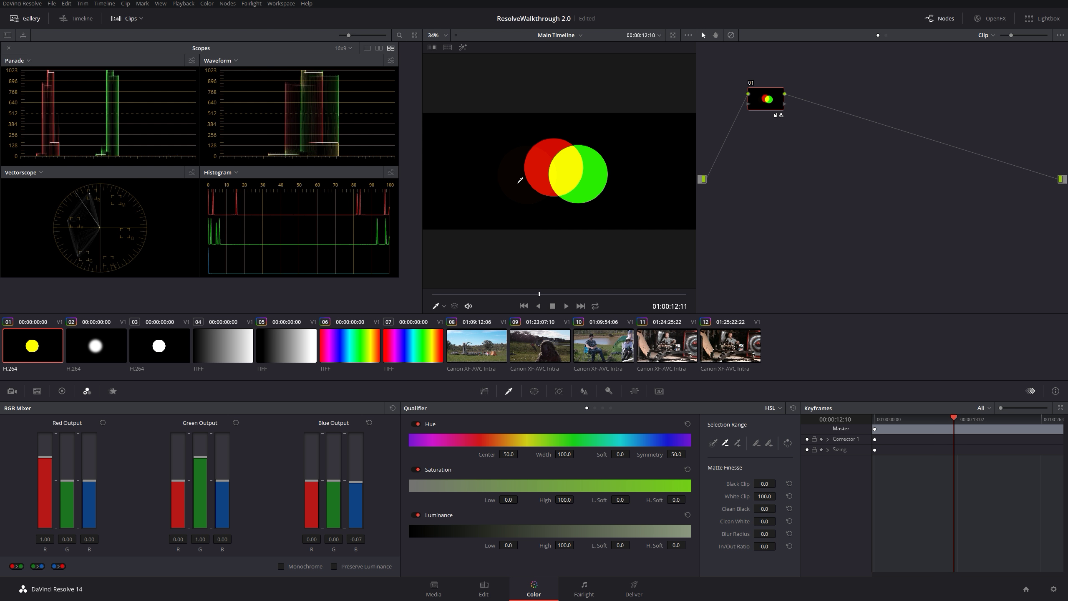
pyautogui.moveTo(204, 460); pyautogui.dragTo(194, 485)
pyautogui.moveTo(45, 456)
pyautogui.mouseDown()
pyautogui.moveTo(37, 480)
pyautogui.moveTo(45, 456)
pyautogui.moveTo(43, 470)
pyautogui.moveTo(64, 460)
pyautogui.mouseUp()
pyautogui.moveTo(199, 485); pyautogui.dragTo(201, 472)
# Step: Reset the entire grade of clip 01's node 01
pyautogui.rightClick(767, 99)
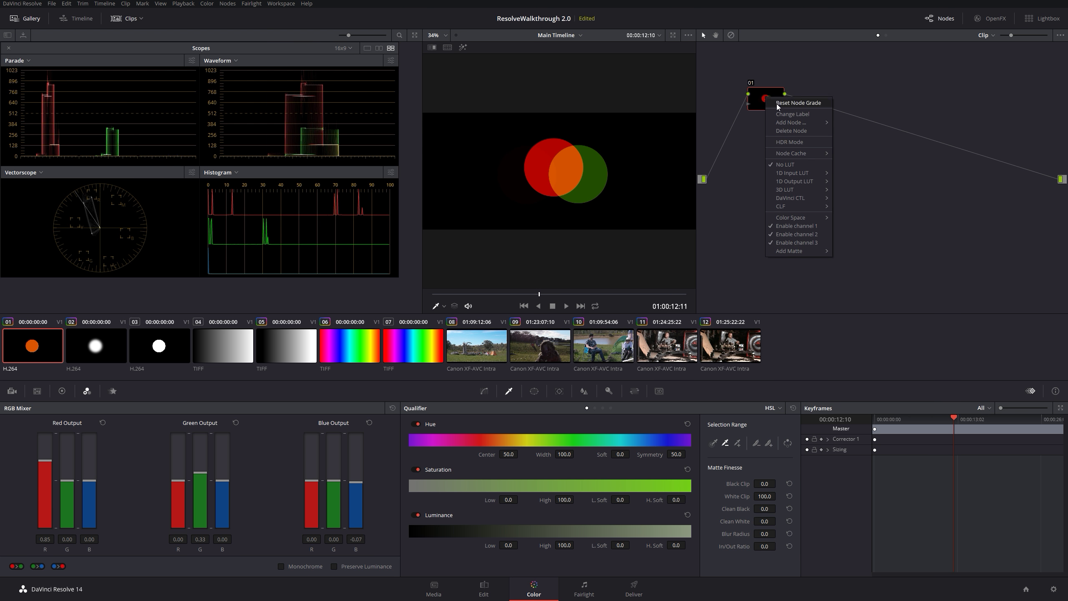
pyautogui.click(777, 103)
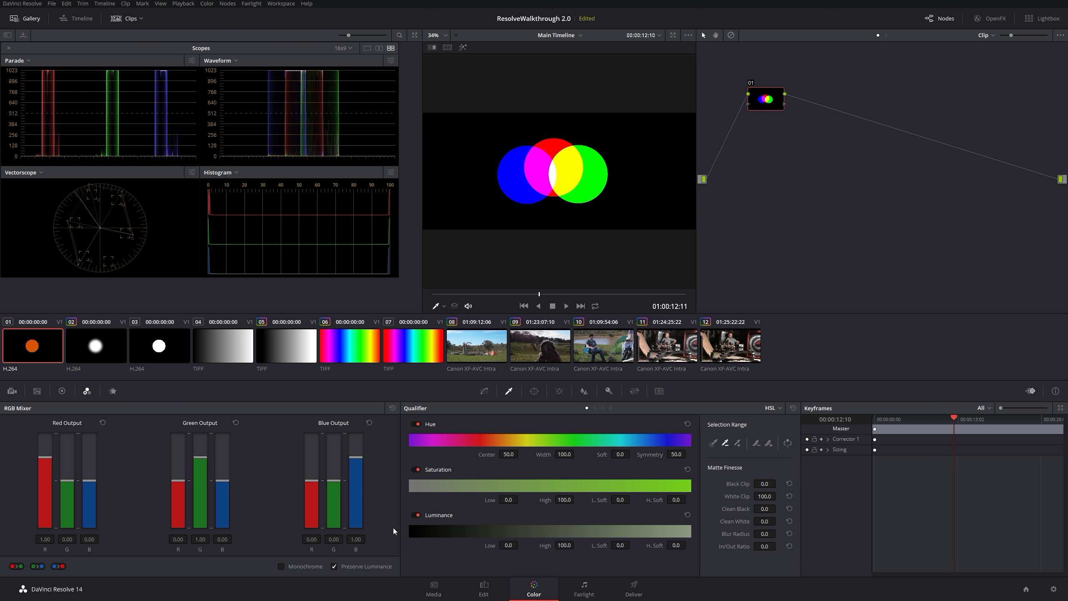
# Step: Try a Monochrome mix with red at 1.20, green at 0.07 and raised blue, and restore the default colour mix
pyautogui.click(282, 566)
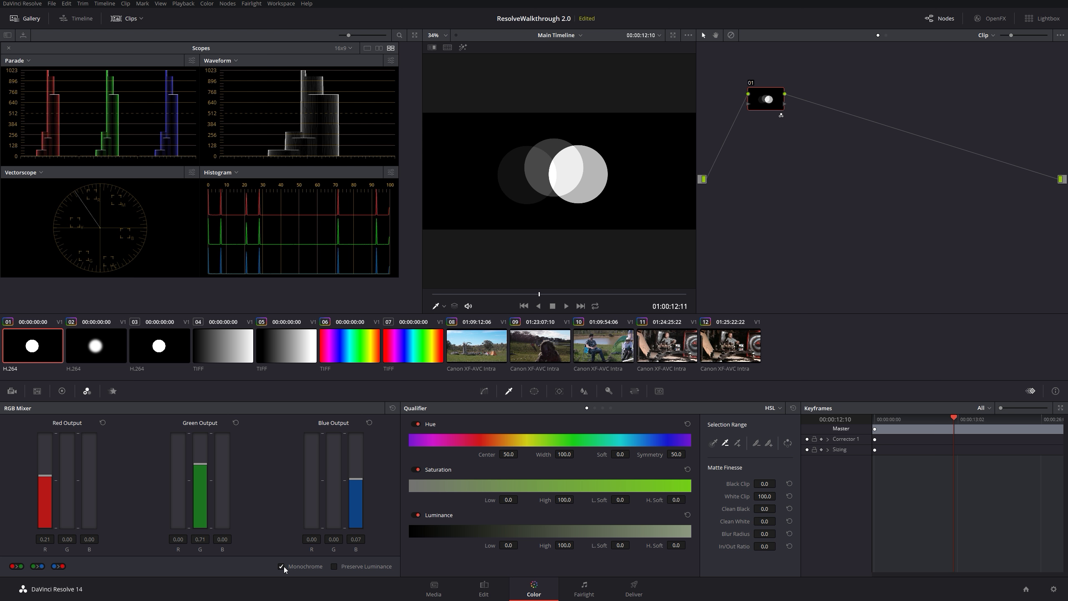
pyautogui.moveTo(200, 463)
pyautogui.mouseDown()
pyautogui.moveTo(200, 476)
pyautogui.moveTo(202, 468)
pyautogui.mouseUp()
pyautogui.moveTo(50, 475); pyautogui.dragTo(60, 447)
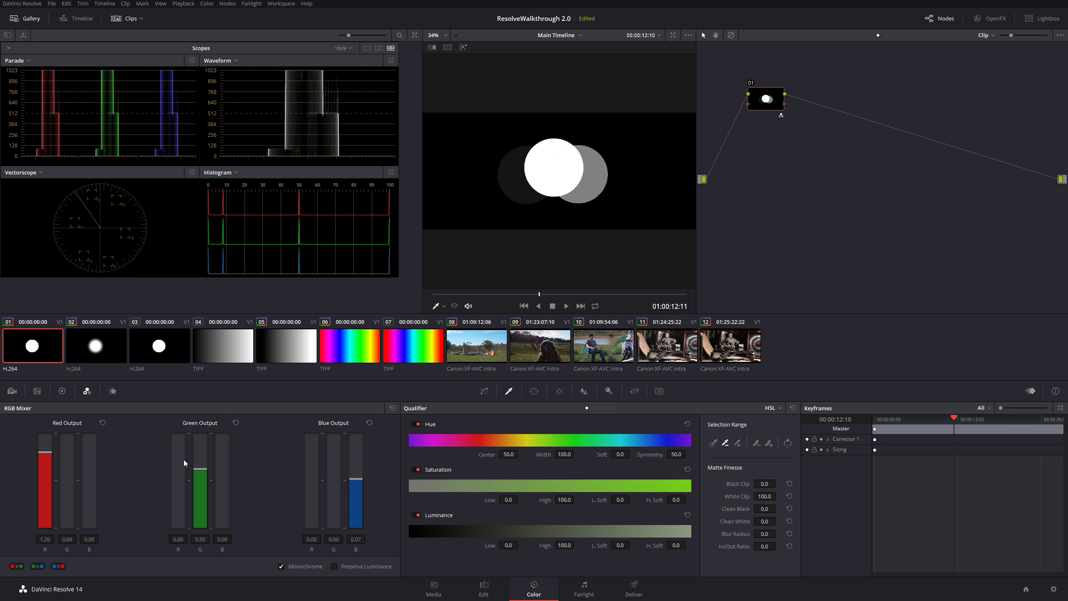
pyautogui.moveTo(204, 470); pyautogui.dragTo(204, 479)
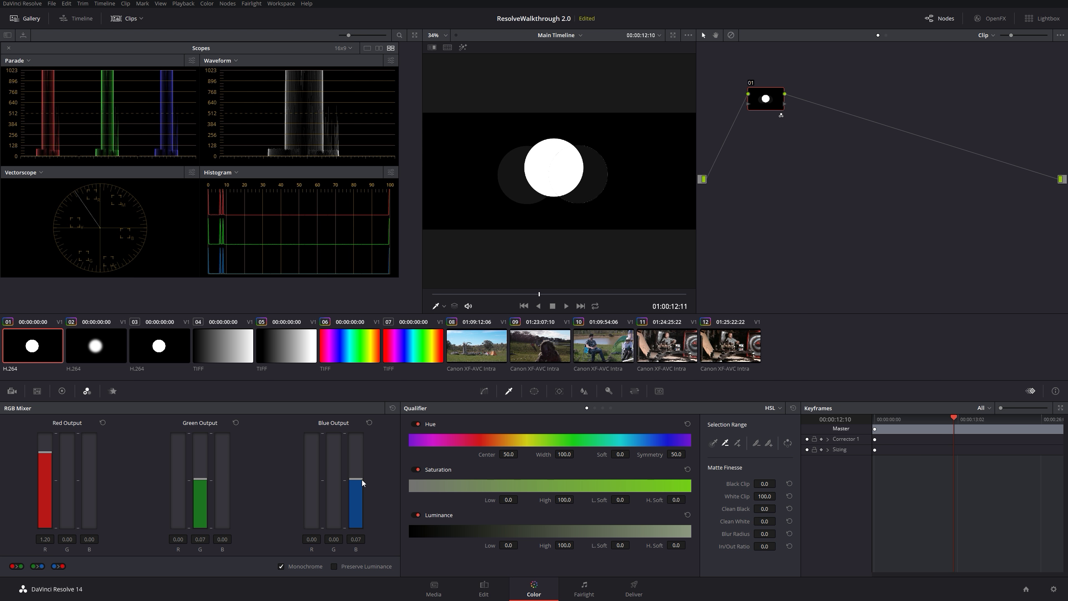
pyautogui.moveTo(361, 481); pyautogui.dragTo(364, 467)
pyautogui.click(392, 407)
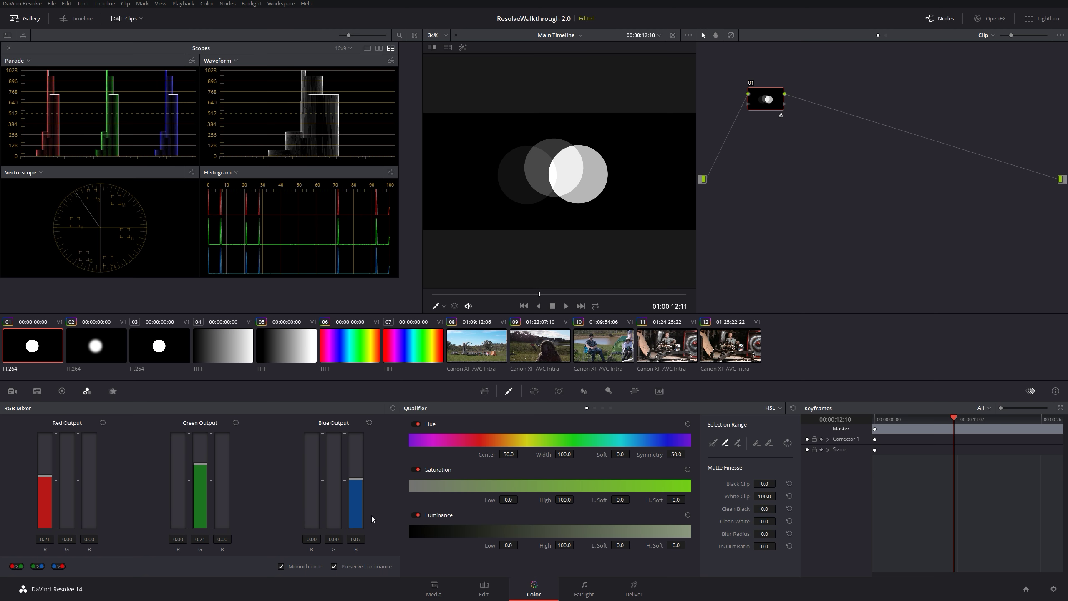
pyautogui.click(283, 565)
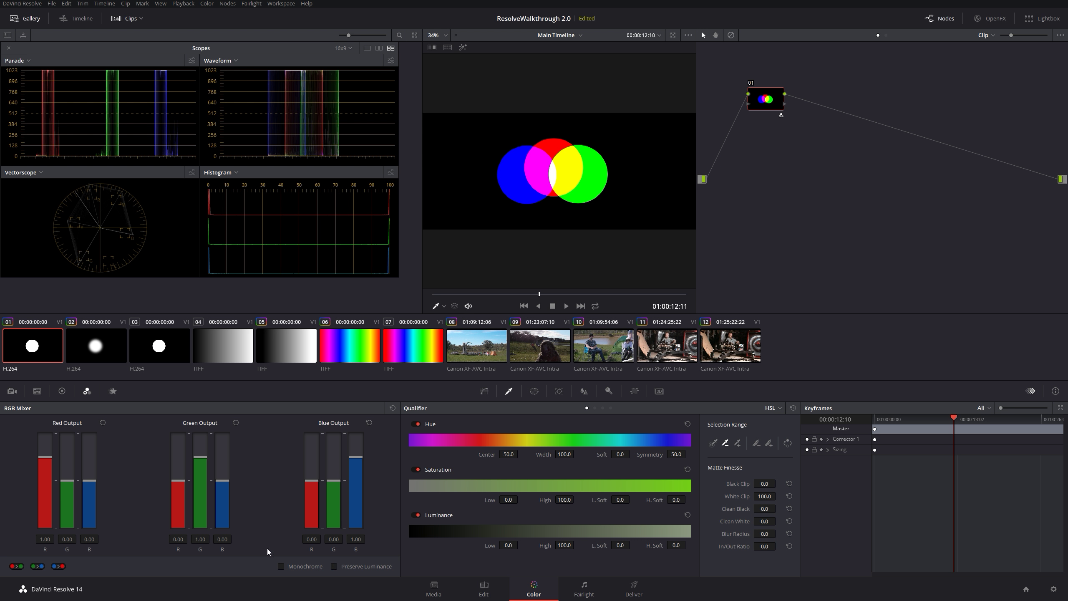
# Step: Try swapping blue with red, green with blue and red with green in the RGB Mixer, and reset the mixer
pyautogui.click(62, 567)
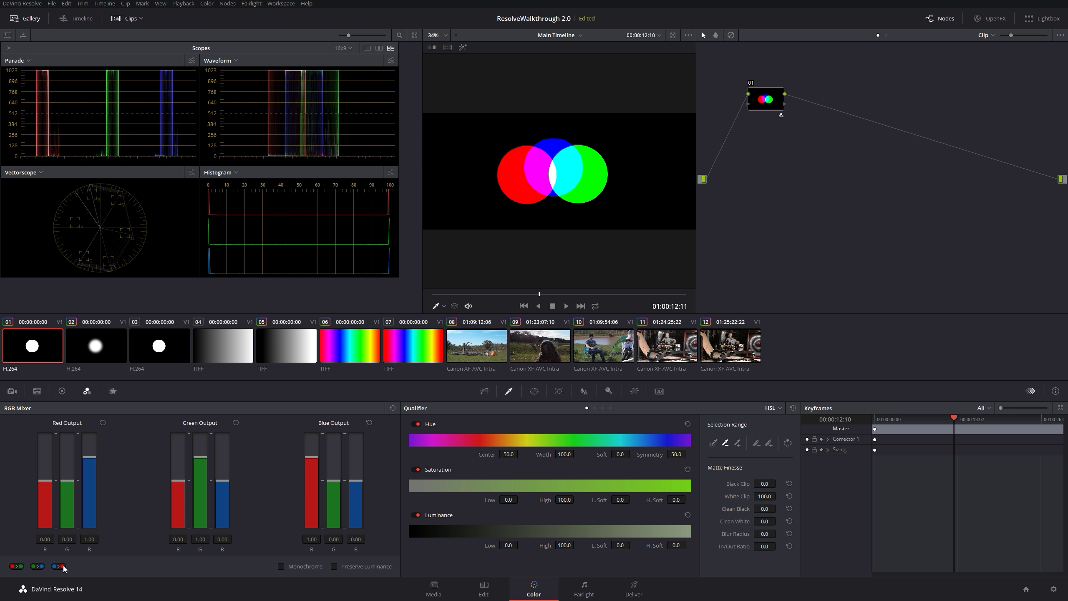
pyautogui.click(38, 567)
pyautogui.click(17, 567)
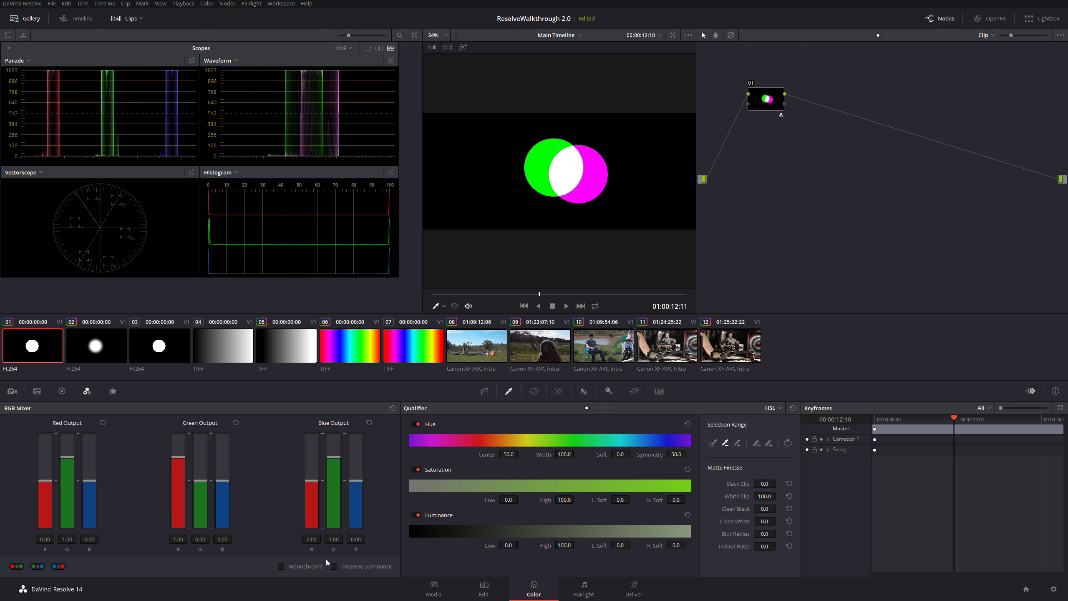
pyautogui.click(392, 408)
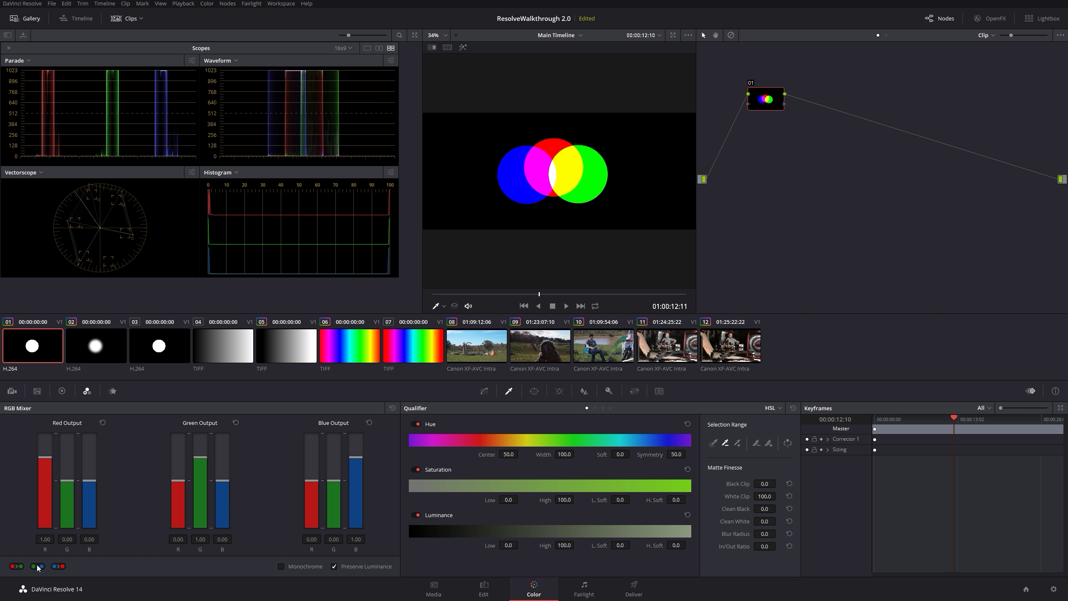
# Step: In Motion Effects for clip 08's node 03, set the Motion Blur estimation type to Better
pyautogui.click(115, 392)
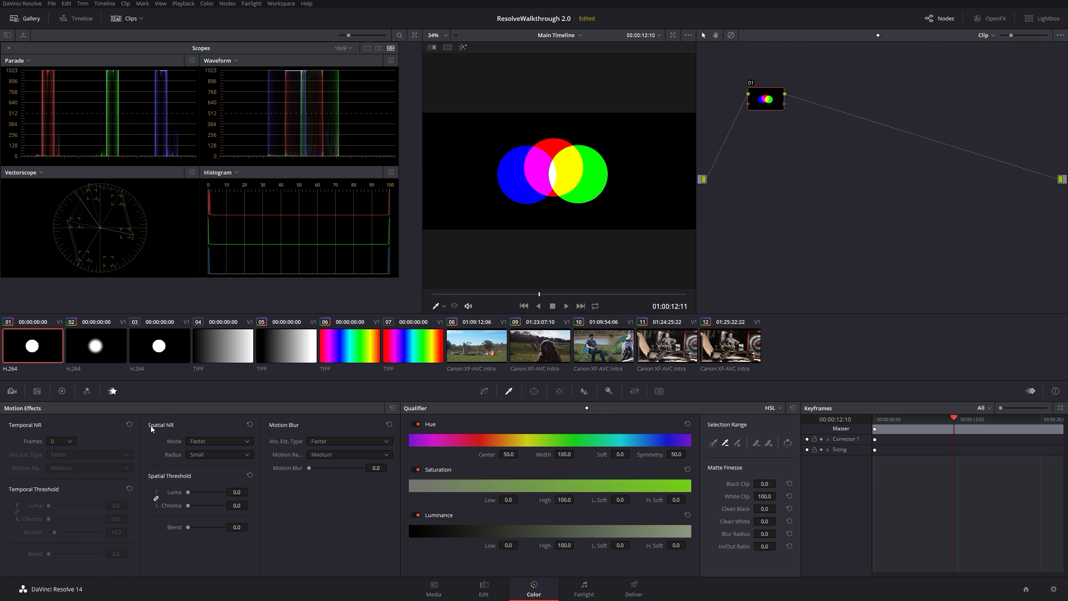
pyautogui.click(67, 441)
pyautogui.click(458, 343)
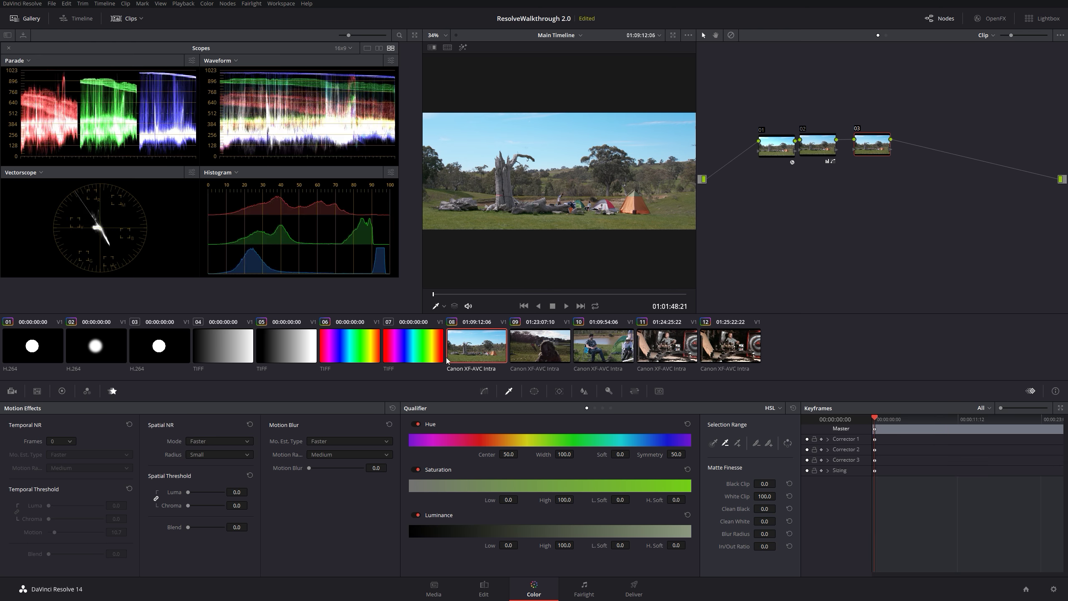
pyautogui.click(338, 440)
pyautogui.click(332, 458)
# Step: Try a Motion Blur of 0.8 on node 03, dismiss the Studio upgrade offer and reset the blur to 0.0
pyautogui.moveTo(309, 467); pyautogui.dragTo(321, 469)
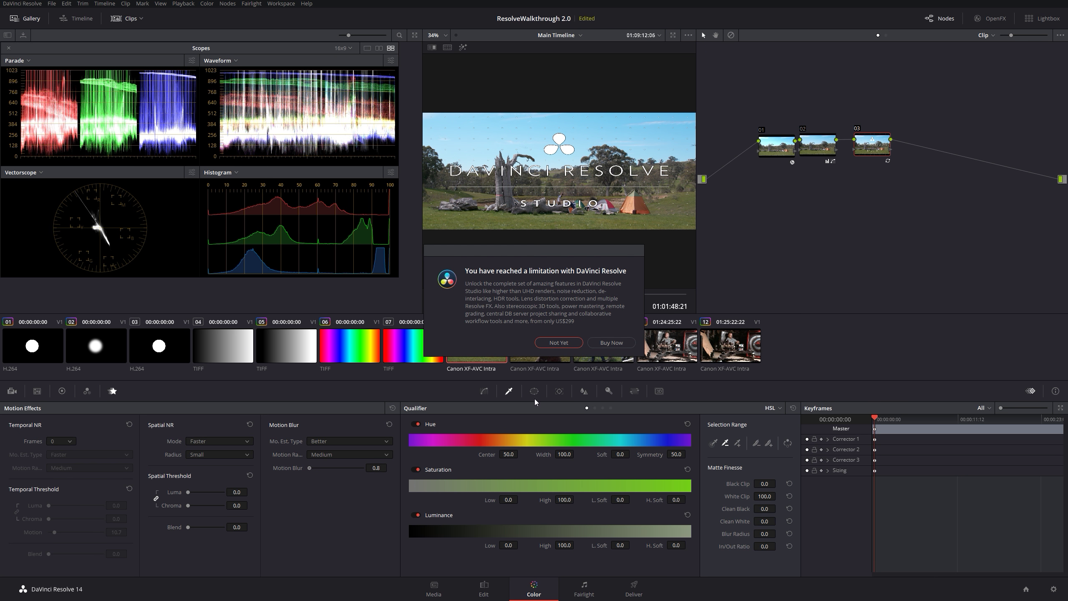
pyautogui.click(558, 342)
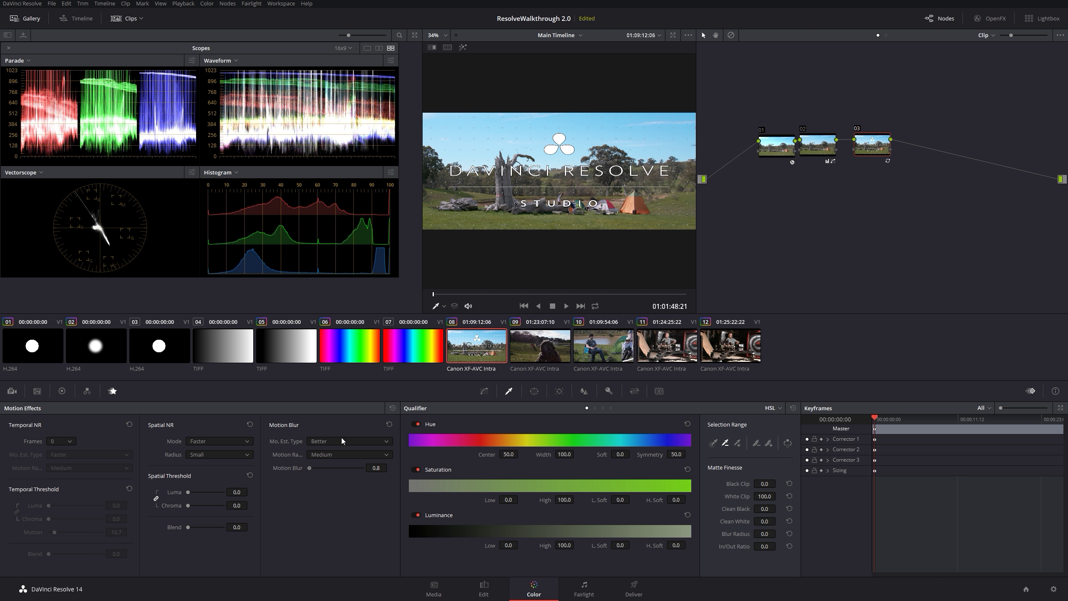
pyautogui.doubleClick(311, 467)
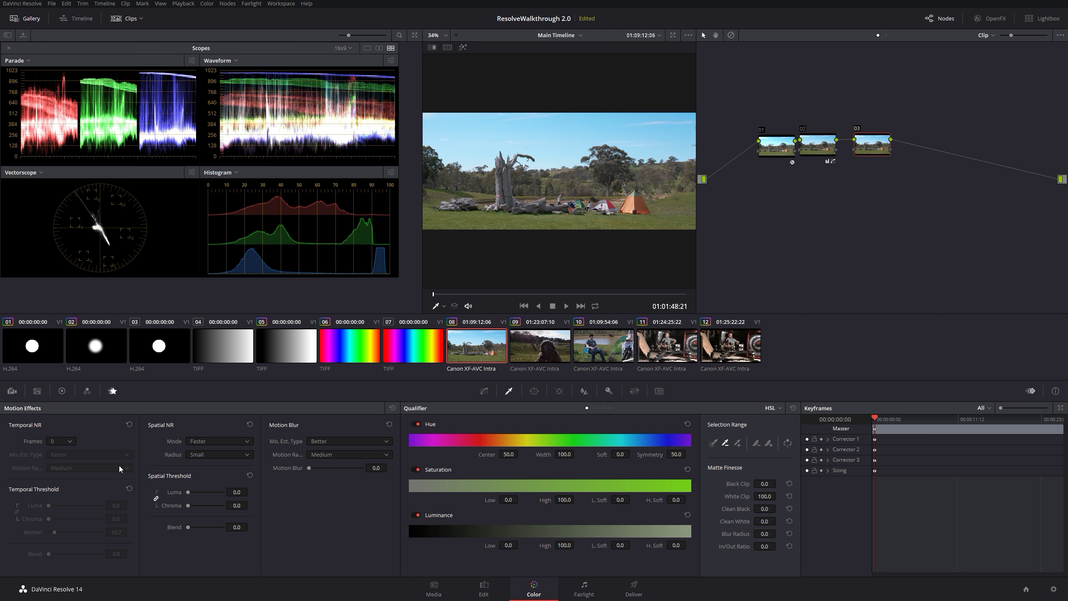
# Step: Rearrange clip 08's nodes 01, 02 and 03 into an evenly spaced row near the middle of the node graph
pyautogui.moveTo(777, 122); pyautogui.dragTo(955, 171)
pyautogui.click(839, 243)
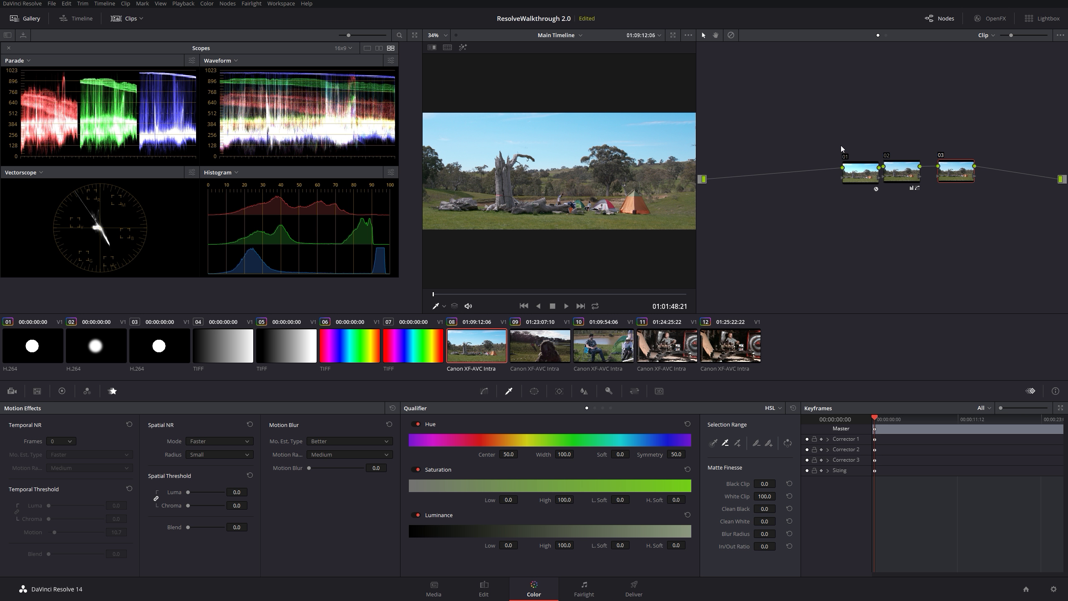
pyautogui.moveTo(857, 173); pyautogui.dragTo(821, 161)
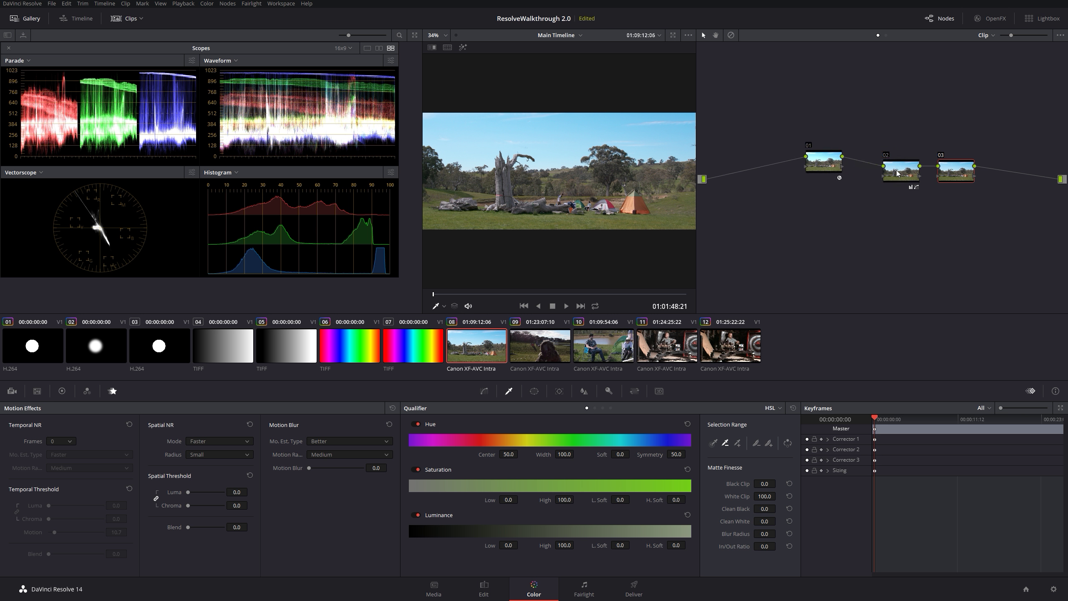
pyautogui.moveTo(899, 174); pyautogui.dragTo(887, 168)
pyautogui.moveTo(950, 176); pyautogui.dragTo(949, 173)
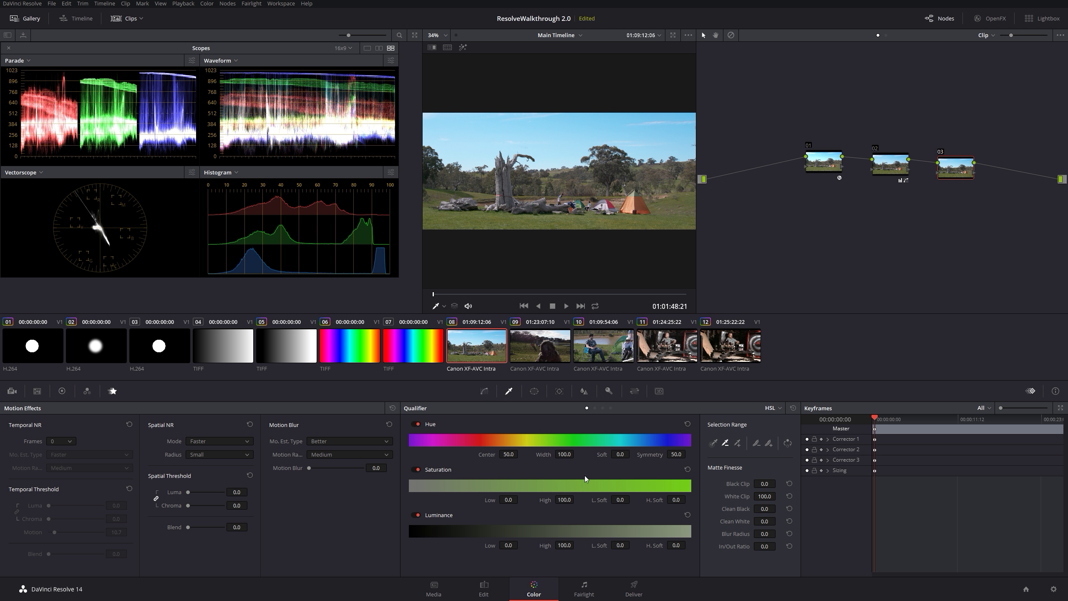
# Step: Enlarge the scopes panel slightly and display the Window palette
pyautogui.moveTo(398, 278); pyautogui.dragTo(416, 292)
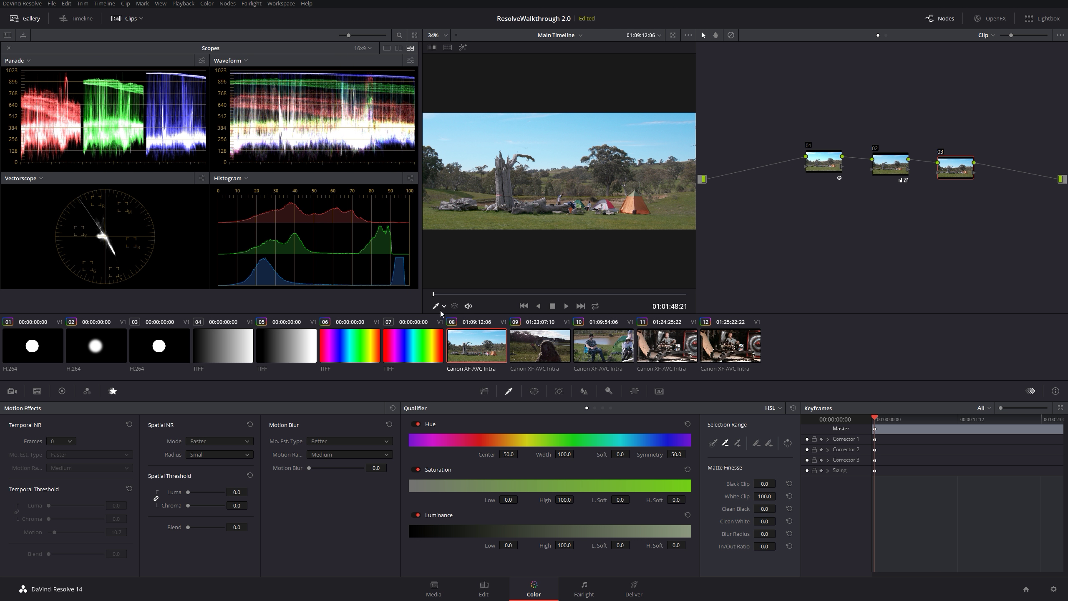
pyautogui.click(484, 391)
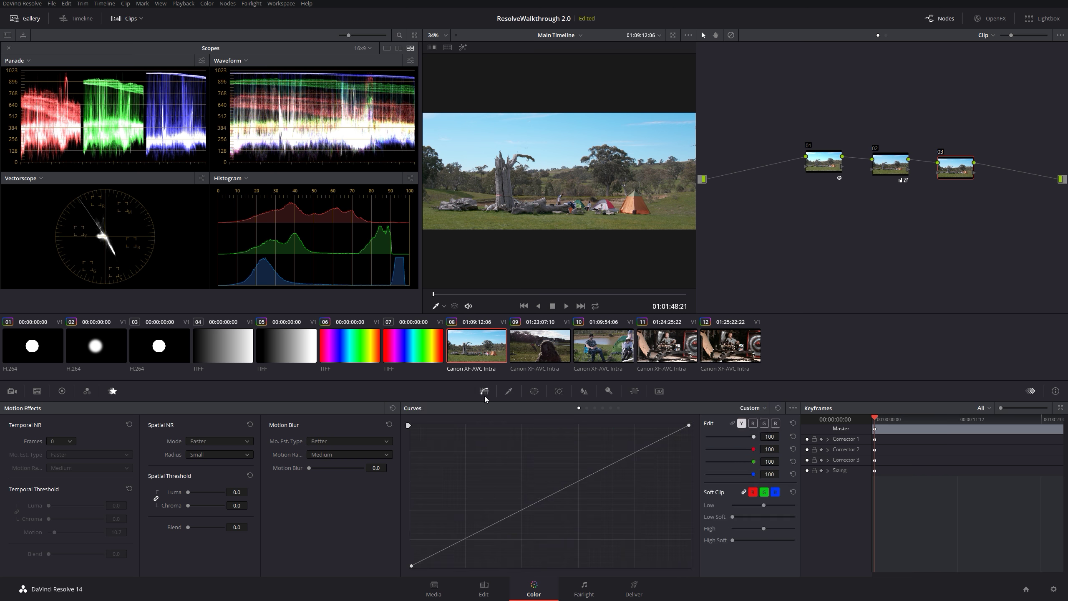
pyautogui.click(534, 391)
# Step: Select clip 10 and reposition its nodes in the graph, bringing node 06 closer to the Parallel Mixer
pyautogui.click(540, 345)
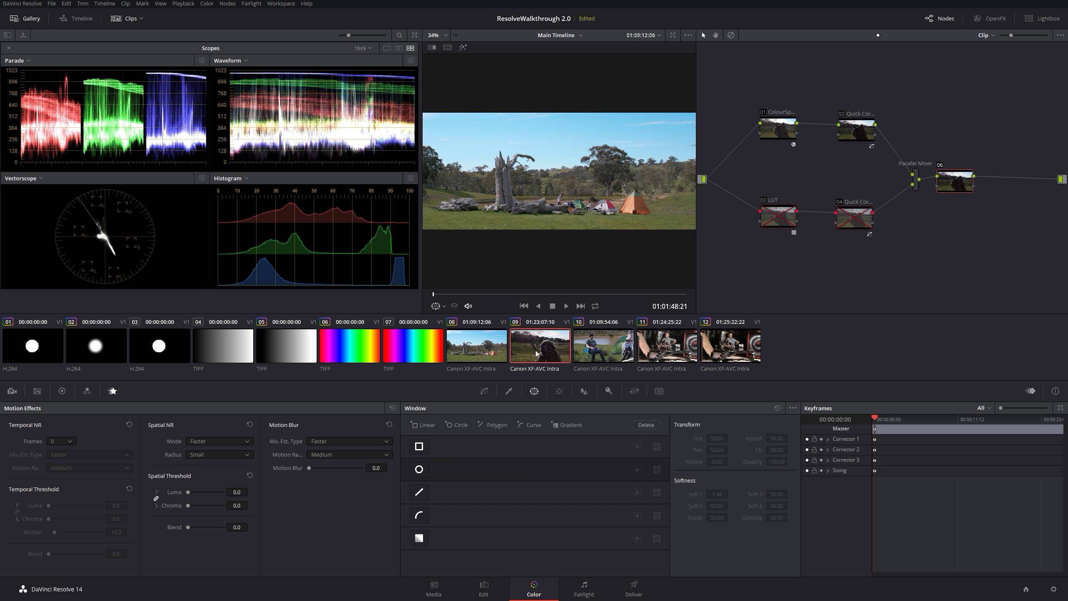
pyautogui.press('Down')
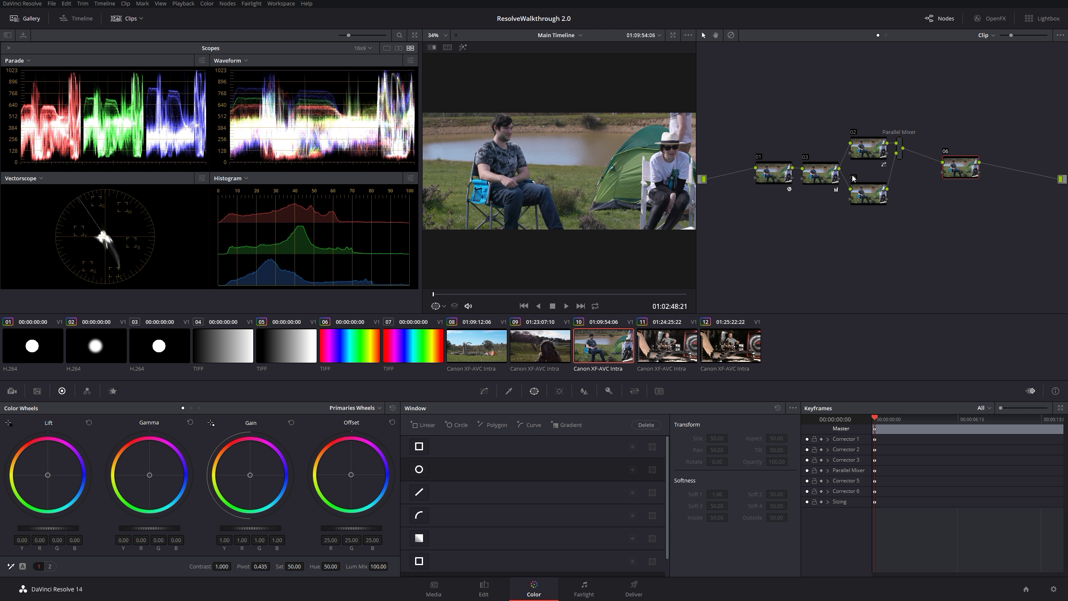
pyautogui.click(932, 21)
pyautogui.click(932, 21)
pyautogui.moveTo(777, 110); pyautogui.dragTo(908, 235)
pyautogui.moveTo(875, 200); pyautogui.dragTo(836, 207)
pyautogui.click(954, 215)
pyautogui.click(956, 167)
pyautogui.moveTo(957, 168); pyautogui.dragTo(894, 167)
# Step: Try resetting clip 10's grade and nodes to a single node, and place it near the middle of the graph
pyautogui.rightClick(905, 219)
pyautogui.click(921, 223)
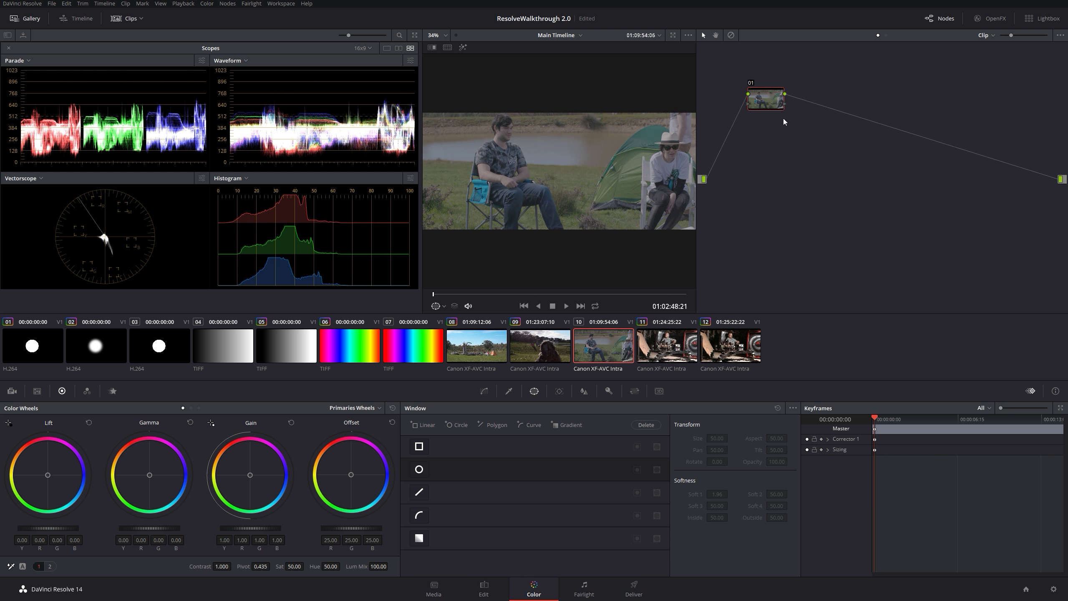
pyautogui.moveTo(771, 106); pyautogui.dragTo(868, 176)
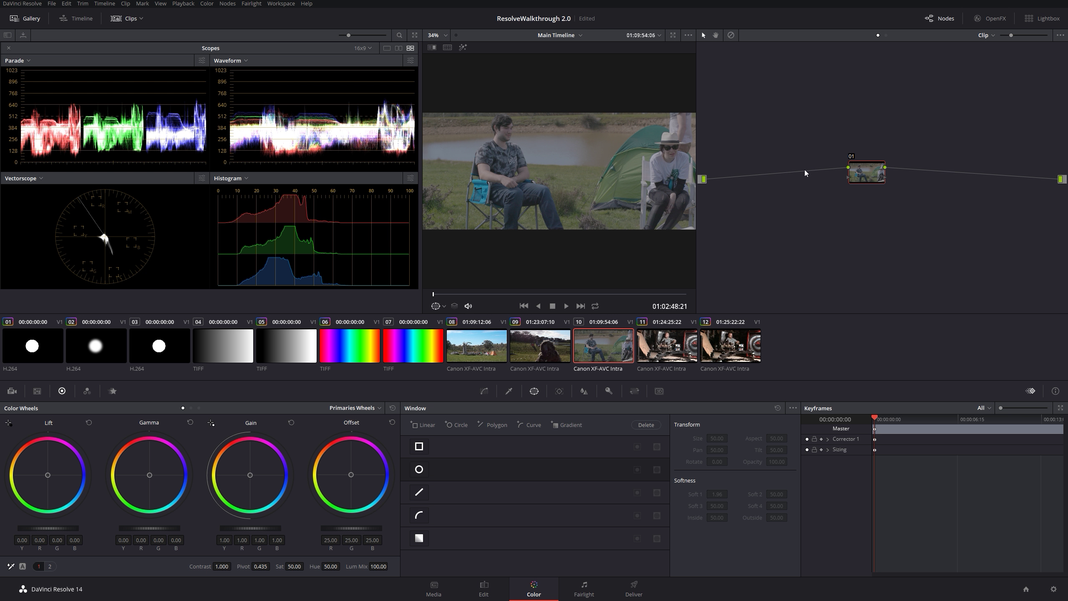
pyautogui.moveTo(871, 179)
pyautogui.mouseDown()
pyautogui.moveTo(917, 174)
pyautogui.moveTo(884, 176)
pyautogui.mouseUp()
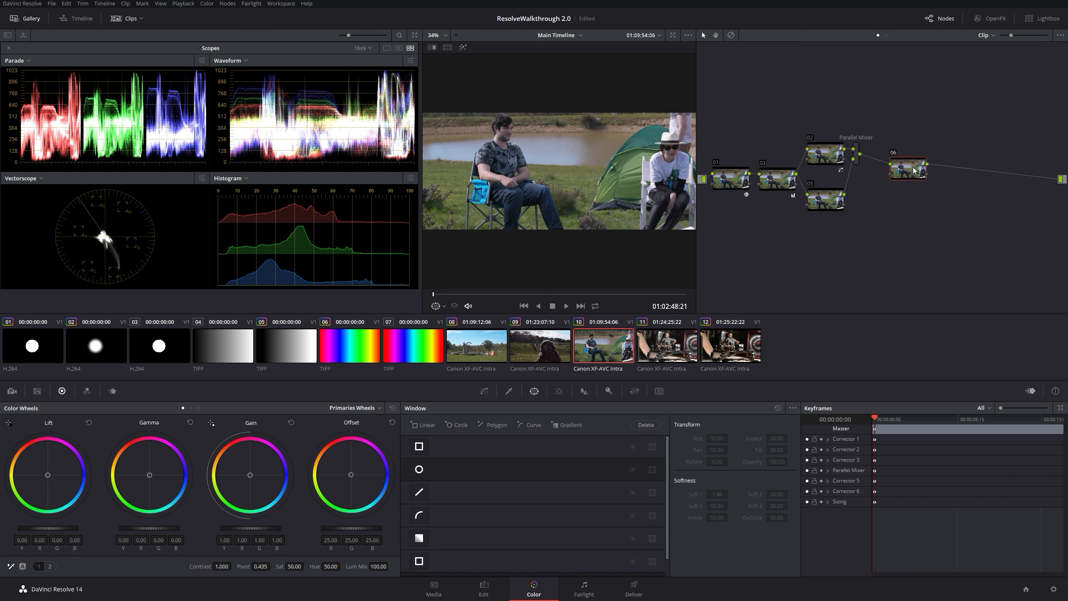
# Step: Try adding a serial node after node 06 and another node with a circular window, and undo the additions
pyautogui.moveTo(913, 170); pyautogui.dragTo(920, 178)
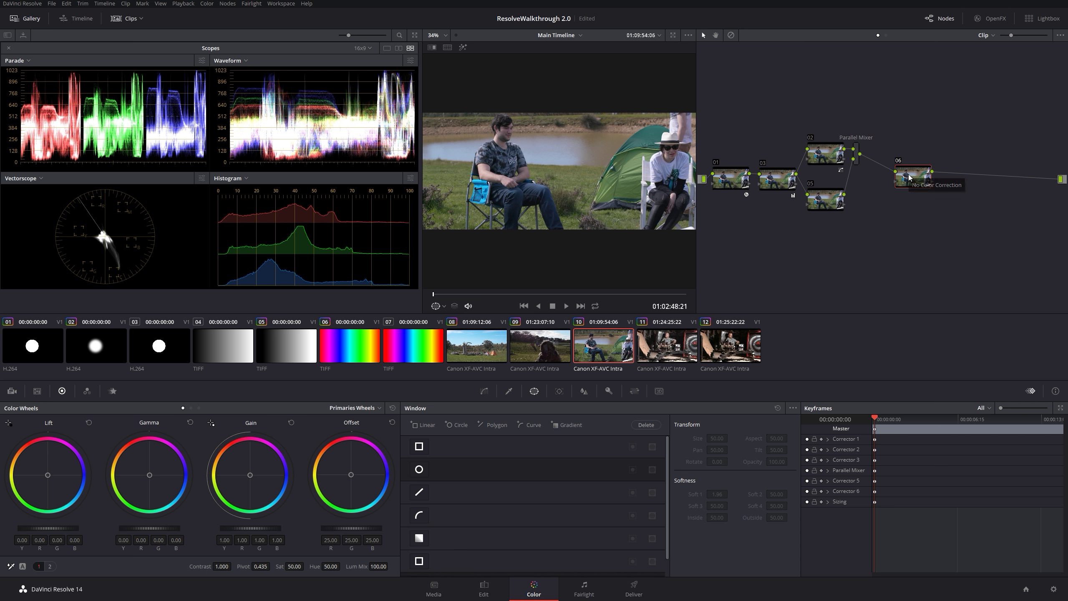
pyautogui.hotkey('alt', 's')
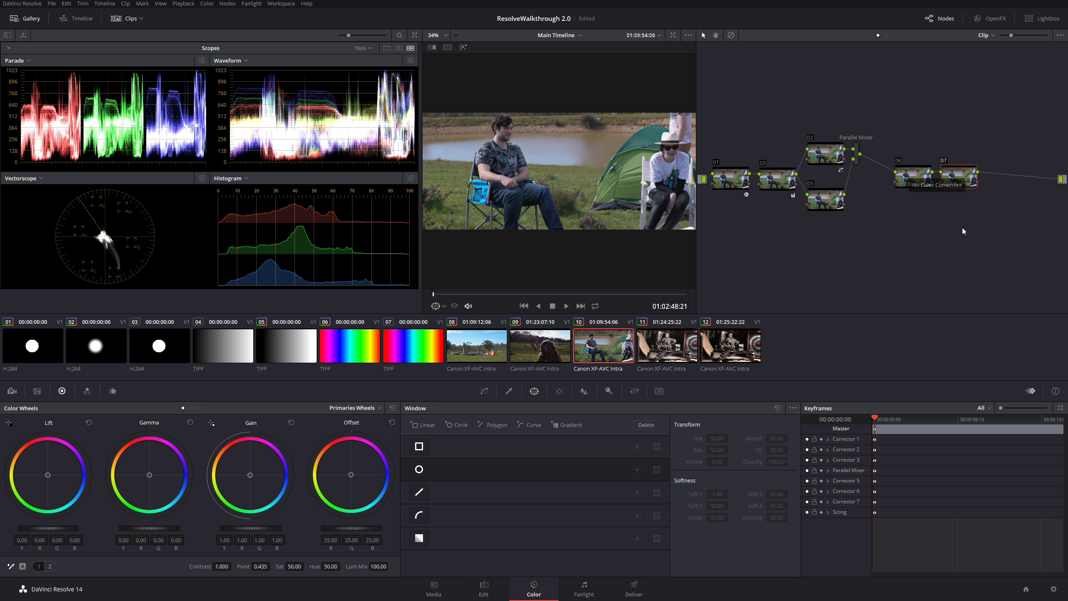
pyautogui.press('q')
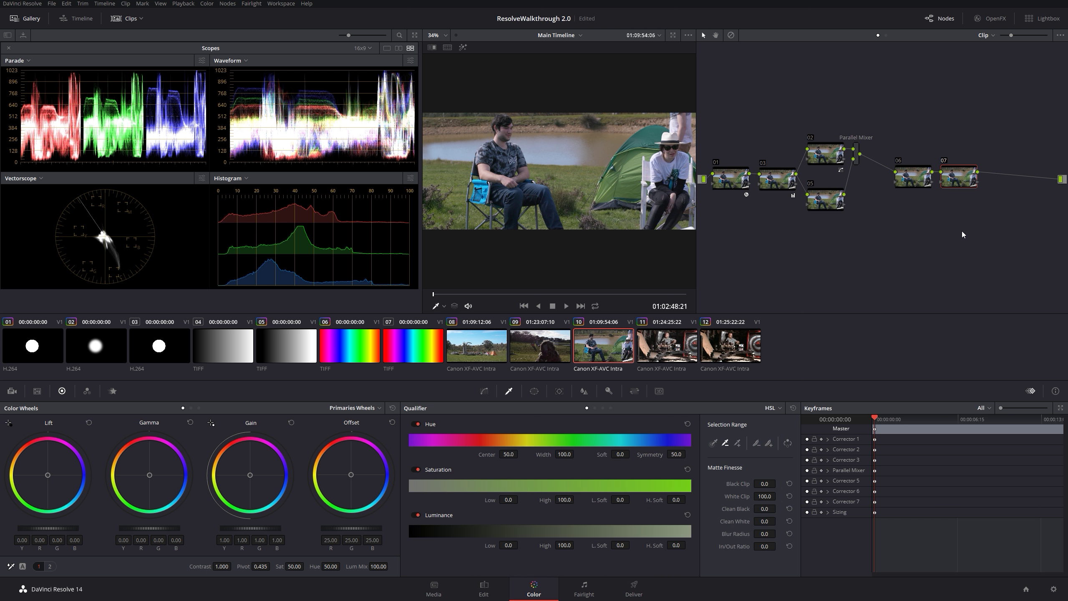
pyautogui.hotkey('alt', 'c')
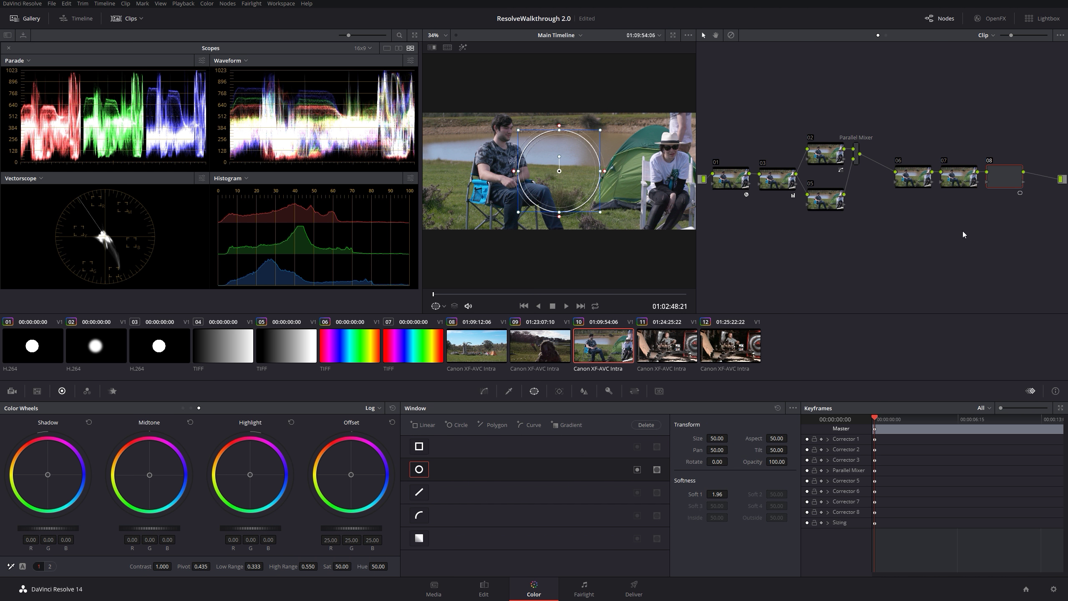
pyautogui.hotkey('alt', 'q')
pyautogui.hotkey('ctrl', 'z')
pyautogui.hotkey('ctrl', 'z')
pyautogui.hotkey('ctrl', 'z')
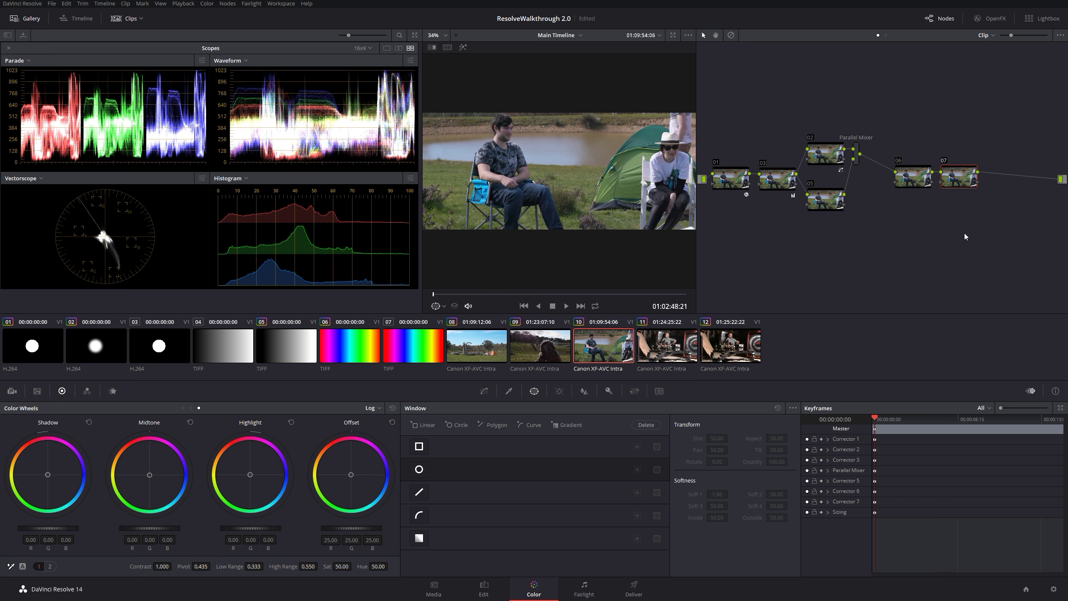
# Step: Shift node 06 slightly toward the output, try adding one serial node after it, and undo the addition
pyautogui.moveTo(920, 176); pyautogui.dragTo(935, 174)
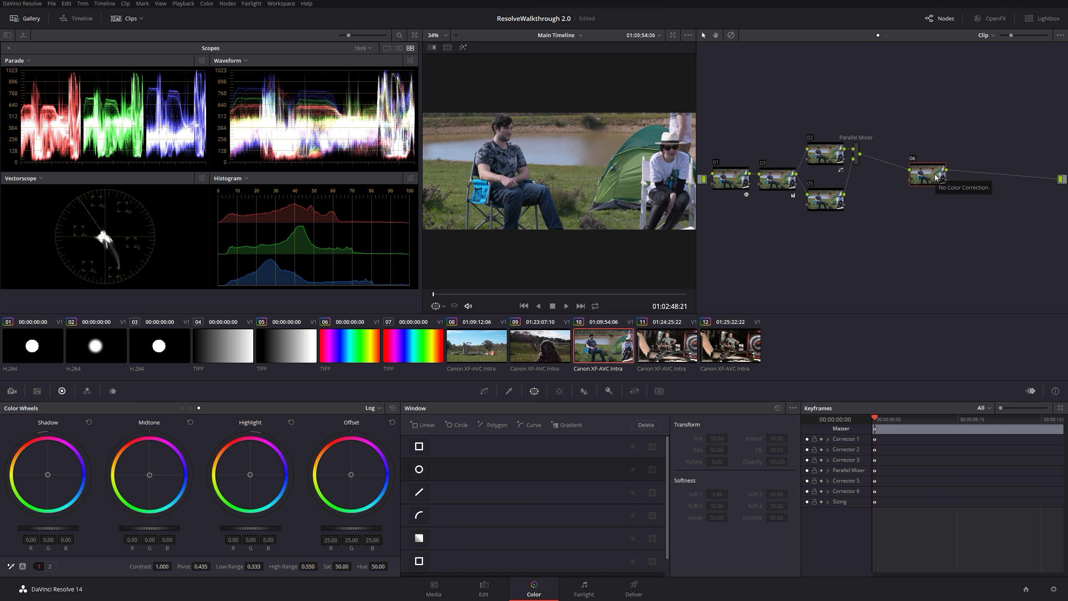
pyautogui.hotkey('alt', 's')
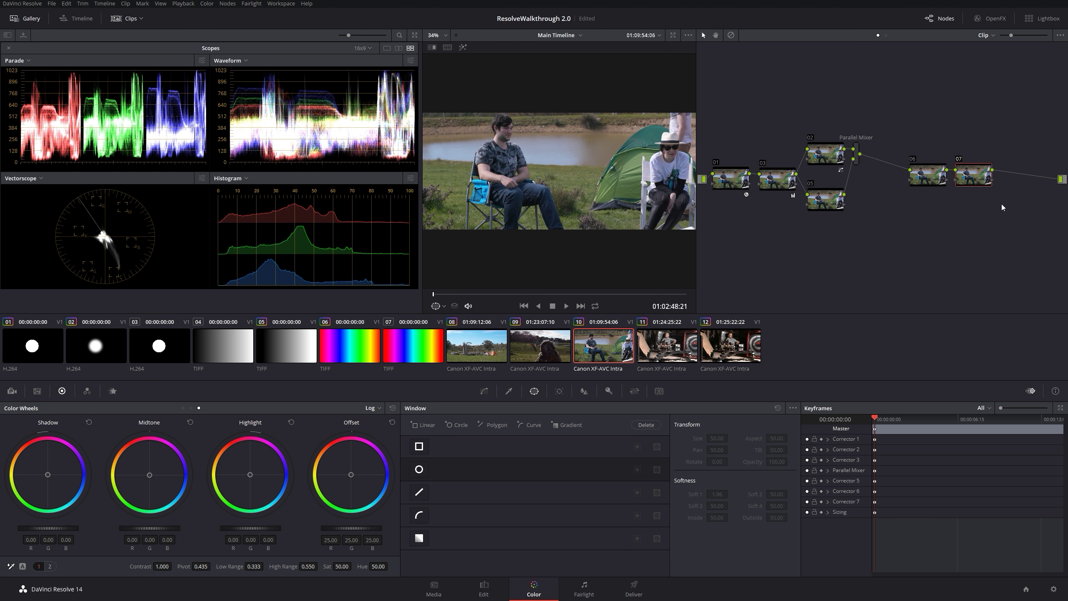
pyautogui.hotkey('ctrl', 'z')
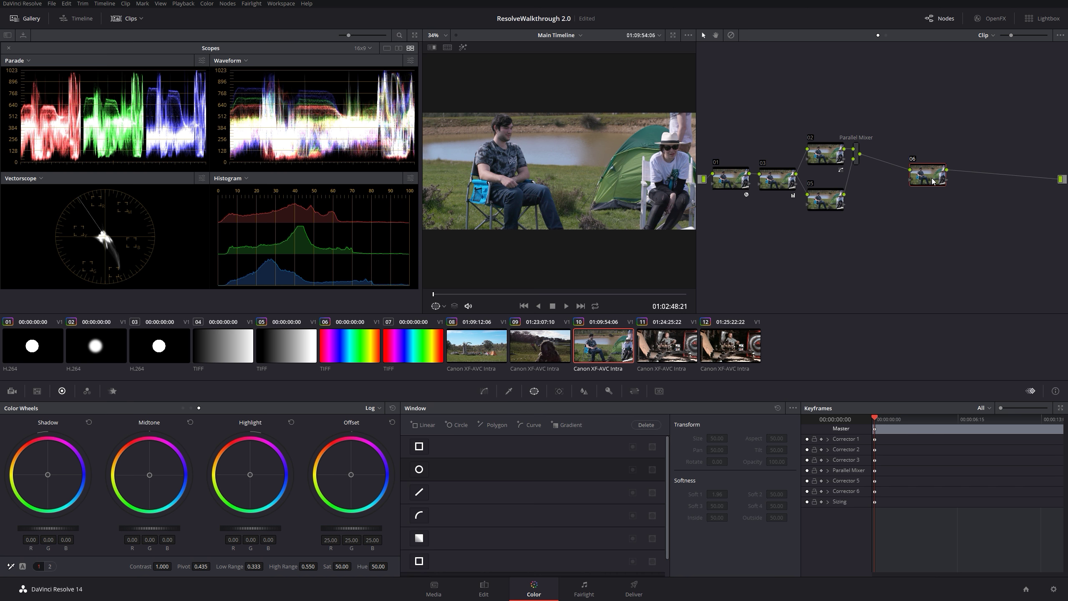
# Step: Lower the Parallel Mixer between its two input nodes and move node 06 farther along the chain toward the output
pyautogui.moveTo(932, 181); pyautogui.dragTo(943, 182)
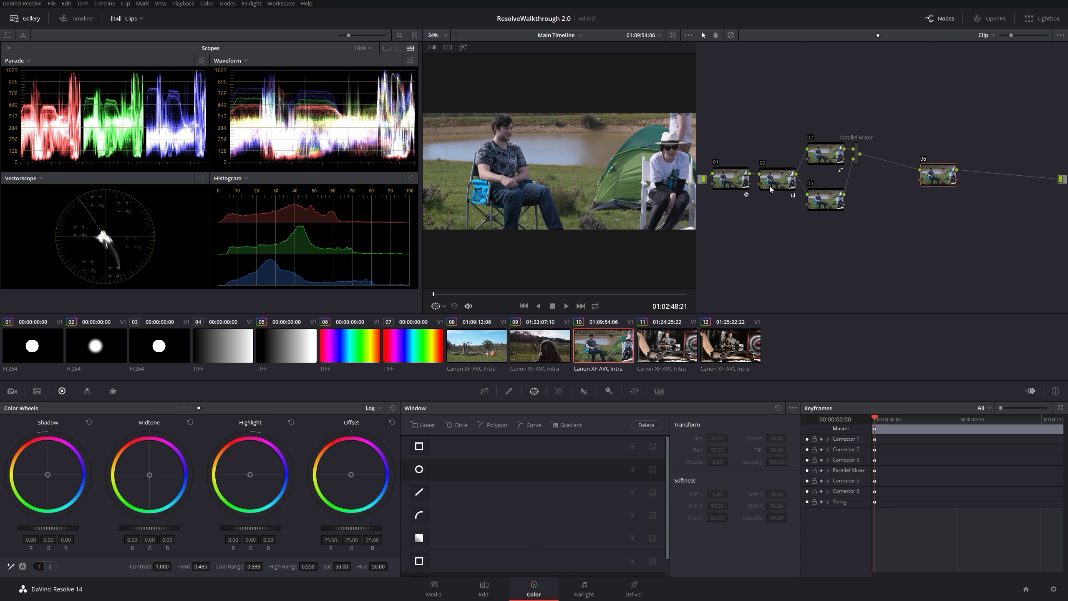
pyautogui.click(929, 18)
pyautogui.click(929, 19)
pyautogui.moveTo(933, 170)
pyautogui.mouseDown()
pyautogui.moveTo(960, 178)
pyautogui.moveTo(943, 169)
pyautogui.mouseUp()
pyautogui.moveTo(856, 154); pyautogui.dragTo(859, 166)
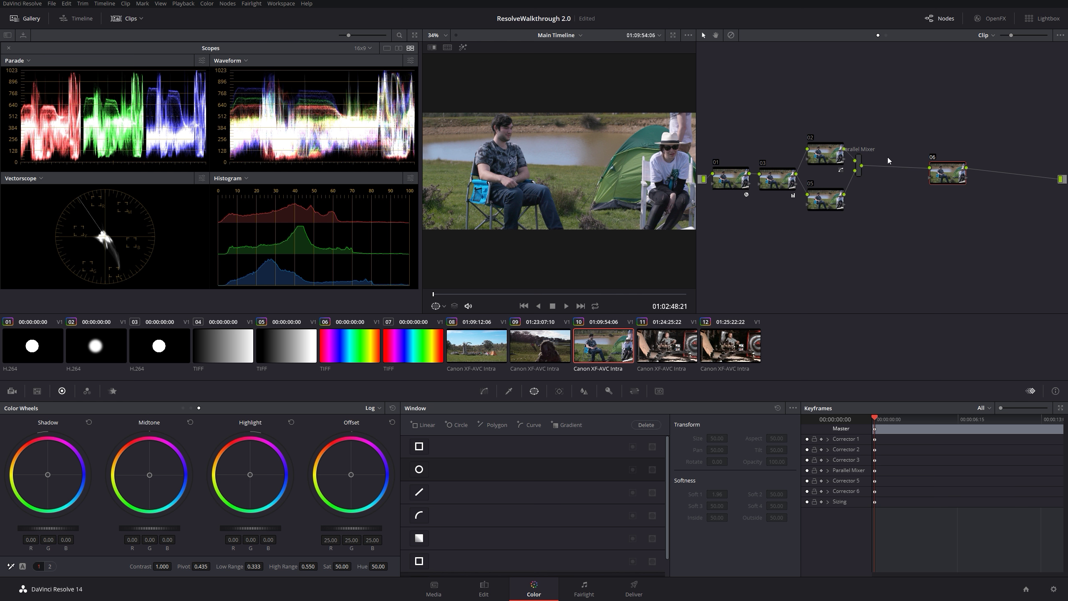
pyautogui.moveTo(946, 175); pyautogui.dragTo(954, 172)
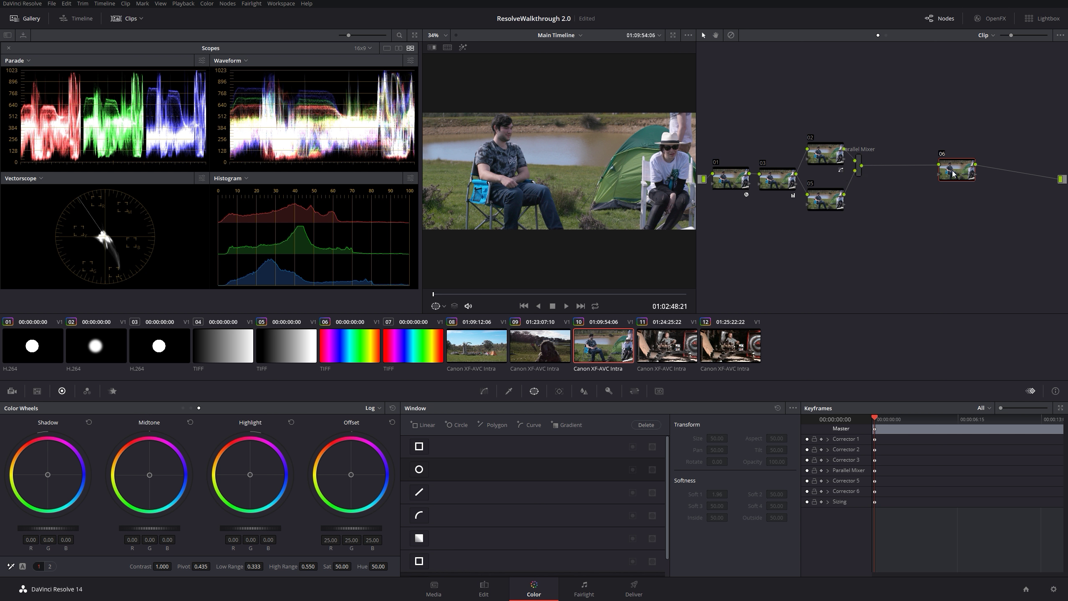
pyautogui.moveTo(953, 174); pyautogui.dragTo(941, 176)
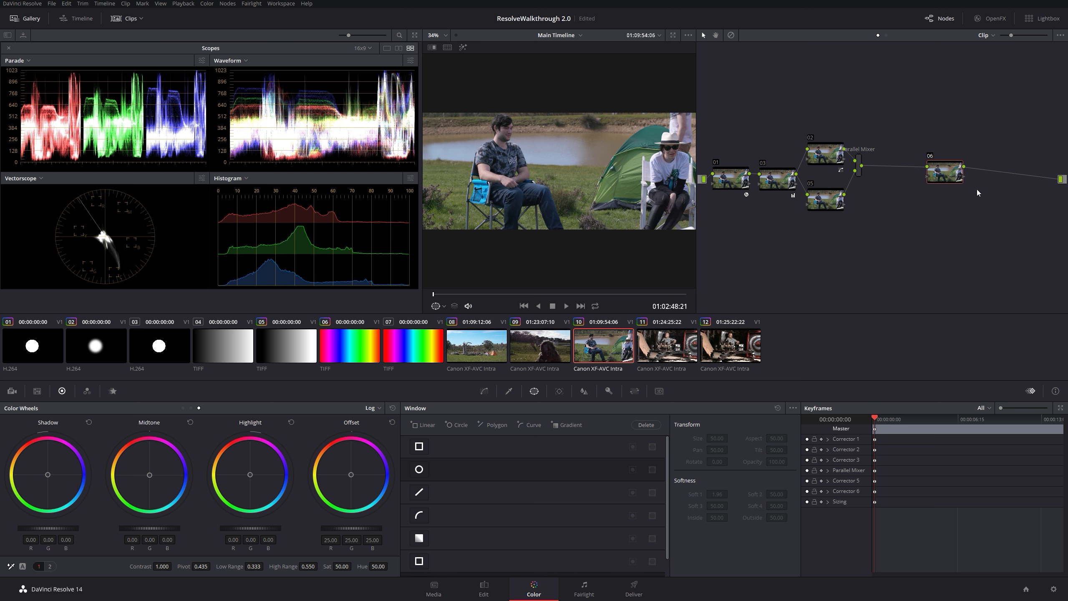
# Step: Try appending five serial nodes after node 06, and undo the additions
pyautogui.hotkey('alt', 's')
pyautogui.moveTo(998, 179); pyautogui.dragTo(1001, 180)
pyautogui.hotkey('alt', 's')
pyautogui.hotkey('alt', 's')
pyautogui.hotkey('alt', 's')
pyautogui.hotkey('alt', 's')
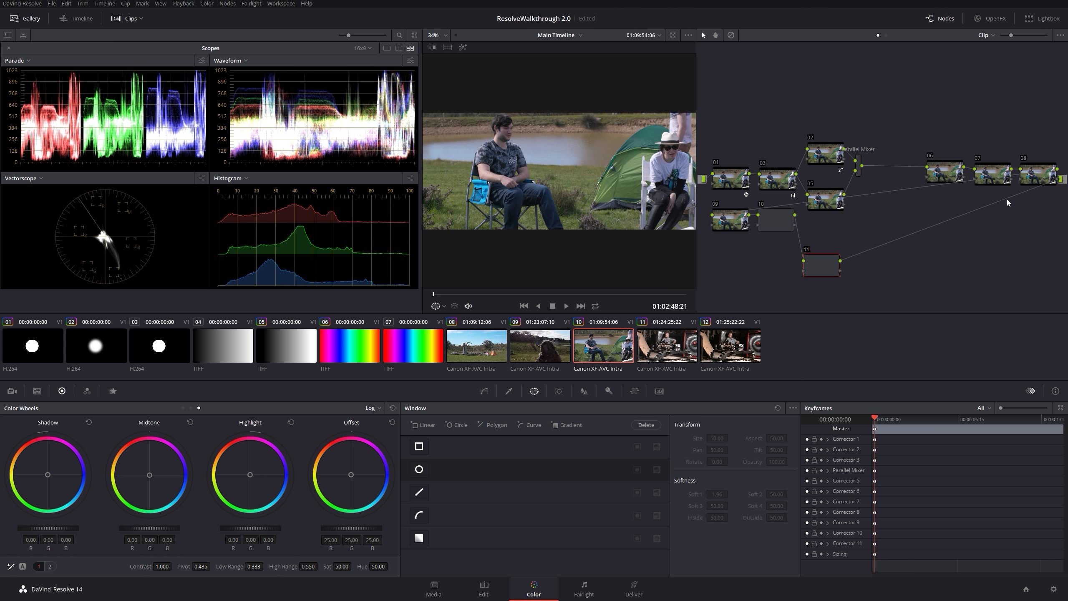
pyautogui.hotkey('ctrl', 'z')
pyautogui.hotkey('ctrl', 'z')
pyautogui.hotkey('ctrl', 'z')
pyautogui.hotkey('ctrl', 'z')
pyautogui.hotkey('ctrl', 'z')
# Step: Move node 06 closer to the Parallel Mixer, try adding two serial nodes after it, and undo them
pyautogui.moveTo(956, 183); pyautogui.dragTo(930, 186)
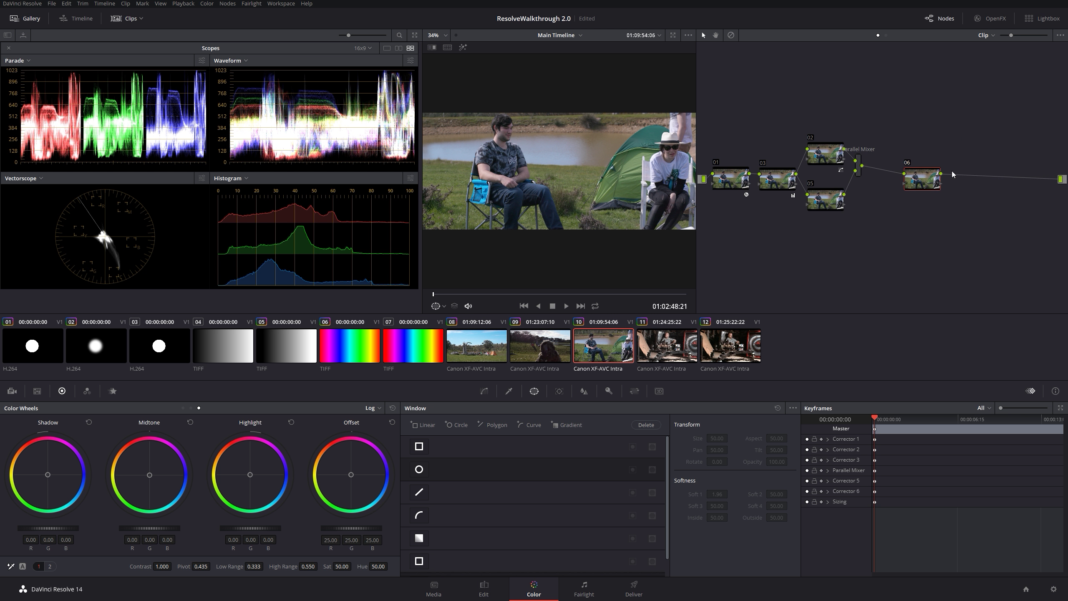
pyautogui.hotkey('alt', 's')
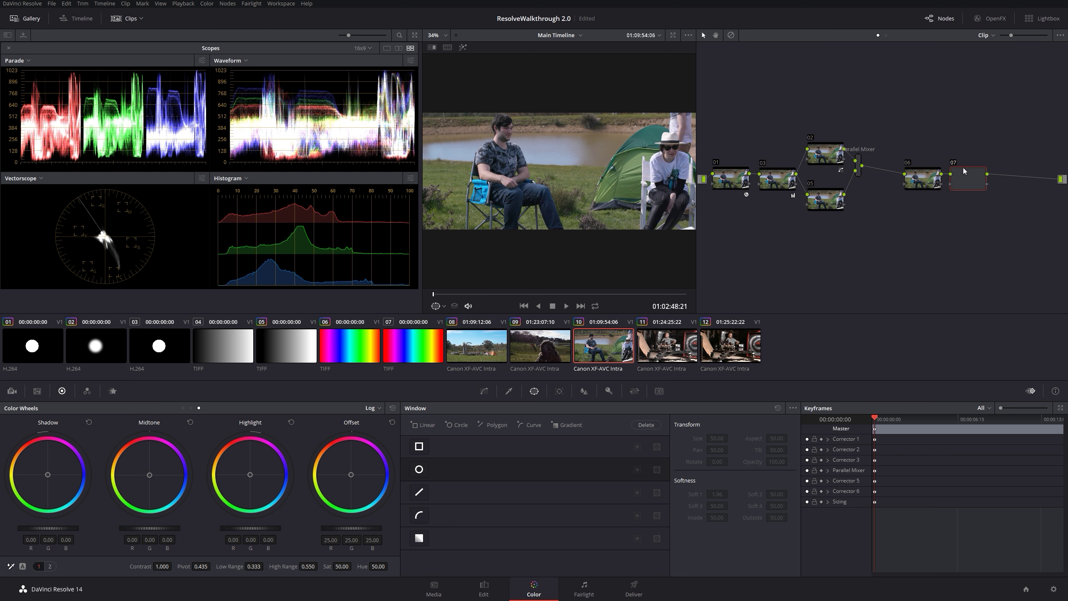
pyautogui.hotkey('alt', 's')
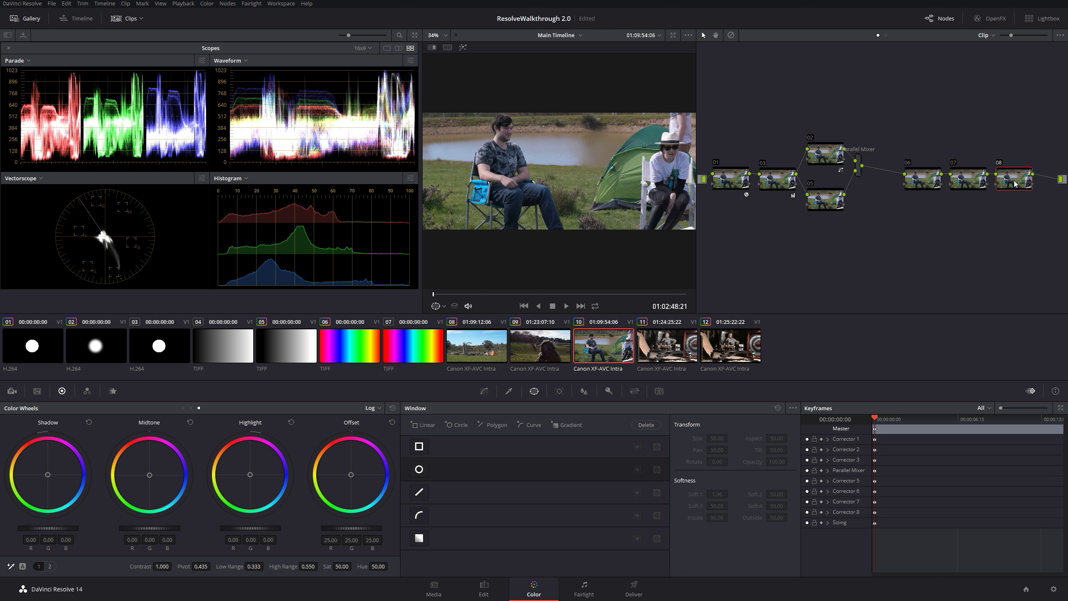
pyautogui.hotkey('ctrl', 'z')
pyautogui.hotkey('ctrl', 'z')
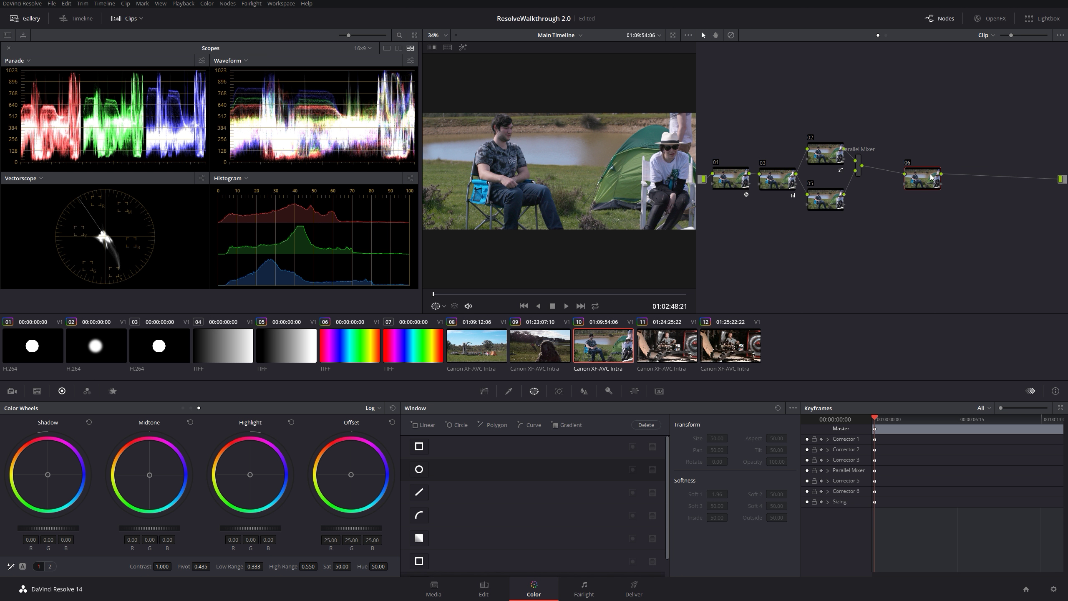
# Step: Nudge node 06 slightly toward the output and give it a custom label
pyautogui.moveTo(938, 188); pyautogui.dragTo(936, 174)
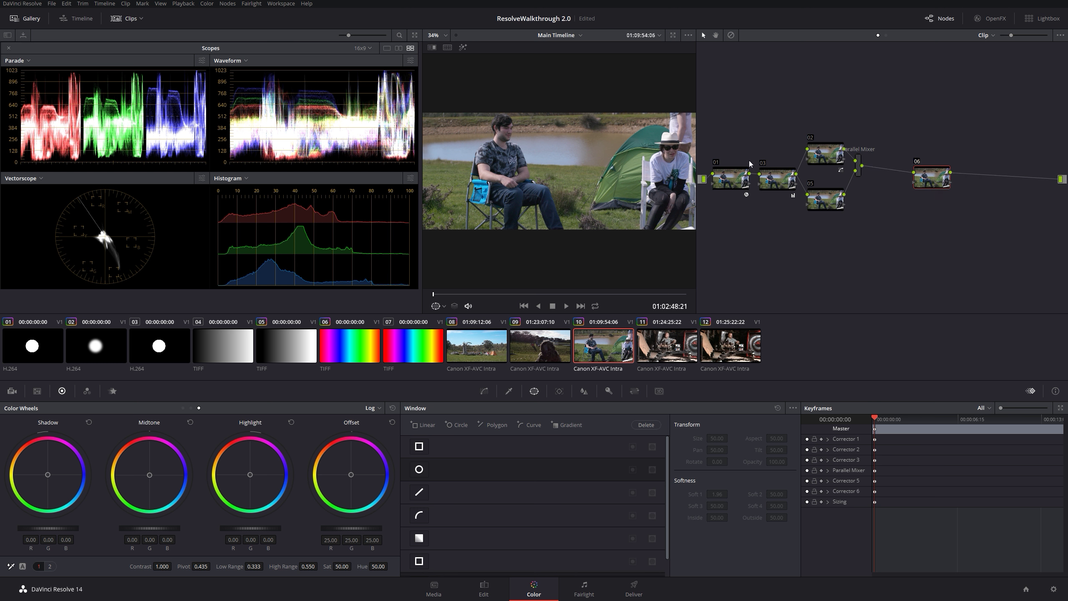
pyautogui.rightClick(936, 179)
pyautogui.click(956, 191)
pyautogui.rightClick(946, 180)
pyautogui.click(943, 181)
# Step: Examine the matte, 3D LUT and 1D Input LUT options available for node 06, leaving it set to No LUT
pyautogui.rightClick(930, 181)
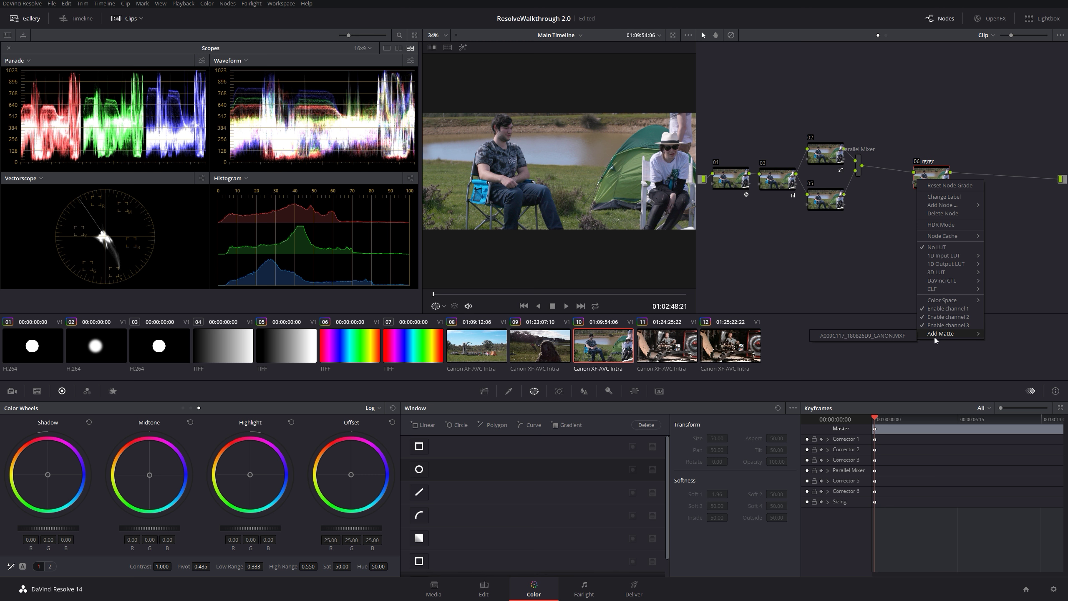
pyautogui.moveTo(964, 290)
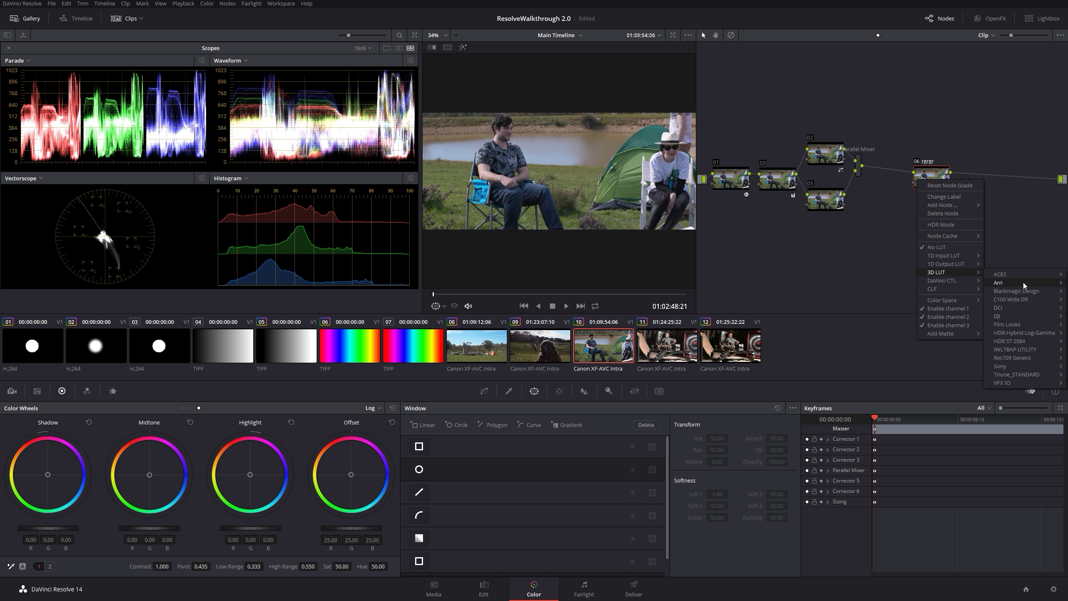
pyautogui.moveTo(1004, 365)
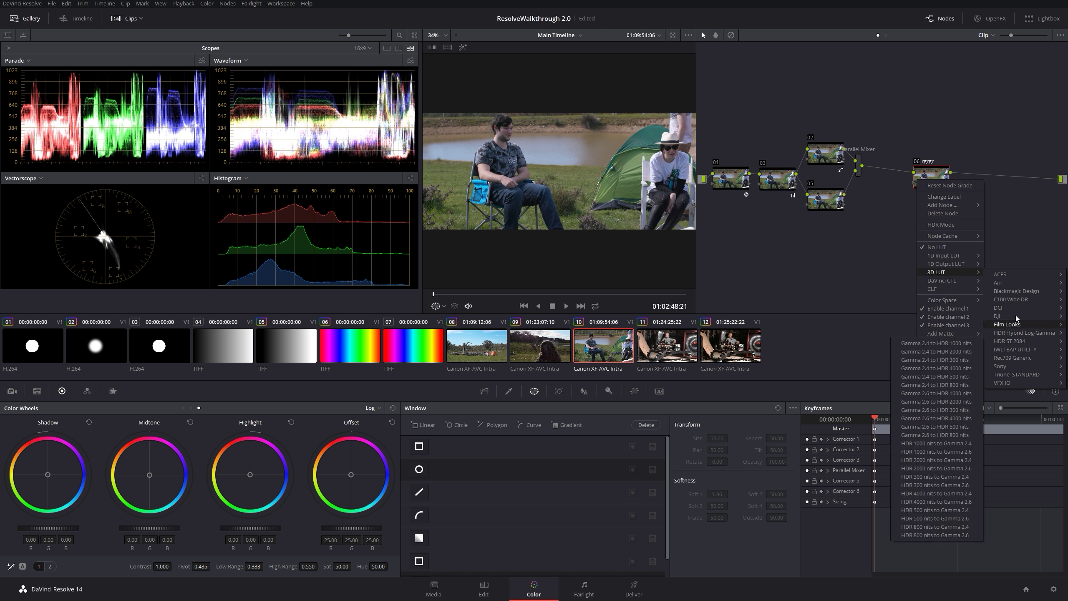
pyautogui.moveTo(959, 257)
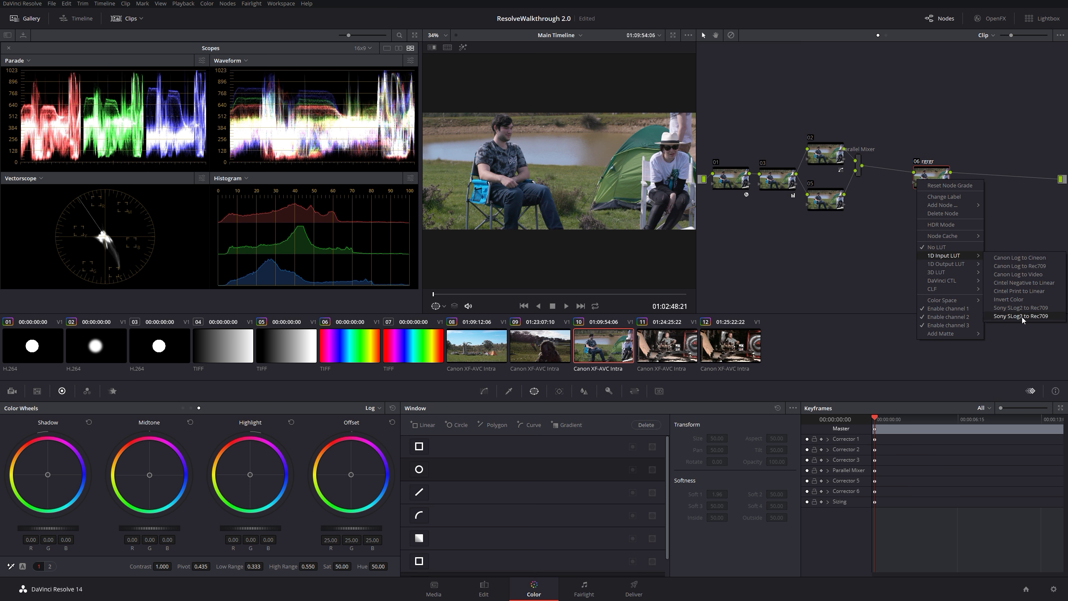
pyautogui.click(1012, 170)
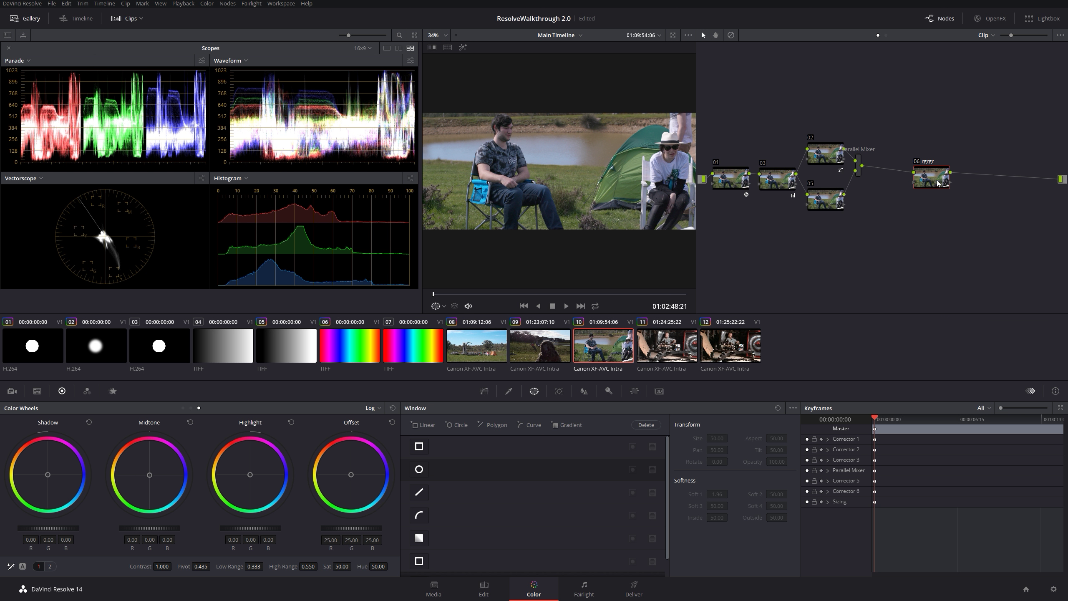
# Step: Try adding a serial node before node 06, delete the added node, and move node 06 back toward the mixer
pyautogui.moveTo(937, 180); pyautogui.dragTo(920, 177)
pyautogui.rightClick(920, 177)
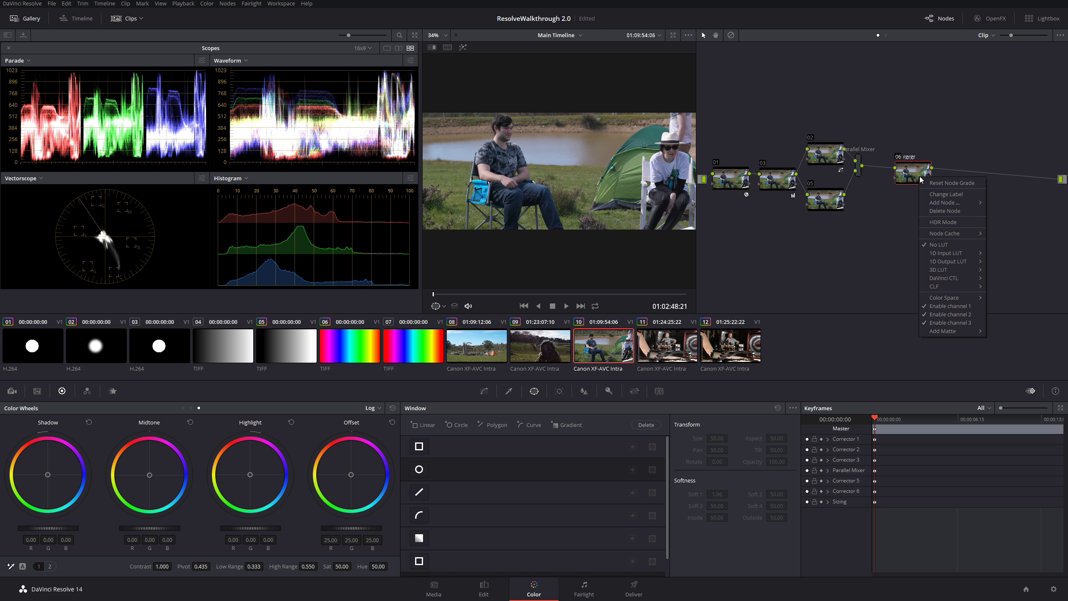
pyautogui.click(914, 177)
pyautogui.rightClick(914, 178)
pyautogui.moveTo(959, 197)
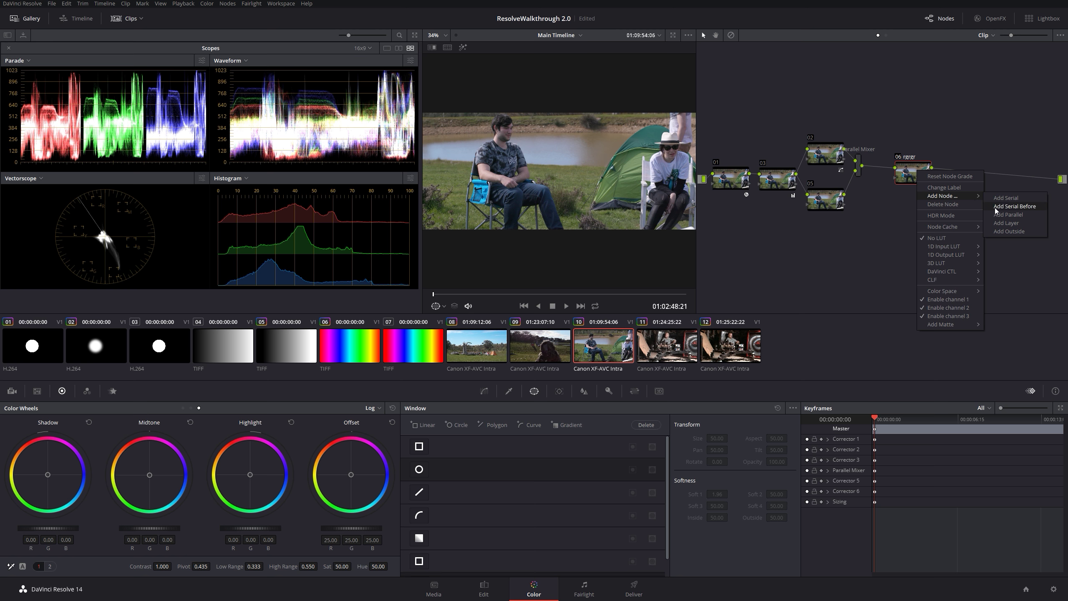
pyautogui.click(996, 206)
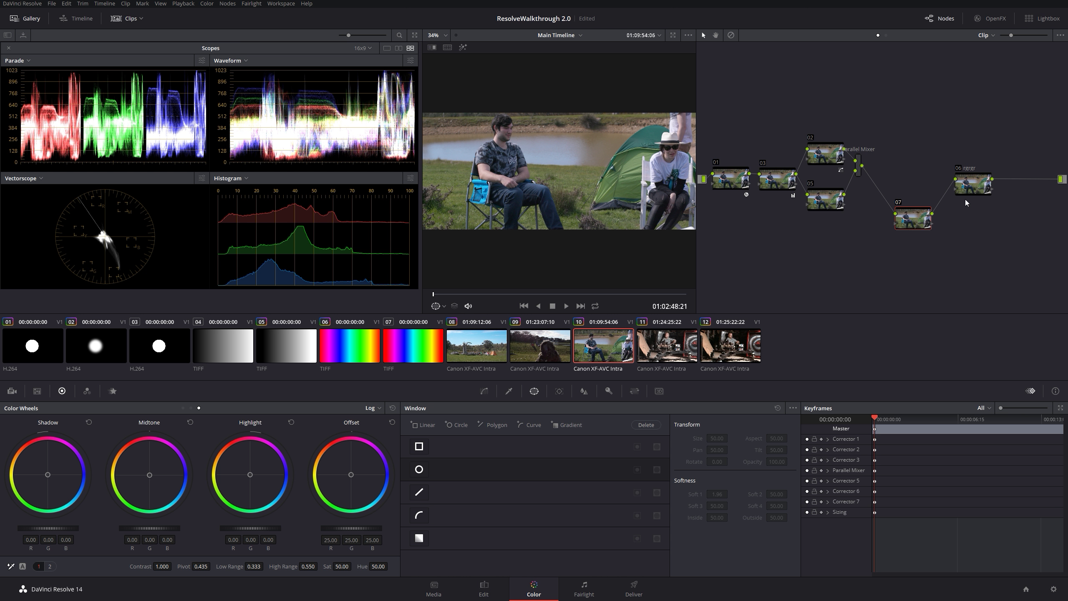
pyautogui.press('Delete')
pyautogui.moveTo(971, 184); pyautogui.dragTo(934, 178)
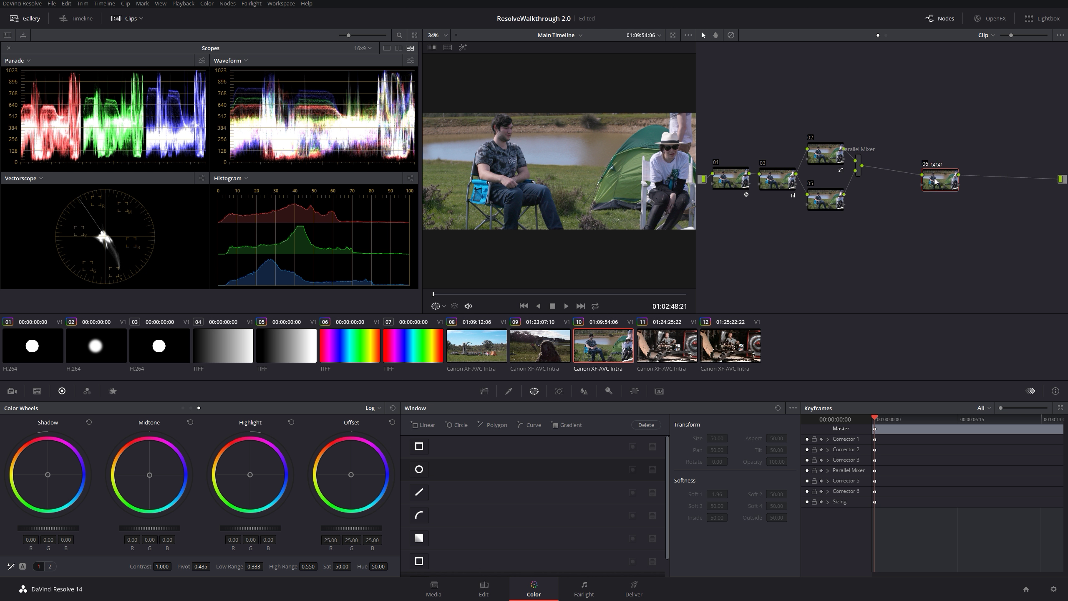
# Step: Try adding a parallel node to node 06 and rearranging both branches and their mixer, and undo it all
pyautogui.rightClick(934, 178)
pyautogui.moveTo(976, 203)
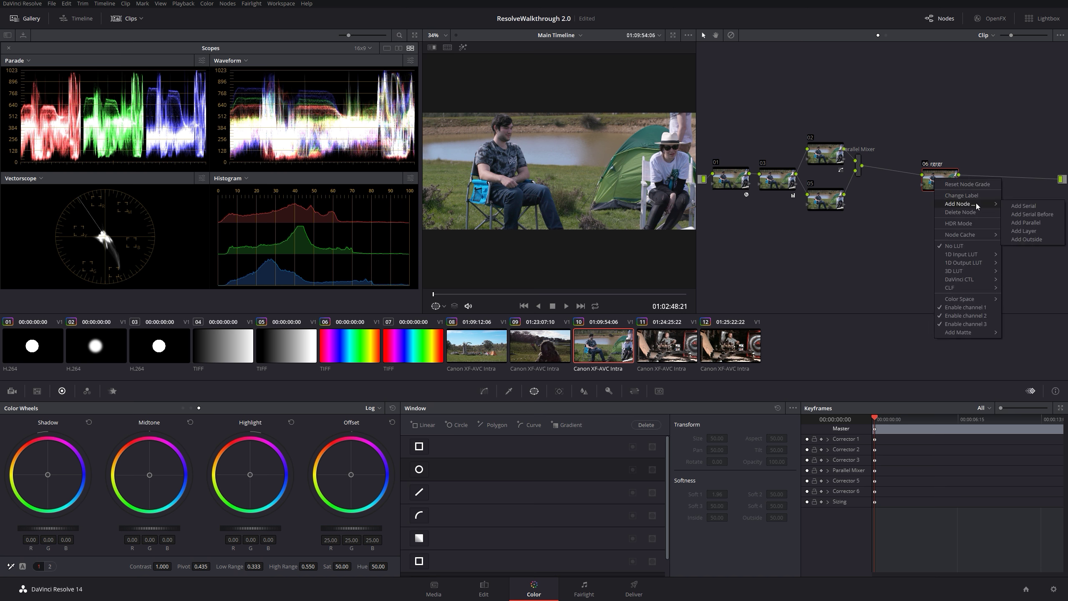
pyautogui.click(1041, 225)
pyautogui.moveTo(974, 191); pyautogui.dragTo(1000, 208)
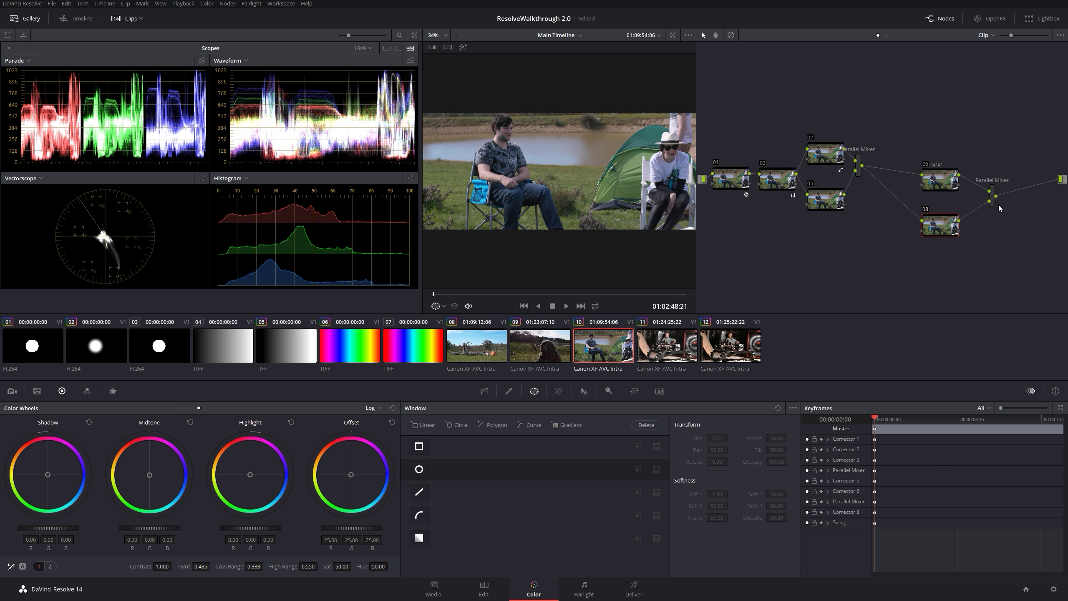
pyautogui.moveTo(945, 186); pyautogui.dragTo(968, 167)
pyautogui.moveTo(951, 227); pyautogui.dragTo(971, 165)
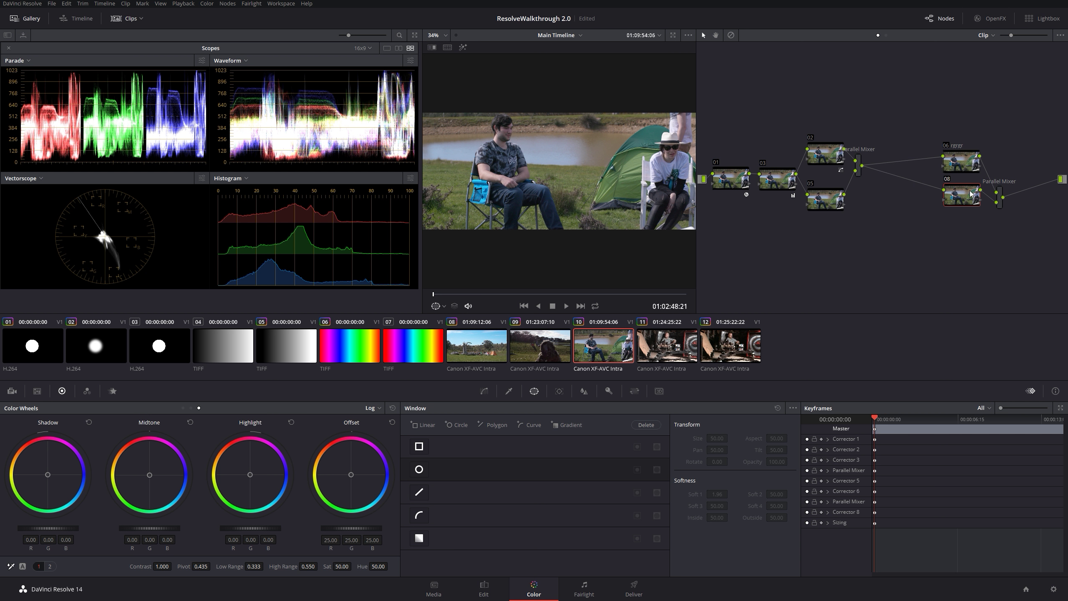
pyautogui.hotkey('ctrl', 'z')
pyautogui.hotkey('ctrl', 'z')
pyautogui.hotkey('ctrl', 'z')
pyautogui.hotkey('ctrl', 'z')
pyautogui.hotkey('ctrl', 'z')
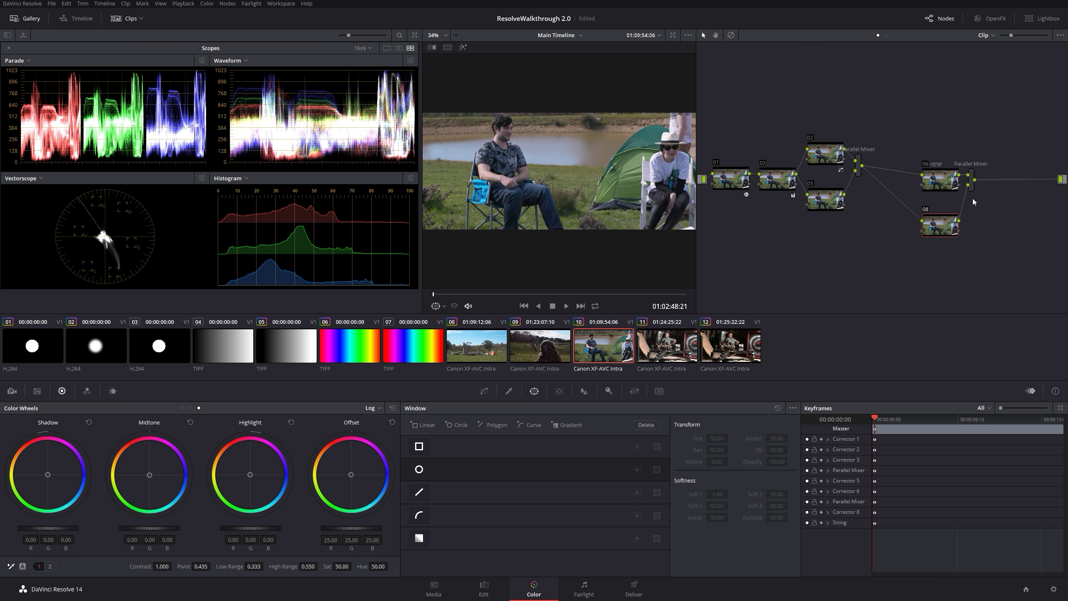
# Step: Add a serial node after node 06
pyautogui.rightClick(946, 178)
pyautogui.moveTo(977, 204)
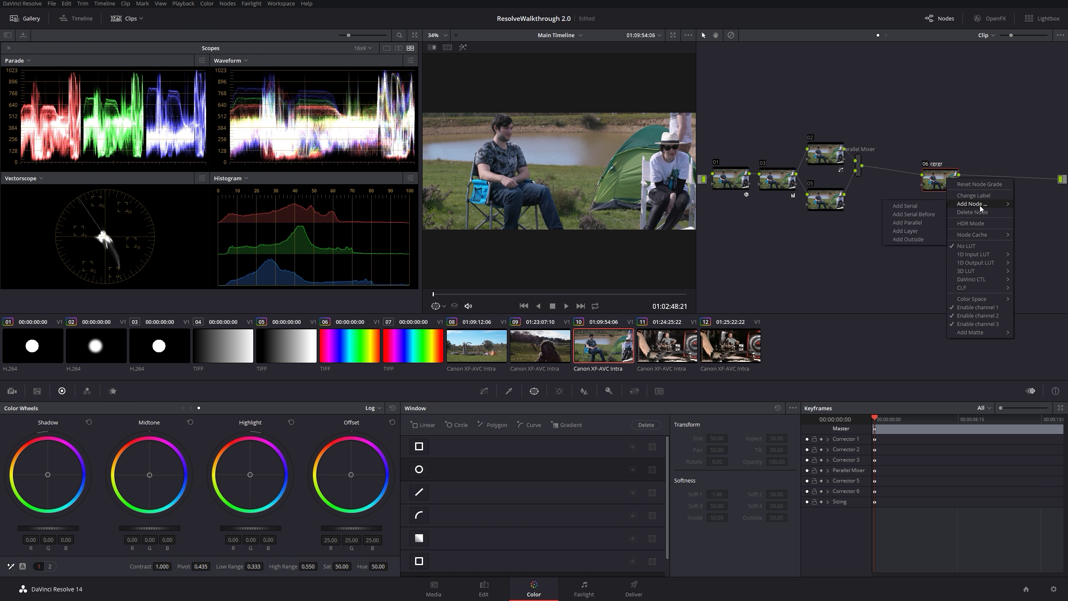
pyautogui.click(937, 205)
pyautogui.rightClick(1003, 178)
pyautogui.moveTo(1029, 203)
pyautogui.click(935, 219)
# Step: Add a parallel node to node 07 and move node 06 closer to the first Parallel Mixer
pyautogui.rightClick(1010, 188)
pyautogui.rightClick(1010, 170)
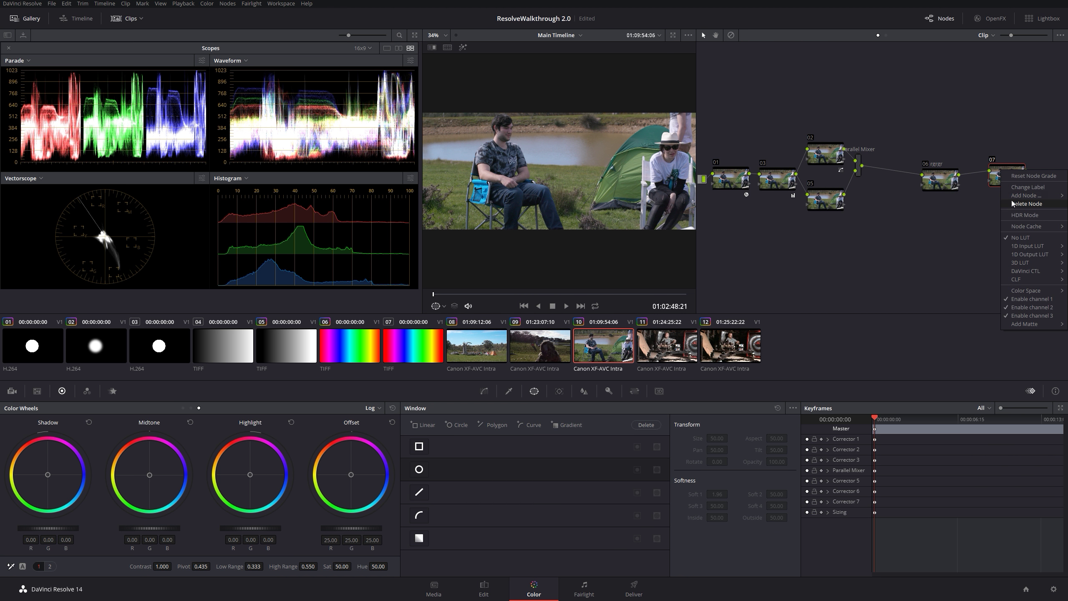
pyautogui.click(960, 214)
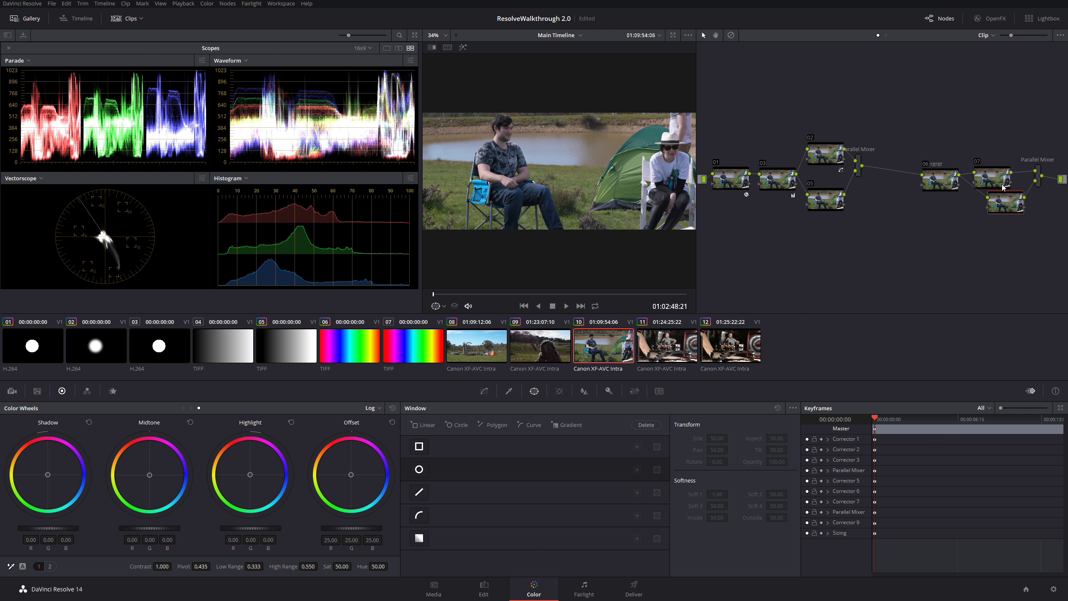
pyautogui.moveTo(950, 175); pyautogui.dragTo(921, 184)
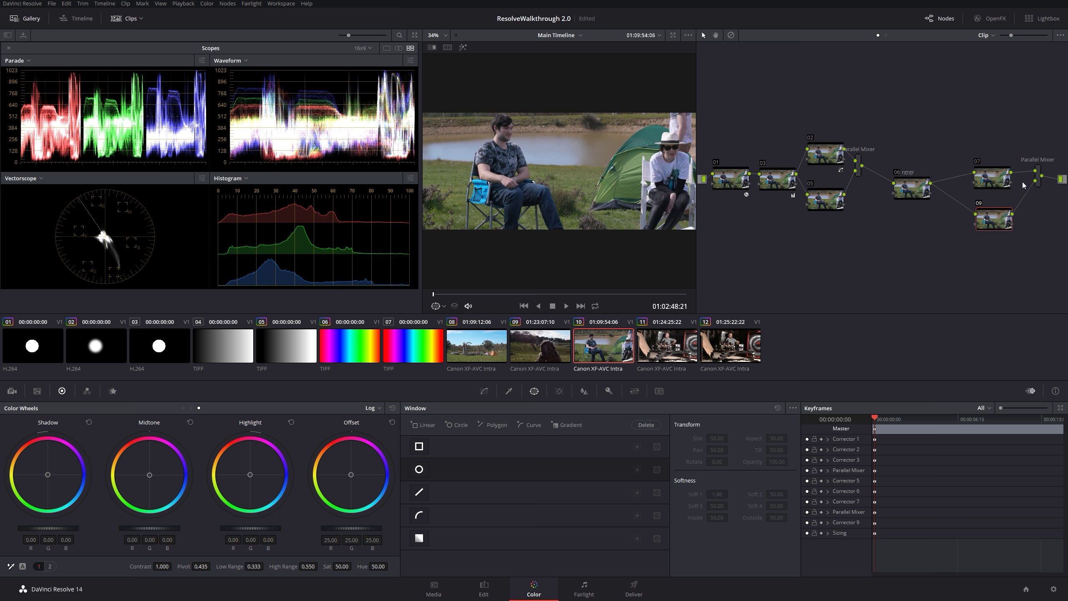
# Step: Try adding a third parallel branch from node 09 and undo it
pyautogui.rightClick(994, 227)
pyautogui.moveTo(1026, 249)
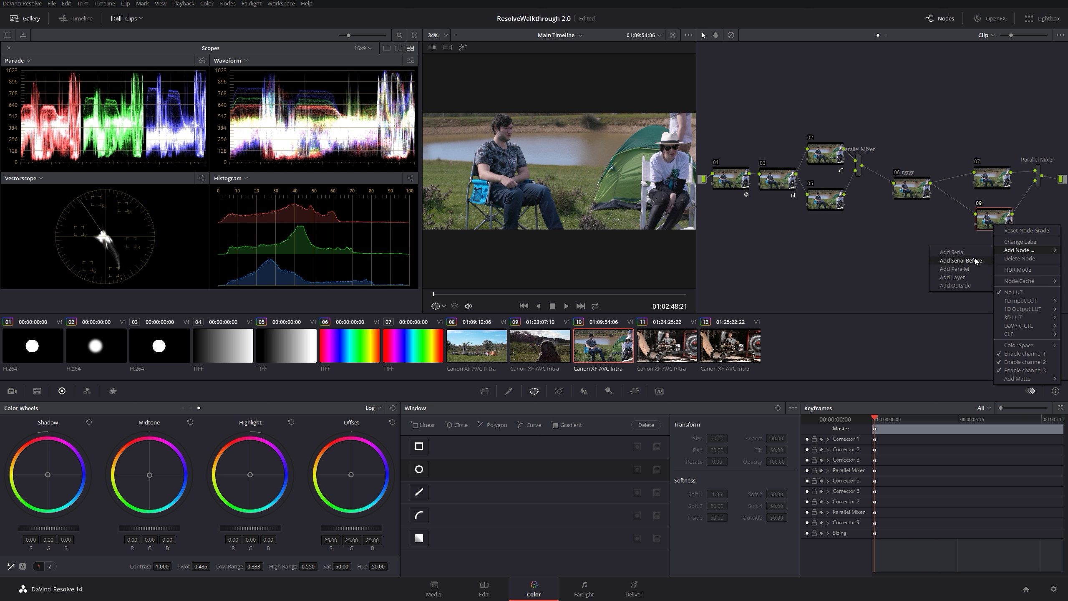
pyautogui.click(972, 269)
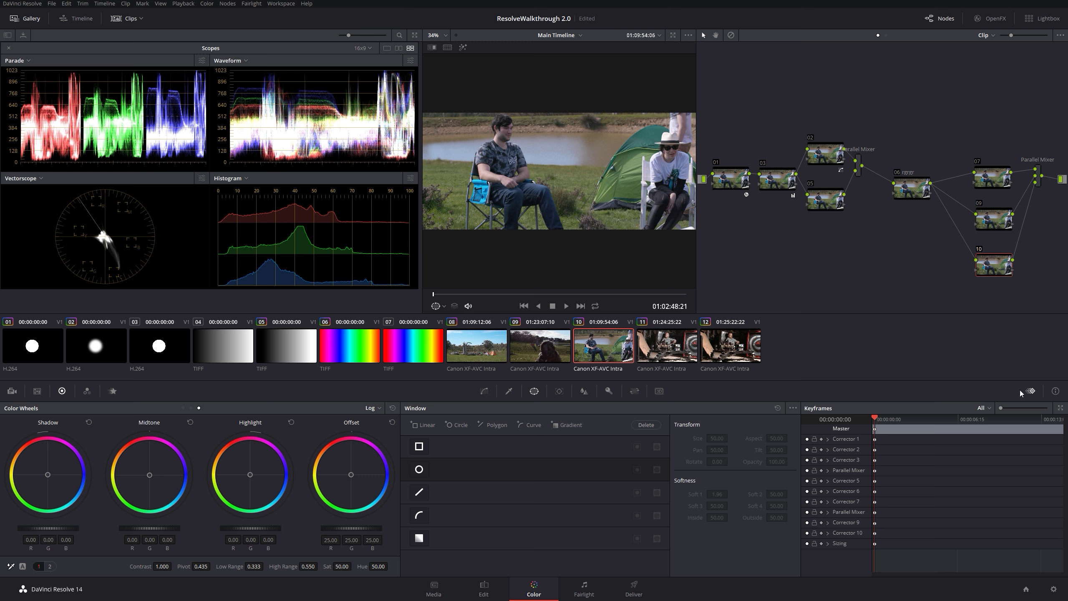
pyautogui.hotkey('ctrl', 'z')
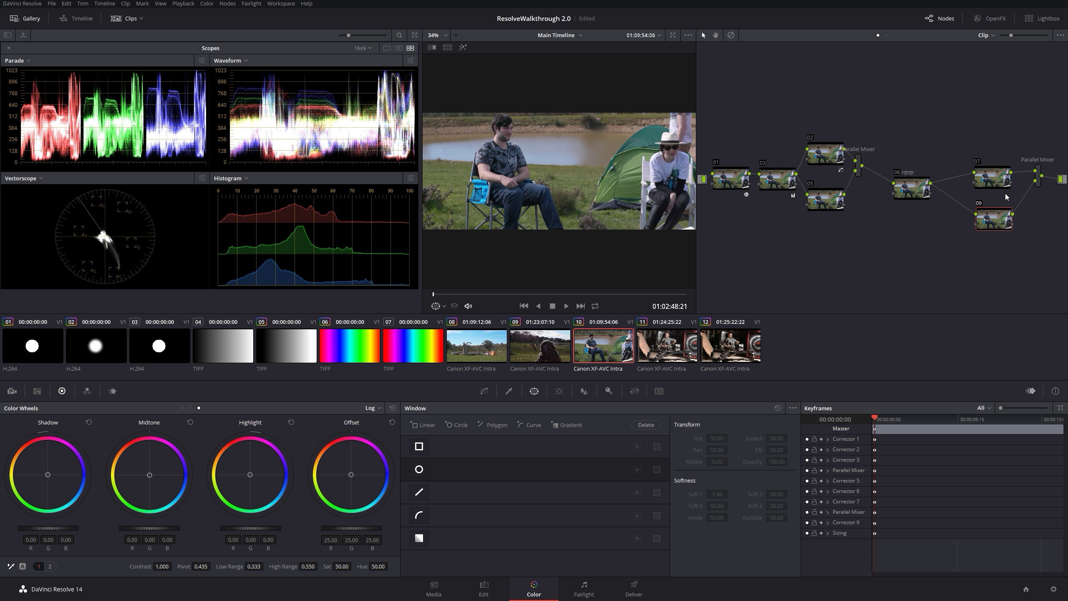
# Step: Move nodes 07 and 09 higher, and push node 09's highlights toward orange and its midtones toward blue
pyautogui.moveTo(994, 176); pyautogui.dragTo(980, 120)
pyautogui.moveTo(991, 223); pyautogui.dragTo(975, 171)
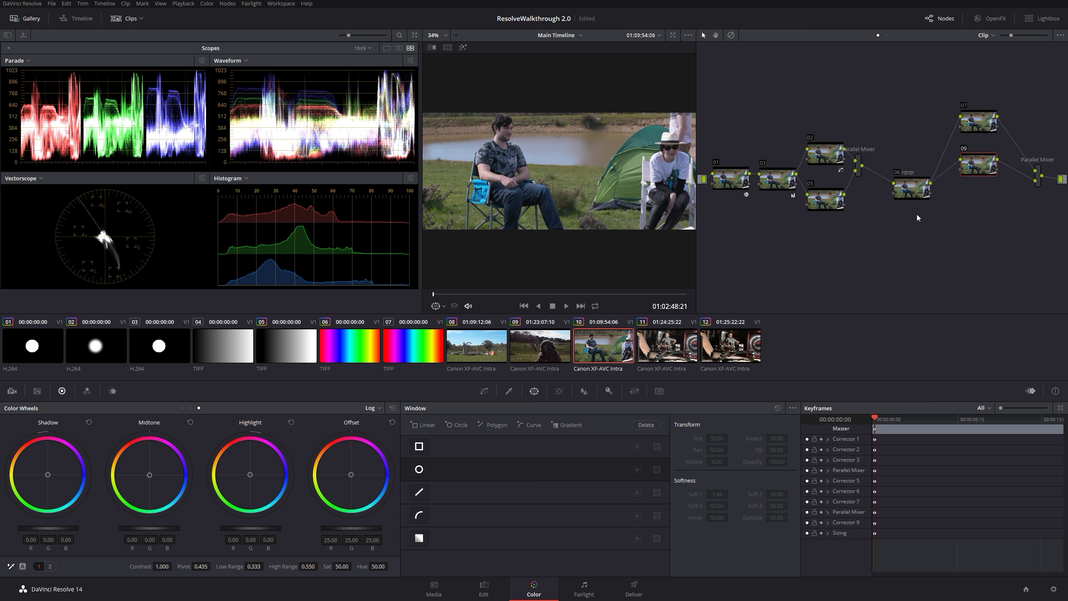
pyautogui.moveTo(247, 470); pyautogui.dragTo(235, 456)
pyautogui.moveTo(142, 476); pyautogui.dragTo(159, 486)
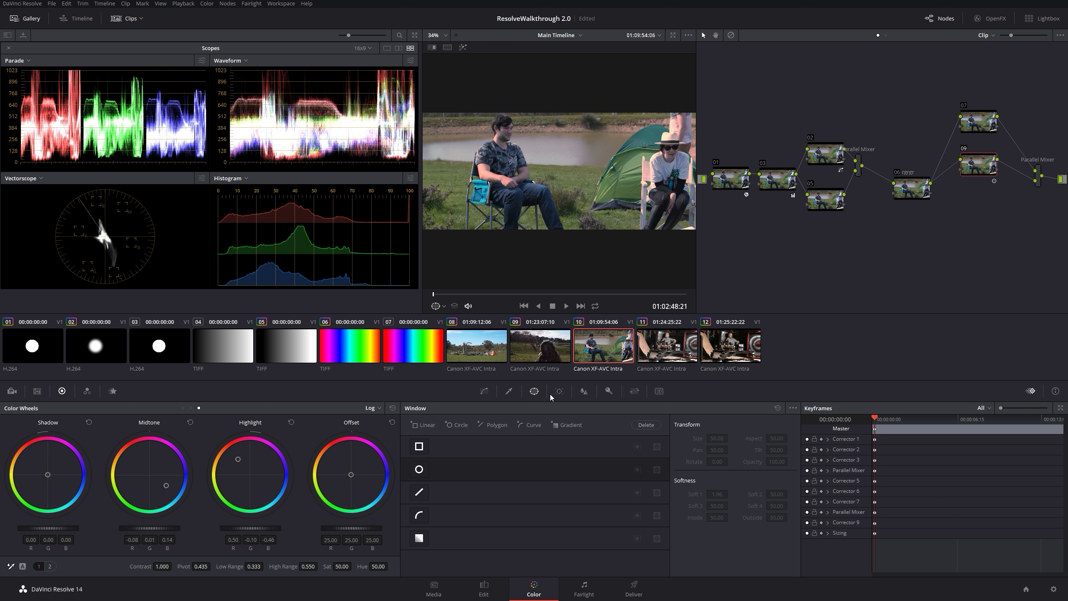
# Step: Darken node 07 by pulling the middle of its custom curve down
pyautogui.click(982, 122)
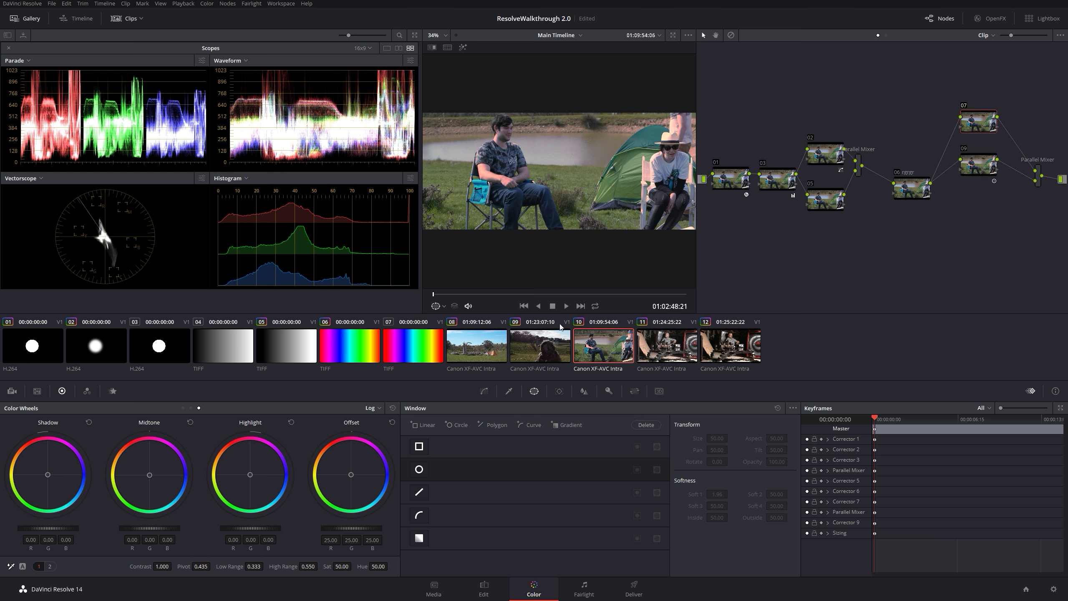
pyautogui.click(483, 390)
pyautogui.moveTo(555, 500); pyautogui.dragTo(575, 514)
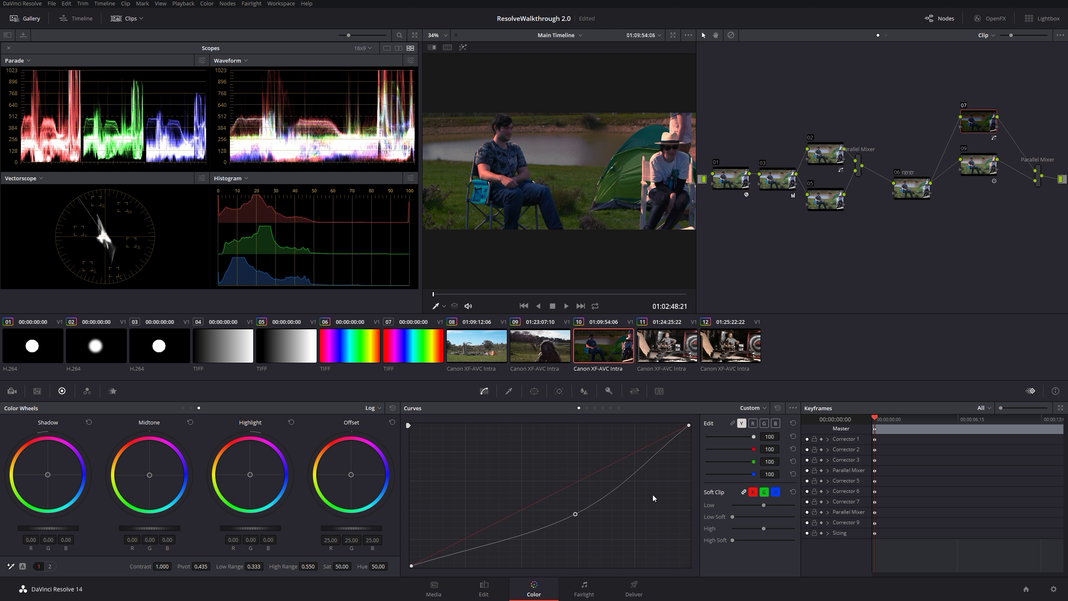
# Step: Disable and re-enable node 09 to compare the parallel grades, and move it below node 07
pyautogui.click(978, 166)
pyautogui.hotkey('ctrl', 'd')
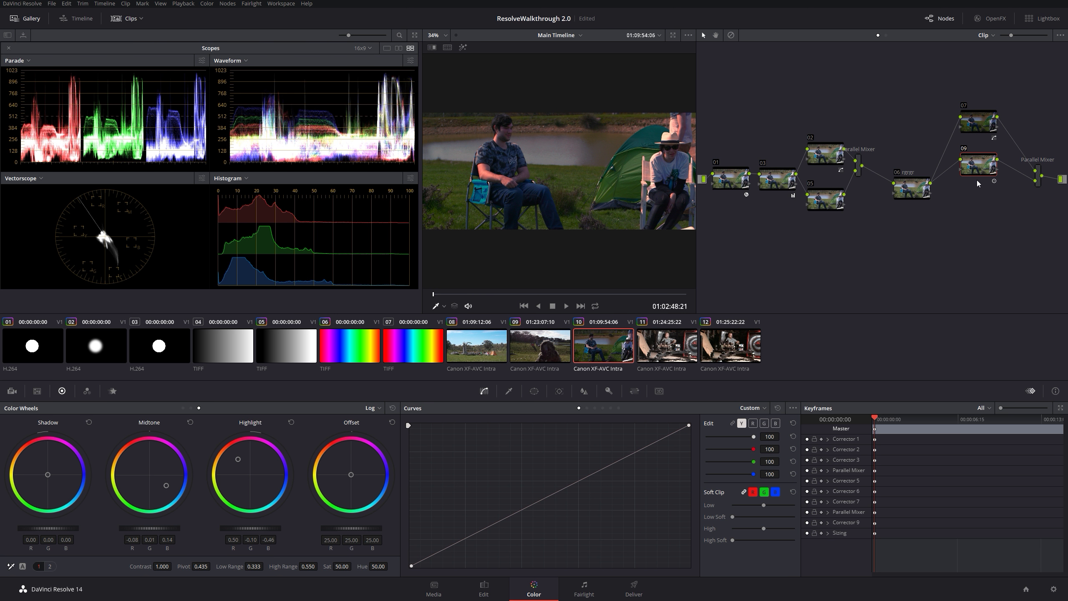
pyautogui.moveTo(977, 160); pyautogui.dragTo(988, 206)
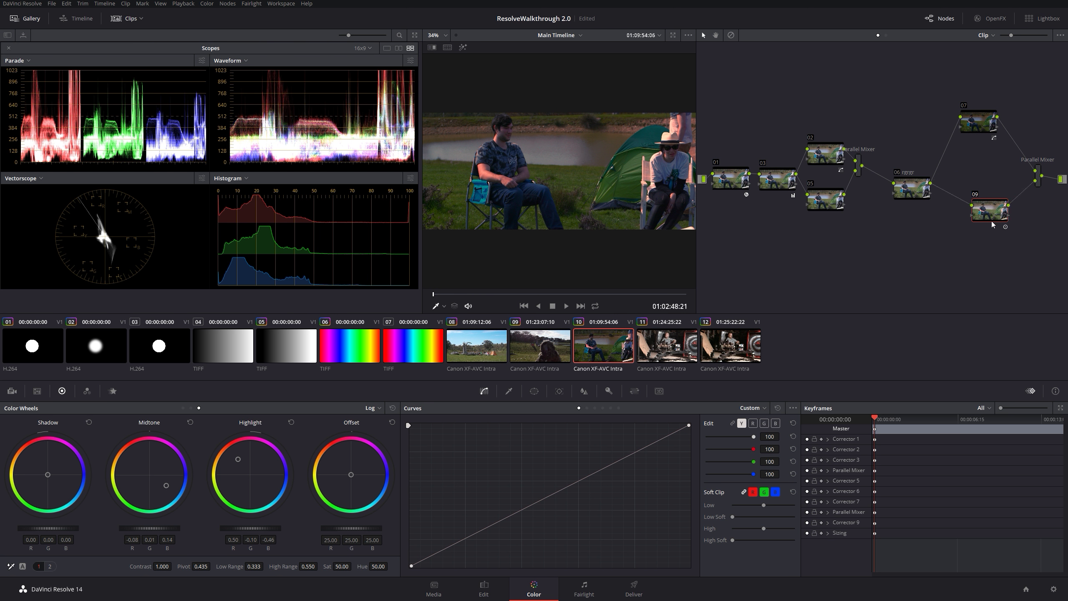
# Step: Reset node 07's grade and darken node 09 instead by pulling the middle of its custom curve down
pyautogui.click(982, 123)
pyautogui.rightClick(982, 122)
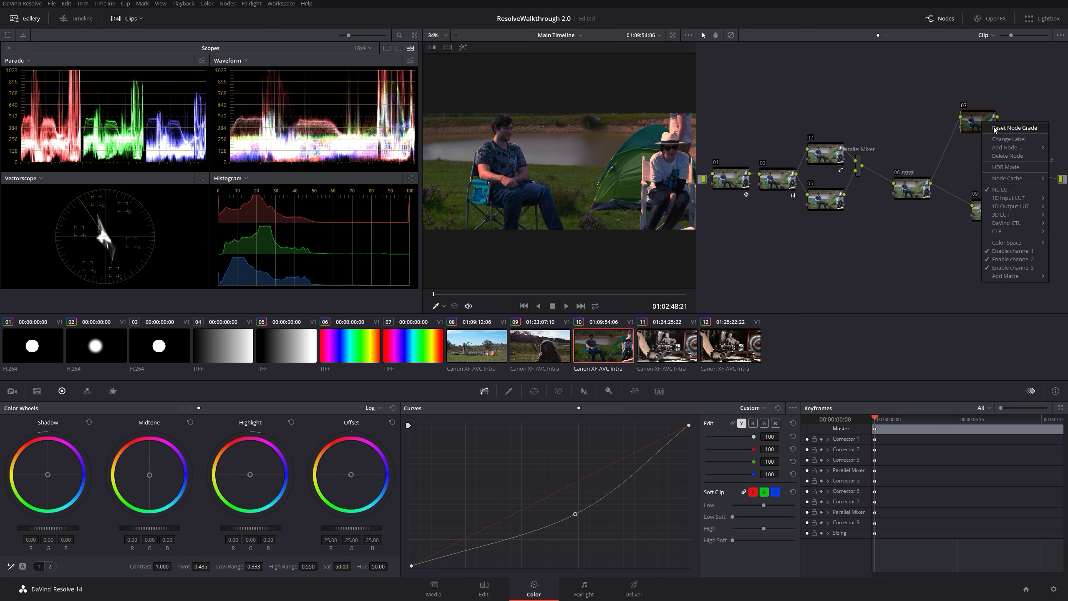
pyautogui.click(993, 130)
pyautogui.click(985, 216)
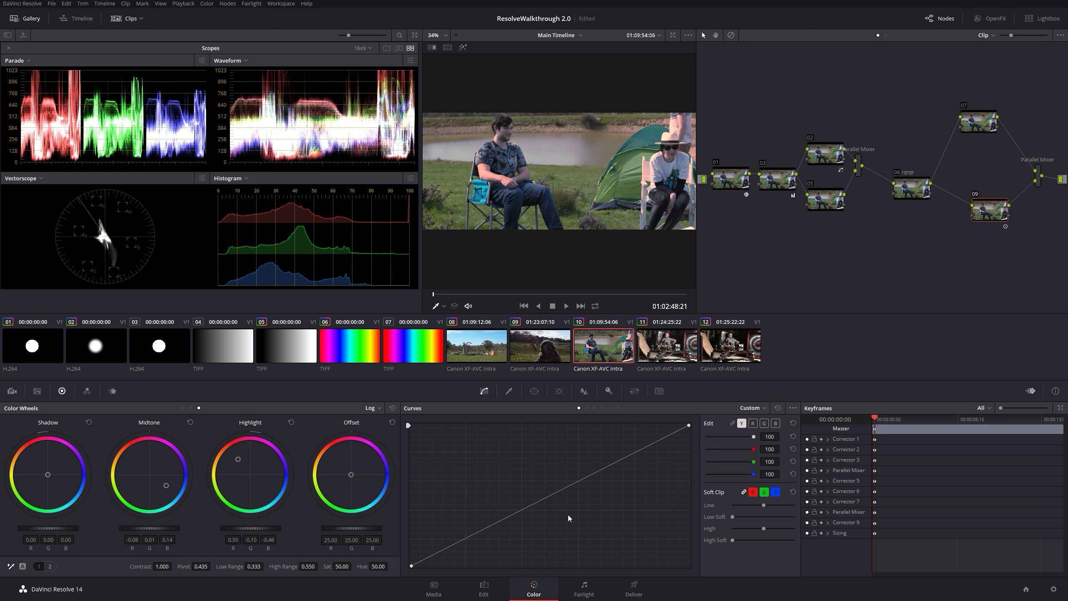
pyautogui.moveTo(549, 504); pyautogui.dragTo(566, 527)
# Step: Toggle node 09 off and on repeatedly to compare the image with and without its combined grade
pyautogui.hotkey('ctrl', 'd')
pyautogui.hotkey('ctrl', 'd')
pyautogui.hotkey('ctrl', 'd')
pyautogui.hotkey('ctrl', 'd')
pyautogui.hotkey('ctrl', 'd')
pyautogui.hotkey('ctrl', 'd')
pyautogui.hotkey('ctrl', 'd')
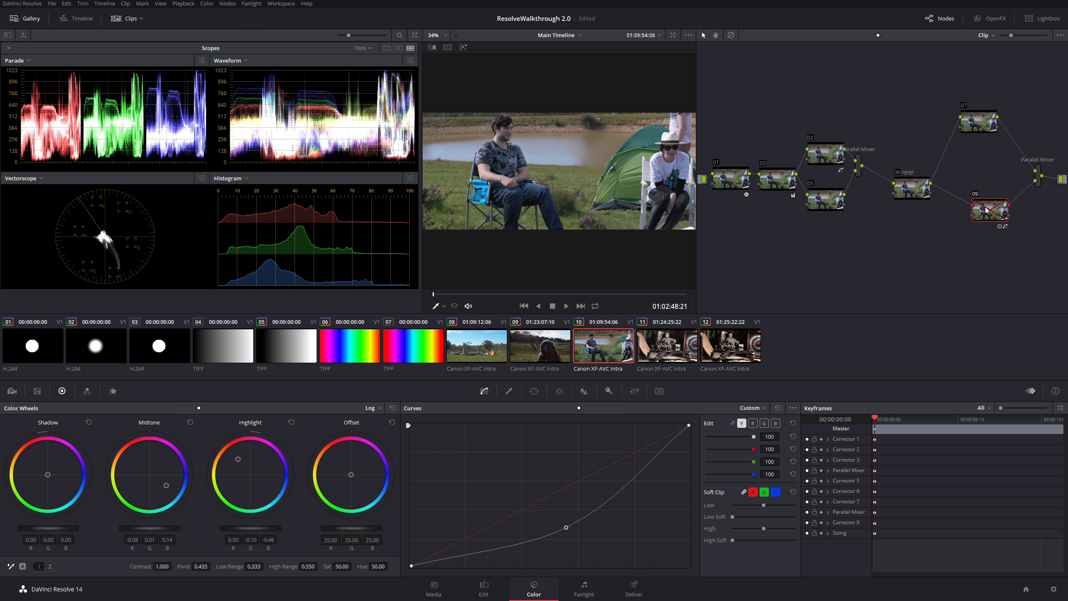
pyautogui.hotkey('ctrl', 'd')
pyautogui.hotkey('ctrl', 'd')
# Step: Nudge node 09 slightly and reset its grade
pyautogui.moveTo(994, 214); pyautogui.dragTo(991, 215)
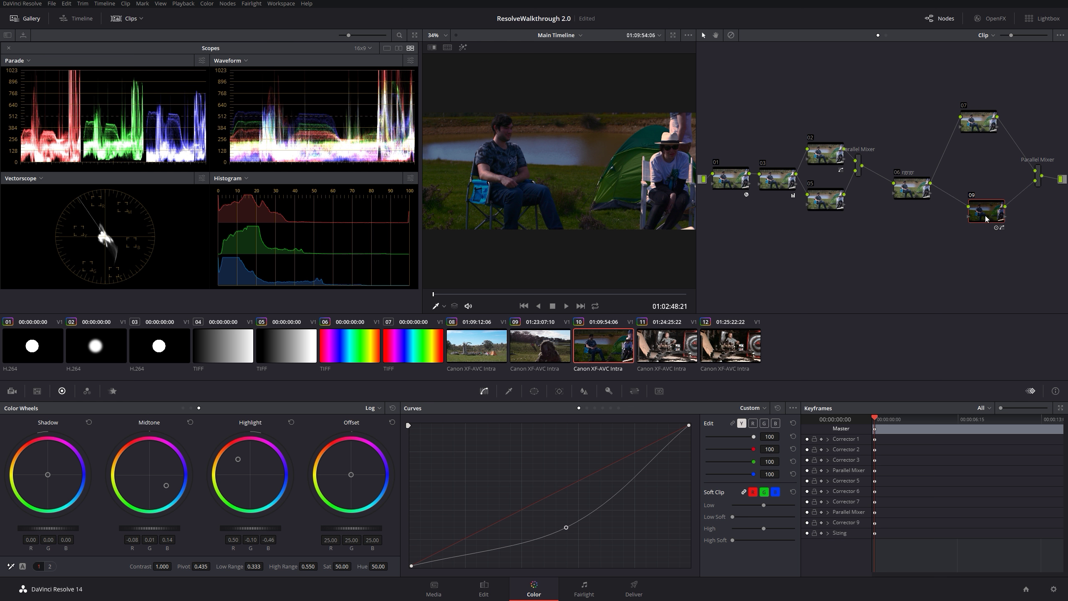
pyautogui.rightClick(989, 218)
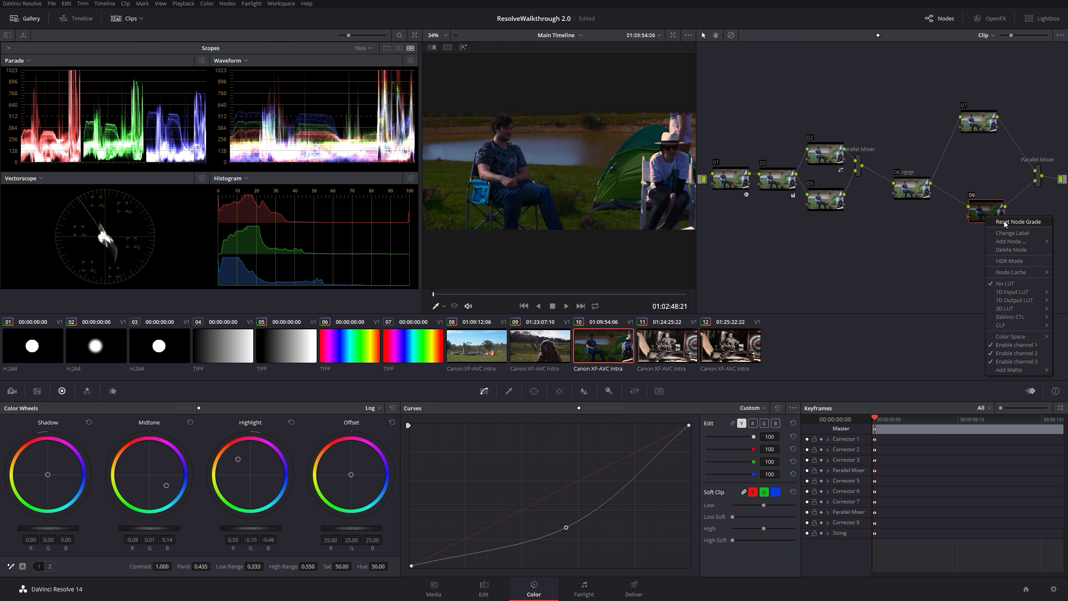
pyautogui.click(1004, 222)
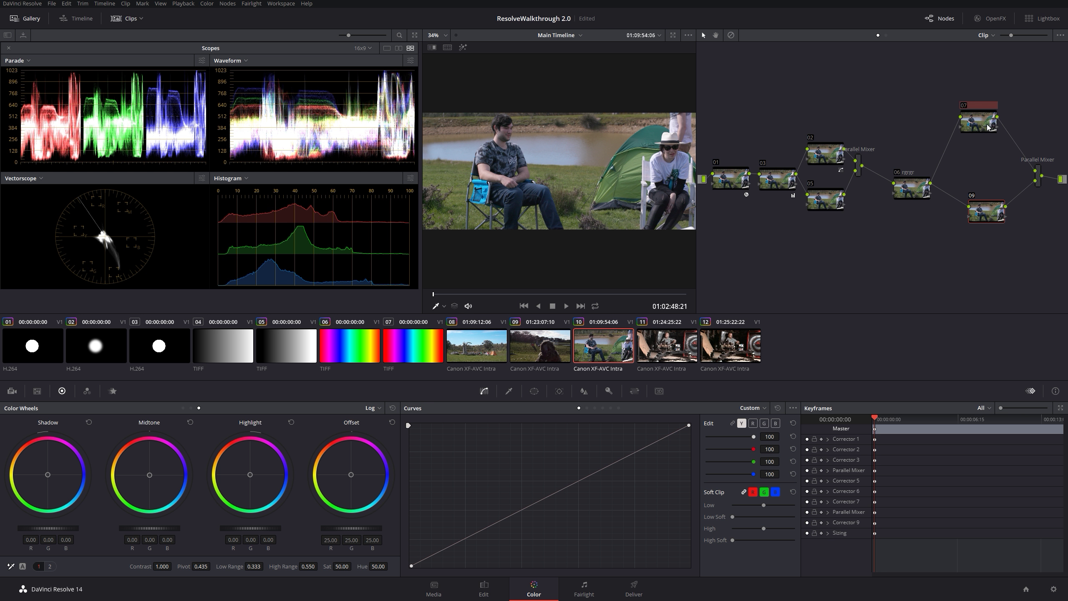
# Step: Delete node 09 and the second Parallel Mixer, and reconnect node 07 to the output
pyautogui.moveTo(1006, 217); pyautogui.dragTo(1043, 256)
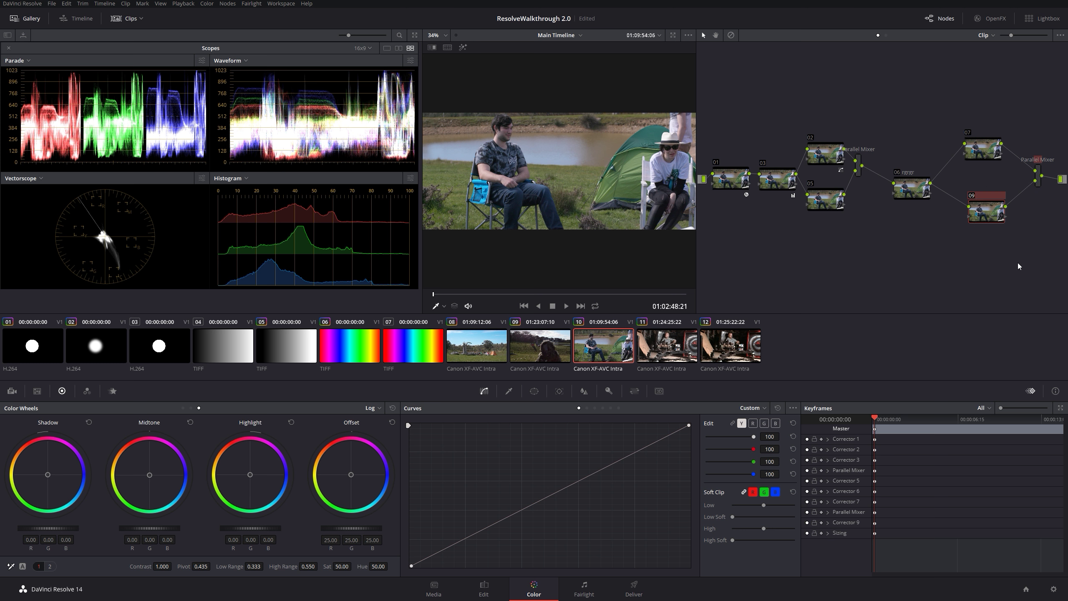
pyautogui.press('Delete')
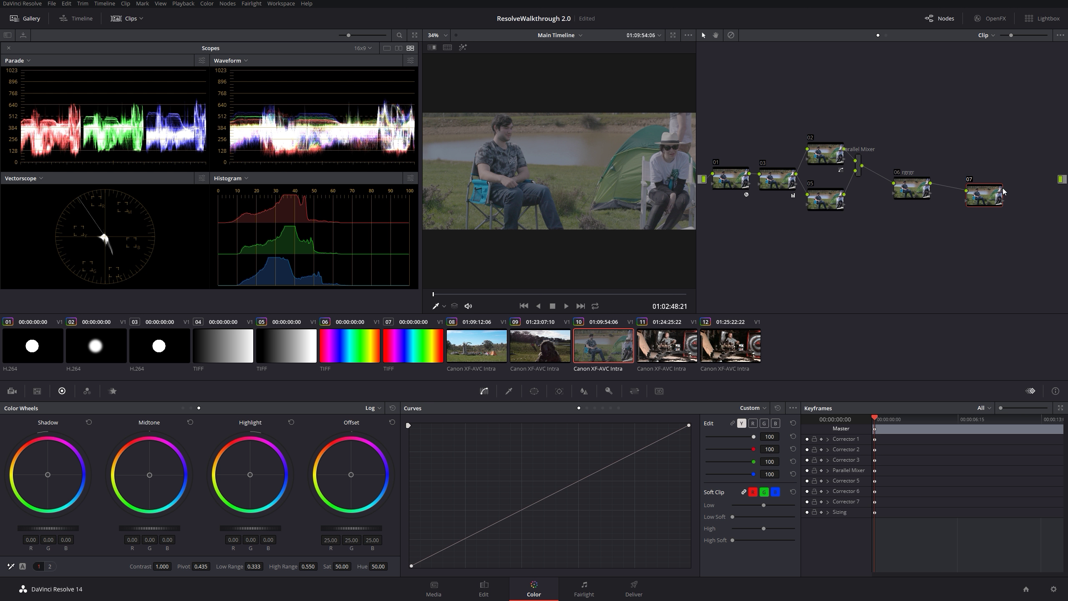
pyautogui.moveTo(1003, 191); pyautogui.dragTo(1061, 179)
pyautogui.moveTo(983, 202); pyautogui.dragTo(986, 185)
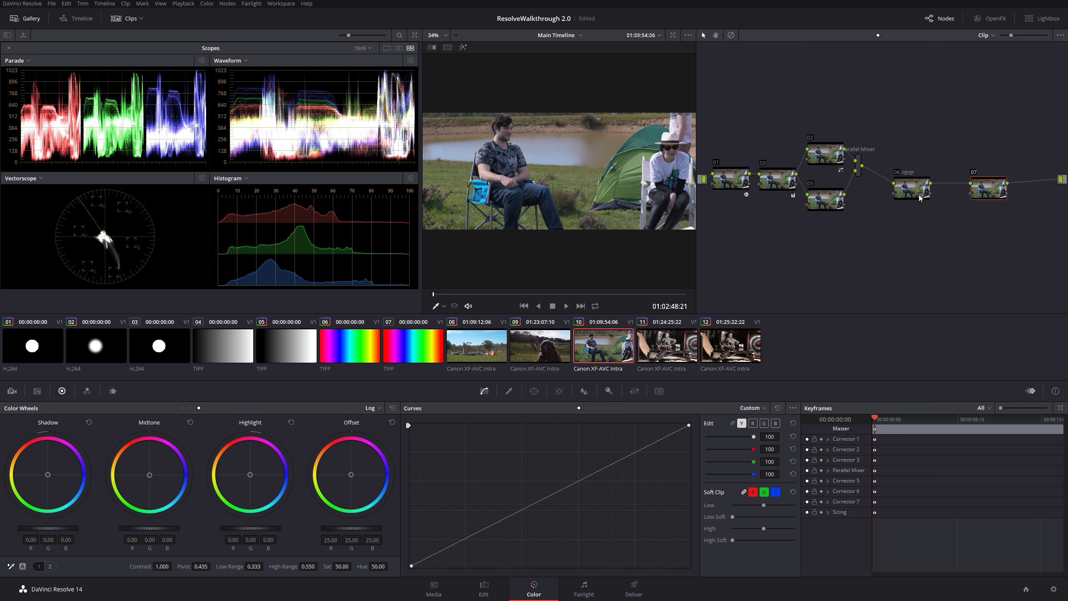
# Step: Reposition nodes 06 and 07, and push node 07's offset strongly toward orange, about 66 red, 17 green and -15 blue
pyautogui.moveTo(999, 196); pyautogui.dragTo(976, 194)
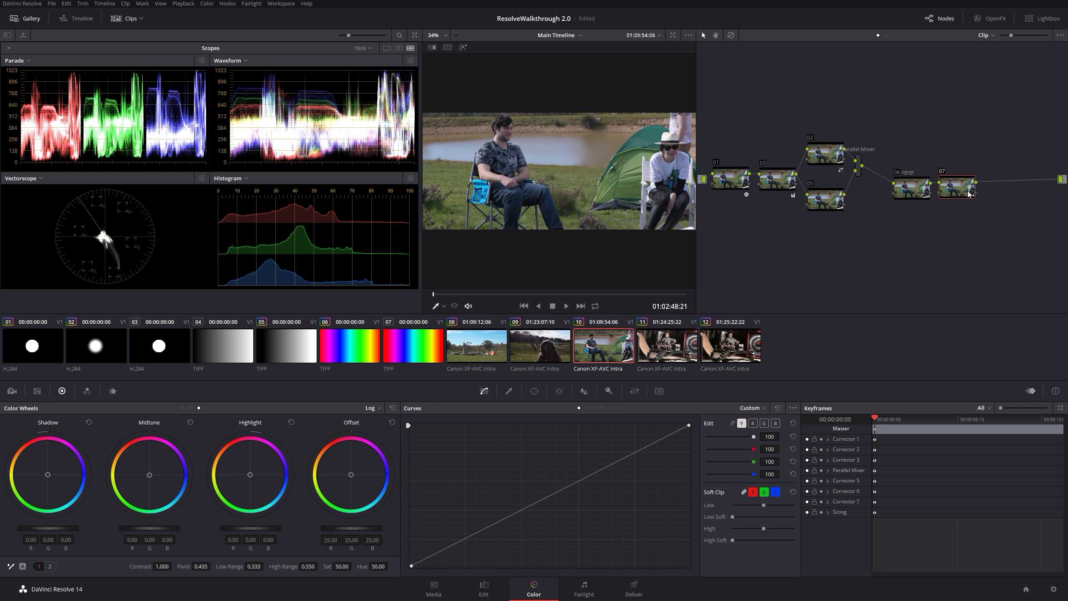
pyautogui.moveTo(903, 198); pyautogui.dragTo(880, 216)
pyautogui.moveTo(955, 196)
pyautogui.mouseDown()
pyautogui.moveTo(964, 197)
pyautogui.moveTo(940, 198)
pyautogui.mouseUp()
pyautogui.moveTo(344, 474); pyautogui.dragTo(327, 446)
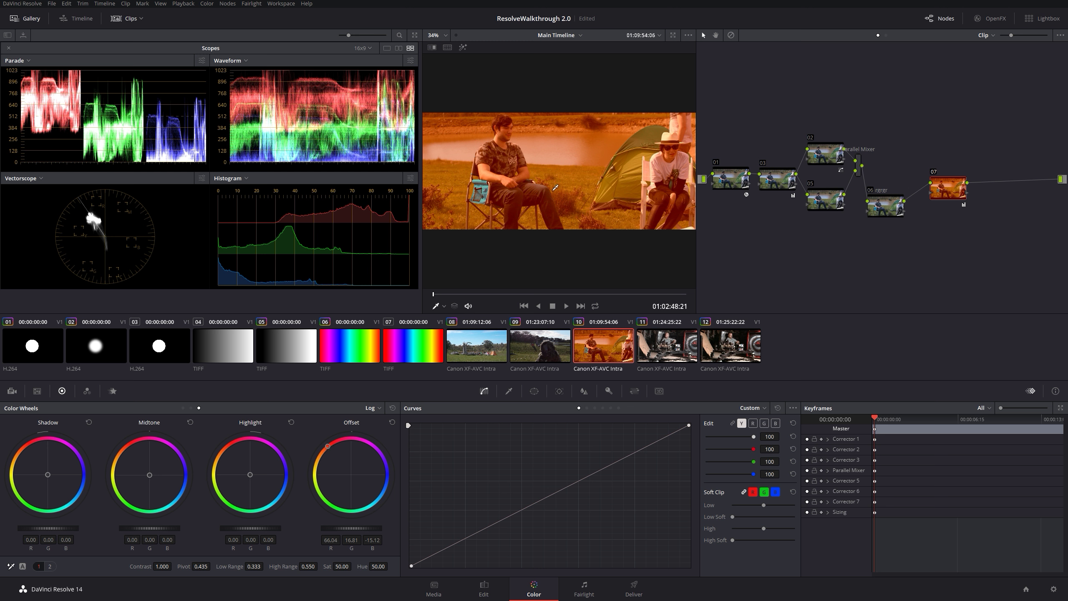
# Step: Add a serial node after node 07 and move it slightly toward the output
pyautogui.rightClick(941, 198)
pyautogui.moveTo(965, 222)
pyautogui.click(925, 228)
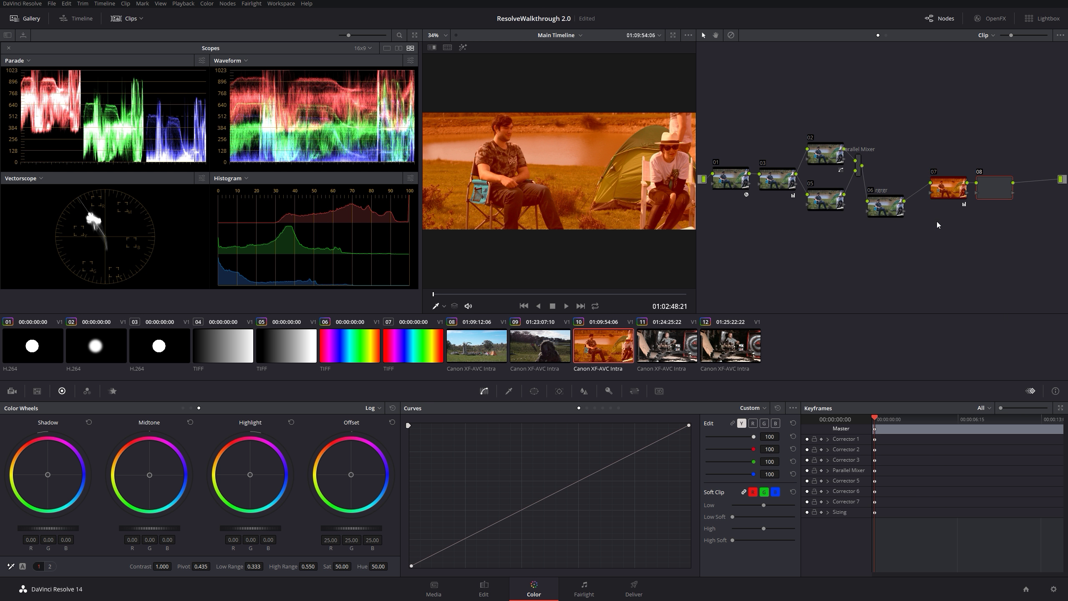
pyautogui.moveTo(987, 199); pyautogui.dragTo(992, 197)
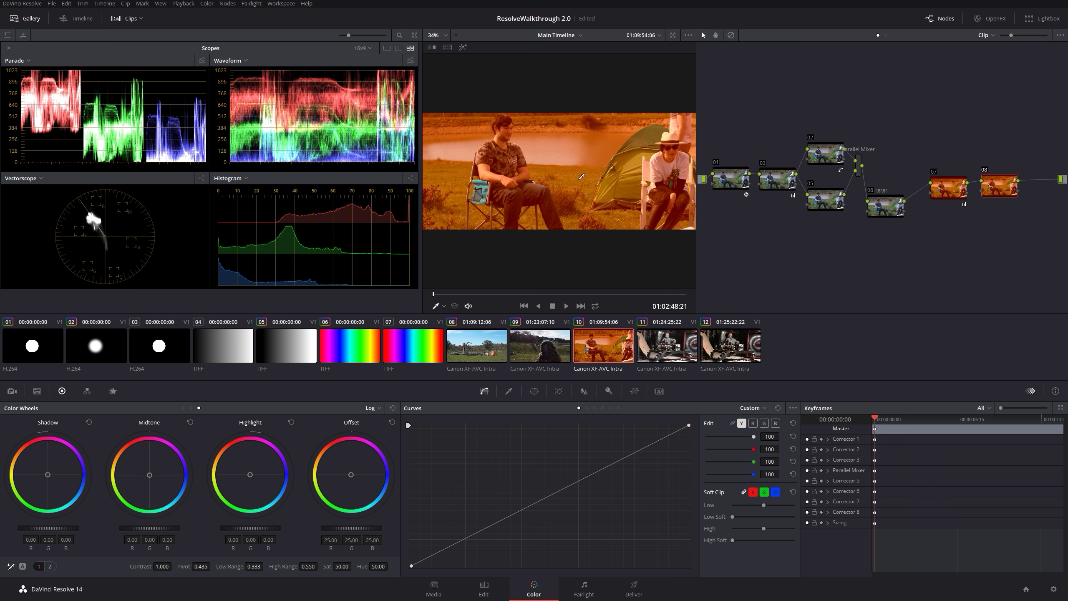
# Step: Sample the background grass with the HSL Qualifier on node 08 and check the selection using Highlight
pyautogui.click(510, 391)
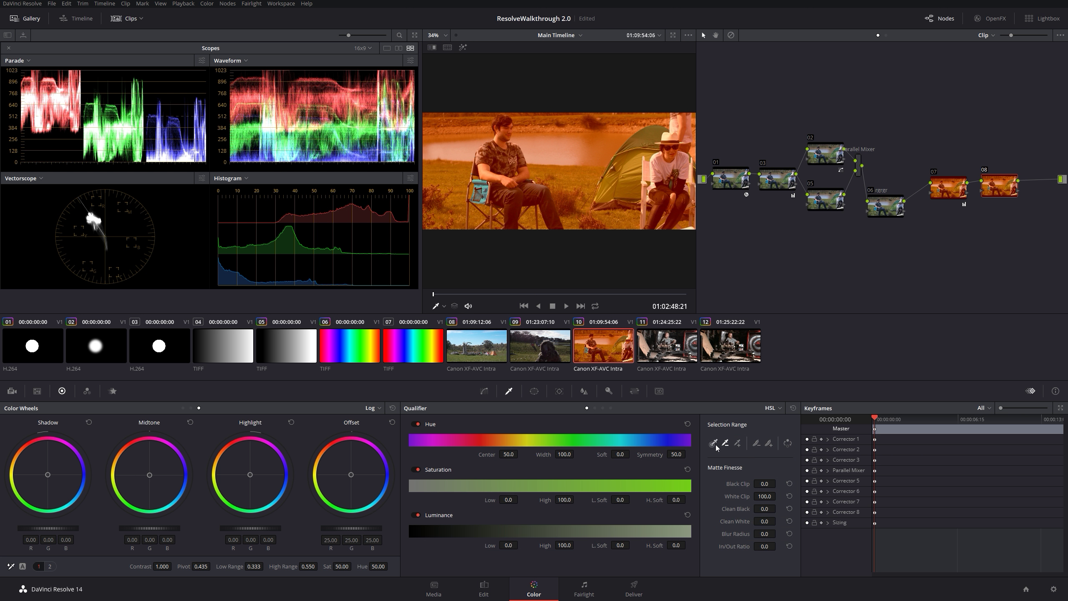
pyautogui.click(573, 181)
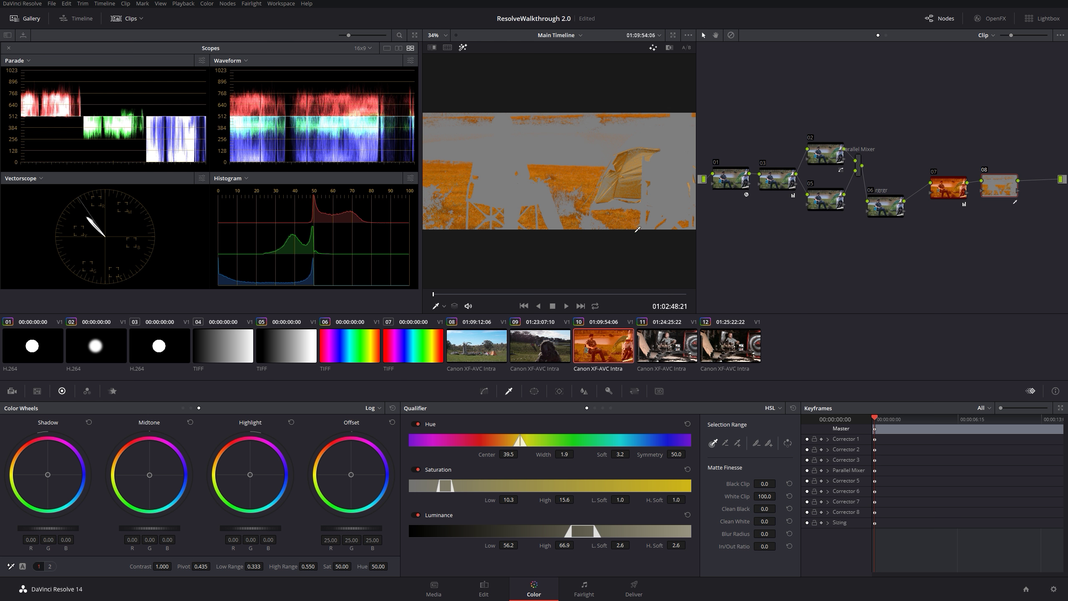
pyautogui.hotkey('shift', 'h')
pyautogui.hotkey('shift', 'h')
# Step: Push node 07's highlights, midtones and shadows toward orange-red, and reselect node 08 to check its key
pyautogui.click(938, 193)
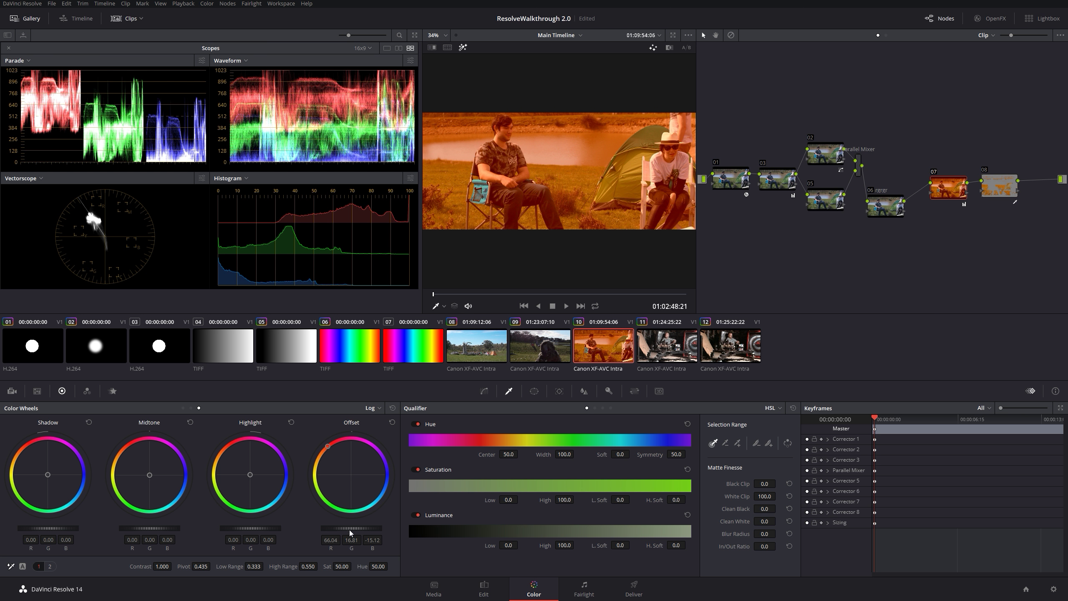
pyautogui.moveTo(262, 478); pyautogui.dragTo(248, 467)
pyautogui.moveTo(144, 474); pyautogui.dragTo(120, 455)
pyautogui.moveTo(48, 475); pyautogui.dragTo(34, 457)
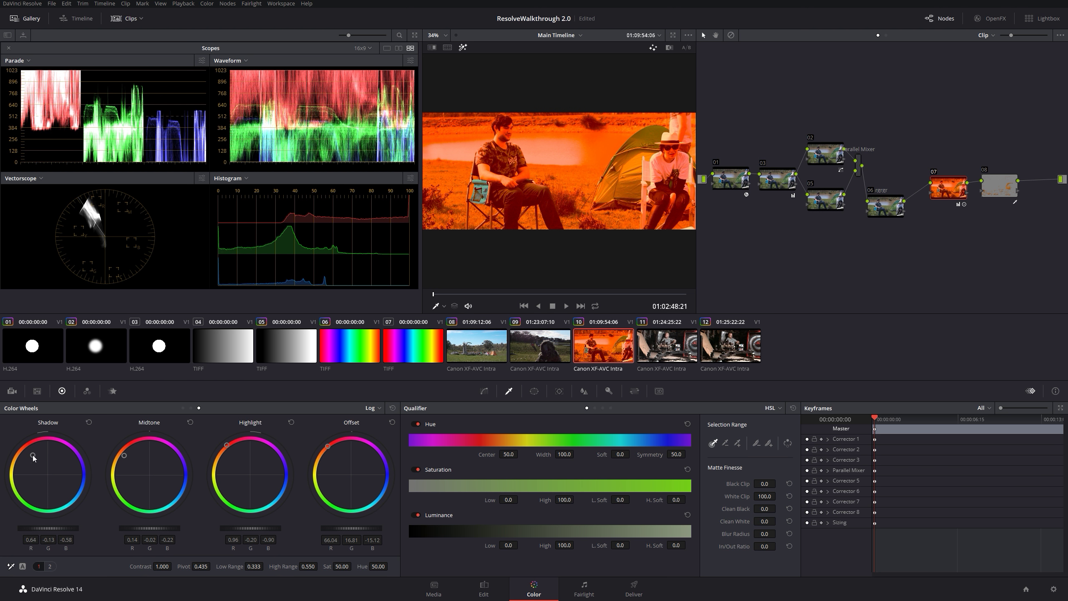
pyautogui.click(1006, 184)
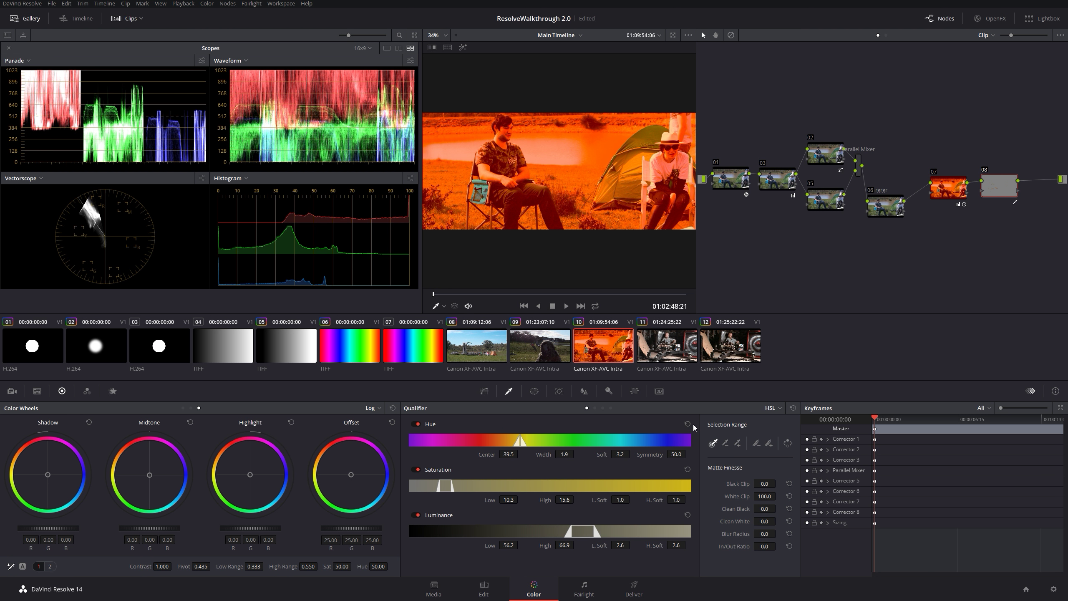
# Step: Reset node 08's qualifier, resample the orange-tinted background, and add a second sample near the tent to the key
pyautogui.click(793, 407)
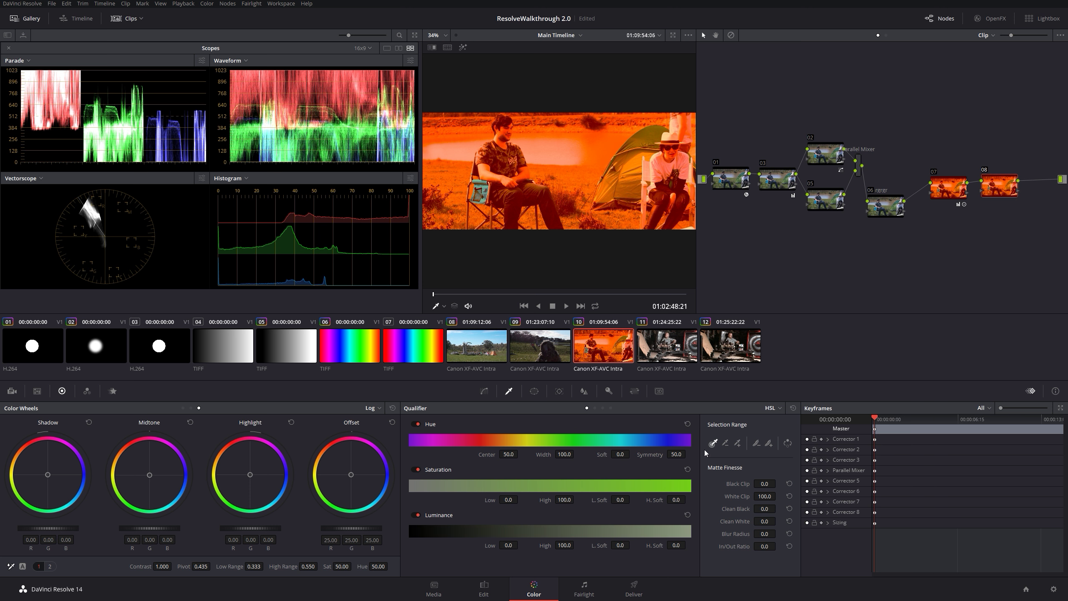
pyautogui.click(558, 173)
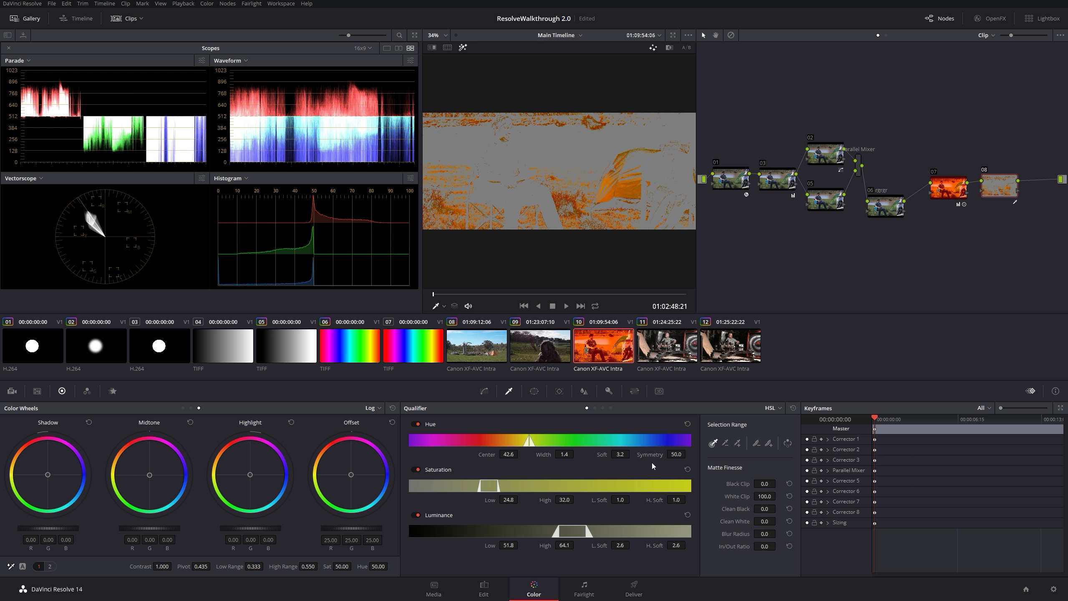
pyautogui.click(737, 443)
pyautogui.click(605, 197)
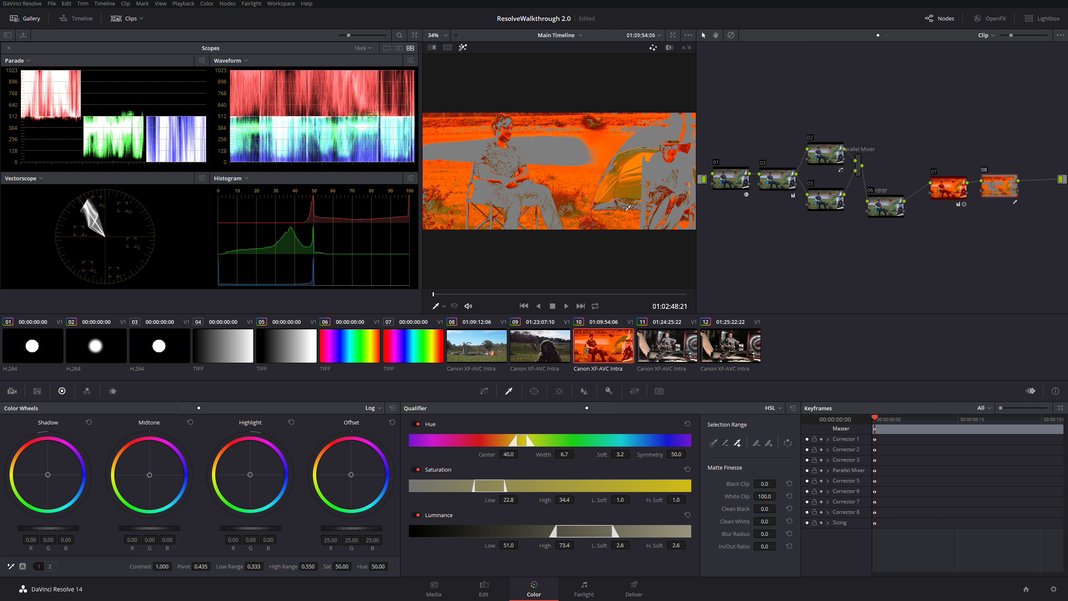
# Step: Disable node 07 and check node 08's existing key on the ungraded image with Highlight switched on and off
pyautogui.click(946, 192)
pyautogui.hotkey('ctrl', 'd')
pyautogui.click(994, 184)
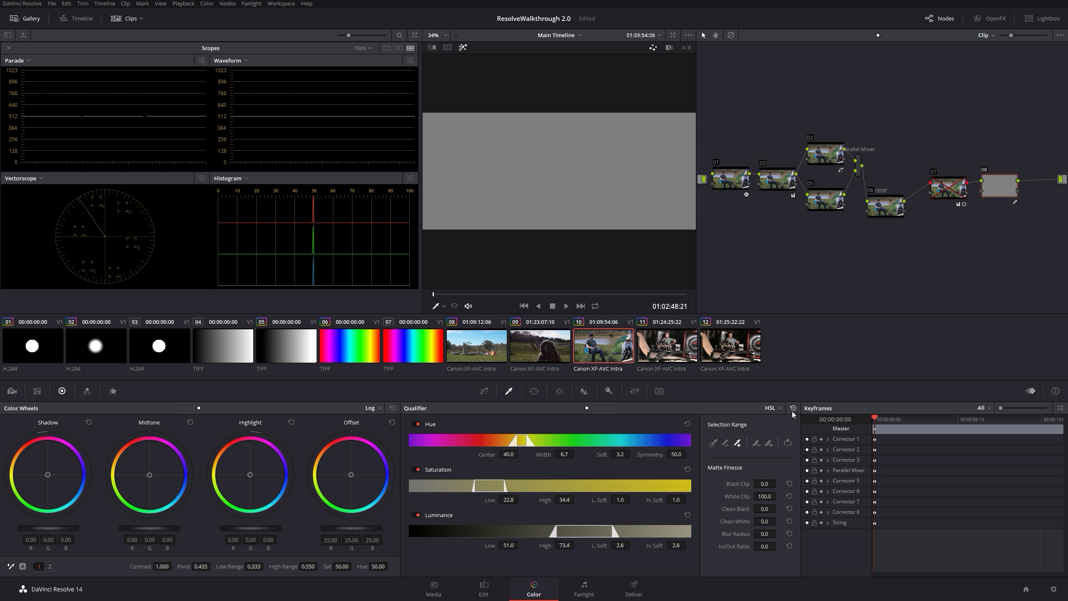
pyautogui.click(792, 408)
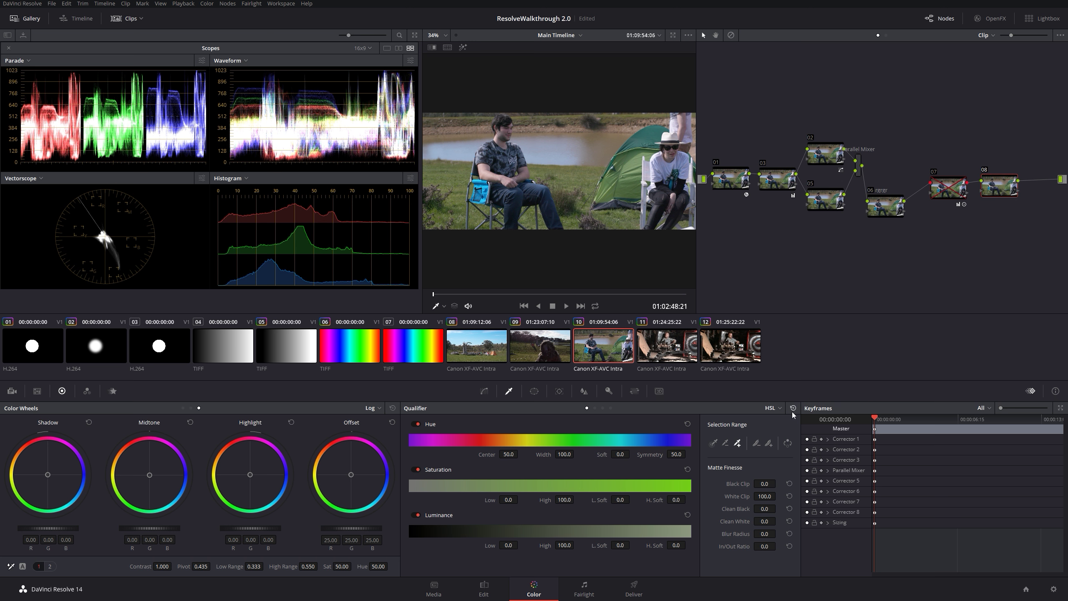
pyautogui.hotkey('ctrl', 'z')
pyautogui.click(993, 182)
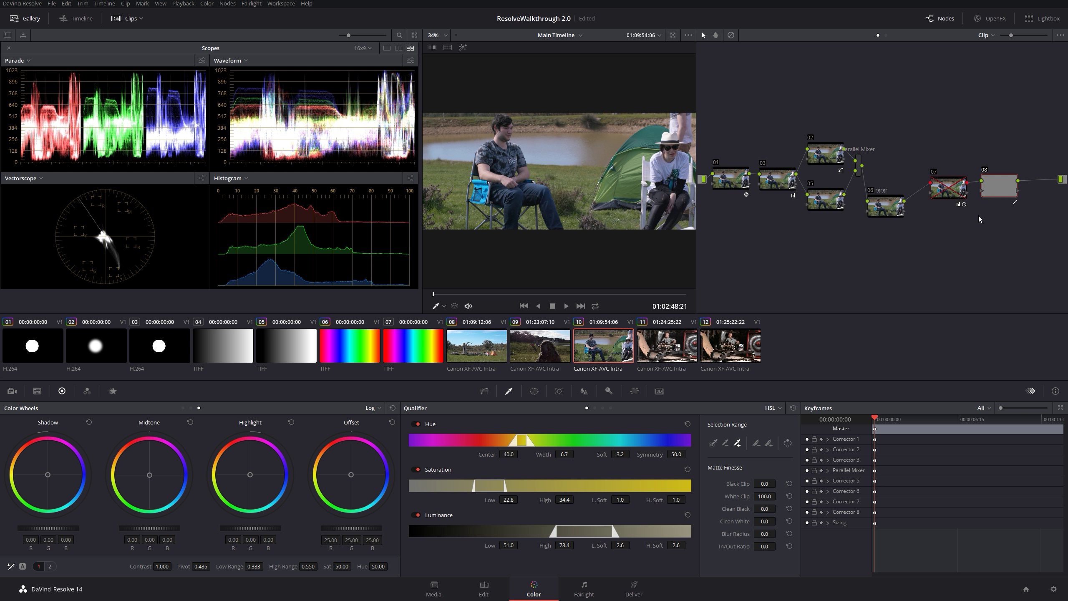
pyautogui.hotkey('shift', 'h')
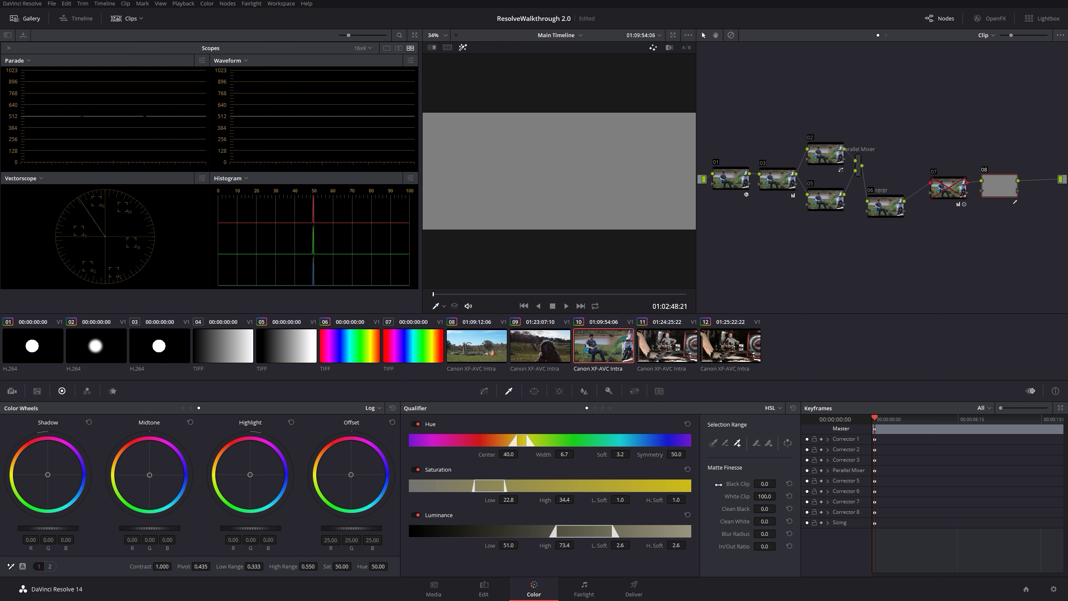
pyautogui.hotkey('shift', 'h')
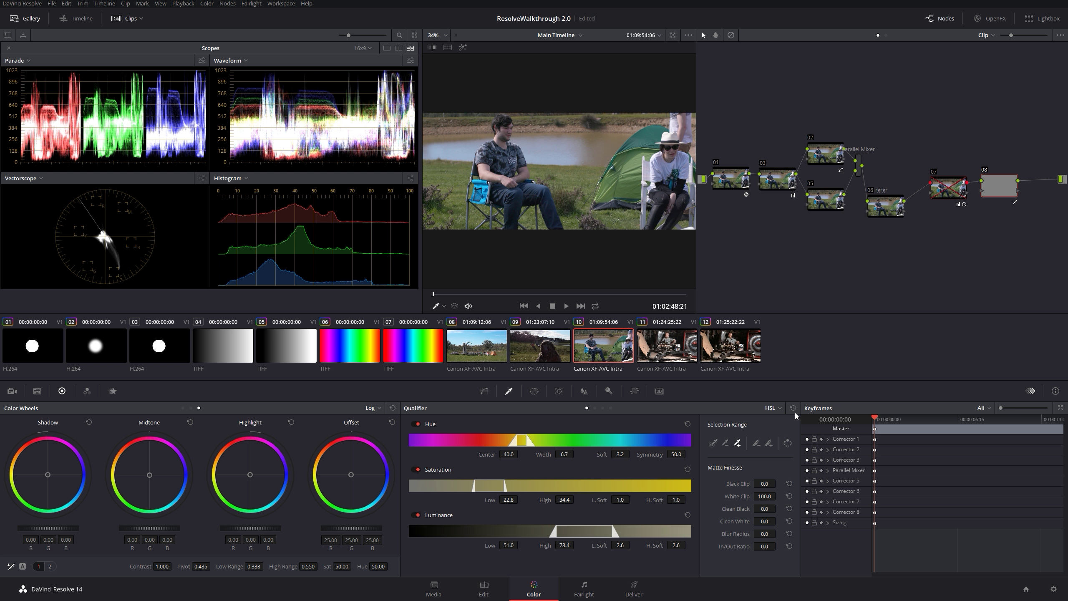
# Step: Reset node 08's qualifier and sample the background grass again from the ungraded image
pyautogui.click(793, 410)
pyautogui.click(714, 443)
pyautogui.click(582, 177)
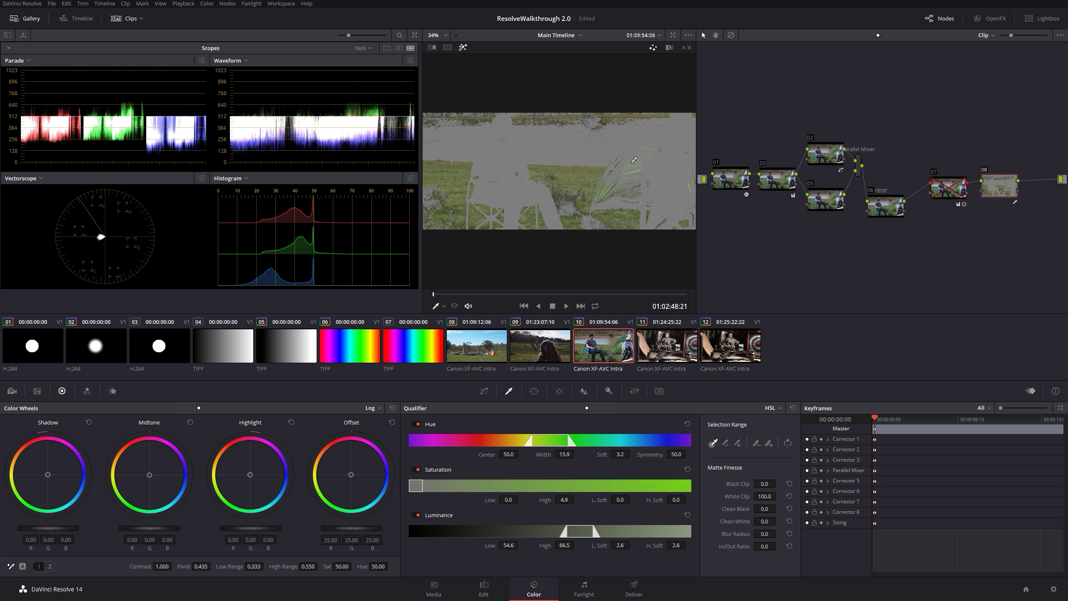
pyautogui.click(725, 442)
pyautogui.click(632, 162)
pyautogui.click(712, 442)
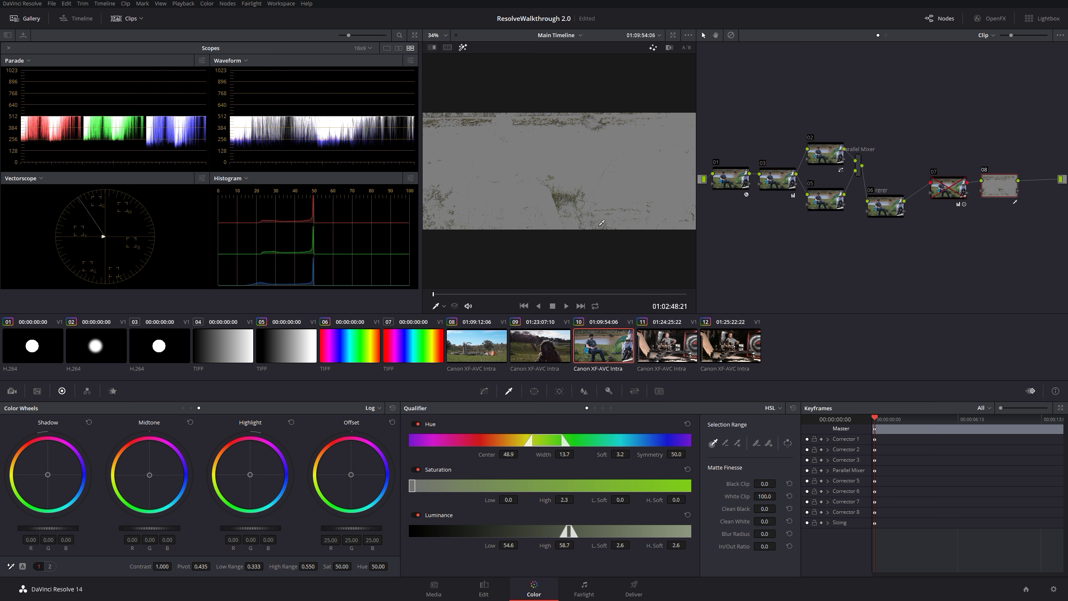
pyautogui.click(583, 174)
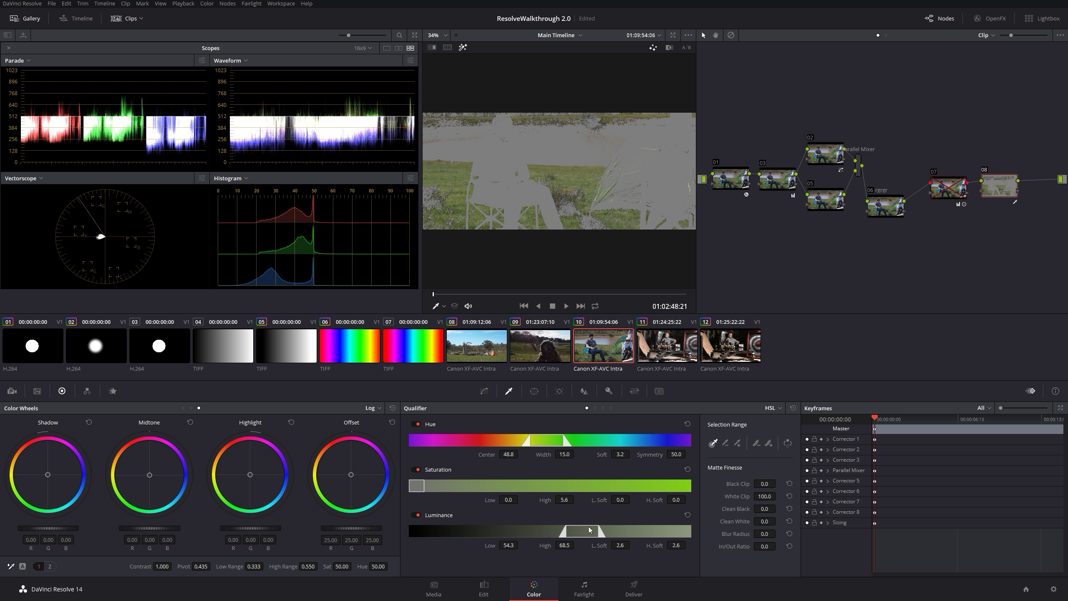
# Step: Check node 08's key using Highlight and push its offset strongly toward blue, about 7 red, 24 green and 82 blue
pyautogui.hotkey('shift', 'h')
pyautogui.hotkey('shift', 'h')
pyautogui.hotkey('shift', 'h')
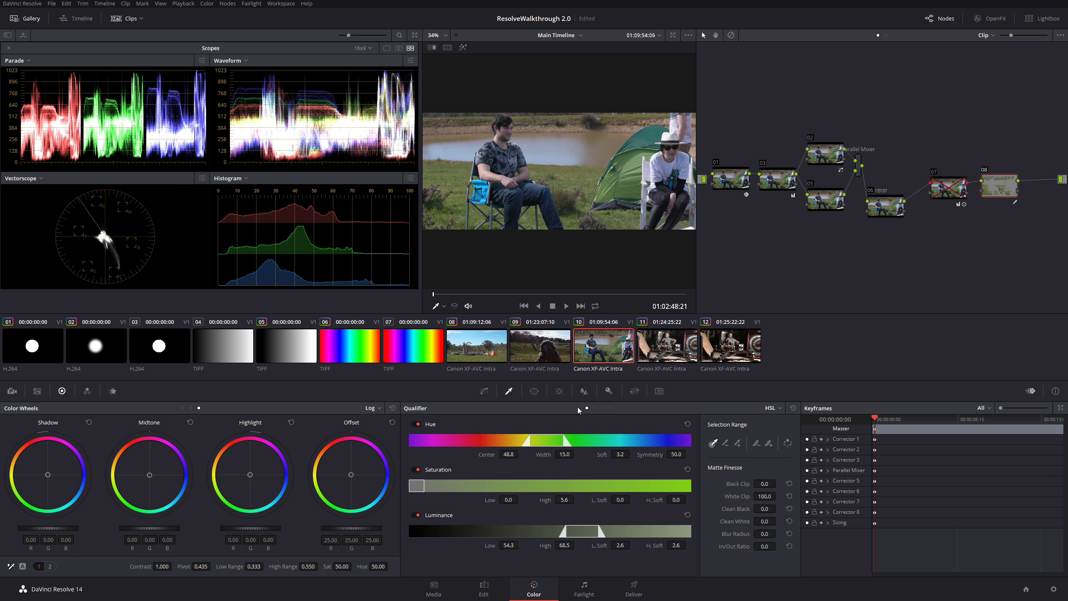
pyautogui.moveTo(351, 476); pyautogui.dragTo(384, 486)
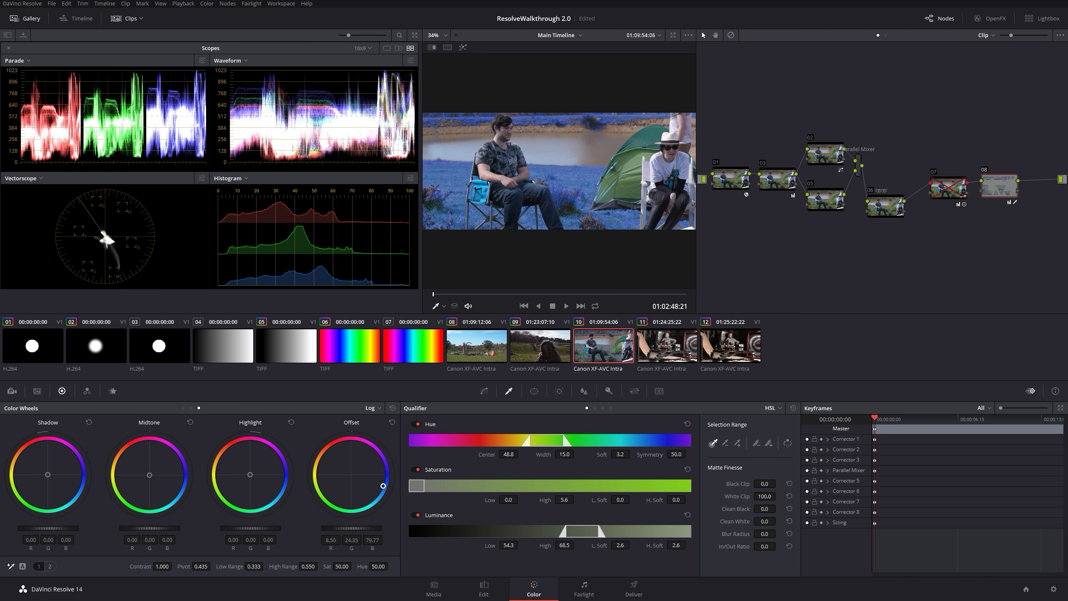
# Step: Re-enable node 07 and reselect node 08 to check its key against the orange grade
pyautogui.click(940, 189)
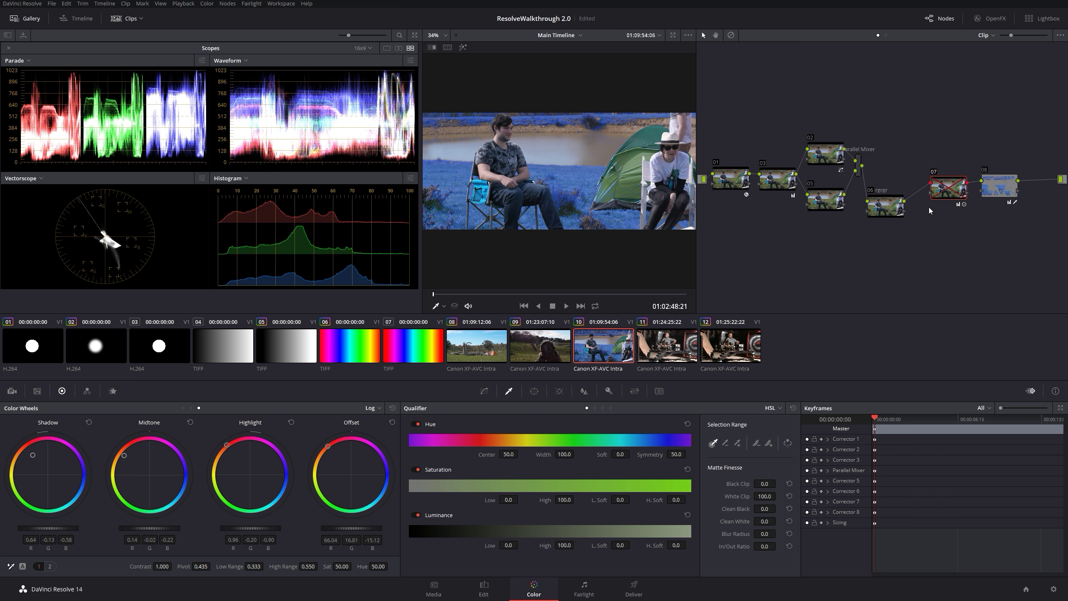
pyautogui.hotkey('ctrl', 'd')
pyautogui.click(995, 187)
pyautogui.hotkey('ctrl', 'd')
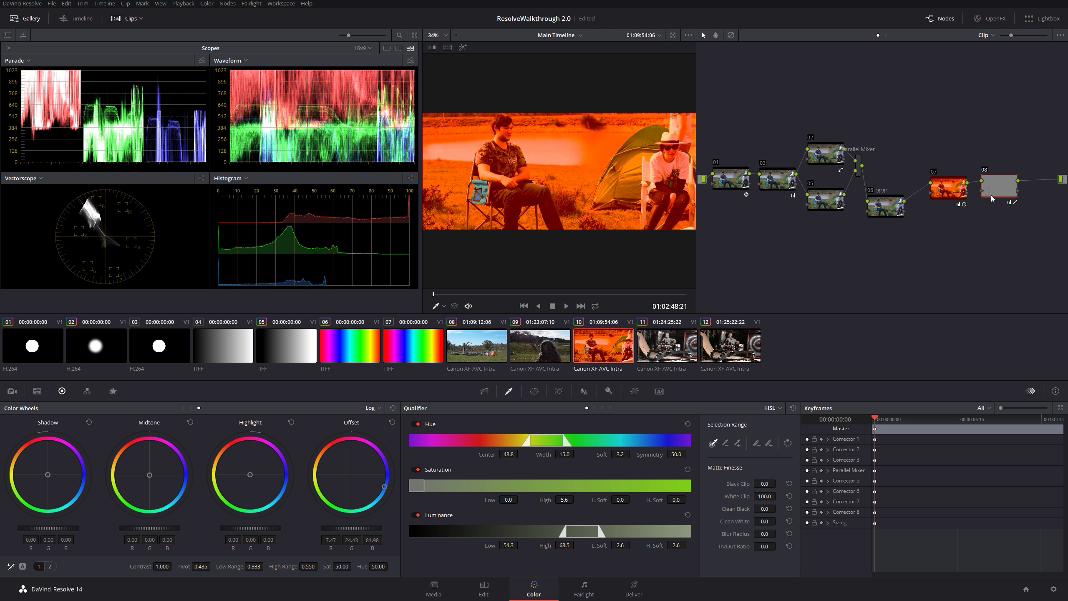
# Step: Rearrange nodes 07 and 08 so that node 08 sits directly below node 07
pyautogui.moveTo(961, 189); pyautogui.dragTo(949, 143)
pyautogui.moveTo(1009, 179); pyautogui.dragTo(1011, 138)
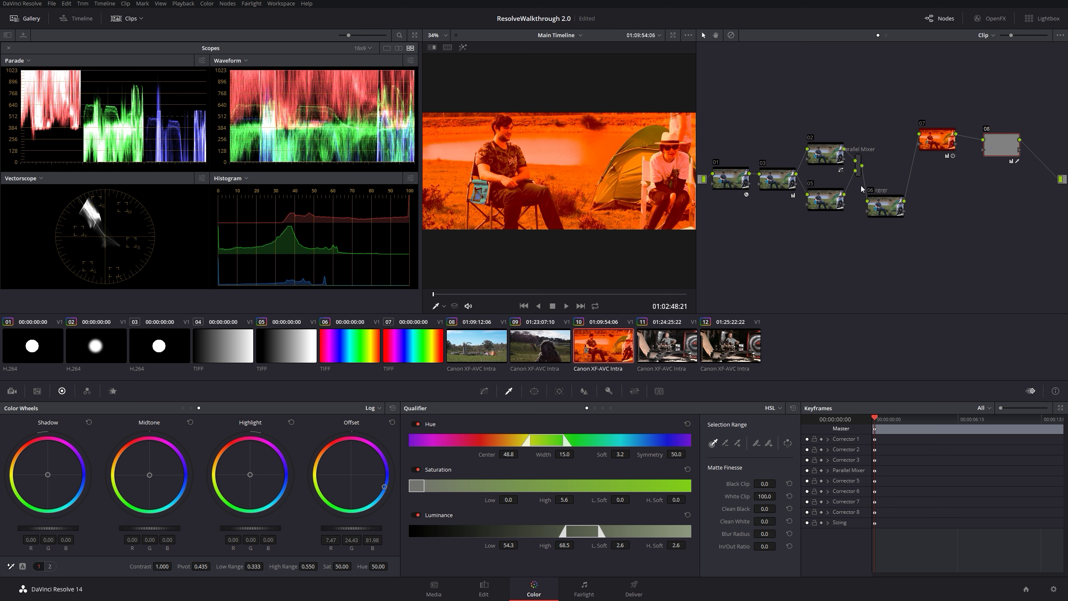
pyautogui.moveTo(1015, 142); pyautogui.dragTo(1013, 135)
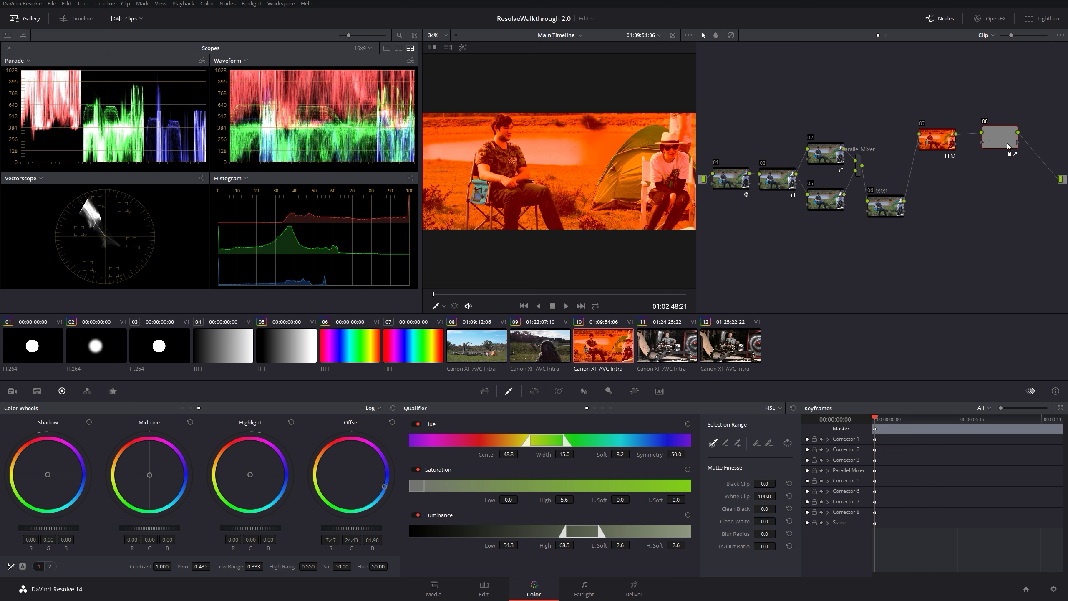
pyautogui.moveTo(1008, 146); pyautogui.dragTo(1003, 157)
pyautogui.moveTo(941, 147); pyautogui.dragTo(993, 168)
pyautogui.click(954, 163)
pyautogui.moveTo(991, 164); pyautogui.dragTo(942, 220)
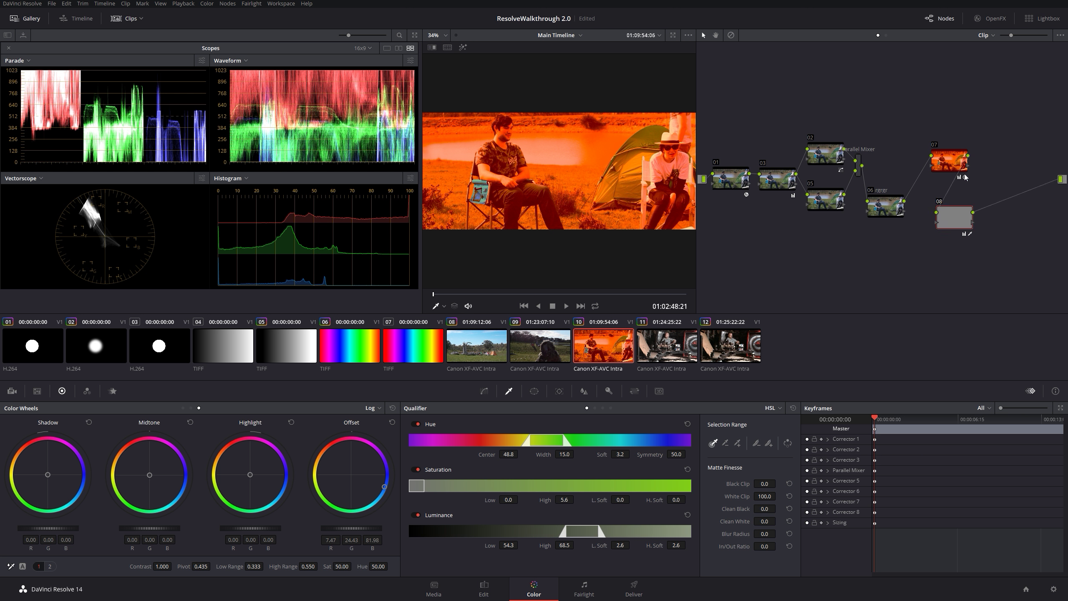
# Step: Add a parallel node to node 07 and place it below node 08
pyautogui.rightClick(954, 163)
pyautogui.moveTo(983, 186)
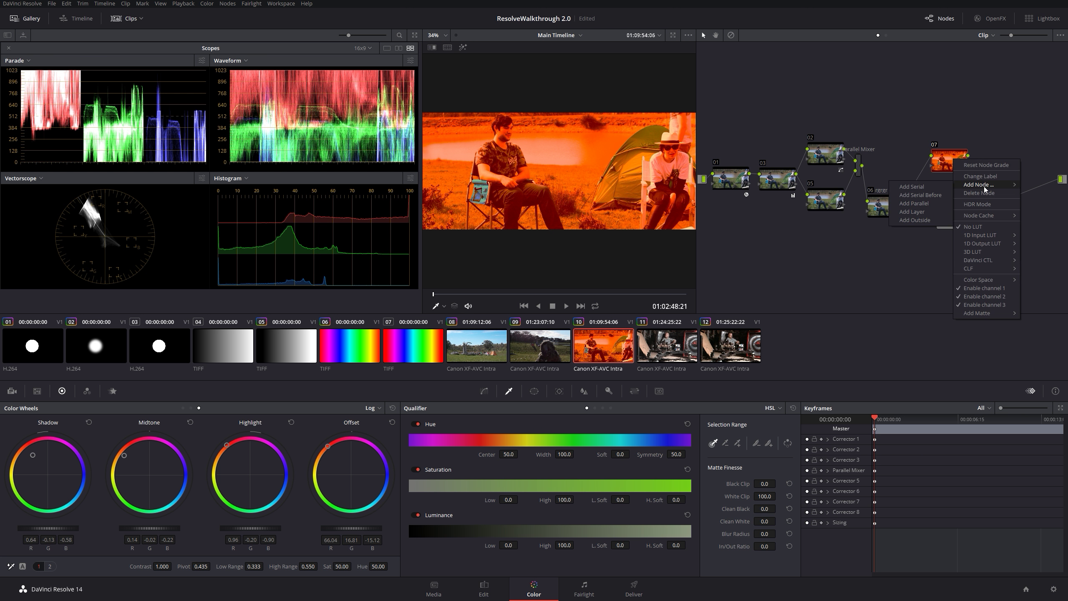
pyautogui.click(933, 205)
pyautogui.moveTo(962, 252)
pyautogui.mouseDown()
pyautogui.moveTo(956, 151)
pyautogui.moveTo(973, 269)
pyautogui.mouseUp()
pyautogui.rightClick(972, 269)
pyautogui.click(991, 302)
pyautogui.moveTo(960, 220); pyautogui.dragTo(974, 230)
pyautogui.press('super')
pyautogui.press('super')
pyautogui.hotkey('ctrl', 'z')
pyautogui.hotkey('ctrl', 'z')
# Step: Rewire node 08 to take its input from node 06 and feed the new Parallel Mixer in place of node 10
pyautogui.moveTo(955, 217); pyautogui.dragTo(963, 222)
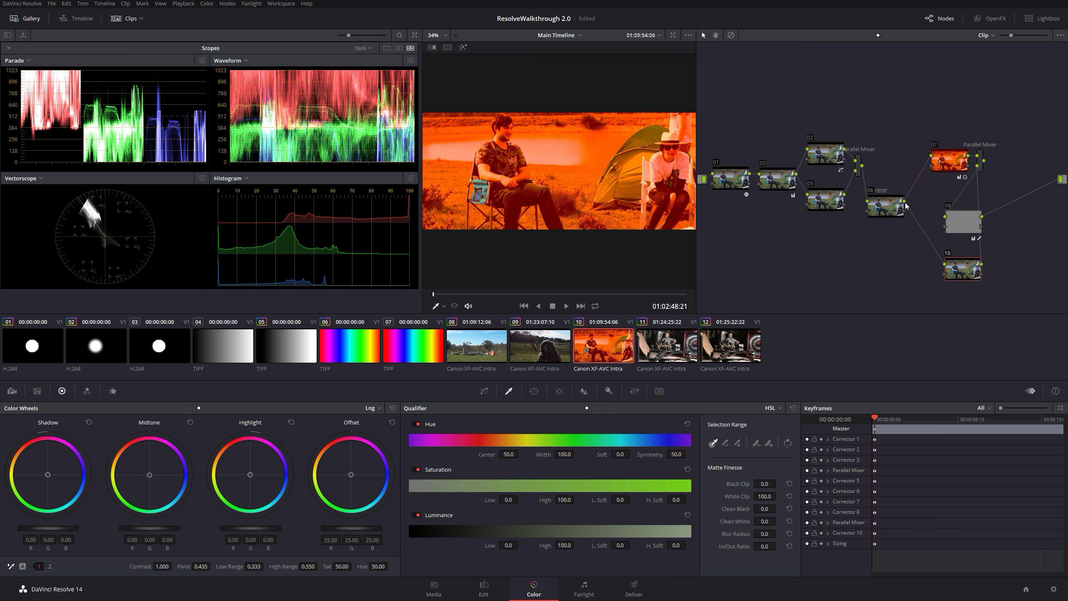
pyautogui.click(936, 250)
pyautogui.moveTo(945, 218); pyautogui.dragTo(946, 217)
pyautogui.moveTo(962, 220); pyautogui.dragTo(977, 165)
pyautogui.moveTo(935, 222); pyautogui.dragTo(952, 213)
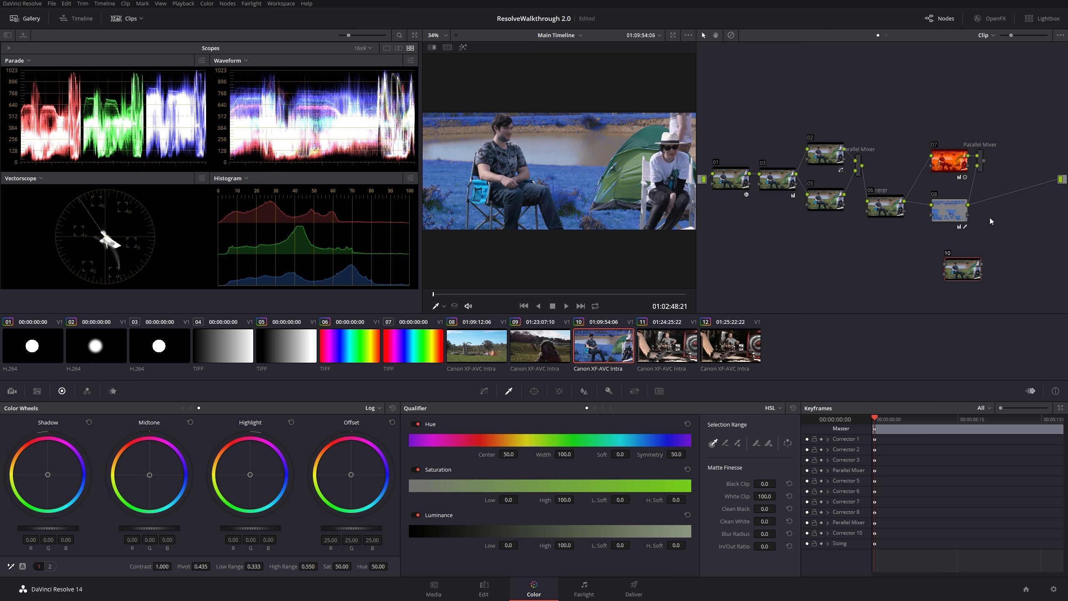
# Step: Connect the new Parallel Mixer to the graph output, delete the spare node 10, and select node 08
pyautogui.moveTo(983, 160); pyautogui.dragTo(1060, 180)
pyautogui.press('Delete')
pyautogui.click(964, 211)
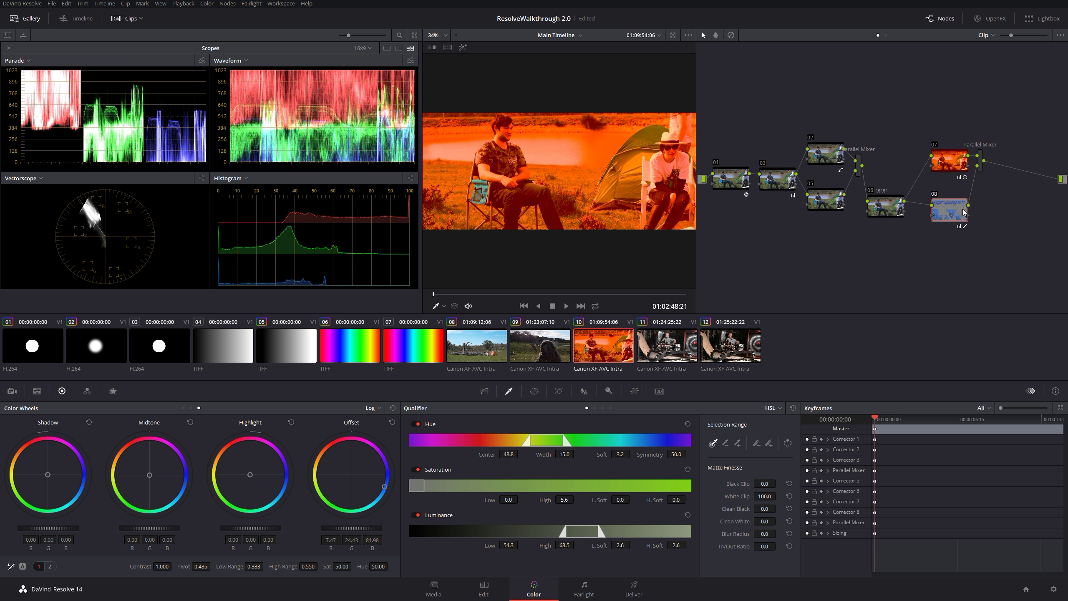
# Step: Move nodes 07 and 08 and their Parallel Mixer slightly toward the output
pyautogui.moveTo(933, 126); pyautogui.dragTo(986, 225)
pyautogui.moveTo(956, 211); pyautogui.dragTo(970, 208)
pyautogui.click(968, 154)
pyautogui.moveTo(970, 157); pyautogui.dragTo(960, 159)
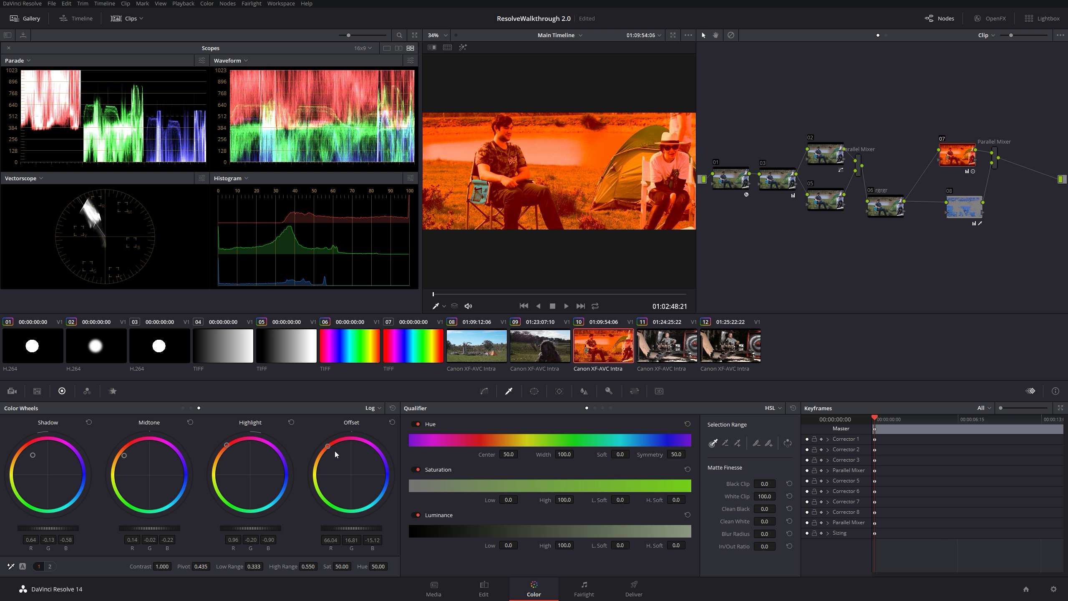
# Step: Reduce node 07's orange push in shadows, midtones, highlights and offset, with offset about 45 red, 21 green and 9 blue
pyautogui.moveTo(329, 447); pyautogui.dragTo(341, 460)
pyautogui.moveTo(228, 445); pyautogui.dragTo(242, 464)
pyautogui.moveTo(128, 457); pyautogui.dragTo(140, 466)
pyautogui.moveTo(32, 458); pyautogui.dragTo(43, 471)
# Step: Move node 06 up between the two parallel groups and bring nodes 07 and 08 into line after it
pyautogui.click(969, 214)
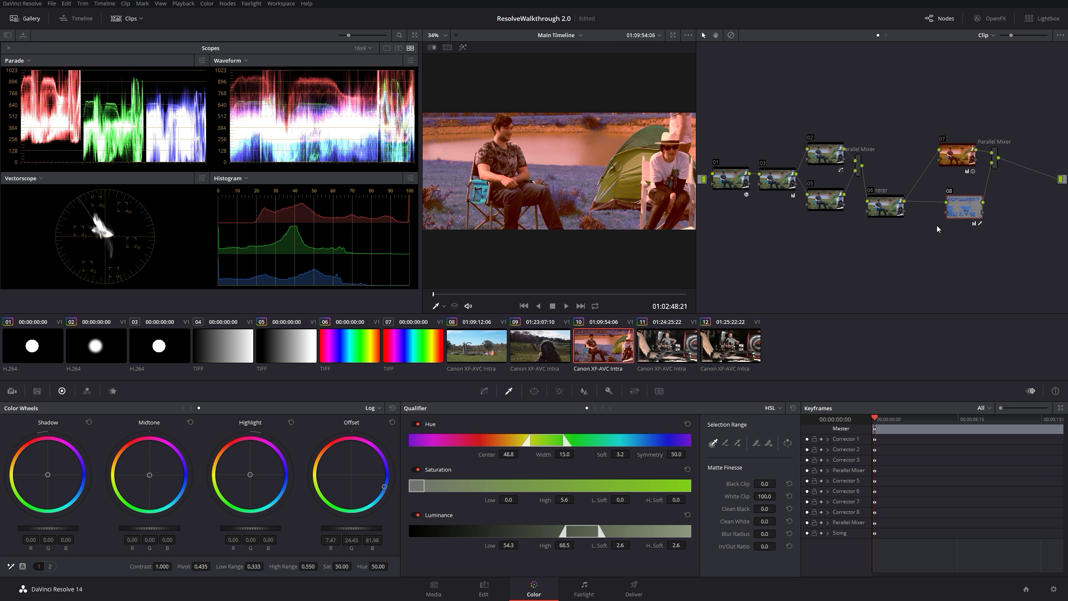
pyautogui.moveTo(884, 213); pyautogui.dragTo(889, 176)
pyautogui.moveTo(967, 216); pyautogui.dragTo(951, 207)
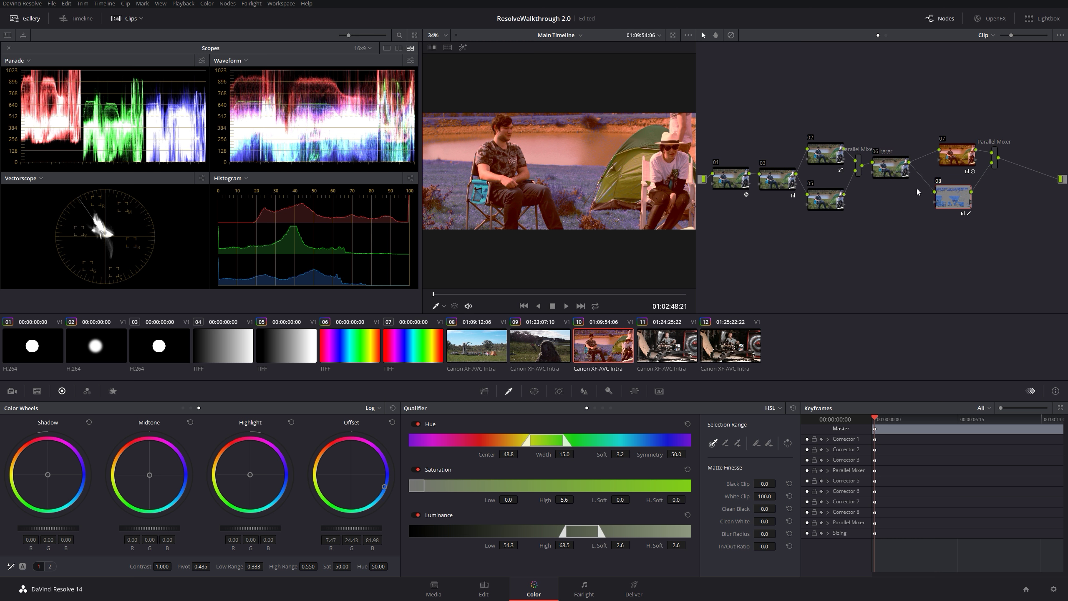
pyautogui.moveTo(901, 173); pyautogui.dragTo(905, 171)
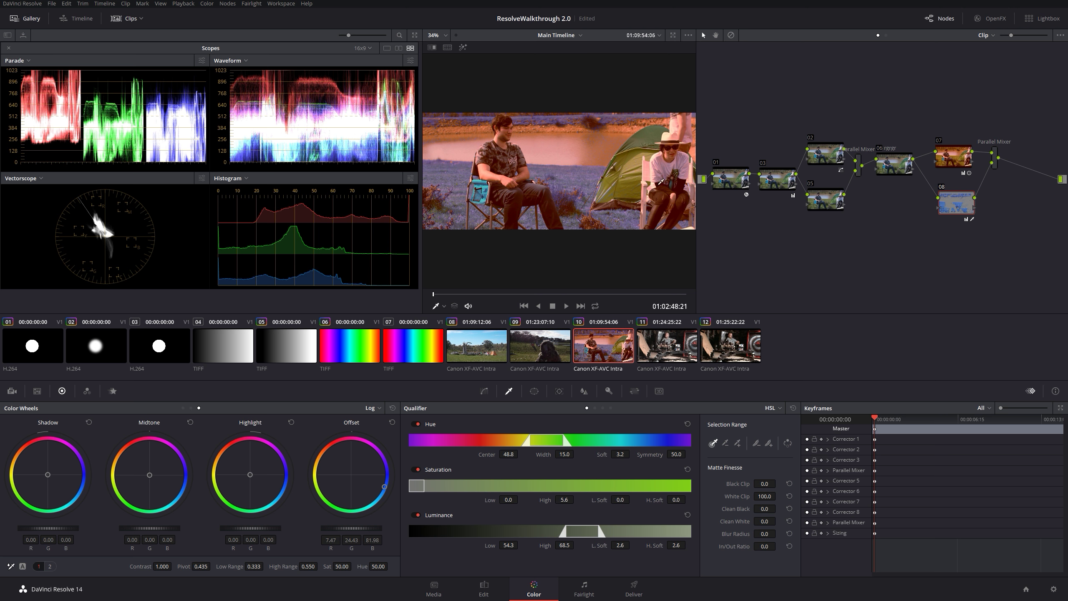
# Step: Disable nodes 07 and 08 and select node 06 to view the image that feeds both parallel nodes
pyautogui.click(898, 166)
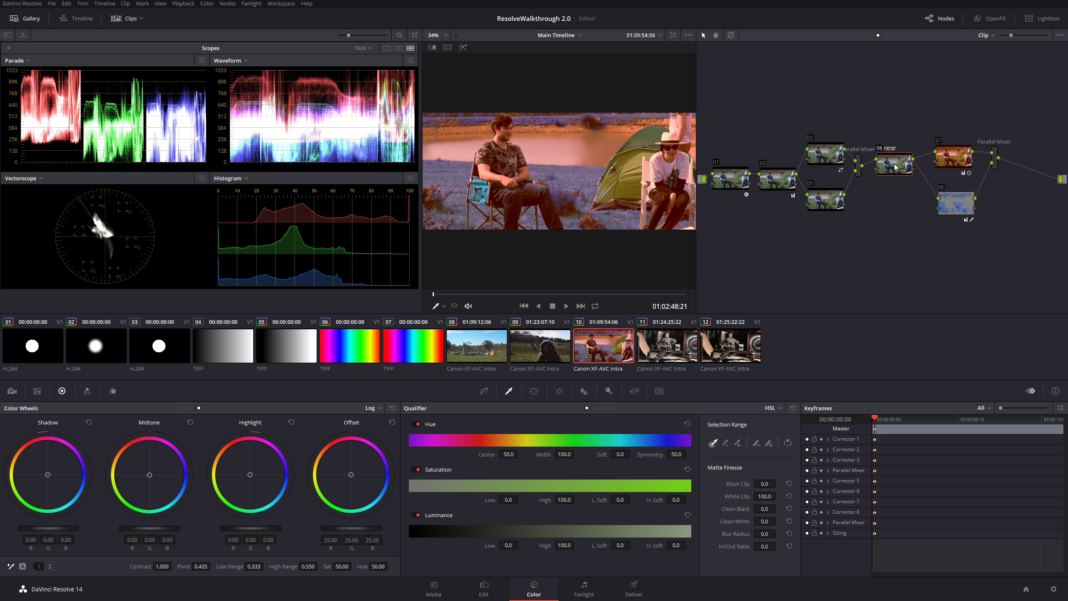
pyautogui.click(940, 165)
pyautogui.click(953, 207)
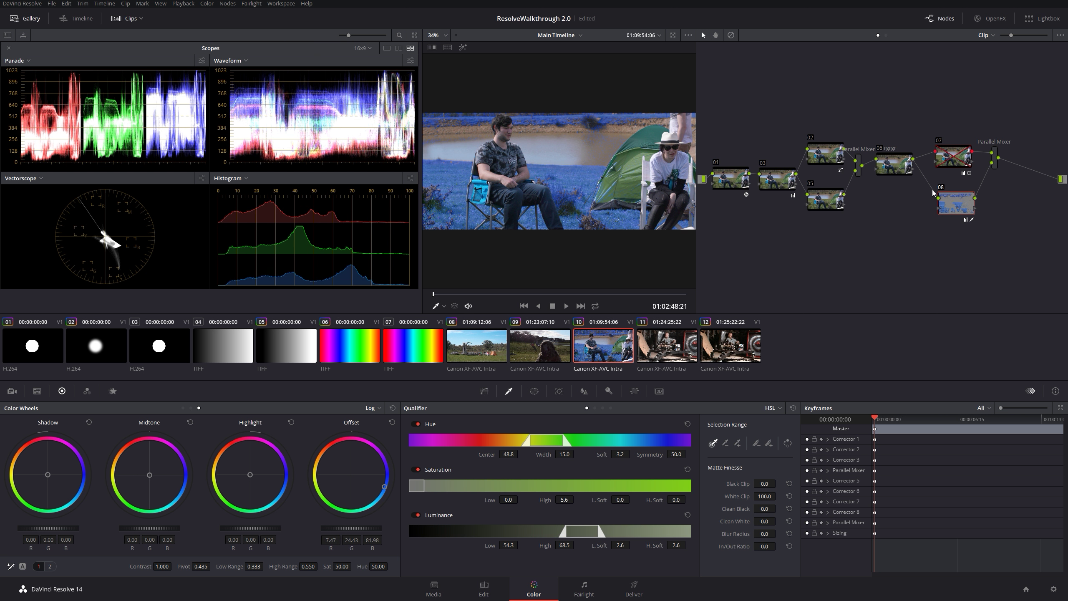
pyautogui.hotkey('ctrl', 'd')
pyautogui.click(897, 166)
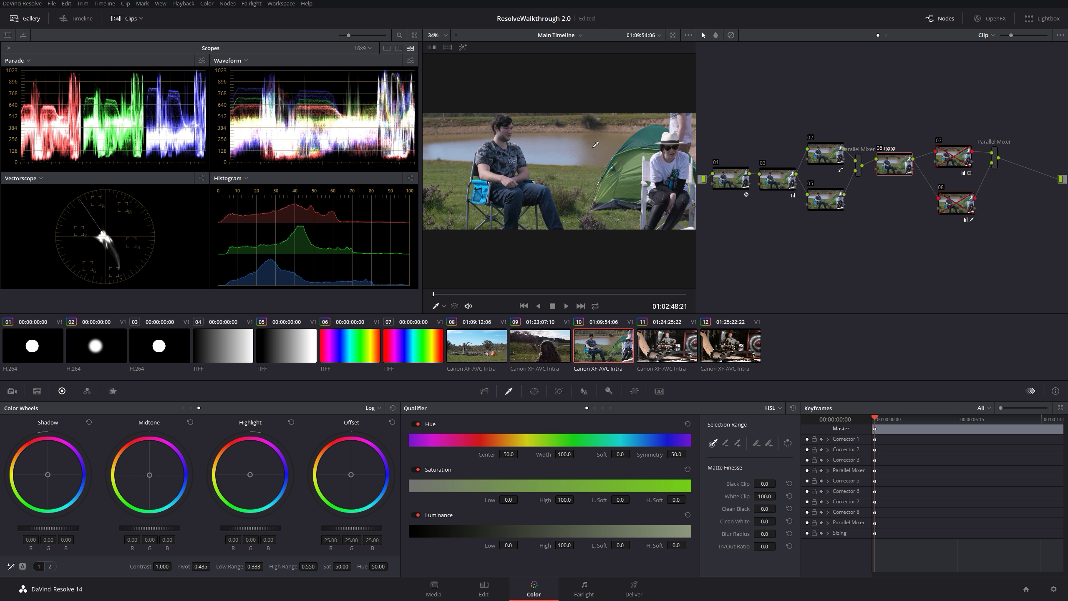
# Step: Toggle node 08 on and off repeatedly to compare its blue grass grade, leaving it enabled
pyautogui.click(957, 208)
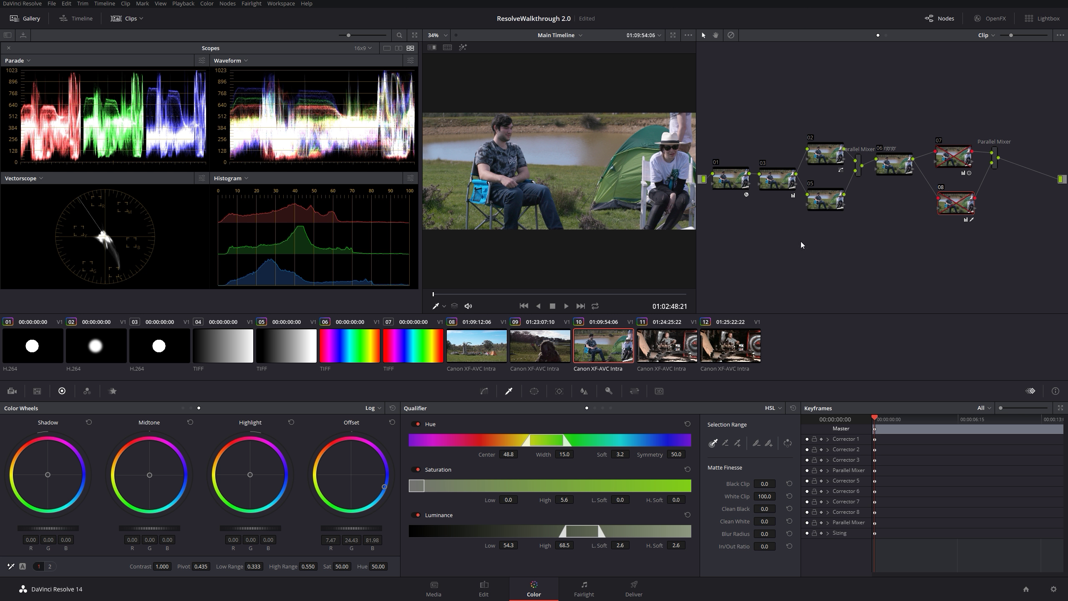
pyautogui.hotkey('ctrl', 'd')
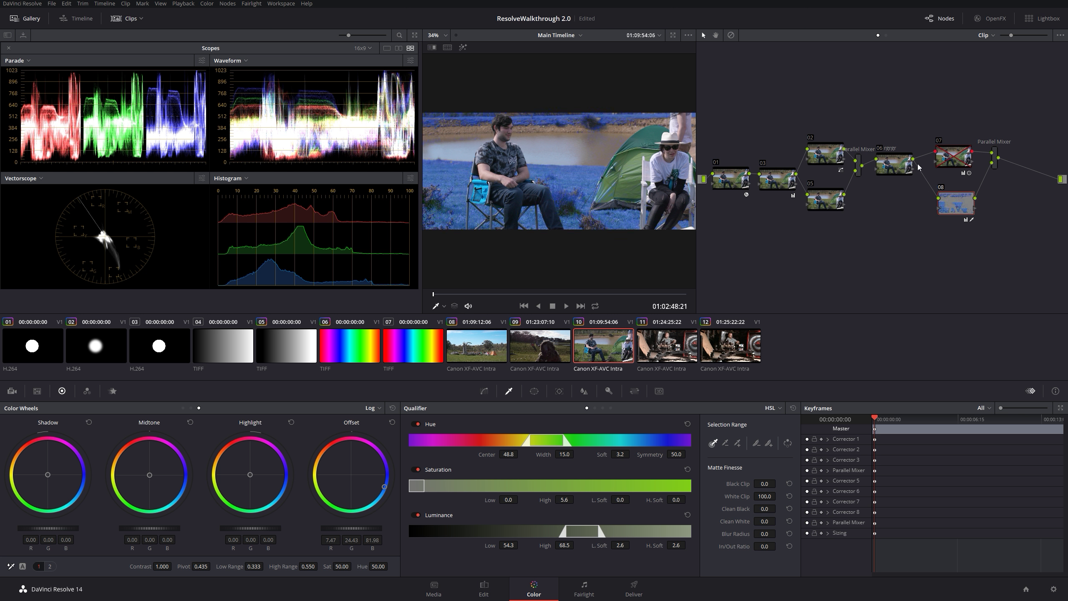
pyautogui.hotkey('ctrl', 'd')
pyautogui.hotkey('ctrl', 'd')
pyautogui.hotkey('ctrl', 'd')
pyautogui.hotkey('ctrl', 'd')
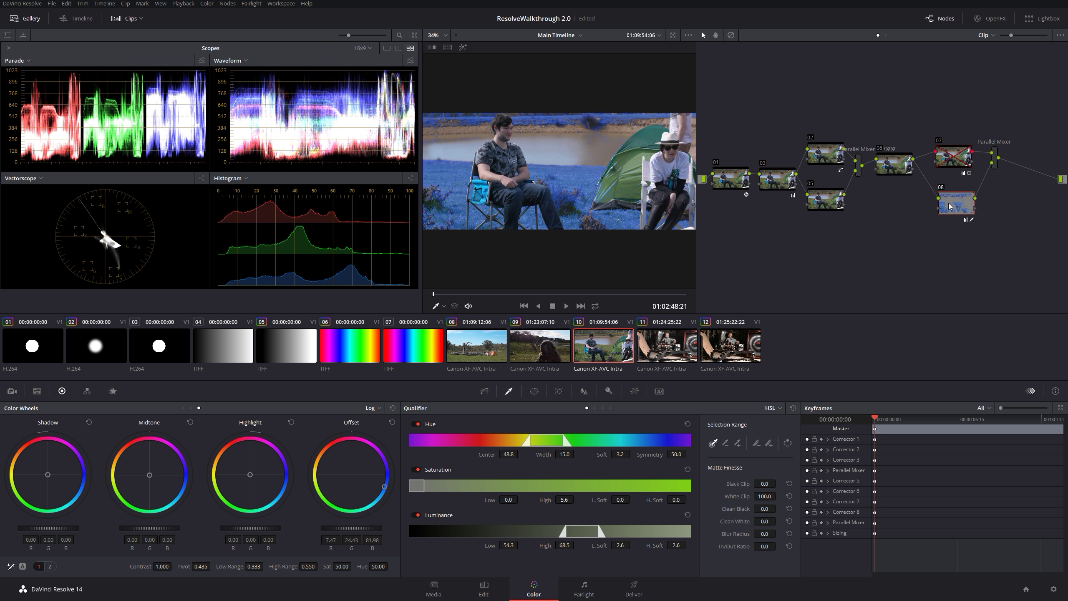
# Step: Re-enable node 07, move it slightly up, and select node 08
pyautogui.click(958, 160)
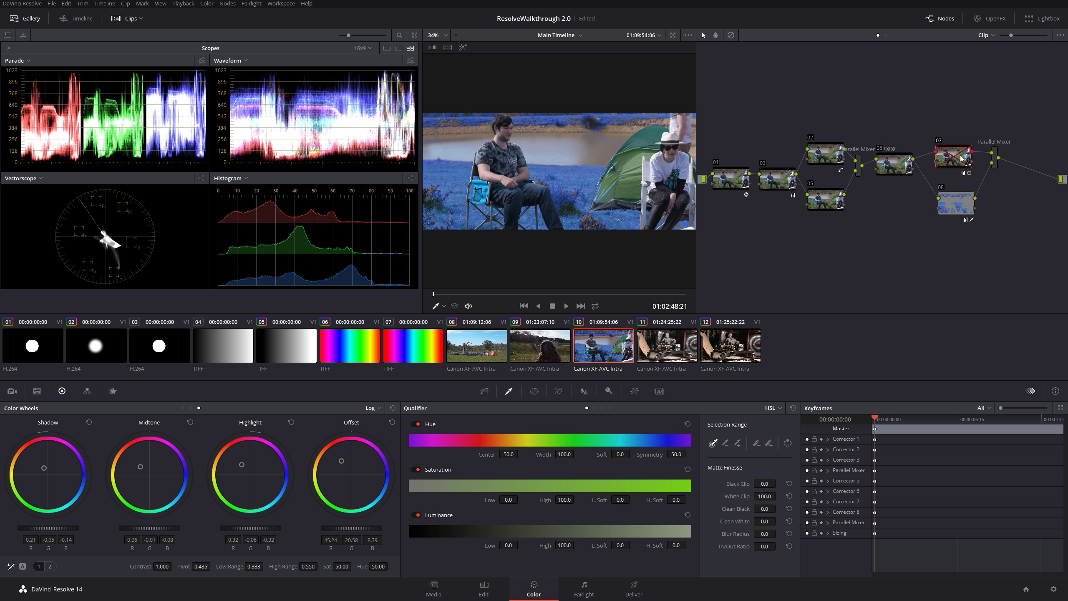
pyautogui.hotkey('ctrl', 'd')
pyautogui.moveTo(937, 146); pyautogui.dragTo(948, 127)
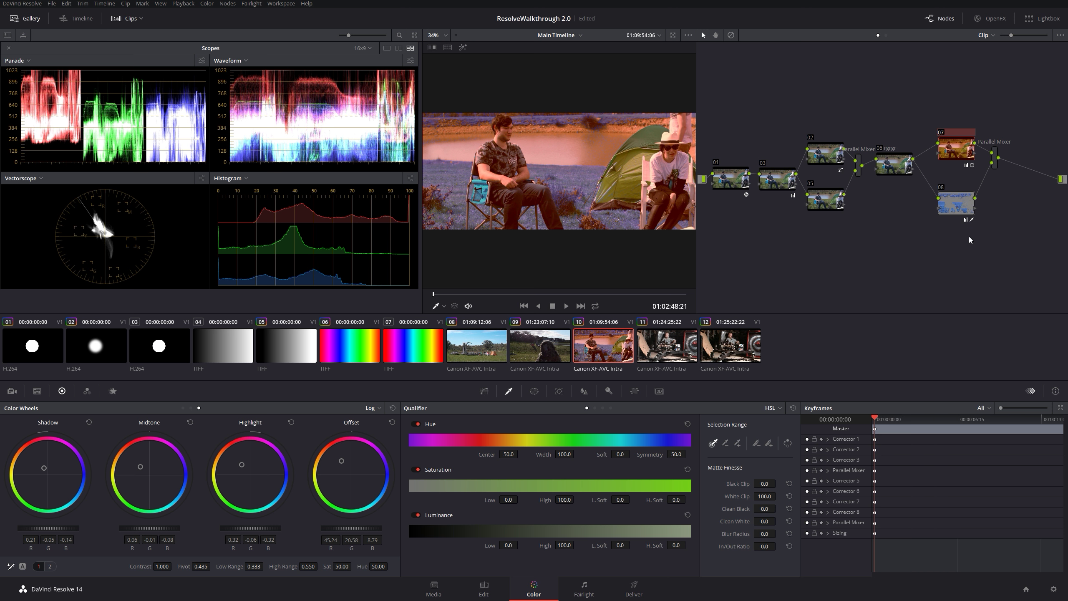
pyautogui.click(956, 204)
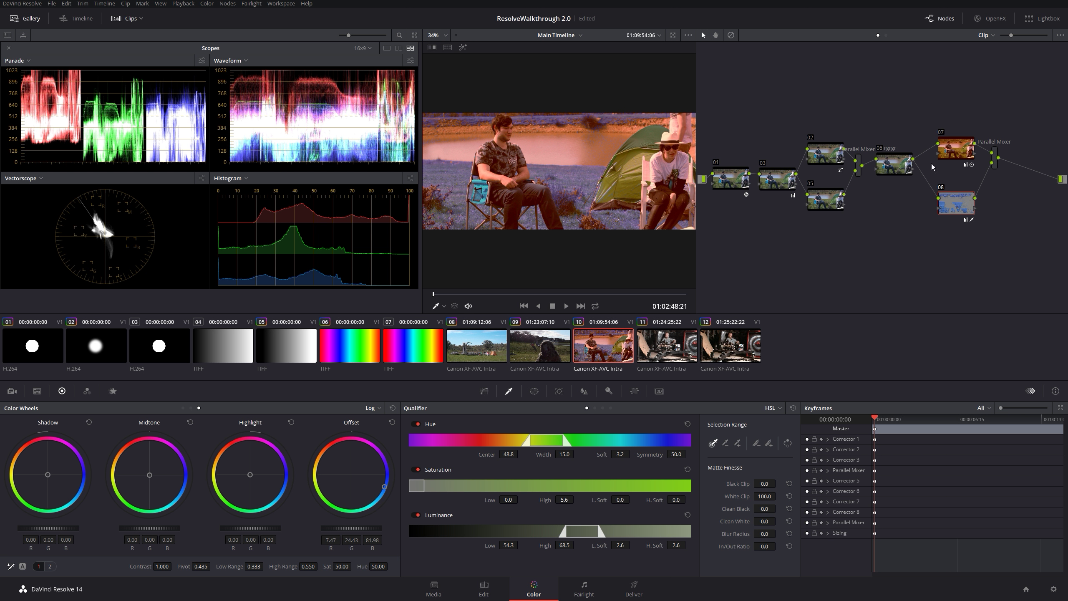
# Step: Delete node 08 and reset the grade of node 07
pyautogui.press('Delete')
pyautogui.moveTo(957, 149)
pyautogui.mouseDown()
pyautogui.moveTo(957, 167)
pyautogui.moveTo(958, 156)
pyautogui.mouseUp()
pyautogui.rightClick(958, 167)
pyautogui.click(966, 173)
# Step: Add a layer node below node 07 and move node 07 slightly up
pyautogui.rightClick(958, 156)
pyautogui.moveTo(986, 181)
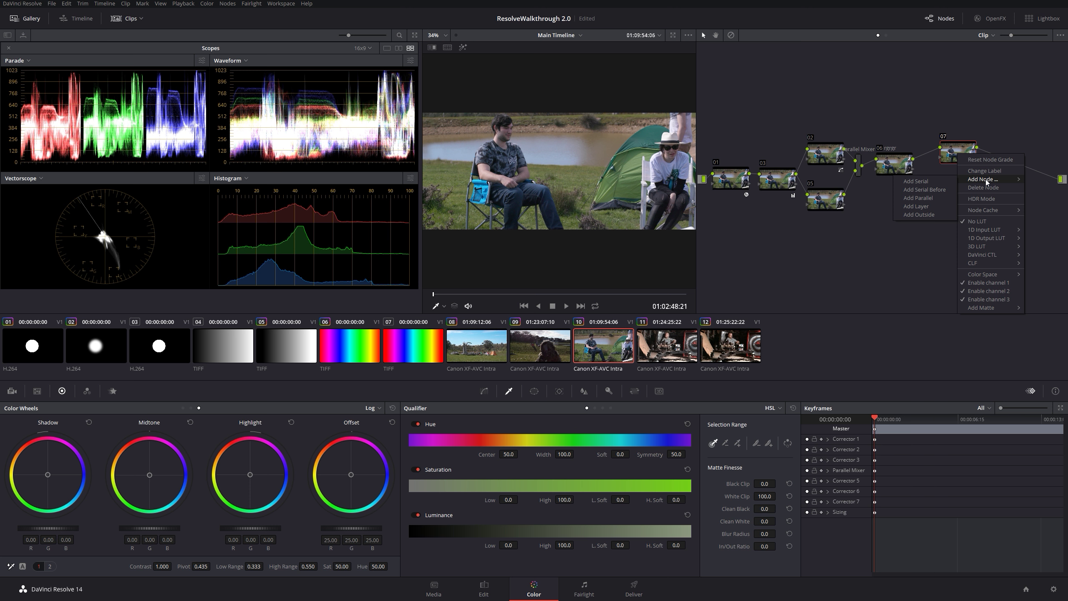
pyautogui.click(932, 206)
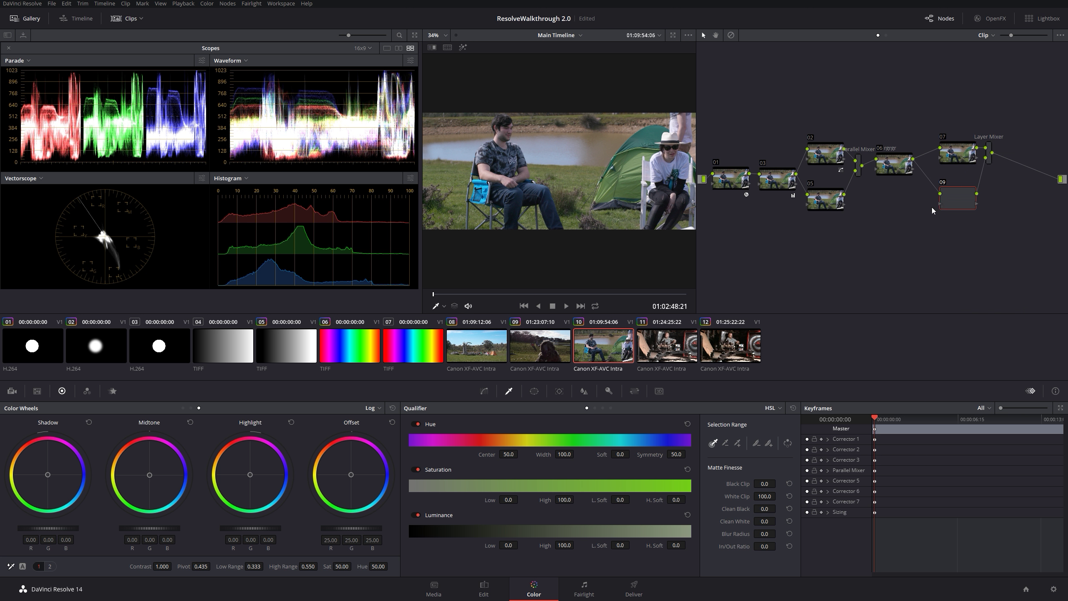
pyautogui.moveTo(959, 153); pyautogui.dragTo(953, 141)
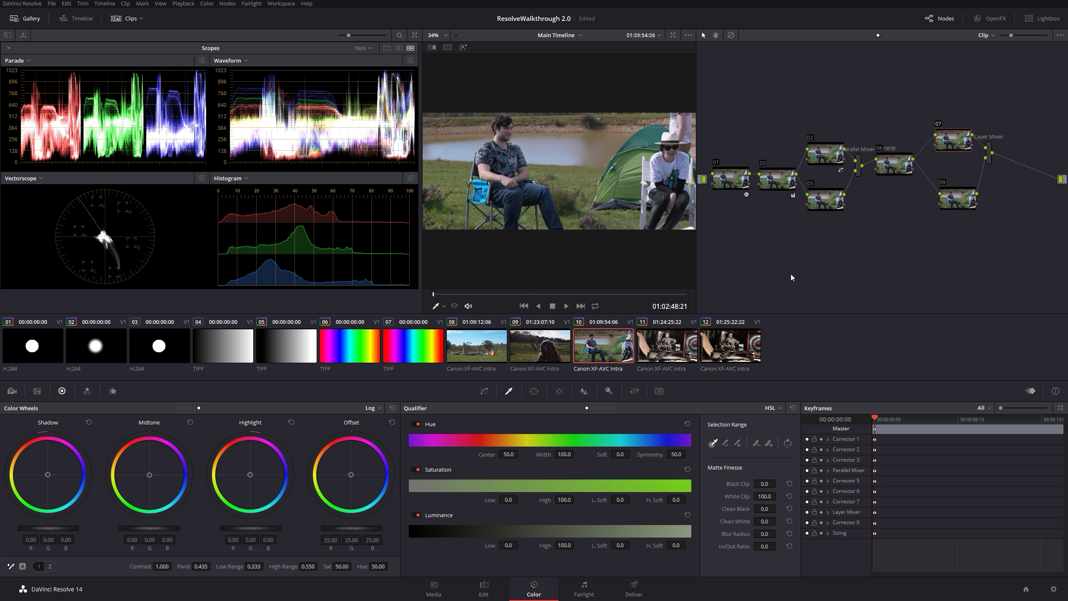
# Step: Push node 07's Offset towards purple and the layer node 09's Offset towards green
pyautogui.moveTo(250, 474); pyautogui.dragTo(263, 467)
pyautogui.moveTo(351, 474)
pyautogui.mouseDown()
pyautogui.moveTo(361, 467)
pyautogui.moveTo(350, 485)
pyautogui.mouseUp()
pyautogui.click(952, 202)
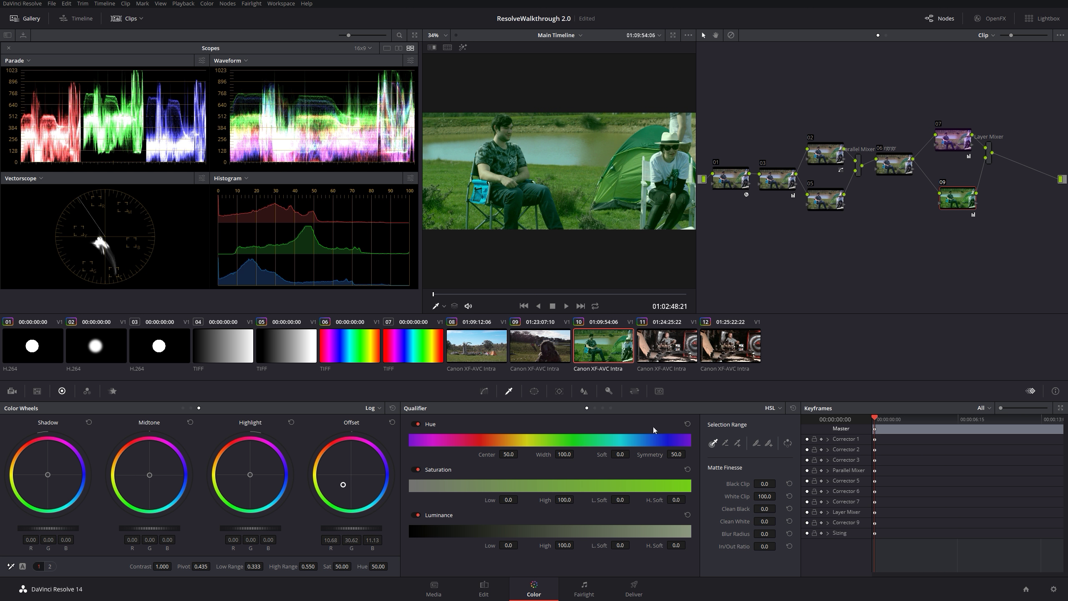
# Step: Add a circular power window to node 09 and position it over the seated man at about Pan 47.53, Tilt 50.11
pyautogui.hotkey('shift', 'h')
pyautogui.click(533, 391)
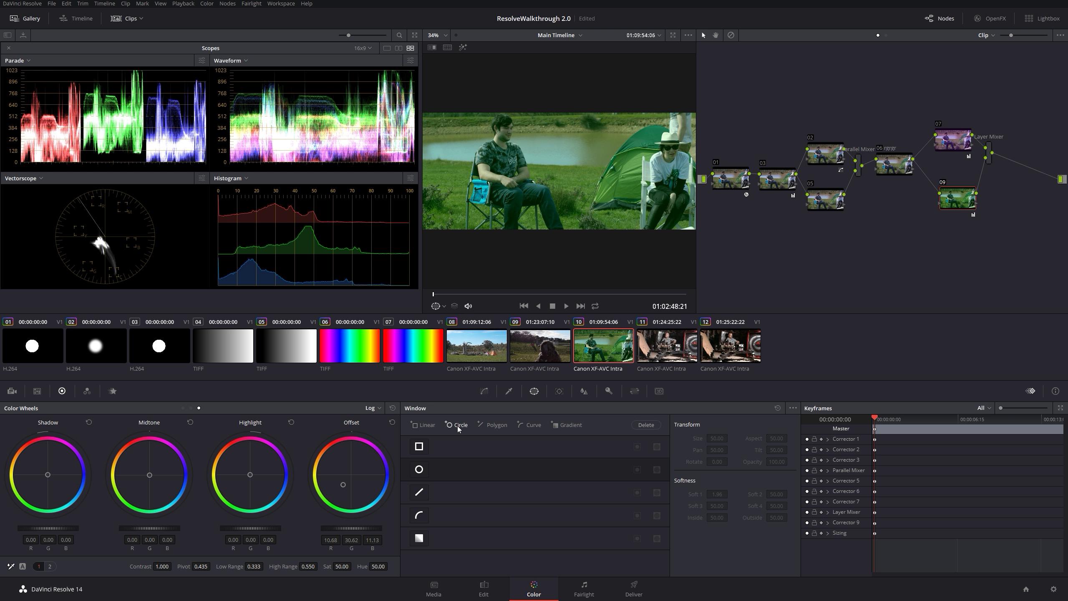
pyautogui.click(509, 390)
pyautogui.click(535, 391)
pyautogui.click(453, 429)
pyautogui.moveTo(582, 193); pyautogui.dragTo(547, 180)
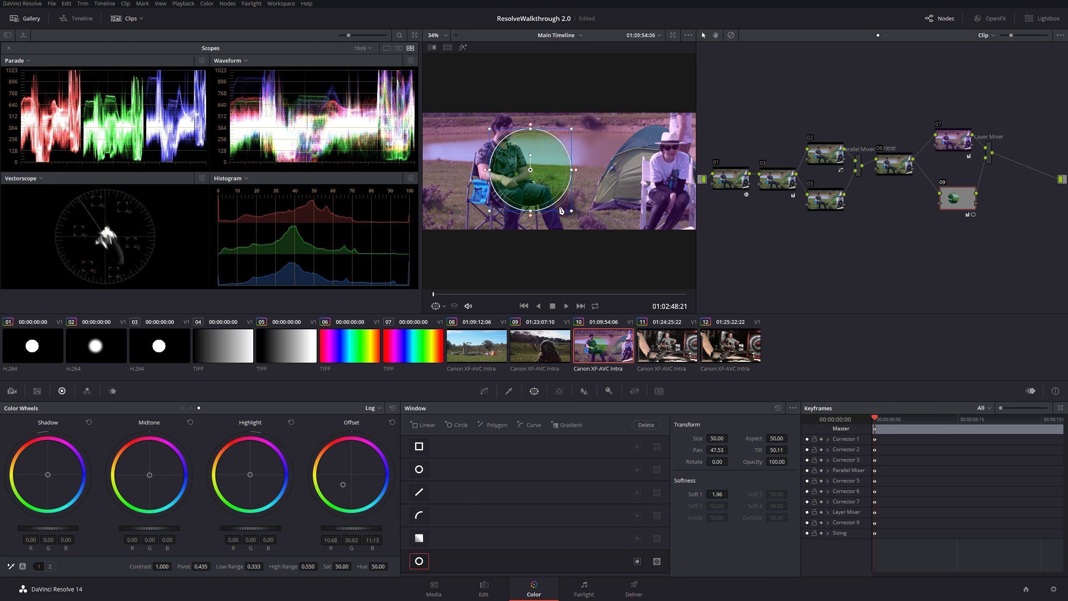
# Step: Move node 07 up, give it a circular power window overlapping node 09's, and select node 06 to view the overlap
pyautogui.moveTo(954, 144); pyautogui.dragTo(954, 132)
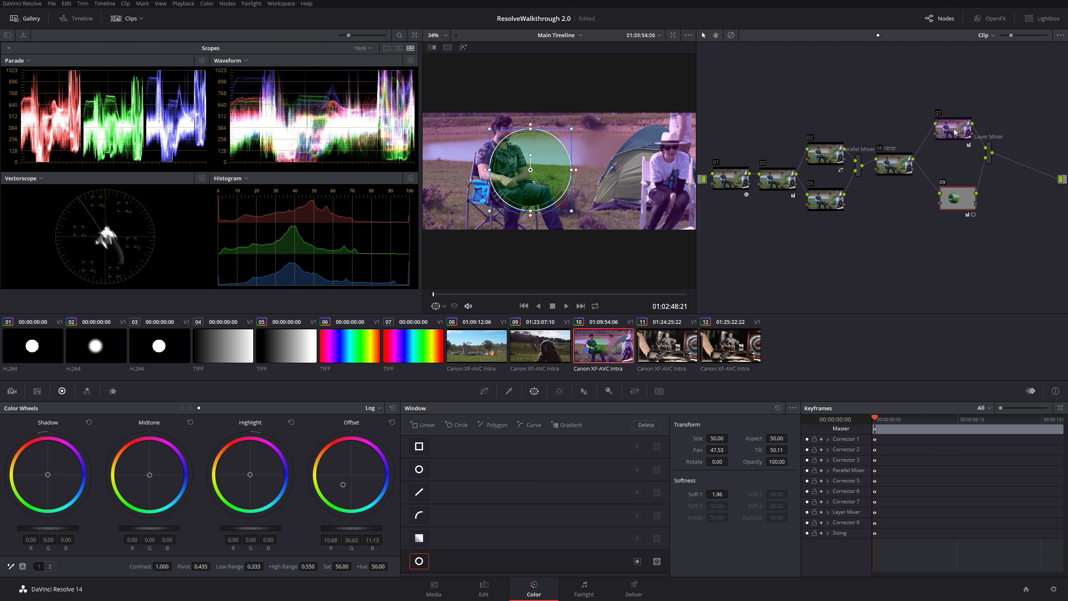
pyautogui.click(456, 423)
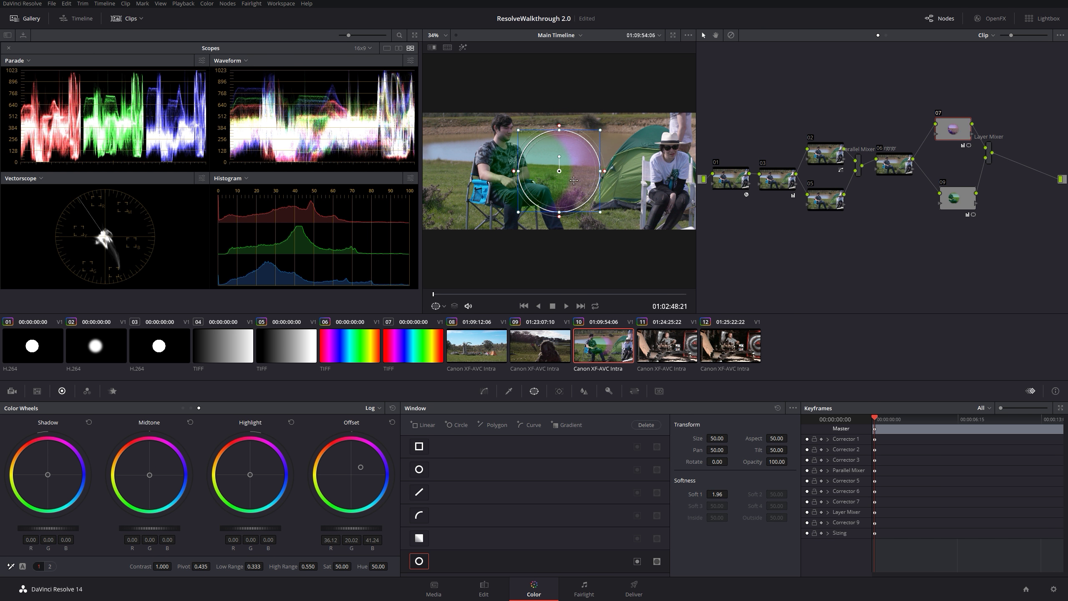
pyautogui.click(899, 167)
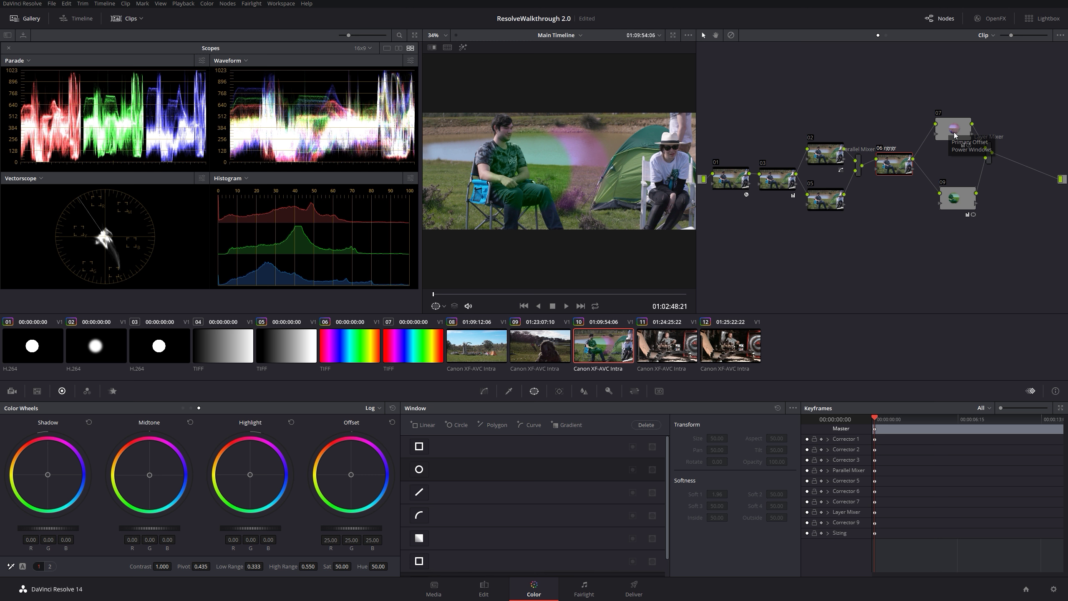
# Step: Separate the windows, moving node 09's to about Pan 45.38, Tilt 51.50 and node 07's over the person in the hat
pyautogui.click(957, 191)
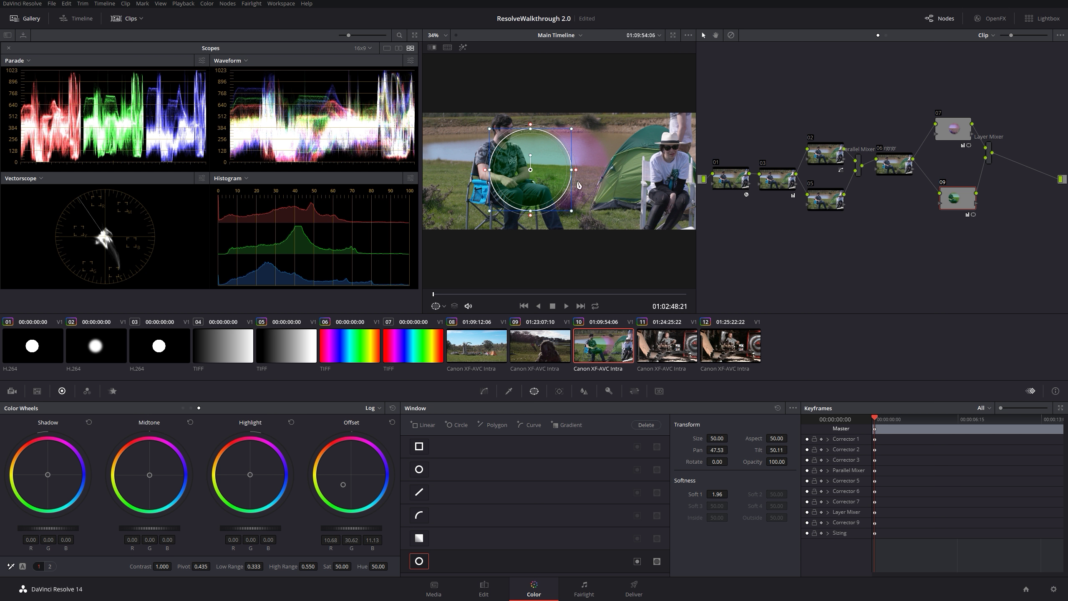
pyautogui.click(948, 134)
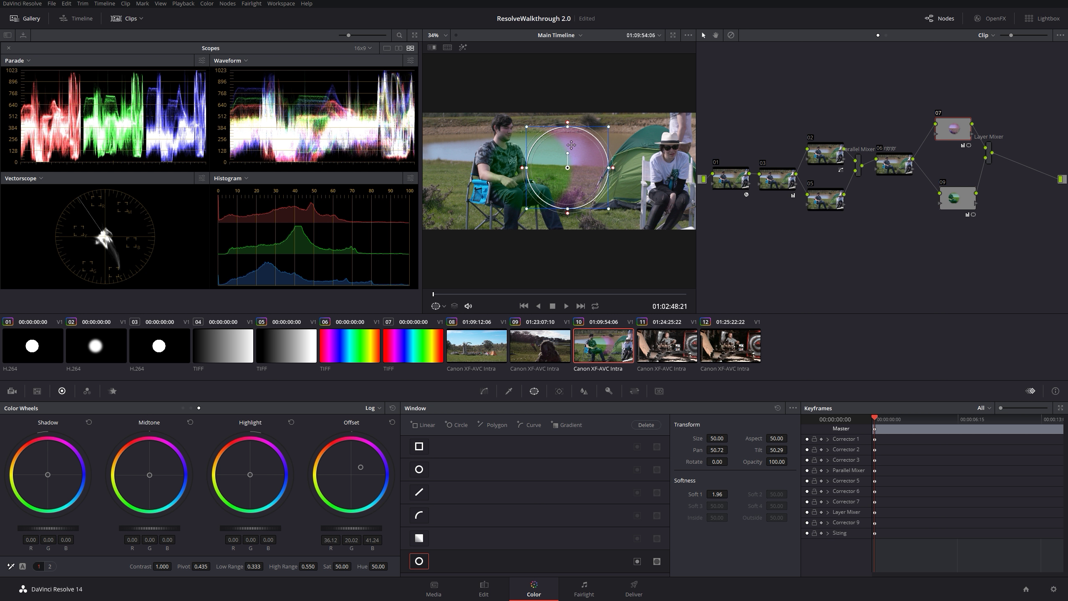
pyautogui.click(949, 197)
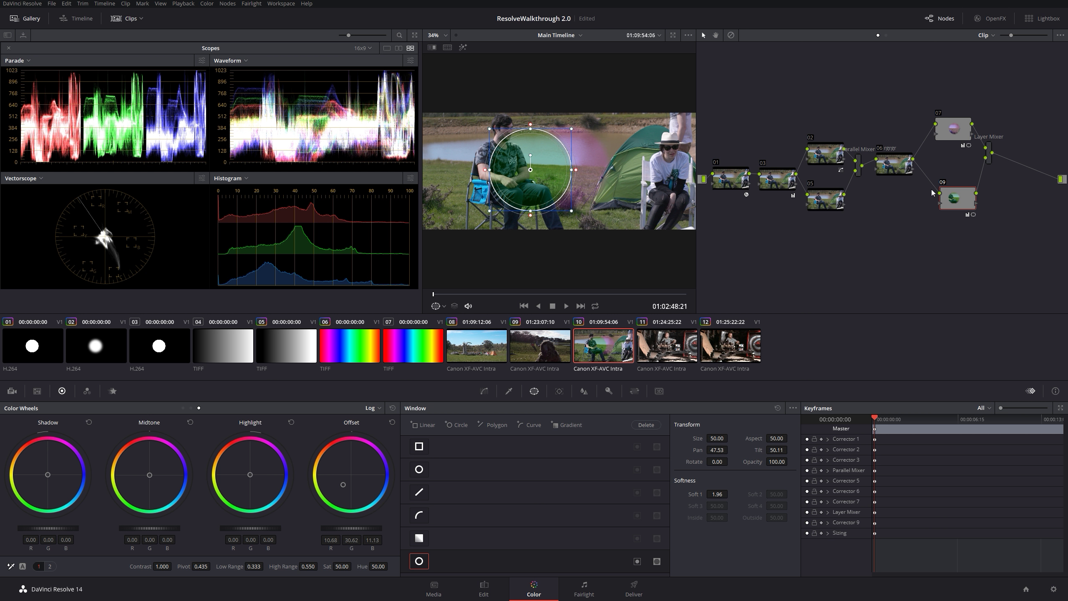
pyautogui.moveTo(539, 175); pyautogui.dragTo(515, 159)
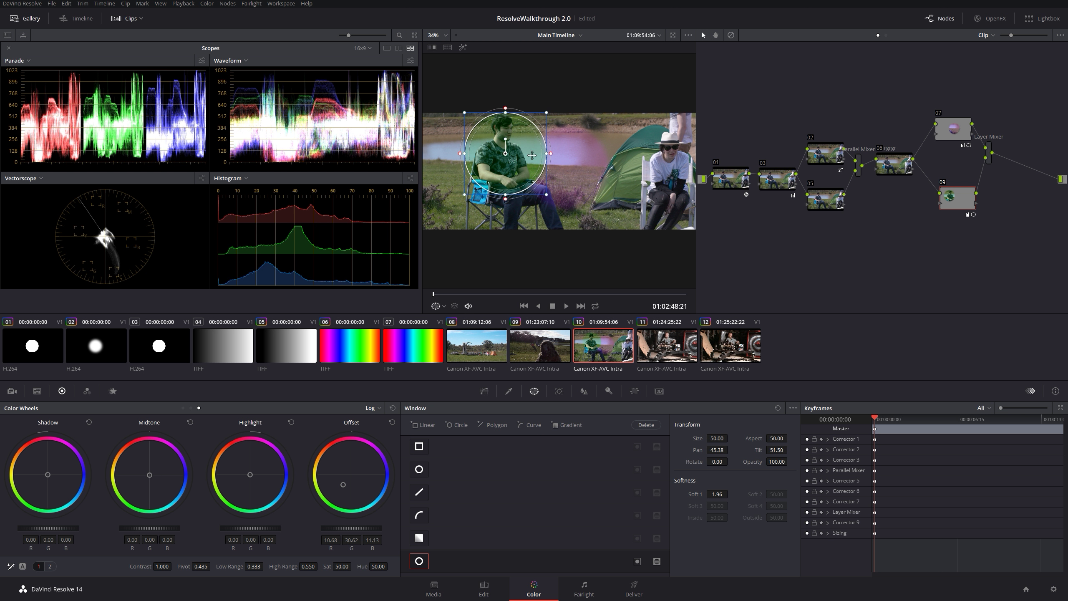
pyautogui.click(954, 139)
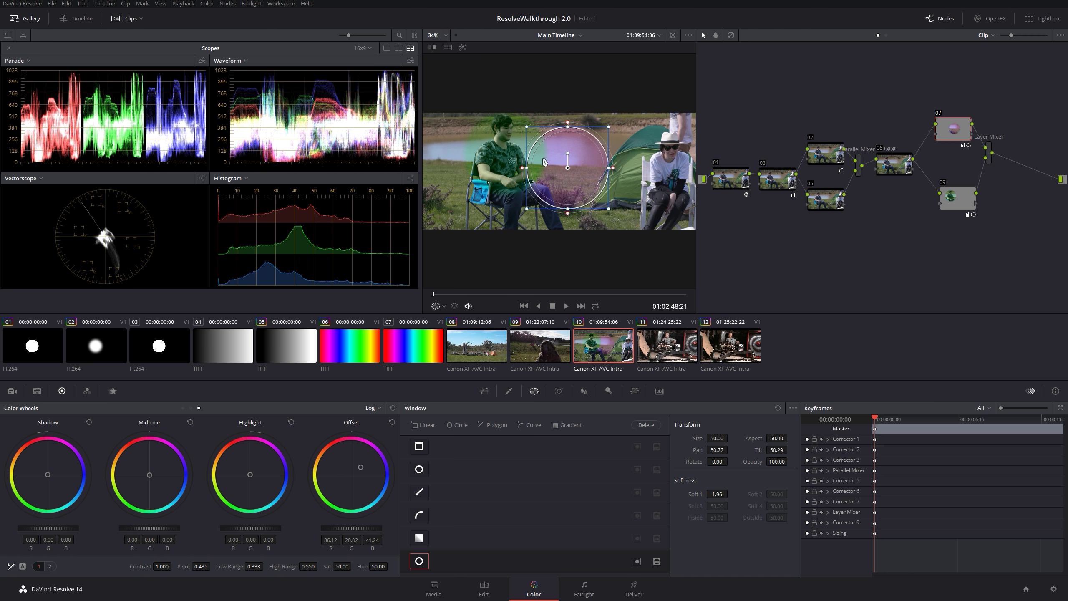
pyautogui.moveTo(566, 174); pyautogui.dragTo(673, 188)
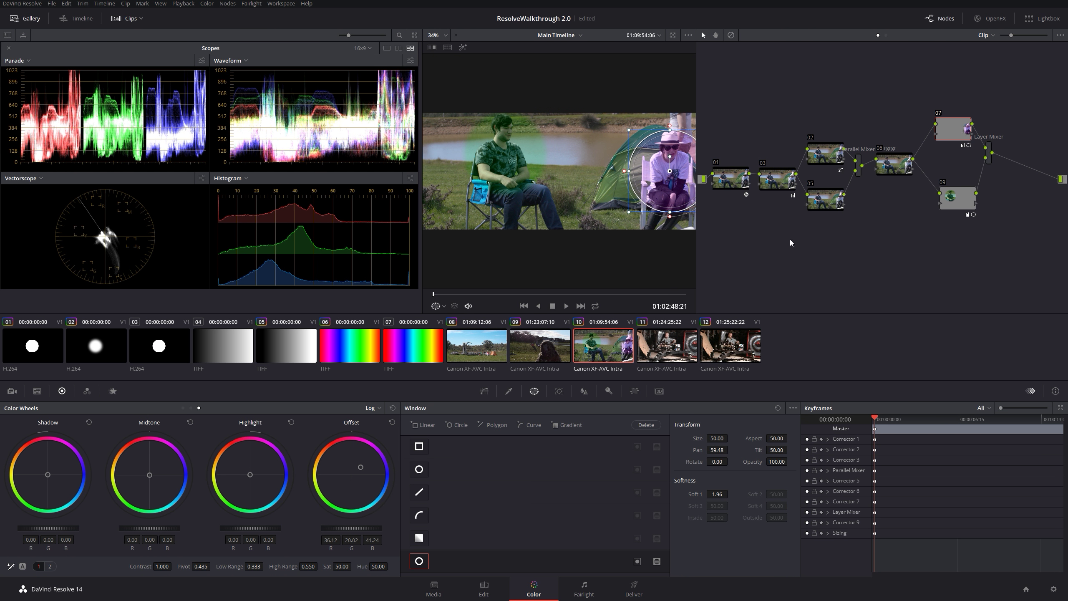
# Step: Rearrange nodes 07 and 09 and the Layer Mixer closer together
pyautogui.moveTo(944, 99); pyautogui.dragTo(997, 236)
pyautogui.moveTo(953, 196); pyautogui.dragTo(968, 209)
pyautogui.click(1000, 213)
pyautogui.moveTo(965, 141); pyautogui.dragTo(954, 150)
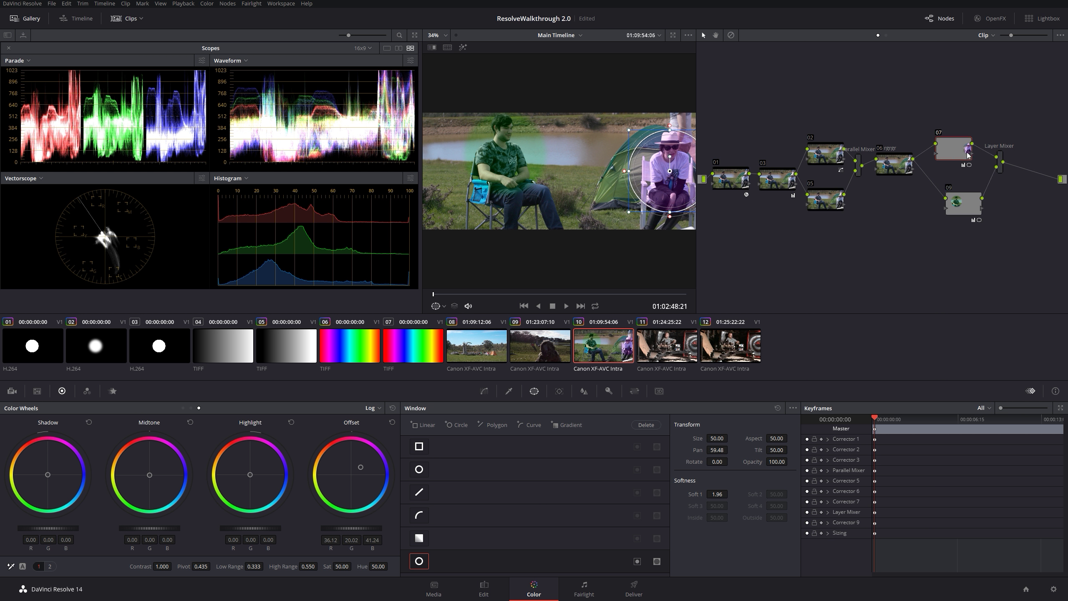
pyautogui.moveTo(932, 110); pyautogui.dragTo(1008, 226)
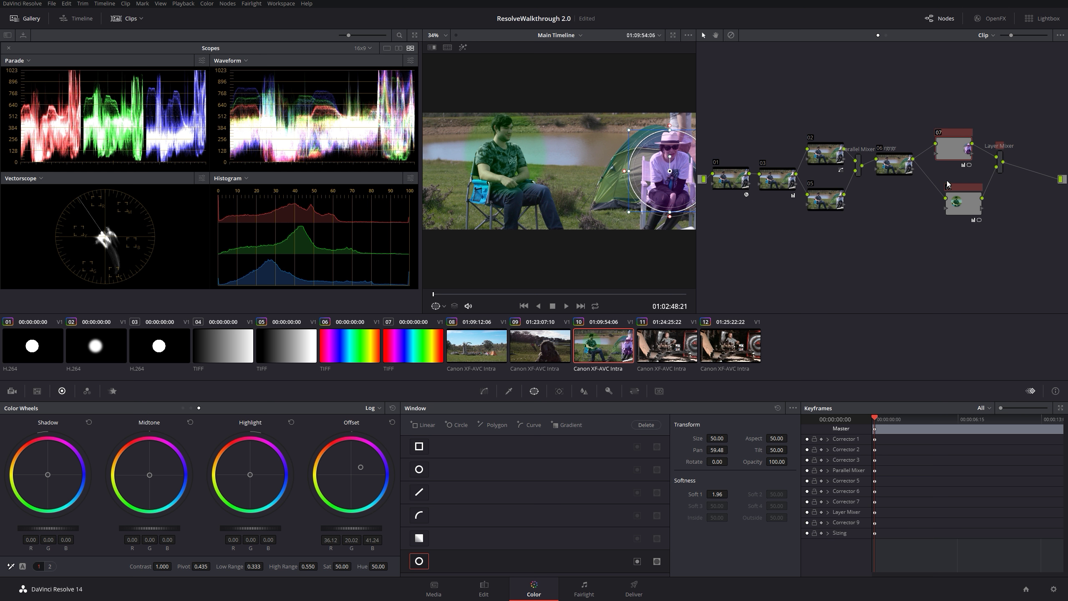
# Step: Delete layer node 09, move node 07 in line with the output, and reset node 07's grade
pyautogui.moveTo(948, 179); pyautogui.dragTo(999, 229)
pyautogui.press('Delete')
pyautogui.moveTo(959, 150); pyautogui.dragTo(1060, 179)
pyautogui.moveTo(982, 187); pyautogui.dragTo(979, 169)
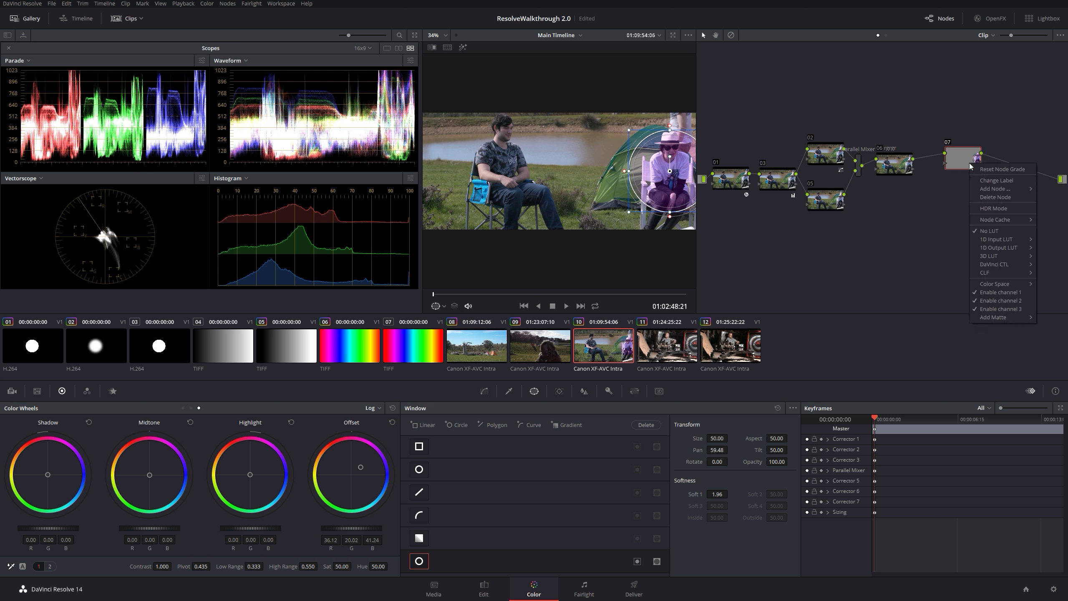
pyautogui.rightClick(980, 169)
pyautogui.moveTo(985, 188)
pyautogui.click(976, 120)
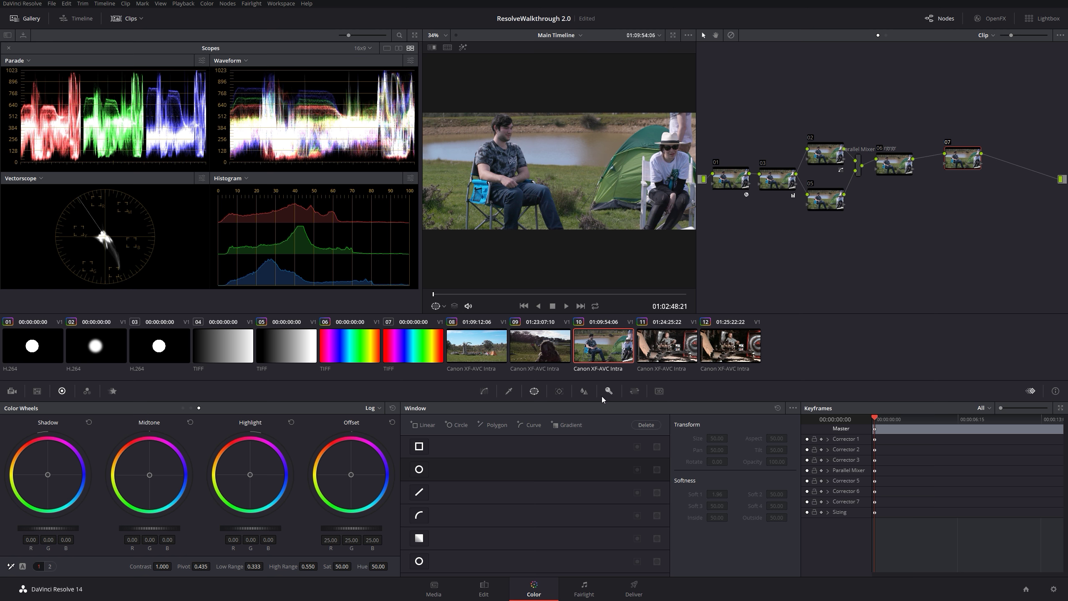
# Step: Add a circular power window to node 07 and position it around the seated man in the camo shirt
pyautogui.click(455, 427)
pyautogui.moveTo(589, 211); pyautogui.dragTo(550, 200)
pyautogui.moveTo(514, 170); pyautogui.dragTo(518, 179)
# Step: Try to key the seated man's skin in node 07 with the HSL qualifier, check the highlight, and reset the qualifier
pyautogui.click(509, 391)
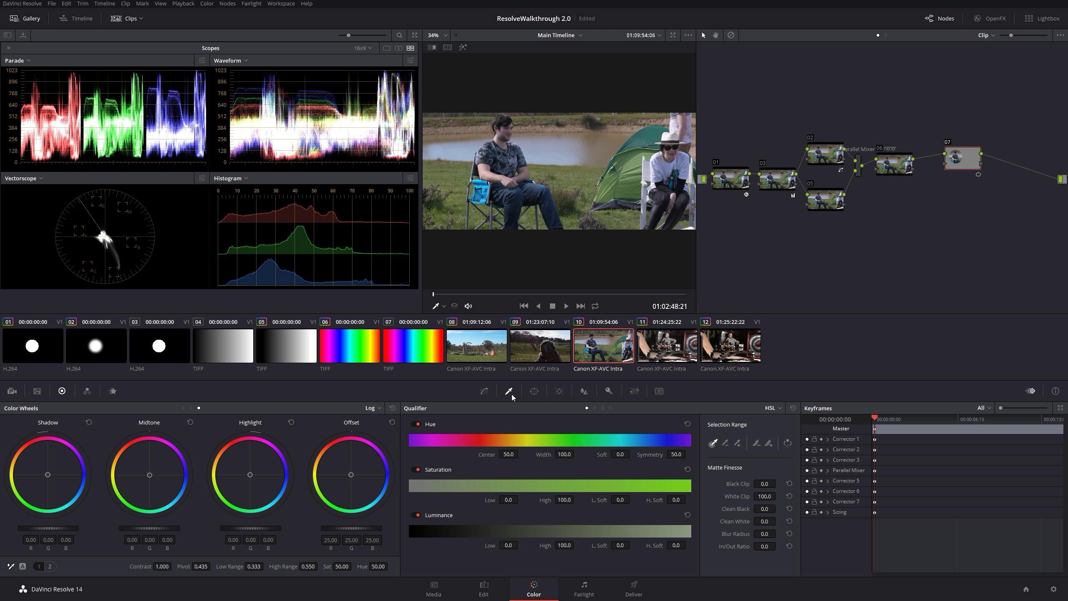
pyautogui.click(737, 442)
pyautogui.click(713, 442)
pyautogui.click(499, 138)
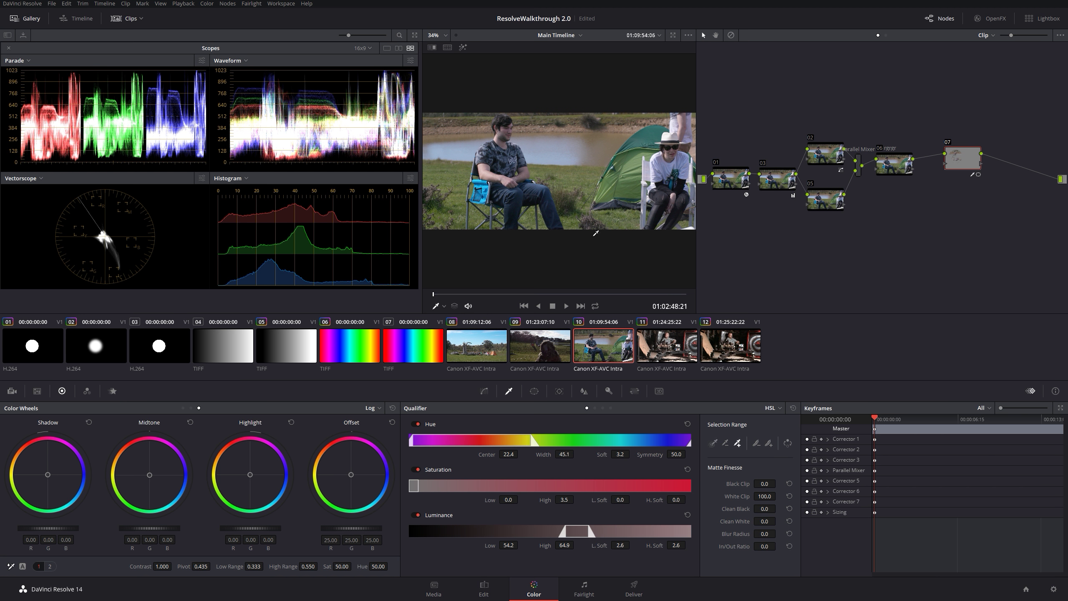
pyautogui.moveTo(501, 131); pyautogui.dragTo(505, 136)
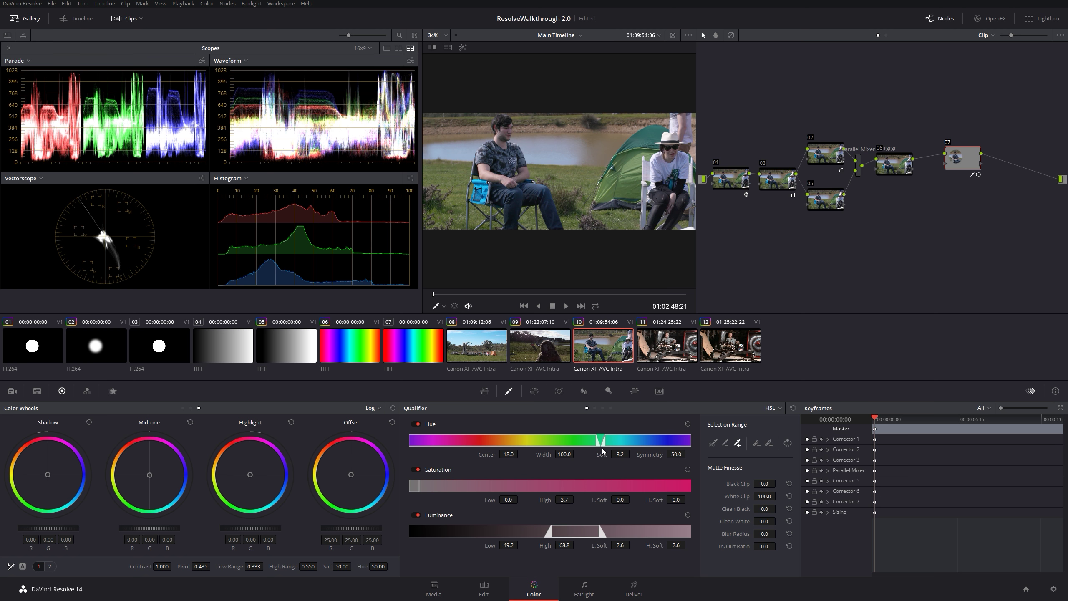
pyautogui.hotkey('shift', 'h')
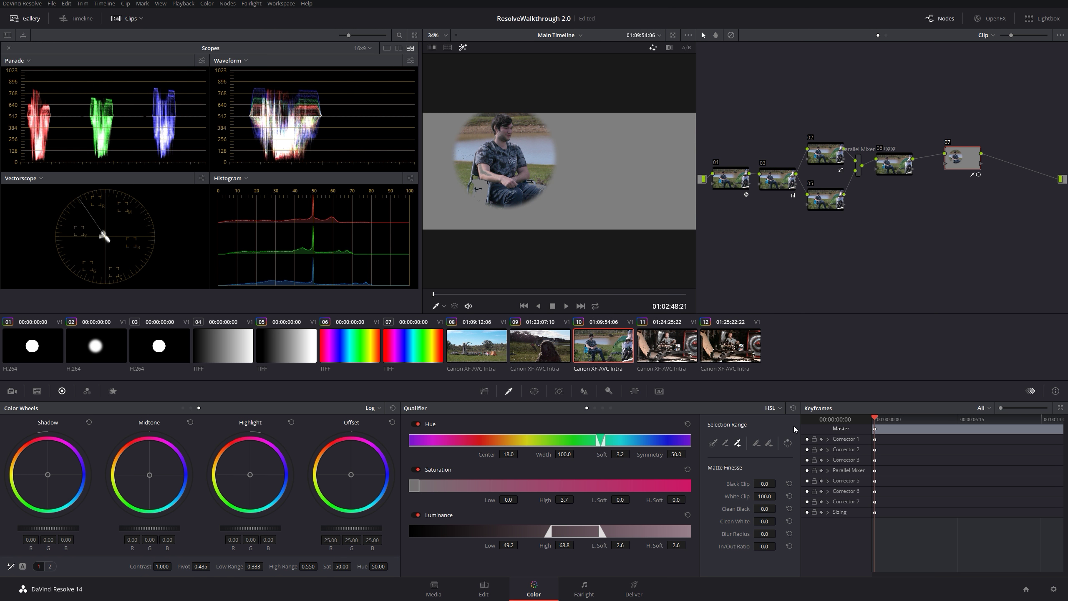
pyautogui.click(791, 410)
# Step: Switch node 07's qualifier to 3D mode and sample the seated man's arm to key his skin tone
pyautogui.click(775, 409)
pyautogui.click(778, 448)
pyautogui.click(729, 442)
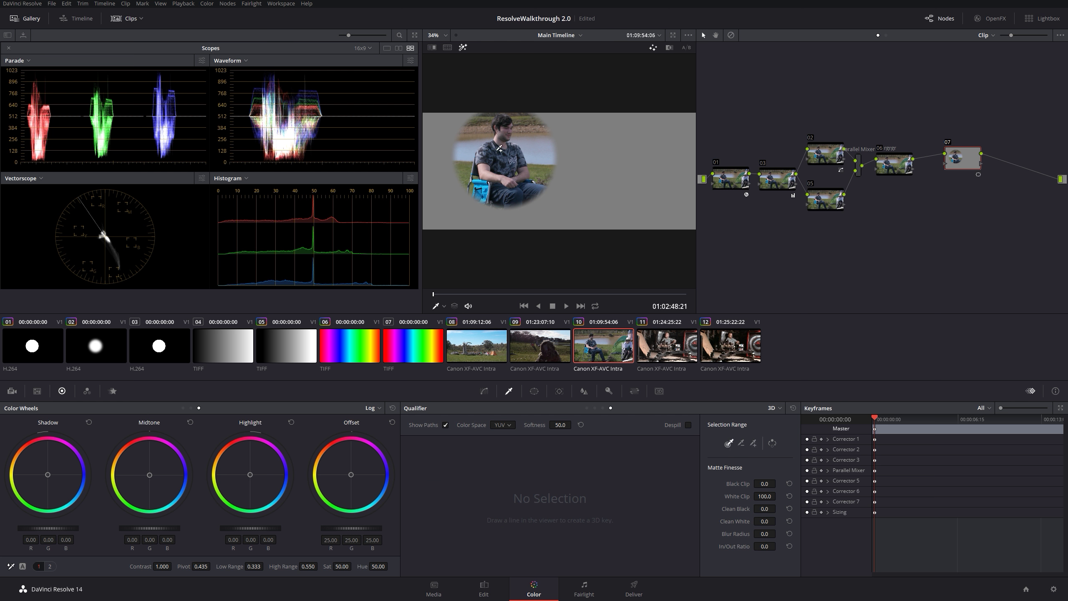
pyautogui.moveTo(486, 169); pyautogui.dragTo(498, 177)
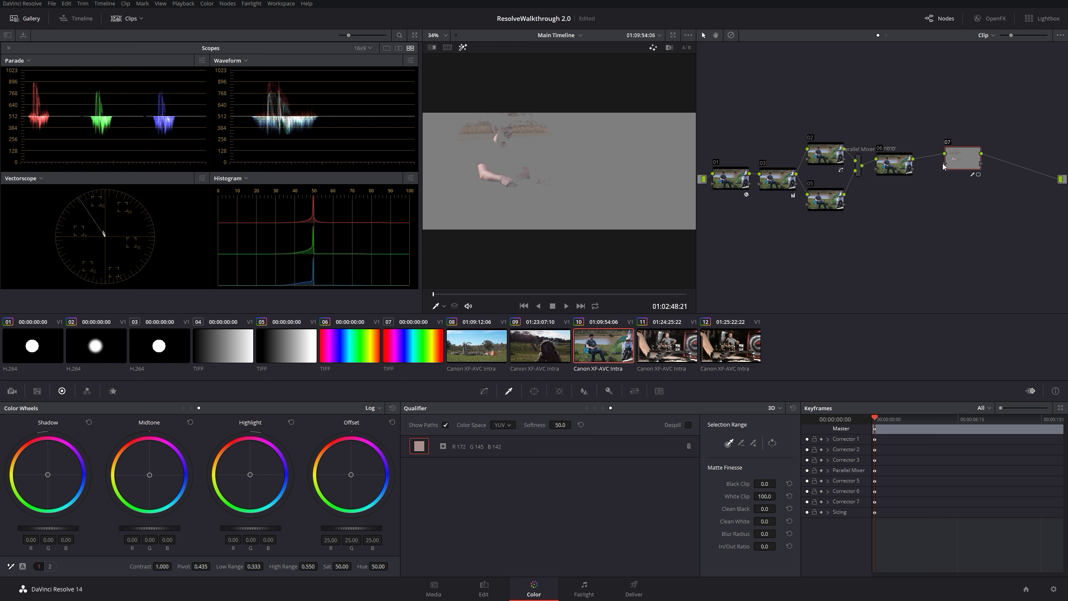
# Step: Turn off the highlight, push node 07's Offset strongly towards orange, and hide the 3D qualifier's paths
pyautogui.hotkey('shift', 'h')
pyautogui.moveTo(345, 479); pyautogui.dragTo(328, 443)
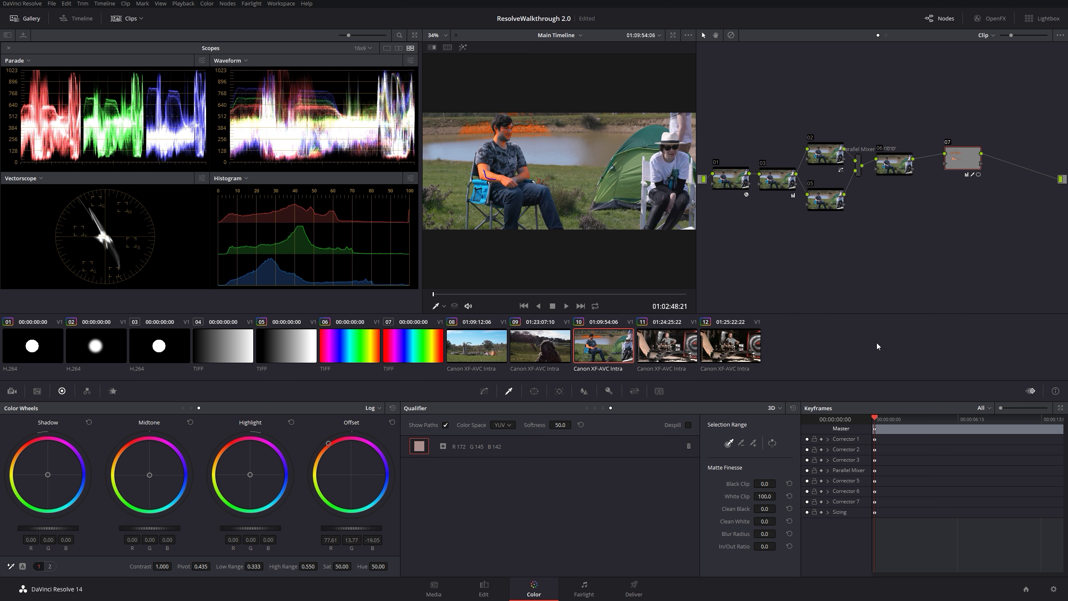
pyautogui.click(445, 425)
# Step: Add an outside node after node 07, look at node 07's settings, and reselect node 08
pyautogui.rightClick(966, 167)
pyautogui.moveTo(984, 194)
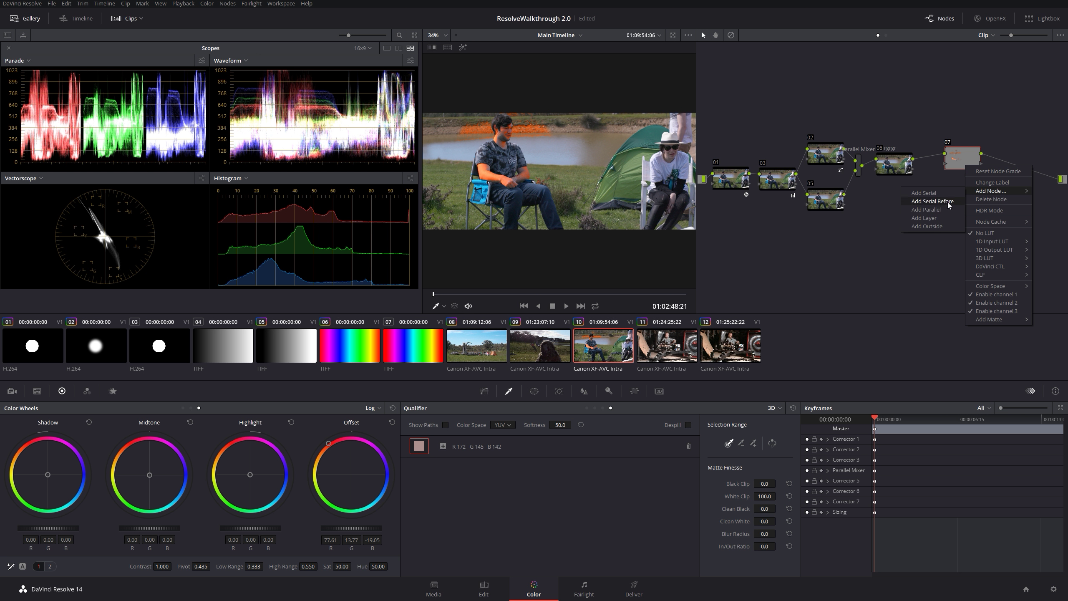
pyautogui.click(945, 224)
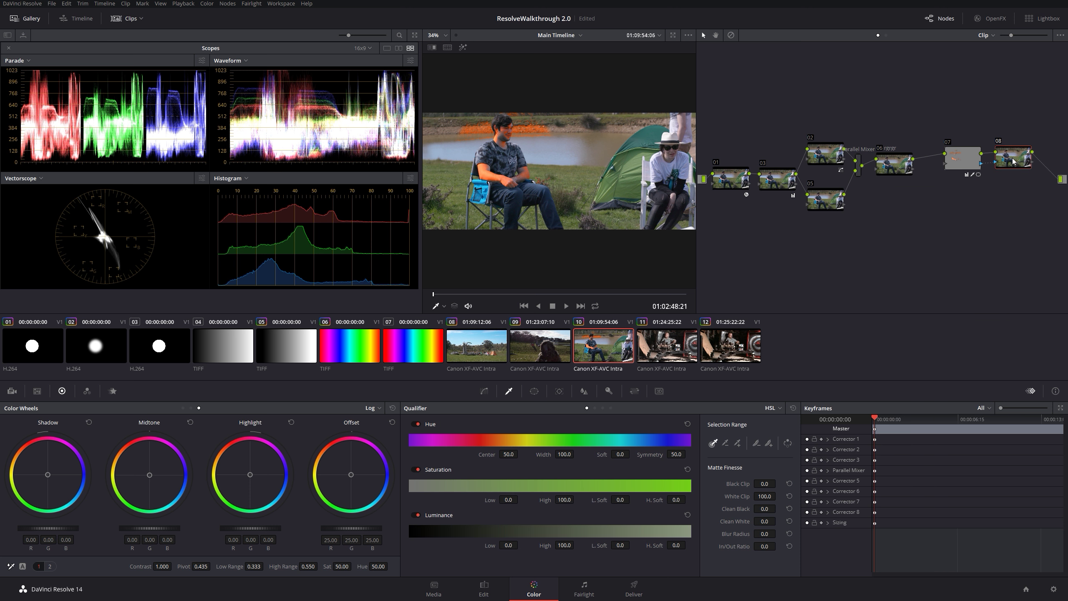
pyautogui.click(959, 160)
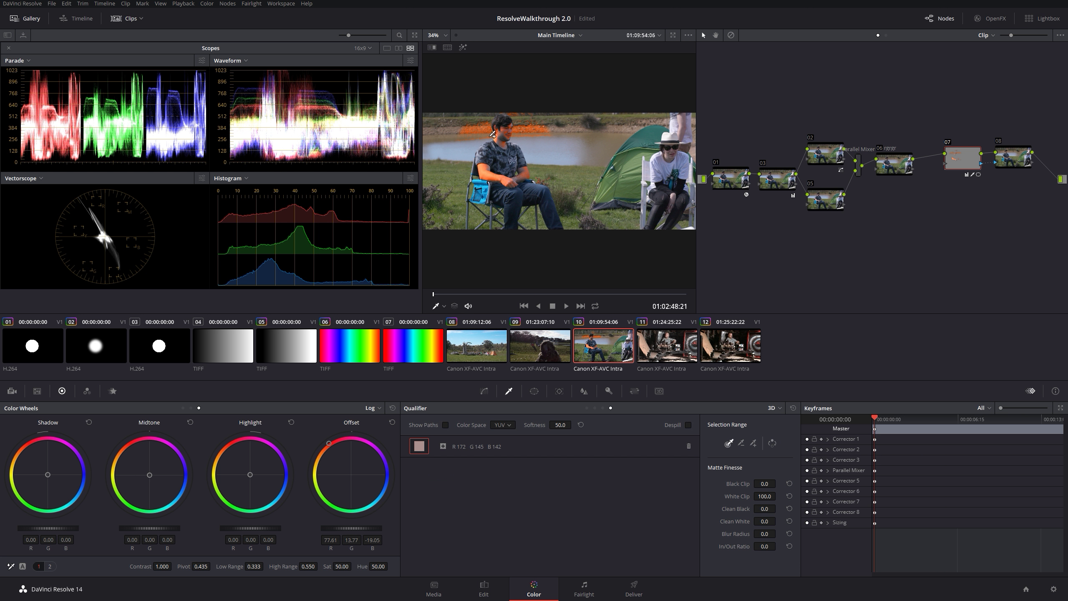
pyautogui.click(1024, 159)
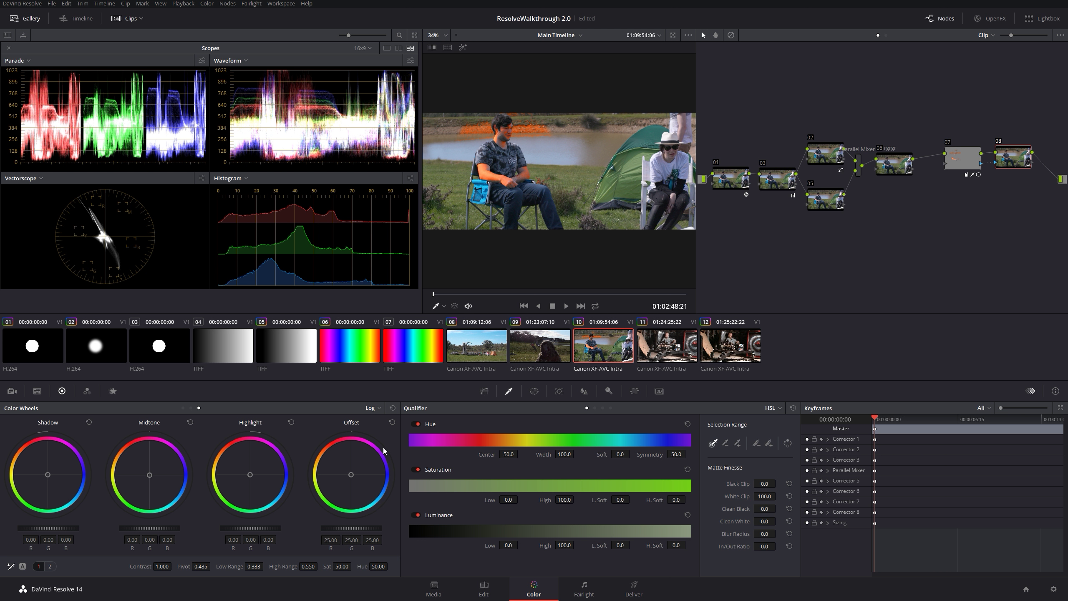
# Step: Push outside node 08's Offset towards blue, compare it with node 07's key, and reset node 08's grade
pyautogui.moveTo(352, 476); pyautogui.dragTo(364, 486)
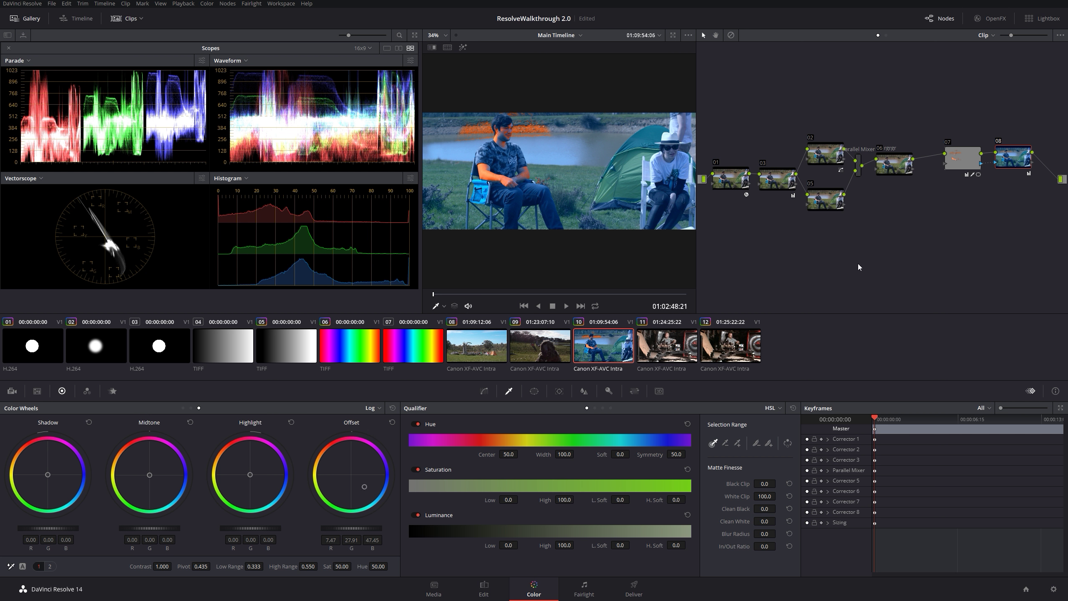
pyautogui.rightClick(1030, 152)
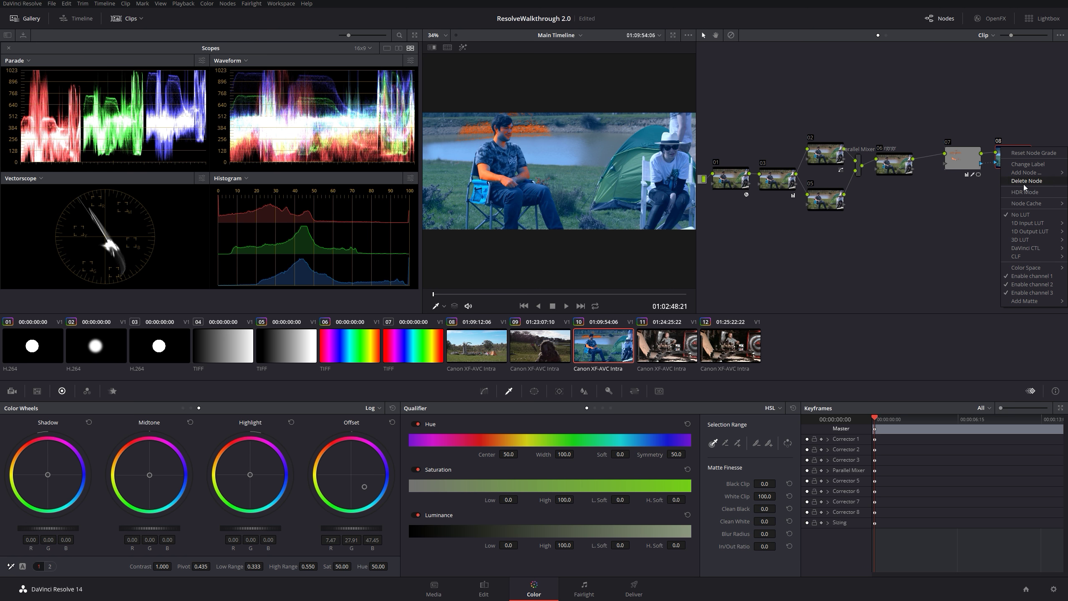
pyautogui.click(960, 160)
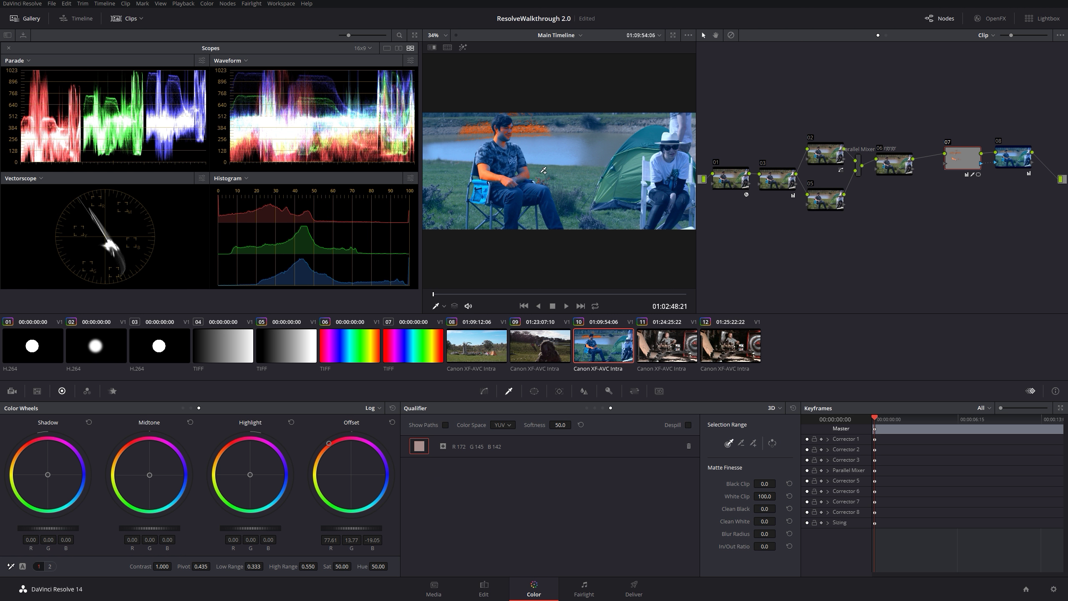
pyautogui.click(1028, 160)
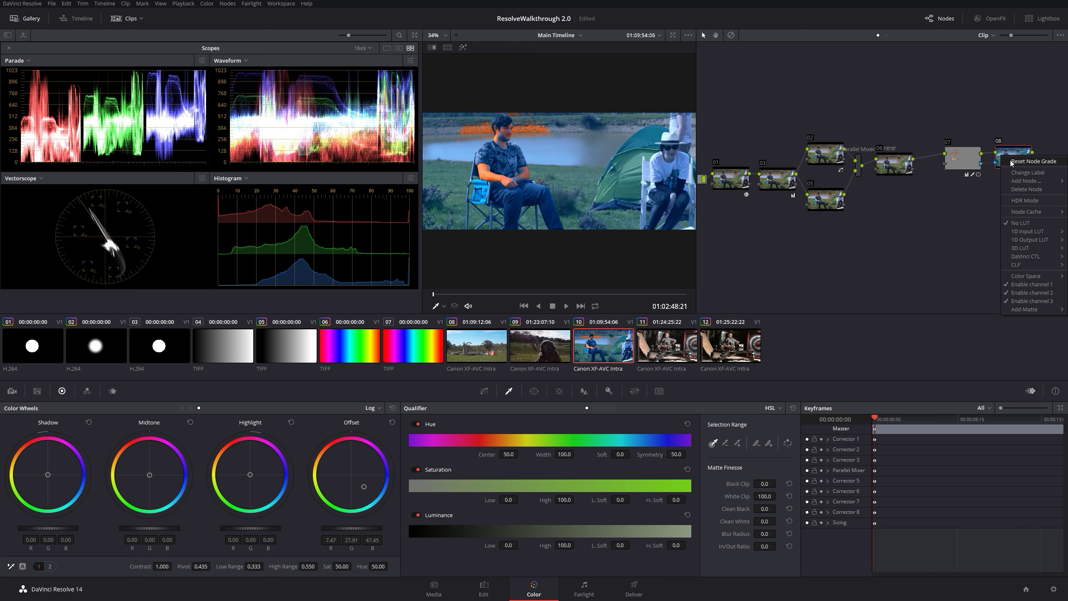
pyautogui.click(962, 159)
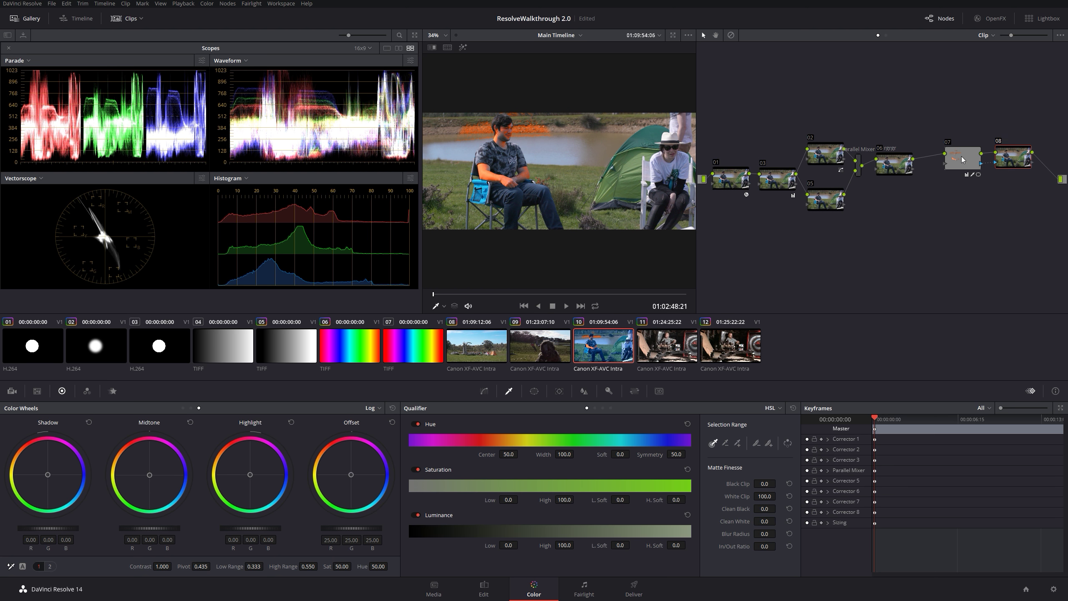
# Step: Reset node 07's color wheels and, on outside node 08, lower the primary Gamma master to -0.05
pyautogui.click(392, 408)
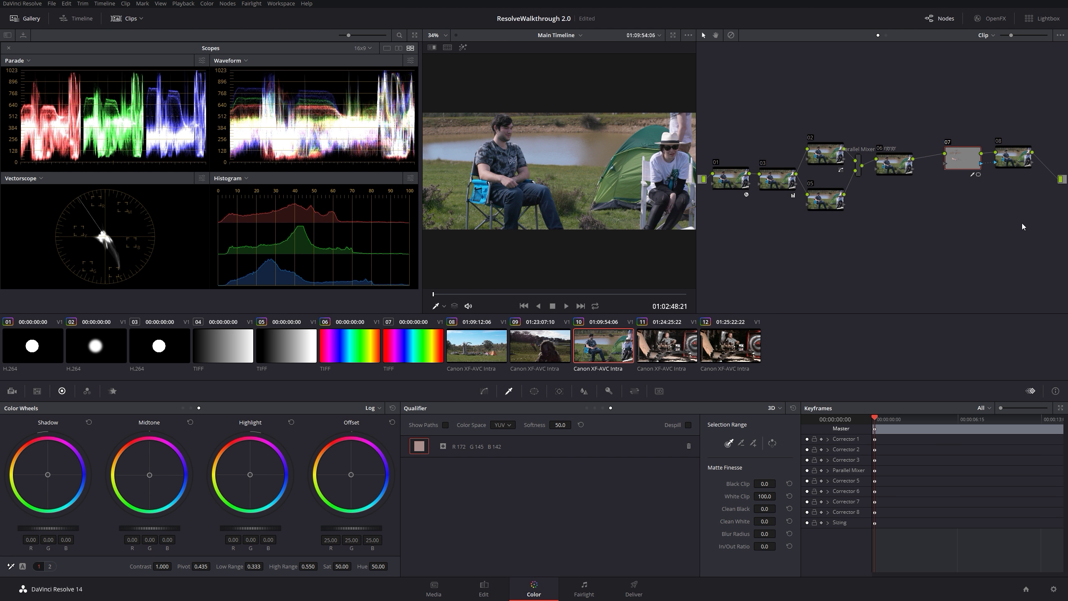
pyautogui.click(996, 157)
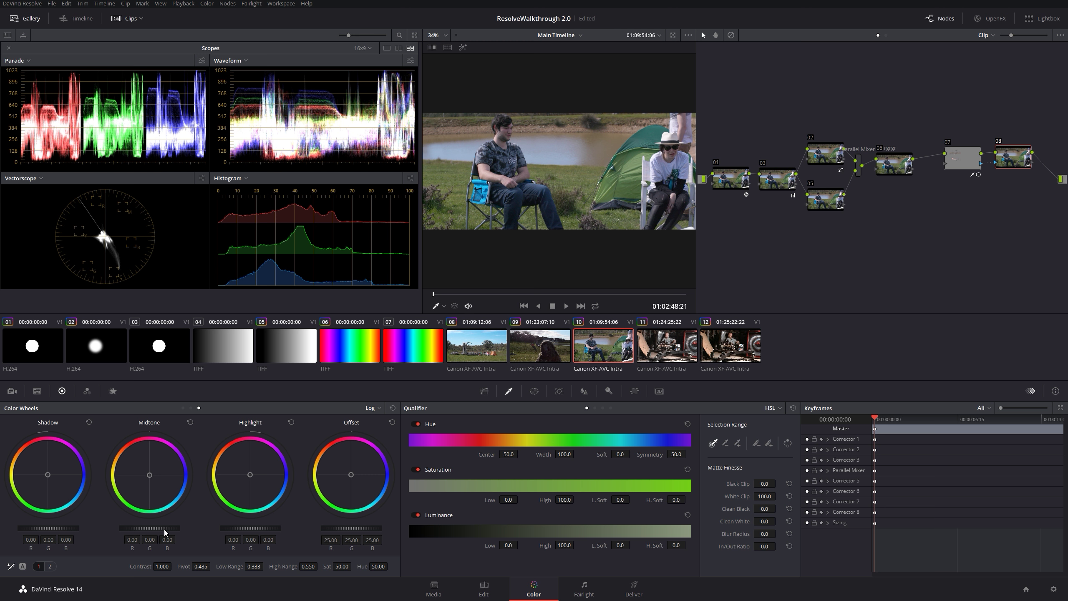
pyautogui.click(183, 408)
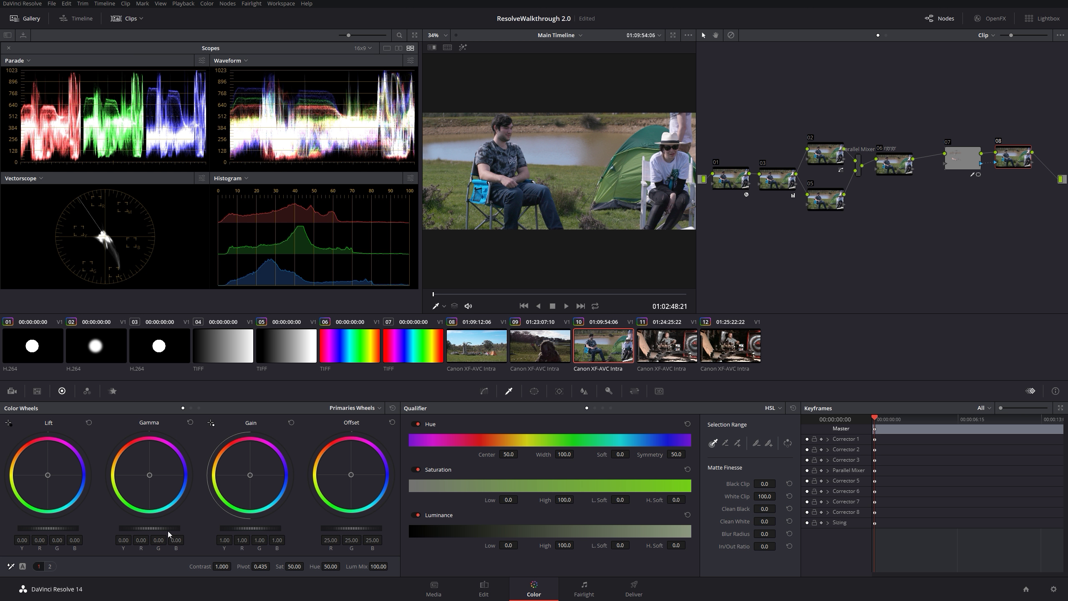
pyautogui.moveTo(149, 529); pyautogui.dragTo(133, 529)
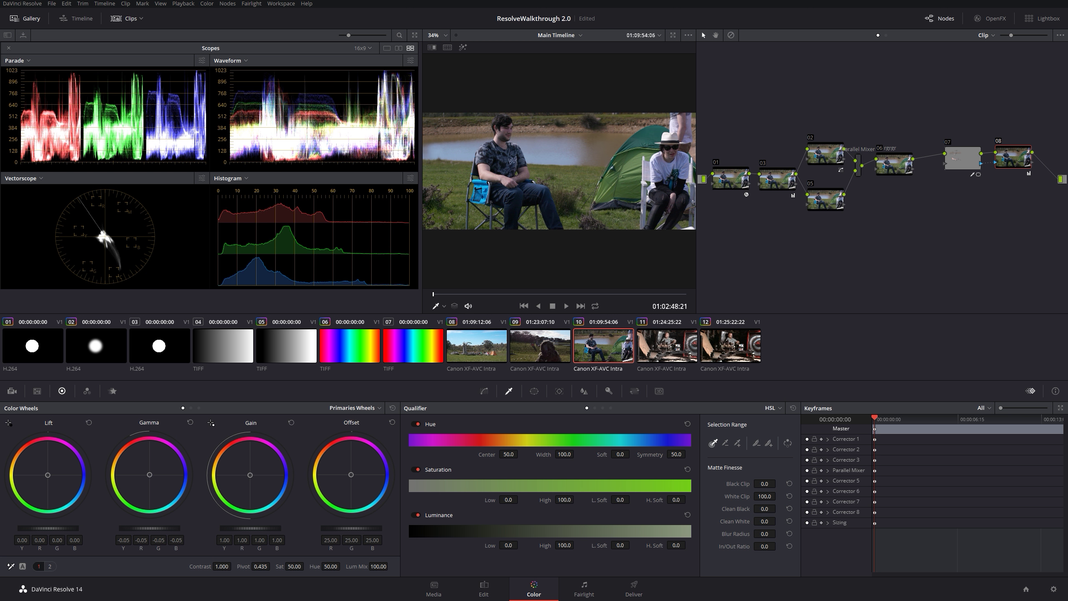
# Step: Toggle node 08 off and on repeatedly to compare the picture with and without its darkened Gamma outside the key
pyautogui.hotkey('ctrl', 'd')
pyautogui.hotkey('ctrl', 'd')
pyautogui.hotkey('ctrl', 'd')
pyautogui.hotkey('ctrl', 'd')
pyautogui.hotkey('ctrl', 'd')
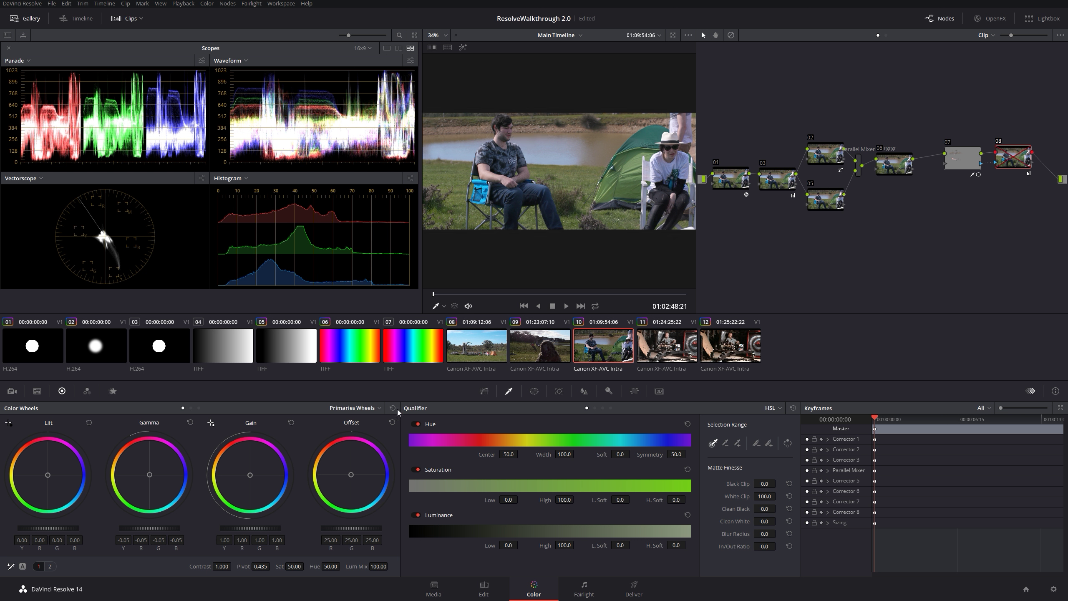
pyautogui.hotkey('ctrl', 'd')
pyautogui.hotkey('ctrl', 'd')
pyautogui.hotkey('ctrl', 'd')
pyautogui.hotkey('ctrl', 'd')
pyautogui.hotkey('ctrl', 'd')
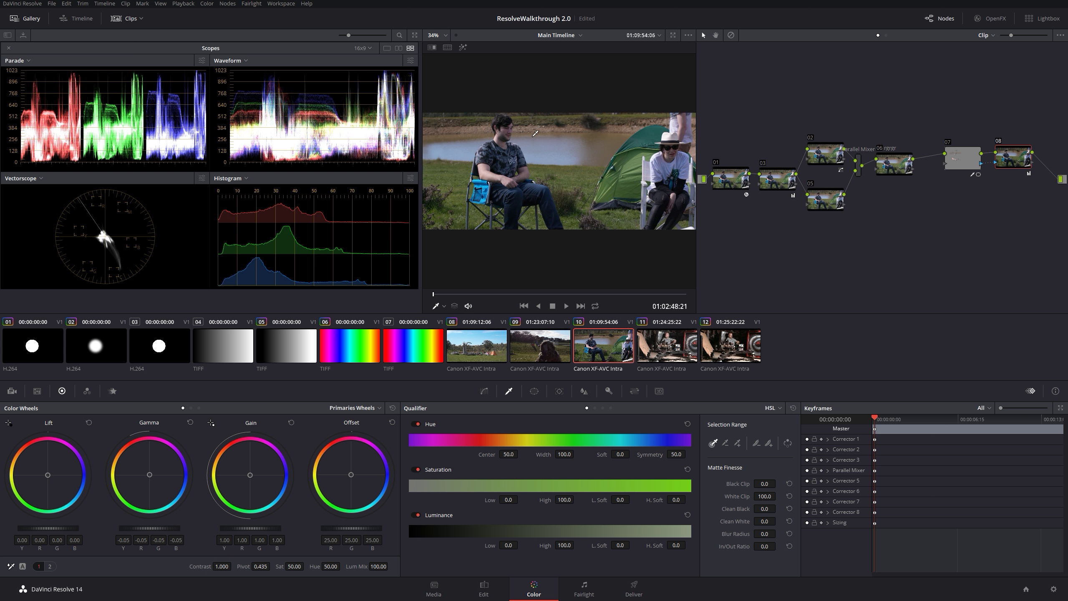
pyautogui.hotkey('ctrl', 'd')
pyautogui.hotkey('ctrl', 'd')
pyautogui.hotkey('ctrl', 'd')
pyautogui.hotkey('ctrl', 'd')
pyautogui.hotkey('ctrl', 'd')
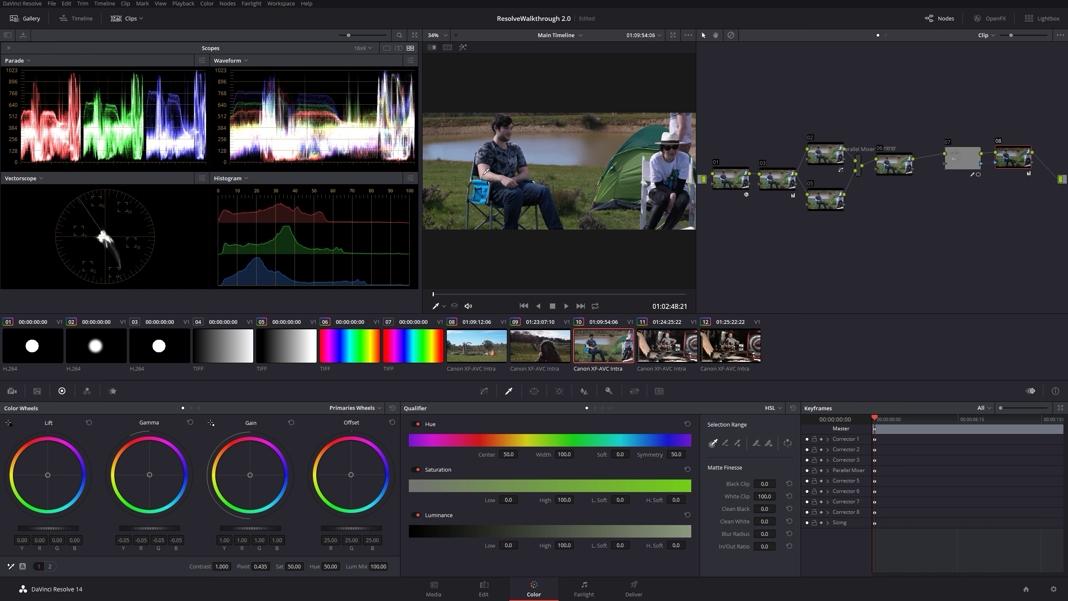
pyautogui.hotkey('ctrl', 'd')
pyautogui.hotkey('ctrl', 'd')
pyautogui.hotkey('ctrl', 'd')
pyautogui.hotkey('ctrl', 'd')
pyautogui.hotkey('ctrl', 'd')
pyautogui.hotkey('ctrl', 'd')
pyautogui.hotkey('ctrl', 'd')
pyautogui.hotkey('ctrl', 'd')
pyautogui.hotkey('ctrl', 'd')
pyautogui.hotkey('ctrl', 'd')
pyautogui.hotkey('ctrl', 'd')
pyautogui.hotkey('ctrl', 'd')
pyautogui.hotkey('ctrl', 'd')
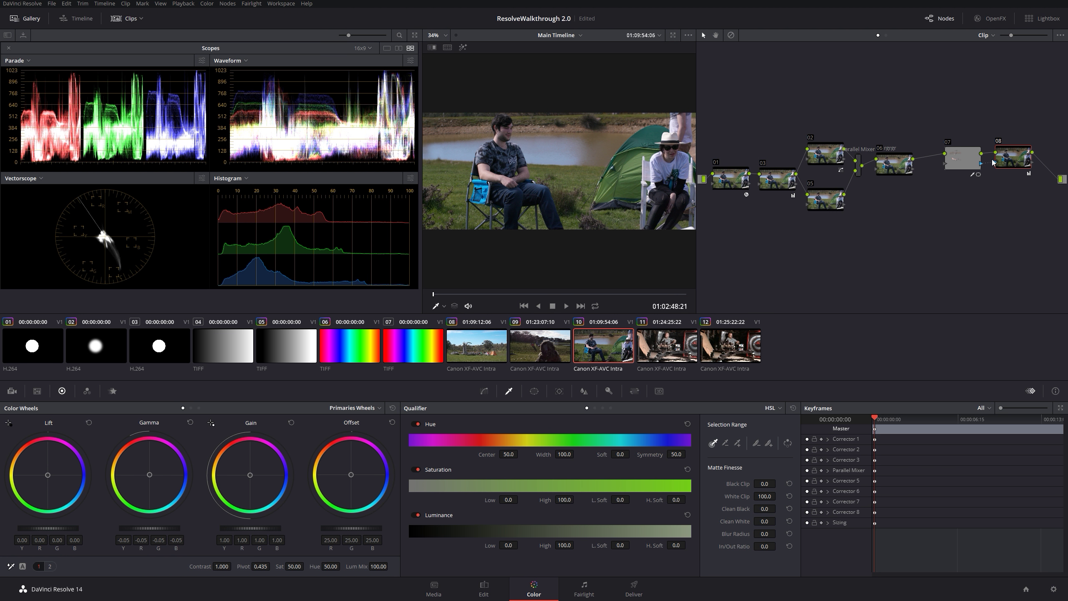
# Step: Look over the node types that can be added from node 08, without adding one
pyautogui.rightClick(1002, 164)
pyautogui.moveTo(1018, 189)
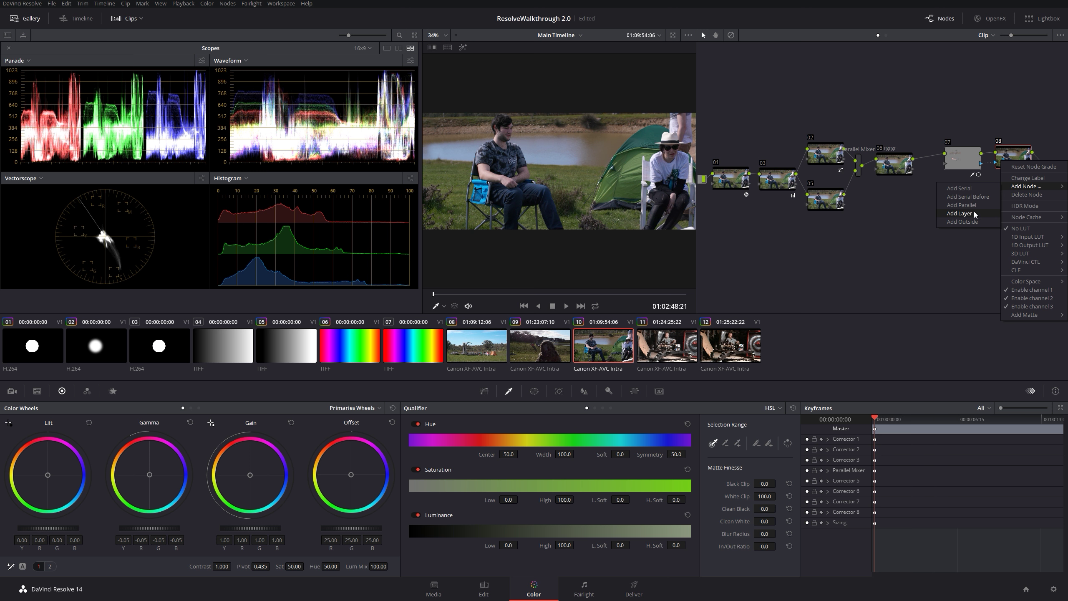
pyautogui.click(954, 127)
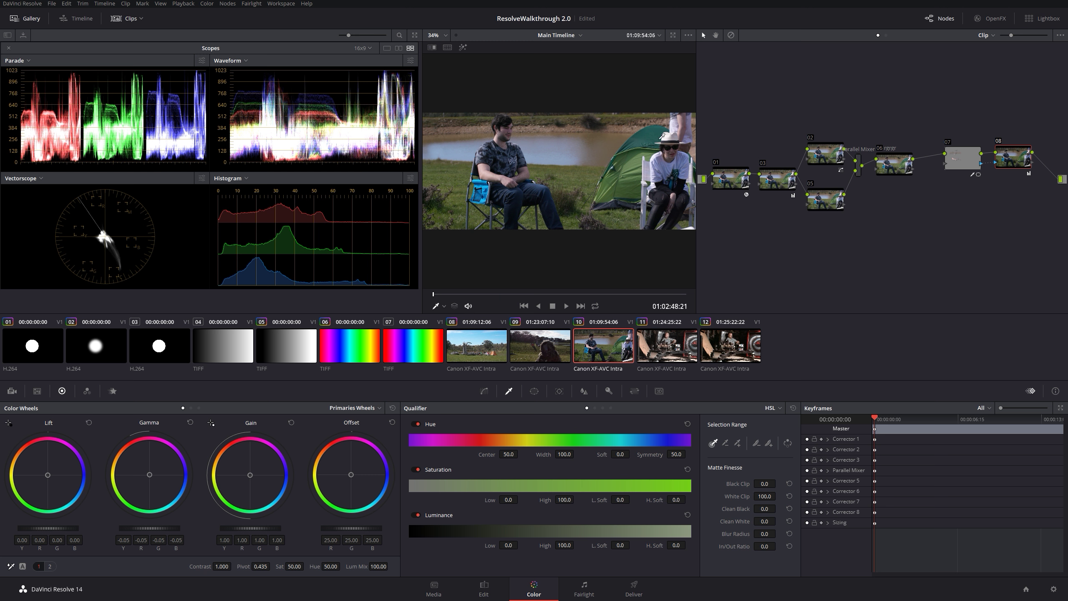
# Step: Look over the viewer's on-screen control modes and nudge the whole node graph slightly
pyautogui.click(443, 306)
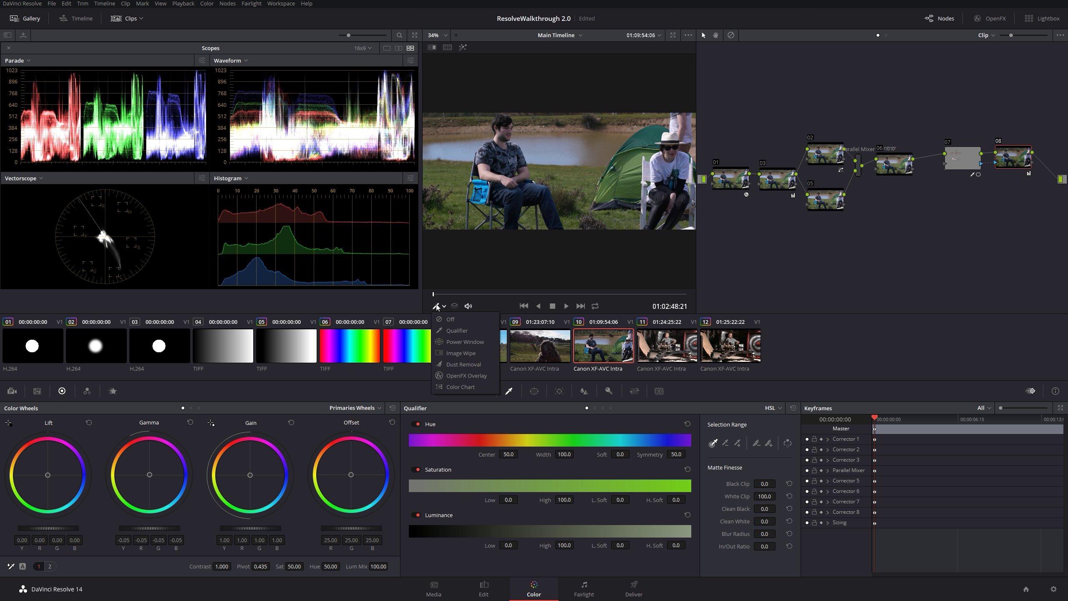
pyautogui.click(442, 306)
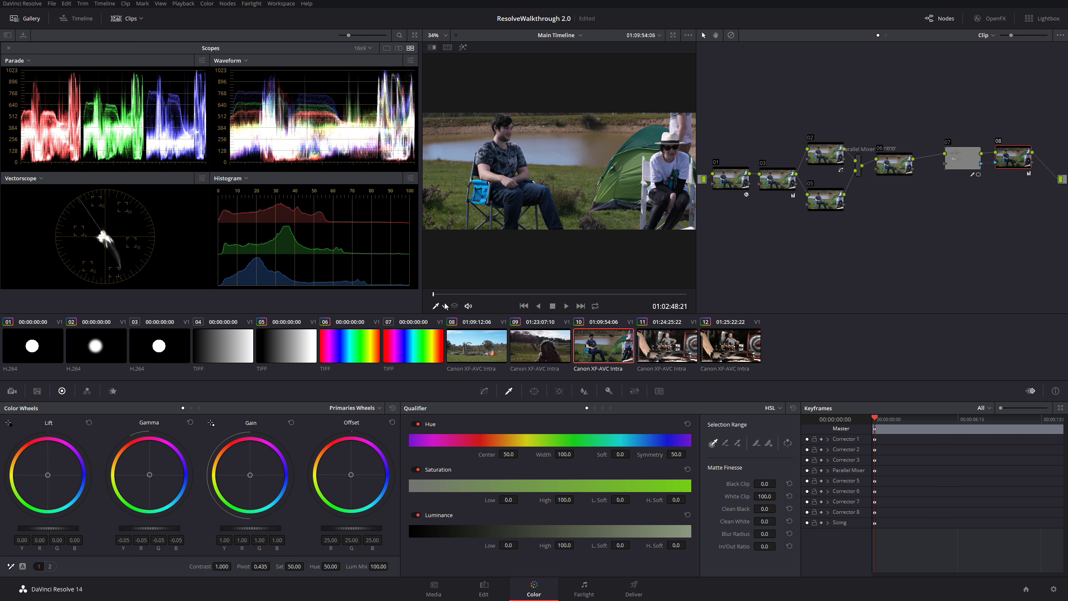
pyautogui.moveTo(728, 113); pyautogui.dragTo(1010, 272)
pyautogui.moveTo(1014, 158); pyautogui.dragTo(1018, 154)
pyautogui.click(976, 223)
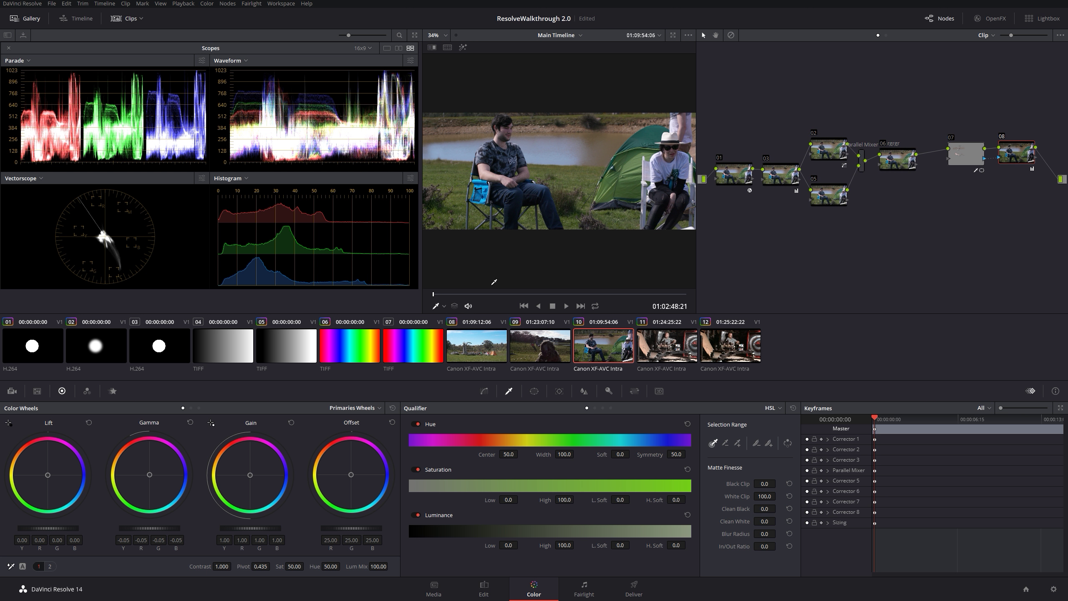
pyautogui.click(442, 308)
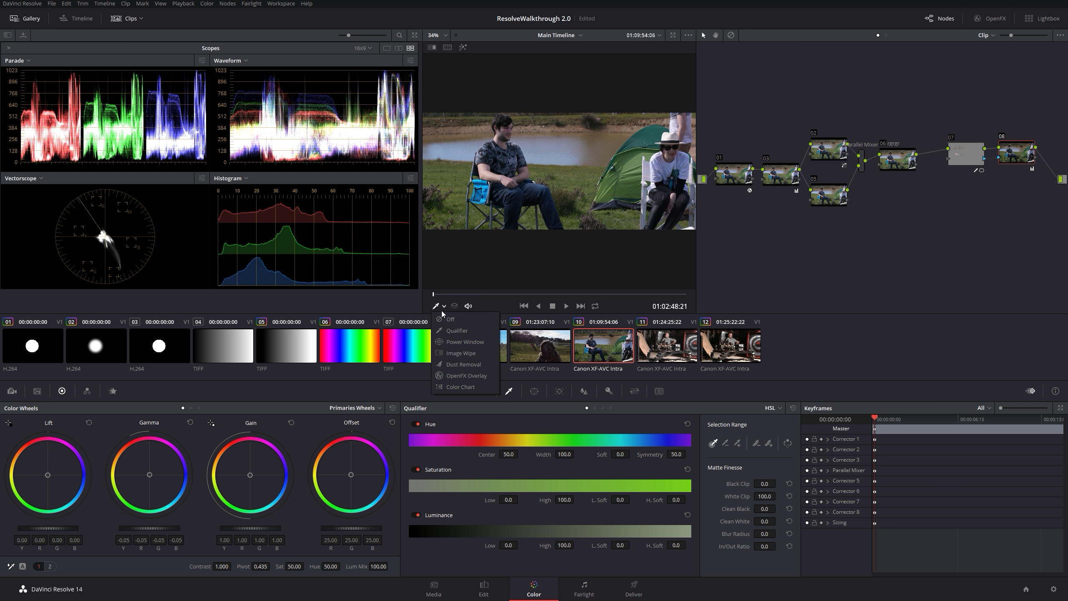
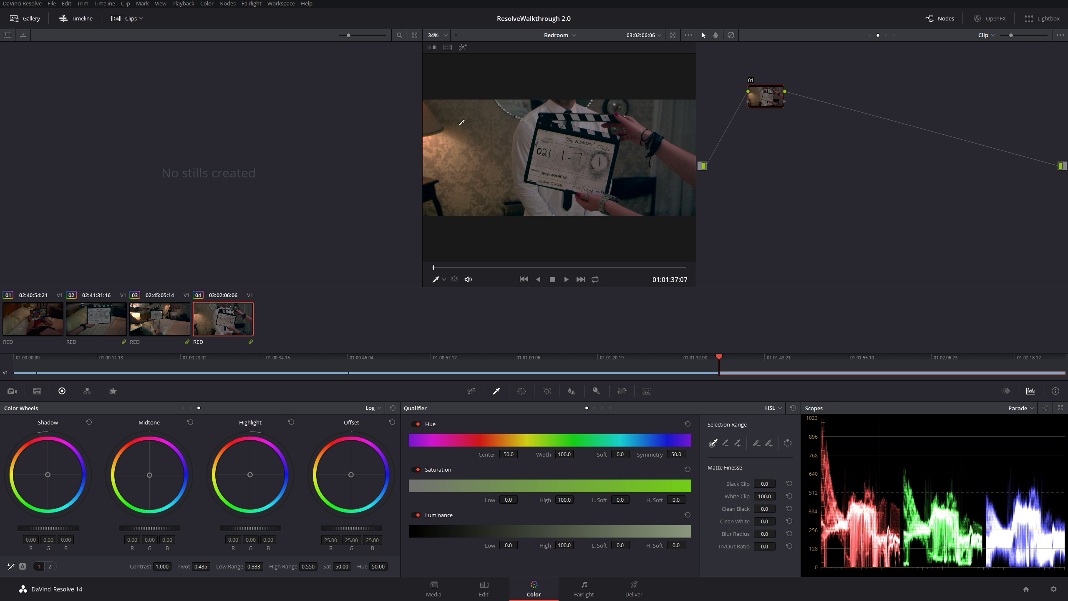
# Step: Show the floating video scopes for the Bedroom timeline, park them over the lower palettes, and nudge node 01 down
pyautogui.click(443, 276)
pyautogui.click(442, 276)
pyautogui.click(281, 3)
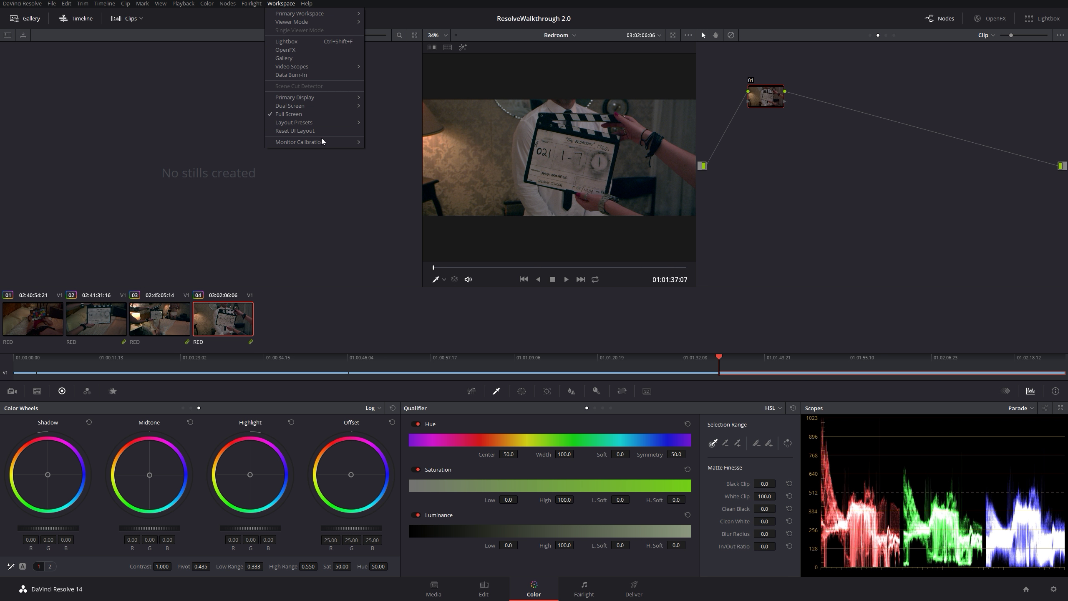
pyautogui.click(370, 67)
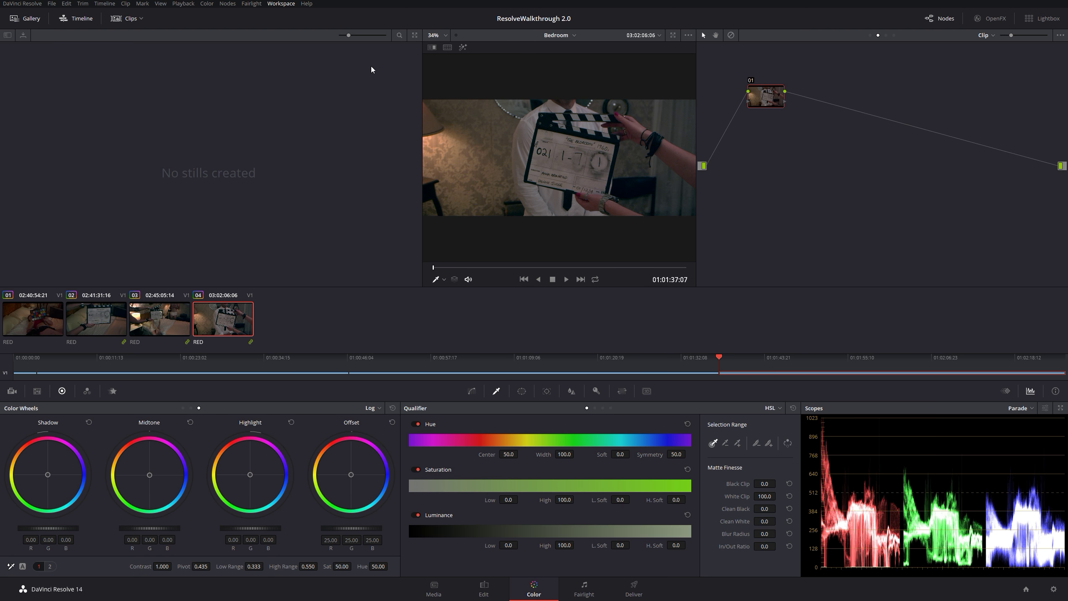
pyautogui.moveTo(241, 50); pyautogui.dragTo(241, 51)
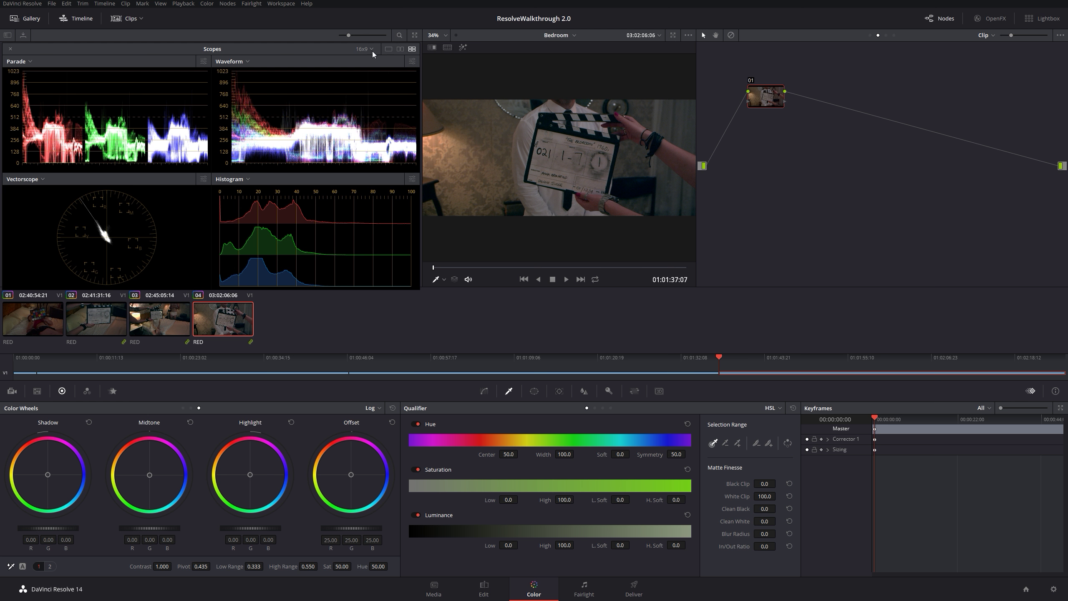
pyautogui.moveTo(337, 50); pyautogui.dragTo(914, 363)
pyautogui.moveTo(766, 96); pyautogui.dragTo(769, 112)
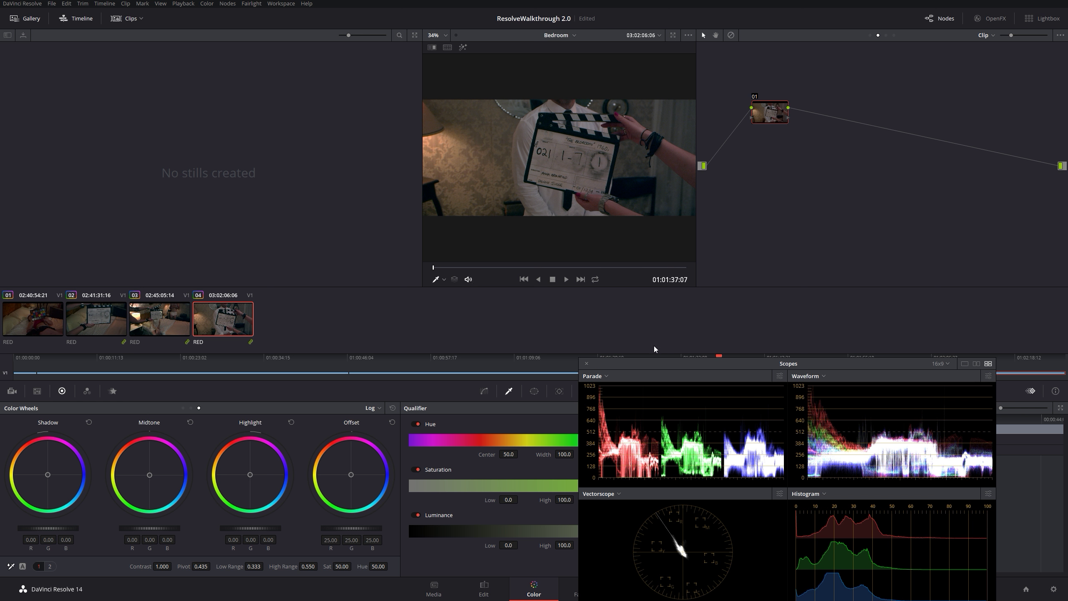
# Step: Grab a still of the clapperboard clip and push node 01's Offset towards orange, about R 38.24, G 22.45, B 10.82
pyautogui.rightClick(537, 150)
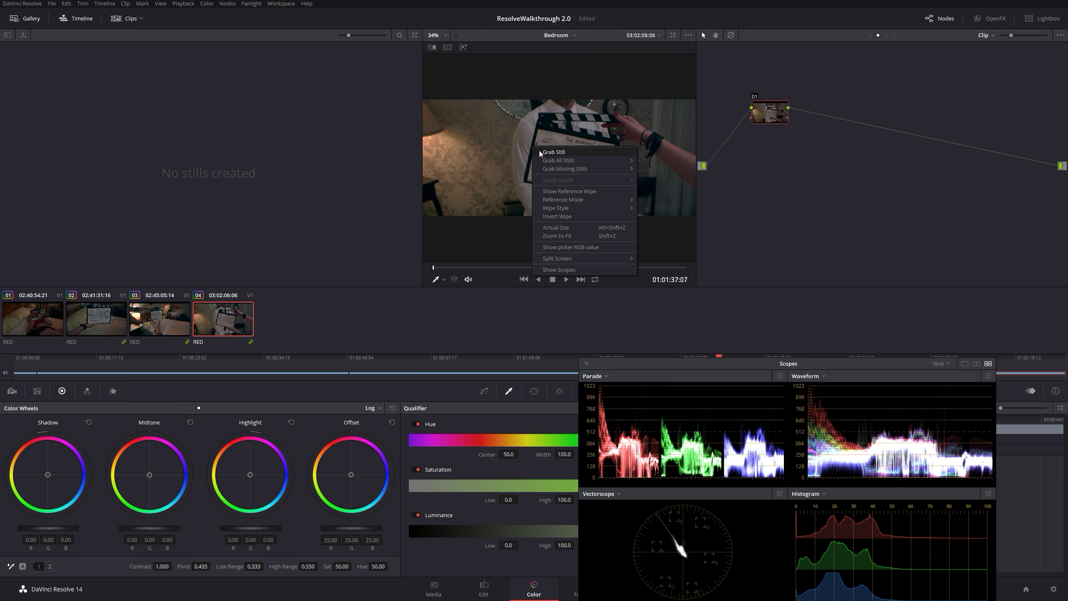
pyautogui.click(539, 151)
pyautogui.rightClick(768, 112)
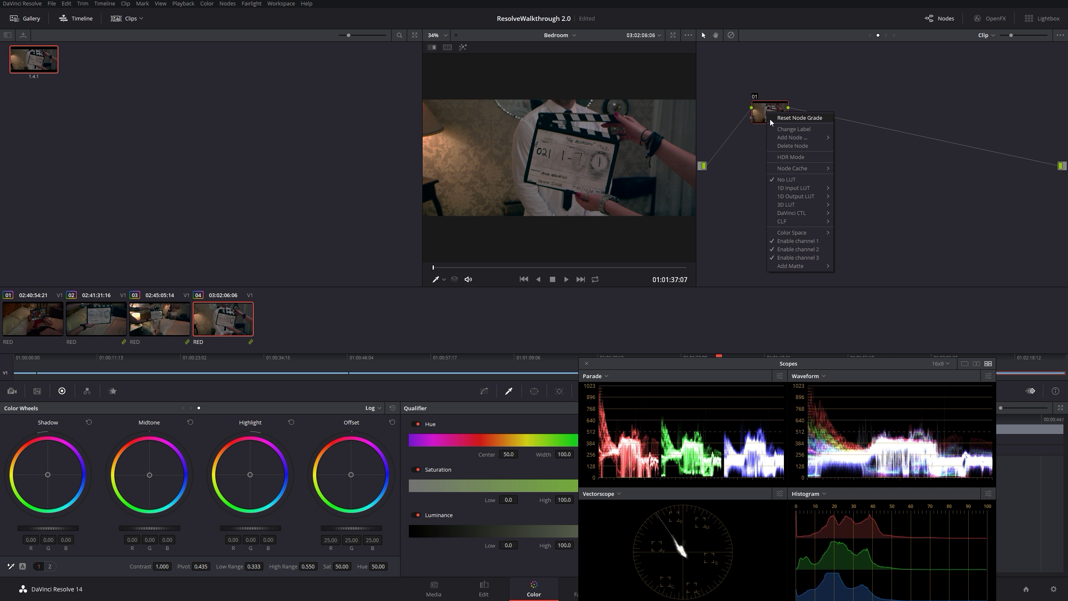
pyautogui.click(765, 111)
pyautogui.moveTo(347, 473); pyautogui.dragTo(355, 397)
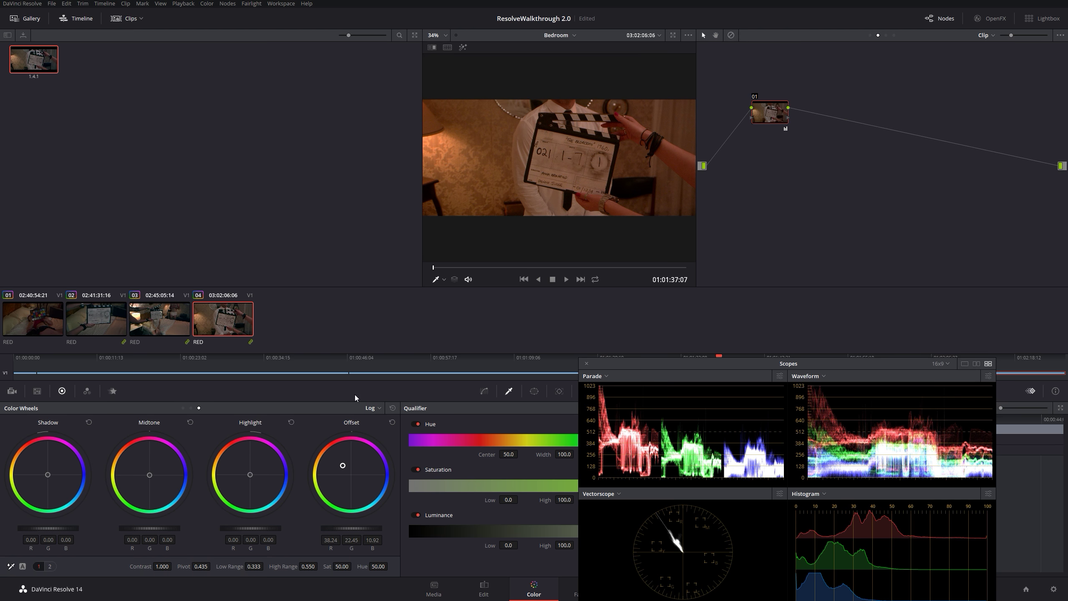
# Step: Compare the orange grade with the grabbed still using the image wipe, trying several wipe styles including horizontal, vertical and A/B
pyautogui.click(431, 47)
pyautogui.moveTo(581, 147); pyautogui.dragTo(551, 147)
pyautogui.click(625, 47)
pyautogui.moveTo(576, 186); pyautogui.dragTo(577, 175)
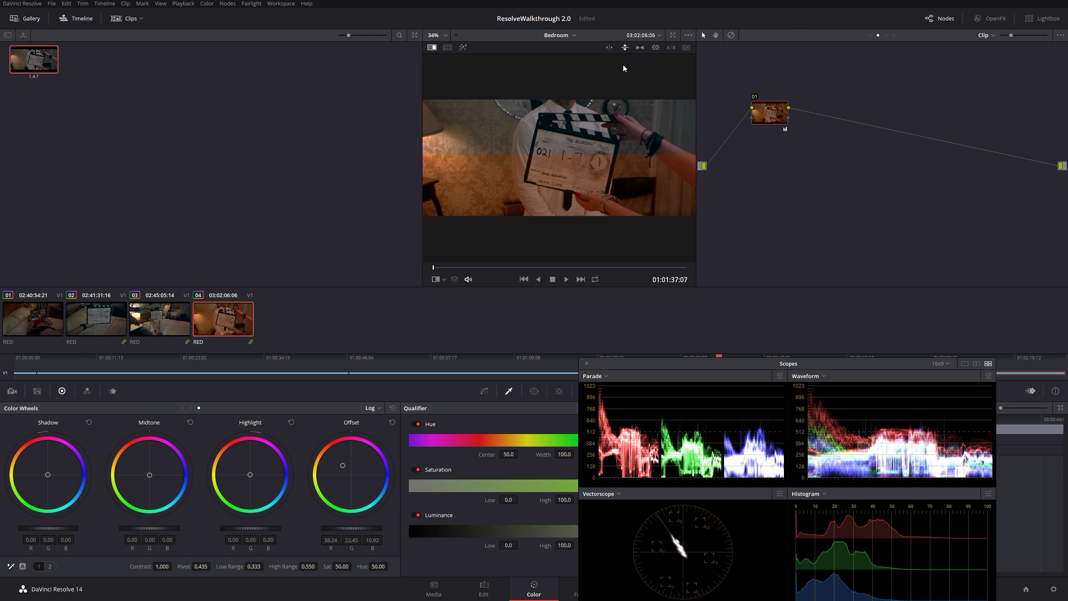
pyautogui.moveTo(588, 151); pyautogui.dragTo(613, 153)
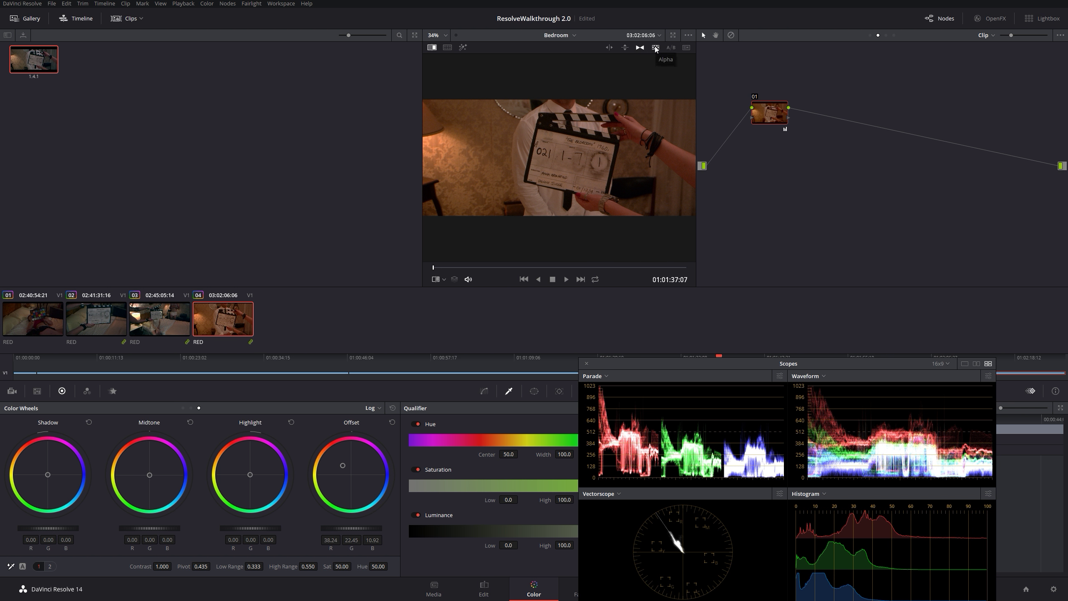
pyautogui.click(672, 50)
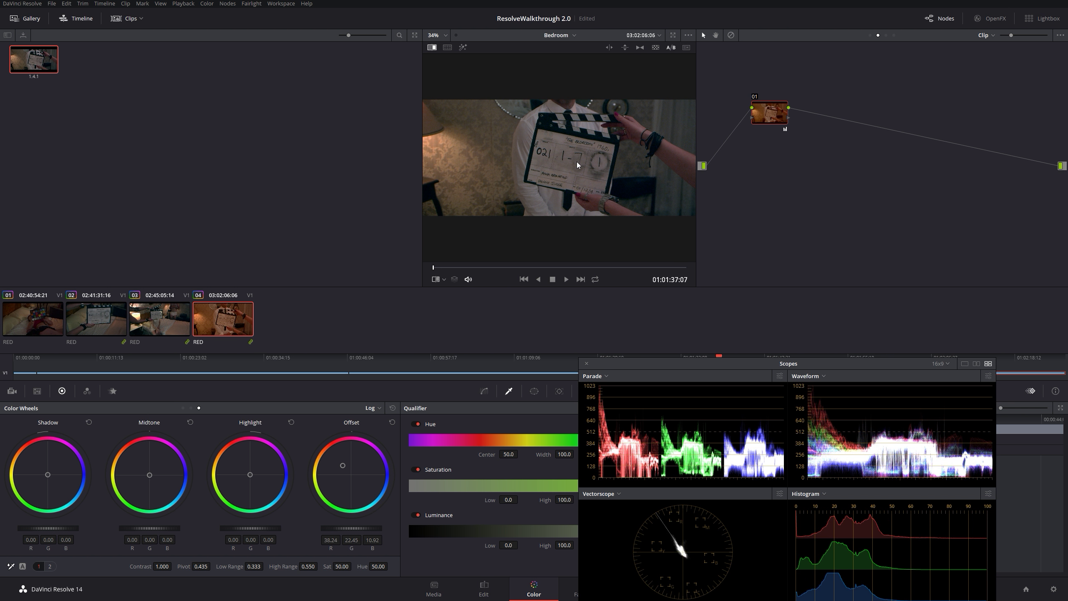
pyautogui.click(623, 50)
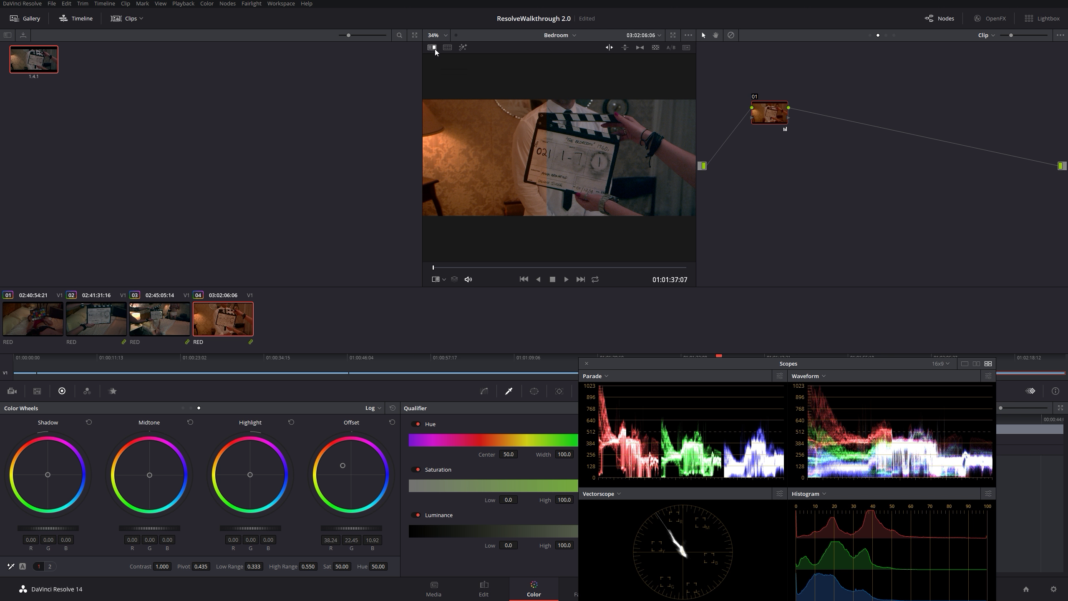
# Step: Turn off the wipe, add clip 03 to the clip selection, and wipe-compare clip 04 with the still again
pyautogui.click(447, 48)
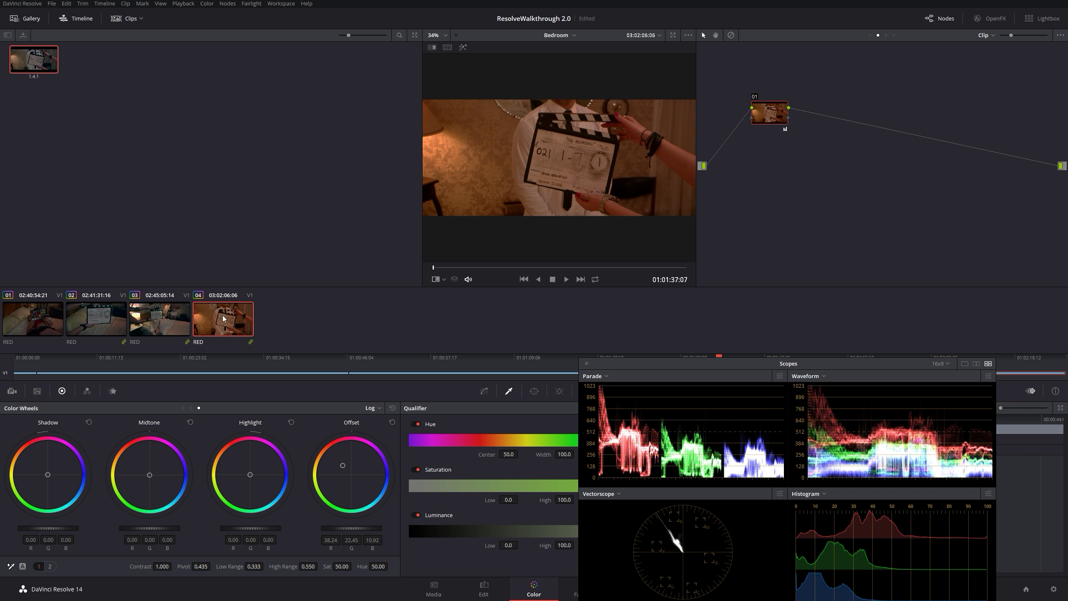
pyautogui.keyDown('ctrl'); pyautogui.click(176, 319); pyautogui.keyUp('ctrl')
pyautogui.click(432, 47)
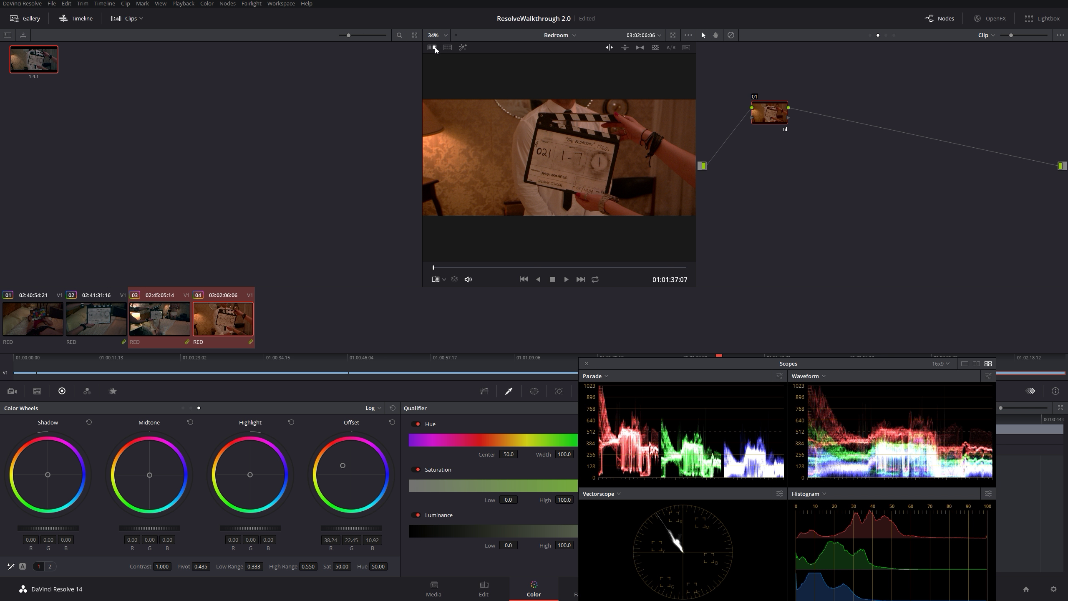
pyautogui.moveTo(612, 160); pyautogui.dragTo(515, 148)
pyautogui.click(442, 280)
pyautogui.click(449, 292)
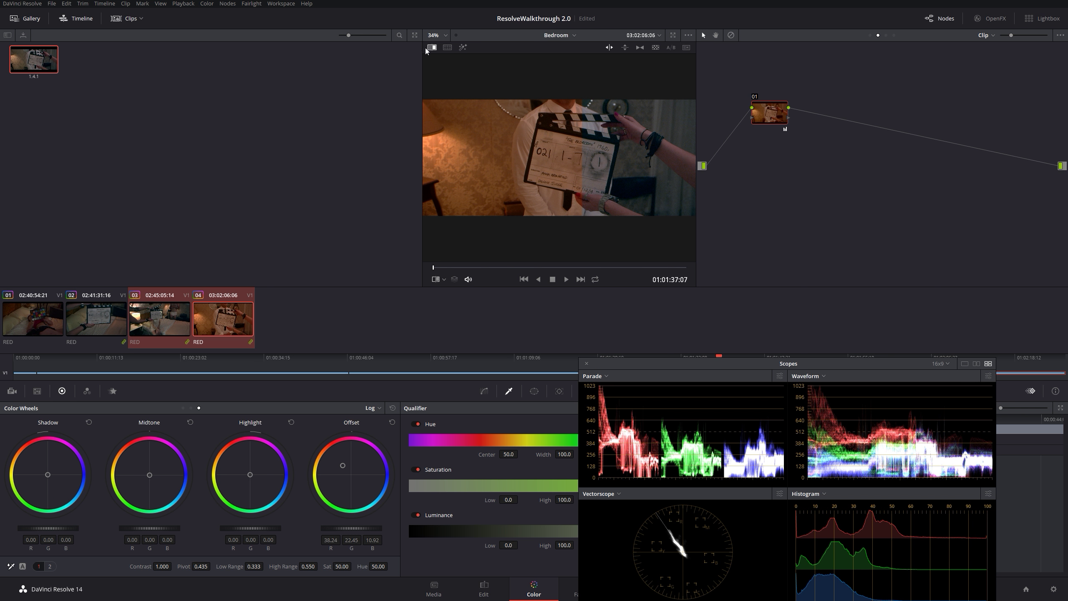
# Step: Select only clip 04 and reset the grade of its node 01
pyautogui.click(218, 328)
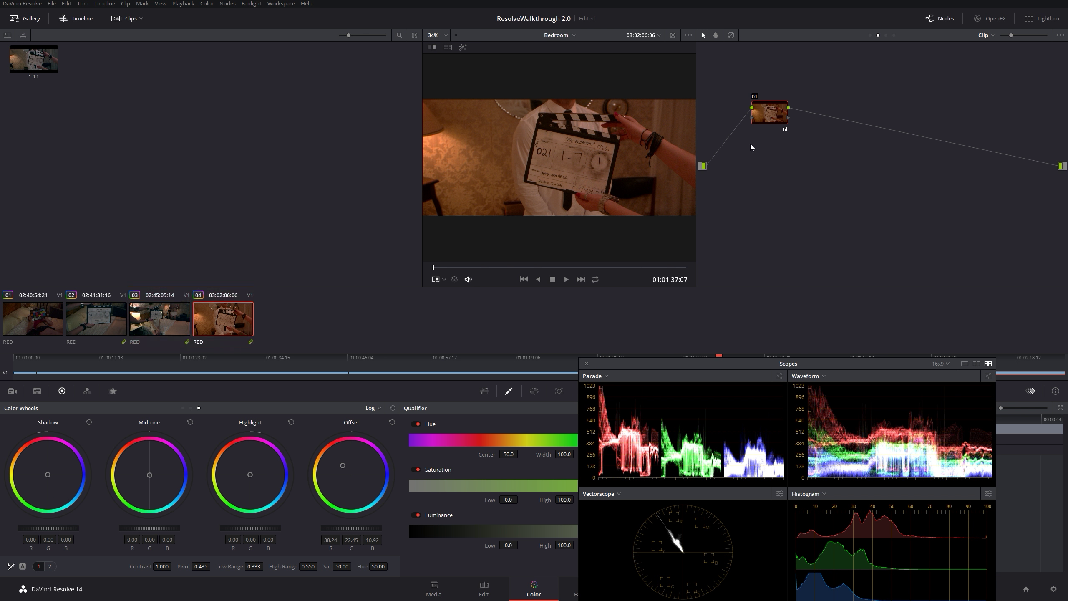
pyautogui.rightClick(772, 113)
pyautogui.click(791, 120)
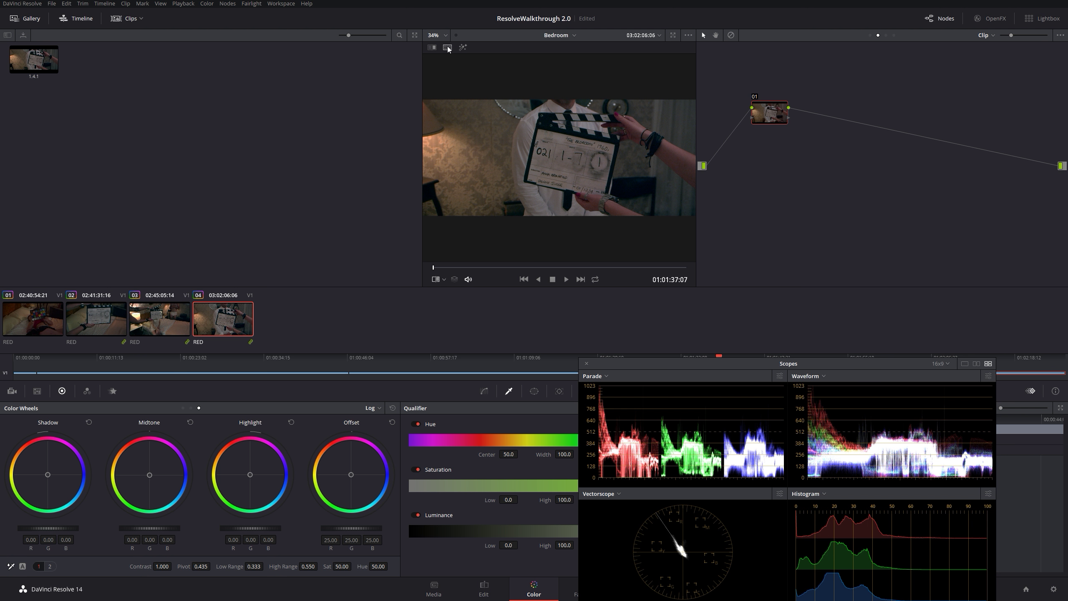
# Step: Turn on the viewer's split screen in Versions mode and move the scopes back over the gallery area
pyautogui.click(447, 48)
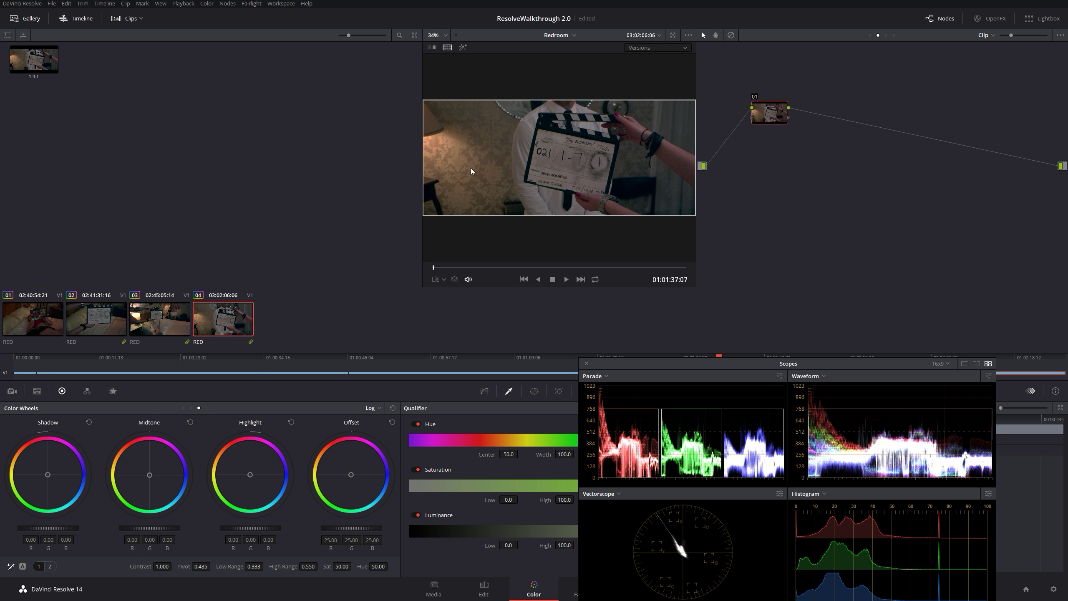
pyautogui.click(639, 47)
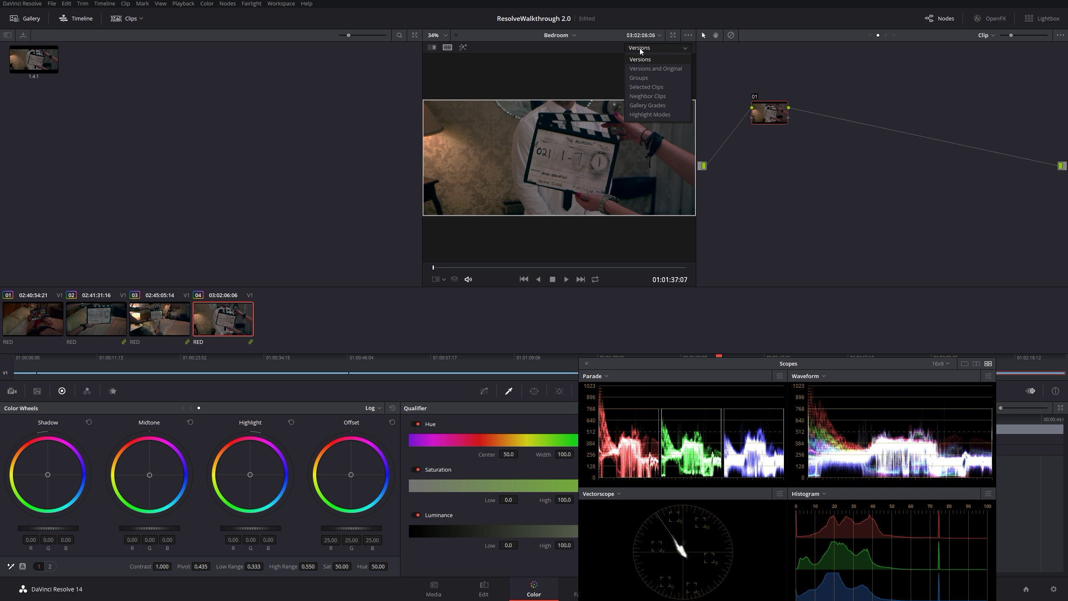
pyautogui.click(640, 55)
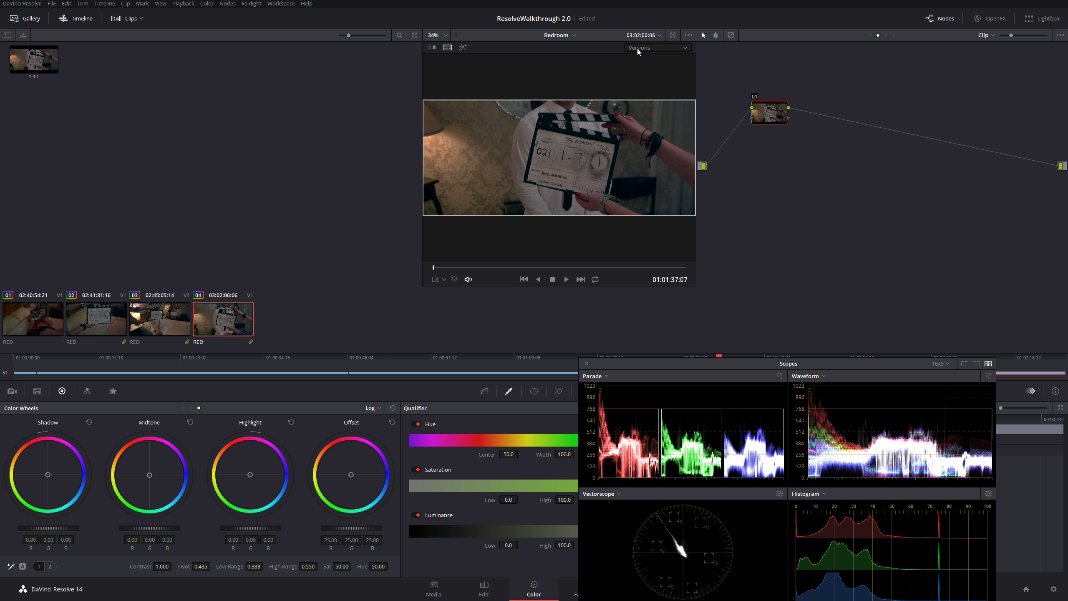
pyautogui.moveTo(767, 364); pyautogui.dragTo(192, 45)
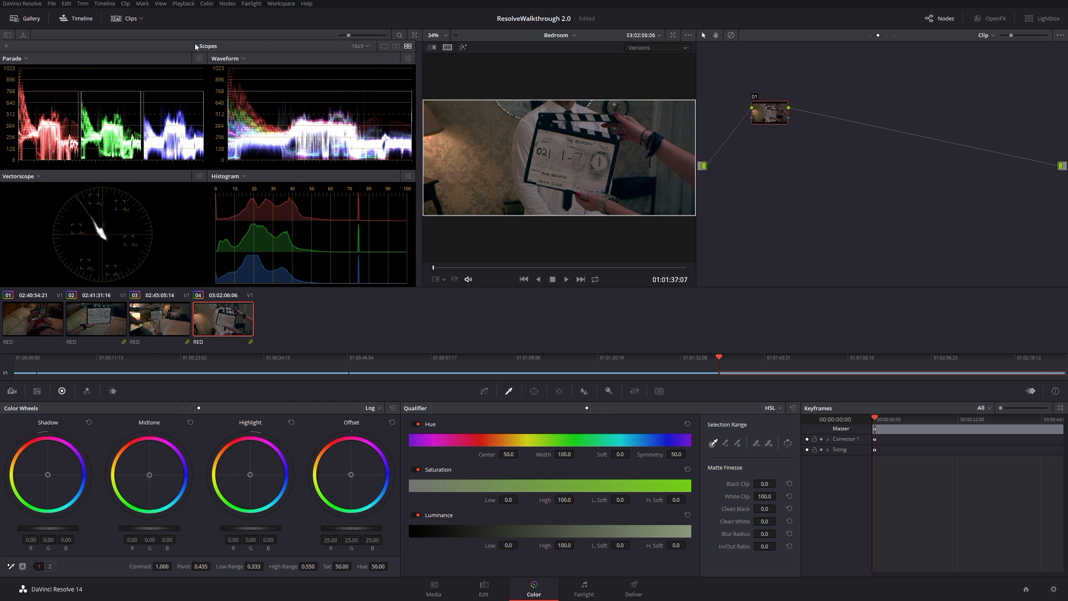
# Step: Switch the viewer's split screen to Versions and Original, and to Groups, for comparing clip 04
pyautogui.click(655, 48)
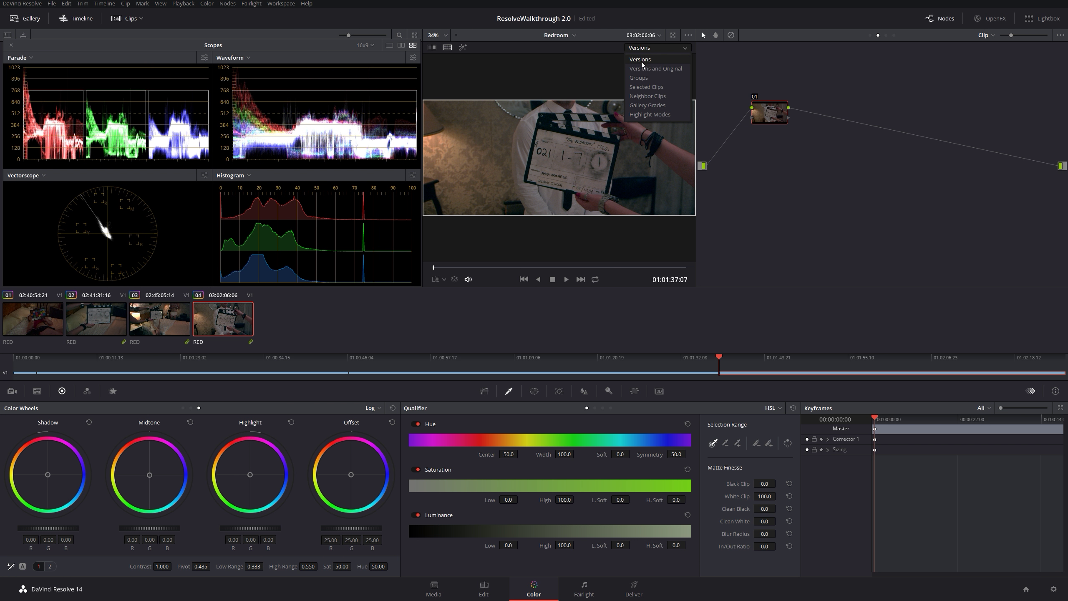
pyautogui.click(645, 67)
pyautogui.click(639, 48)
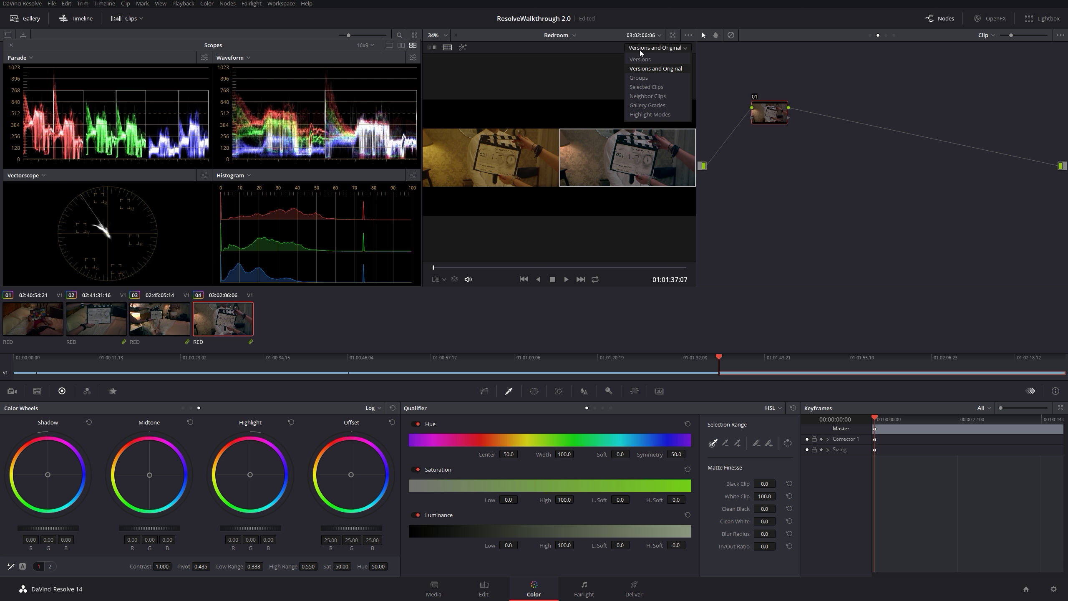
pyautogui.click(646, 79)
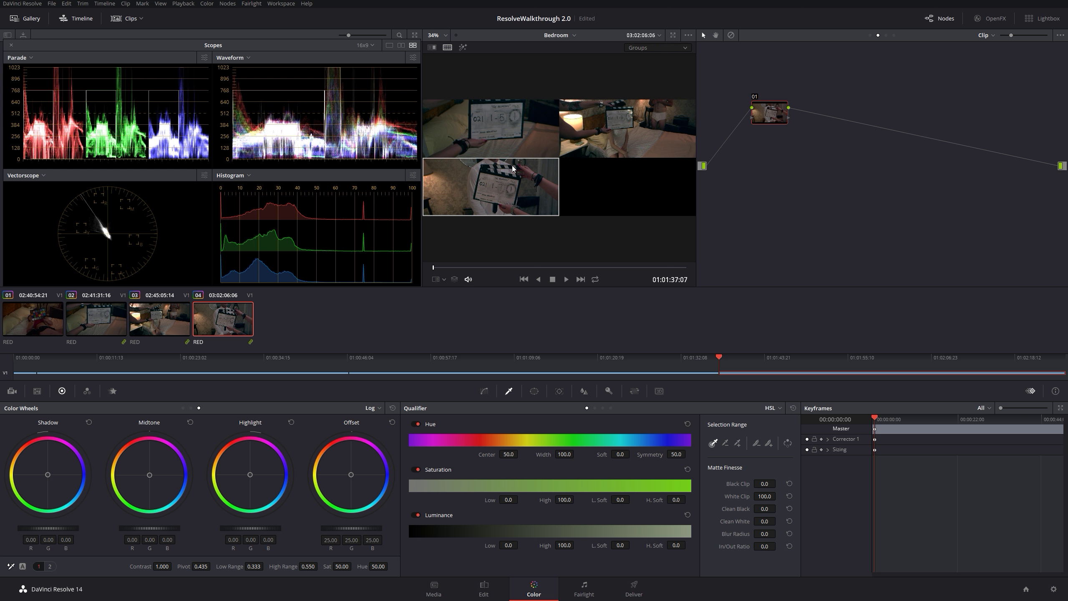
# Step: Set the split screen to Selected Clips, compare clip 04 with different selections of clips 02 and 03, and scrub through the footage
pyautogui.click(637, 49)
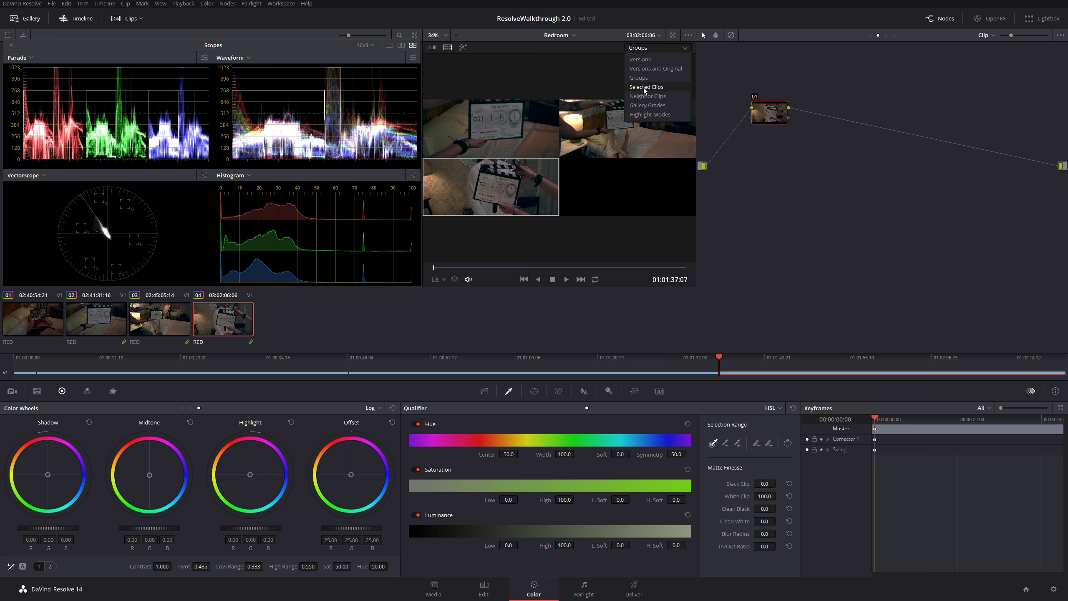
pyautogui.click(644, 87)
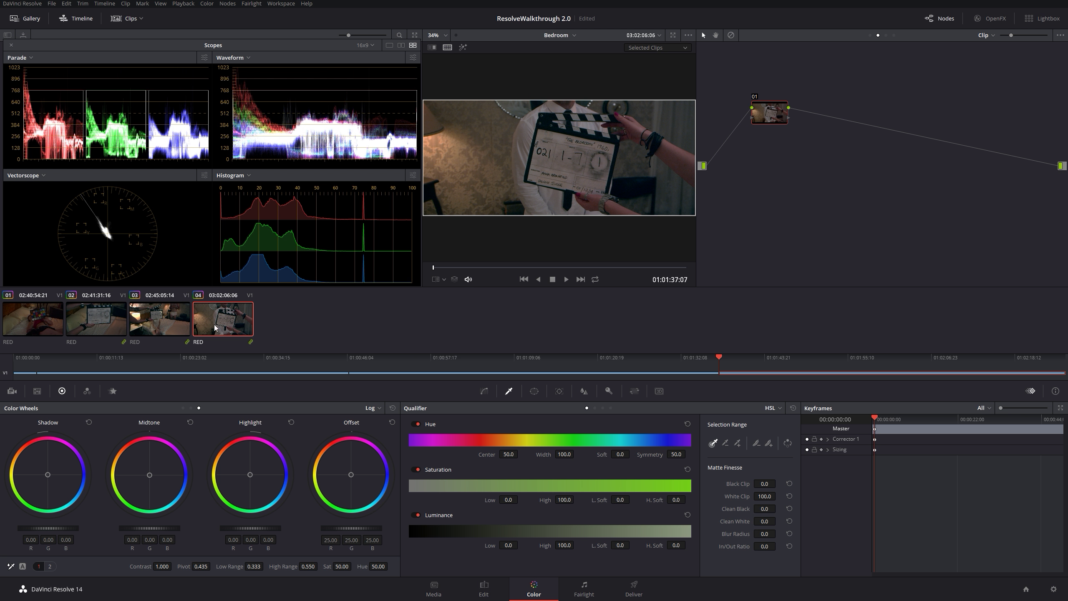
pyautogui.keyDown('ctrl'); pyautogui.click(158, 325); pyautogui.keyUp('ctrl')
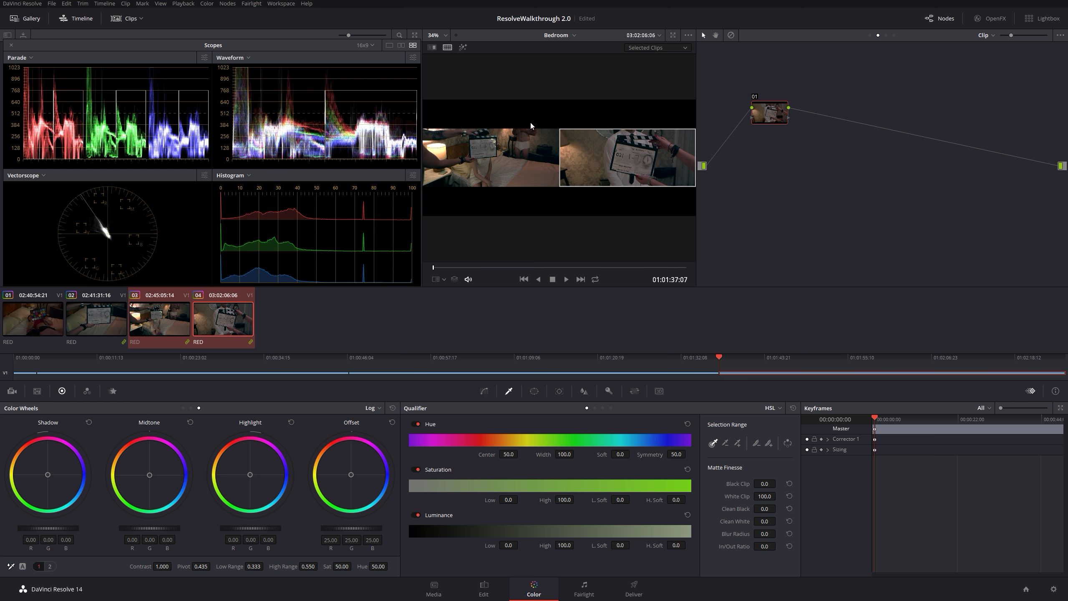
pyautogui.keyDown('ctrl'); pyautogui.click(144, 333); pyautogui.keyUp('ctrl')
pyautogui.keyDown('shift'); pyautogui.click(102, 321); pyautogui.keyUp('shift')
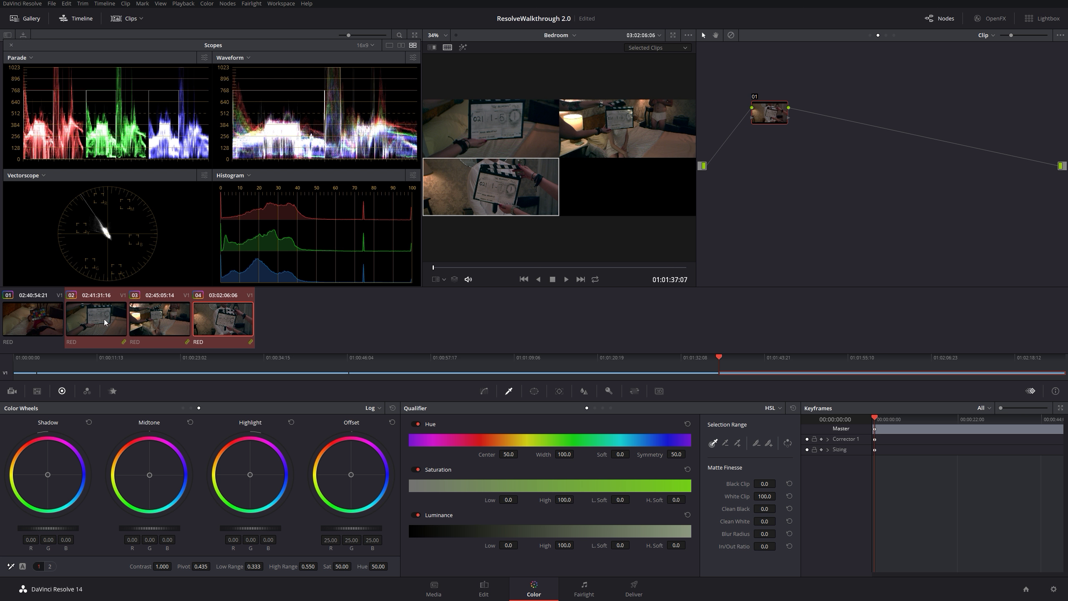
pyautogui.click(218, 324)
pyautogui.keyDown('ctrl'); pyautogui.click(87, 327); pyautogui.keyUp('ctrl')
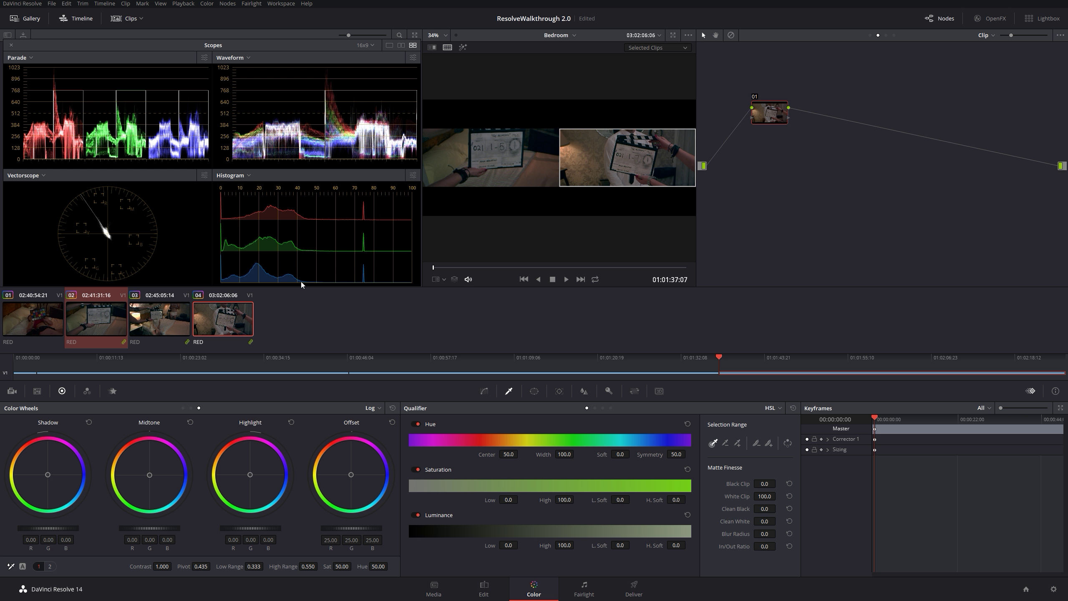
pyautogui.moveTo(443, 267); pyautogui.dragTo(499, 255)
# Step: Set the split screen to Neighbor Clips and step through clips 02, 03 and 04 to compare adjacent shots
pyautogui.click(642, 48)
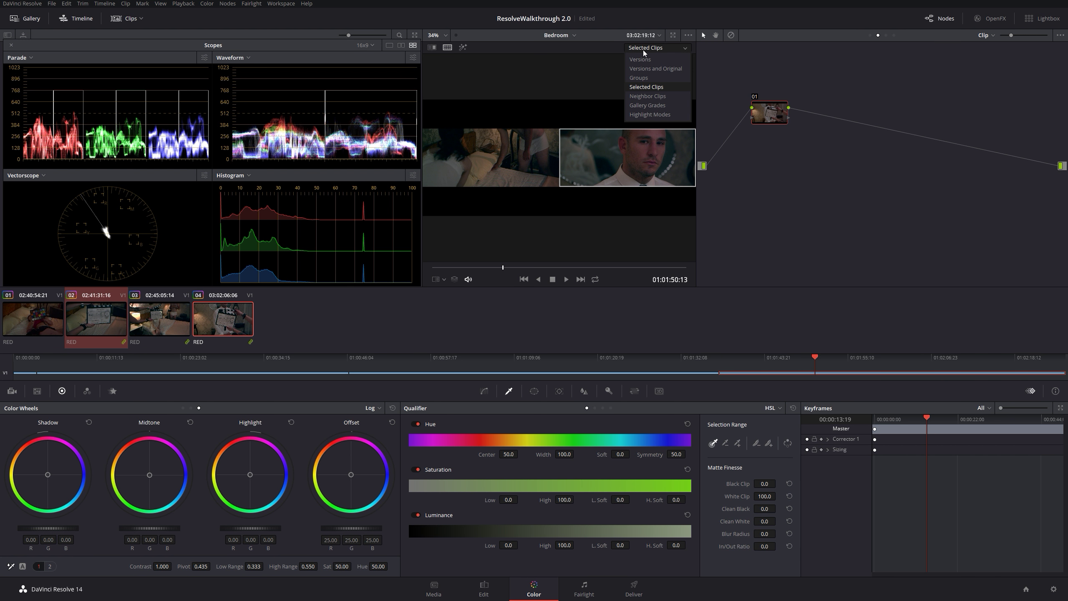
pyautogui.click(644, 96)
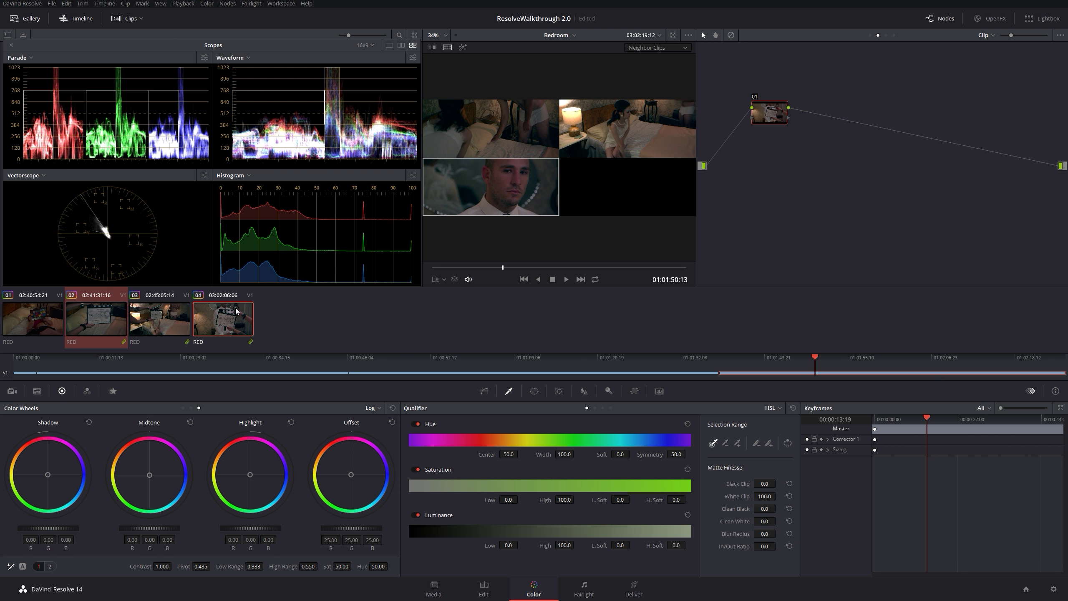
pyautogui.click(164, 325)
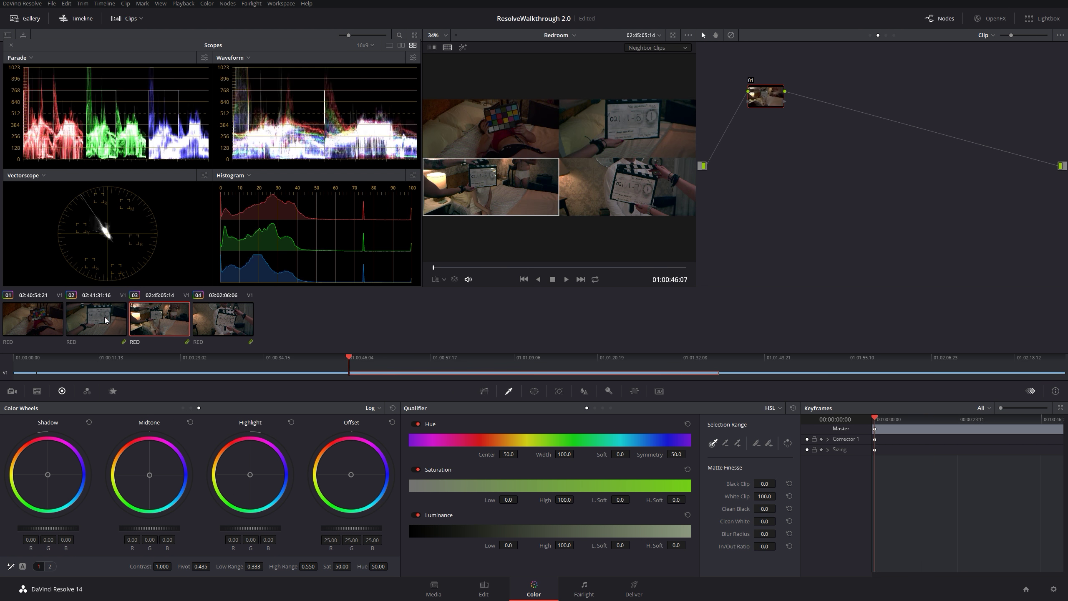
pyautogui.click(98, 319)
pyautogui.click(160, 322)
pyautogui.click(197, 322)
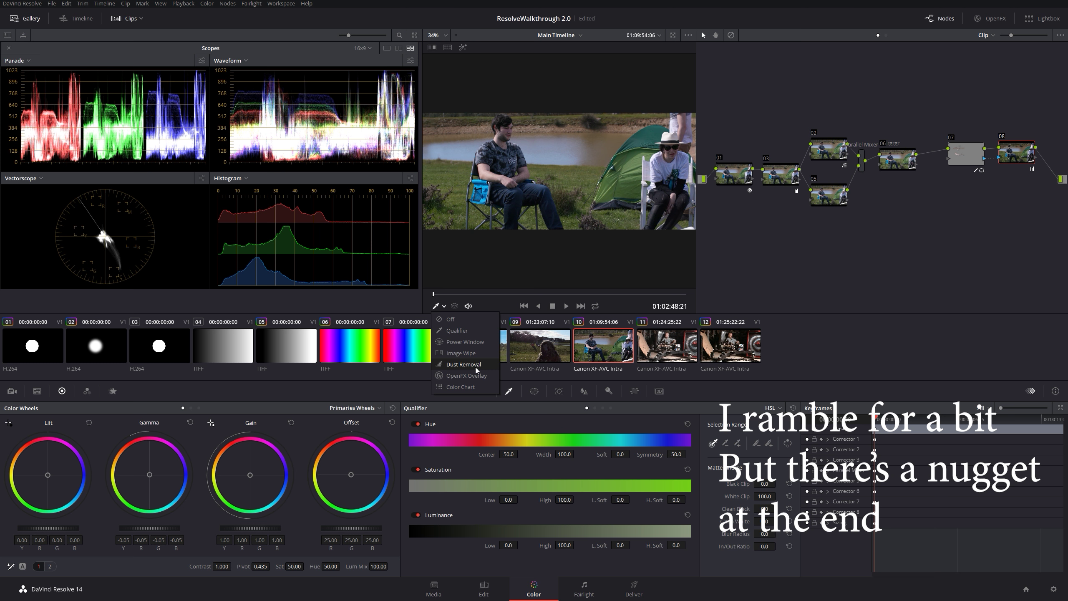
# Step: Close the floating scopes, view the Window palette, and return to the Qualifier palette
pyautogui.click(475, 367)
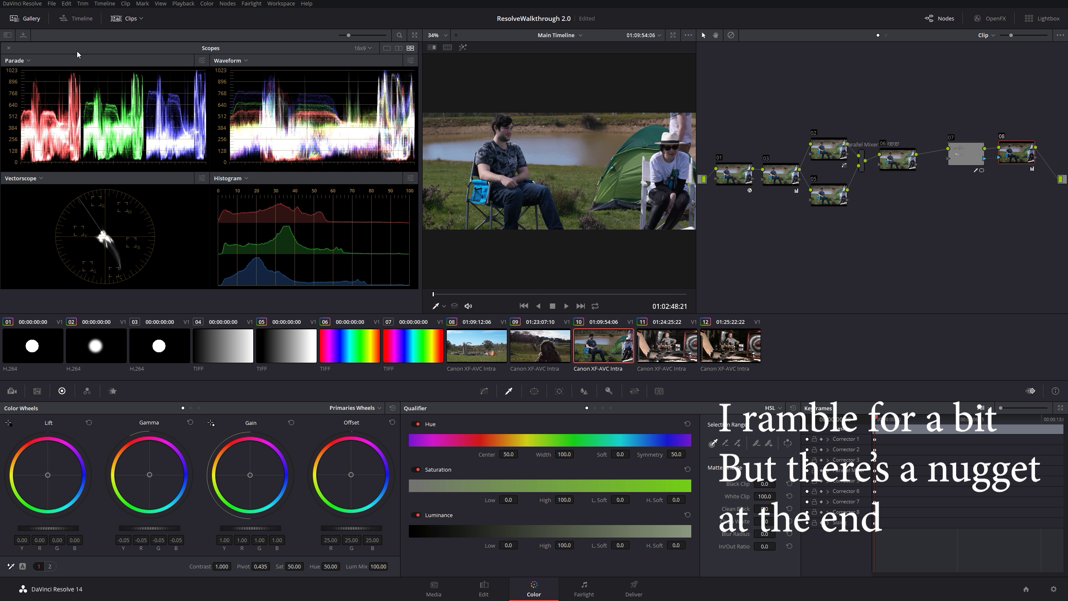
pyautogui.click(8, 47)
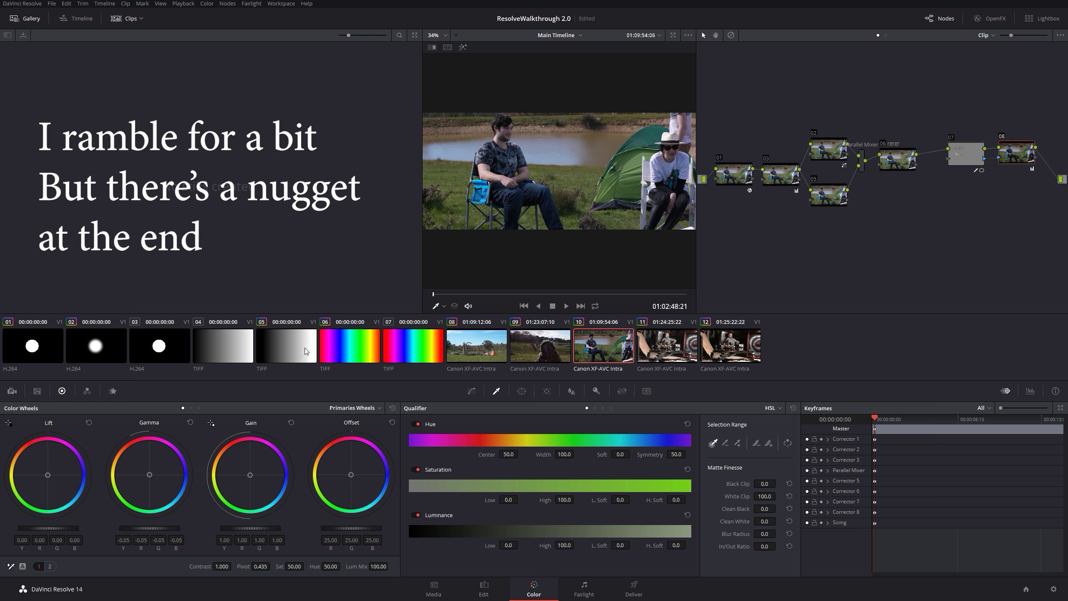
pyautogui.click(523, 392)
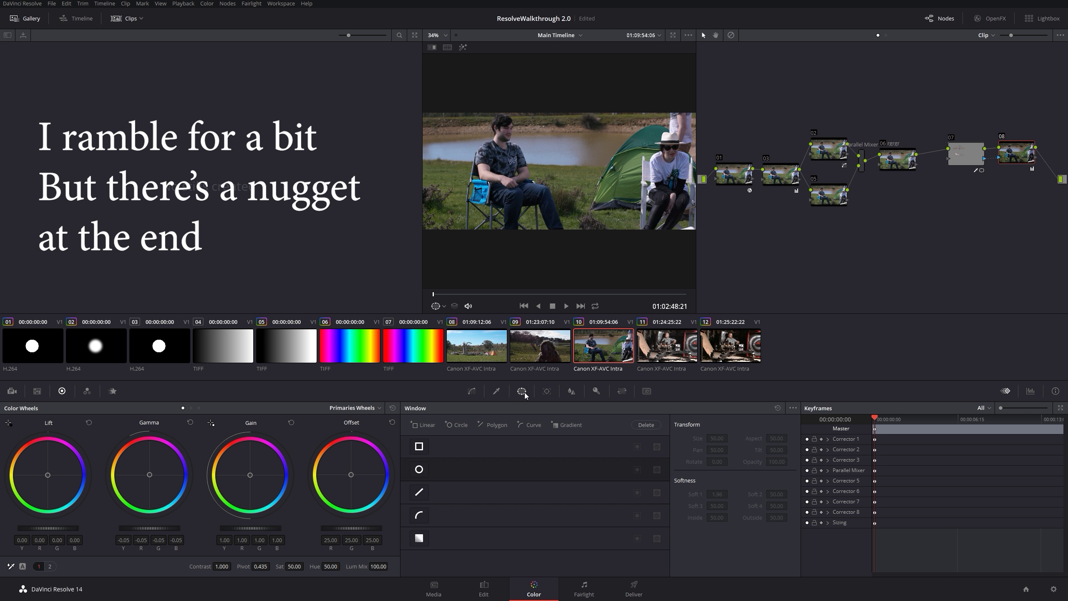
pyautogui.click(501, 398)
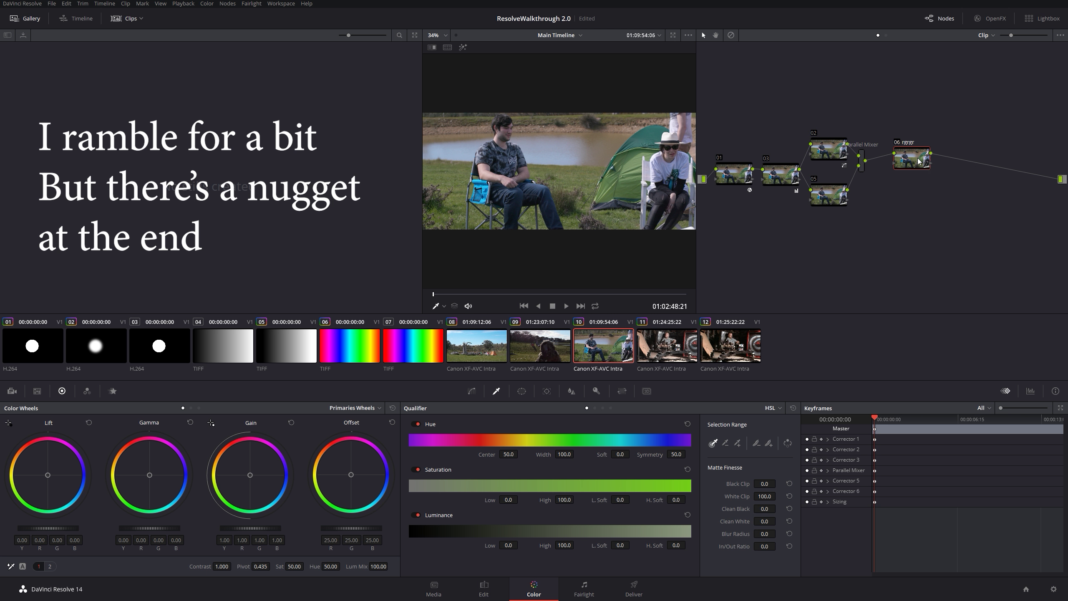
# Step: Show the Scopes in place of the keyframes and switch among Histogram, Vectorscope and Waveform, ending on Parade
pyautogui.click(1031, 390)
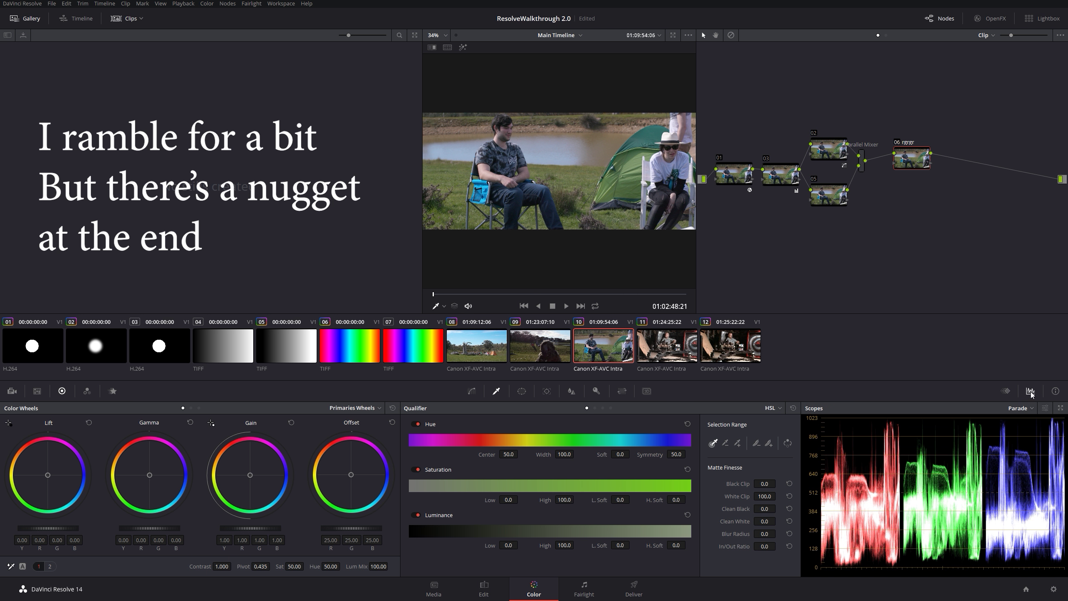
pyautogui.click(1027, 407)
pyautogui.click(1027, 447)
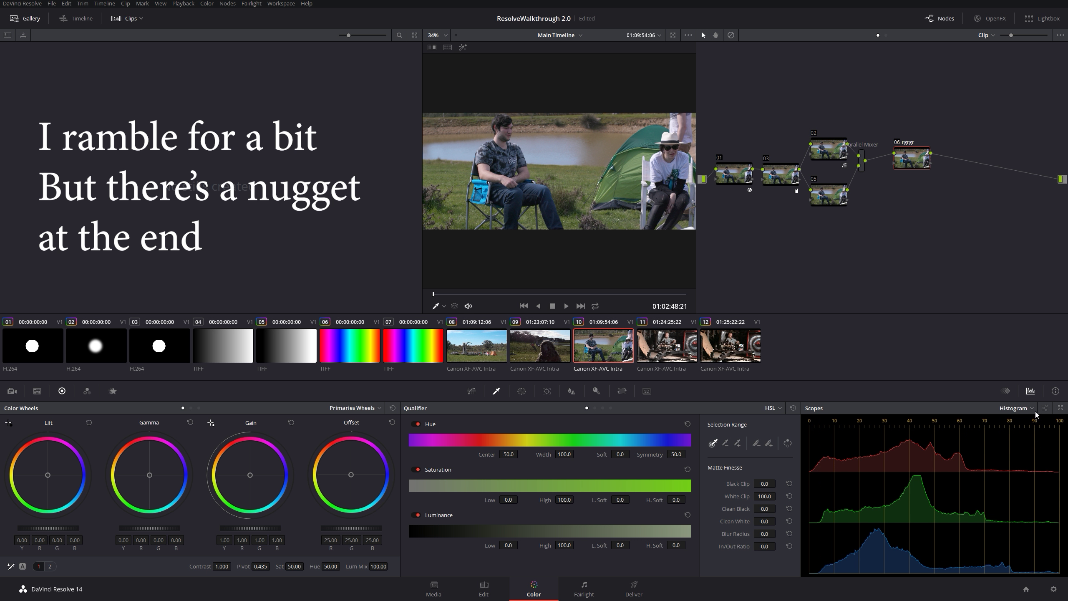
pyautogui.click(1026, 408)
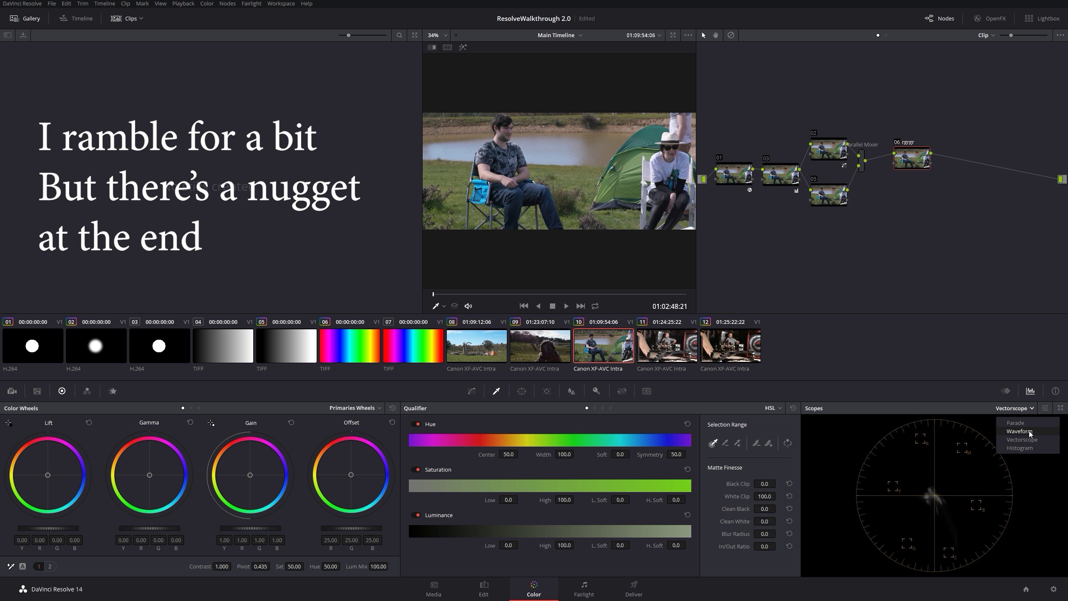
pyautogui.click(1026, 428)
pyautogui.click(1029, 408)
pyautogui.click(1028, 418)
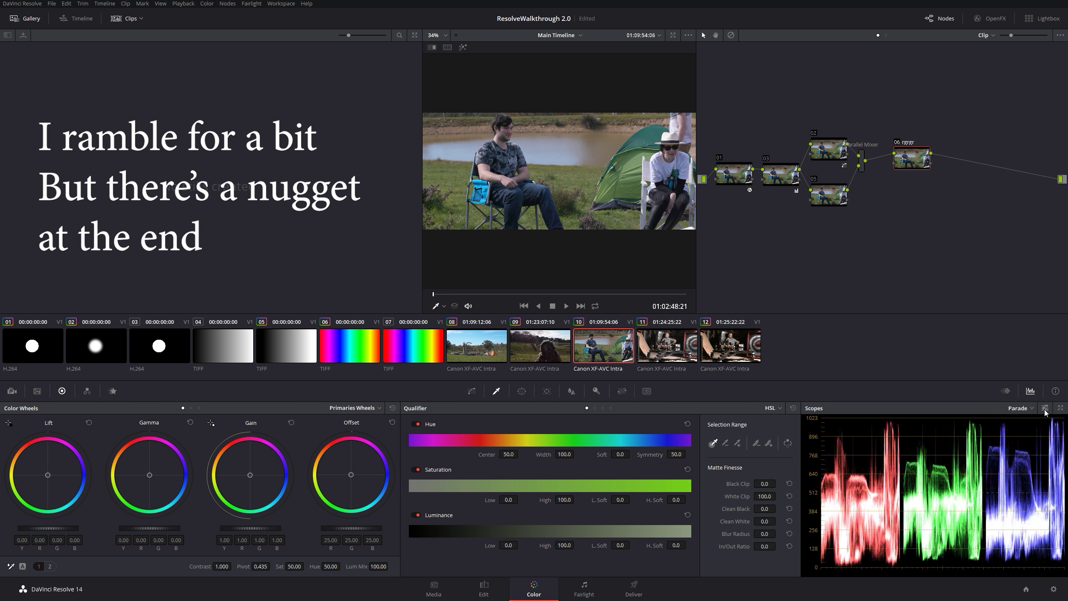
pyautogui.click(276, 3)
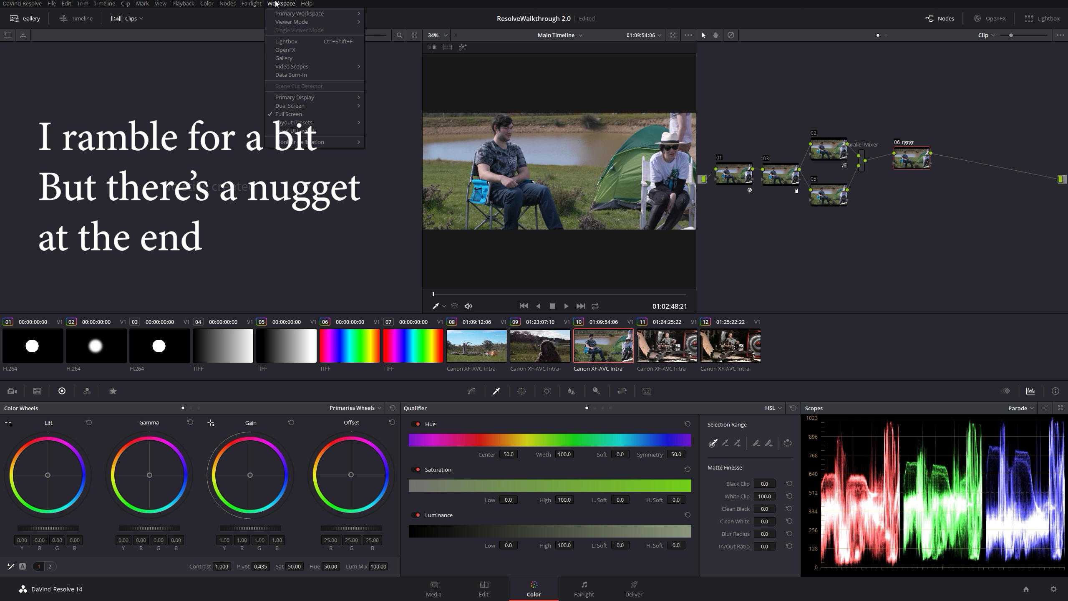
pyautogui.click(1, 18)
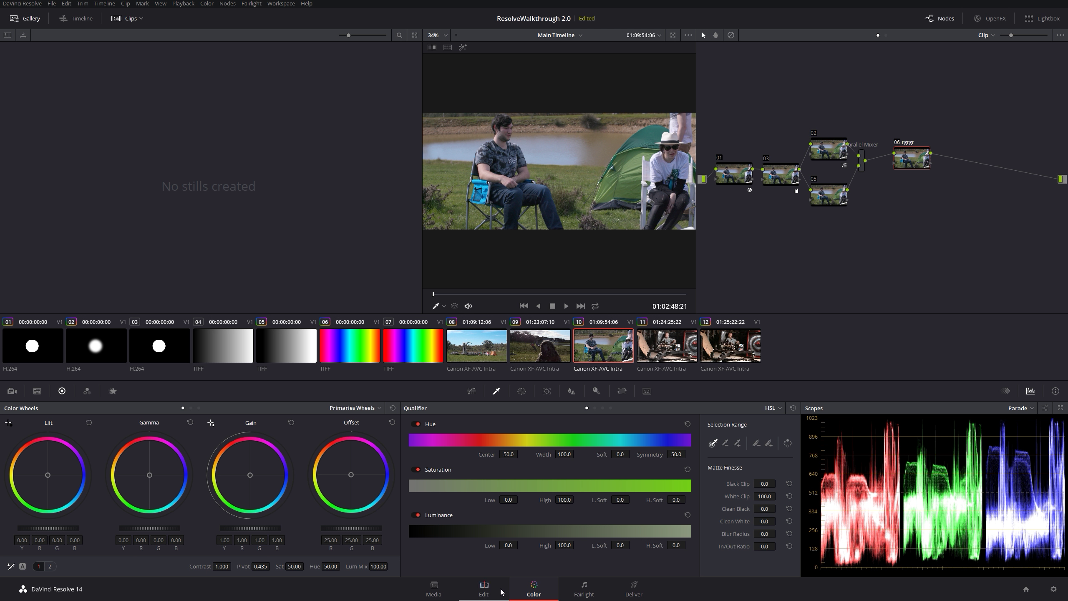
# Step: Look over the Main Timeline's clips on the Edit page and return to the Color page
pyautogui.click(483, 589)
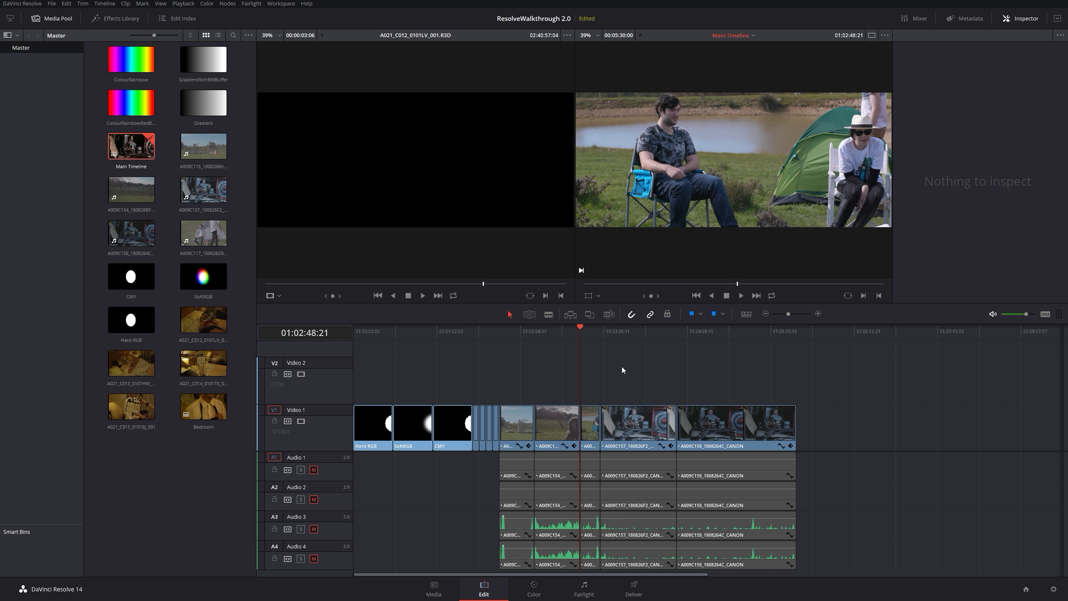
pyautogui.scroll(-8, 538, 353)
pyautogui.scroll(8, 463, 386)
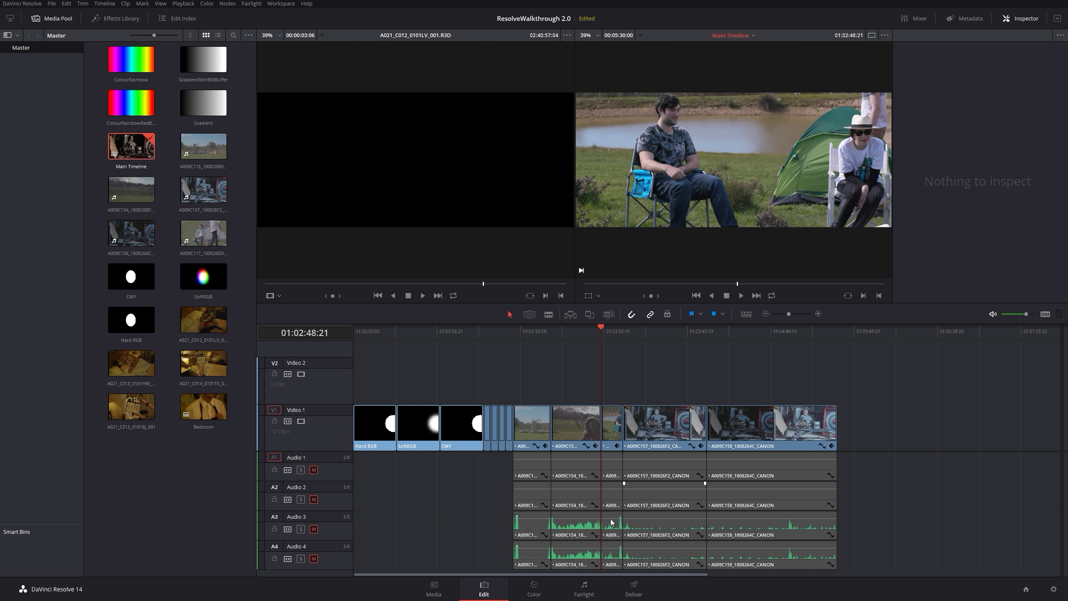
pyautogui.click(521, 588)
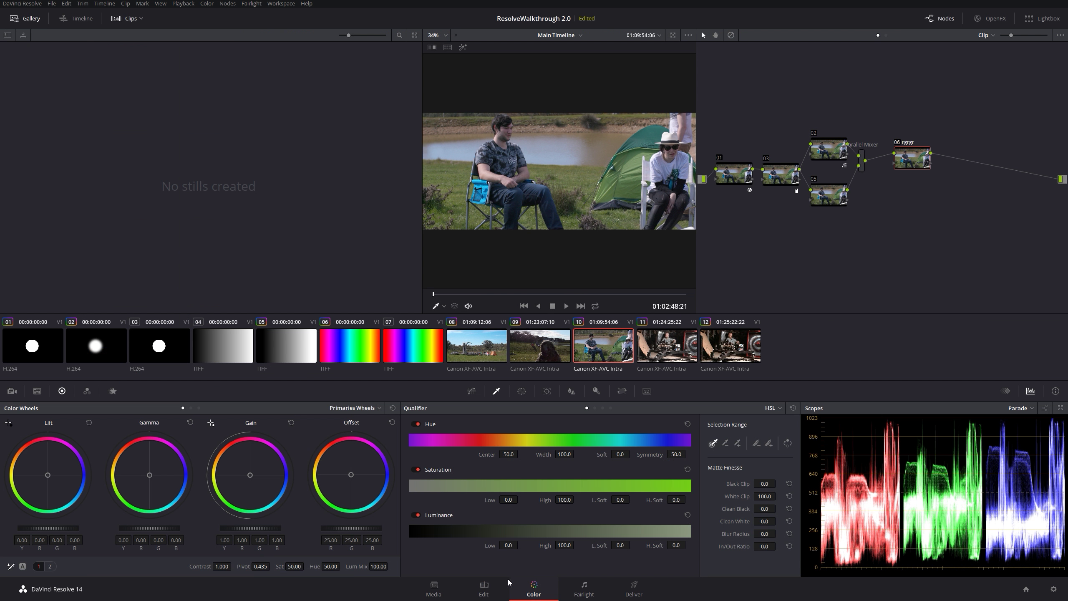
# Step: Select clips 08 through 12 of the Main Timeline and show the mini-timeline below the clip thumbnails
pyautogui.click(467, 356)
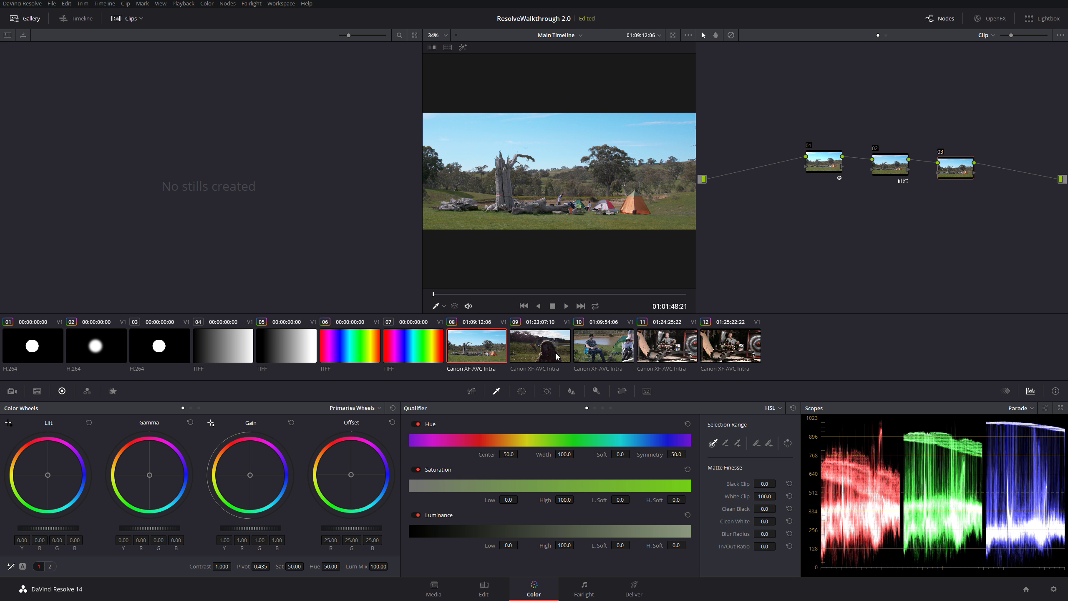
pyautogui.keyDown('shift'); pyautogui.click(548, 354); pyautogui.keyUp('shift')
pyautogui.keyDown('ctrl'); pyautogui.click(597, 352); pyautogui.keyUp('ctrl')
pyautogui.keyDown('ctrl'); pyautogui.click(656, 351); pyautogui.keyUp('ctrl')
pyautogui.keyDown('ctrl'); pyautogui.click(712, 353); pyautogui.keyUp('ctrl')
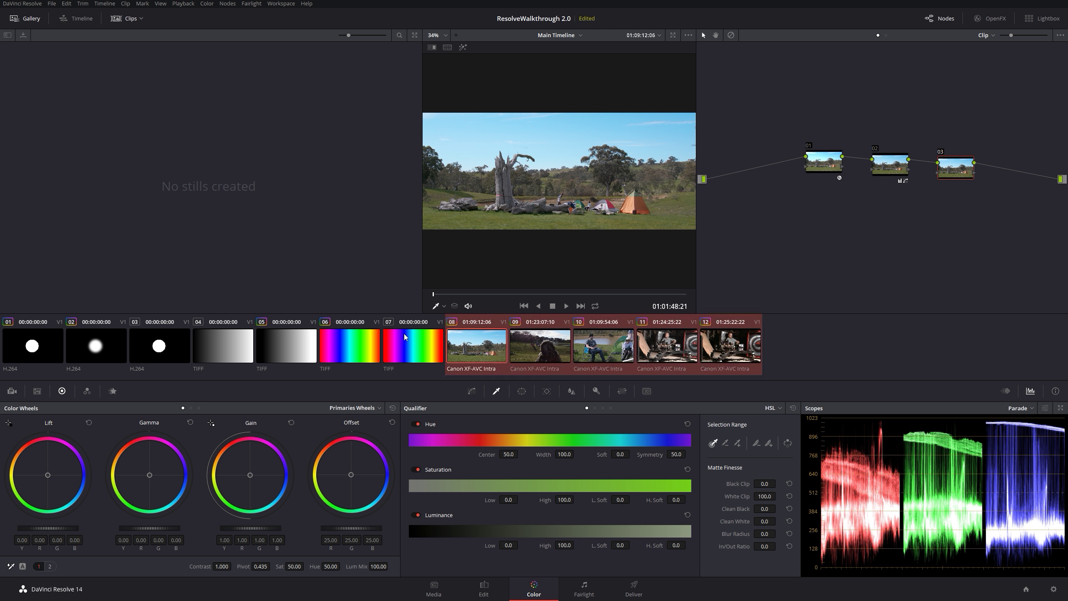
pyautogui.click(67, 24)
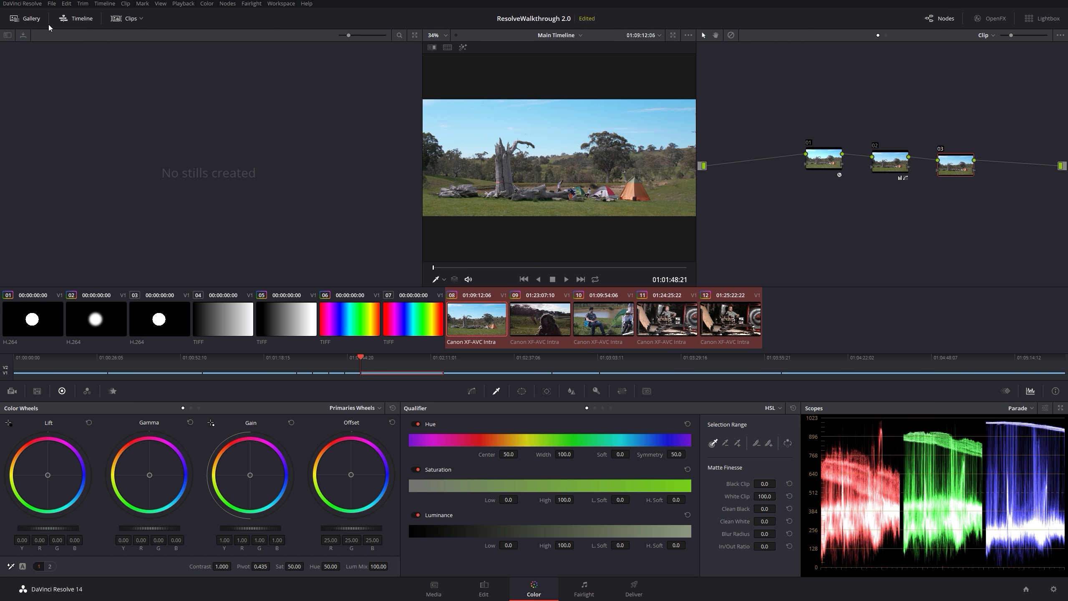
# Step: Load the Bedroom timeline from the Edit page's media pool and return to the Color page
pyautogui.click(485, 586)
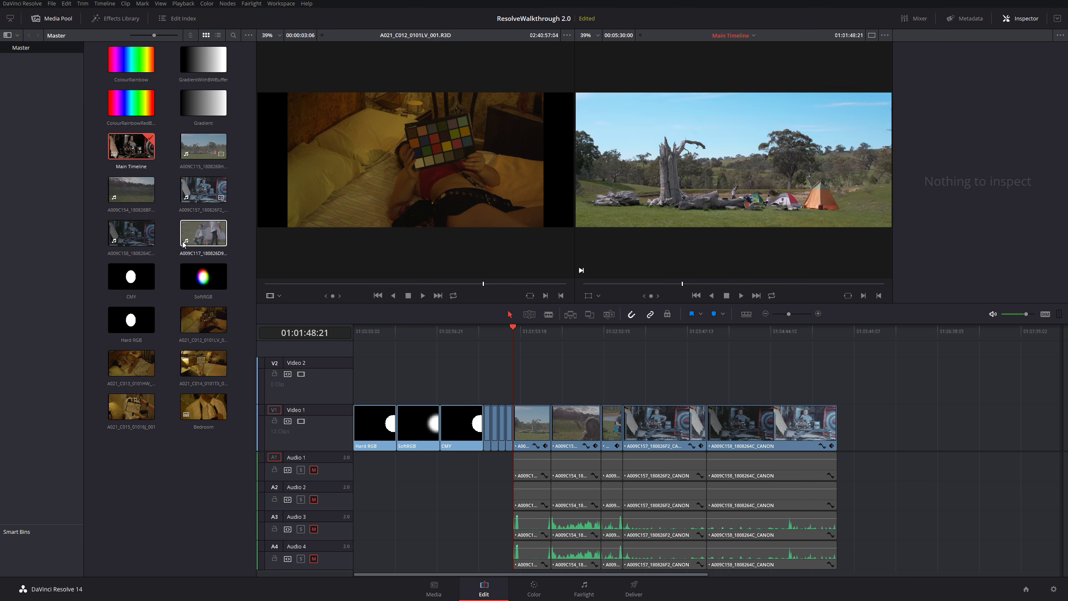
pyautogui.click(196, 401)
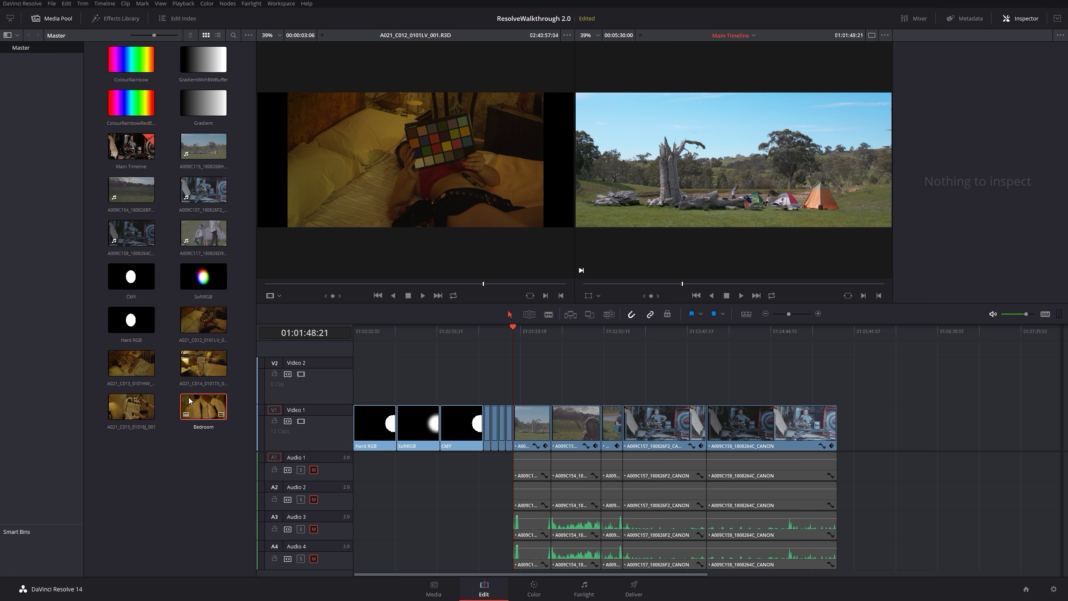
pyautogui.doubleClick(196, 400)
pyautogui.click(547, 596)
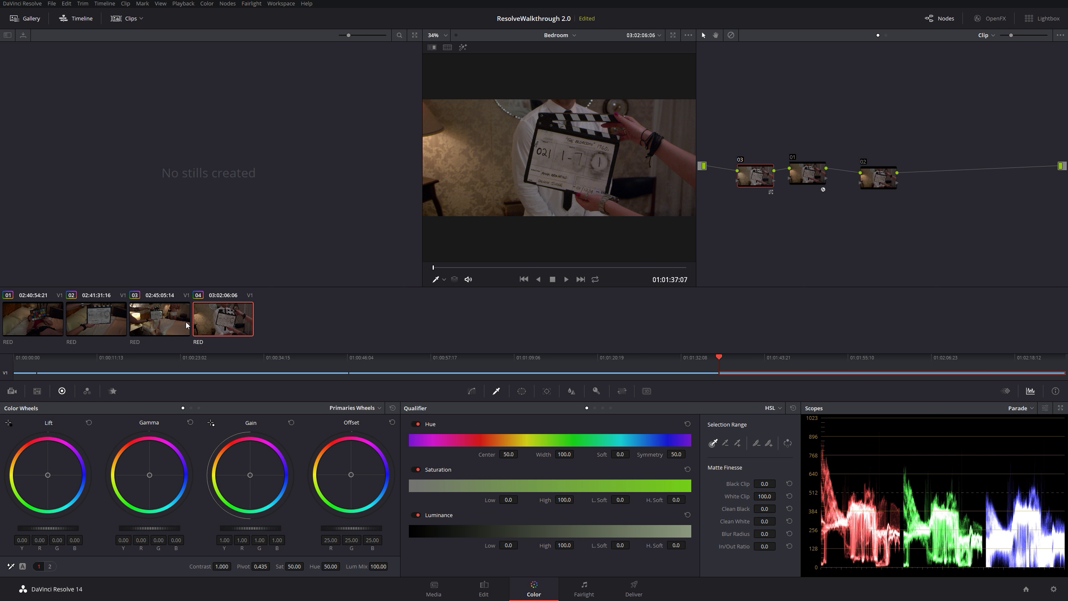
pyautogui.click(97, 318)
pyautogui.keyDown('shift'); pyautogui.click(163, 323); pyautogui.keyUp('shift')
pyautogui.keyDown('shift'); pyautogui.click(236, 320); pyautogui.keyUp('shift')
pyautogui.rightClick(234, 318)
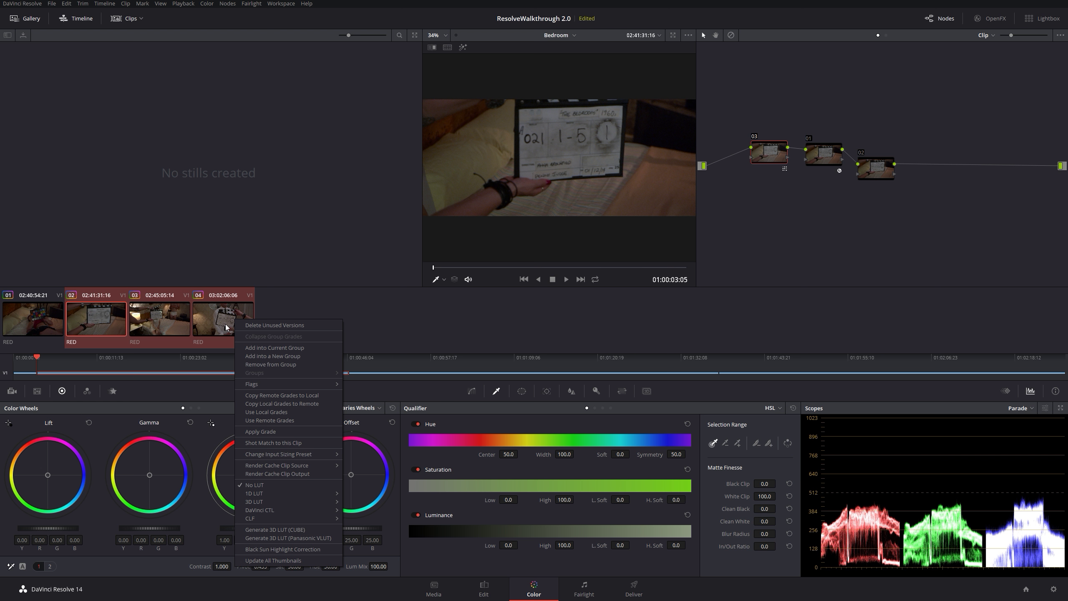
pyautogui.click(454, 329)
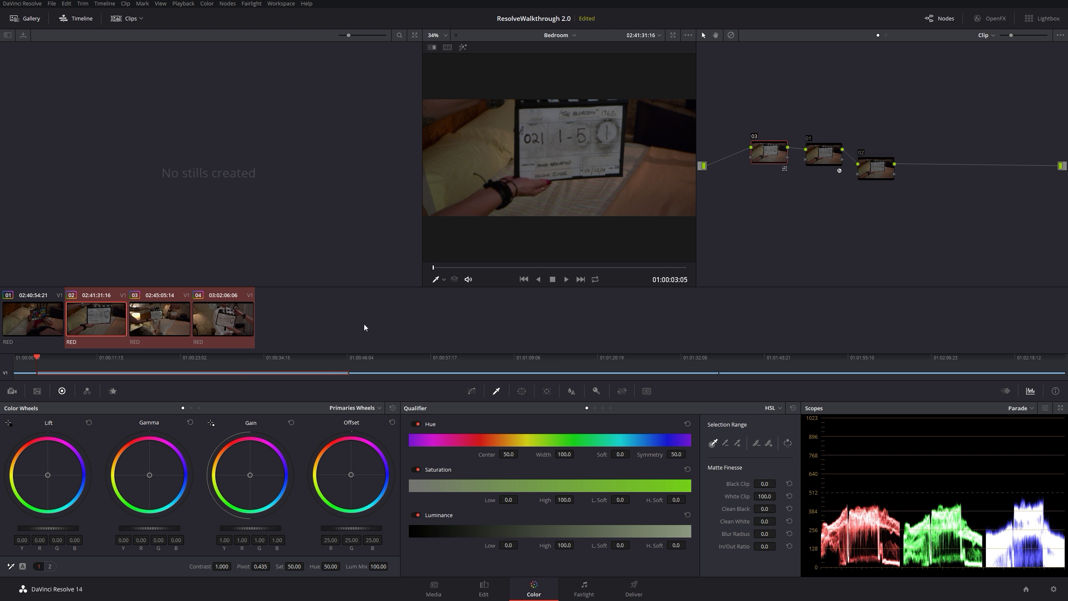
# Step: Select clip 04, reset its whole grade from the node graph, and move to clip 03
pyautogui.click(222, 322)
pyautogui.rightClick(221, 324)
pyautogui.click(271, 326)
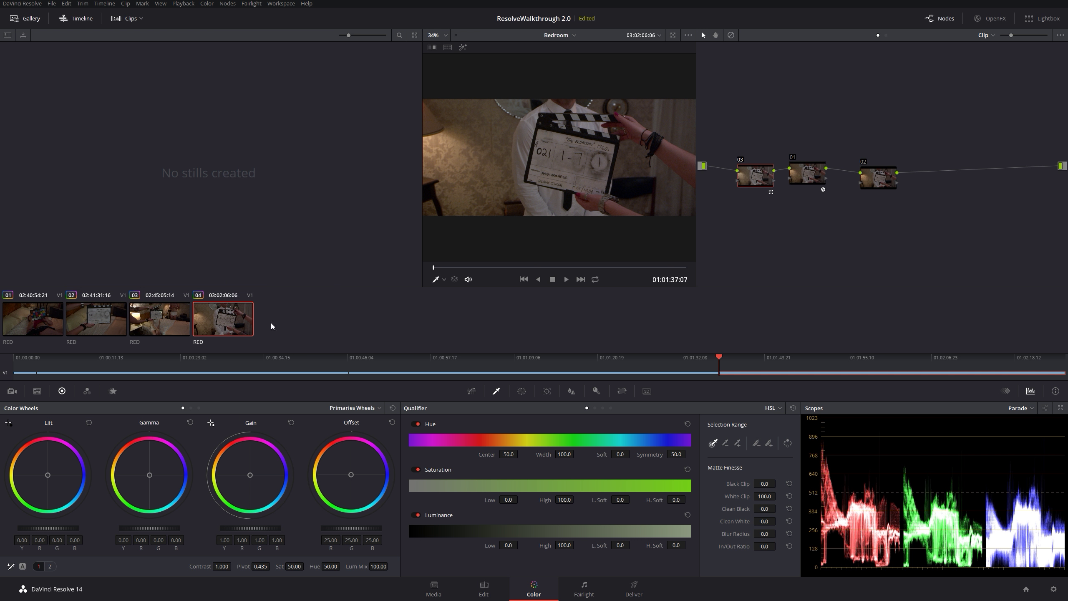
pyautogui.rightClick(836, 100)
pyautogui.click(843, 105)
pyautogui.press('Up')
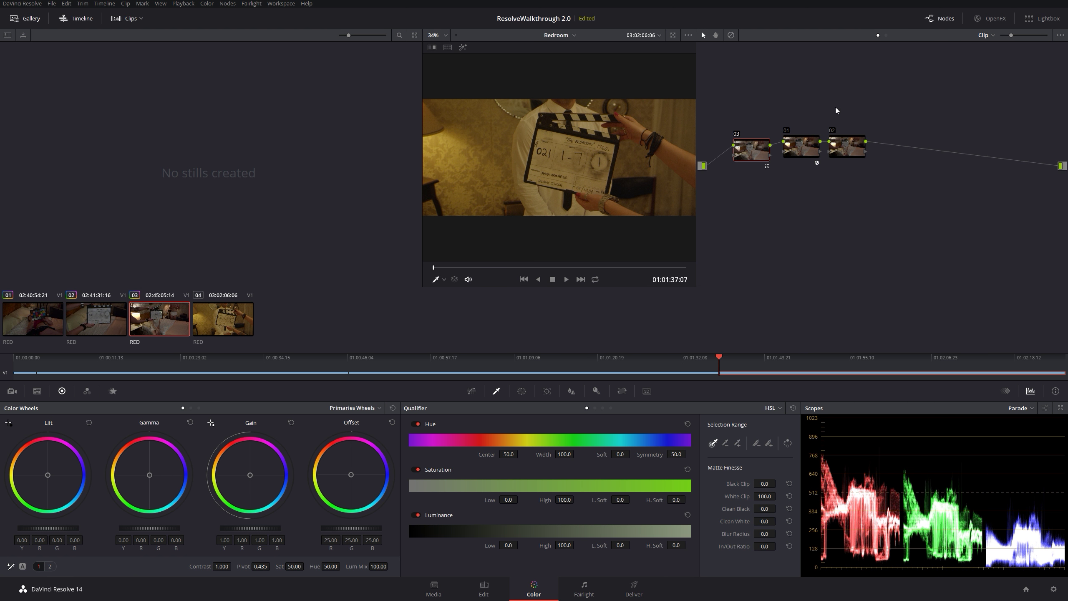
# Step: Reset all grades and nodes on clip 03 and clip 02
pyautogui.rightClick(836, 101)
pyautogui.click(850, 108)
pyautogui.press('Up')
pyautogui.rightClick(807, 99)
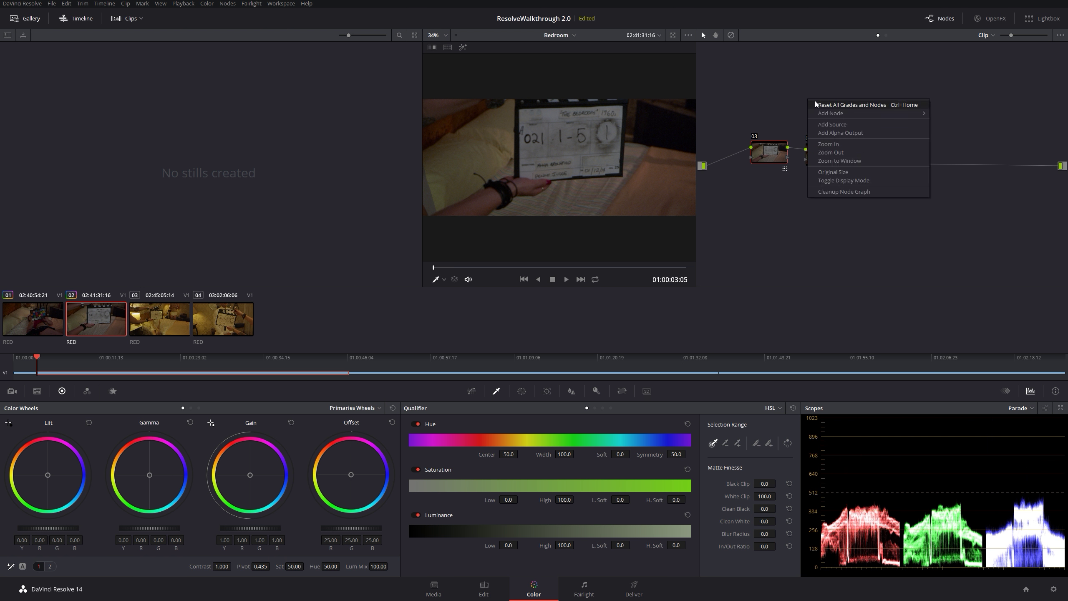
pyautogui.click(819, 105)
# Step: Delete the last node from clip 01's graph and move its first node closer to the remaining one
pyautogui.click(29, 313)
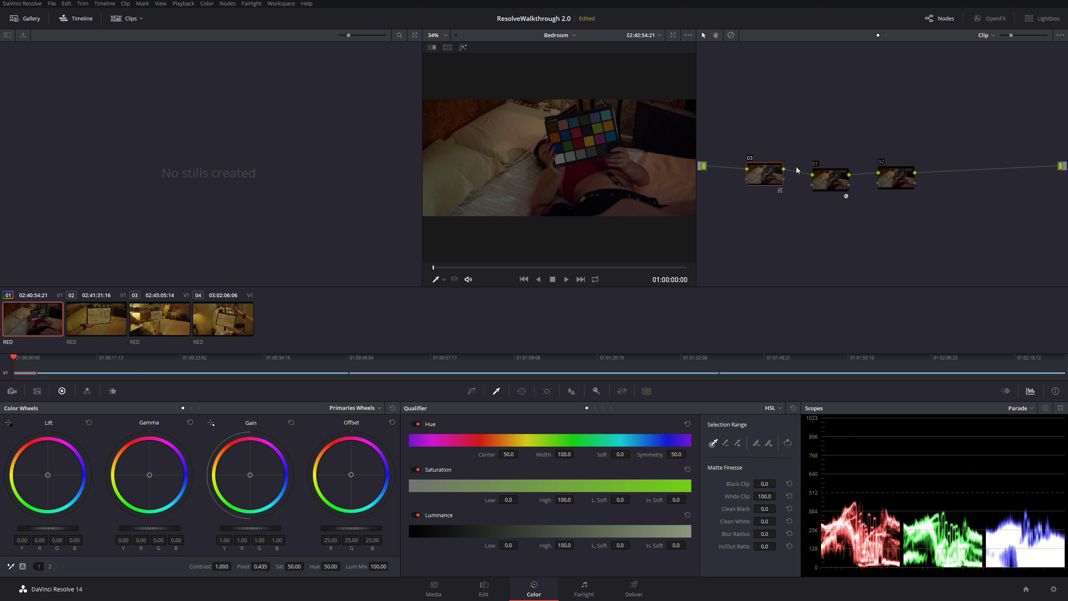
pyautogui.click(892, 173)
pyautogui.press('Delete')
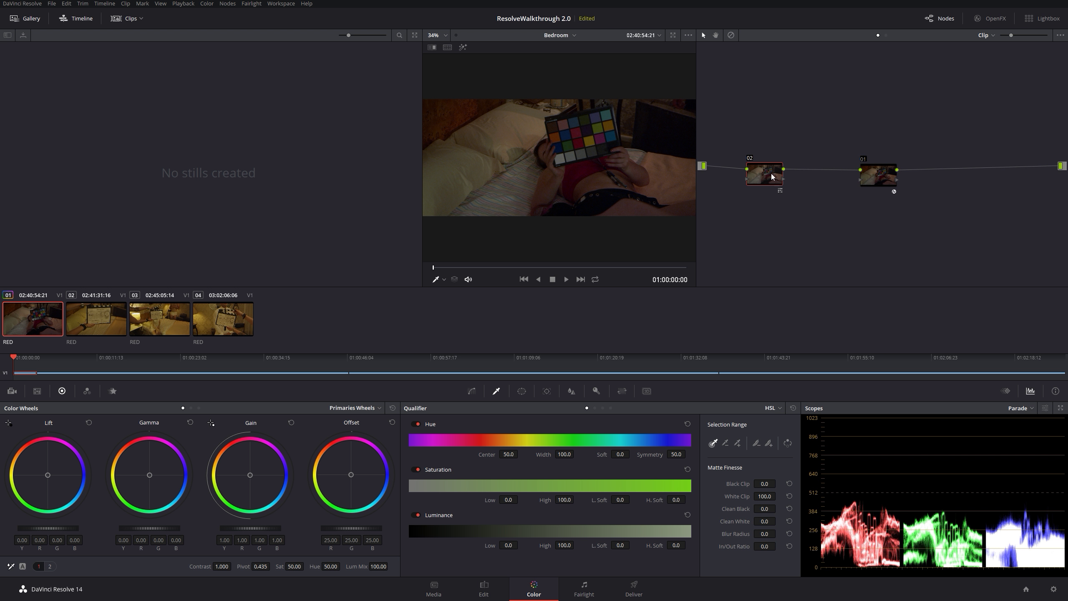
pyautogui.moveTo(804, 173); pyautogui.dragTo(817, 173)
pyautogui.click(875, 172)
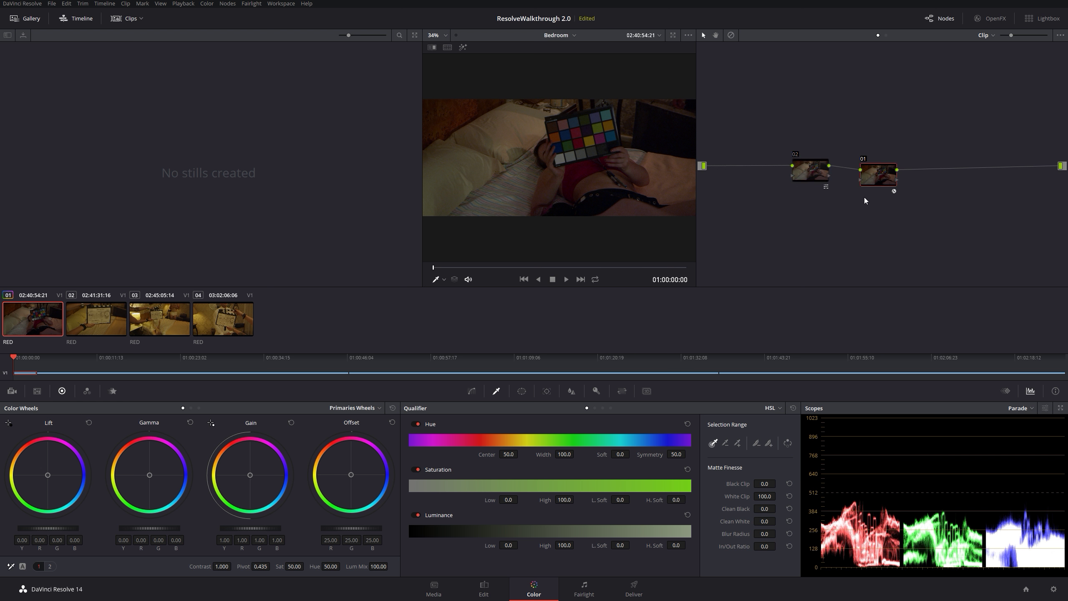
# Step: Add clips 02 through 04 to a new group named Bedroom
pyautogui.press('Down')
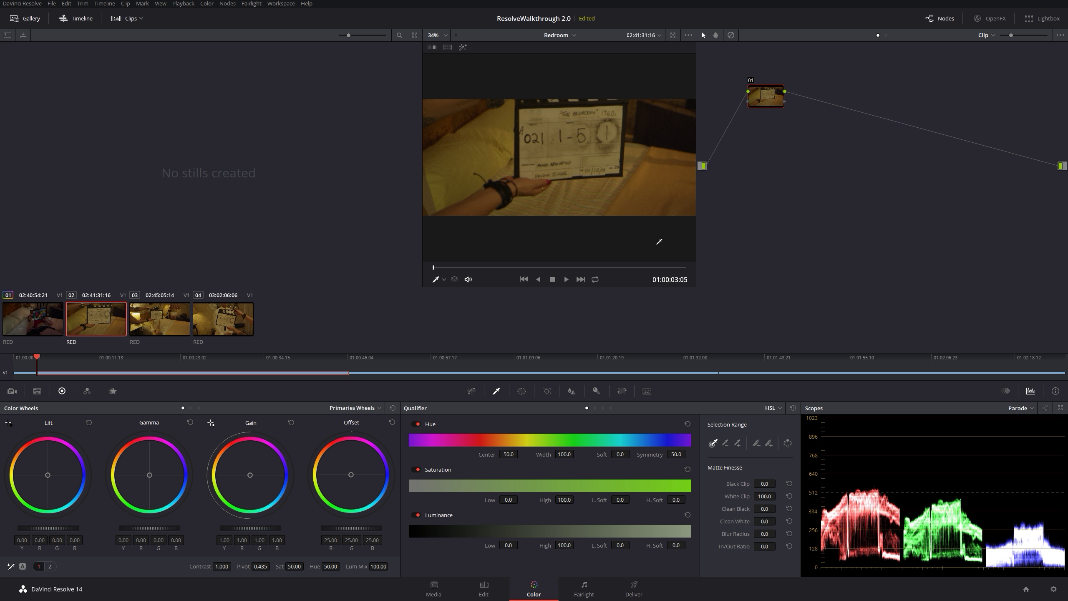
pyautogui.moveTo(766, 96); pyautogui.dragTo(779, 121)
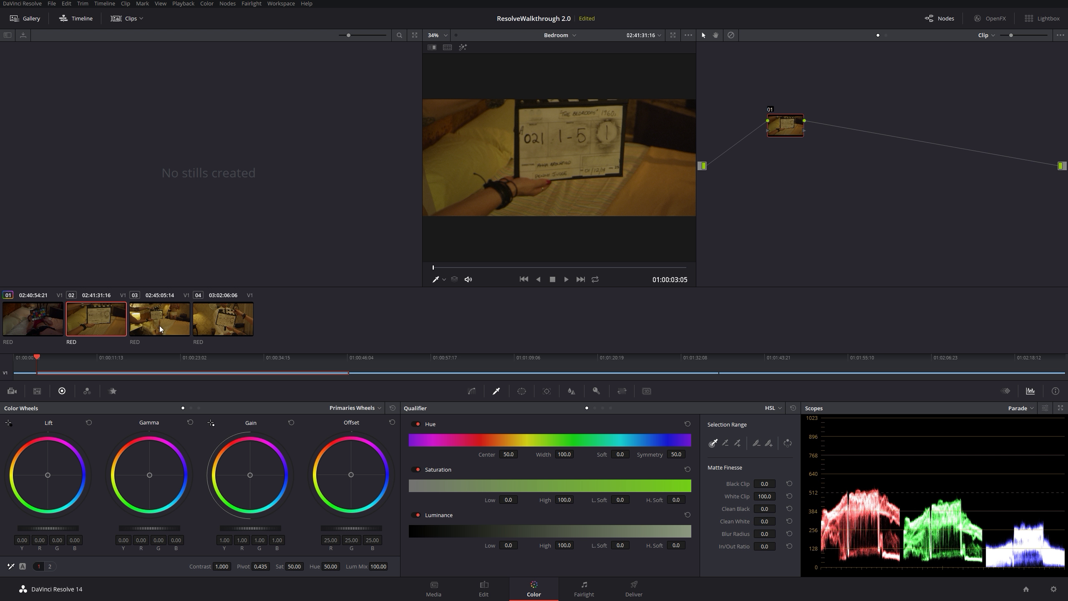
pyautogui.keyDown('shift'); pyautogui.click(223, 320); pyautogui.keyUp('shift')
pyautogui.rightClick(142, 310)
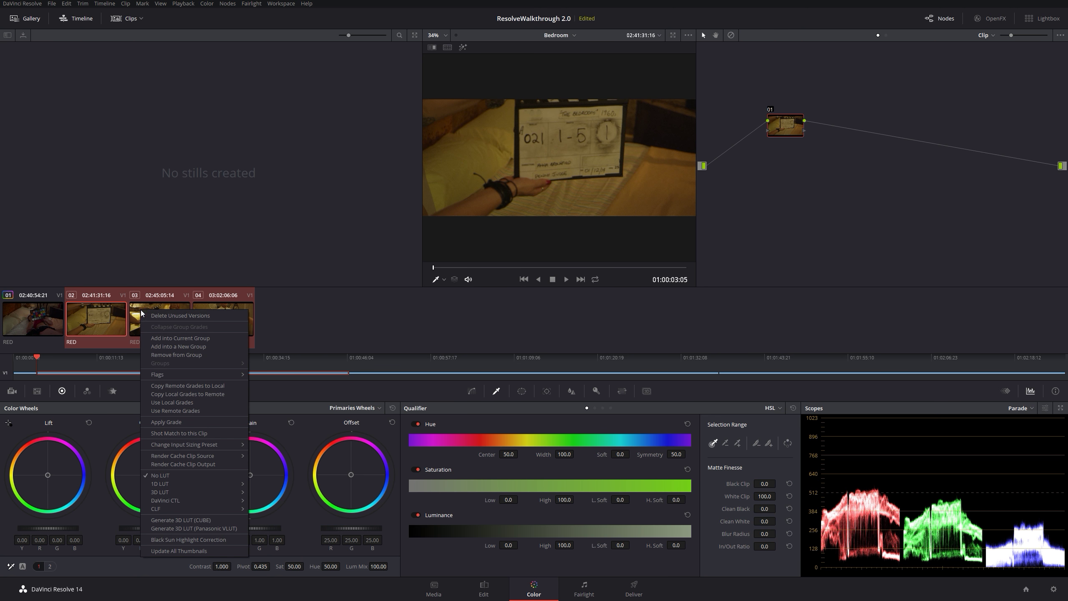
pyautogui.click(179, 346)
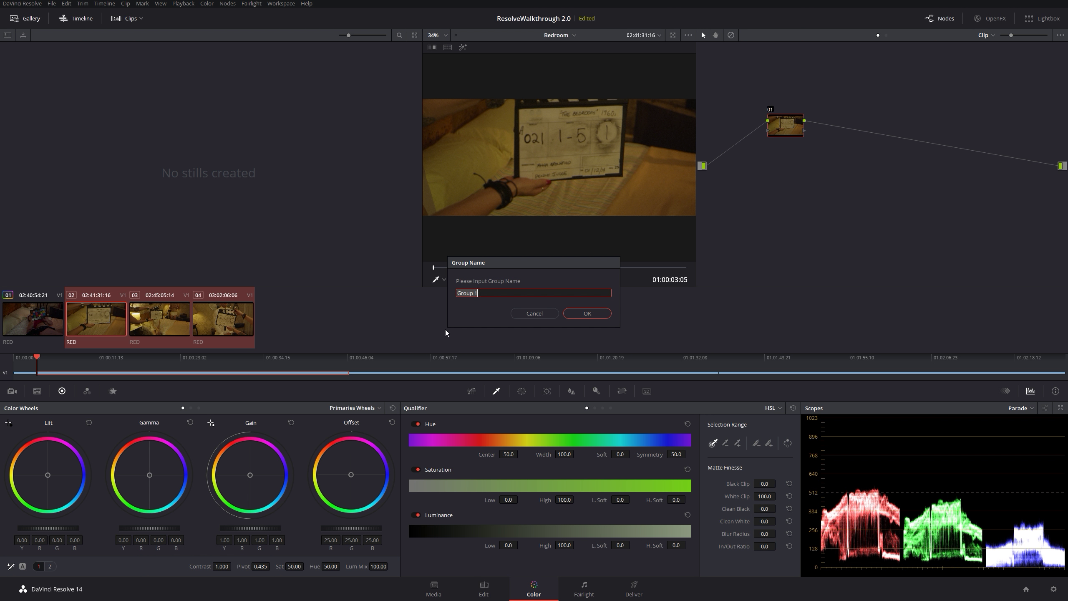
pyautogui.write('Bedroom')
pyautogui.press('Return')
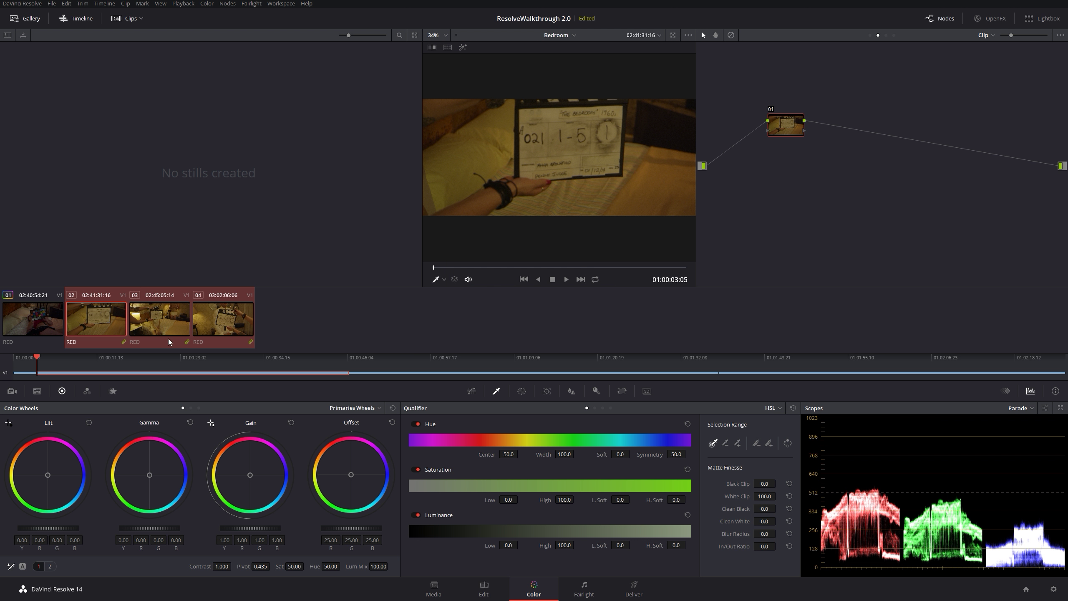
# Step: Examine clip 02's Group Pre-Clip, Clip, Group Post-Clip and Timeline node graphs, centring the Clip and Pre-Clip nodes for a clearer view
pyautogui.click(42, 327)
pyautogui.click(115, 322)
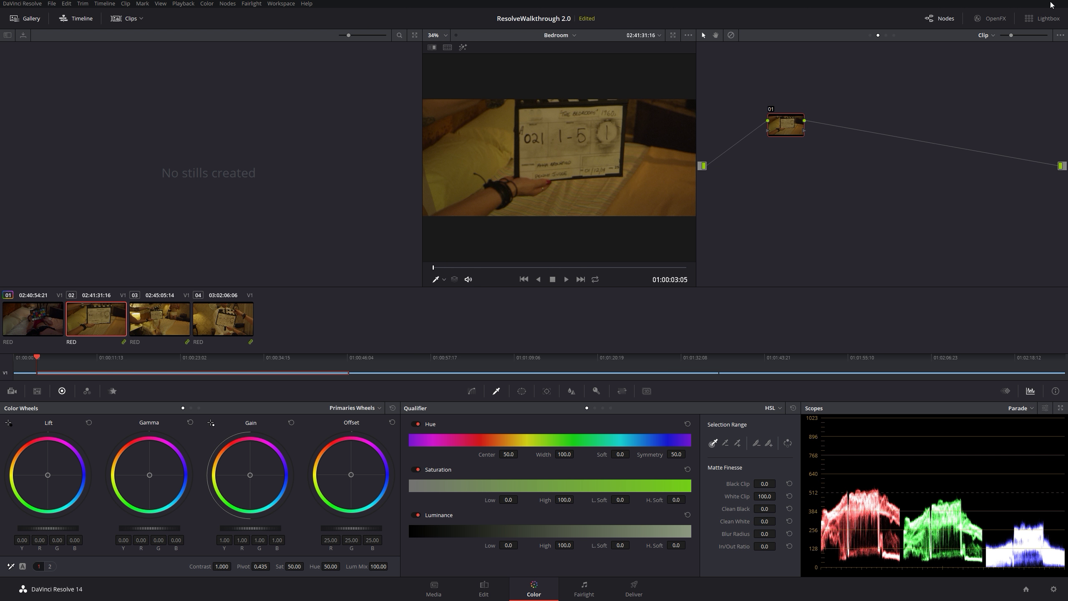
pyautogui.moveTo(796, 129); pyautogui.dragTo(821, 142)
pyautogui.click(870, 35)
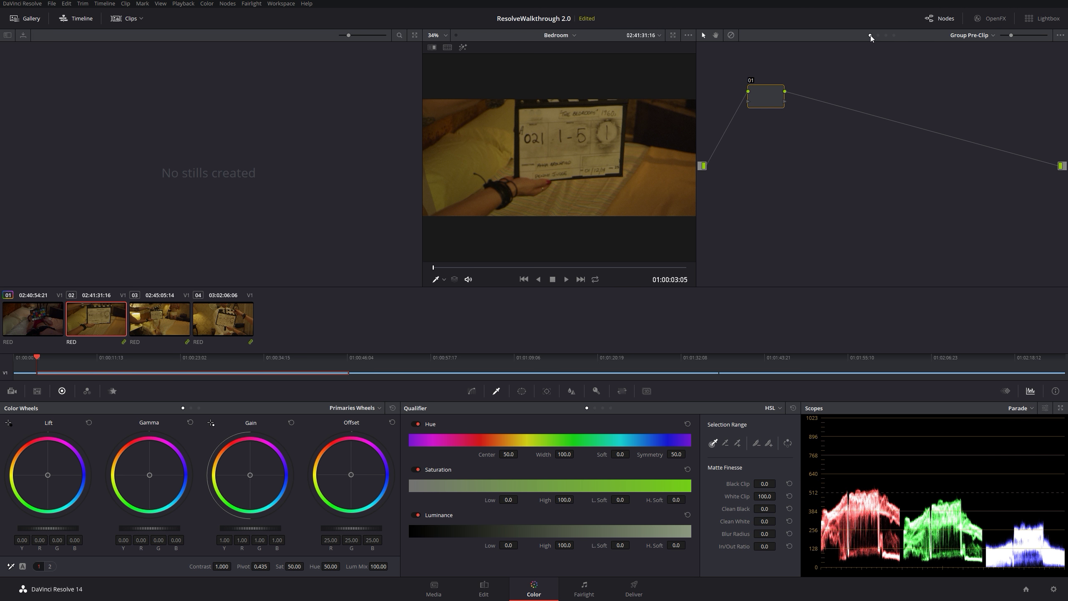
pyautogui.moveTo(764, 101); pyautogui.dragTo(813, 145)
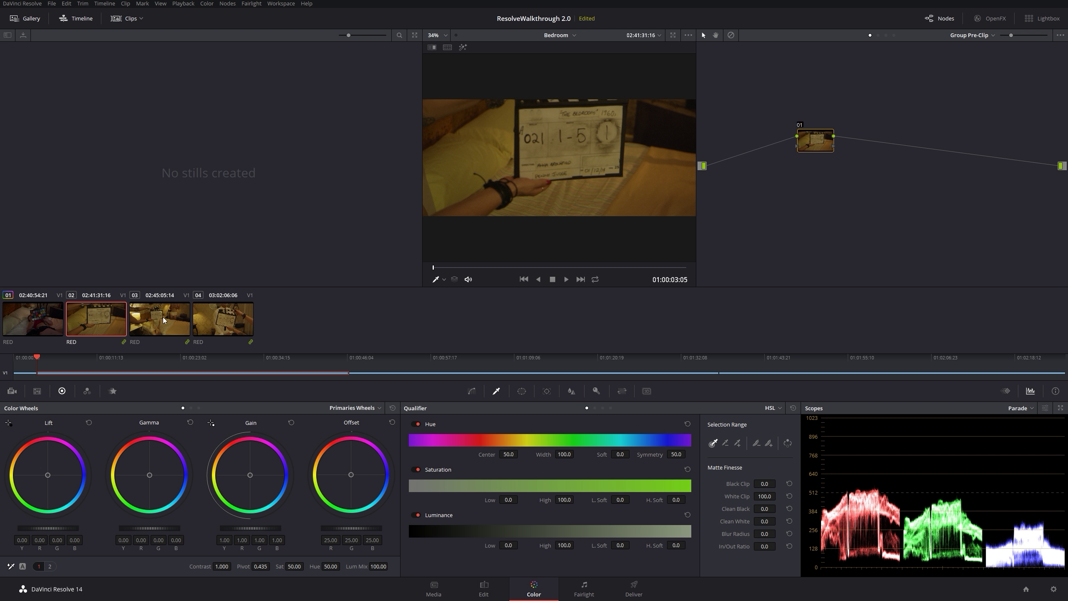
pyautogui.click(878, 35)
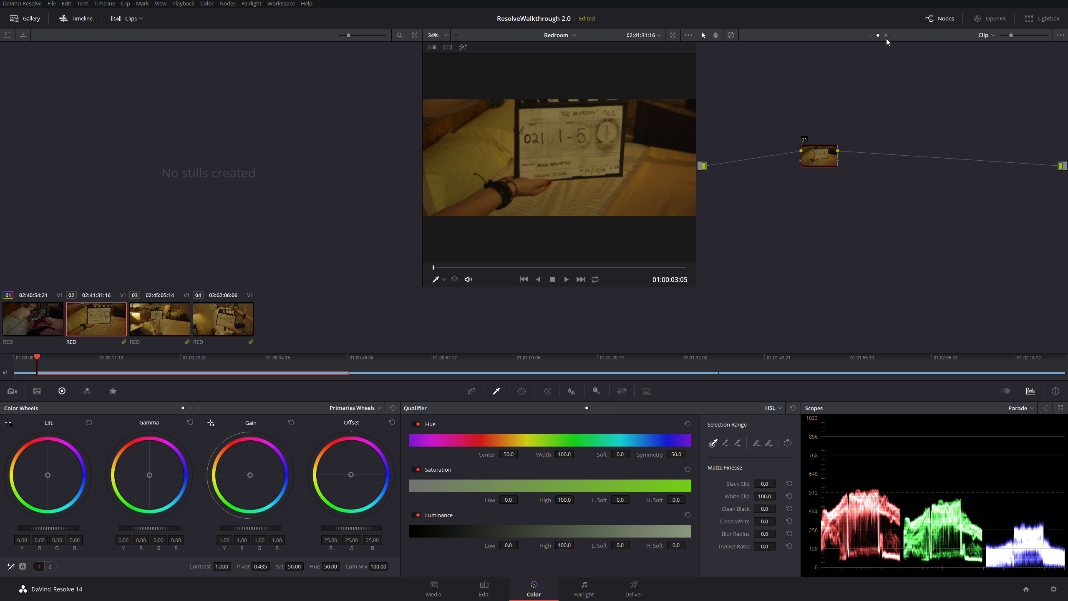
pyautogui.click(886, 36)
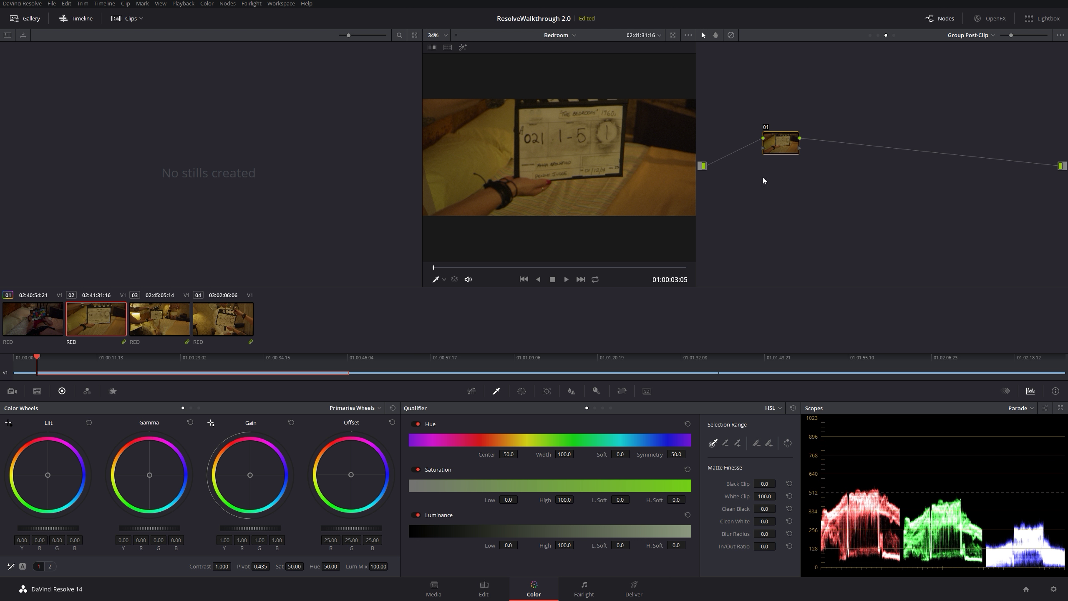
pyautogui.click(894, 36)
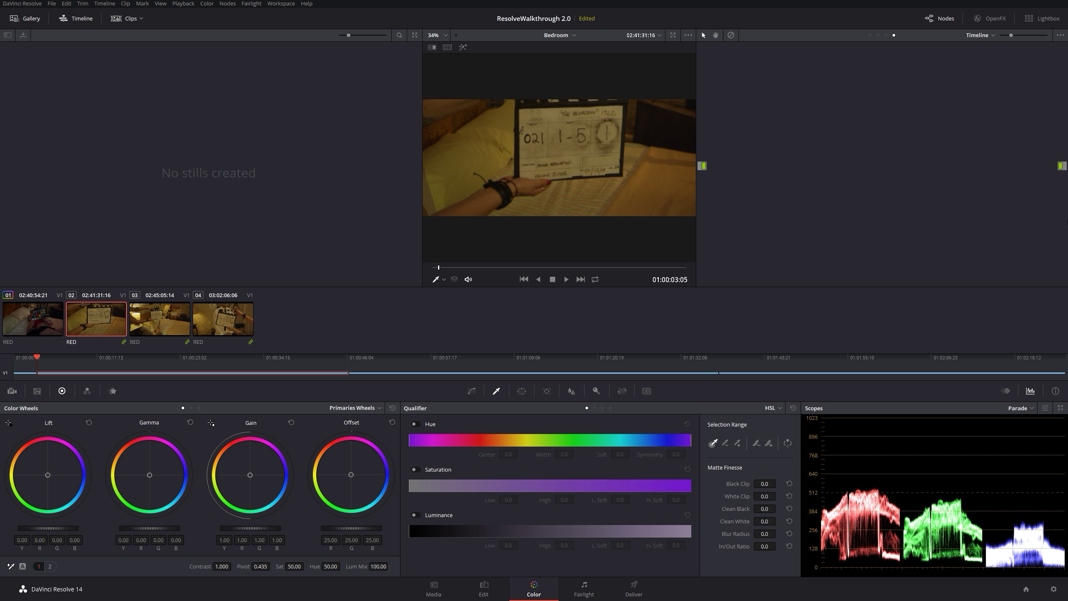
# Step: Add a serial node to the Group Pre-Clip graph and paste the grade of clip 01's first node onto the graph's first node
pyautogui.click(870, 36)
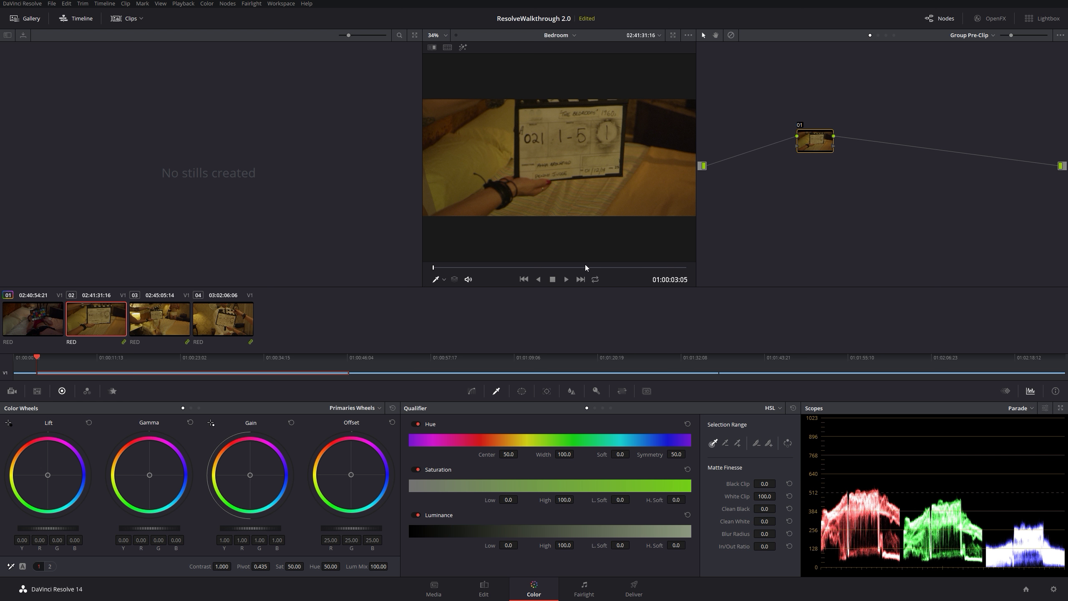
pyautogui.hotkey('alt', 's')
pyautogui.click(16, 328)
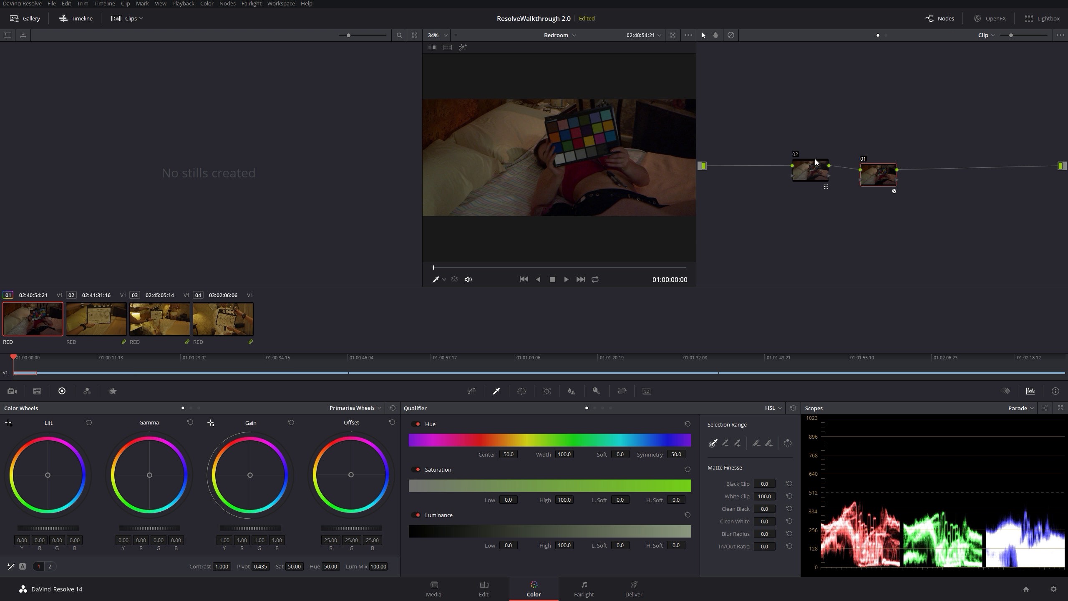
pyautogui.click(806, 181)
pyautogui.click(92, 322)
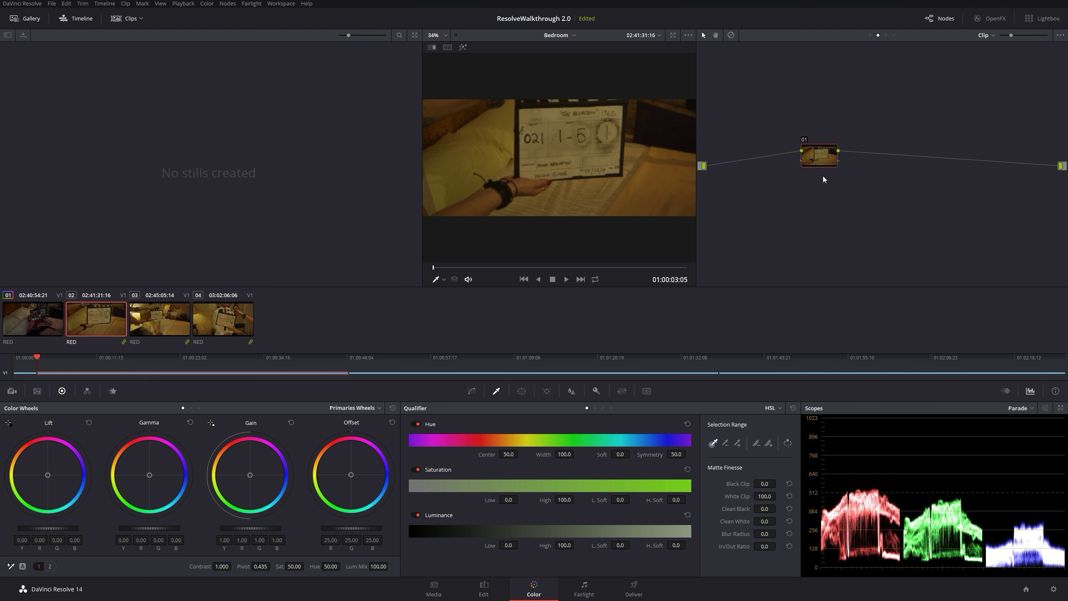
pyautogui.click(870, 36)
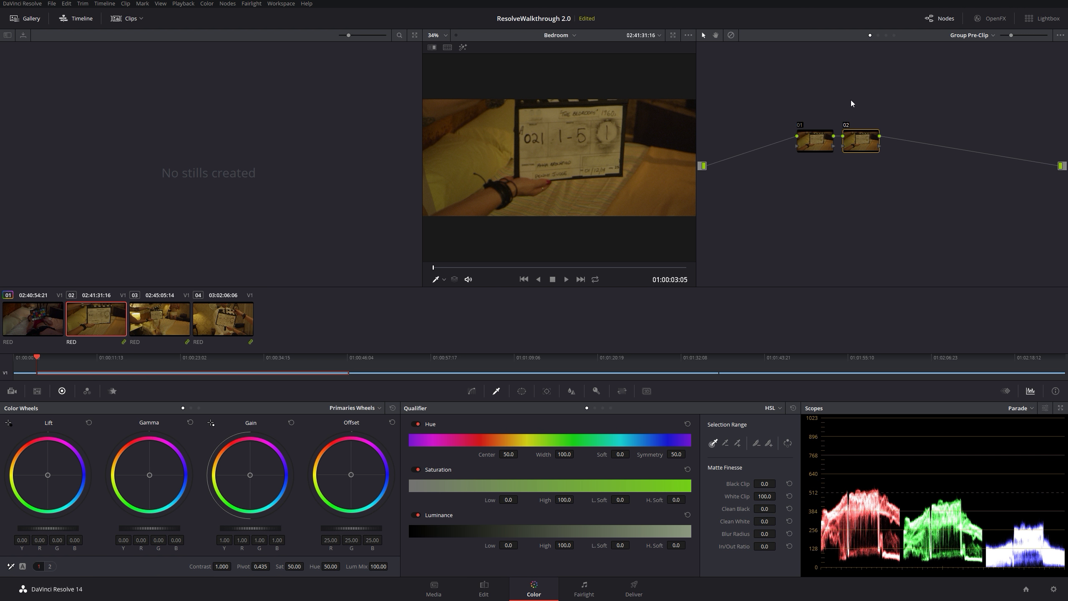
pyautogui.click(823, 143)
pyautogui.hotkey('ctrl', 'v')
# Step: Copy the grade of clip 01's second node onto the second Group Pre-Clip node and shift both group nodes closer to the centre
pyautogui.click(44, 317)
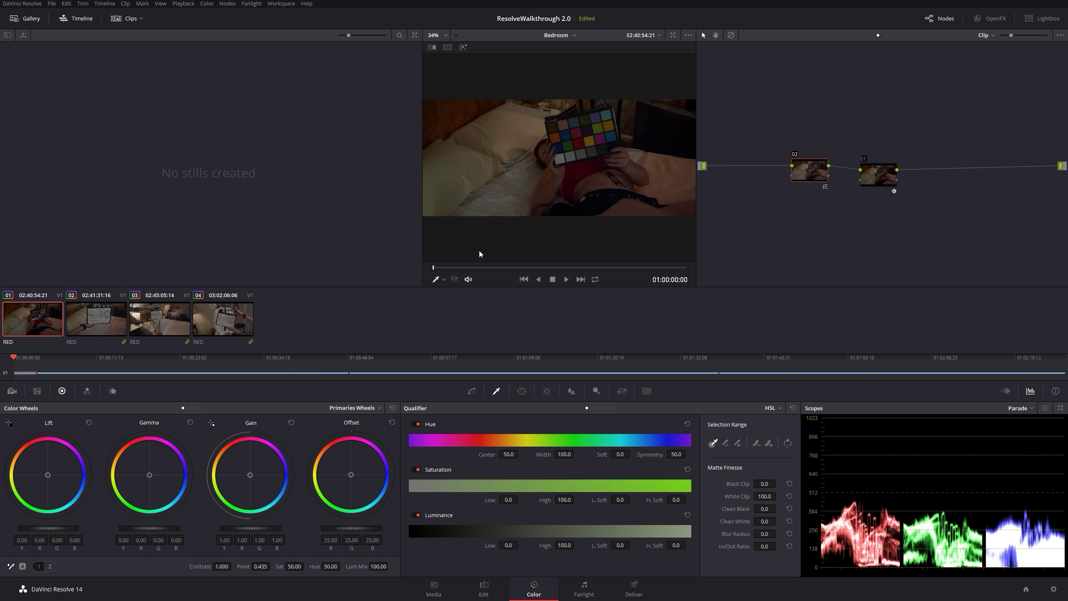
pyautogui.click(880, 180)
pyautogui.press('Down')
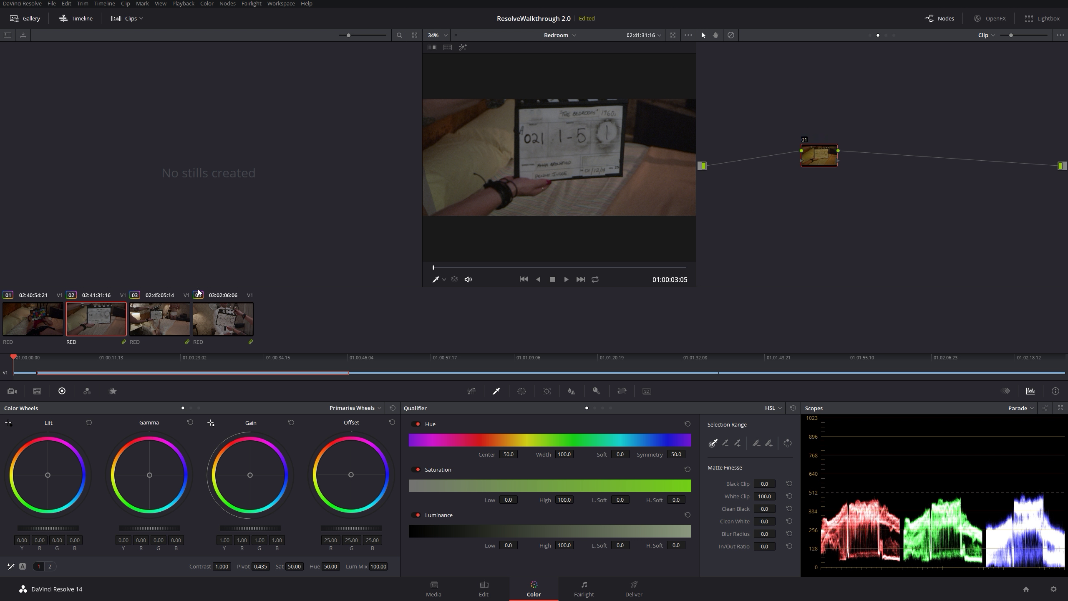
pyautogui.click(870, 35)
pyautogui.click(866, 147)
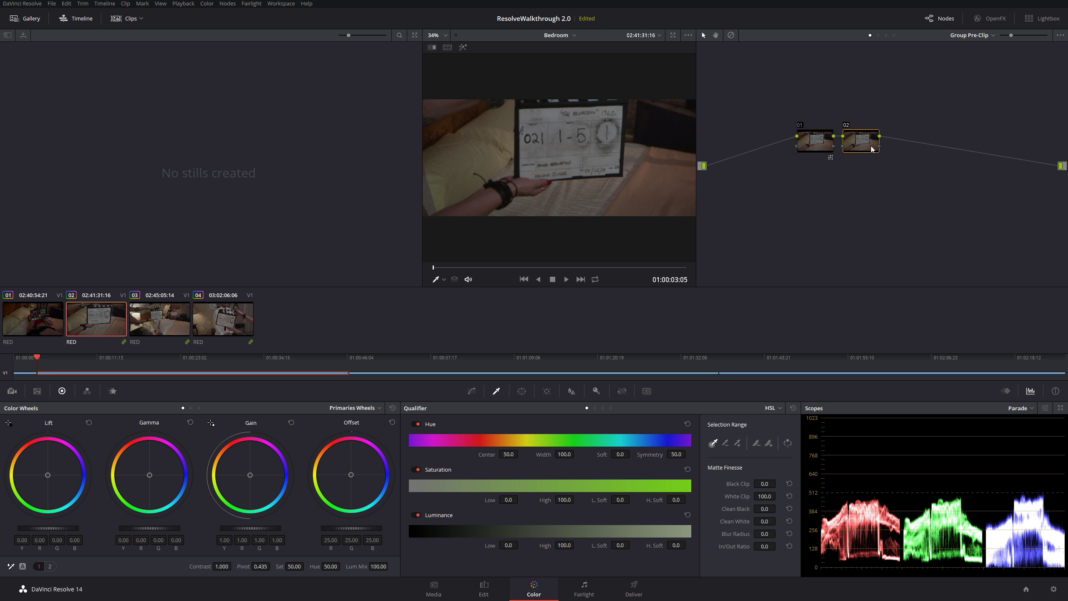
pyautogui.moveTo(857, 149); pyautogui.dragTo(868, 164)
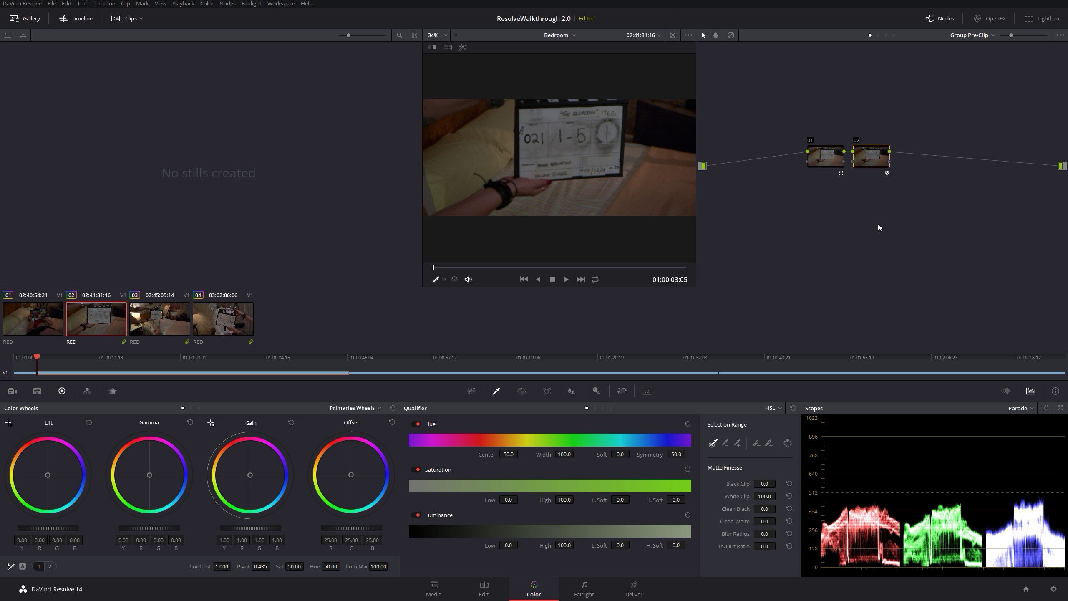
# Step: Look through the Bedroom clips to check the shared pre-clip correction, finishing on clip 04
pyautogui.click(175, 326)
pyautogui.click(196, 322)
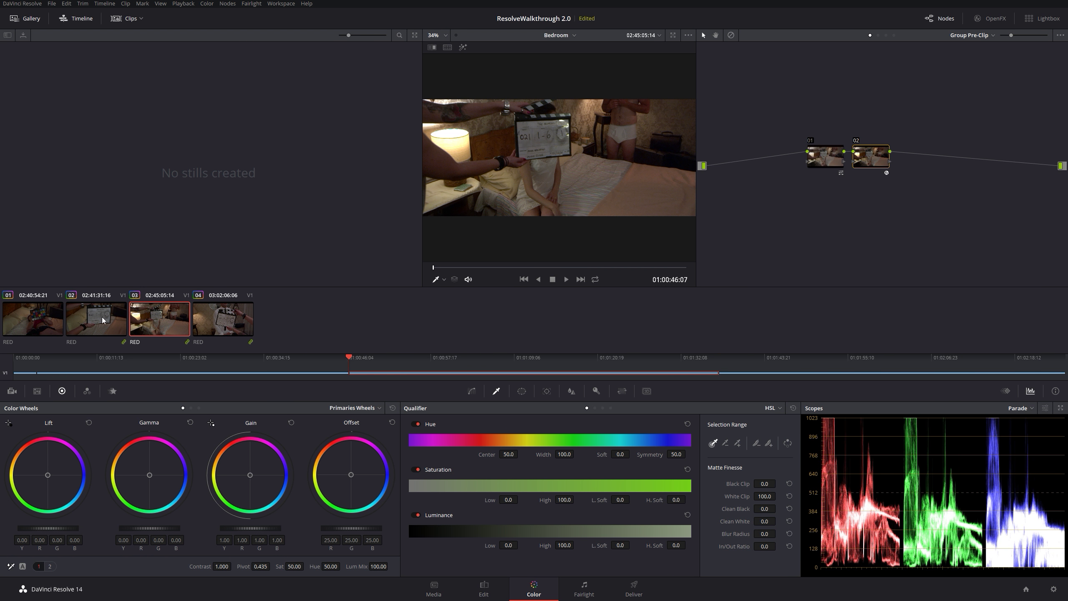
pyautogui.click(150, 326)
pyautogui.click(42, 322)
pyautogui.click(176, 323)
pyautogui.click(228, 318)
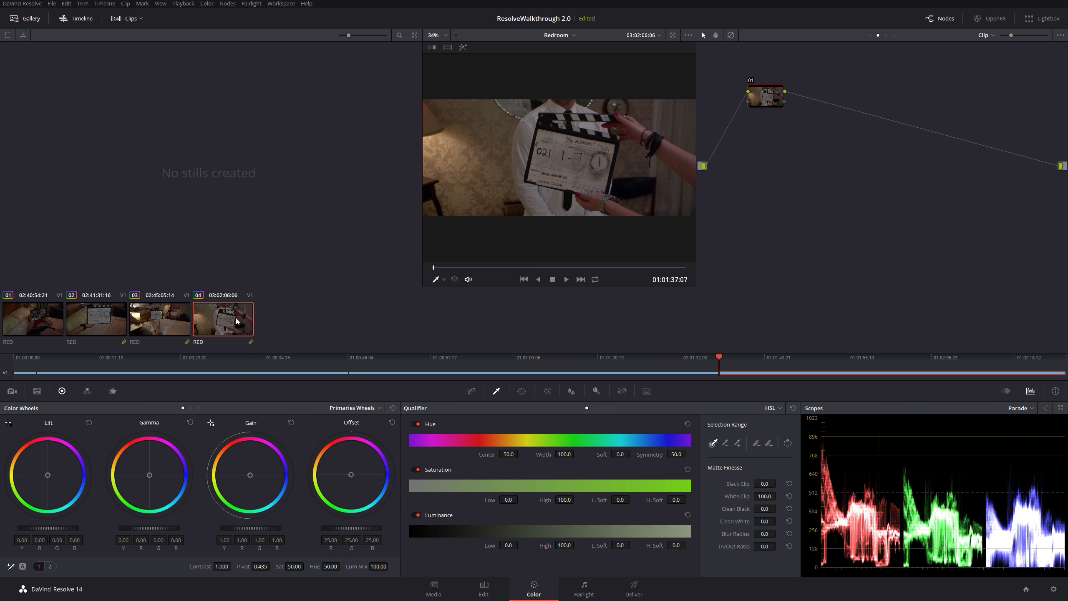
# Step: Centre clip 04's own node in its Clip graph, comparing it with the Group Pre-Clip graph
pyautogui.moveTo(769, 105); pyautogui.dragTo(918, 180)
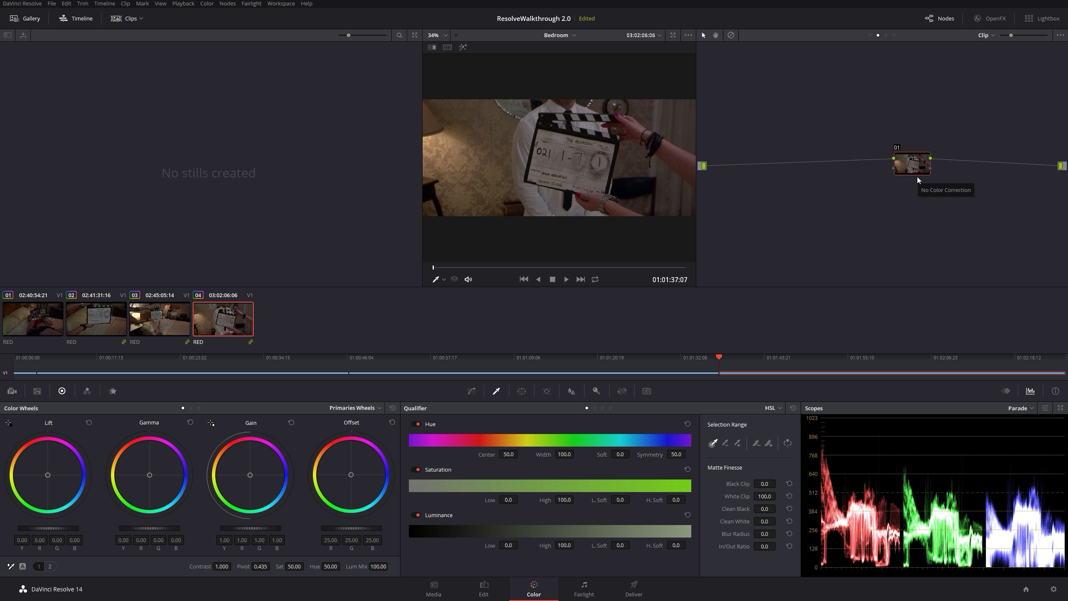
pyautogui.click(869, 36)
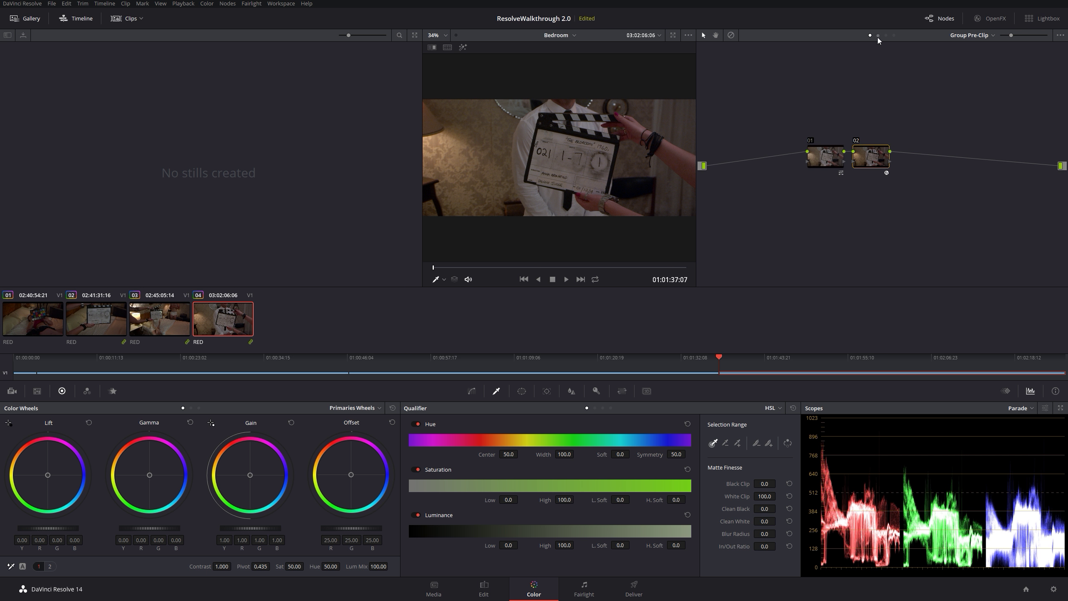
pyautogui.click(877, 36)
pyautogui.moveTo(920, 166); pyautogui.dragTo(870, 171)
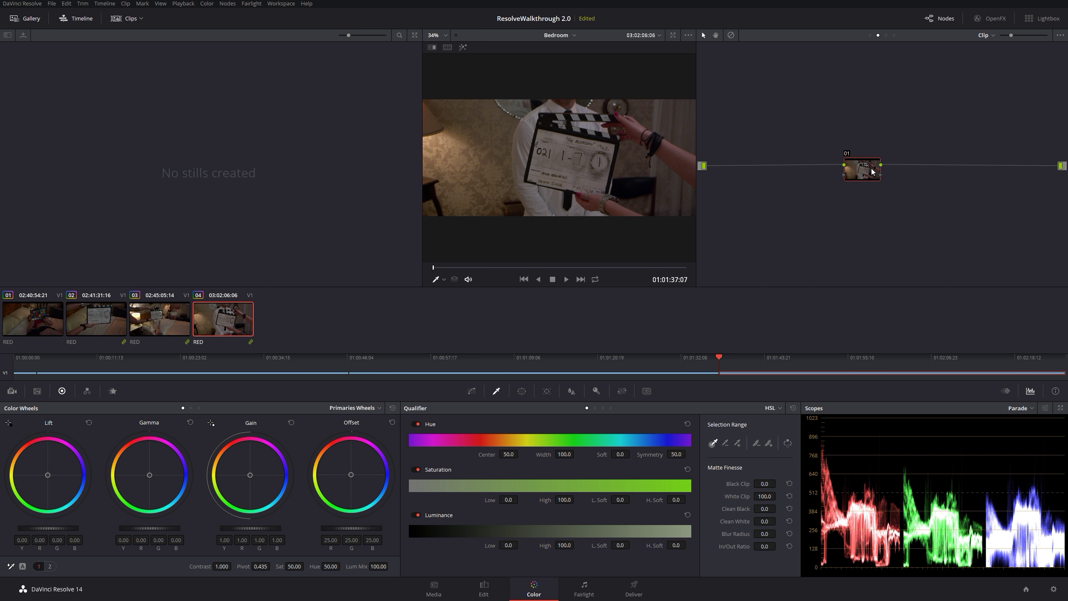
# Step: On the Group Post-Clip node, use Log wheels to push Shadow to about -0.13, 0.03, 0.10 and Highlight to about 0.26, -0.05, -0.21
pyautogui.click(886, 36)
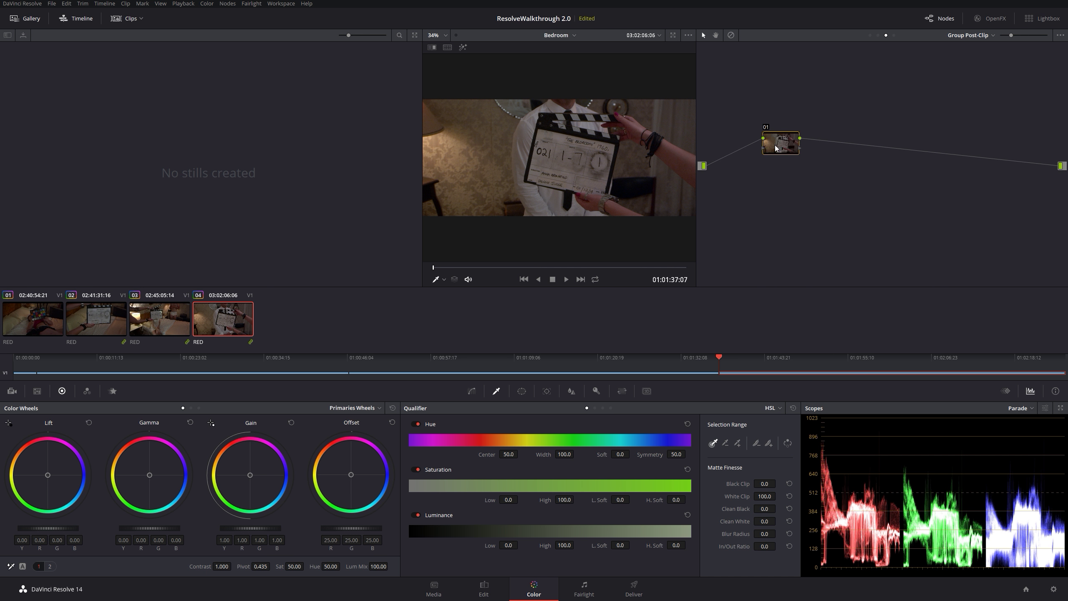
pyautogui.moveTo(775, 148); pyautogui.dragTo(788, 161)
pyautogui.click(199, 408)
pyautogui.moveTo(48, 476); pyautogui.dragTo(50, 479)
pyautogui.moveTo(252, 476); pyautogui.dragTo(245, 467)
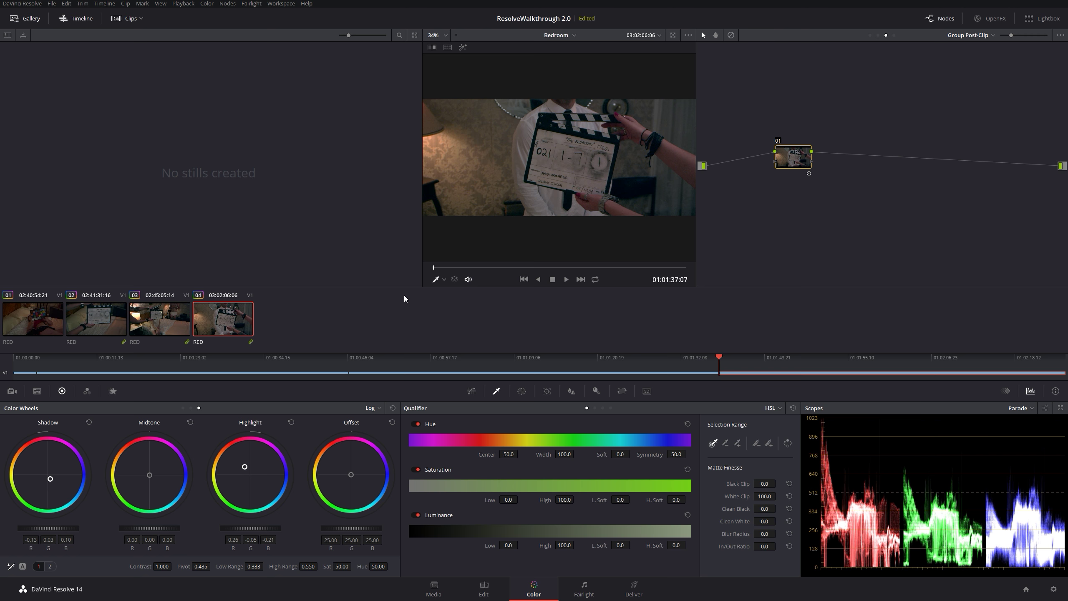
# Step: Compare the post-clip look across the Bedroom clips and scrub clip 04 to about 01:01:49:22
pyautogui.click(172, 318)
pyautogui.click(93, 324)
pyautogui.click(28, 322)
pyautogui.click(75, 322)
pyautogui.click(220, 316)
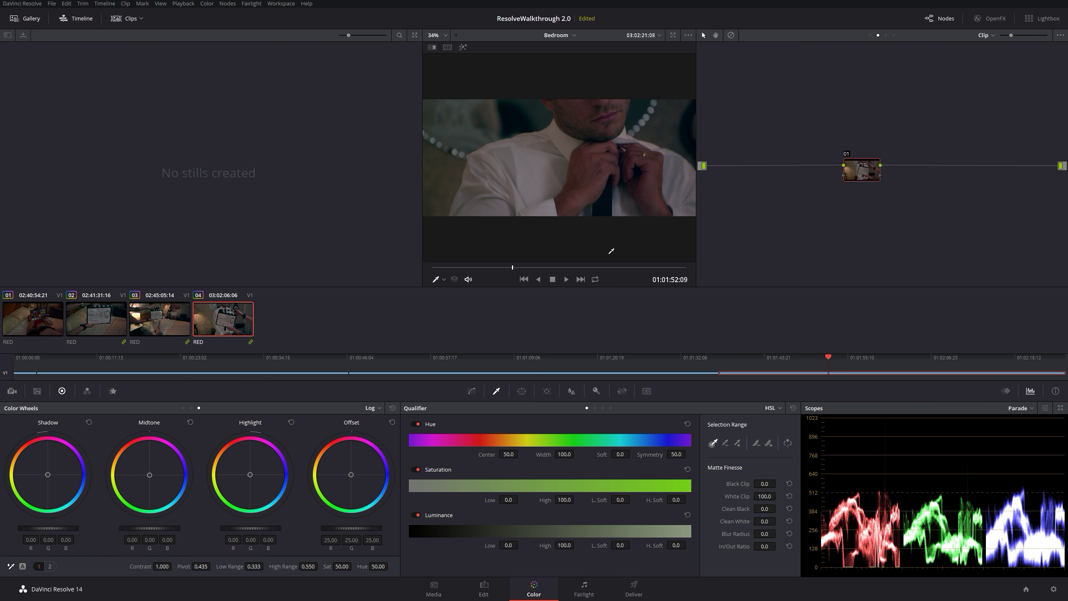
pyautogui.moveTo(517, 270); pyautogui.dragTo(499, 267)
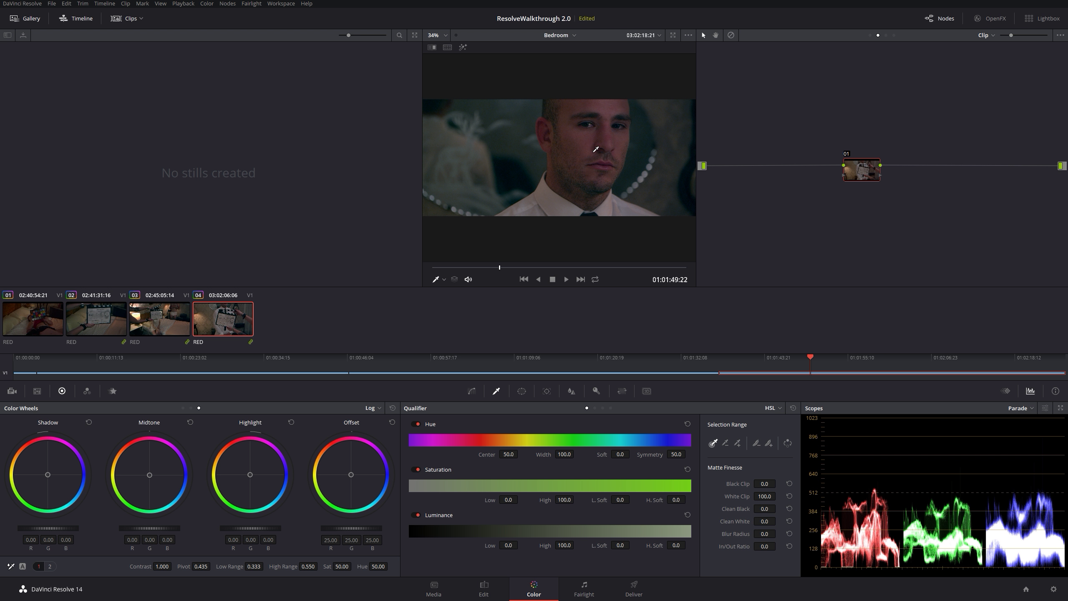
# Step: Move the Group Post-Clip node to the middle of its graph and check its look on clips 03, 02 and 04
pyautogui.click(886, 35)
pyautogui.click(878, 36)
pyautogui.click(886, 36)
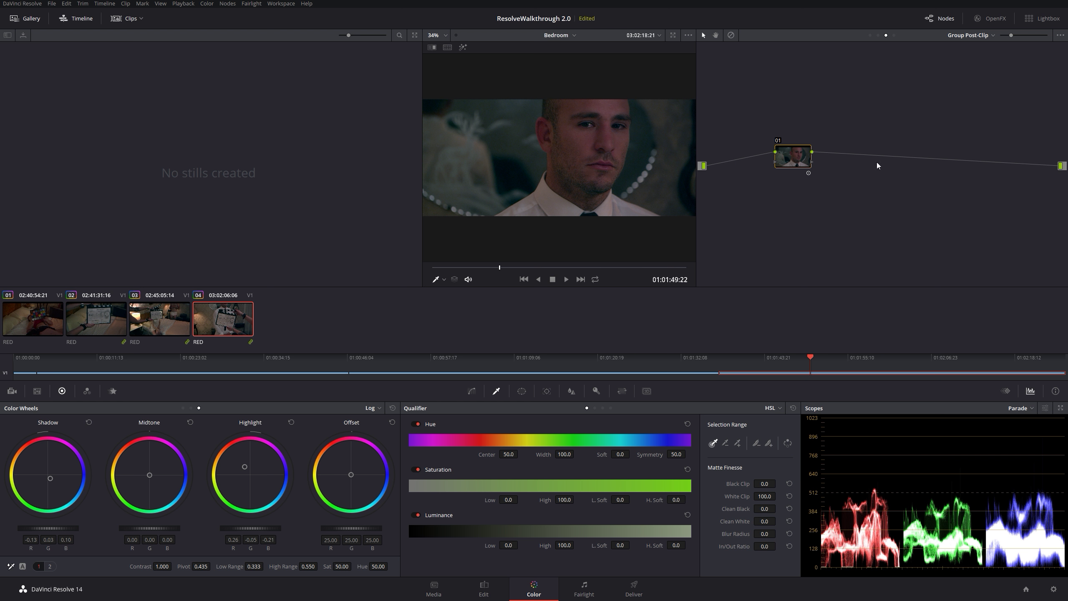
pyautogui.moveTo(800, 162); pyautogui.dragTo(904, 161)
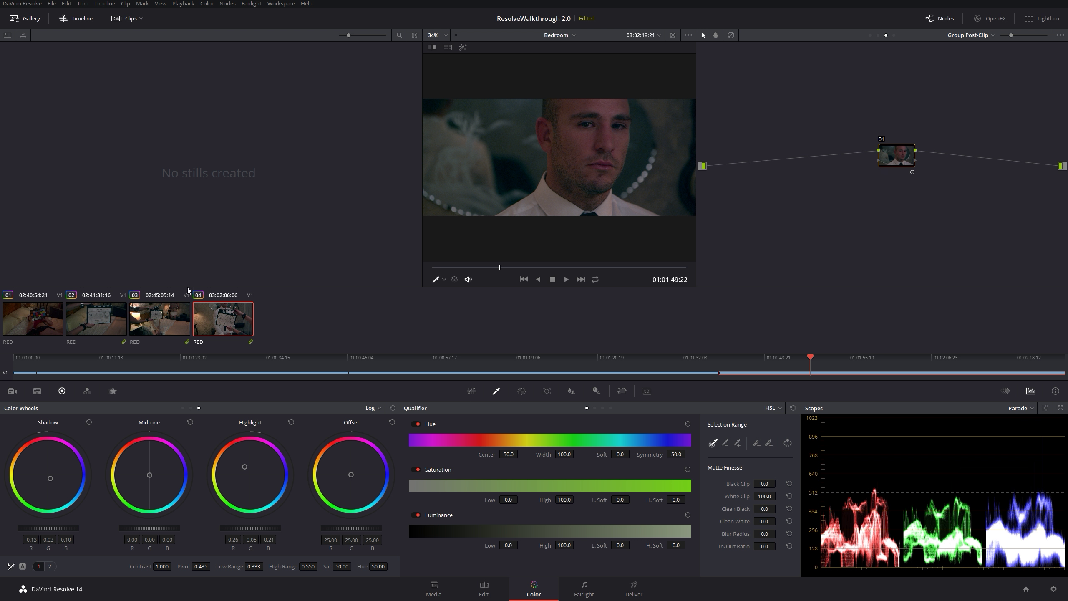
pyautogui.click(160, 317)
pyautogui.click(123, 320)
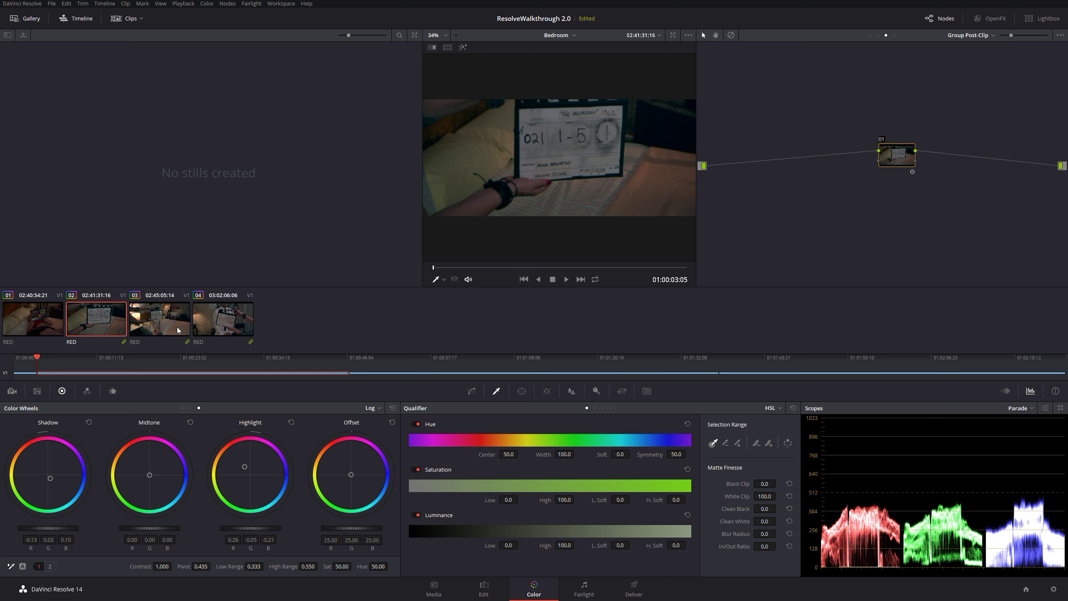
pyautogui.click(233, 330)
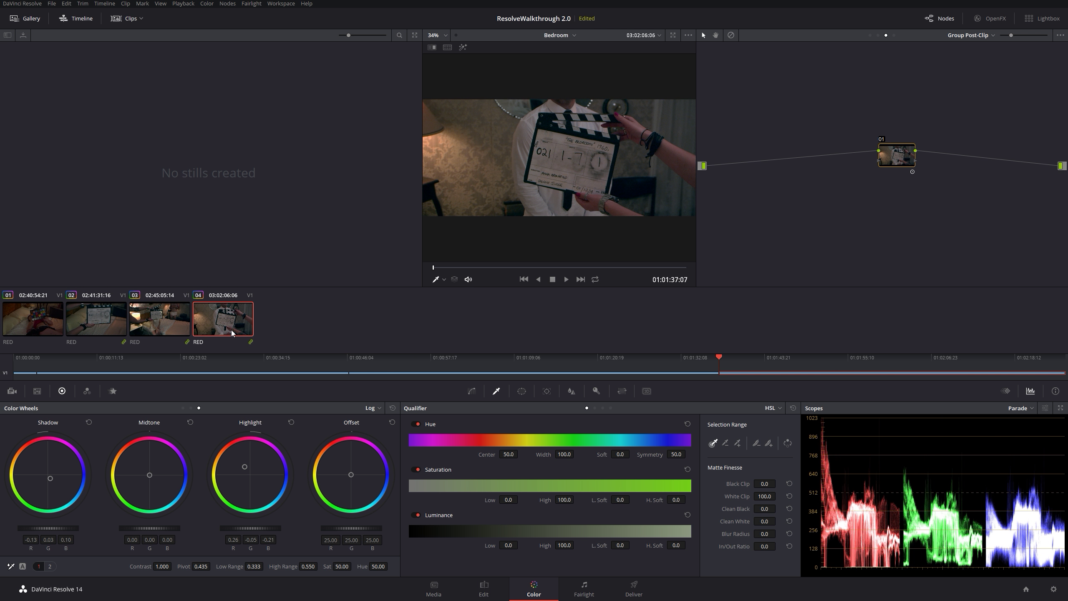